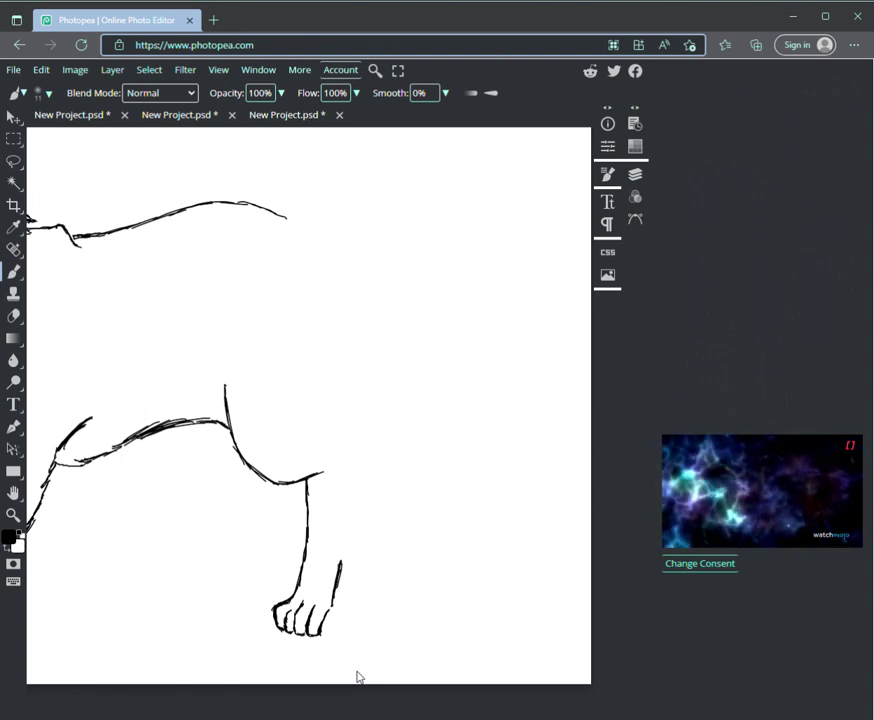
scroll(358, 677, "down", 1)
scroll(358, 677, "left", 1)
scroll(358, 677, "up", 1)
scroll(358, 677, "down", 1)
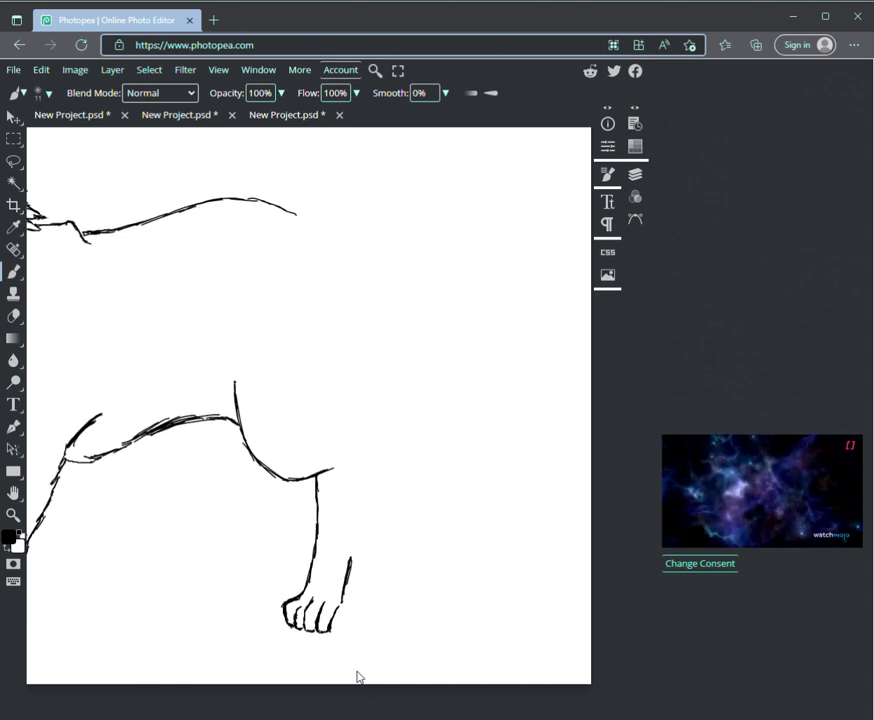
key("h")
key("b")
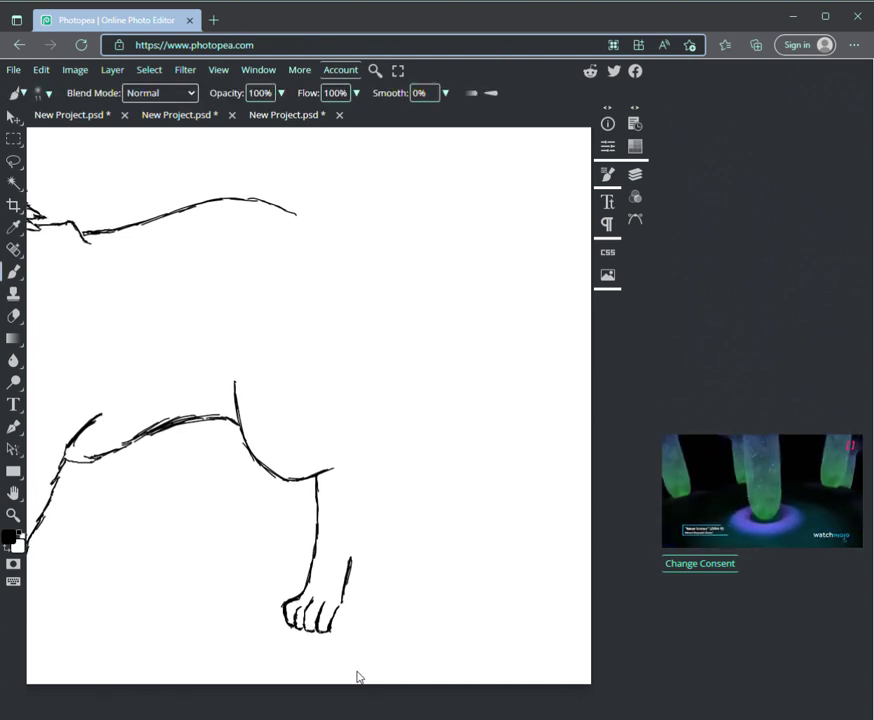
scroll(358, 677, "left", 2)
scroll(358, 677, "up", 1)
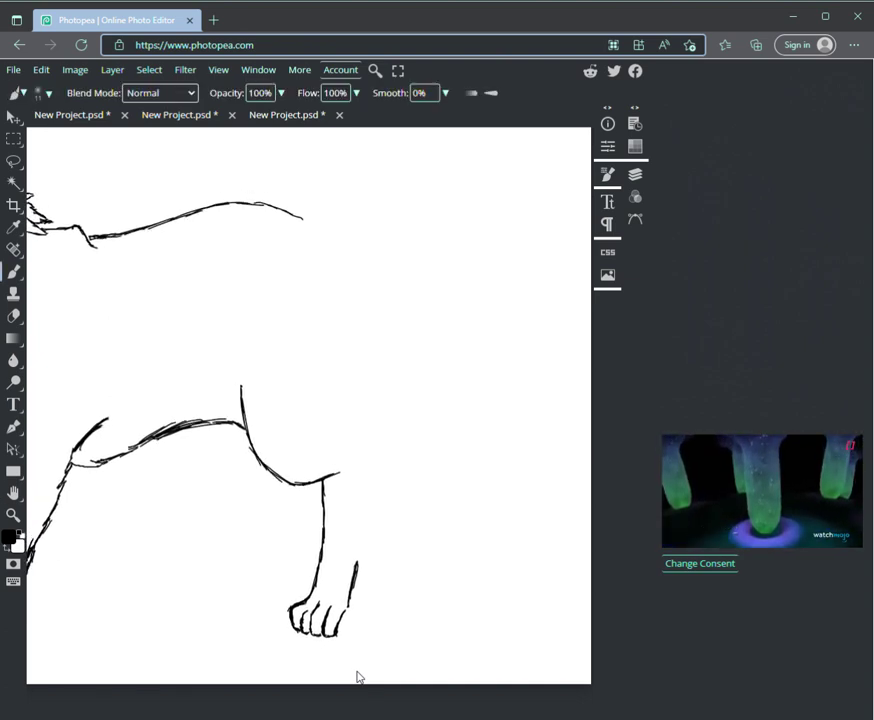
key("F5")
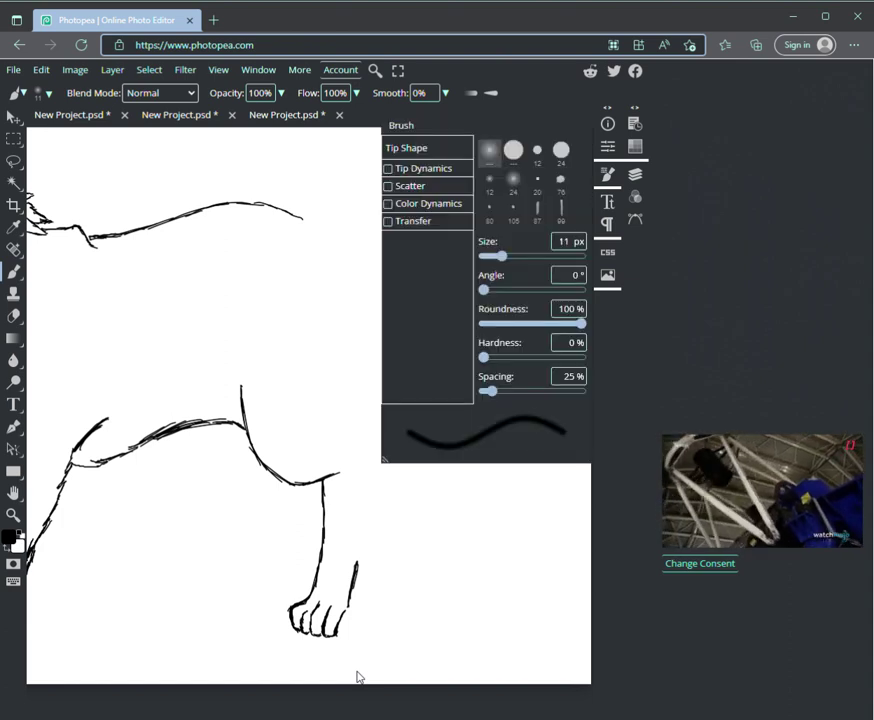
scroll(358, 677, "left", 6)
scroll(358, 677, "down", 2)
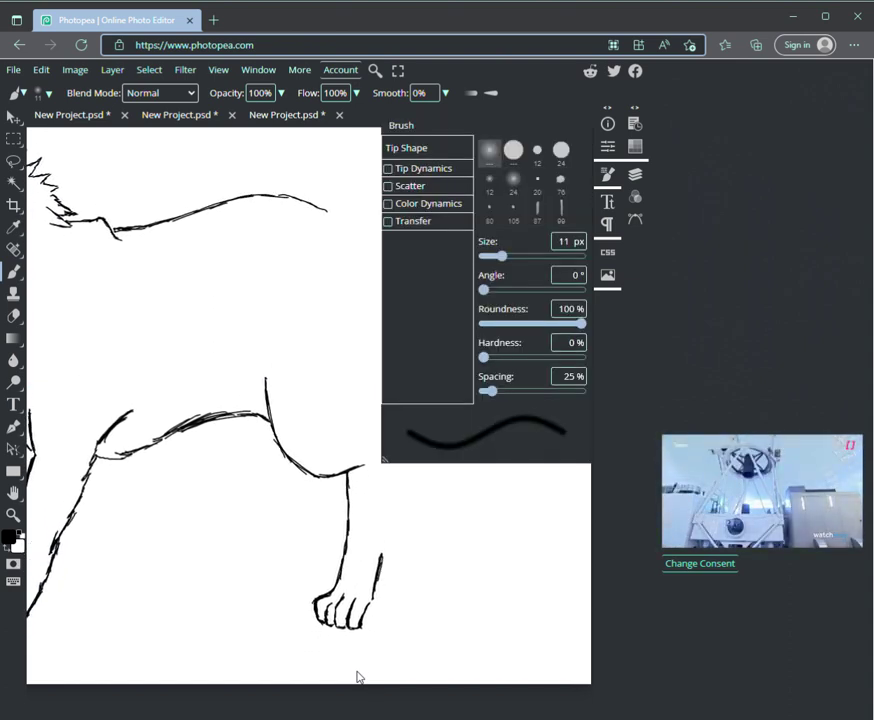
scroll(358, 677, "left", 2)
key("z")
scroll(358, 677, "left", 10)
scroll(358, 677, "down", 3)
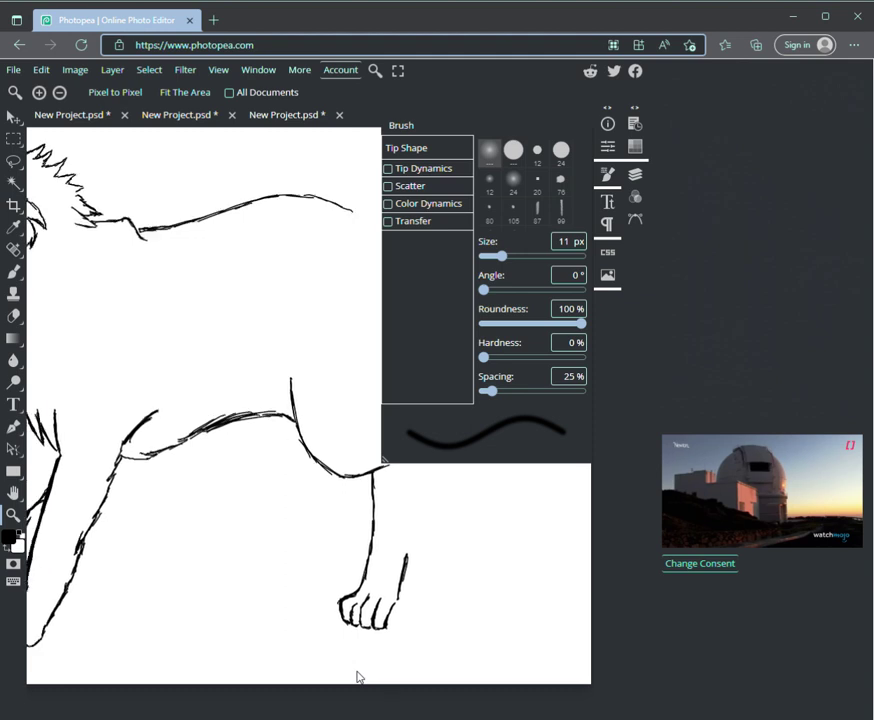
scroll(358, 677, "left", 1)
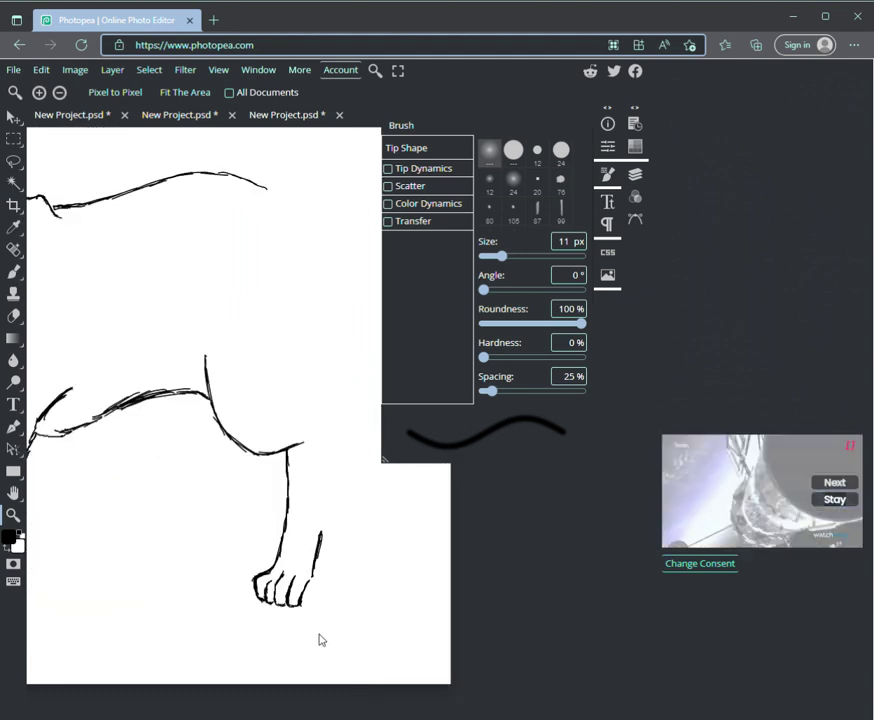
scroll(488, 655, "down", 1)
left_click_drag(488, 655, 511, 683)
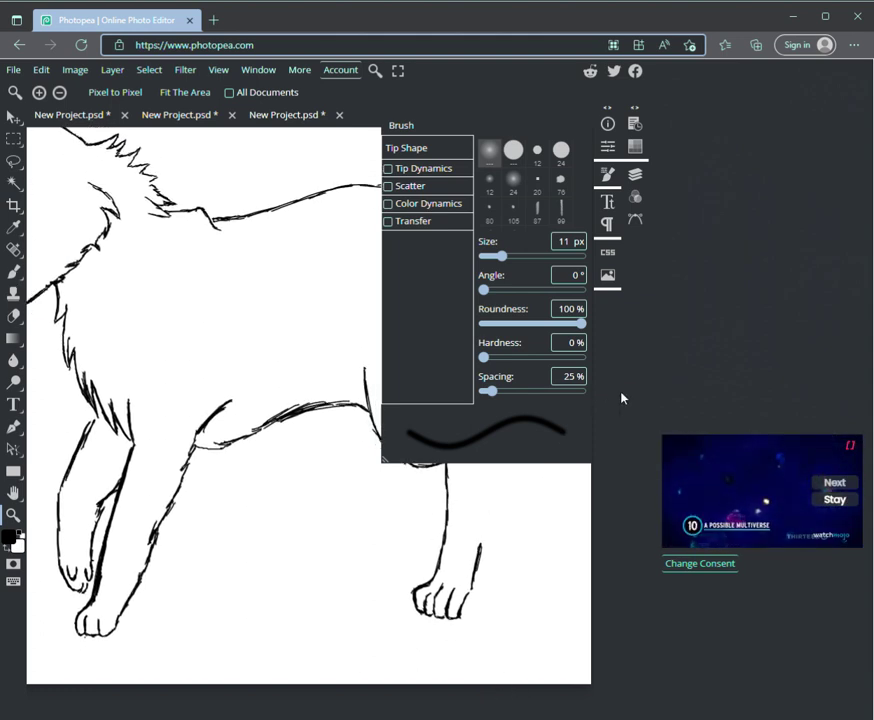
left_click(609, 176)
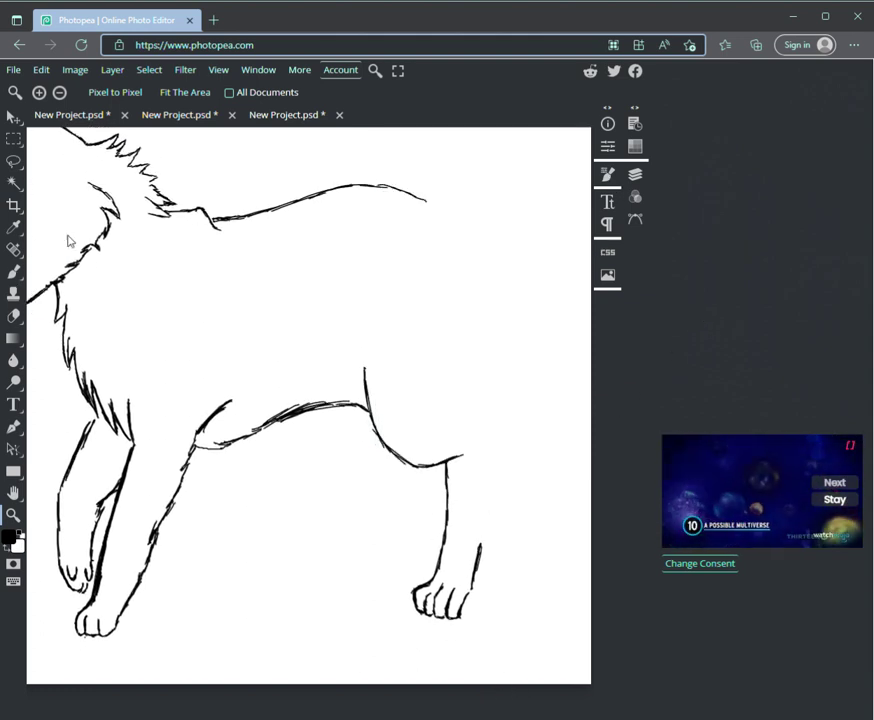
- Move the wolf sketch layer left so its ear reaches the canvas edge, leaving room behind the body
left_click(14, 270)
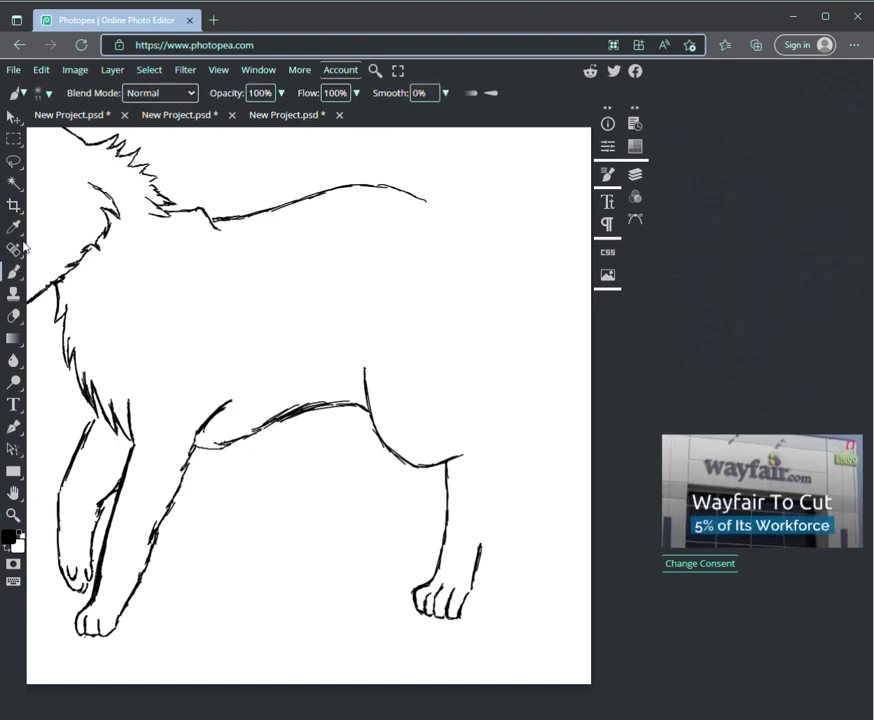
left_click(14, 514)
scroll(140, 496, "down", 2)
scroll(175, 497, "up", 2)
left_click_drag(220, 482, 193, 494)
scroll(193, 494, "up", 1)
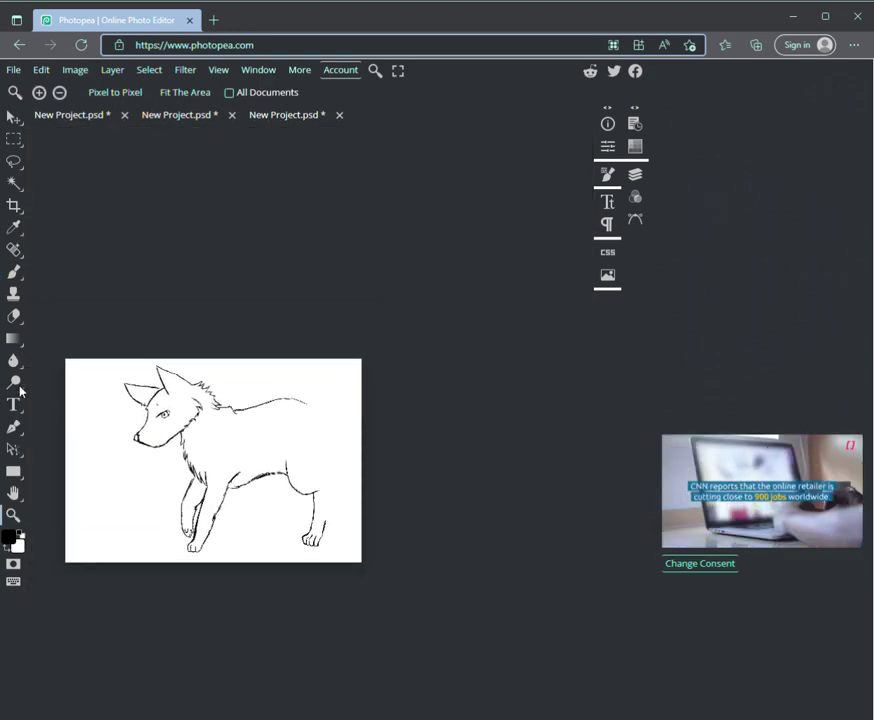
left_click(14, 493)
mouse_move(117, 512)
left_mouse_down()
mouse_move(133, 513)
mouse_move(108, 509)
left_mouse_up()
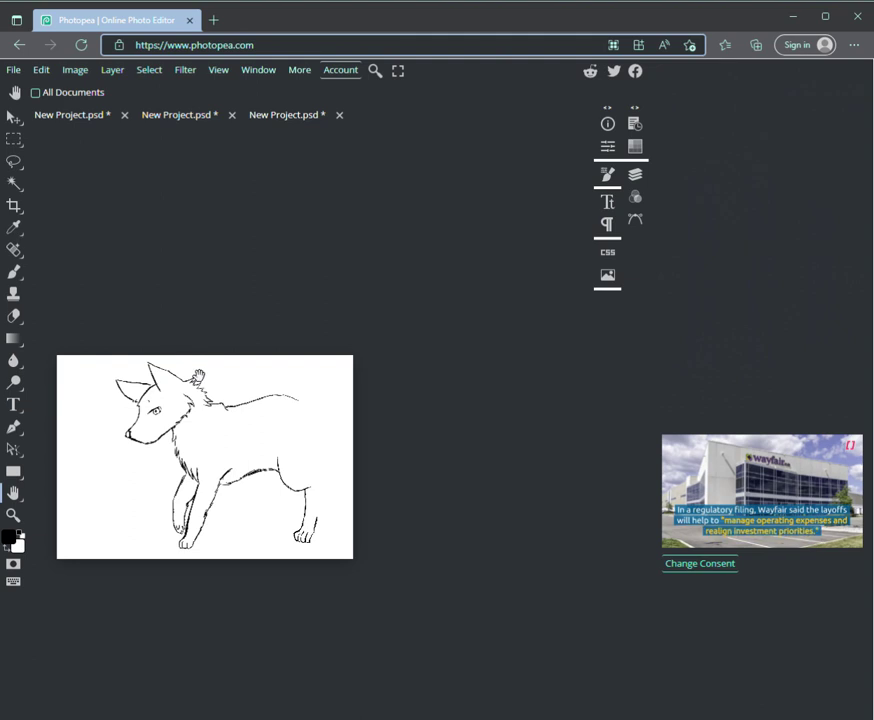
left_click(14, 118)
mouse_move(197, 415)
left_mouse_down()
mouse_move(164, 405)
mouse_move(137, 412)
left_mouse_up()
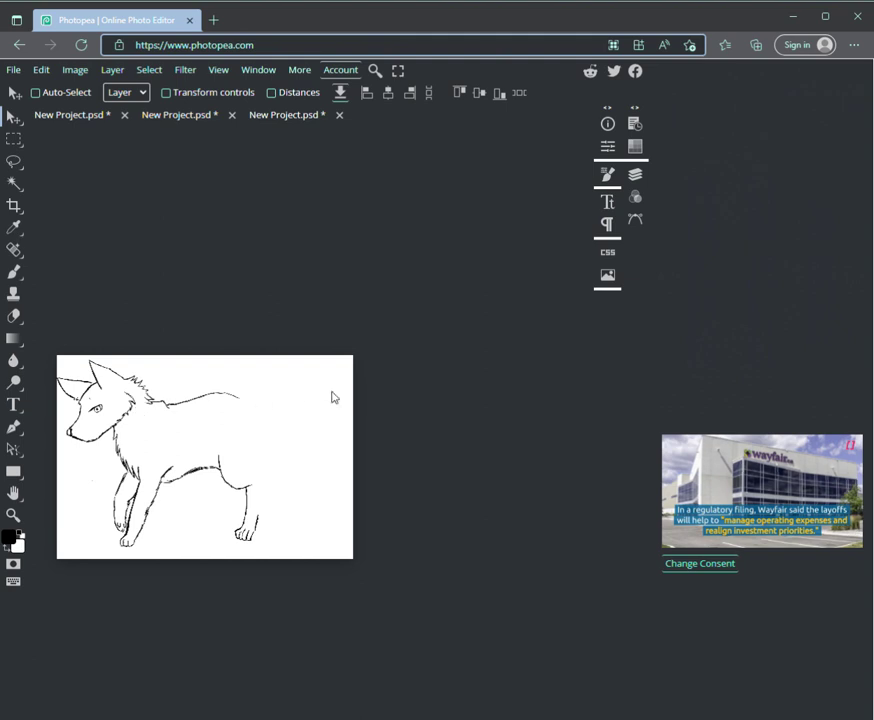
- Draw the rear contour of the wolf's hind leg in black with the Brush, from above the paw up to the thigh
double_click(14, 515)
left_click_drag(170, 487, 72, 455)
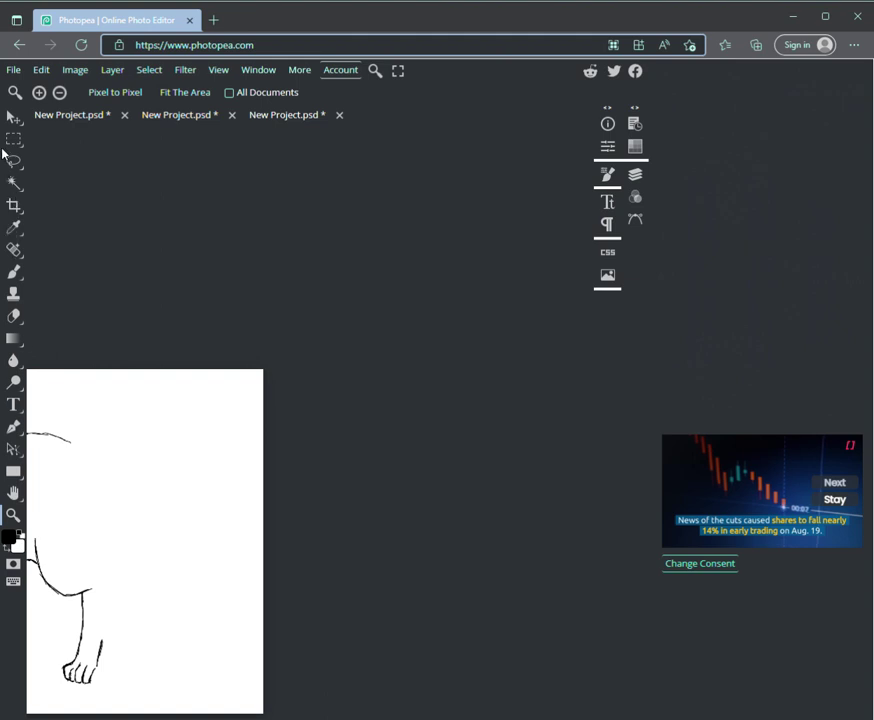
left_click(13, 493)
scroll(218, 536, "up", 4)
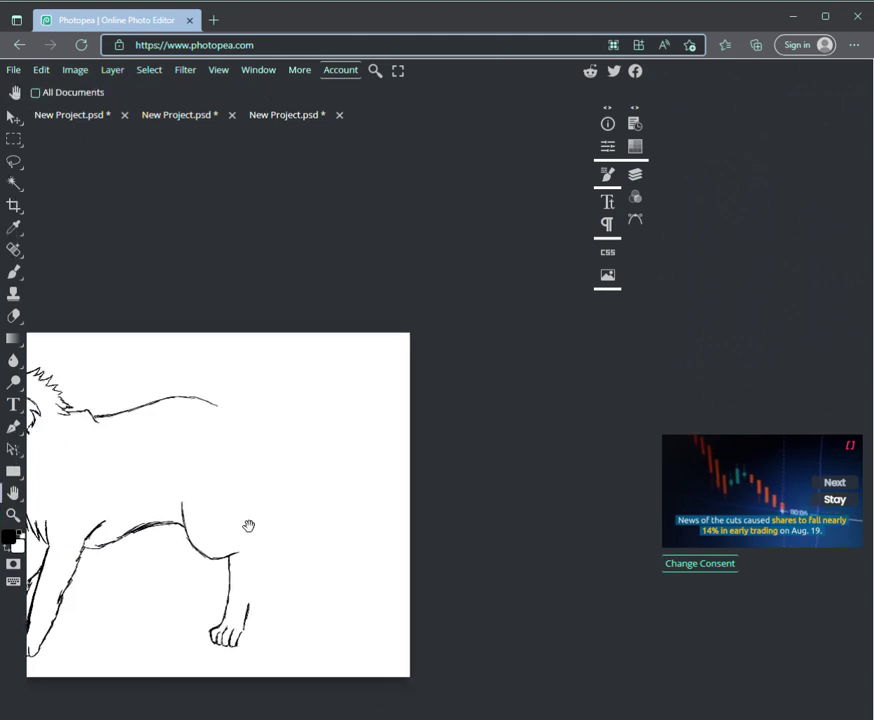
left_click(13, 515)
left_click_drag(263, 552, 305, 554)
left_click(14, 494)
left_click_drag(259, 515, 199, 572)
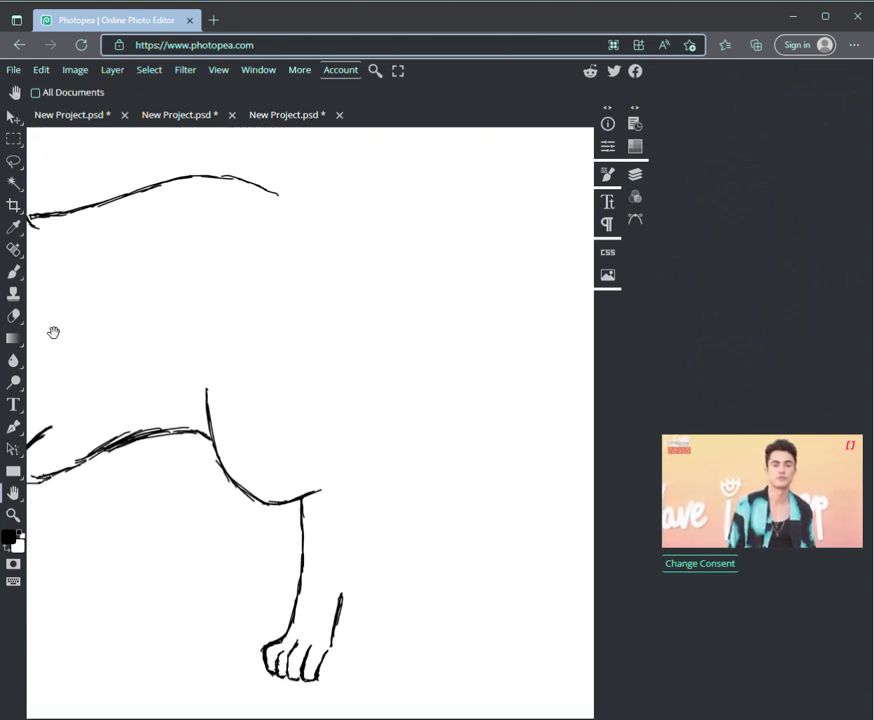
left_click(13, 271)
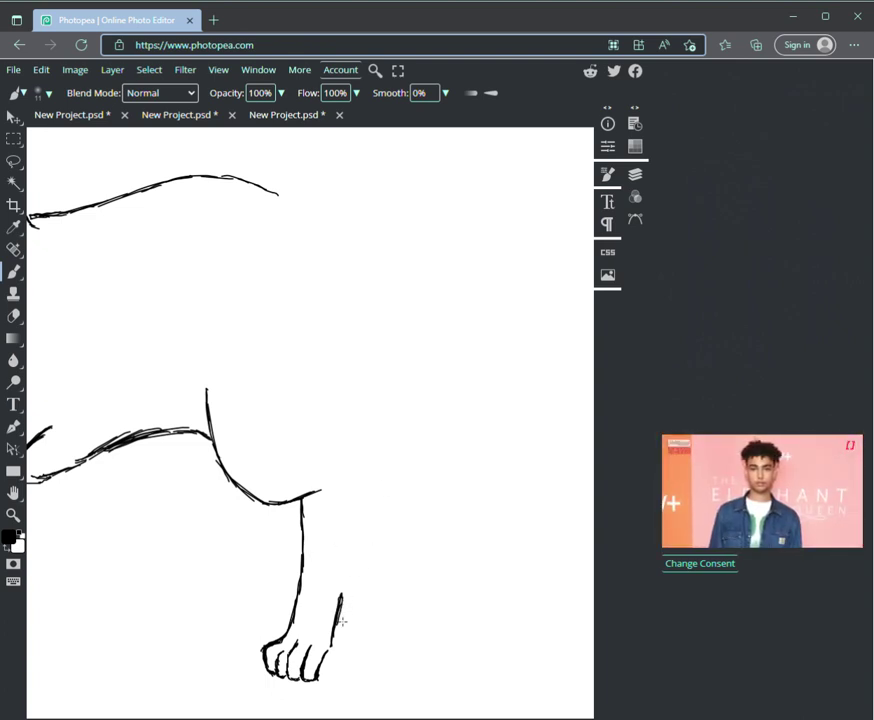
mouse_move(342, 604)
left_mouse_down()
mouse_move(335, 640)
mouse_move(375, 513)
mouse_move(366, 528)
left_mouse_up()
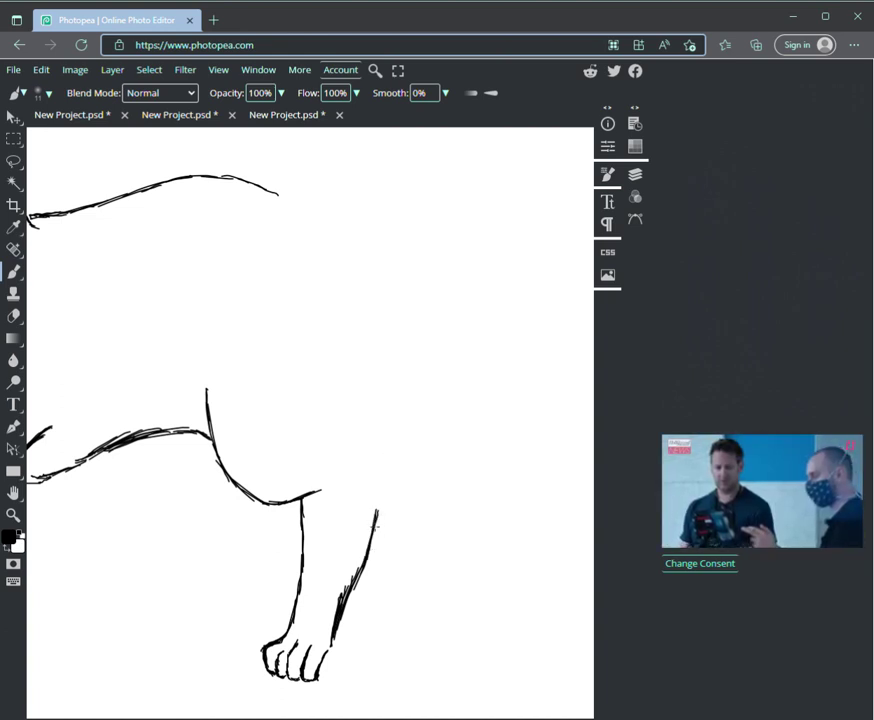
left_click_drag(373, 538, 377, 503)
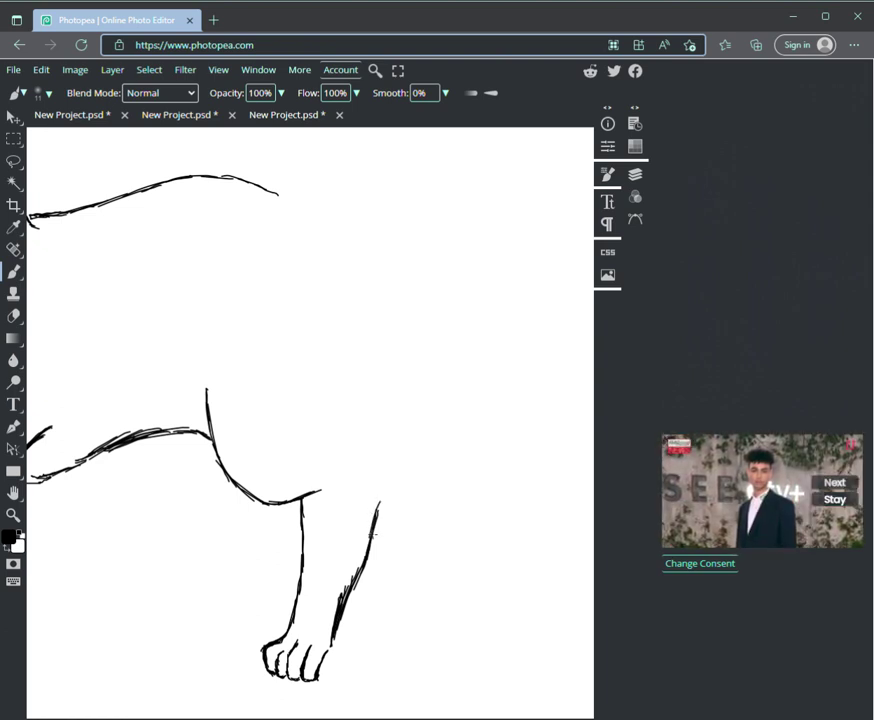
mouse_move(370, 530)
left_mouse_down()
mouse_move(389, 460)
mouse_move(388, 473)
left_mouse_up()
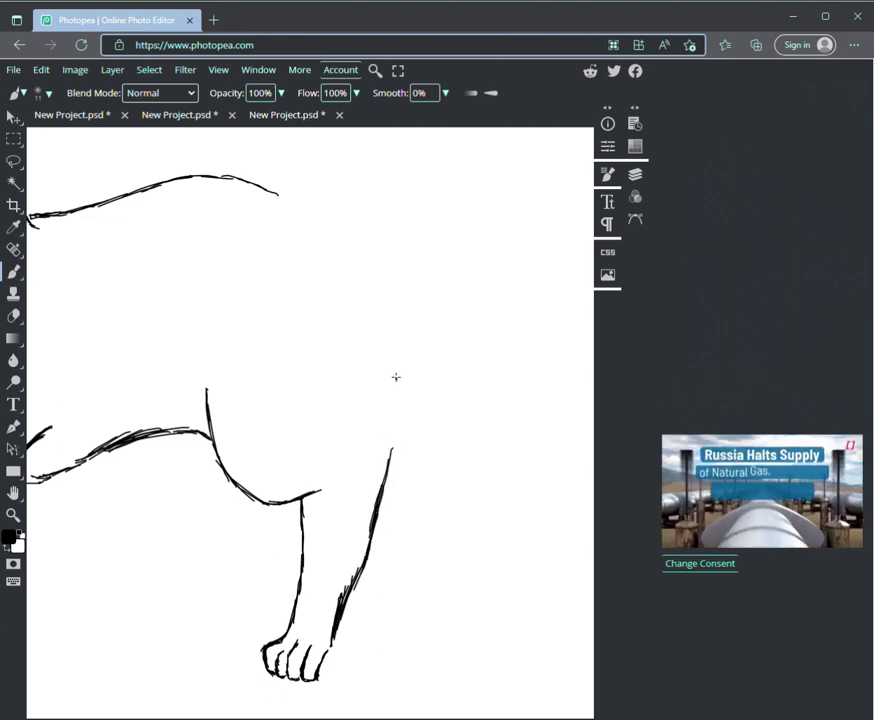
left_click_drag(396, 378, 385, 470)
left_click_drag(395, 405, 382, 471)
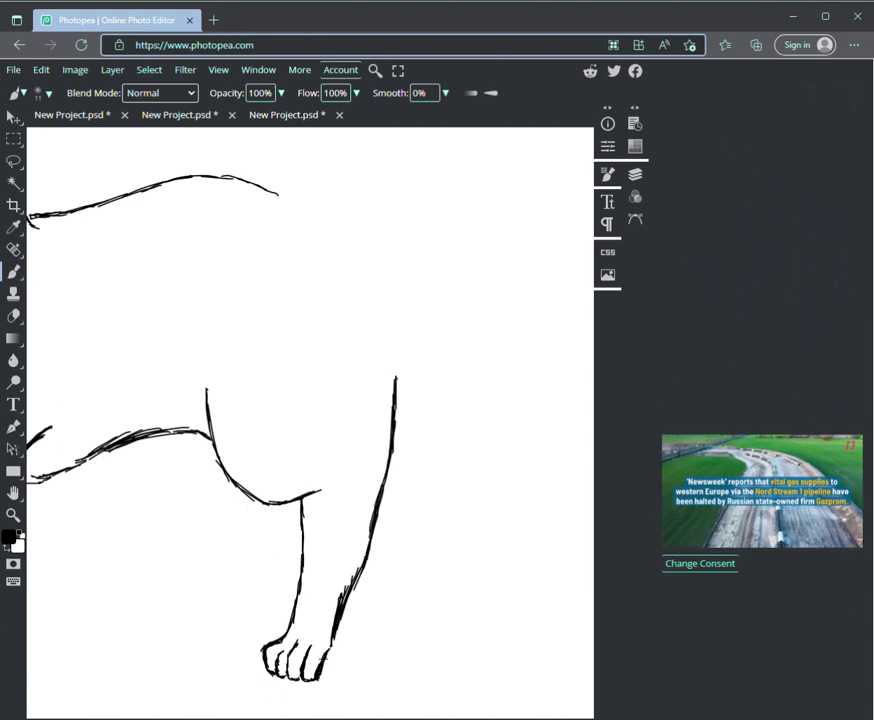
- Try to extend the wolf's back line past the rump with several overlapping brush strokes towards the tail
left_click_drag(269, 186, 283, 187)
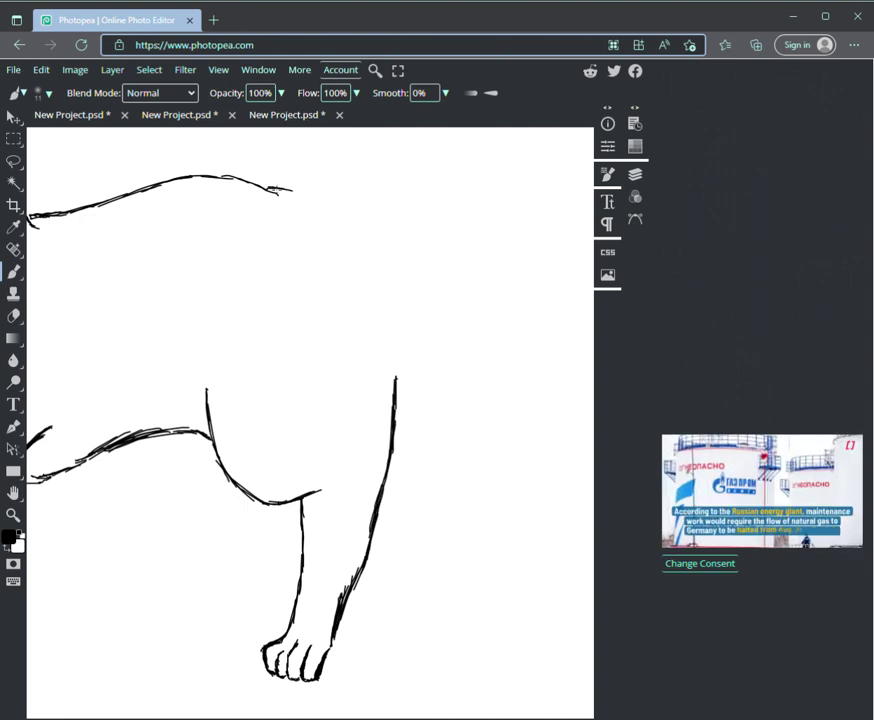
left_click_drag(268, 186, 318, 188)
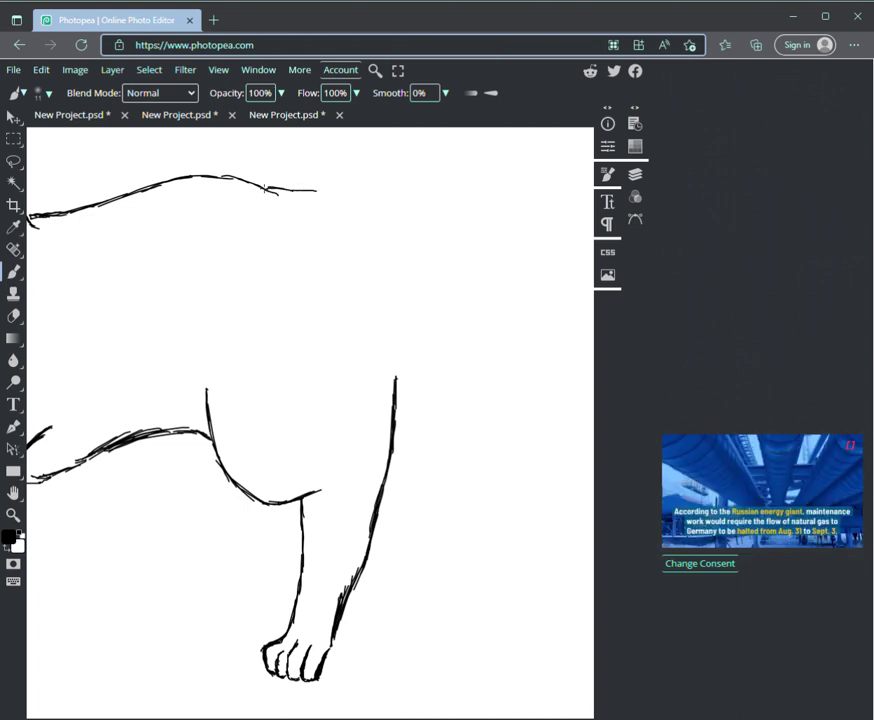
left_click_drag(316, 188, 335, 189)
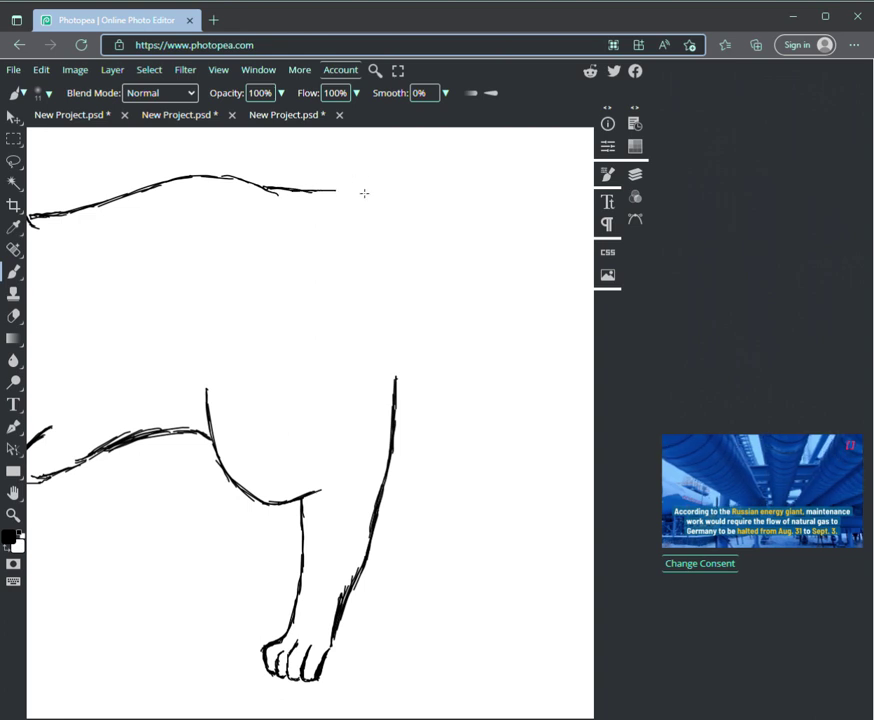
mouse_move(260, 188)
left_mouse_down()
mouse_move(350, 196)
mouse_move(323, 203)
mouse_move(401, 197)
left_mouse_up()
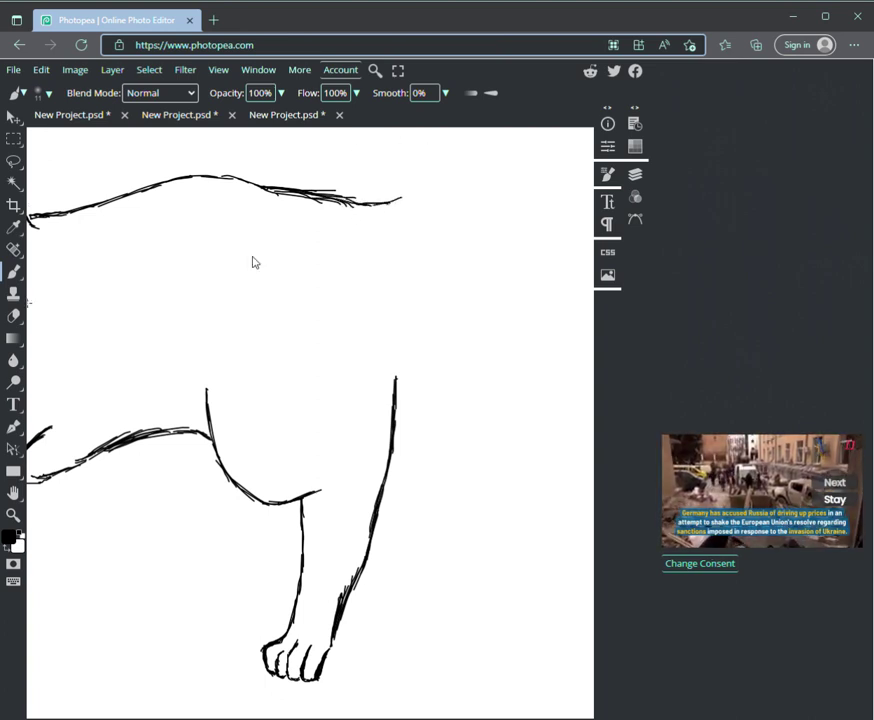
- Erase the new strokes beyond the rump, back to the original end of the back line
key("e")
mouse_move(363, 193)
left_mouse_down()
mouse_move(394, 199)
mouse_move(324, 190)
mouse_move(314, 180)
left_mouse_up()
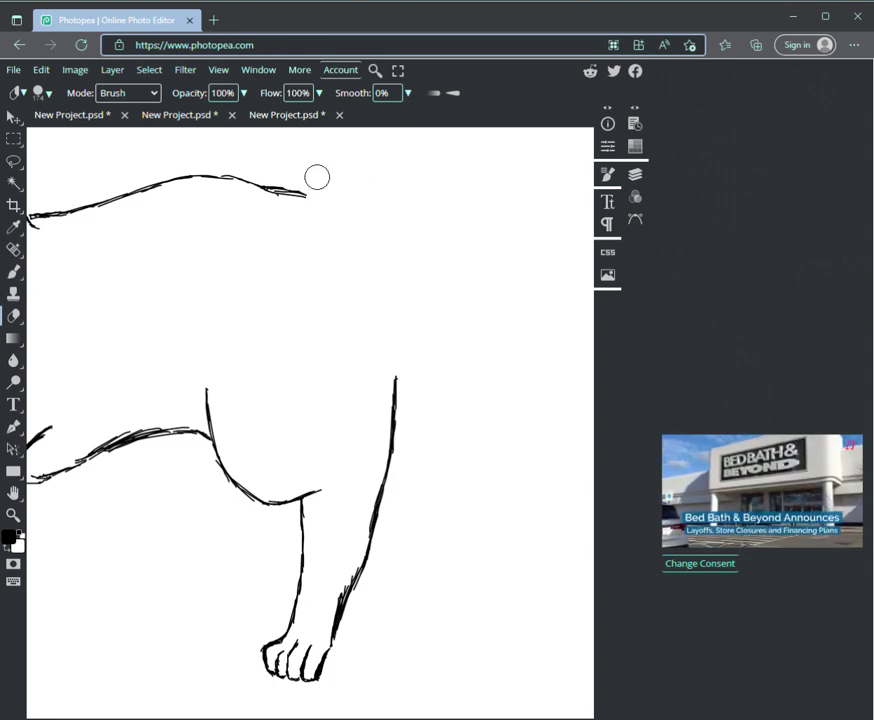
left_click_drag(279, 180, 314, 189)
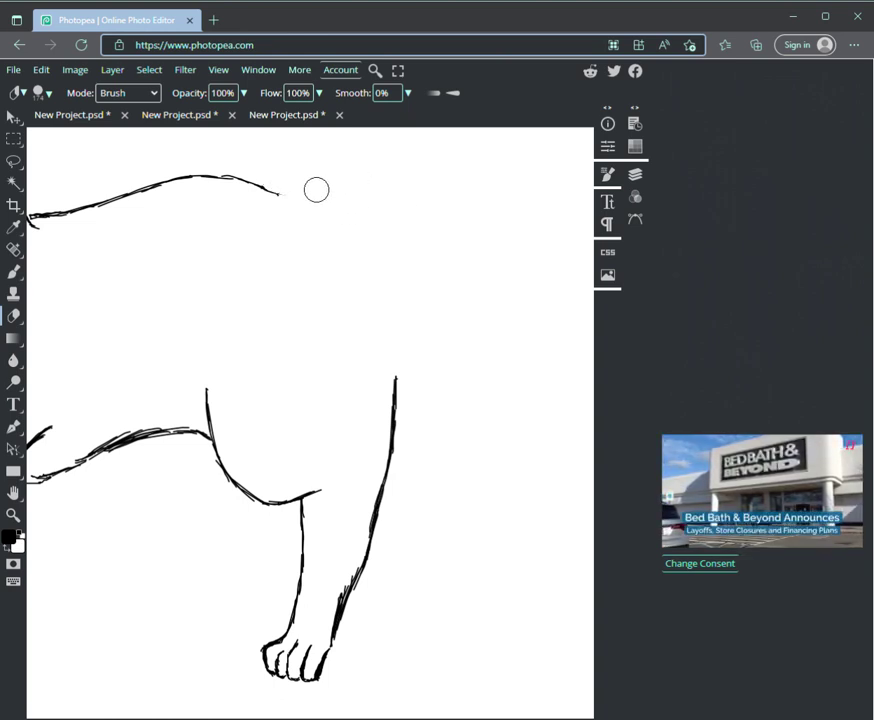
- Redraw the back line with the Brush from the rump, dipping gently and curving up into the top of the tail
key("b")
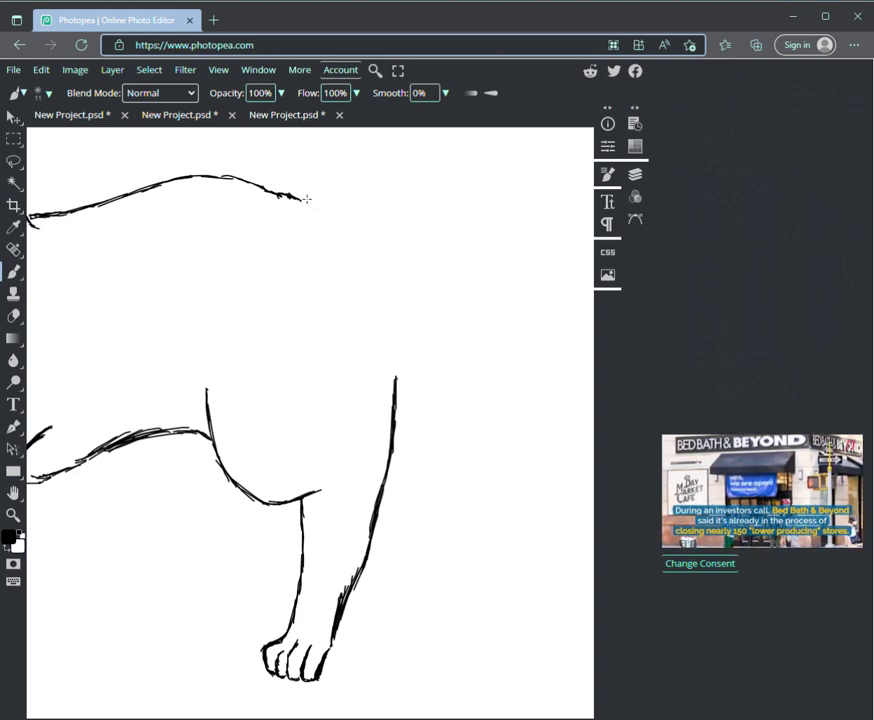
mouse_move(300, 198)
left_mouse_down()
mouse_move(334, 208)
mouse_move(353, 201)
left_mouse_up()
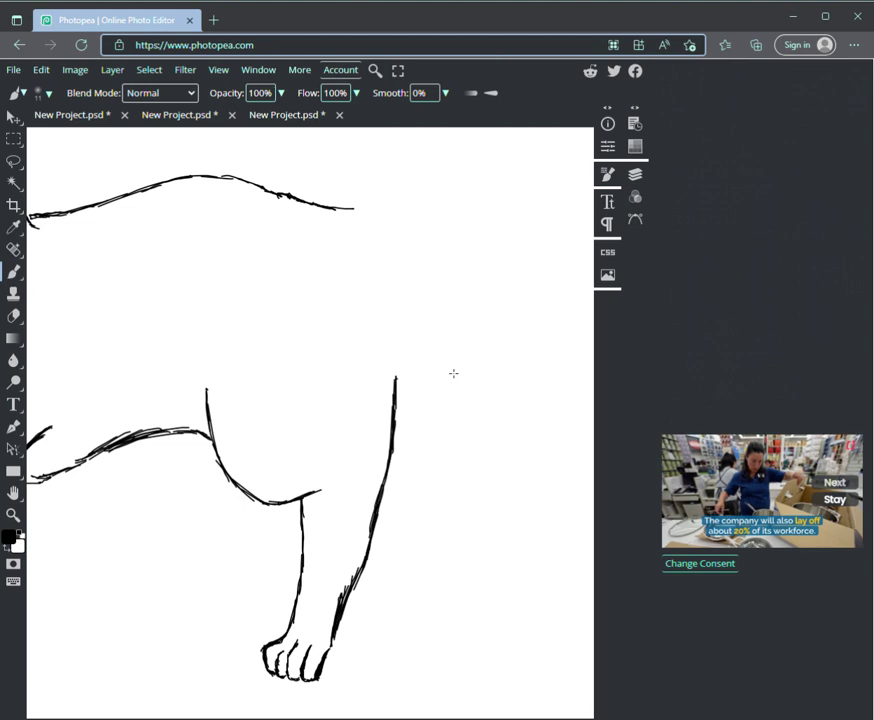
left_click_drag(352, 208, 405, 201)
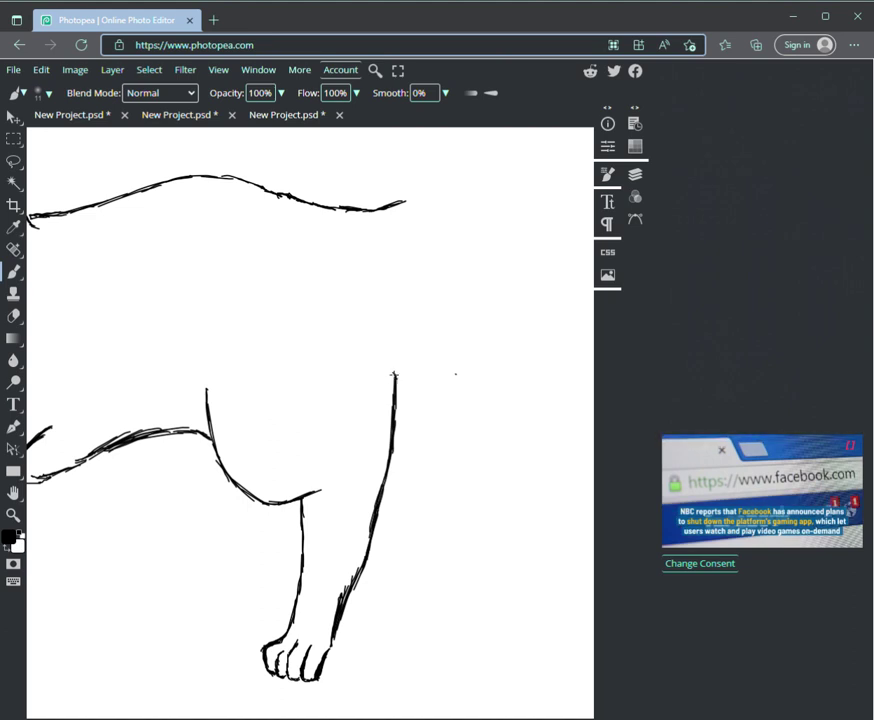
- Draw the underside of the tail base with short overlapping fur strokes fanning backward from the top of the hind leg's rear contour
left_click_drag(393, 374, 380, 368)
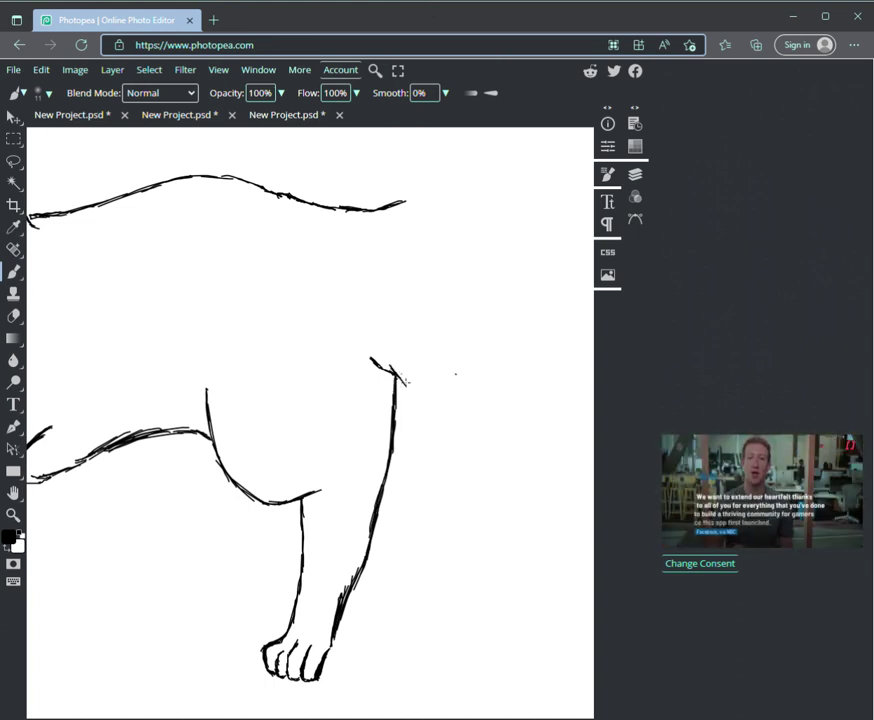
left_click_drag(395, 372, 427, 395)
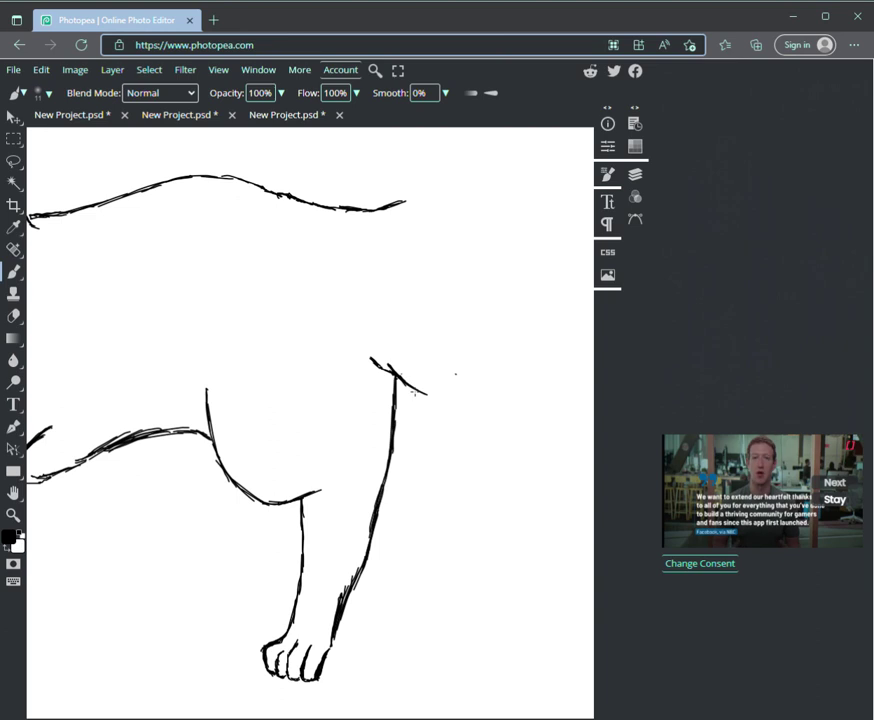
left_click_drag(423, 391, 442, 396)
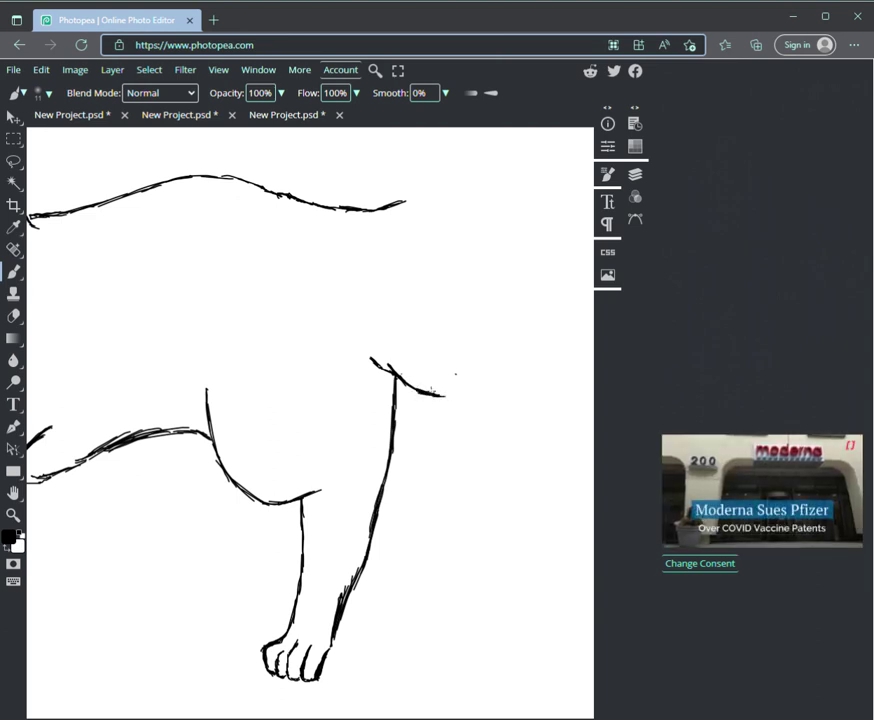
left_click_drag(413, 373, 437, 385)
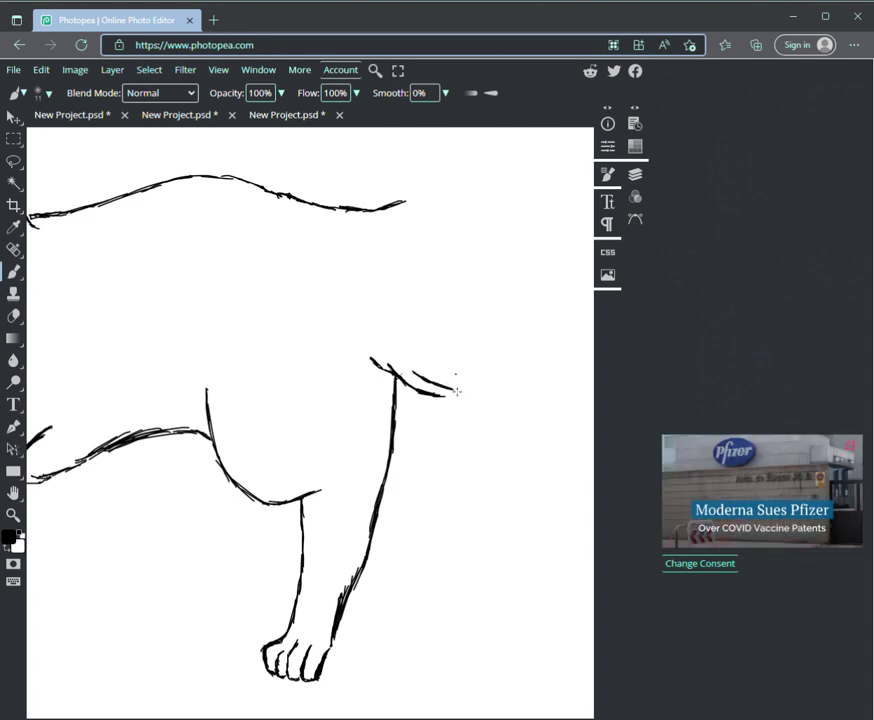
left_click_drag(445, 387, 464, 393)
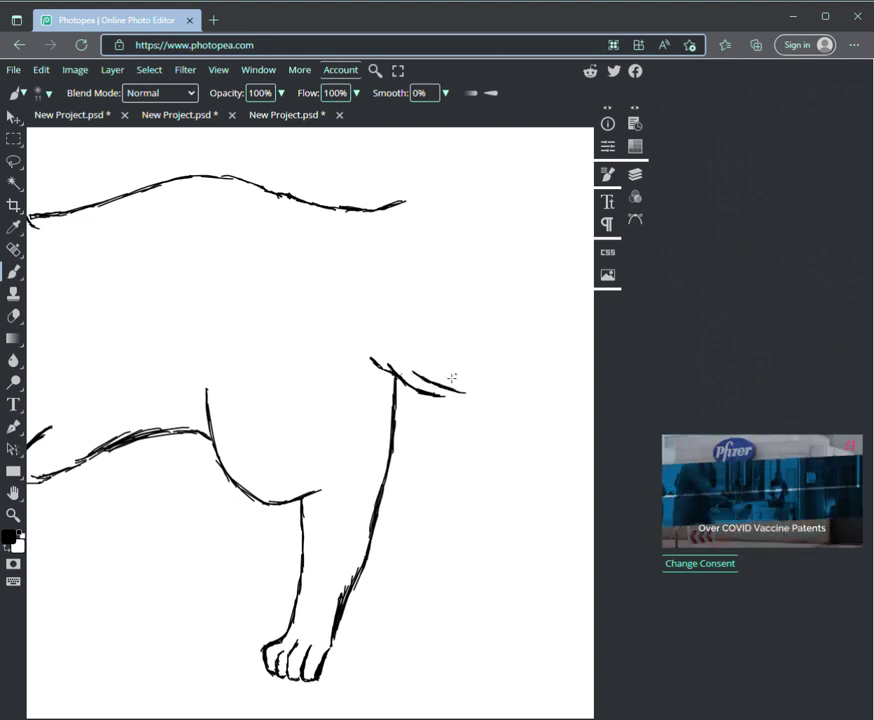
left_click_drag(429, 358, 480, 390)
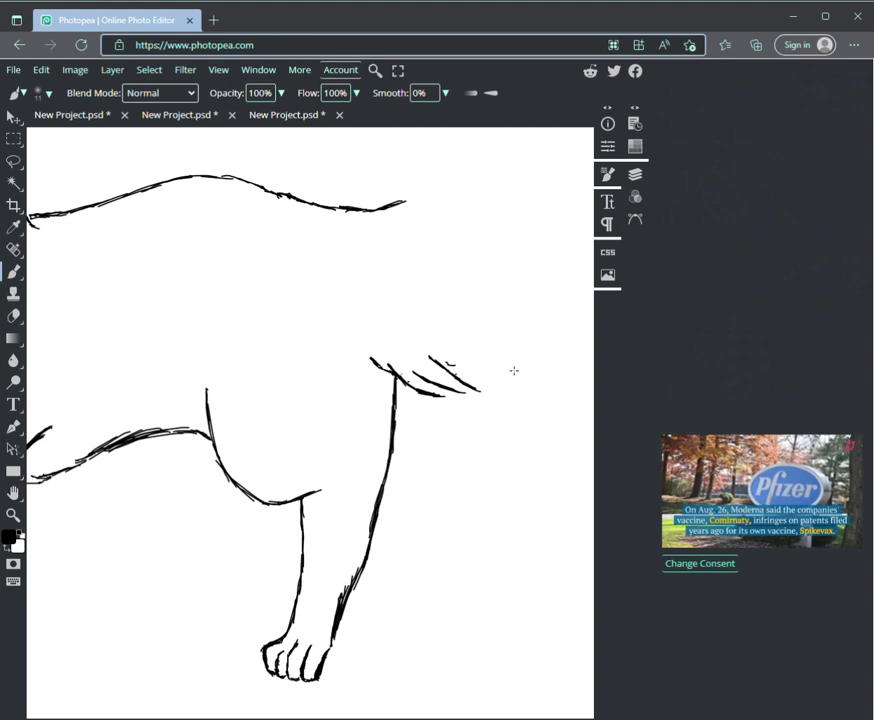
- Add longer curved fur strokes stacked upward along the lower rear edge of the wolf's tail
mouse_move(517, 348)
left_mouse_down()
mouse_move(495, 362)
mouse_move(450, 361)
left_mouse_up()
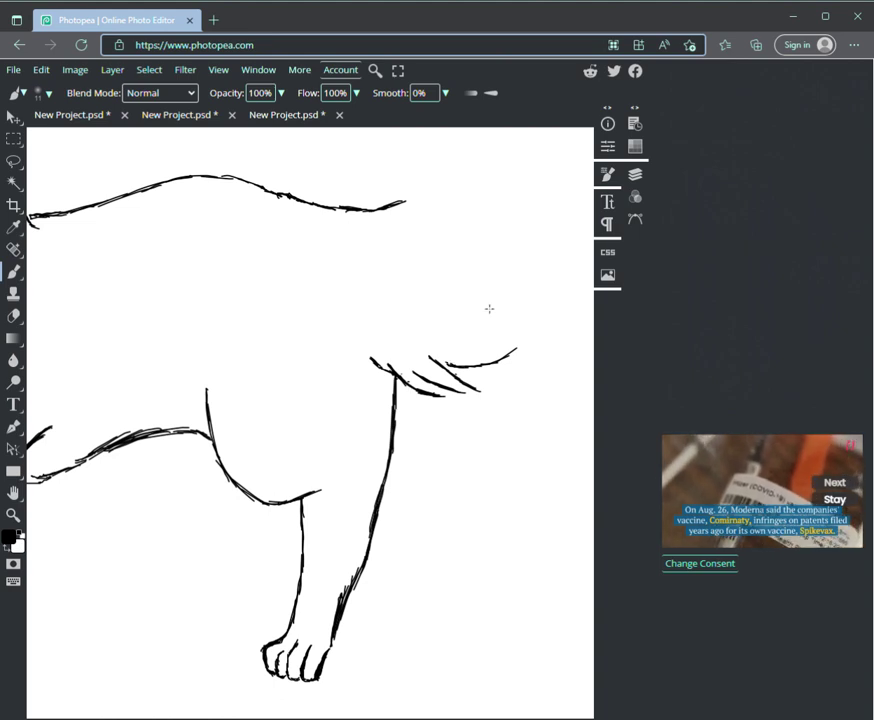
left_click_drag(446, 352, 522, 332)
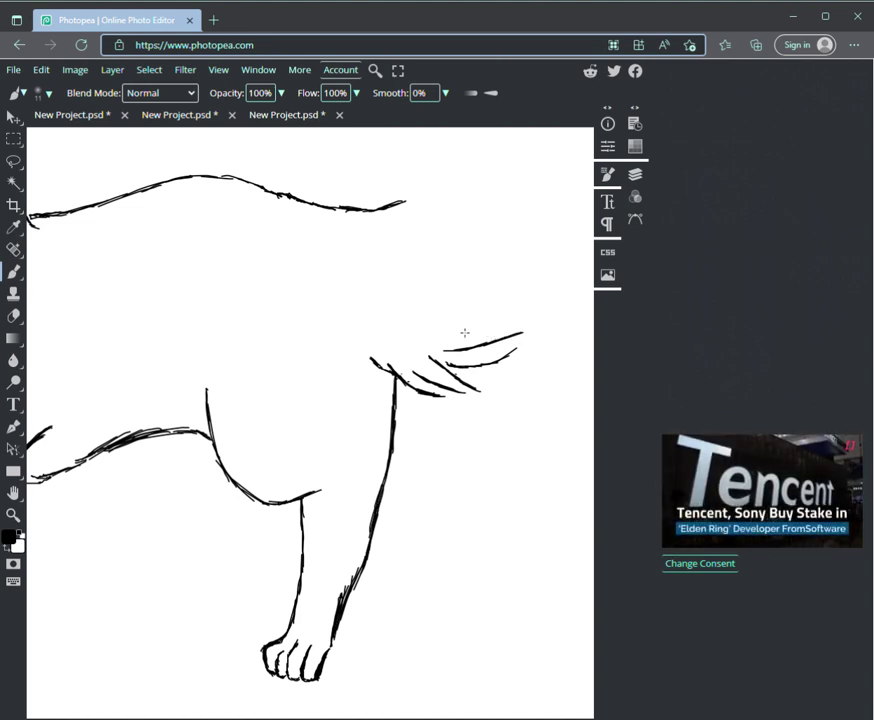
mouse_move(462, 331)
left_mouse_down()
mouse_move(511, 313)
mouse_move(505, 321)
mouse_move(531, 289)
left_mouse_up()
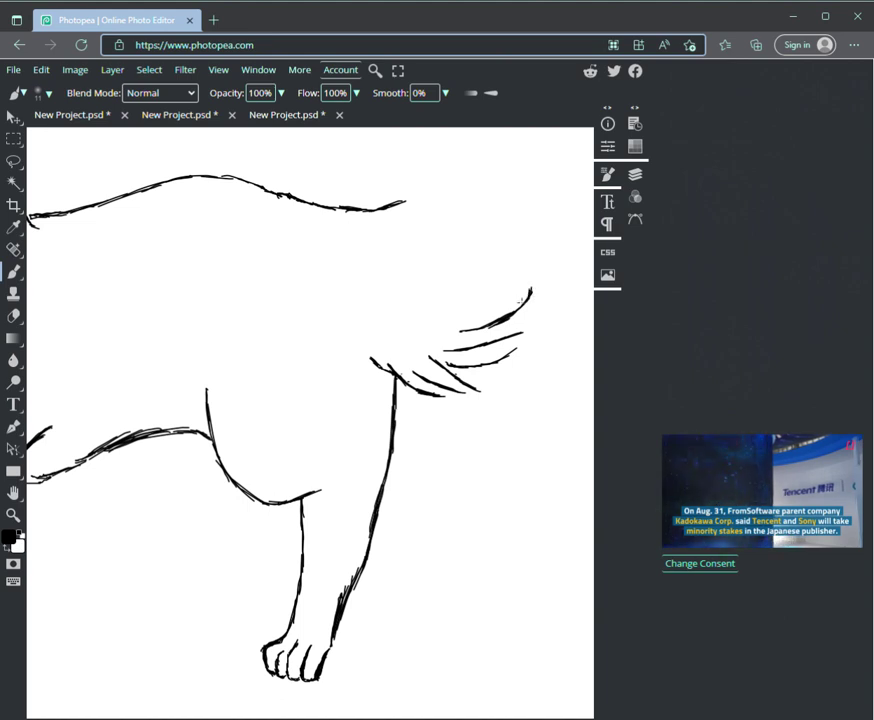
left_click_drag(478, 304, 497, 294)
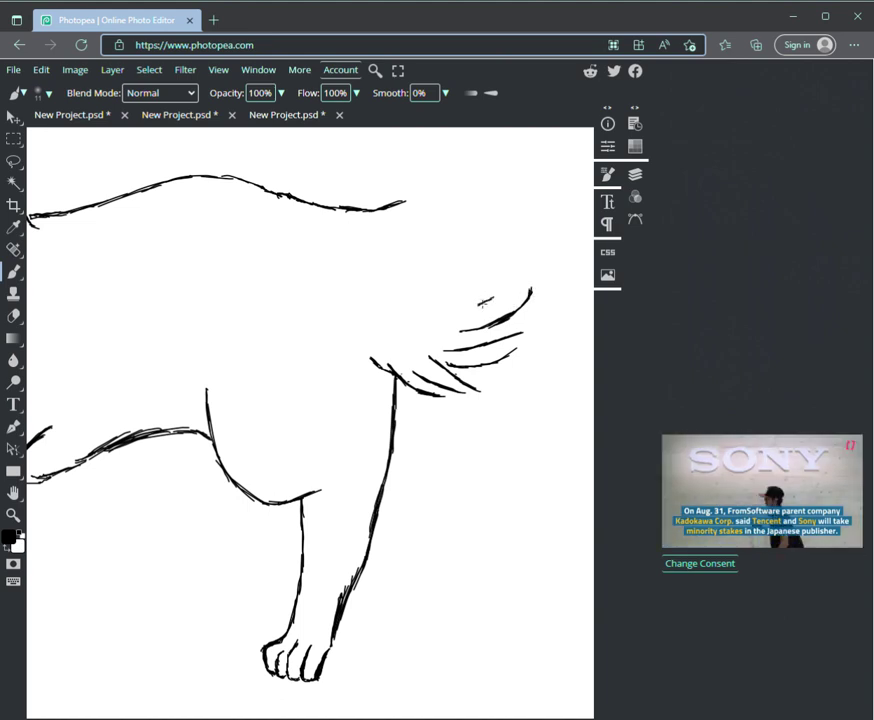
left_click_drag(486, 299, 530, 264)
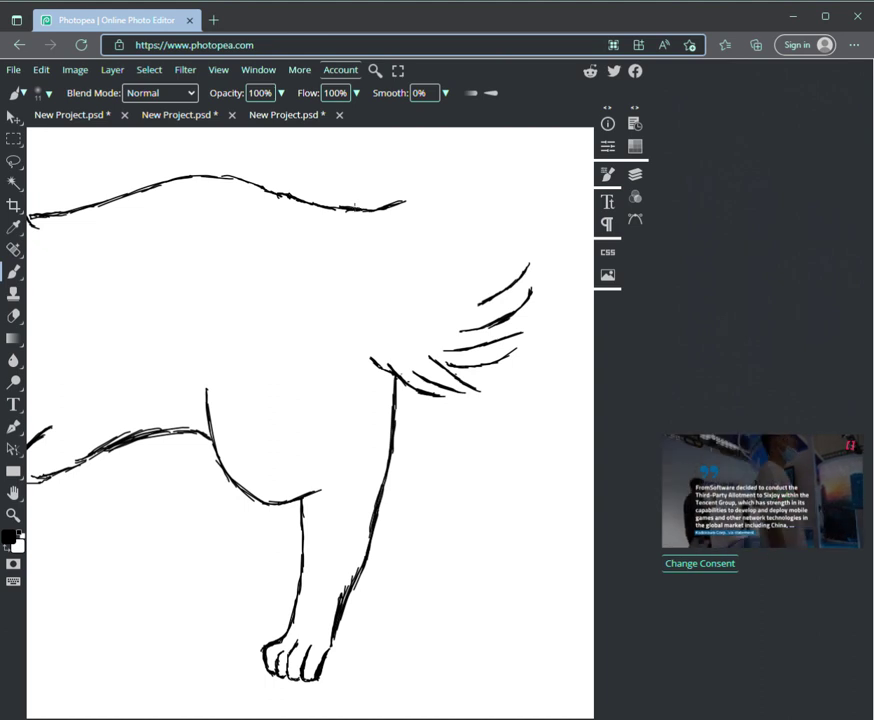
- Draw the tail's inner edge curving up from the back line and continue its rear edge upward with overlapping fur strokes
left_click_drag(345, 210, 435, 167)
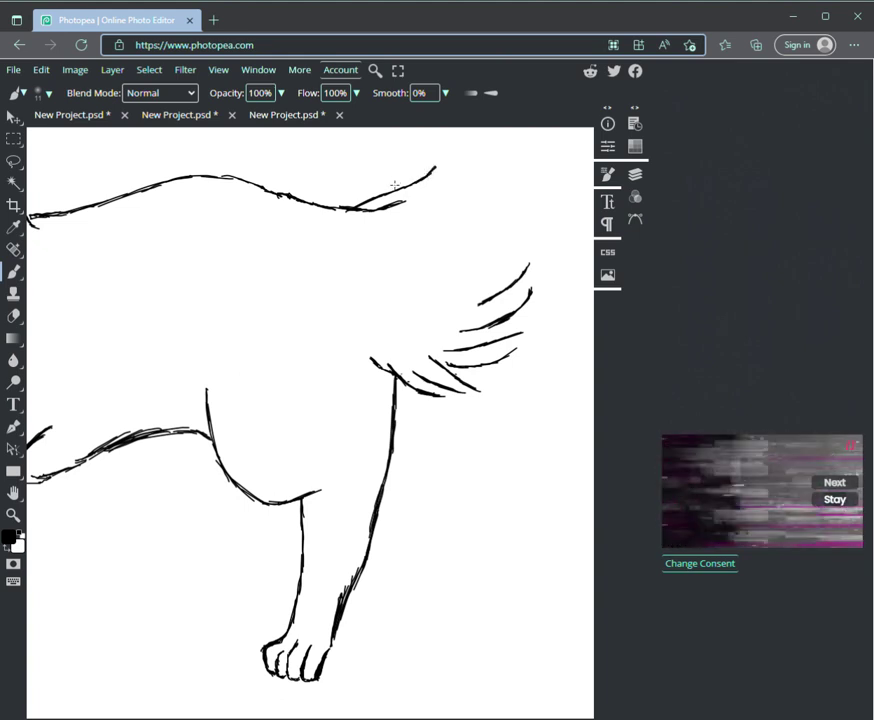
left_click_drag(395, 187, 411, 168)
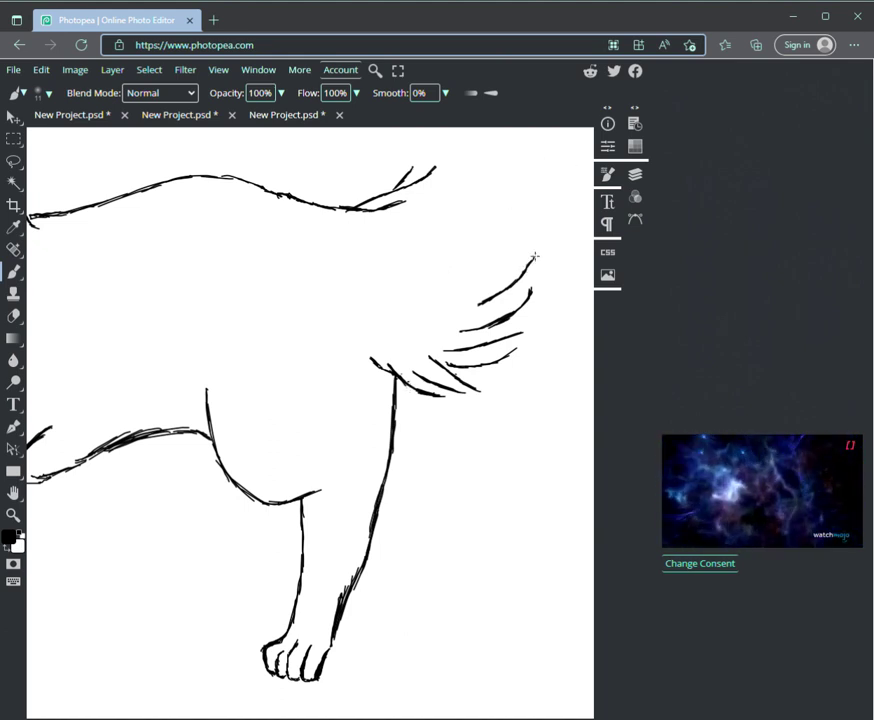
left_click_drag(535, 257, 536, 242)
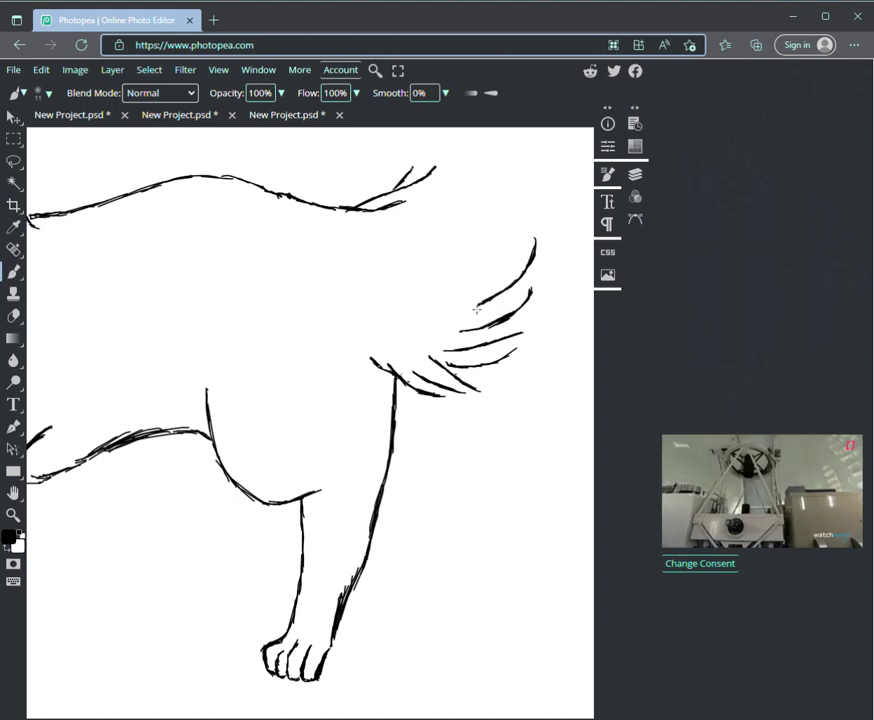
left_click_drag(467, 321, 487, 305)
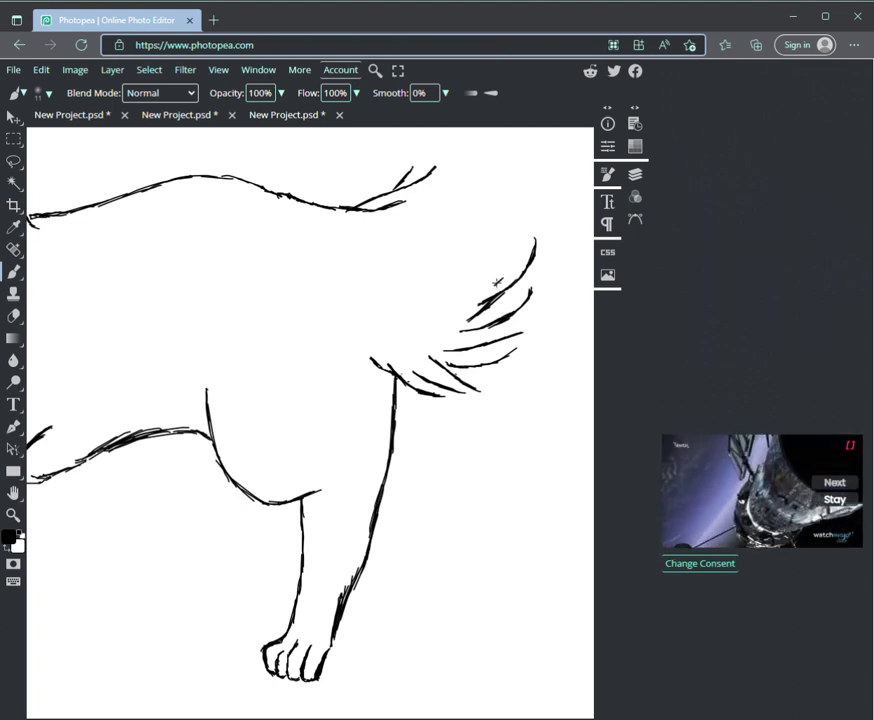
left_click_drag(511, 270, 535, 220)
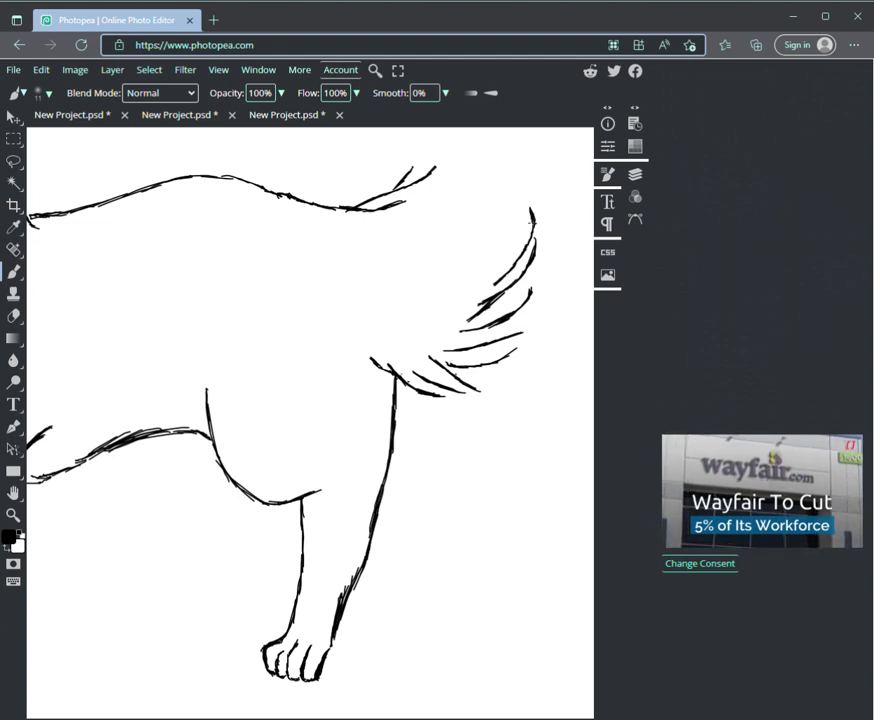
left_click_drag(402, 131, 404, 157)
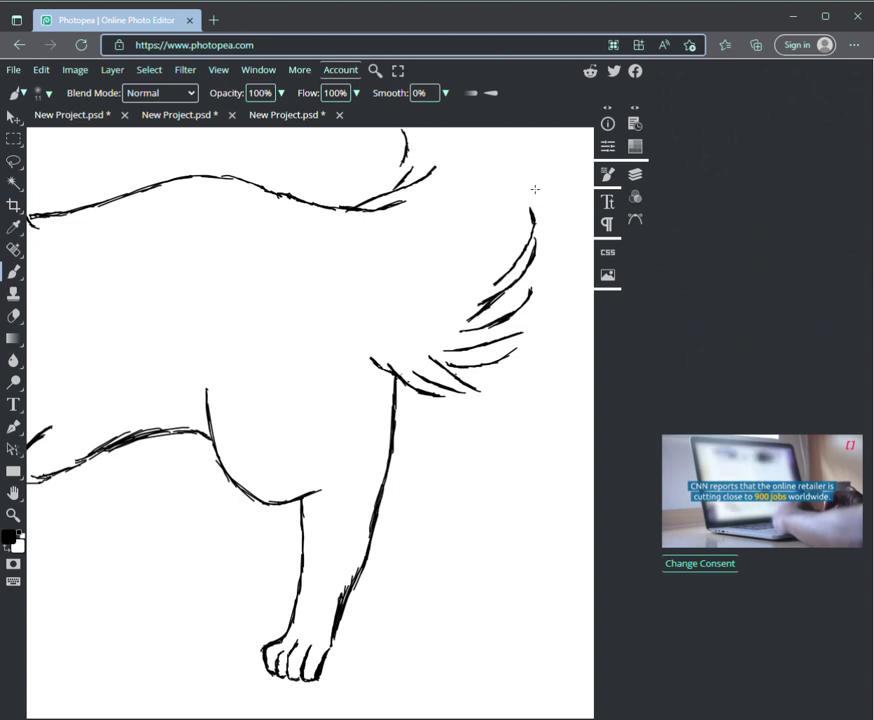
left_click_drag(538, 178, 530, 207)
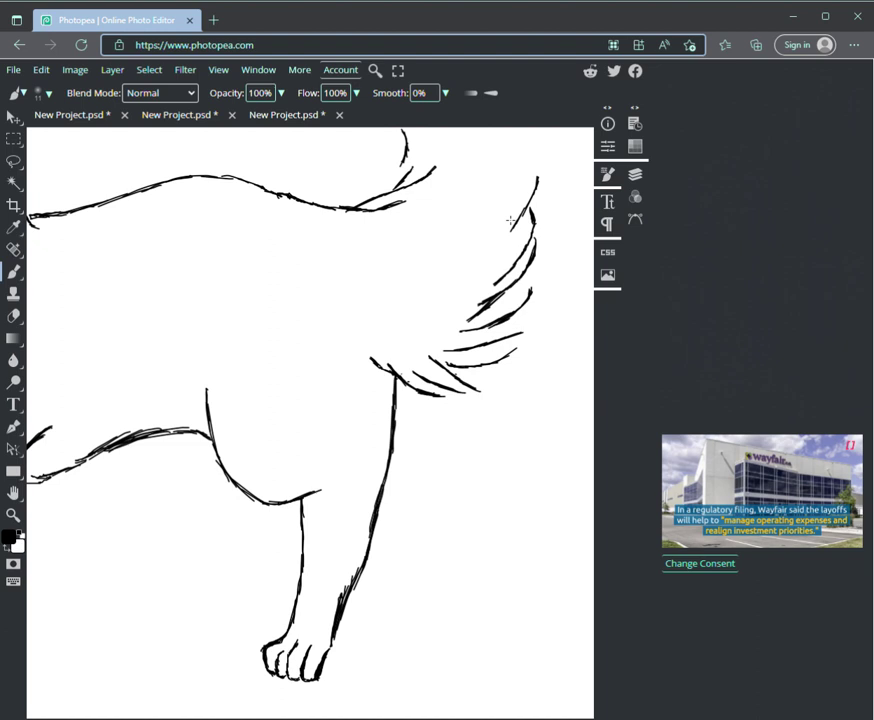
mouse_move(534, 177)
left_mouse_down()
mouse_move(530, 205)
mouse_move(502, 243)
left_mouse_up()
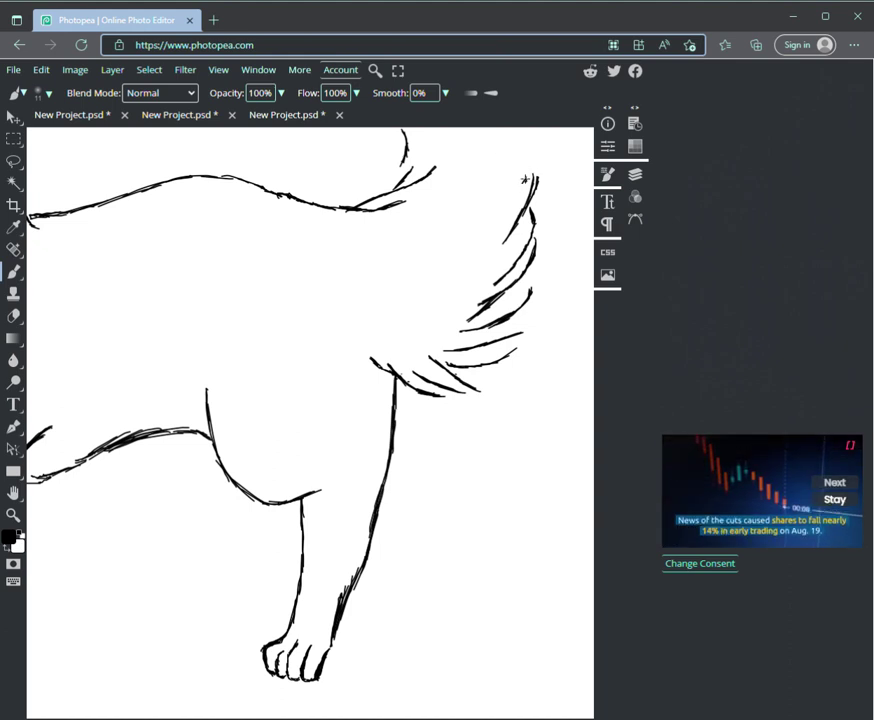
left_click_drag(524, 170, 511, 131)
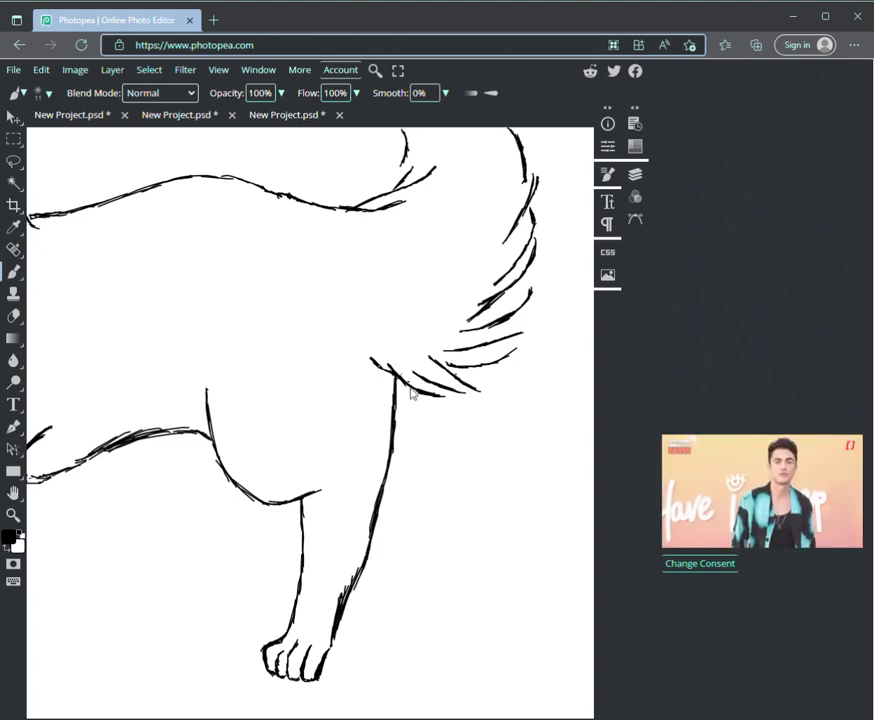
- Curve the tail's inner edge over toward the wolf's back and form the pointed tail tip with the Brush
key("h")
mouse_move(418, 396)
left_mouse_down()
mouse_move(393, 468)
mouse_move(394, 534)
left_mouse_up()
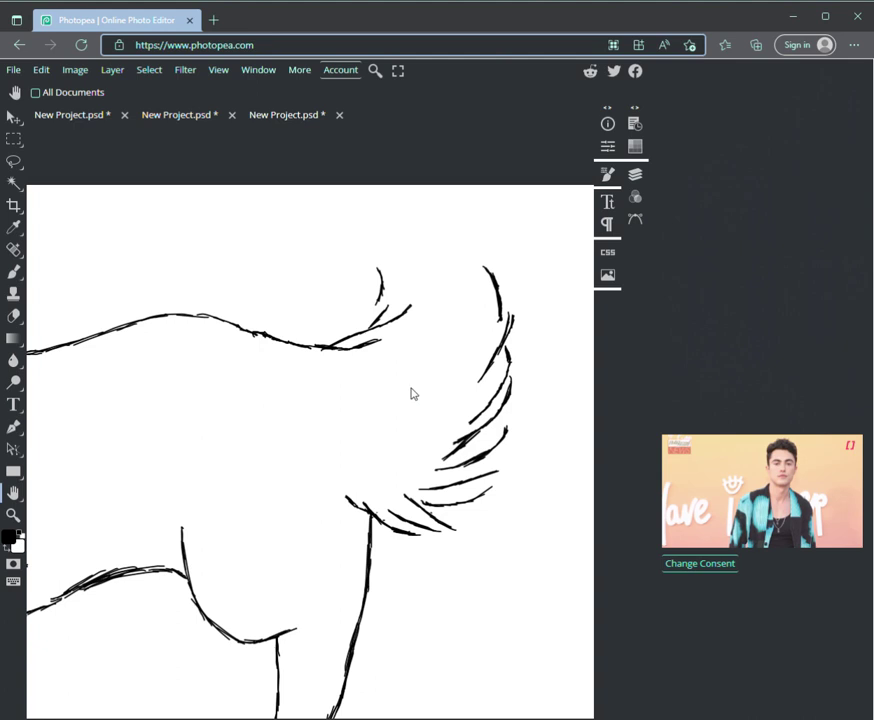
key("b")
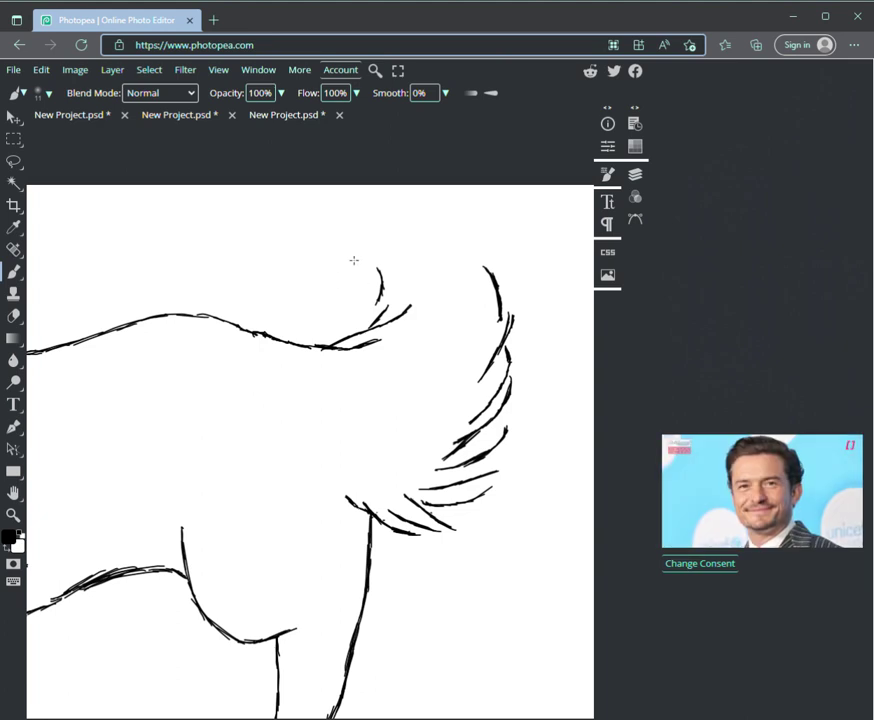
left_click_drag(335, 240, 354, 252)
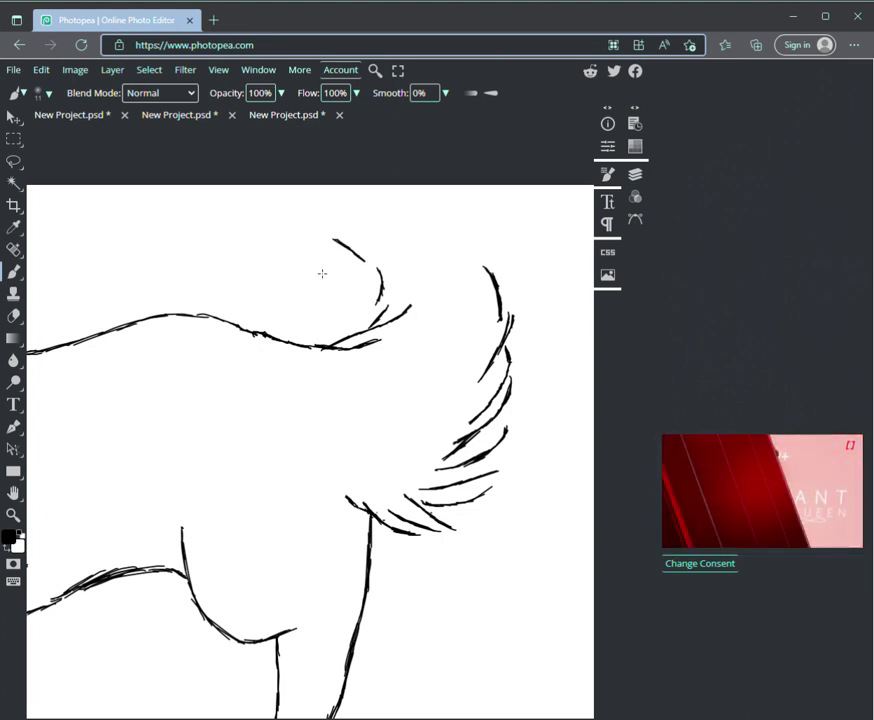
mouse_move(336, 240)
left_mouse_down()
mouse_move(312, 241)
mouse_move(285, 258)
left_mouse_up()
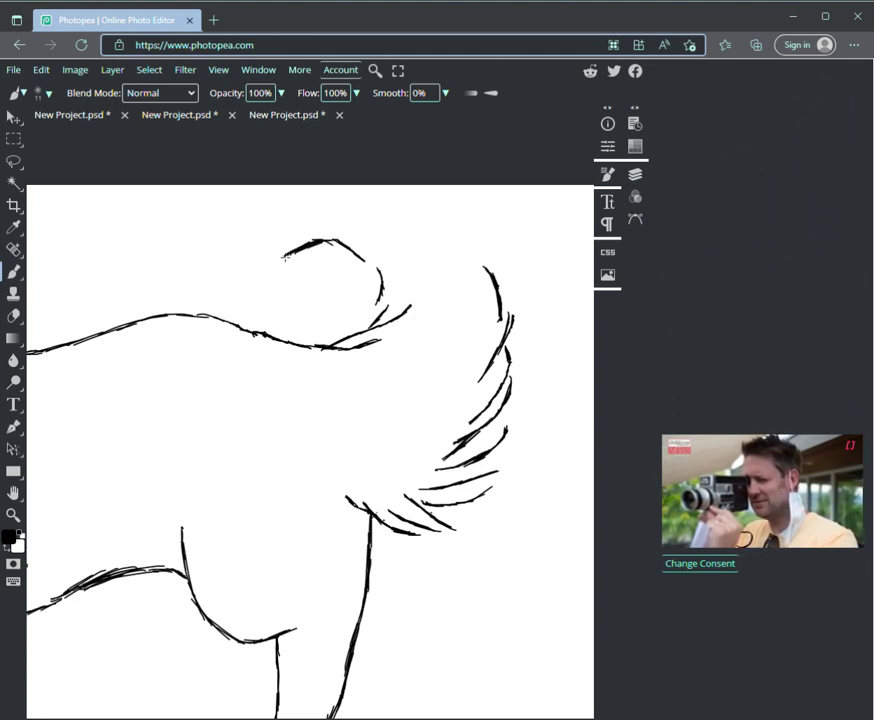
left_click_drag(283, 256, 308, 218)
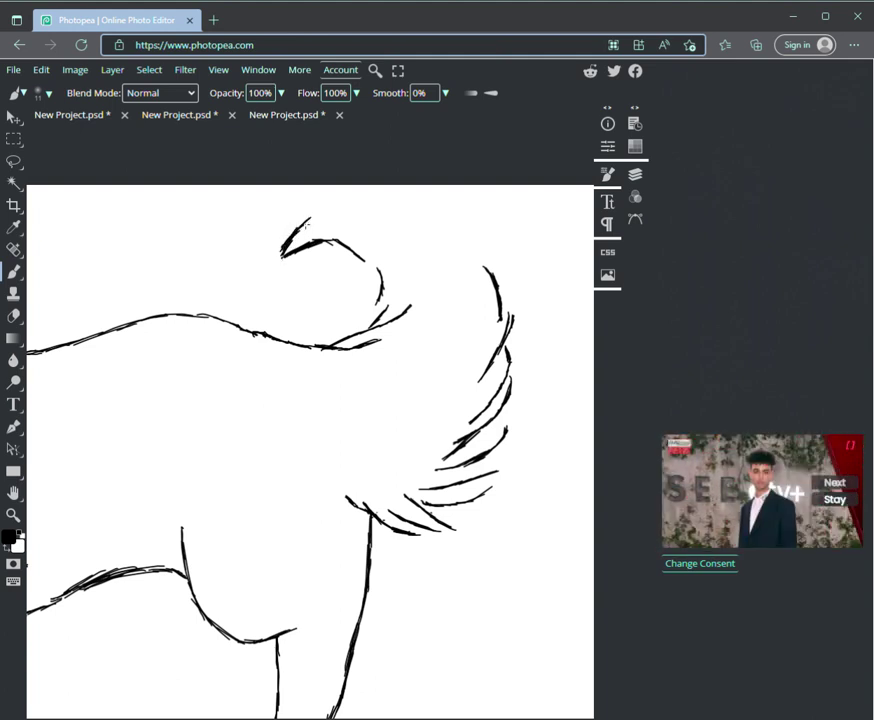
- Draw the tail's outer arc from the tip over the top and down to the fur strokes of the rear edge
mouse_move(303, 217)
left_mouse_down()
mouse_move(356, 197)
mouse_move(379, 204)
mouse_move(387, 196)
mouse_move(373, 193)
mouse_move(380, 189)
mouse_move(406, 190)
mouse_move(454, 222)
left_mouse_up()
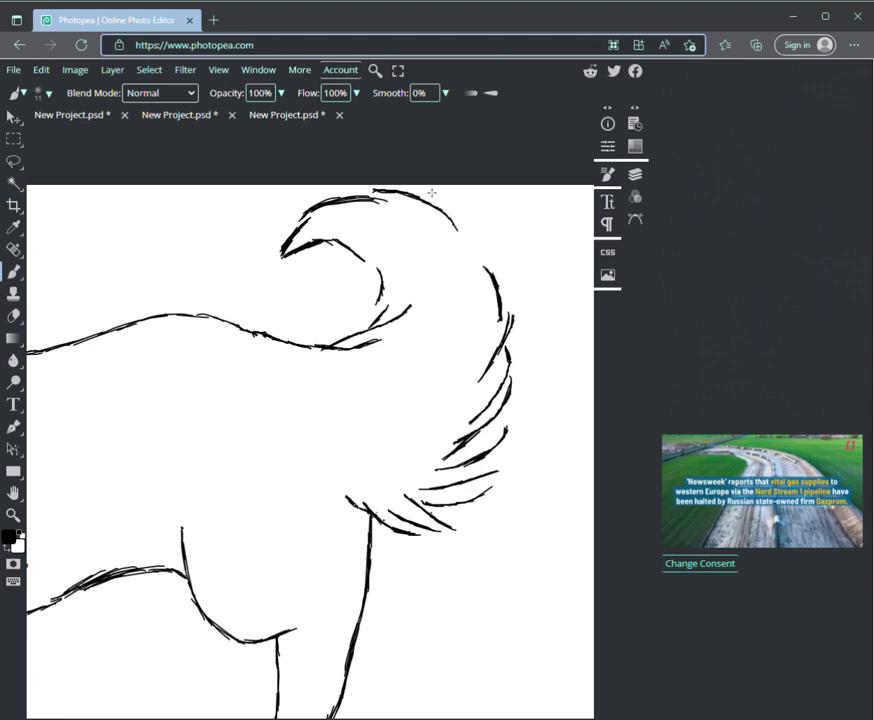
left_click_drag(432, 200, 475, 237)
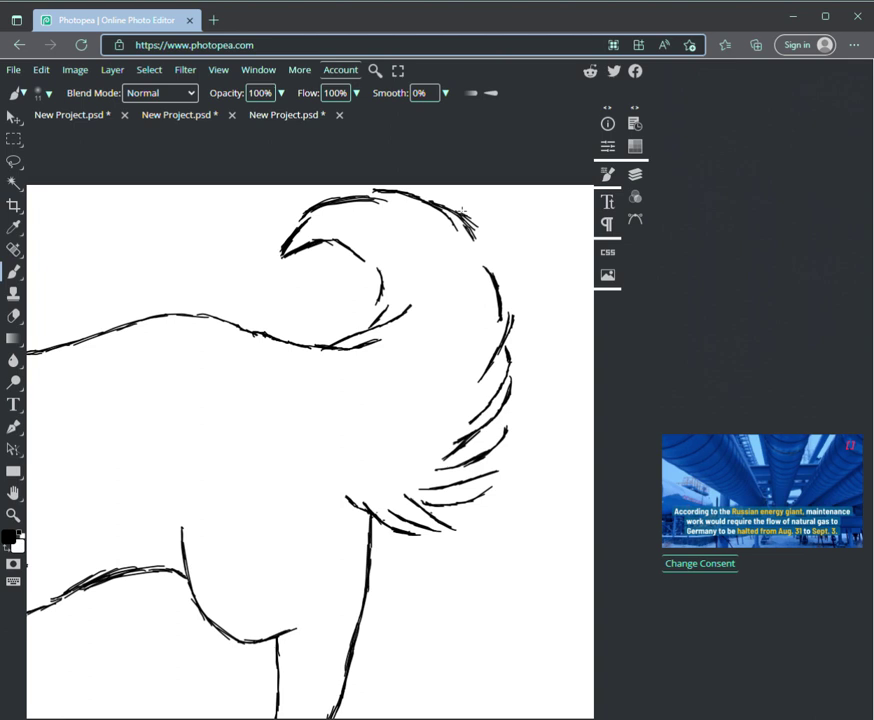
left_click_drag(475, 229, 482, 297)
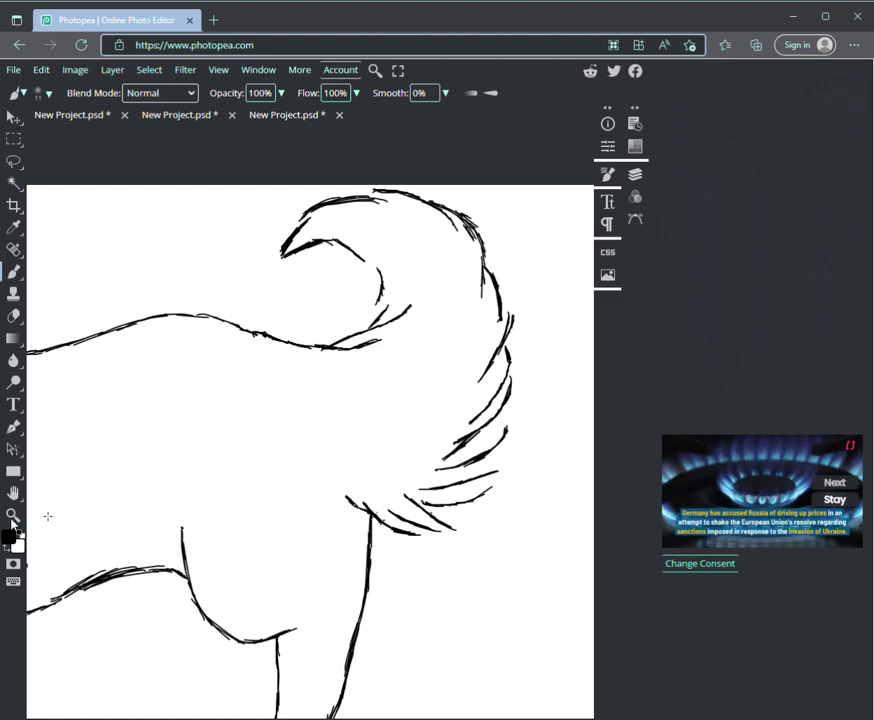
- Draw the front edge of the wolf's second hind leg with the Brush, curving from the belly line to the knee and down toward the paw
left_click(11, 517)
mouse_move(107, 550)
left_mouse_down()
mouse_move(117, 540)
mouse_move(82, 534)
mouse_move(90, 529)
mouse_move(113, 573)
mouse_move(258, 539)
left_mouse_up()
left_click(14, 493)
mouse_move(179, 607)
left_mouse_down()
mouse_move(259, 544)
mouse_move(226, 501)
left_mouse_up()
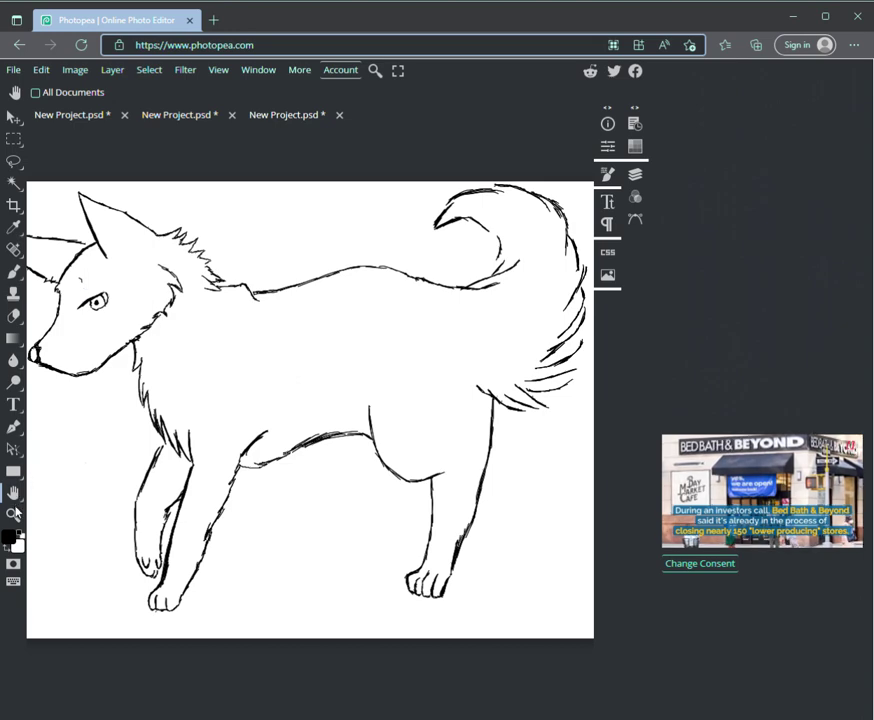
left_click(14, 514)
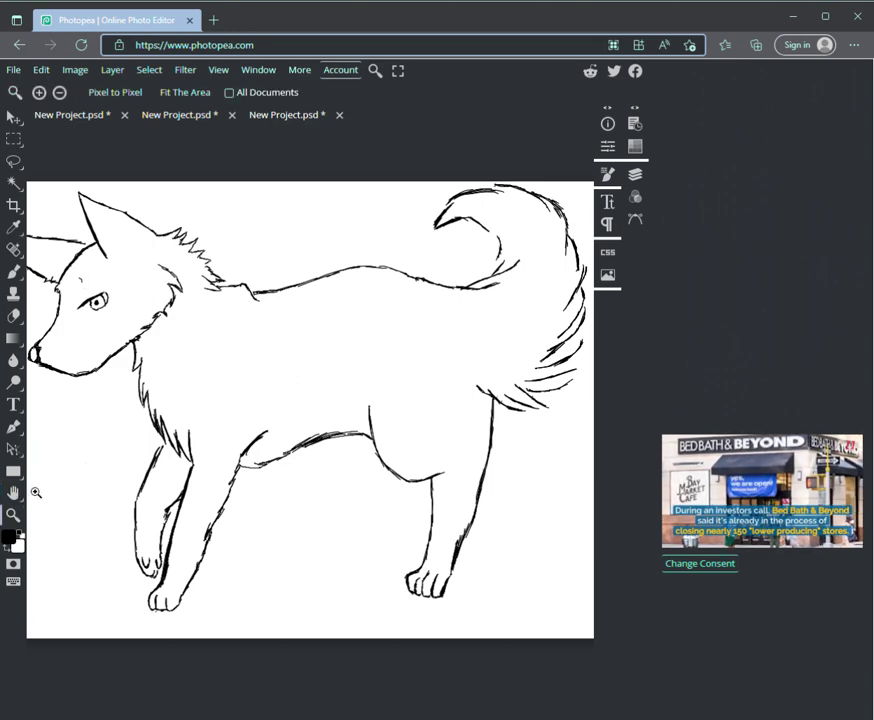
left_click(210, 550)
left_click(226, 564)
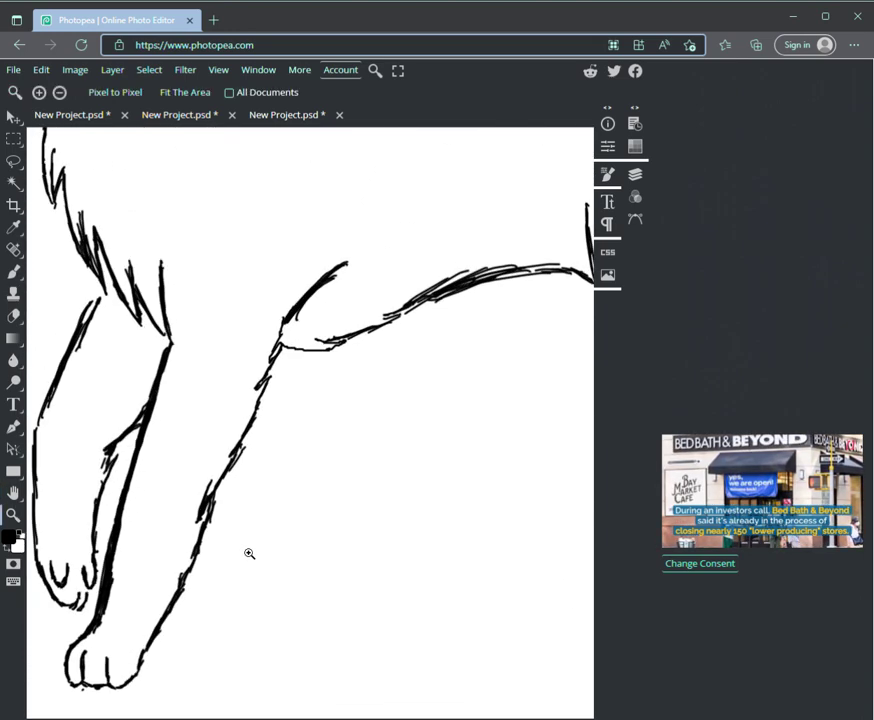
left_click(14, 493)
left_click_drag(362, 574, 214, 532)
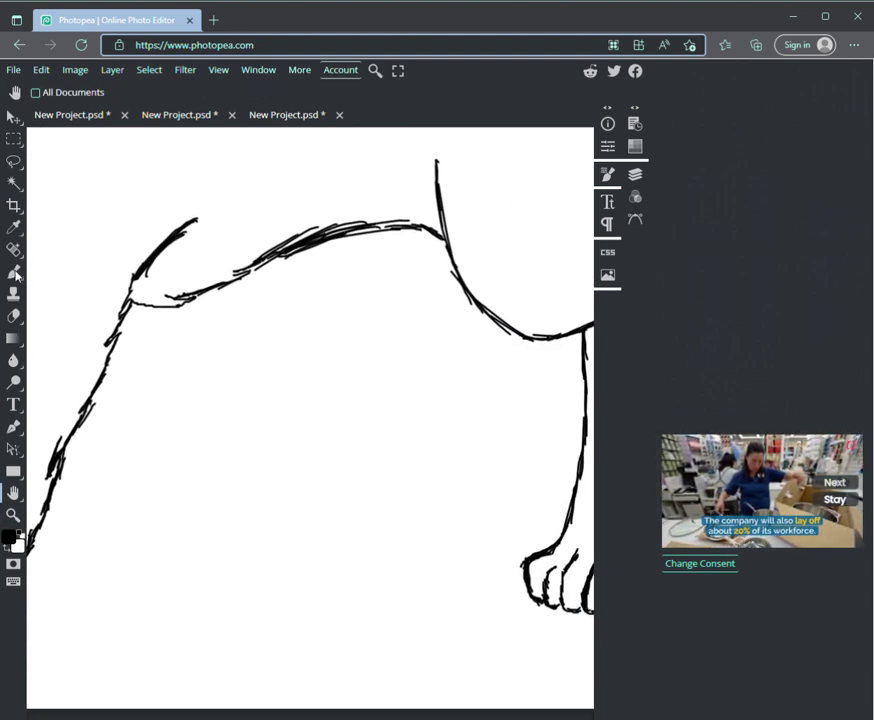
key("b")
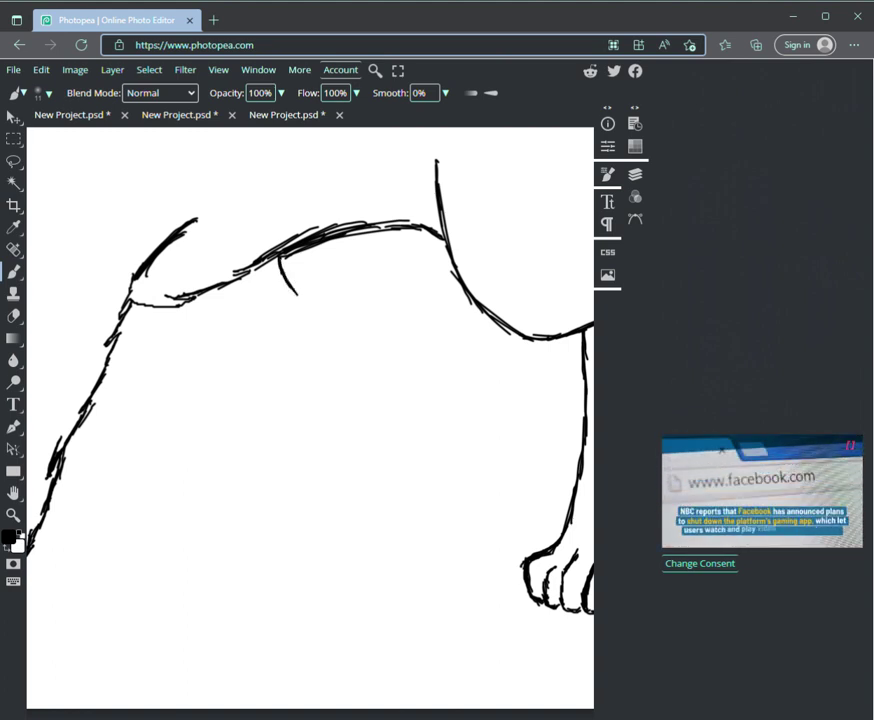
left_click_drag(303, 298, 311, 307)
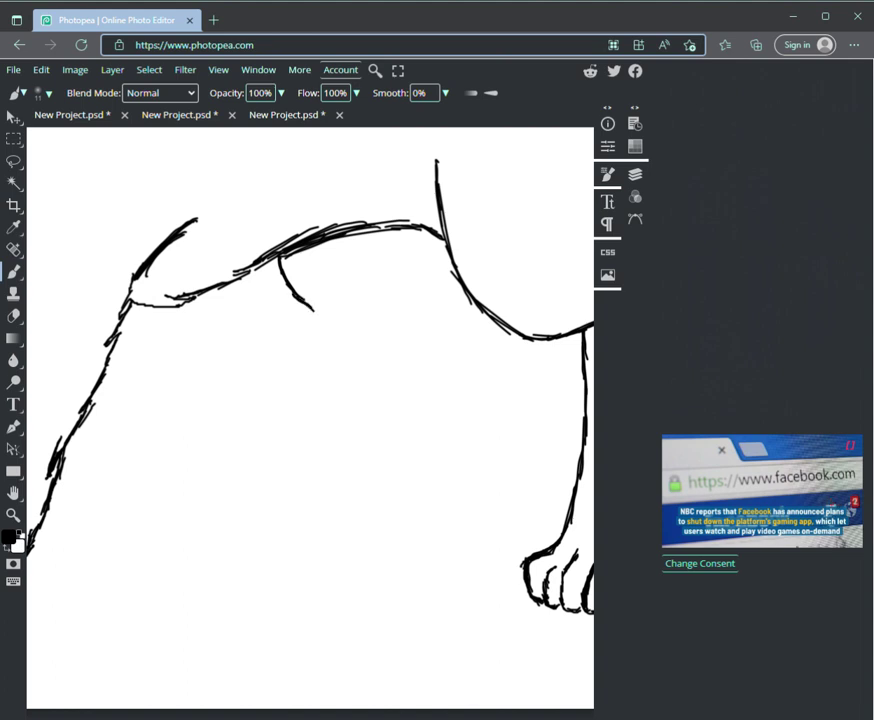
mouse_move(325, 311)
left_mouse_down()
mouse_move(338, 321)
mouse_move(336, 346)
mouse_move(302, 482)
left_mouse_up()
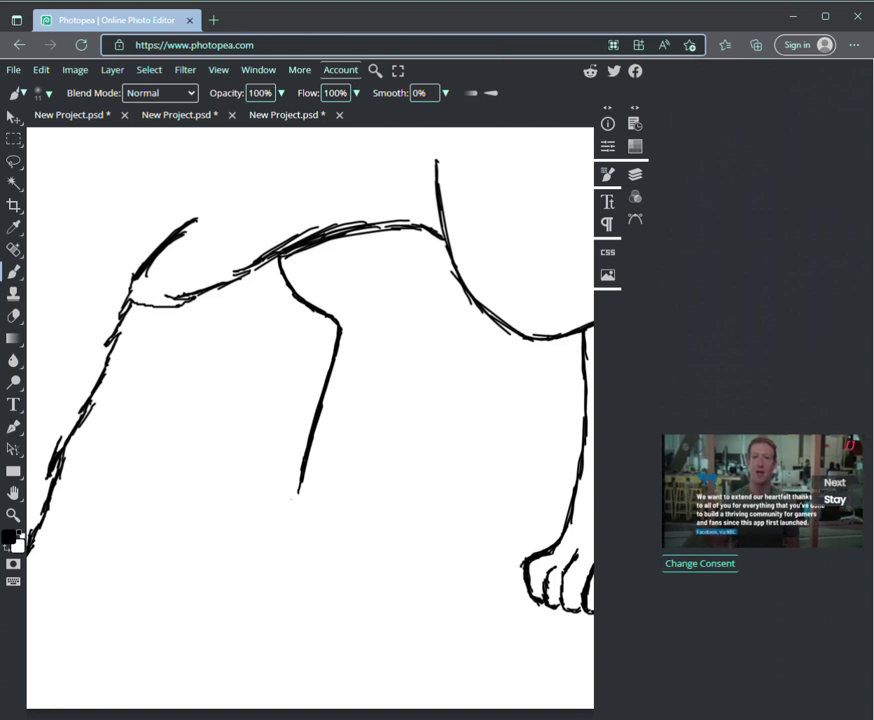
left_click_drag(298, 492, 294, 504)
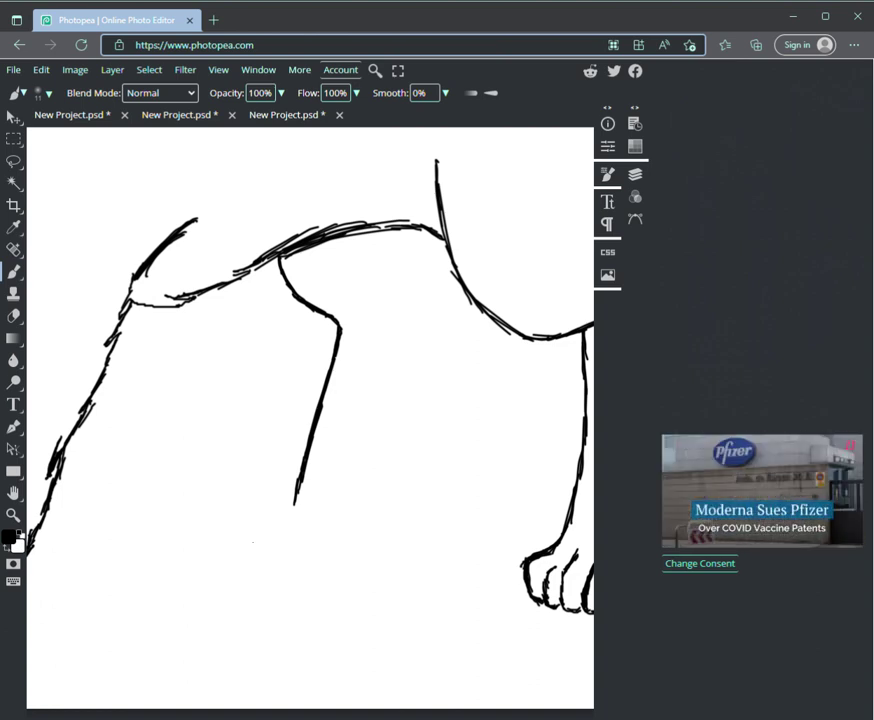
- Outline the second hind leg's paw and draw the leg's rear edge from the paw up to the near thigh
left_click_drag(296, 505, 266, 513)
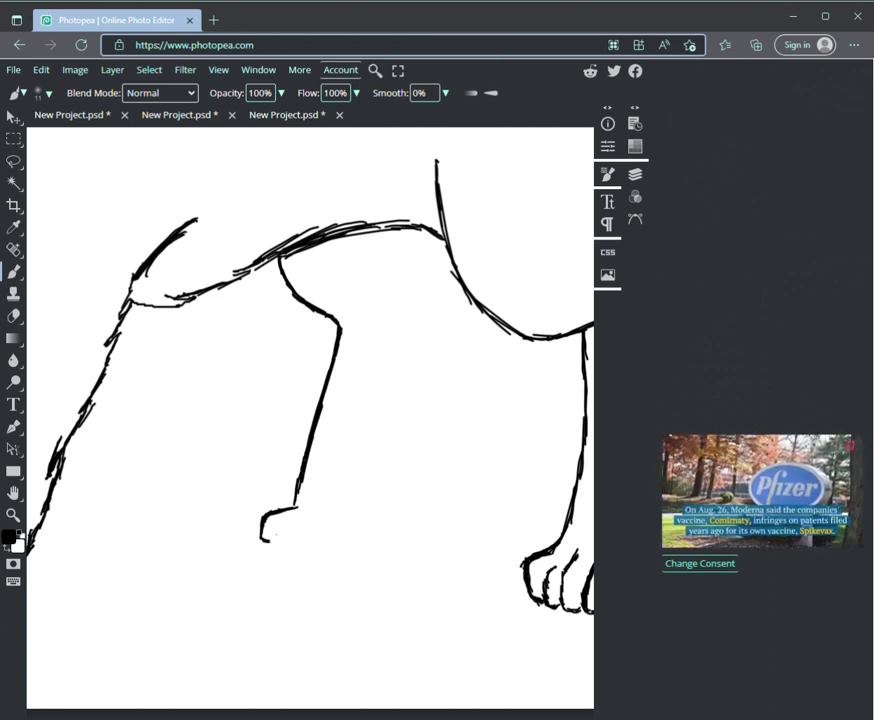
left_click_drag(260, 543, 259, 553)
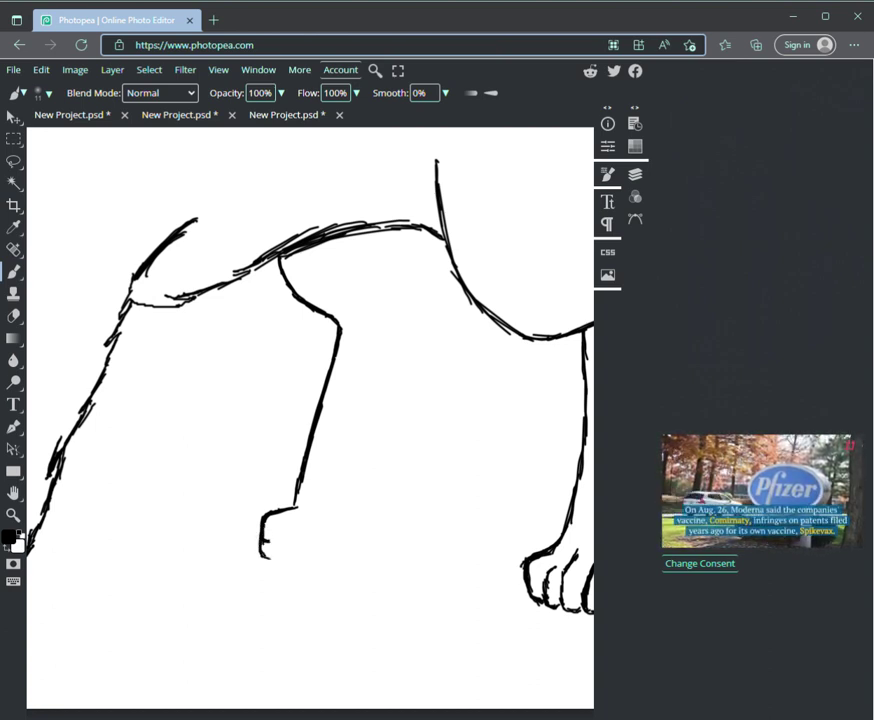
left_click_drag(276, 558, 289, 562)
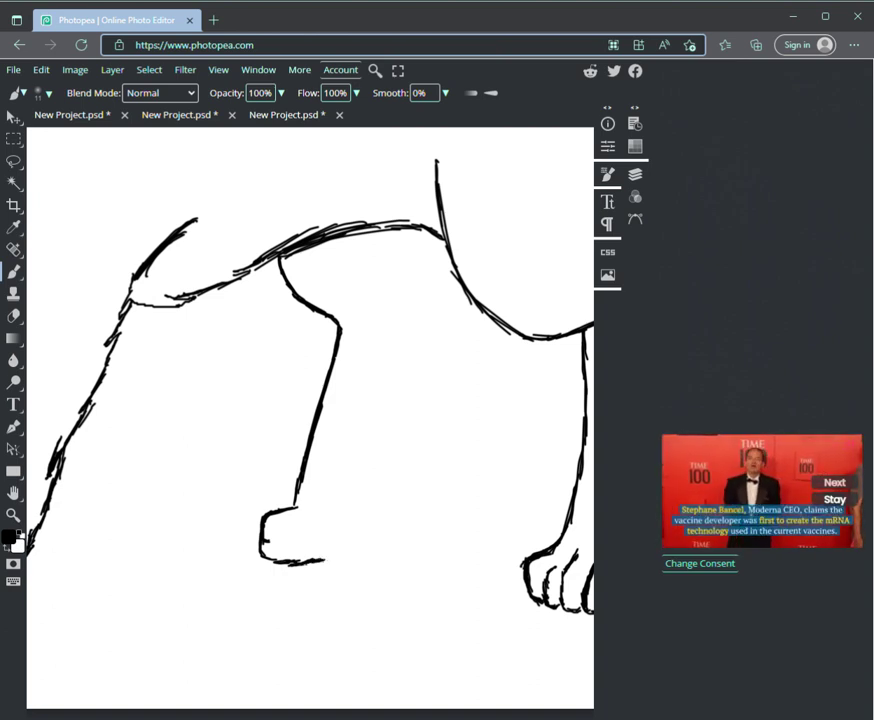
left_click_drag(333, 560, 342, 552)
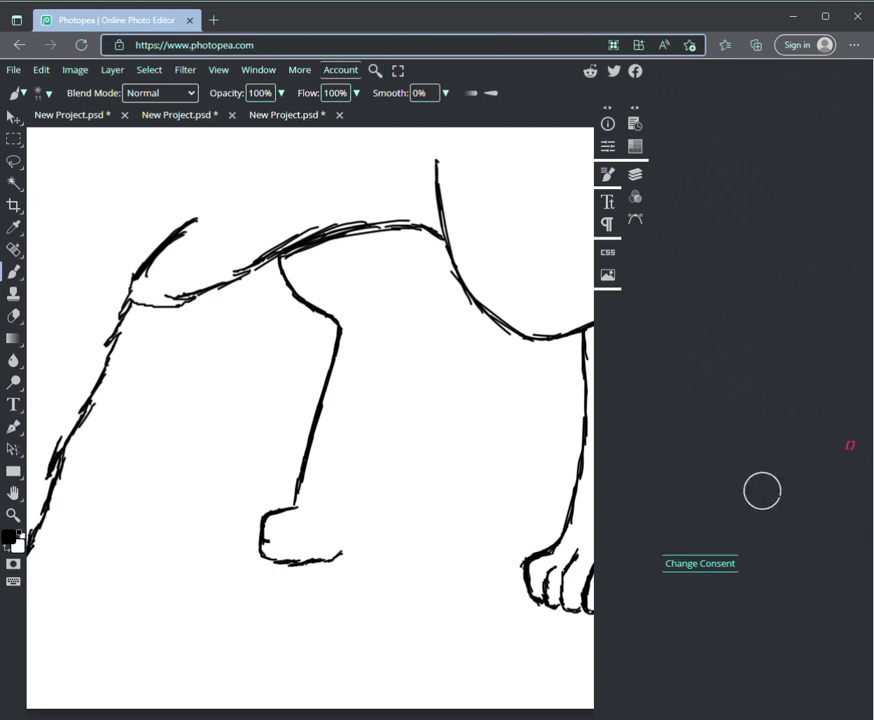
left_click_drag(345, 545, 377, 465)
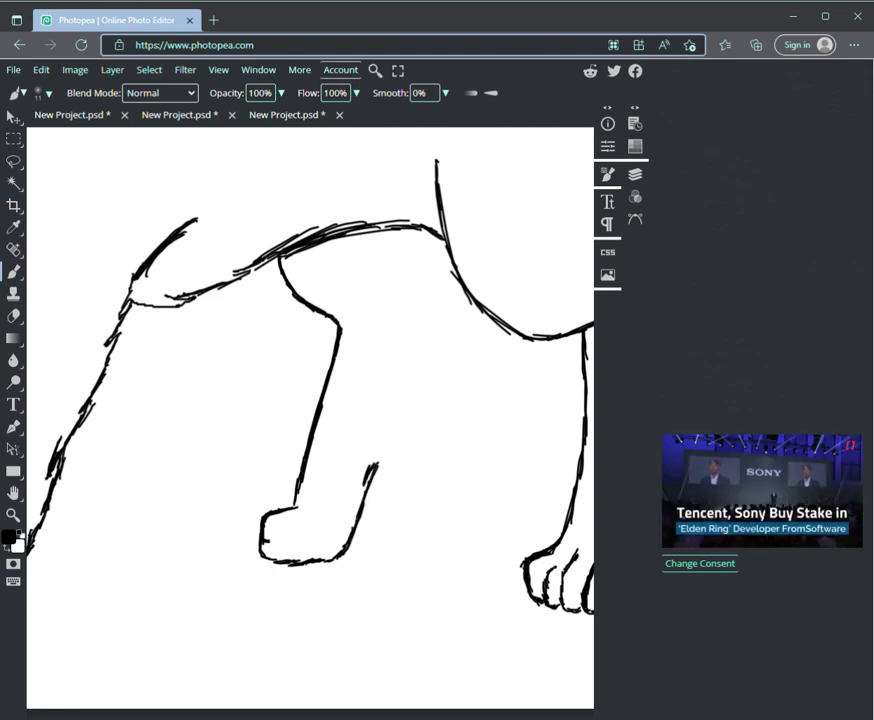
mouse_move(368, 475)
left_mouse_down()
mouse_move(403, 407)
mouse_move(417, 346)
mouse_move(461, 294)
left_mouse_up()
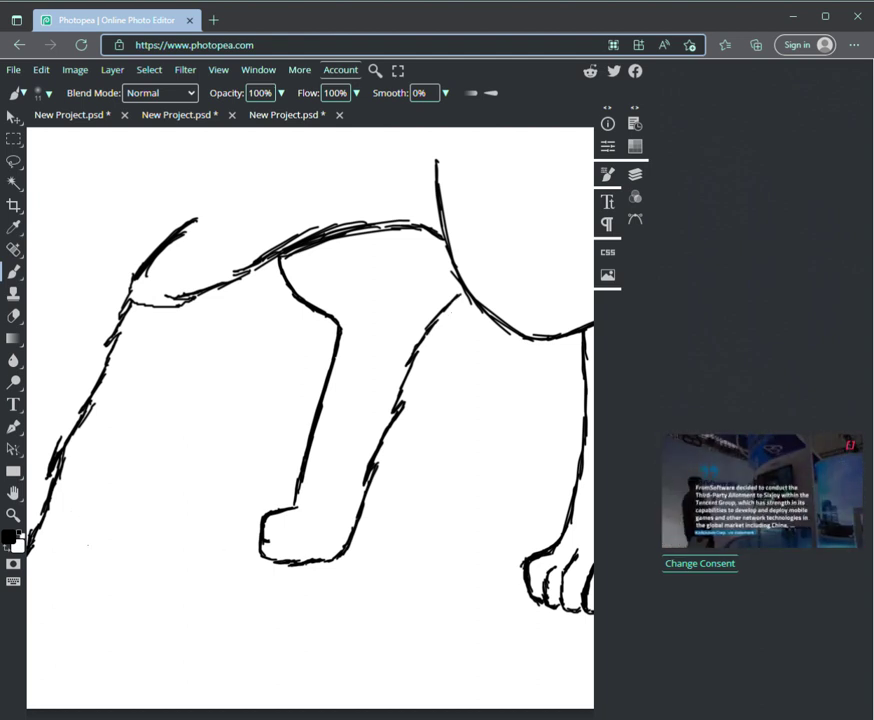
- Display the layer list of the wolf drawing
key("o")
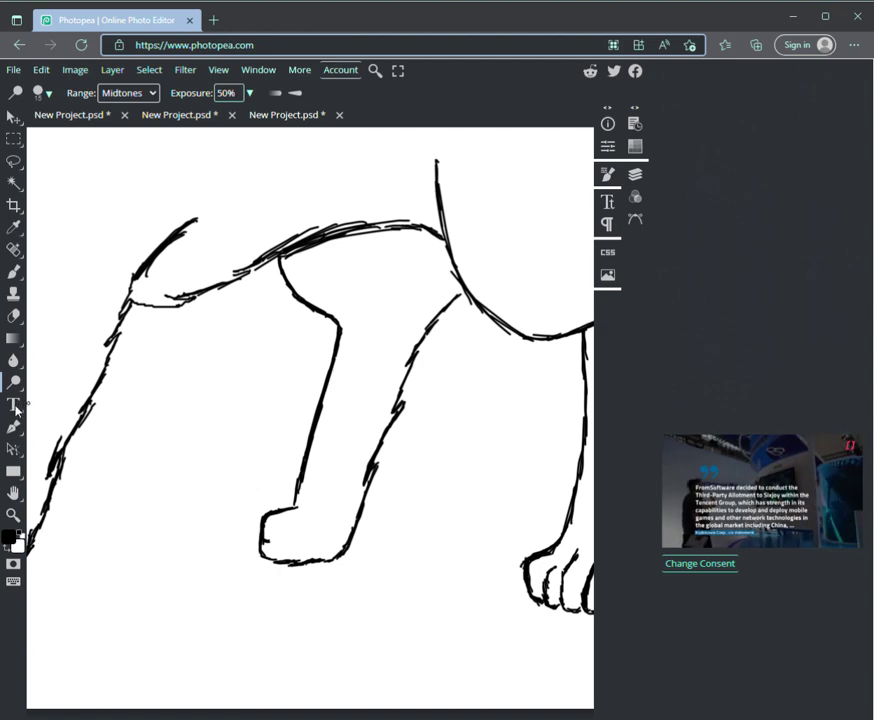
left_click(14, 515)
mouse_move(229, 585)
left_mouse_down()
mouse_move(244, 542)
mouse_move(222, 716)
mouse_move(305, 445)
left_mouse_up()
scroll(265, 650, "down", 4)
scroll(265, 634, "up", 2)
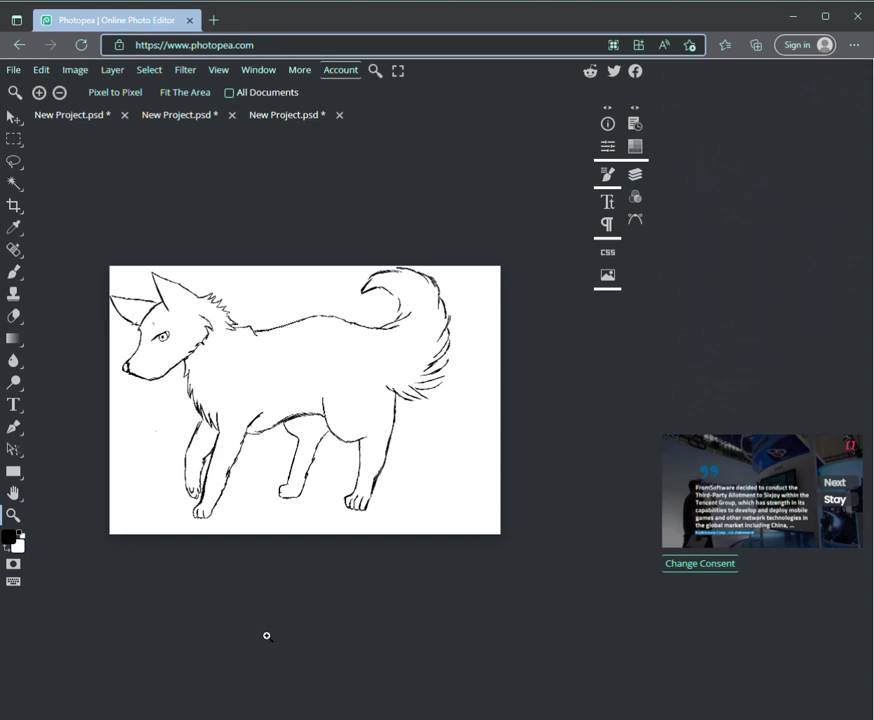
scroll(270, 590, "up", 1)
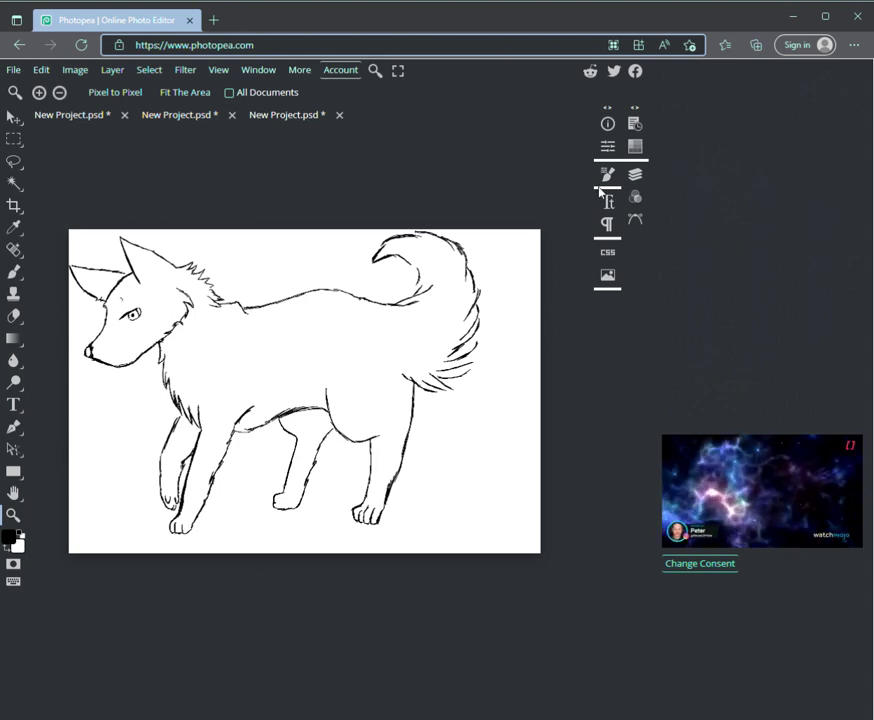
left_click(635, 174)
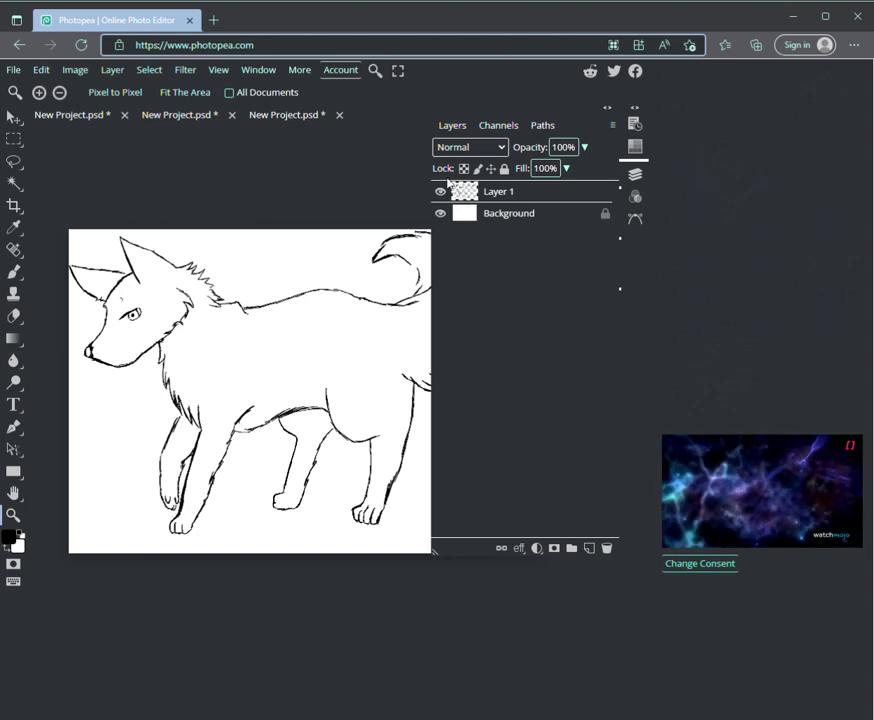
left_click(573, 548)
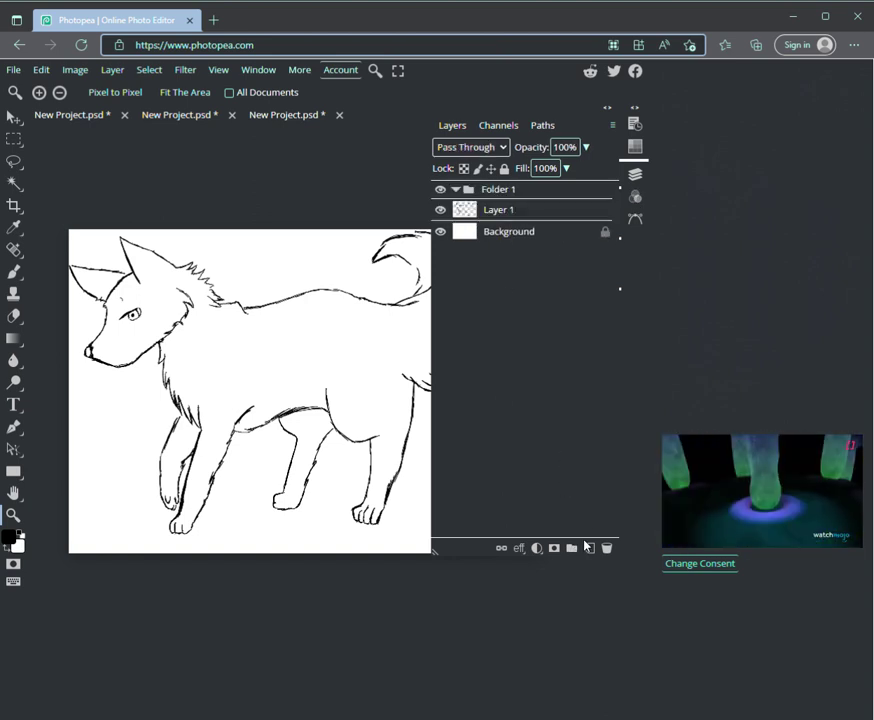
right_click(520, 191)
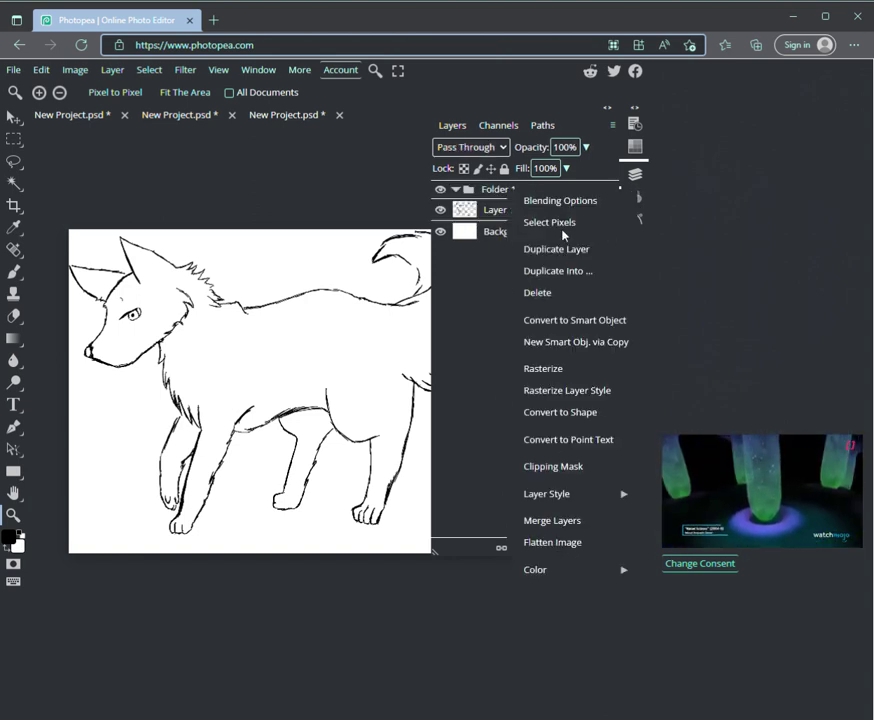
left_click(565, 292)
- Add a new layer above the line art and make light blue #52ade1 the foreground colour for the Brush
left_click(589, 548)
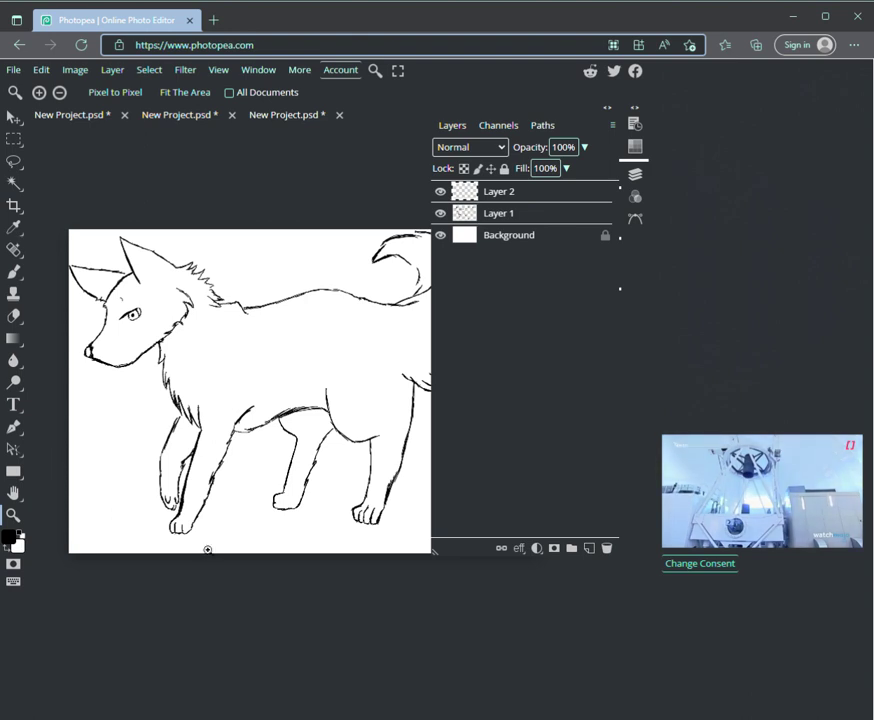
key("b")
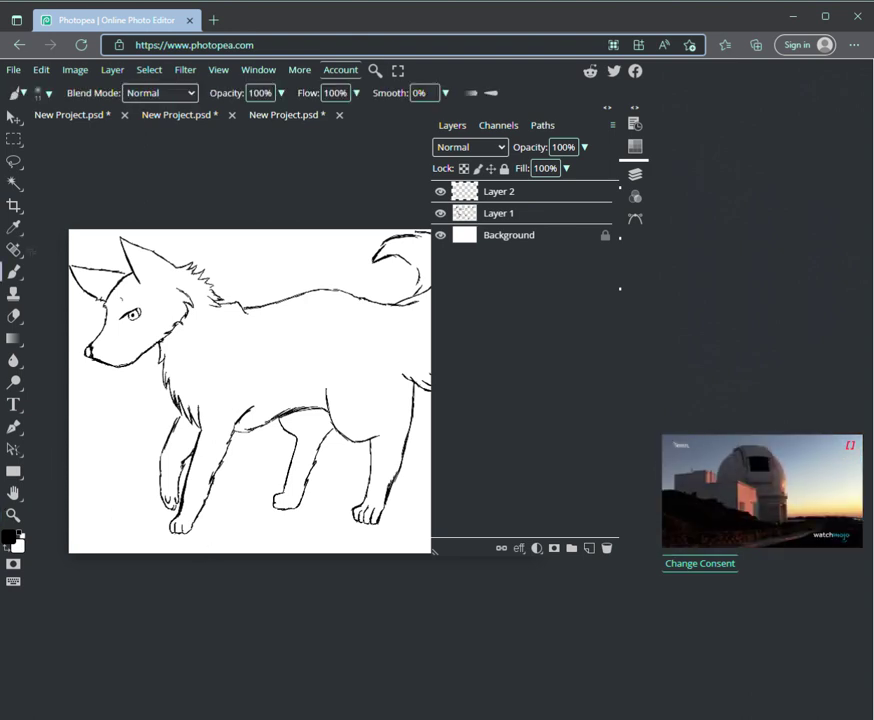
left_click(18, 545)
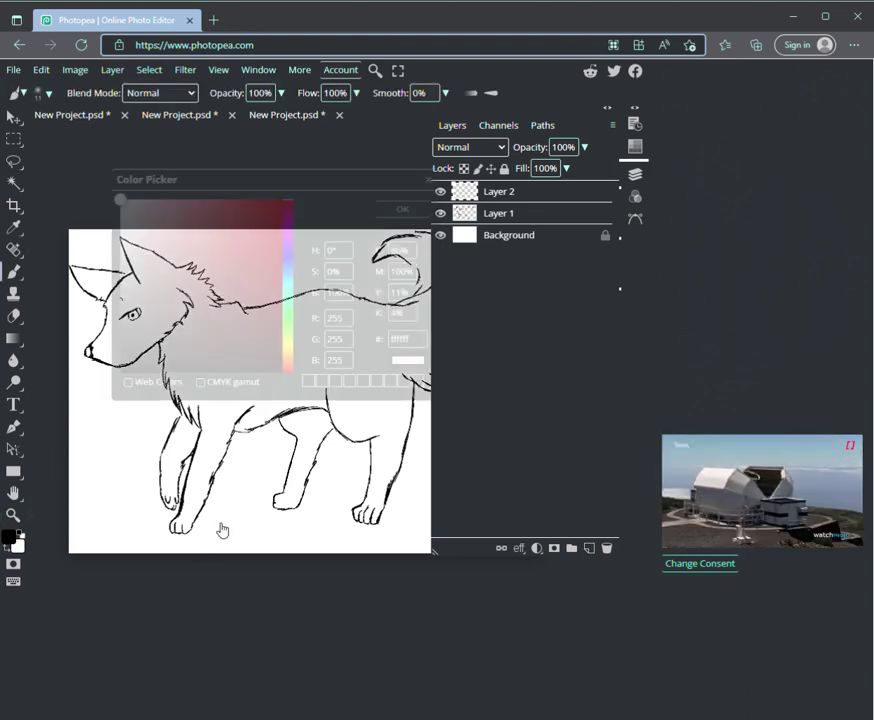
left_click_drag(288, 254, 288, 271)
left_click_drag(256, 226, 267, 212)
left_click_drag(288, 271, 288, 275)
mouse_move(267, 212)
left_mouse_down()
mouse_move(269, 201)
mouse_move(222, 217)
left_mouse_up()
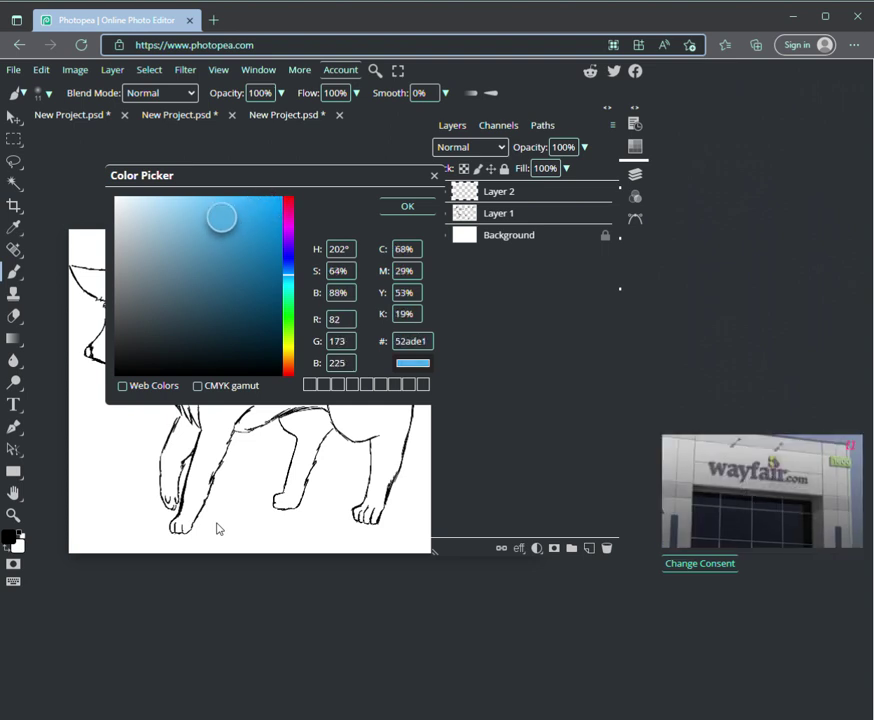
key("Return")
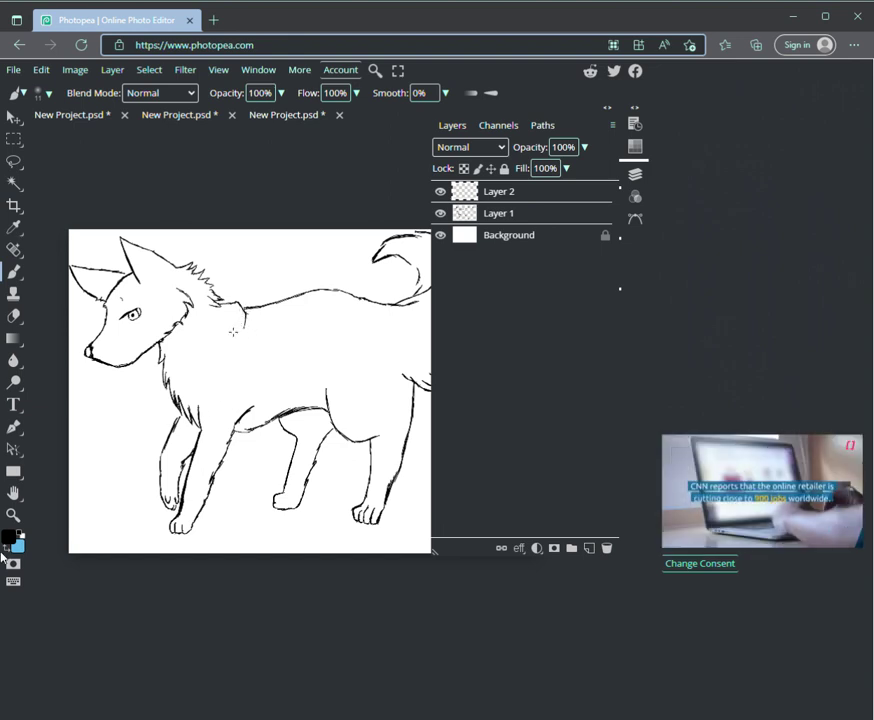
key("x")
- Sketch blue marking boundaries across the wolf's shoulder, behind the ear, on the rump, across the thigh and at the top of the near front leg
mouse_move(244, 314)
left_mouse_down()
mouse_move(220, 388)
mouse_move(201, 404)
left_mouse_up()
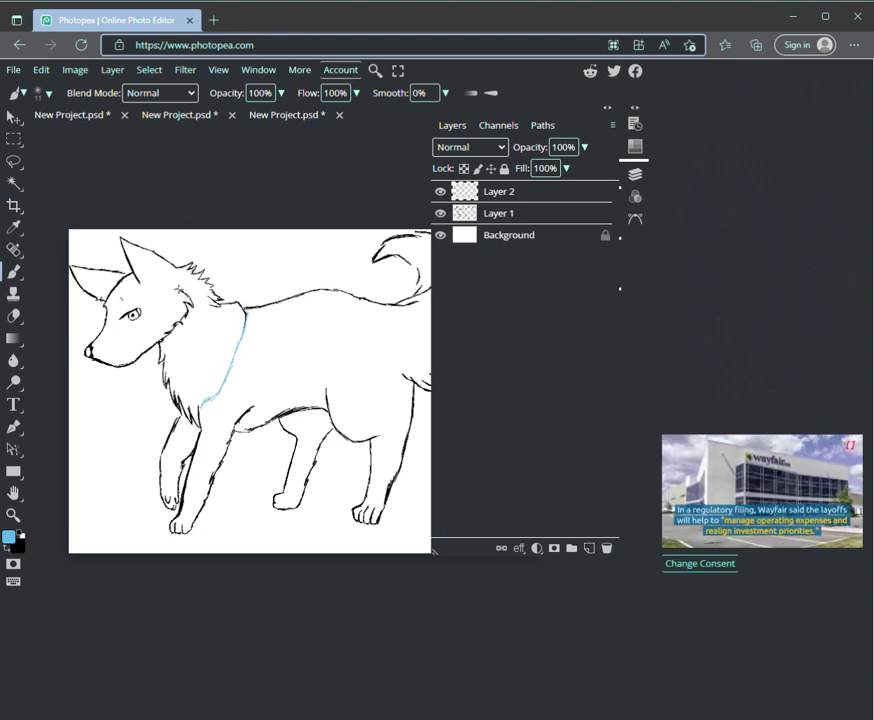
mouse_move(176, 268)
left_mouse_down()
mouse_move(189, 290)
mouse_move(175, 270)
left_mouse_up()
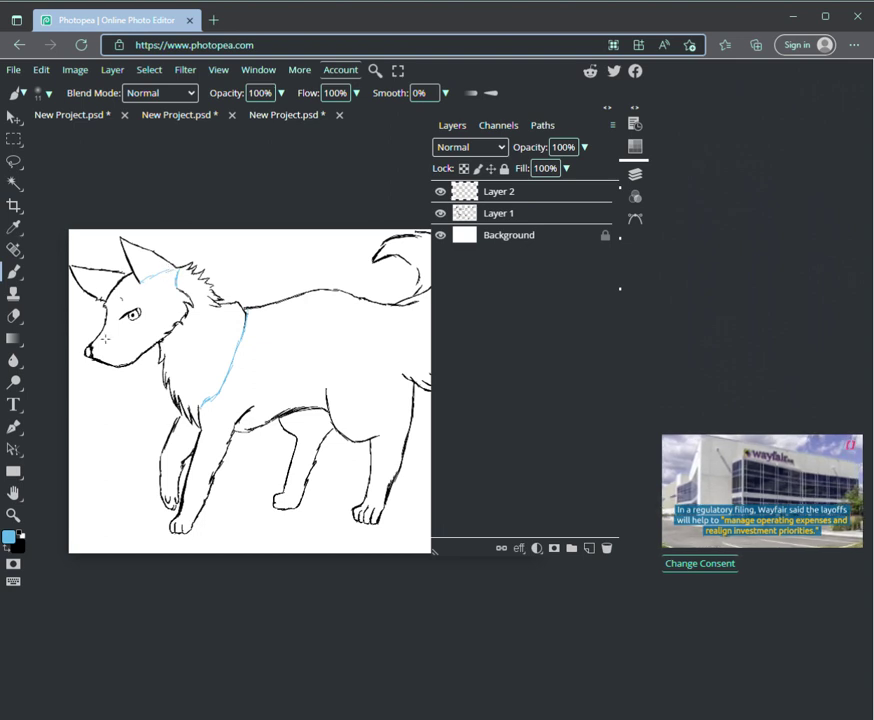
left_click_drag(381, 309, 400, 380)
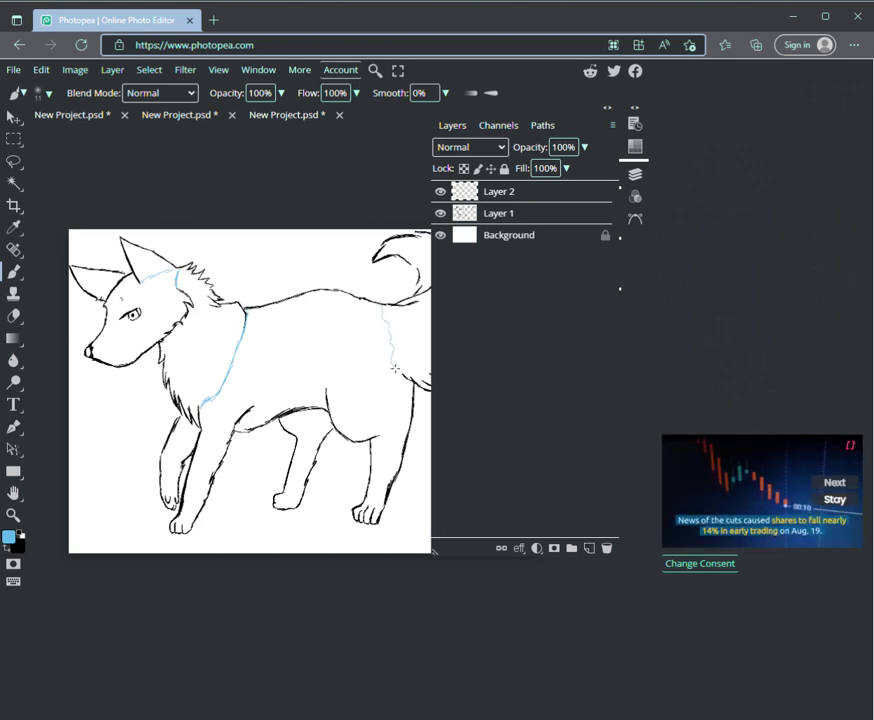
mouse_move(330, 386)
left_mouse_down()
mouse_move(365, 409)
mouse_move(376, 385)
mouse_move(411, 396)
left_mouse_up()
left_click_drag(204, 425, 236, 388)
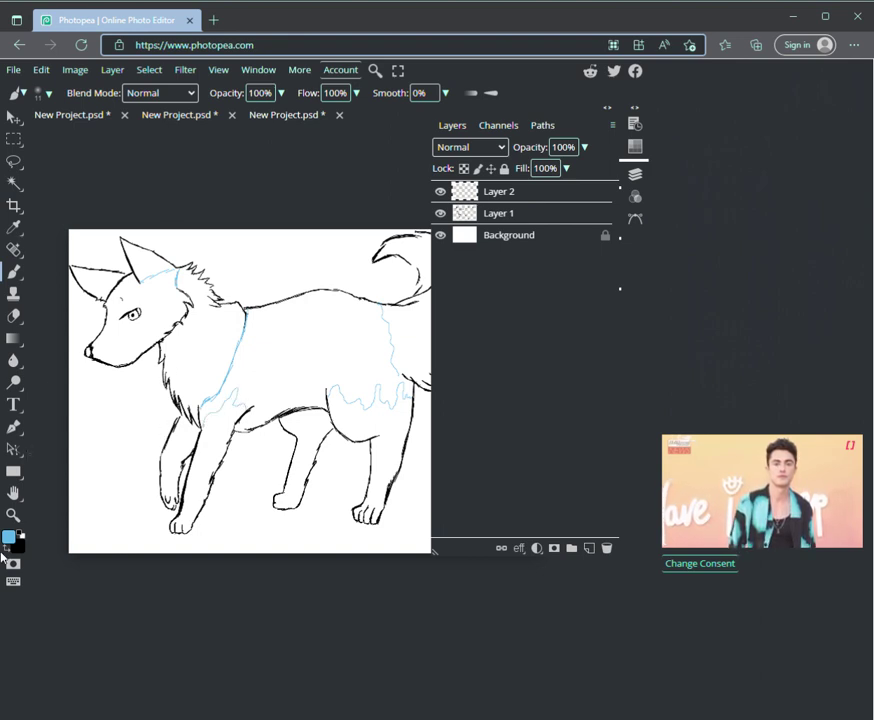
- Erase the smooth blue lines on the shoulder and behind the ear and redraw them as jagged, fur-like boundaries
key("e")
mouse_move(246, 347)
left_mouse_down()
mouse_move(243, 318)
mouse_move(224, 382)
mouse_move(203, 404)
left_mouse_up()
mouse_move(180, 267)
left_mouse_down()
mouse_move(146, 281)
mouse_move(178, 273)
mouse_move(178, 280)
left_mouse_up()
key("b")
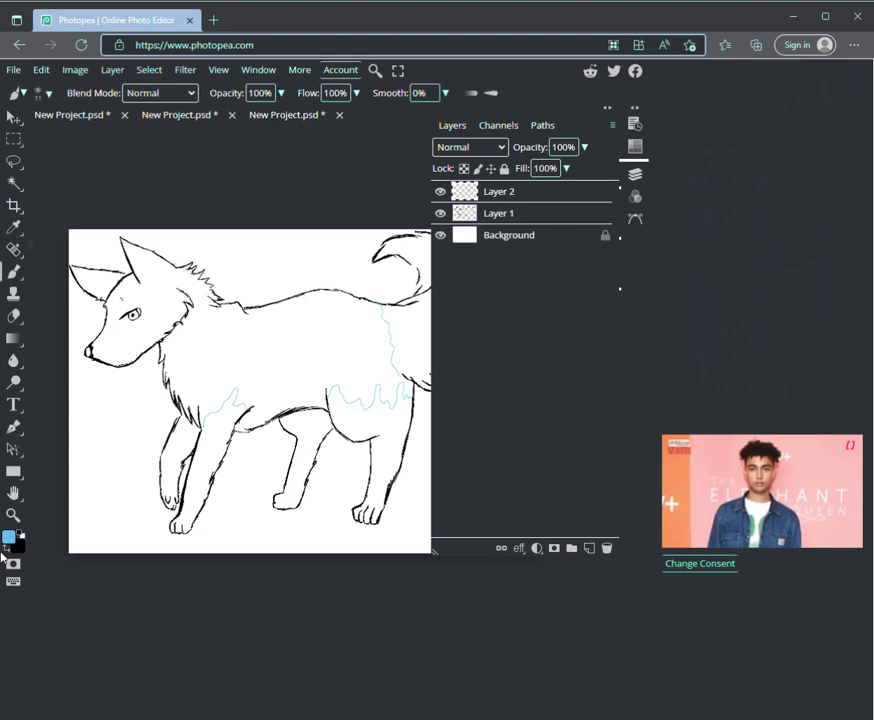
left_click_drag(150, 276, 175, 294)
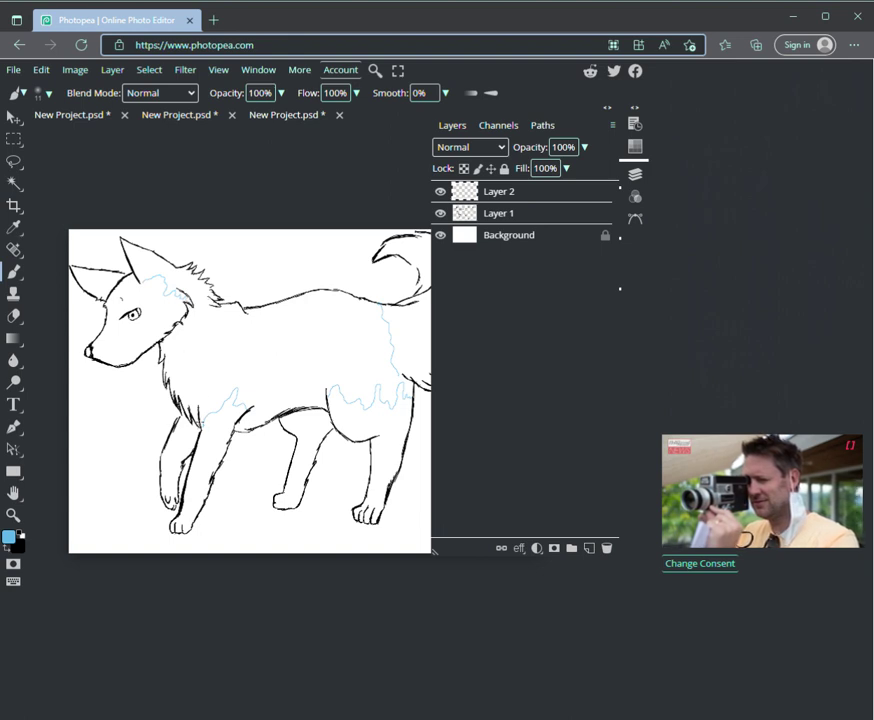
mouse_move(208, 396)
left_mouse_down()
mouse_move(236, 379)
mouse_move(233, 354)
mouse_move(246, 353)
mouse_move(244, 312)
left_mouse_up()
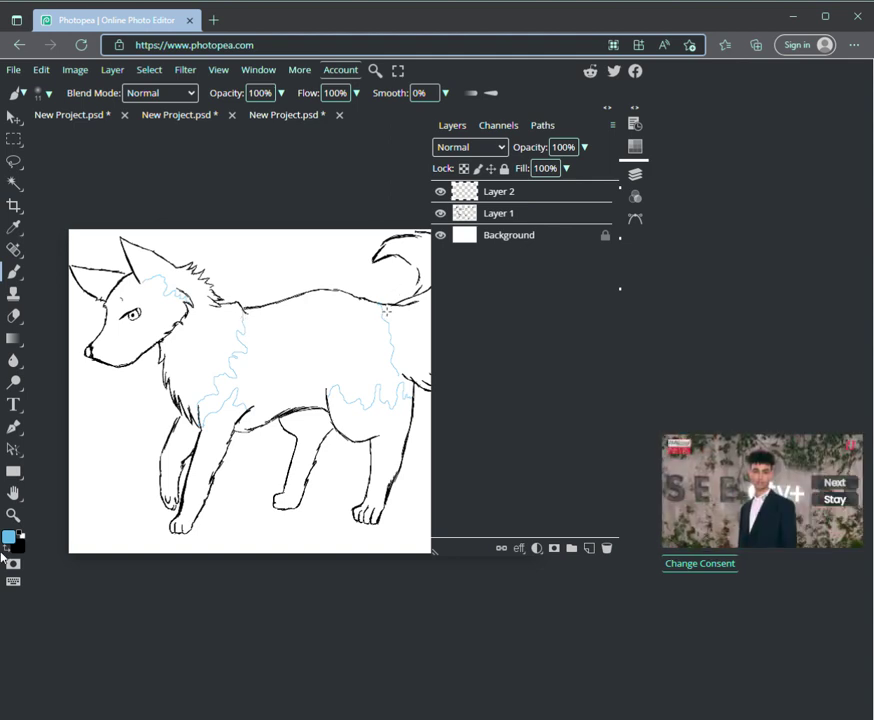
- Erase the blue line on the rump and redraw it as a jagged boundary from the back down to the tail base
key("e")
mouse_move(366, 322)
left_mouse_down()
mouse_move(398, 371)
mouse_move(398, 358)
left_mouse_up()
key("b")
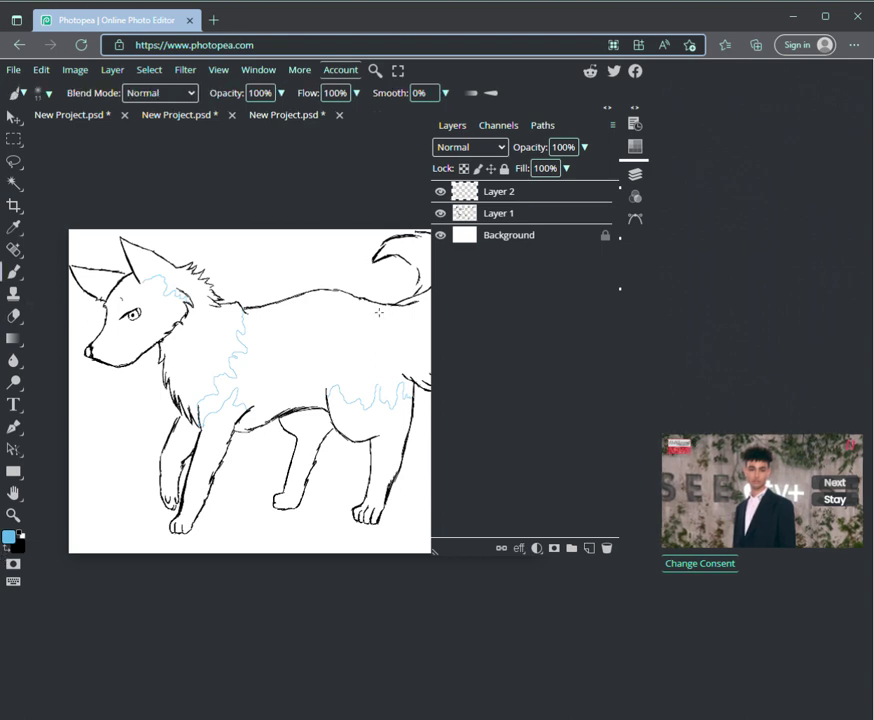
mouse_move(381, 318)
left_mouse_down()
mouse_move(390, 332)
mouse_move(384, 360)
left_mouse_up()
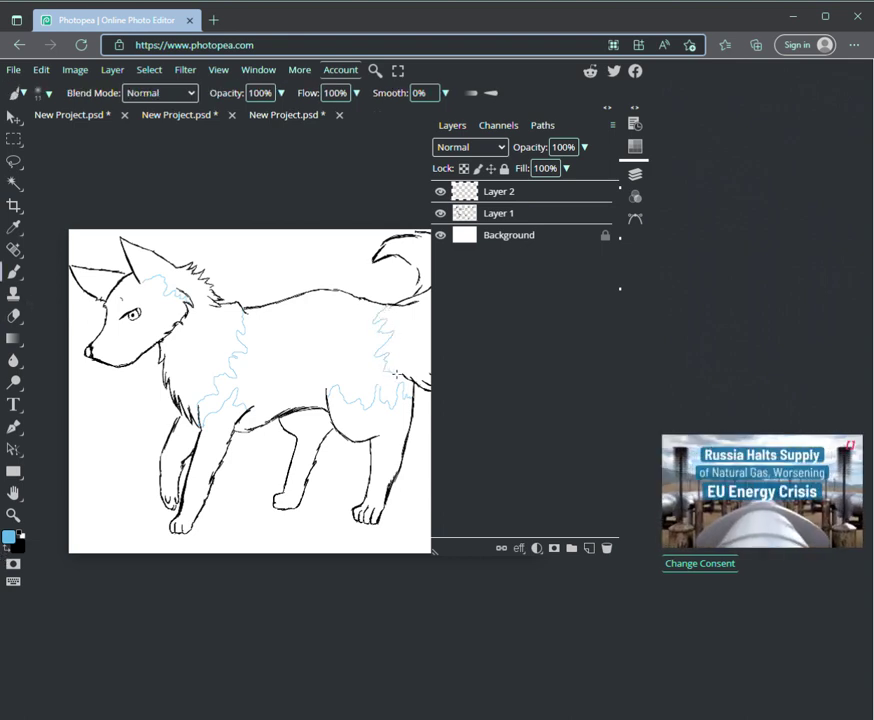
- Paint the front edge of the wolf's far front leg and most of its paw light blue, following the line art
key("z")
left_click_drag(151, 463, 336, 463)
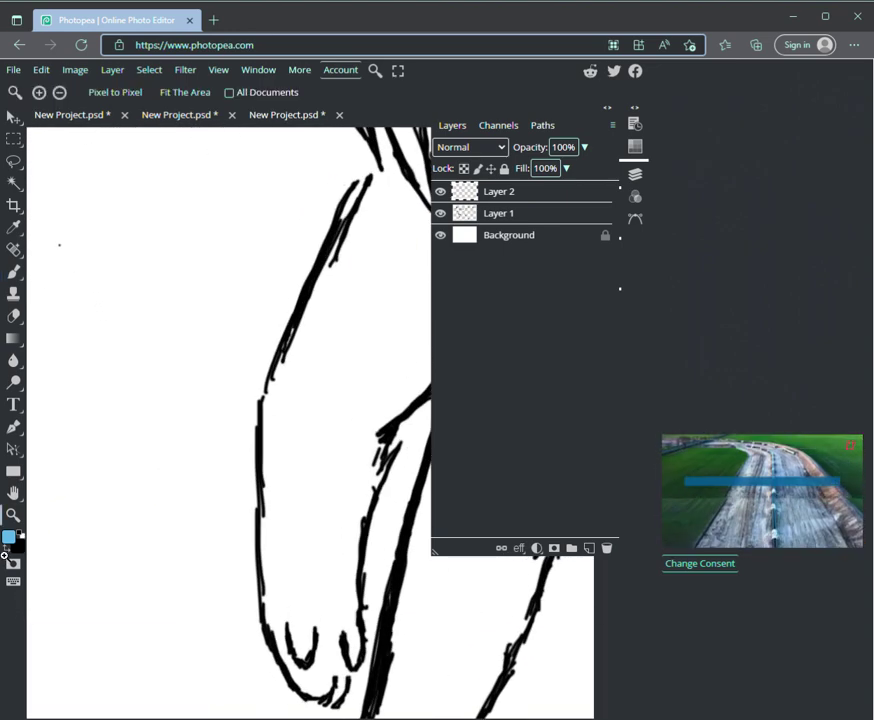
key("h")
left_click_drag(230, 420, 97, 400)
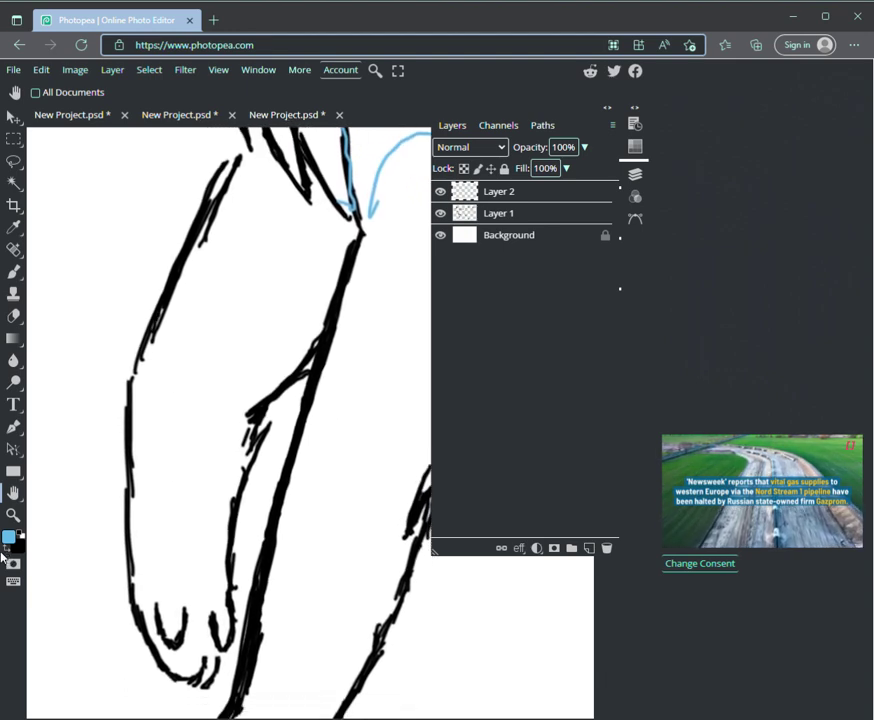
key("b")
mouse_move(183, 308)
left_mouse_down()
mouse_move(172, 318)
mouse_move(188, 262)
left_mouse_up()
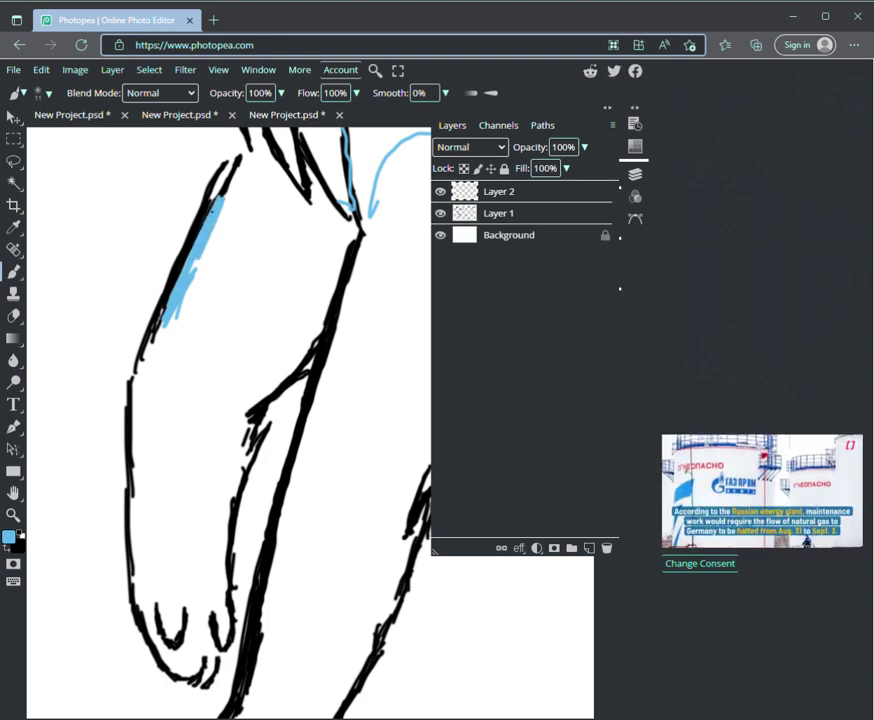
mouse_move(220, 185)
left_mouse_down()
mouse_move(243, 149)
mouse_move(145, 345)
mouse_move(131, 465)
mouse_move(134, 577)
left_mouse_up()
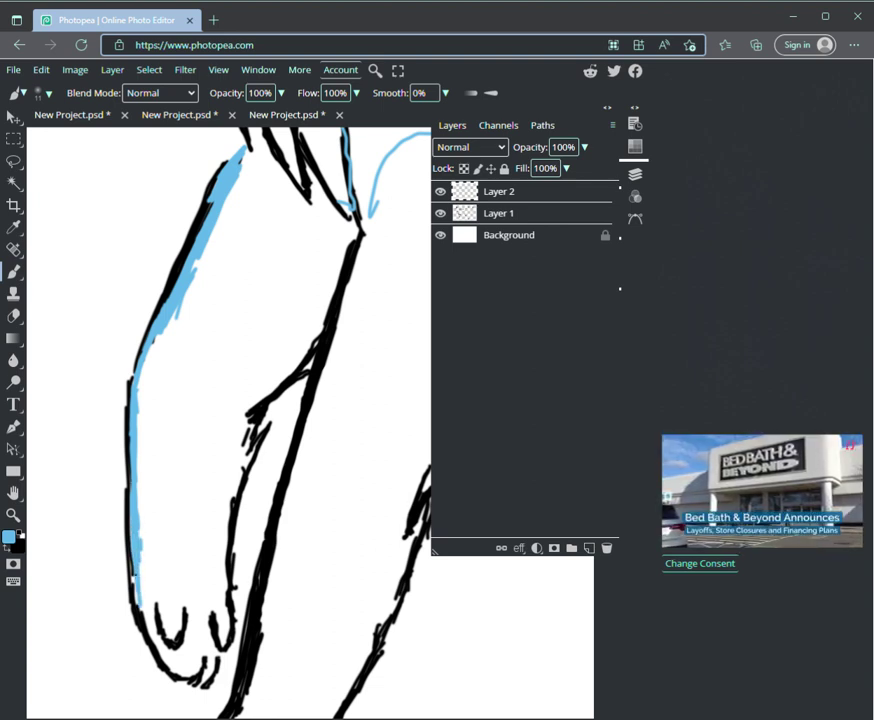
mouse_move(138, 602)
left_mouse_down()
mouse_move(168, 669)
mouse_move(205, 686)
left_mouse_up()
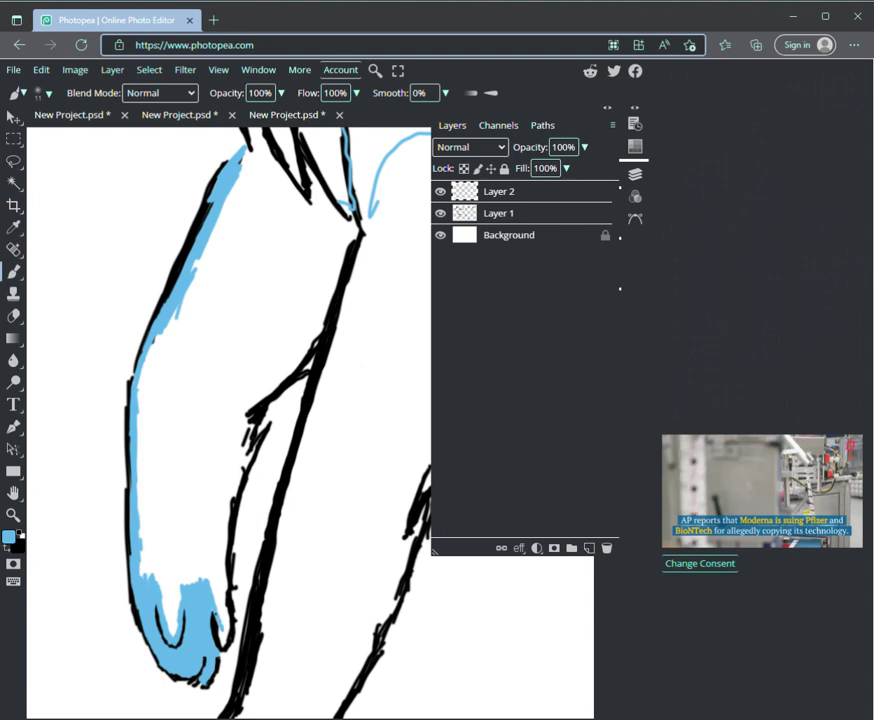
mouse_move(217, 622)
left_mouse_down()
mouse_move(222, 637)
mouse_move(222, 607)
left_mouse_up()
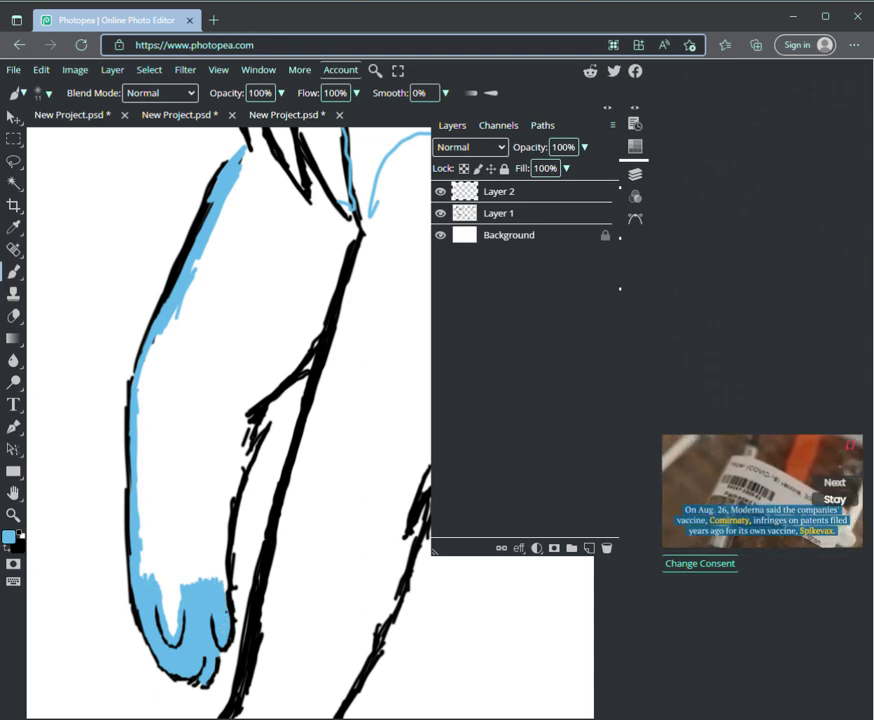
- Paint the rear edge of the far front leg blue from the paw up past the elbow to the chest, and finish the toes
left_click_drag(153, 405, 153, 398)
left_click_drag(226, 585, 222, 563)
left_click_drag(152, 372, 158, 335)
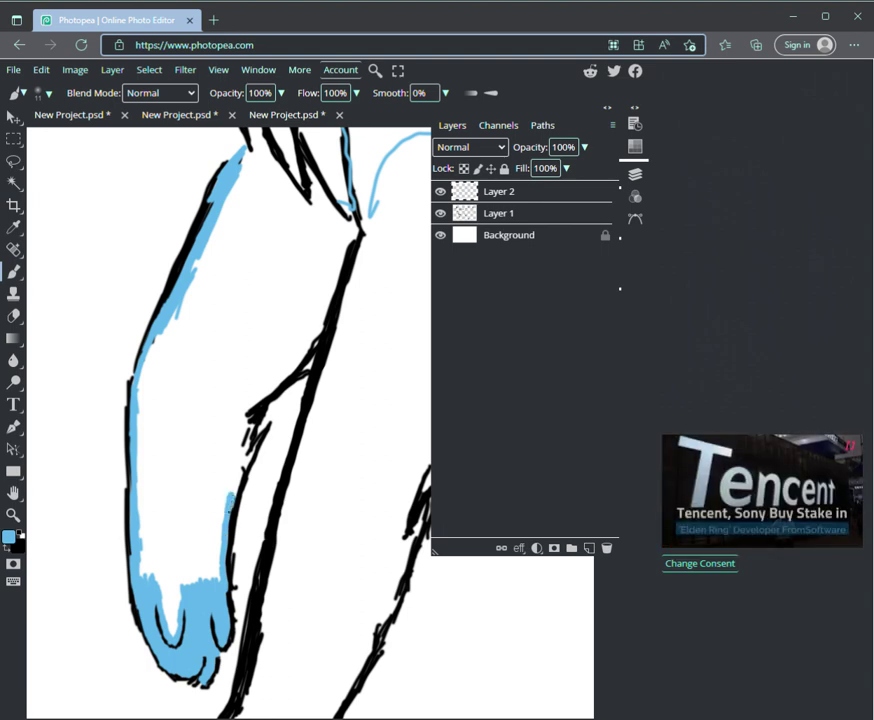
left_click_drag(230, 496, 246, 460)
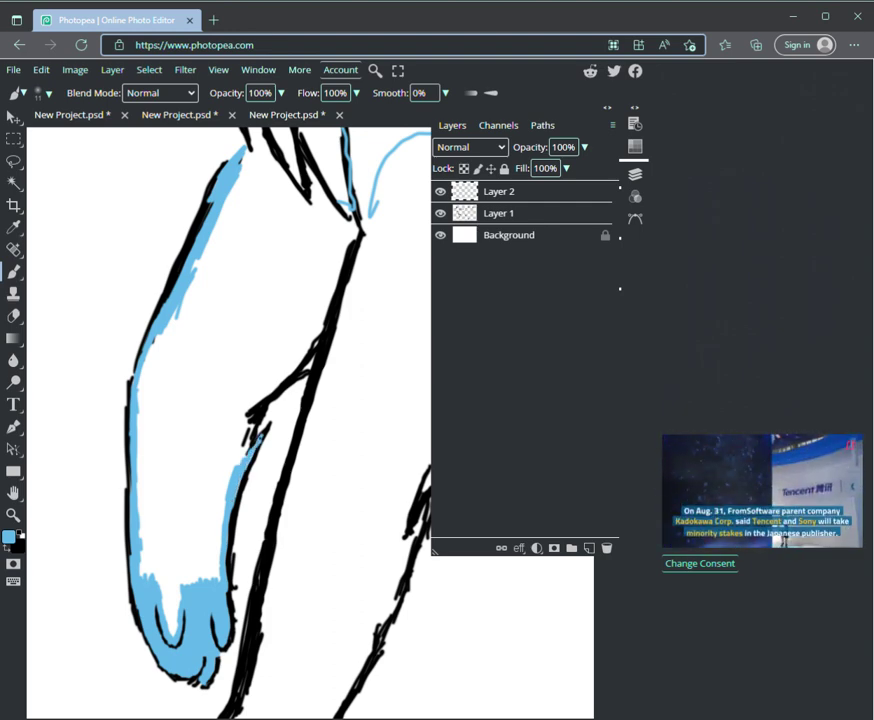
mouse_move(238, 460)
left_mouse_down()
mouse_move(246, 431)
mouse_move(244, 454)
mouse_move(249, 445)
left_mouse_up()
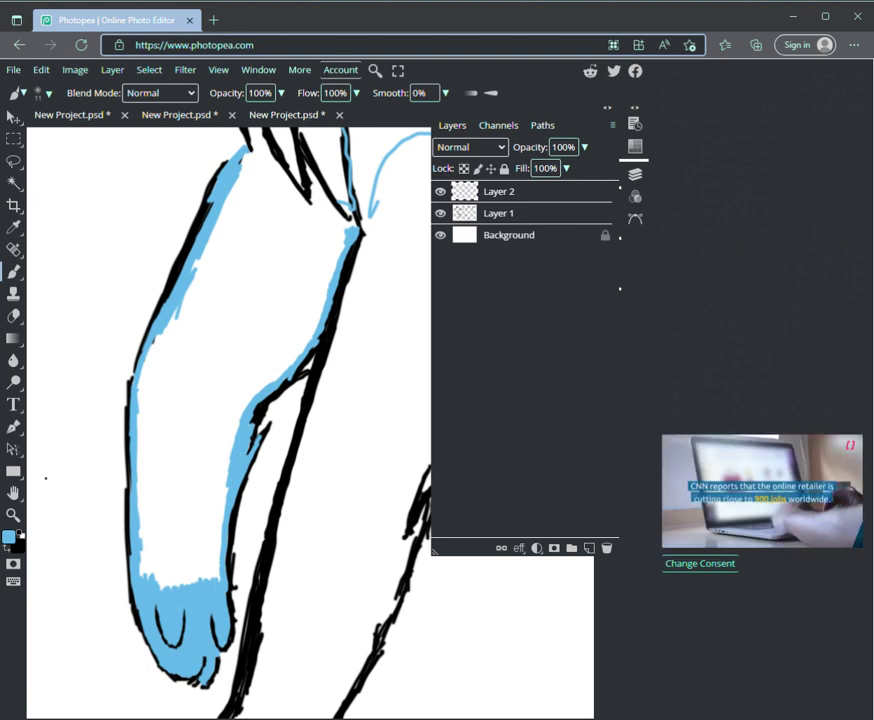
- Paint the top of the far front leg blue along the jagged chest fur, filling the gaps between the tufts
key("space")
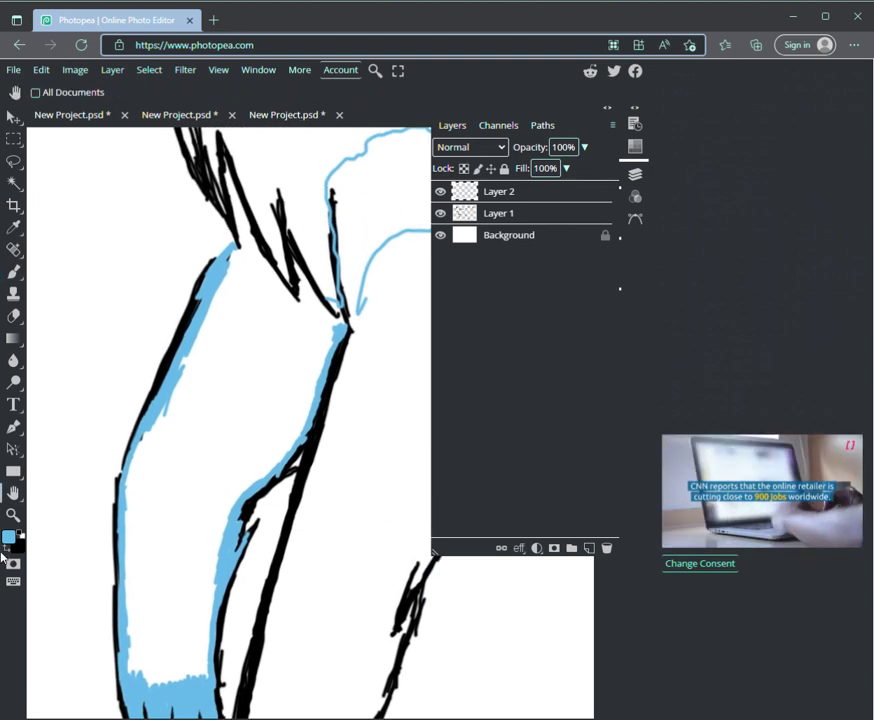
key("b")
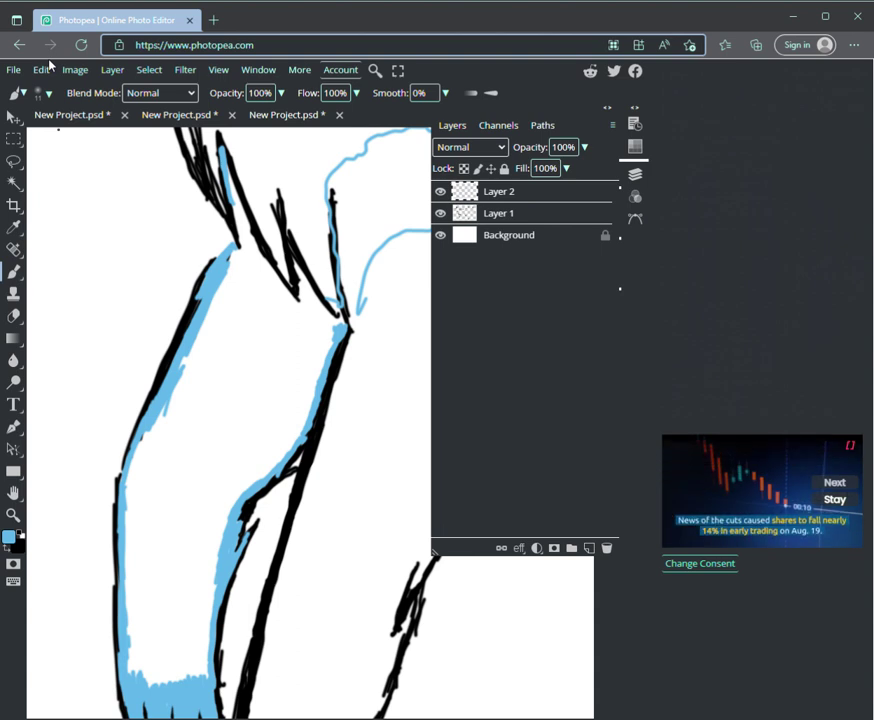
key("z")
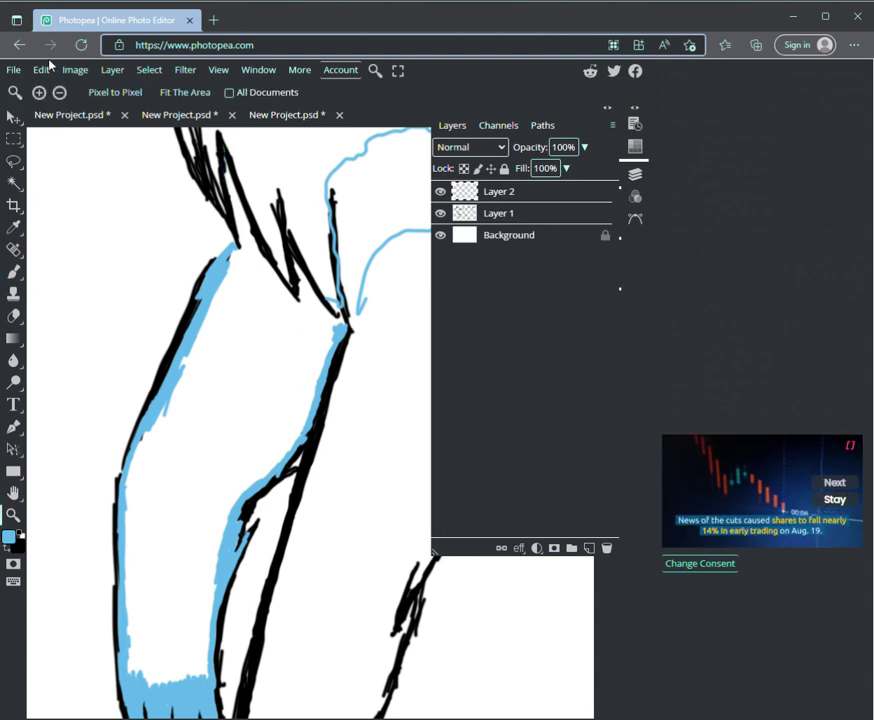
key("b")
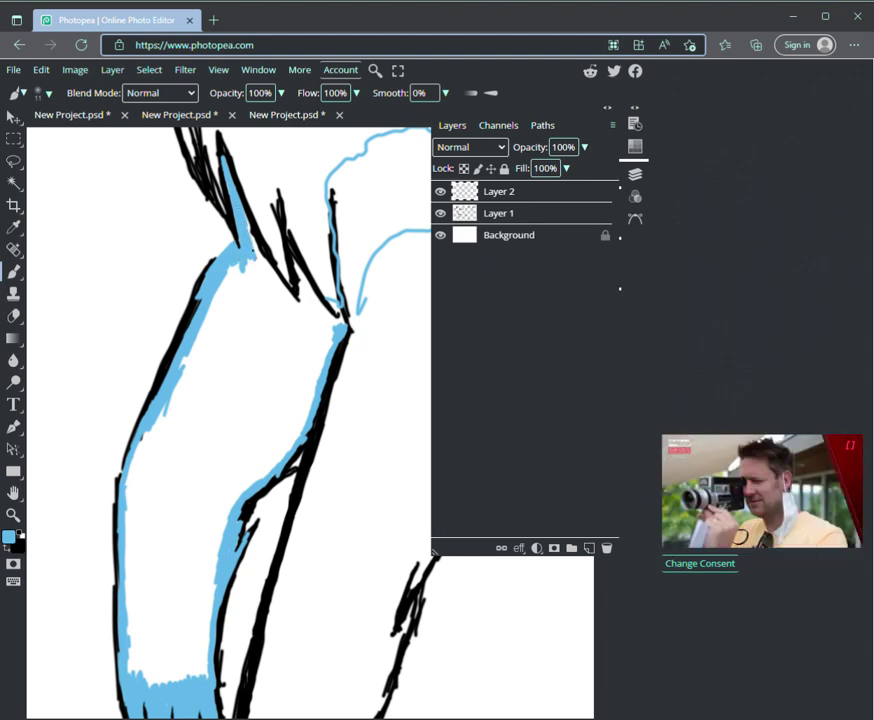
left_click_drag(243, 214, 285, 303)
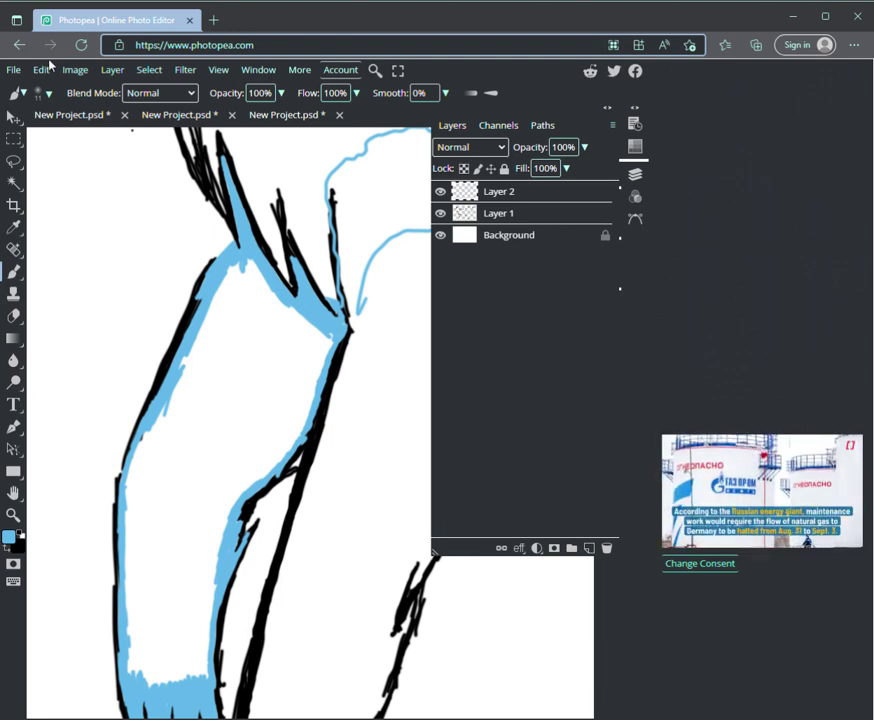
- Switch to a hard round brush tip at 85 px and fill the inside of the far front leg blue, undoing the soft-edged stroke
key("F7")
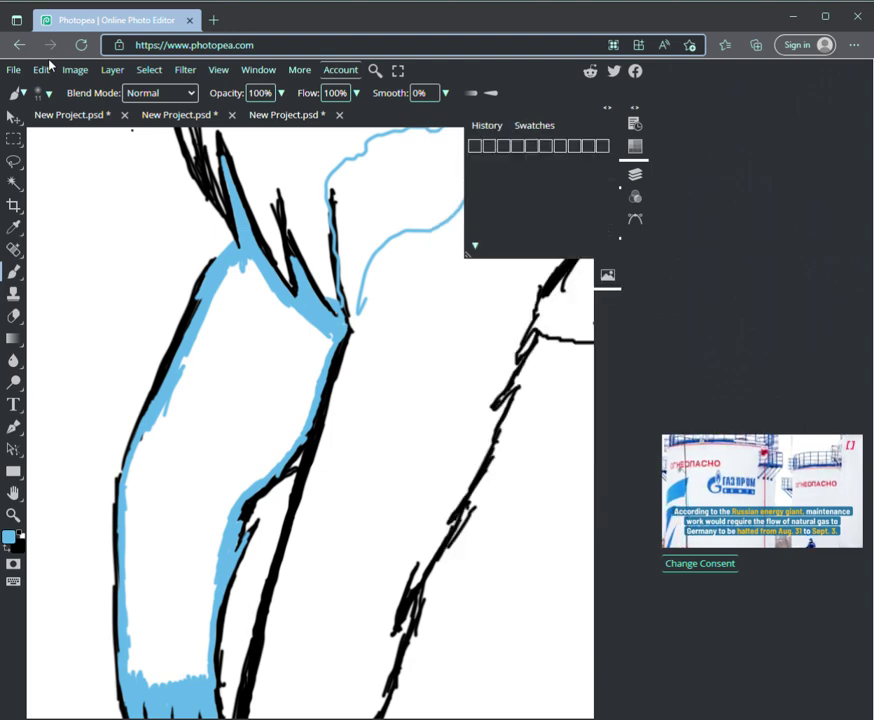
key("F6")
key("F5")
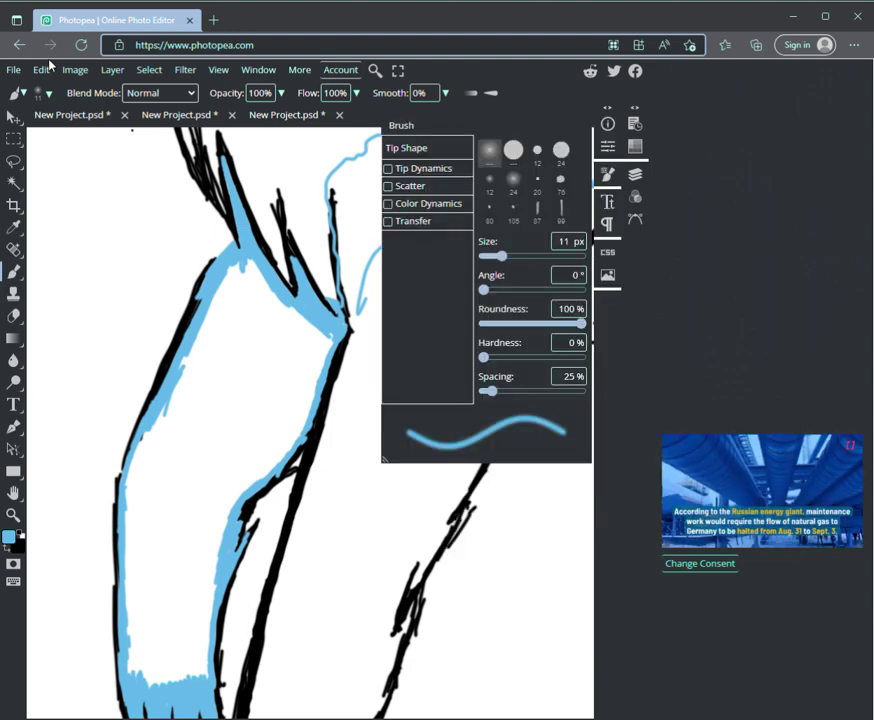
key("bracketright")
mouse_move(223, 367)
left_mouse_down()
mouse_move(193, 376)
mouse_move(207, 361)
mouse_move(211, 371)
mouse_move(201, 359)
mouse_move(197, 369)
mouse_move(202, 355)
mouse_move(137, 474)
left_mouse_up()
left_click(513, 150)
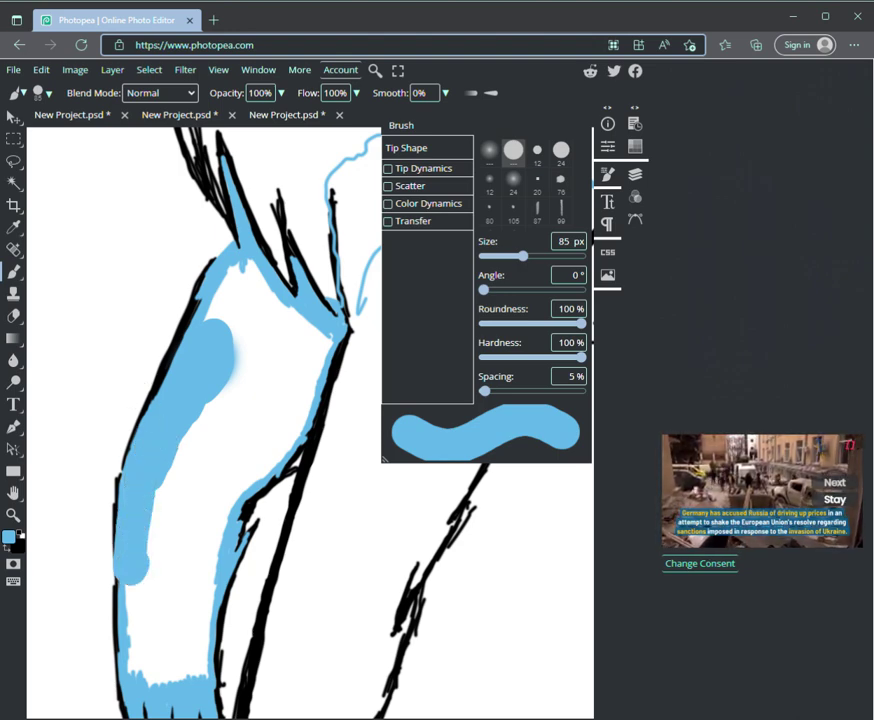
key("ctrl+z")
mouse_move(210, 392)
left_mouse_down()
mouse_move(186, 413)
mouse_move(246, 274)
mouse_move(259, 300)
mouse_move(314, 337)
mouse_move(327, 334)
mouse_move(299, 379)
mouse_move(284, 365)
mouse_move(261, 372)
mouse_move(258, 356)
mouse_move(177, 434)
mouse_move(197, 390)
mouse_move(142, 474)
mouse_move(135, 529)
mouse_move(137, 562)
mouse_move(139, 512)
mouse_move(146, 636)
mouse_move(141, 628)
mouse_move(136, 651)
mouse_move(176, 652)
mouse_move(195, 667)
mouse_move(178, 593)
mouse_move(180, 644)
mouse_move(164, 607)
mouse_move(171, 475)
mouse_move(186, 433)
mouse_move(254, 391)
mouse_move(247, 436)
mouse_move(296, 407)
mouse_move(279, 443)
mouse_move(209, 499)
mouse_move(195, 632)
left_mouse_up()
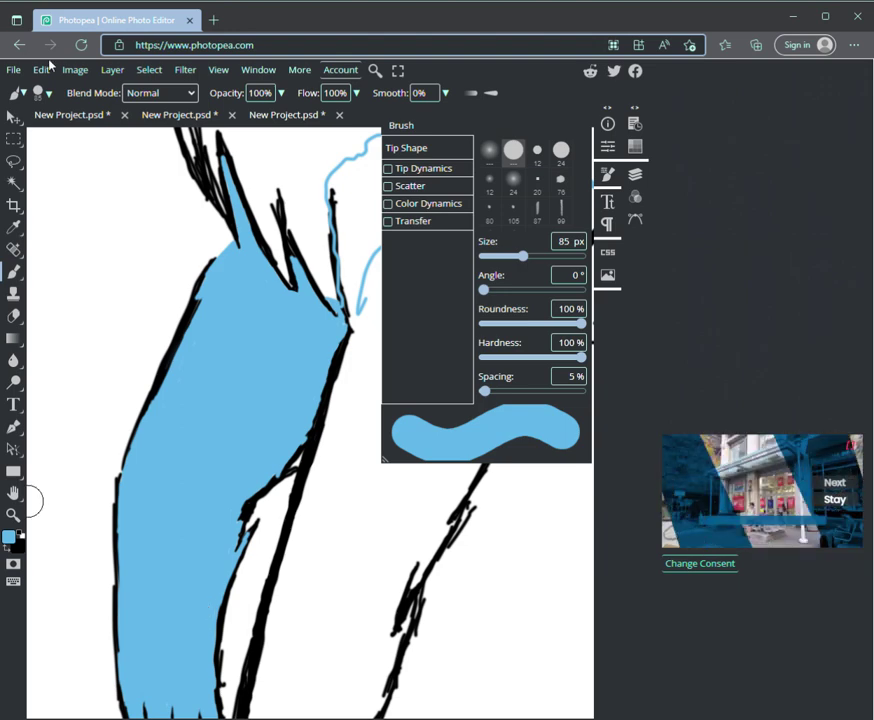
- Set the brush size to 10 px and outline the near front paw and its toes in blue inside the line art
left_click(13, 514)
left_click_drag(379, 556, 280, 556)
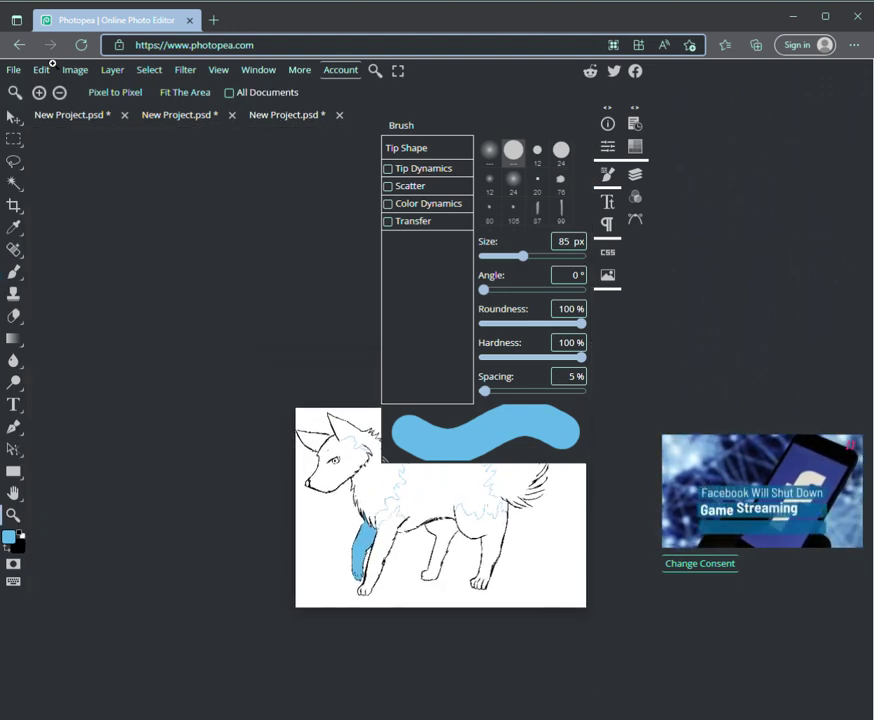
left_click_drag(470, 562, 580, 562)
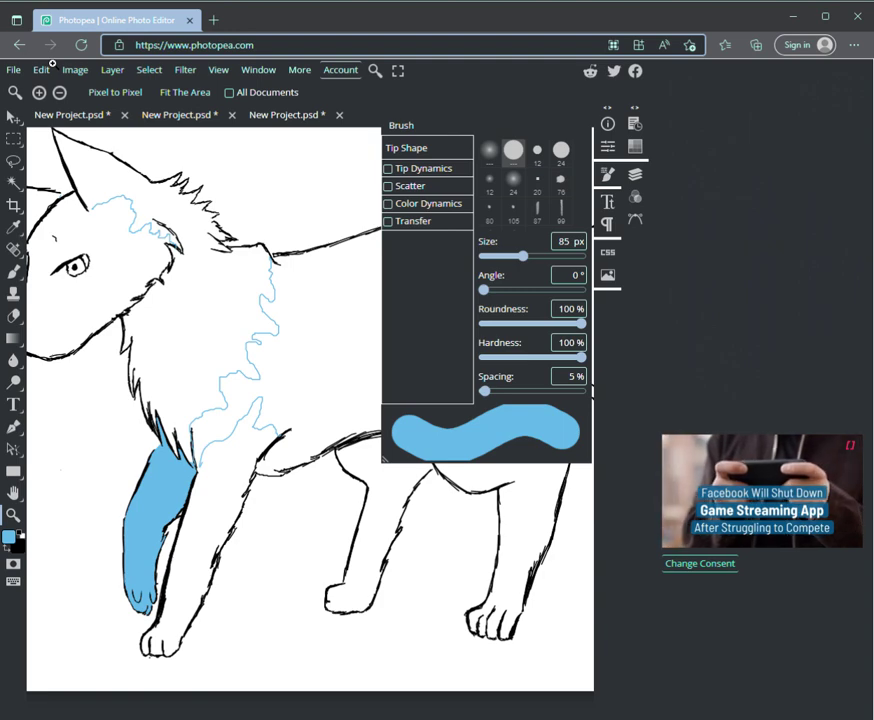
key("ctrl+plus")
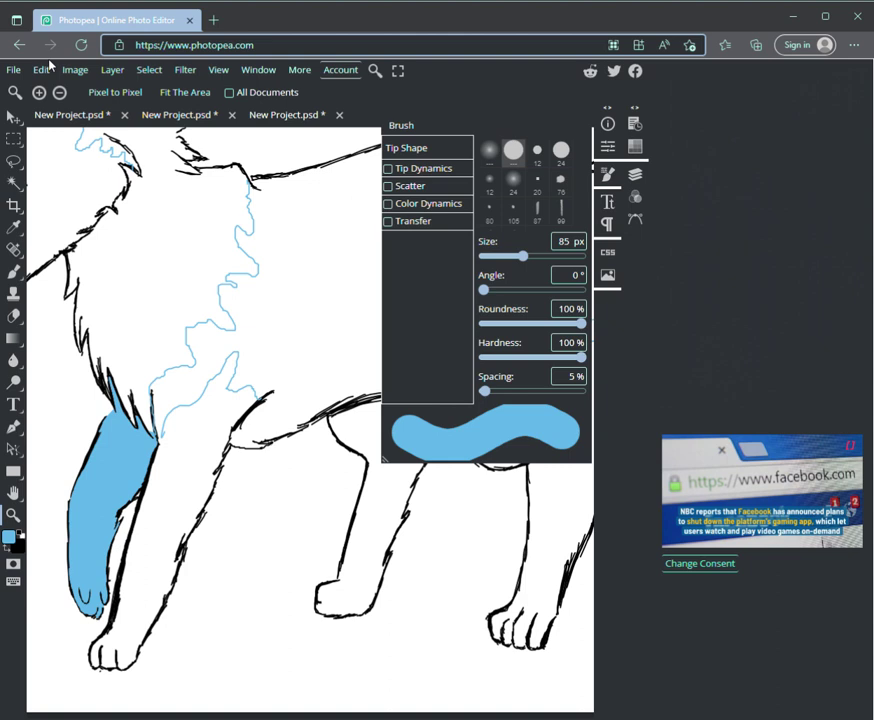
left_click(14, 271)
left_click(14, 514)
key("BackSpace")
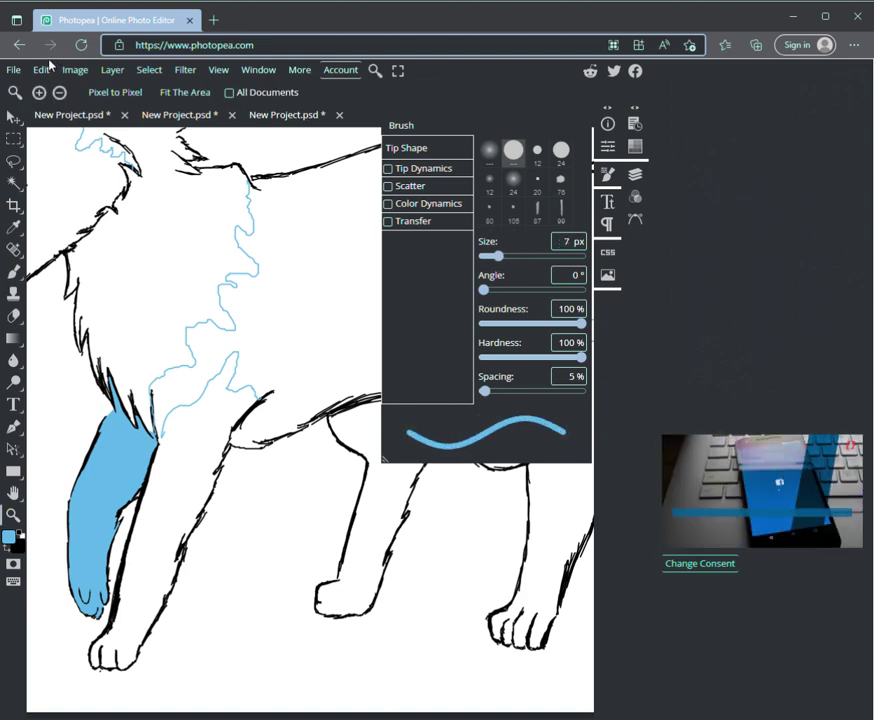
left_click_drag(231, 568, 326, 568)
key("space")
left_click_drag(231, 568, 333, 491)
left_click_drag(150, 565, 326, 445)
key("b")
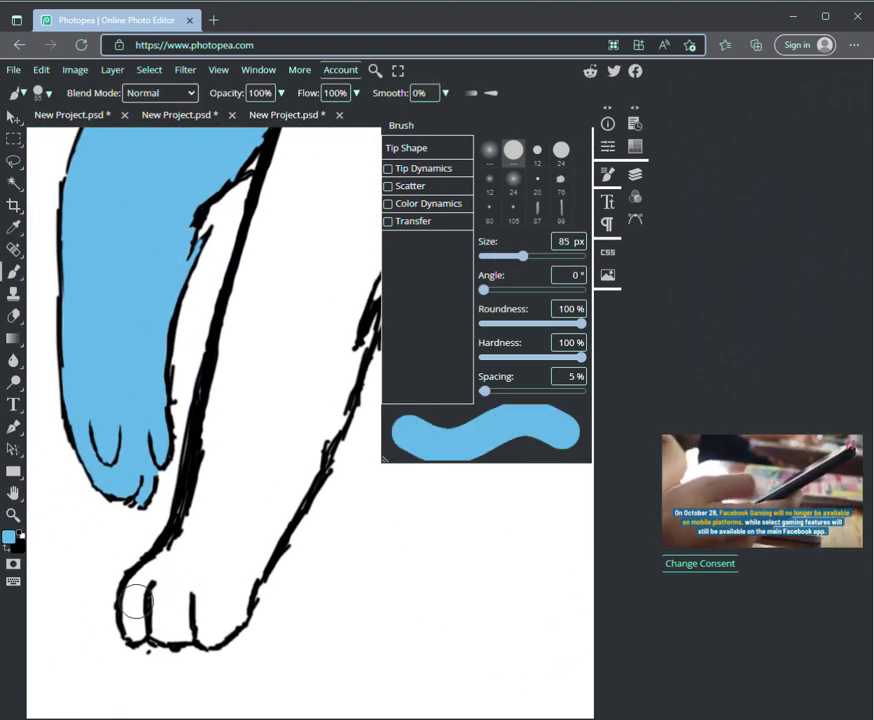
left_click_drag(523, 256, 501, 256)
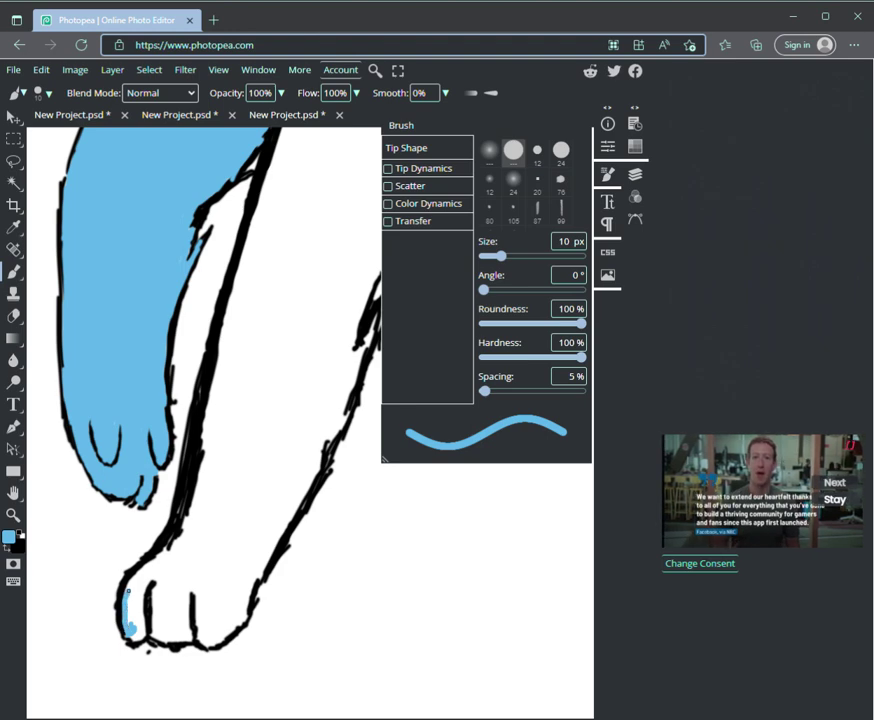
mouse_move(134, 578)
left_mouse_down()
mouse_move(148, 582)
mouse_move(160, 572)
mouse_move(178, 535)
left_mouse_up()
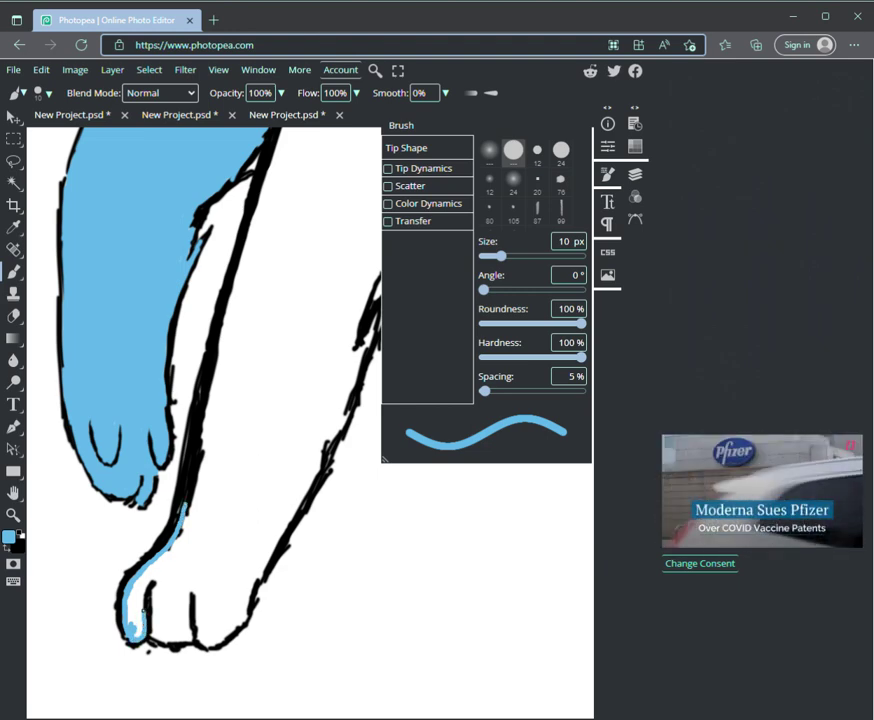
left_click_drag(159, 580, 156, 590)
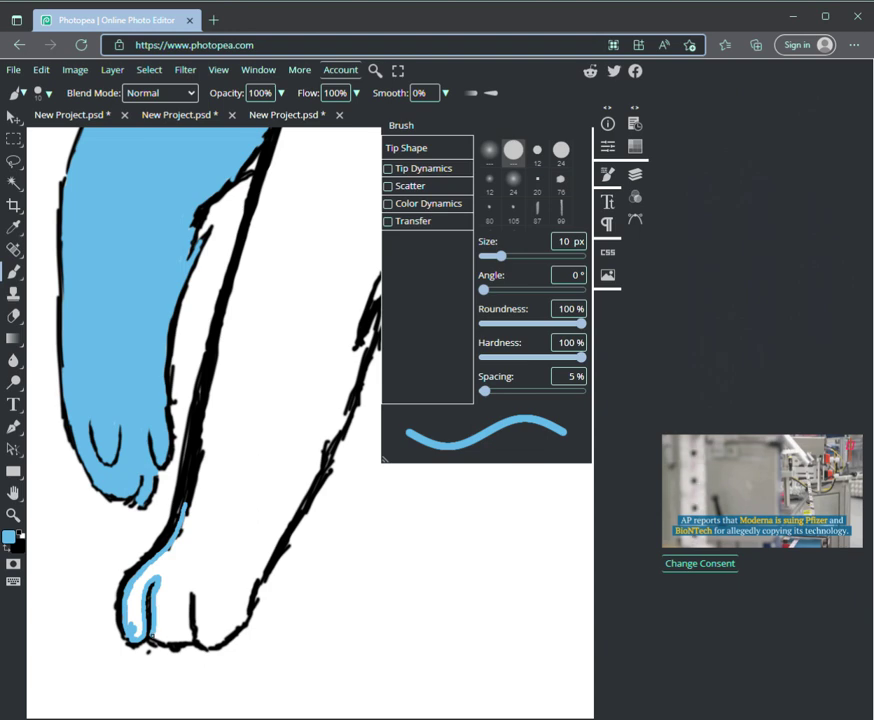
left_click_drag(188, 625, 187, 596)
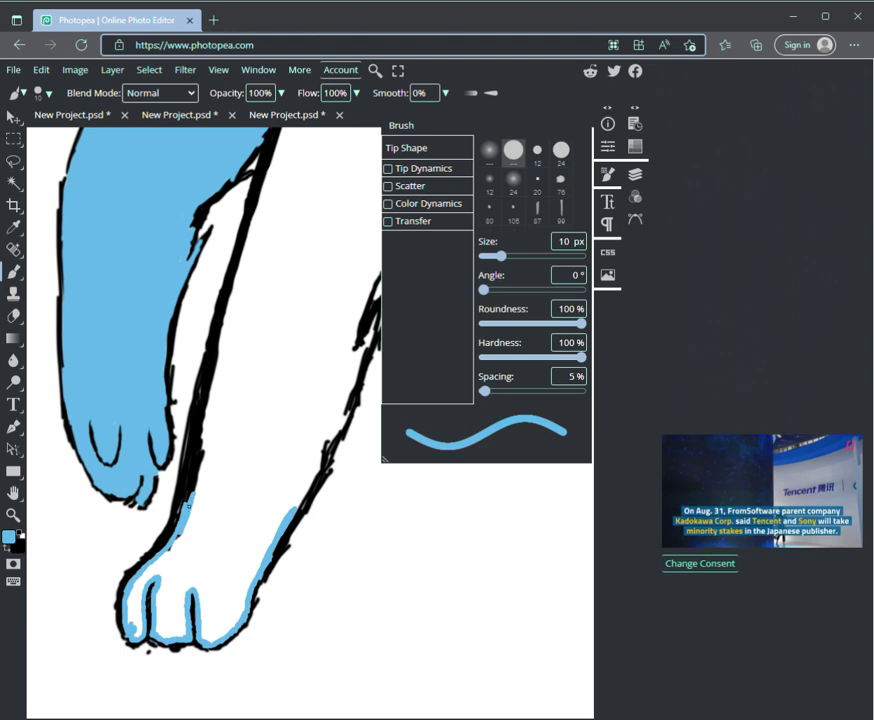
- Fill the three toes of the near front paw with solid blue
mouse_move(131, 625)
left_mouse_down()
mouse_move(136, 632)
mouse_move(129, 600)
mouse_move(135, 618)
left_mouse_up()
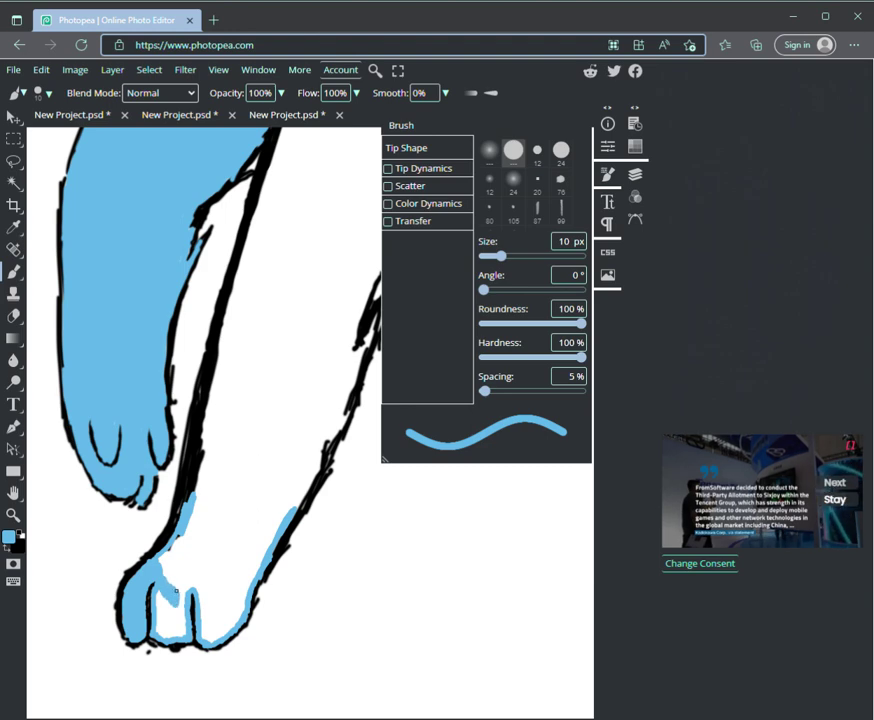
mouse_move(180, 626)
left_mouse_down()
mouse_move(161, 632)
mouse_move(169, 608)
mouse_move(180, 622)
left_mouse_up()
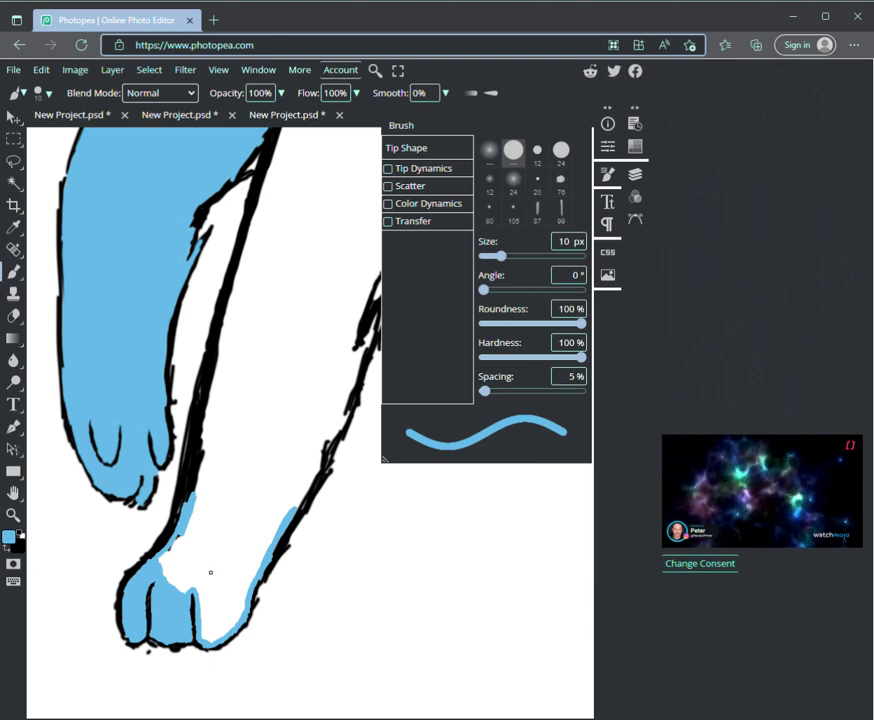
mouse_move(211, 638)
left_mouse_down()
mouse_move(242, 592)
mouse_move(231, 622)
mouse_move(223, 619)
mouse_move(224, 582)
mouse_move(199, 604)
left_mouse_up()
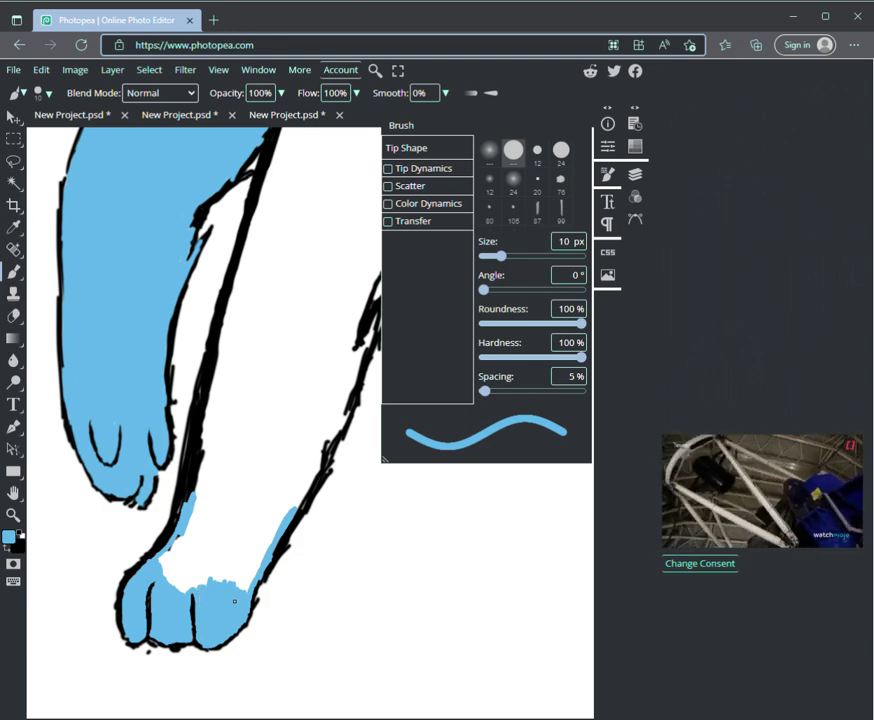
- Paint a blue border inside both edges of the near front leg, from above the paw up along its front line
mouse_move(241, 590)
left_mouse_down()
mouse_move(259, 539)
mouse_move(243, 593)
left_mouse_up()
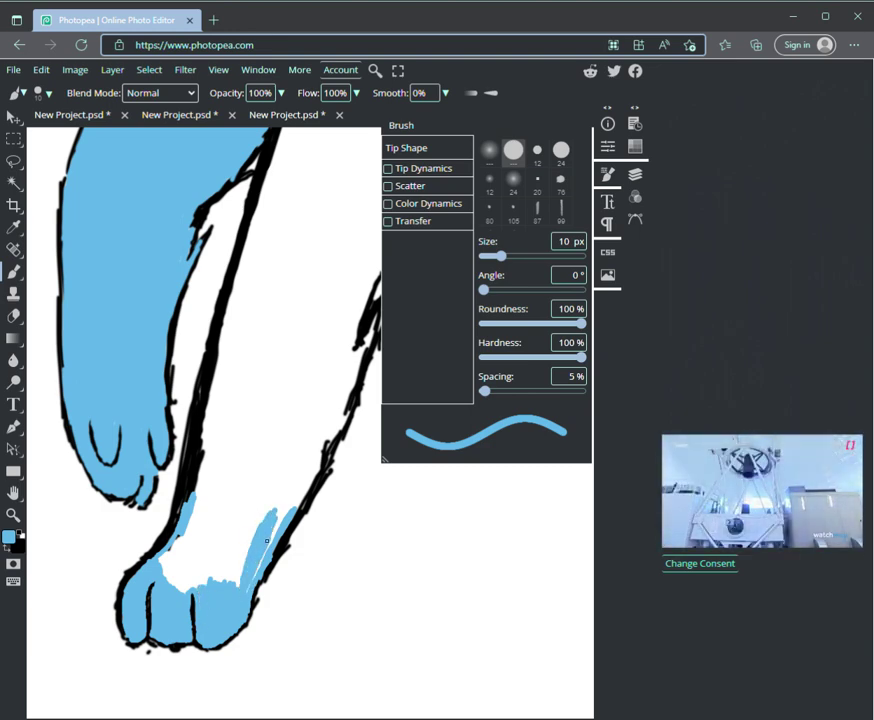
mouse_move(262, 561)
left_mouse_down()
mouse_move(302, 484)
mouse_move(285, 502)
mouse_move(287, 511)
mouse_move(310, 475)
mouse_move(305, 491)
mouse_move(298, 501)
mouse_move(348, 411)
mouse_move(297, 497)
left_mouse_up()
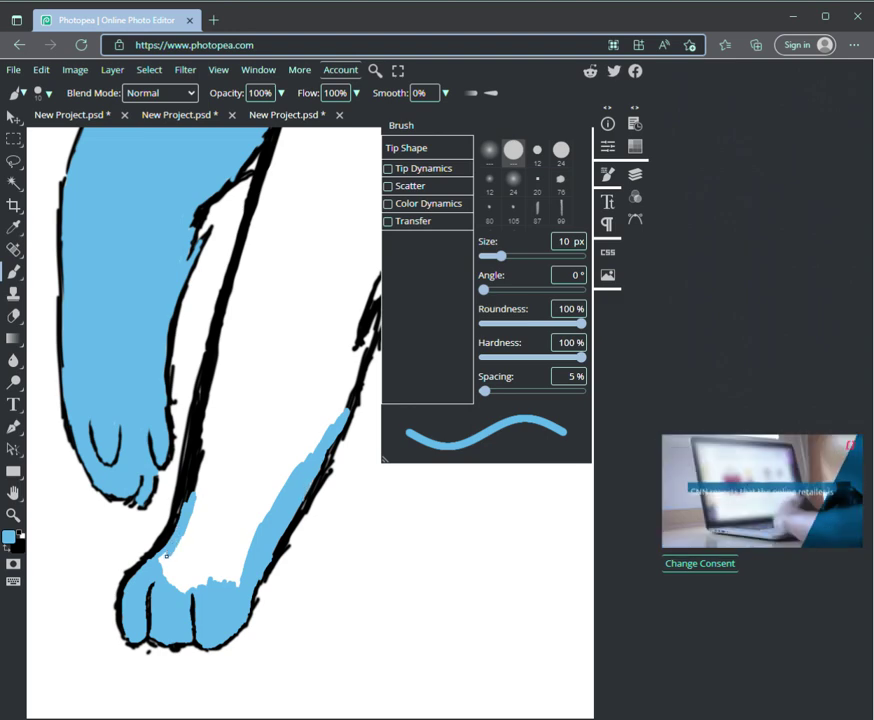
mouse_move(182, 528)
left_mouse_down()
mouse_move(220, 447)
mouse_move(222, 402)
left_mouse_up()
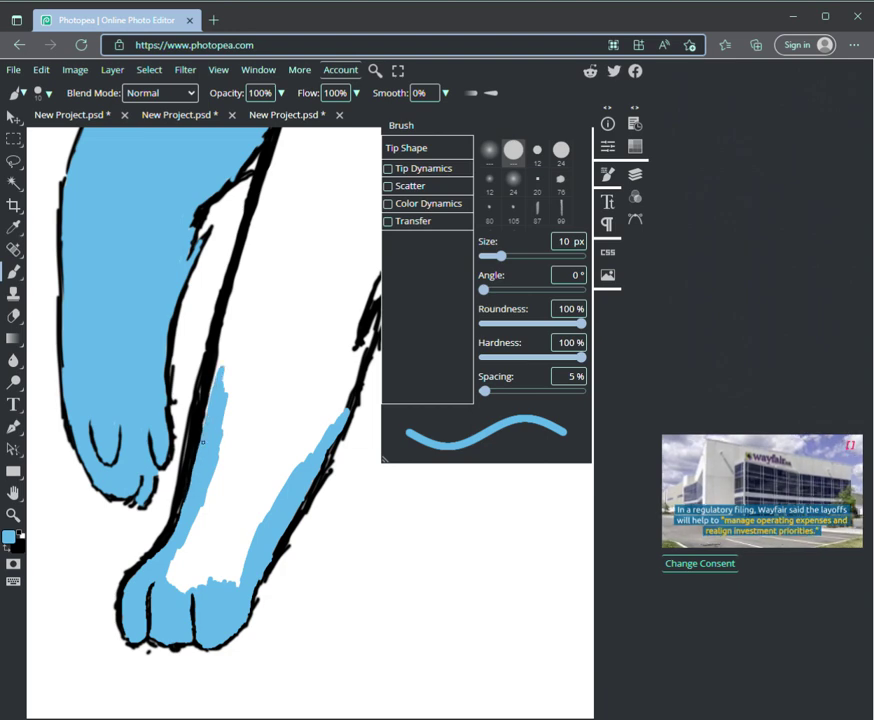
mouse_move(224, 368)
left_mouse_down()
mouse_move(243, 302)
mouse_move(221, 378)
left_mouse_up()
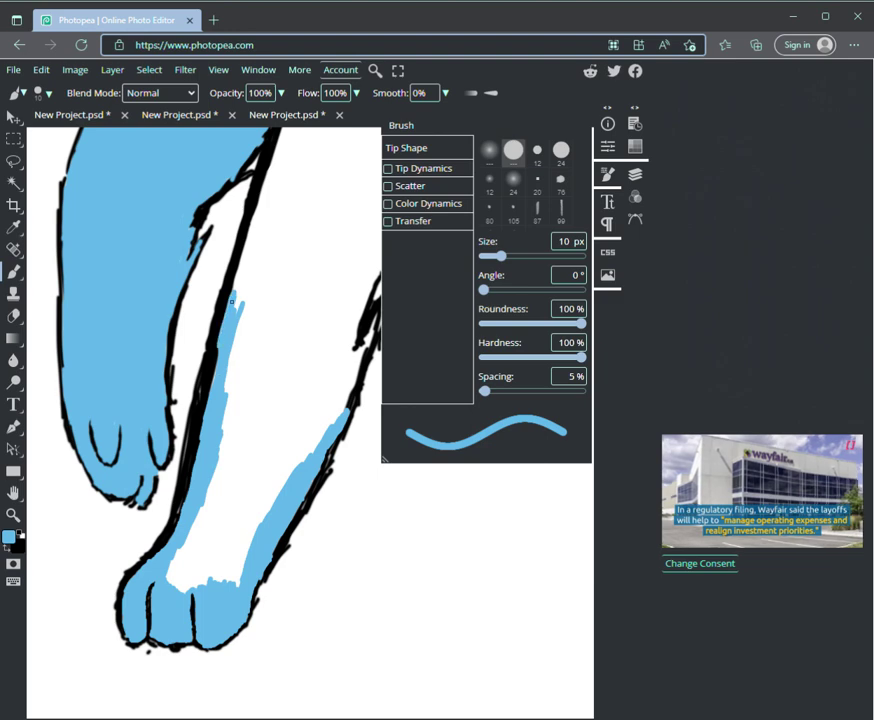
left_click_drag(225, 388, 258, 270)
left_click_drag(236, 310, 261, 222)
mouse_move(234, 282)
left_mouse_down()
mouse_move(256, 204)
mouse_move(264, 235)
left_mouse_up()
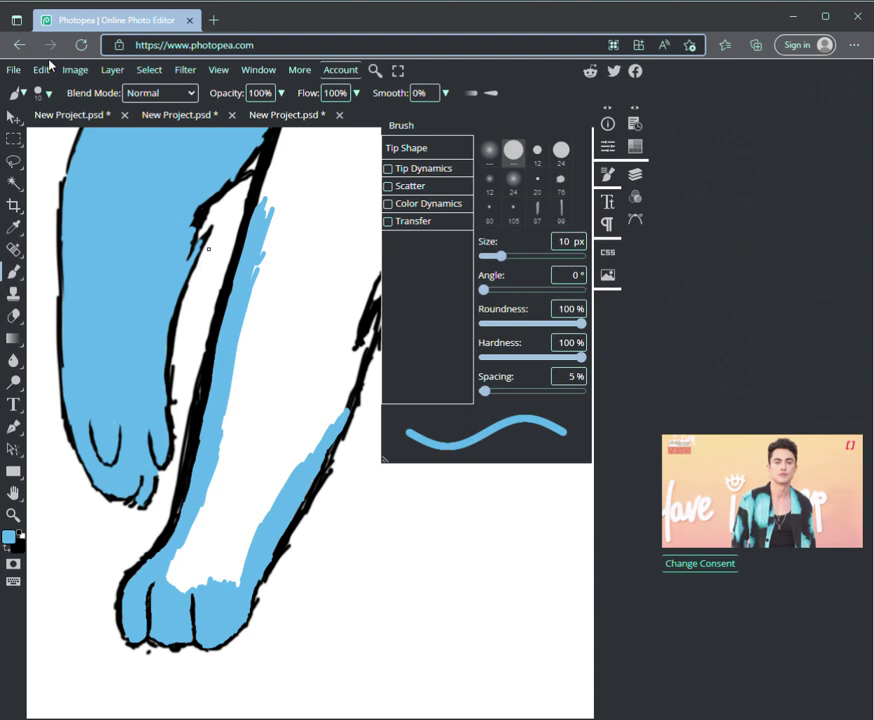
- Extend the blue border up the near front leg, around the elbow tuft at the back and along the front line to the chest
key("h")
left_click_drag(250, 330, 126, 553)
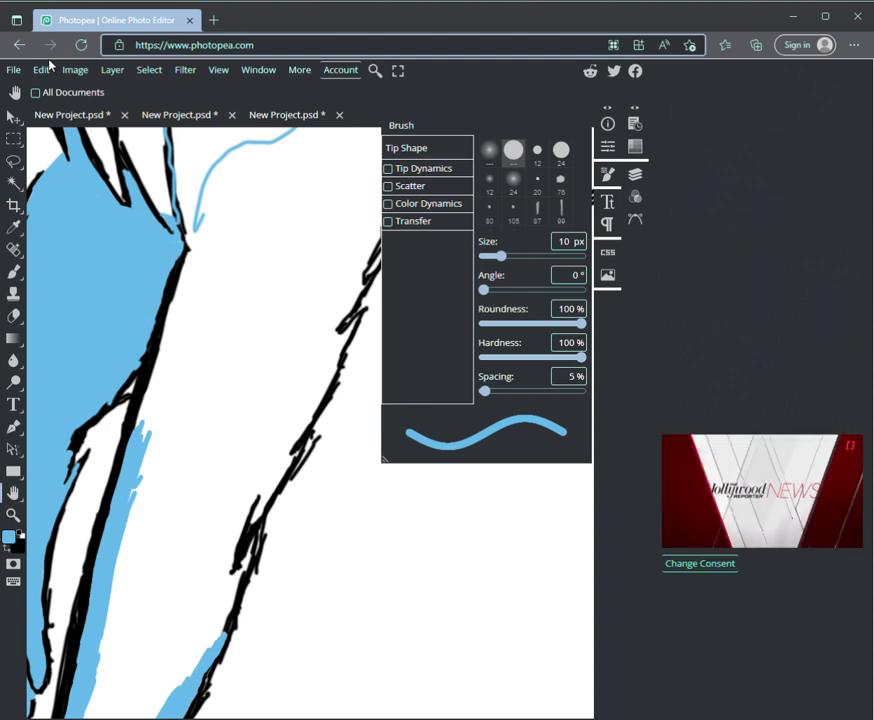
key("b")
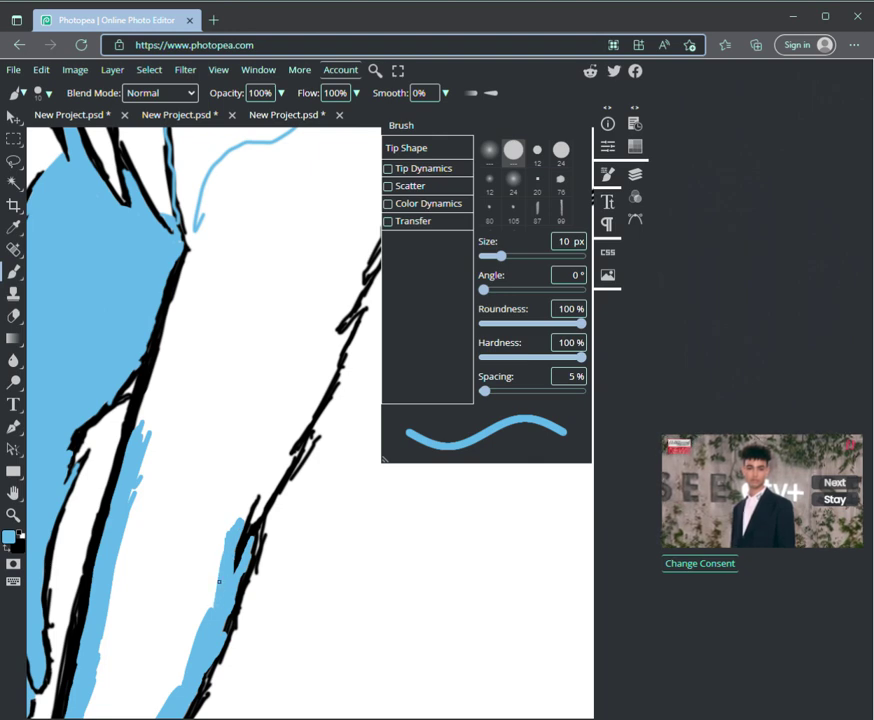
mouse_move(209, 583)
left_mouse_down()
mouse_move(239, 463)
mouse_move(218, 545)
mouse_move(256, 461)
mouse_move(228, 545)
mouse_move(256, 485)
left_mouse_up()
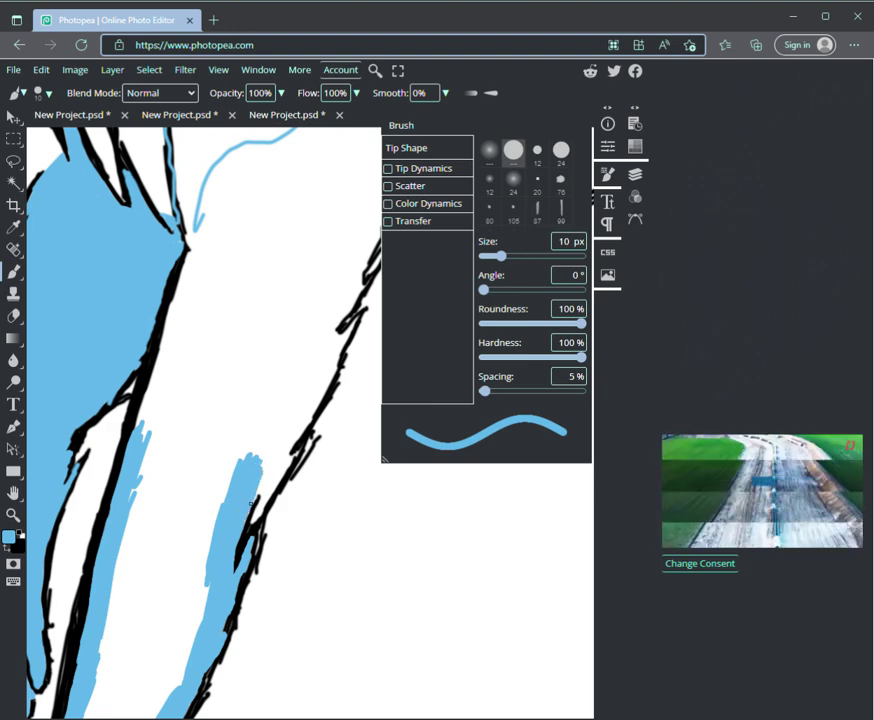
left_click_drag(270, 461, 265, 485)
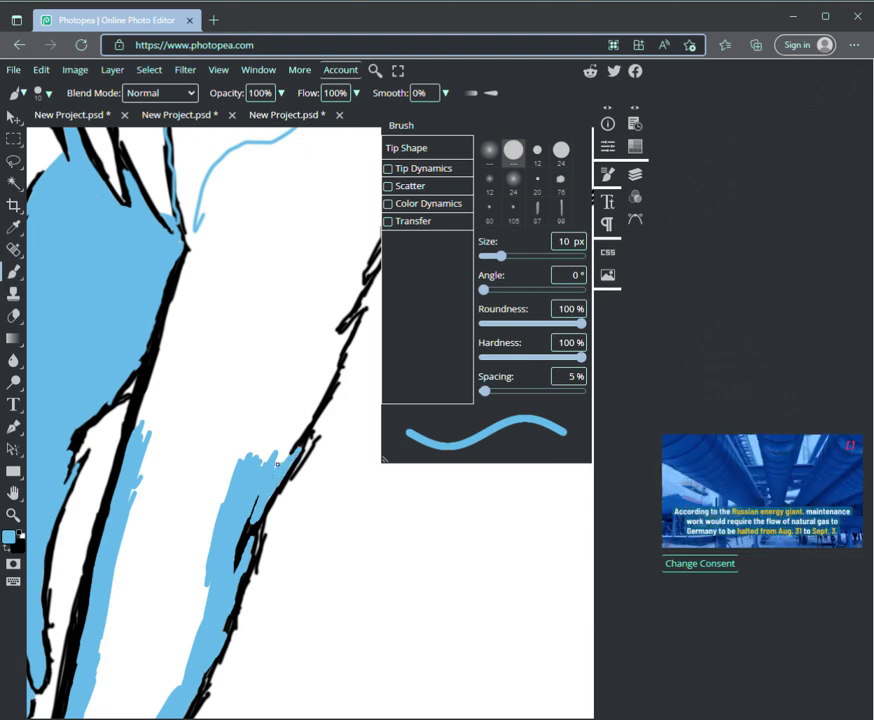
mouse_move(277, 464)
left_mouse_down()
mouse_move(298, 423)
mouse_move(288, 458)
mouse_move(314, 407)
left_mouse_up()
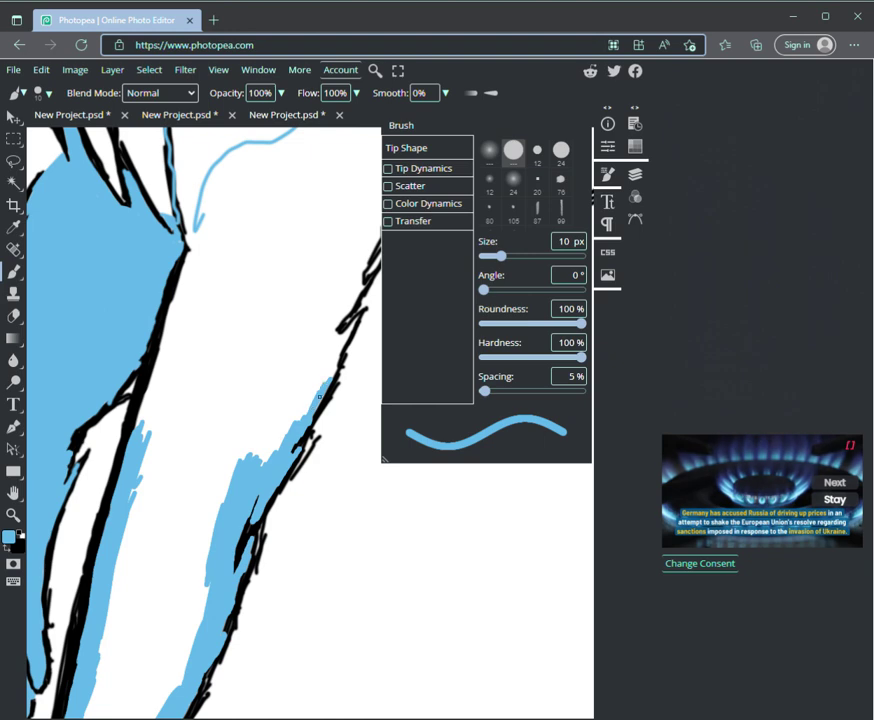
mouse_move(136, 428)
left_mouse_down()
mouse_move(150, 400)
mouse_move(142, 419)
mouse_move(192, 245)
left_mouse_up()
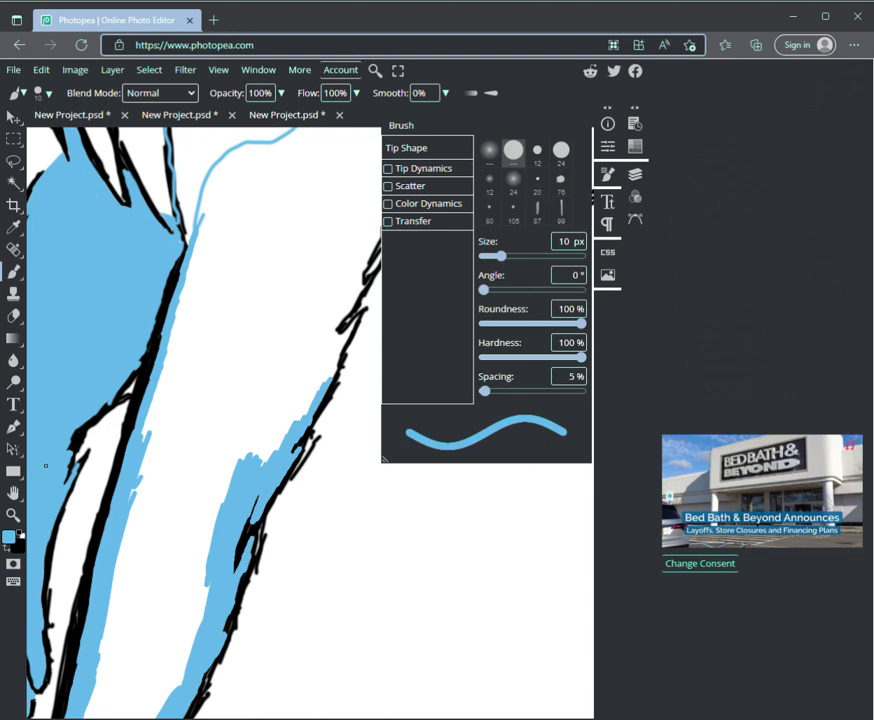
mouse_move(199, 245)
left_mouse_down()
mouse_move(208, 212)
mouse_move(141, 445)
left_mouse_up()
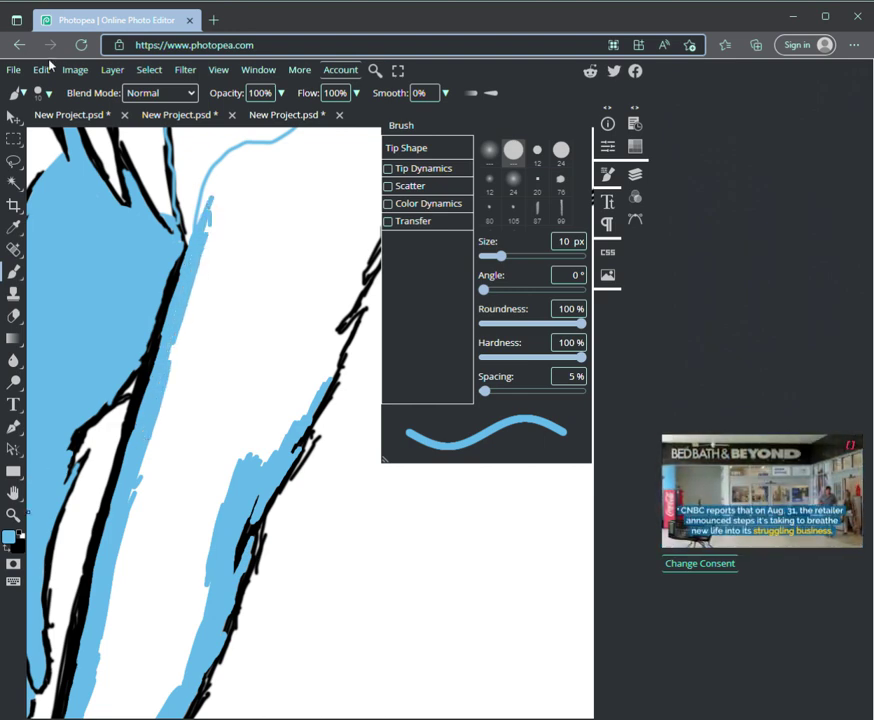
- Continue the blue border up the back of the upper front leg to the shoulder and thicken the lower edge of the shoulder marking
key("space")
left_click_drag(185, 245, 90, 359)
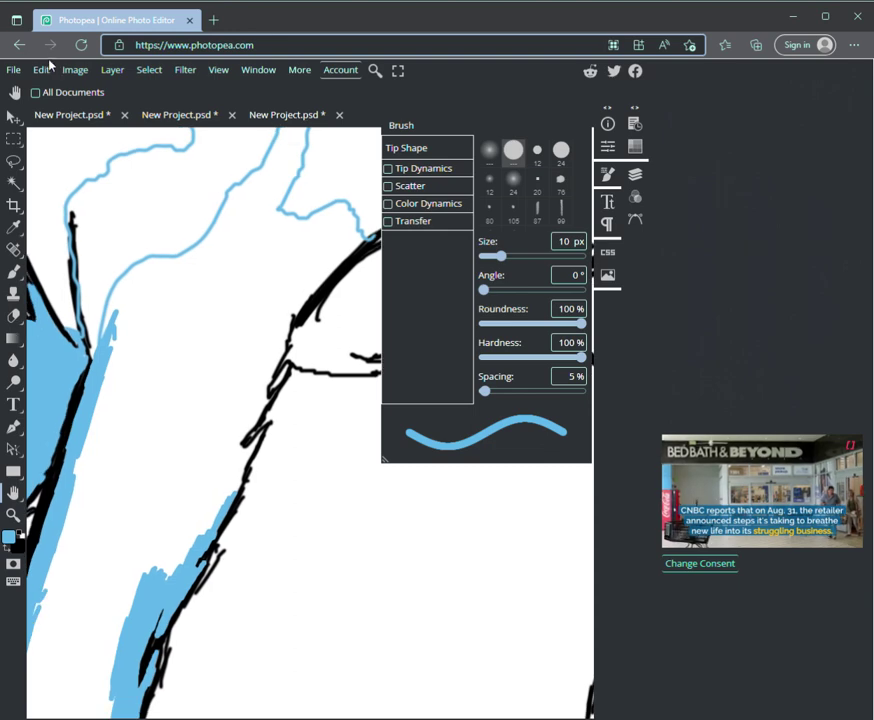
key("b")
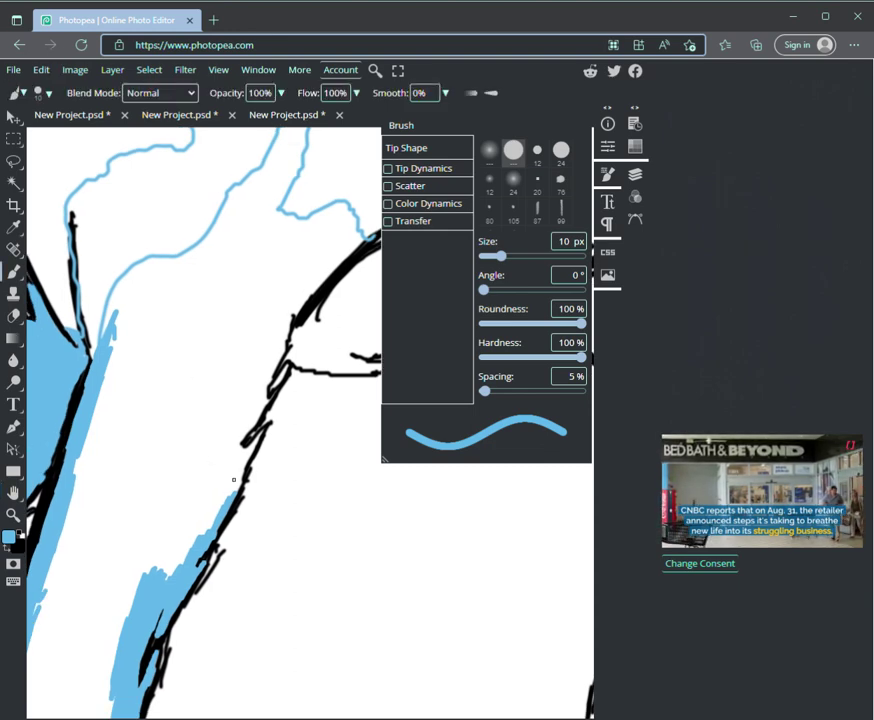
left_click_drag(233, 491, 245, 462)
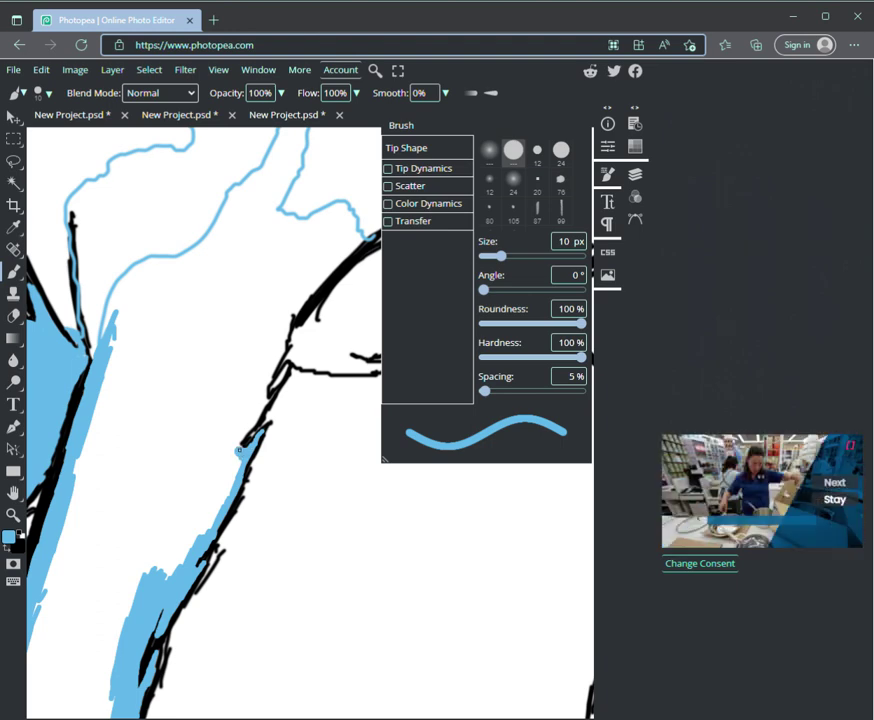
left_click_drag(249, 427, 258, 410)
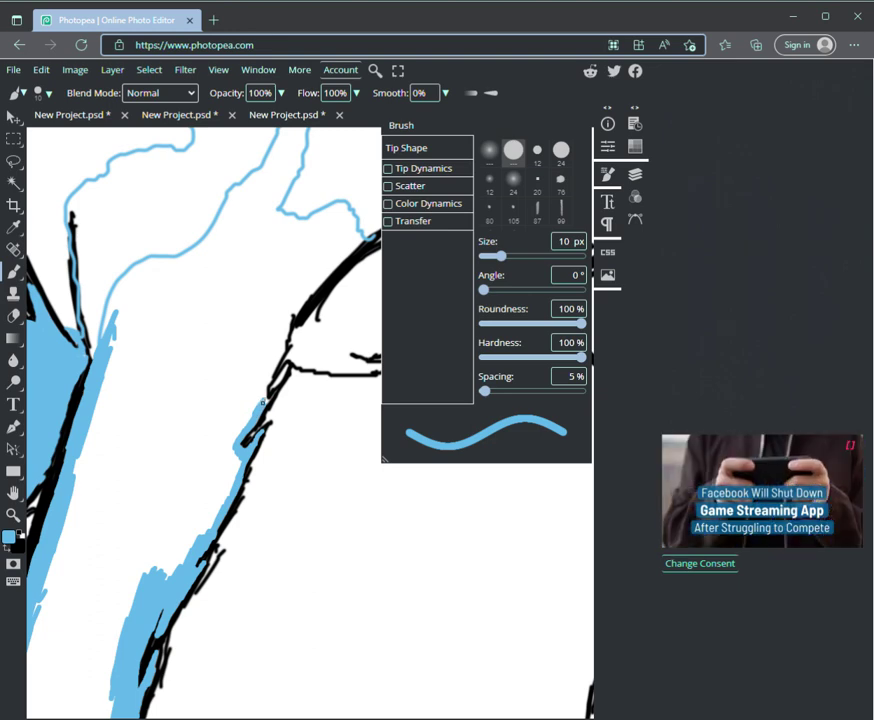
mouse_move(263, 401)
left_mouse_down()
mouse_move(295, 311)
mouse_move(362, 240)
mouse_move(353, 246)
mouse_move(336, 210)
left_mouse_up()
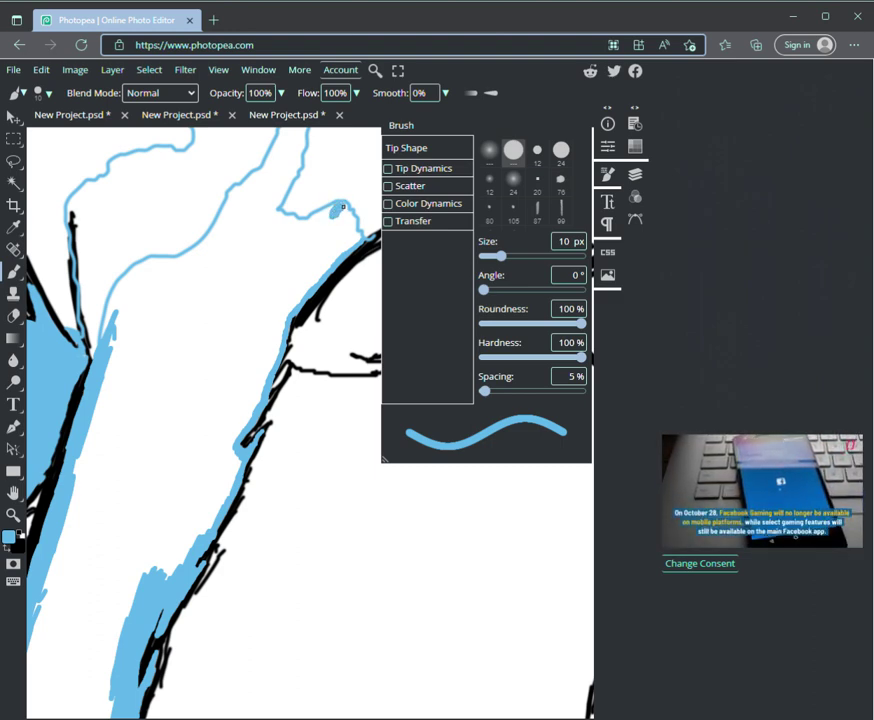
left_click_drag(341, 206, 358, 235)
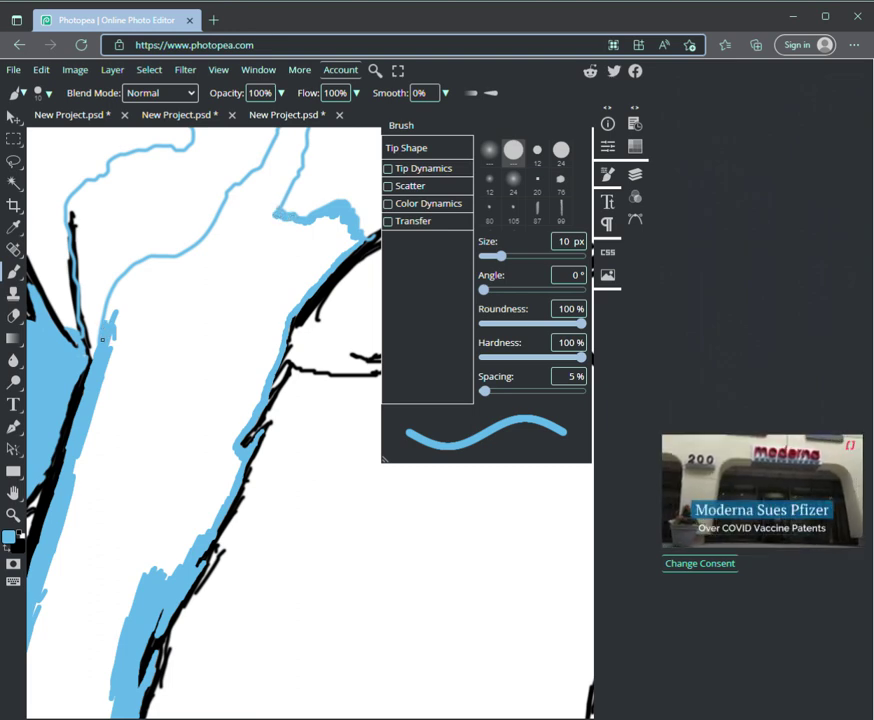
- Paint jagged blue fur tufts where the shoulder marking meets the chest, and retouch the chest line in black
key("space")
mouse_move(105, 258)
left_mouse_down()
mouse_move(121, 422)
mouse_move(113, 523)
mouse_move(54, 407)
mouse_move(71, 406)
mouse_move(99, 472)
mouse_move(267, 560)
mouse_move(201, 718)
mouse_move(197, 403)
left_mouse_up()
key("b")
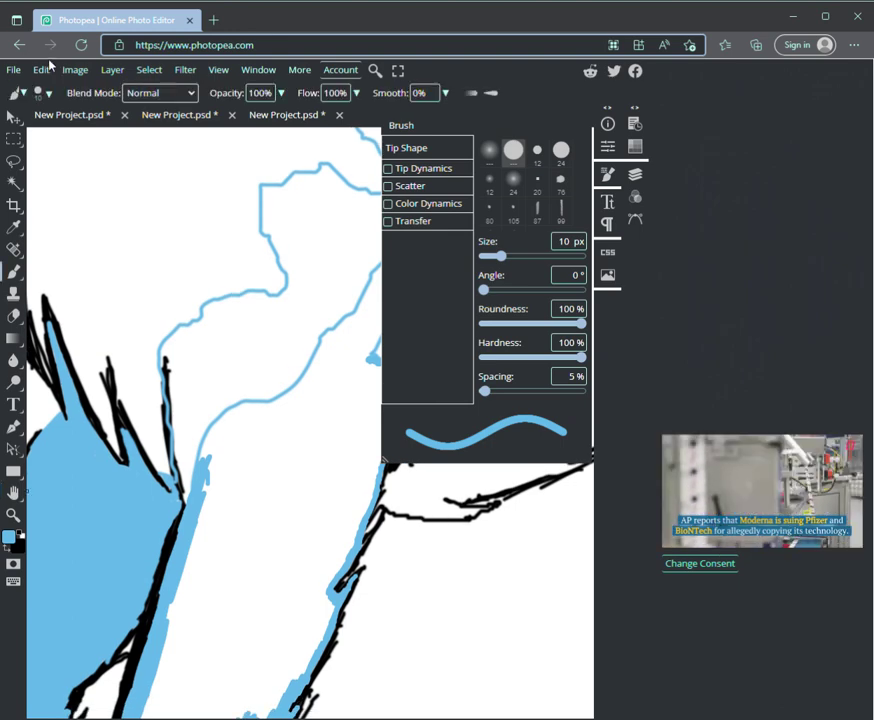
mouse_move(201, 495)
left_mouse_down()
mouse_move(199, 396)
mouse_move(220, 487)
mouse_move(216, 449)
mouse_move(201, 480)
mouse_move(188, 457)
mouse_move(190, 501)
left_mouse_up()
key("x")
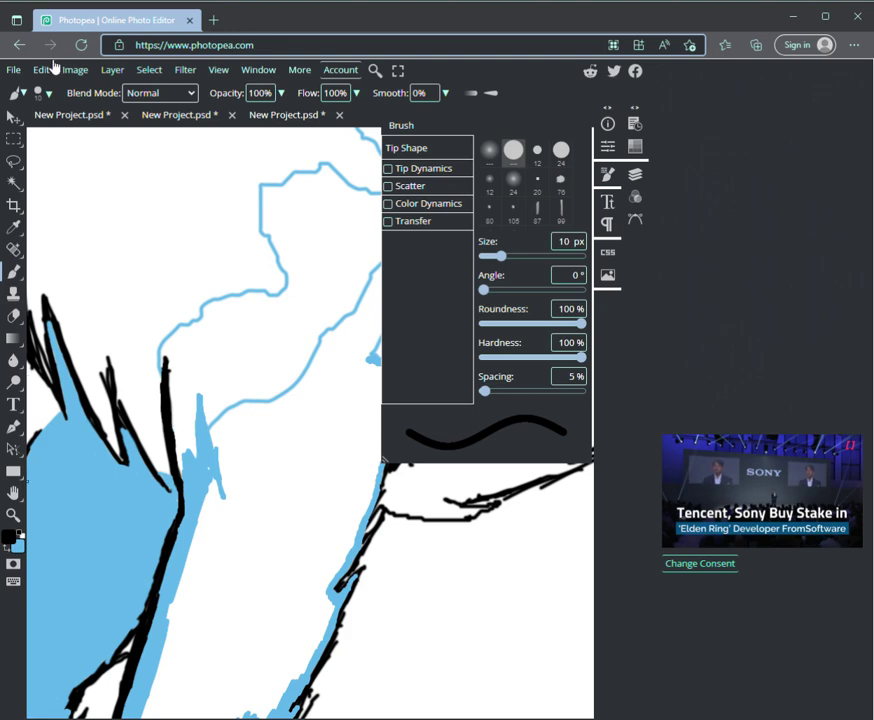
key("x")
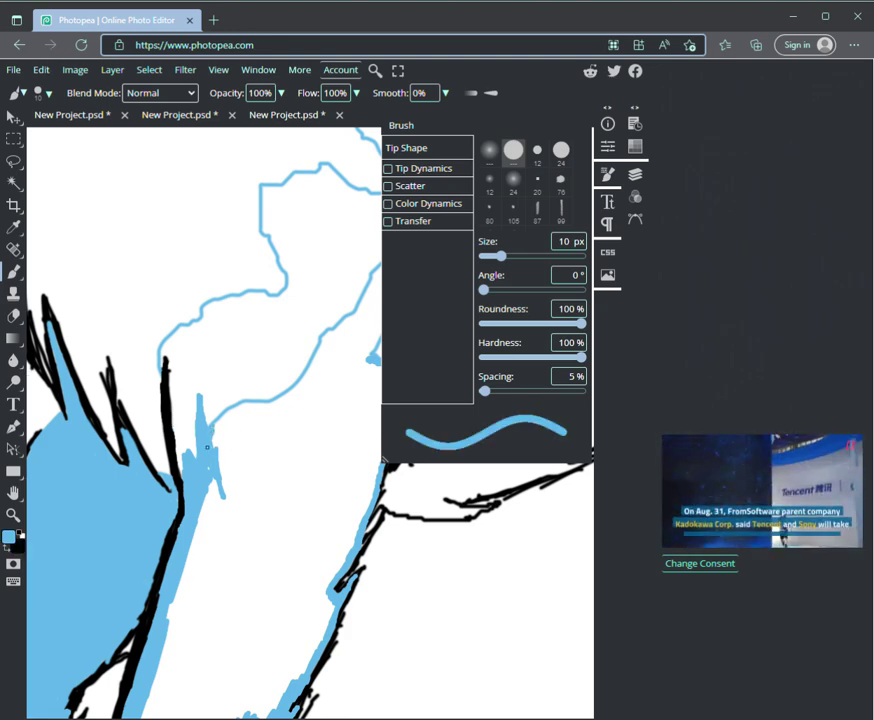
mouse_move(210, 444)
left_mouse_down()
mouse_move(238, 374)
mouse_move(256, 399)
mouse_move(241, 351)
mouse_move(238, 401)
mouse_move(233, 416)
mouse_move(243, 367)
mouse_move(215, 469)
mouse_move(251, 413)
left_mouse_up()
- Thicken the shoulder marking's blue outline around its tall point and add pointed fur tufts beside the upper leg
key("space")
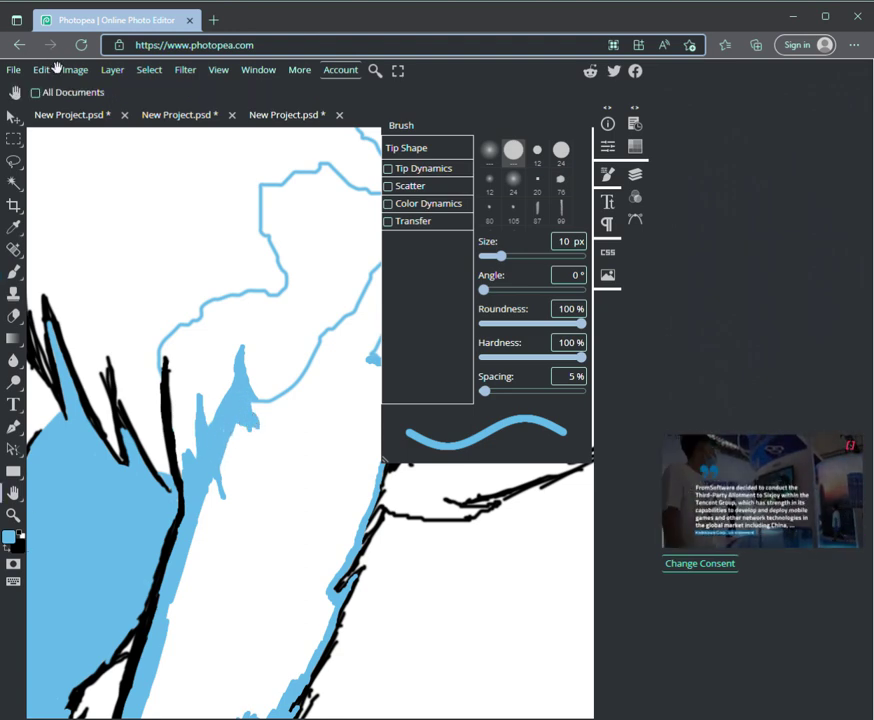
key("b")
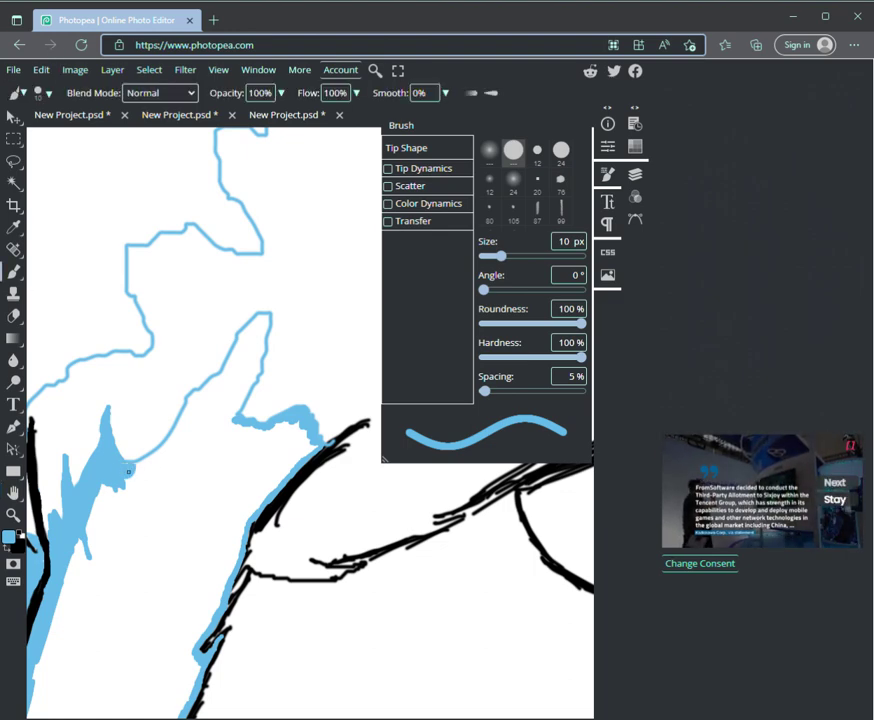
mouse_move(135, 468)
left_mouse_down()
mouse_move(183, 433)
mouse_move(173, 443)
mouse_move(185, 387)
mouse_move(194, 436)
mouse_move(176, 438)
mouse_move(196, 391)
mouse_move(188, 419)
mouse_move(210, 385)
left_mouse_up()
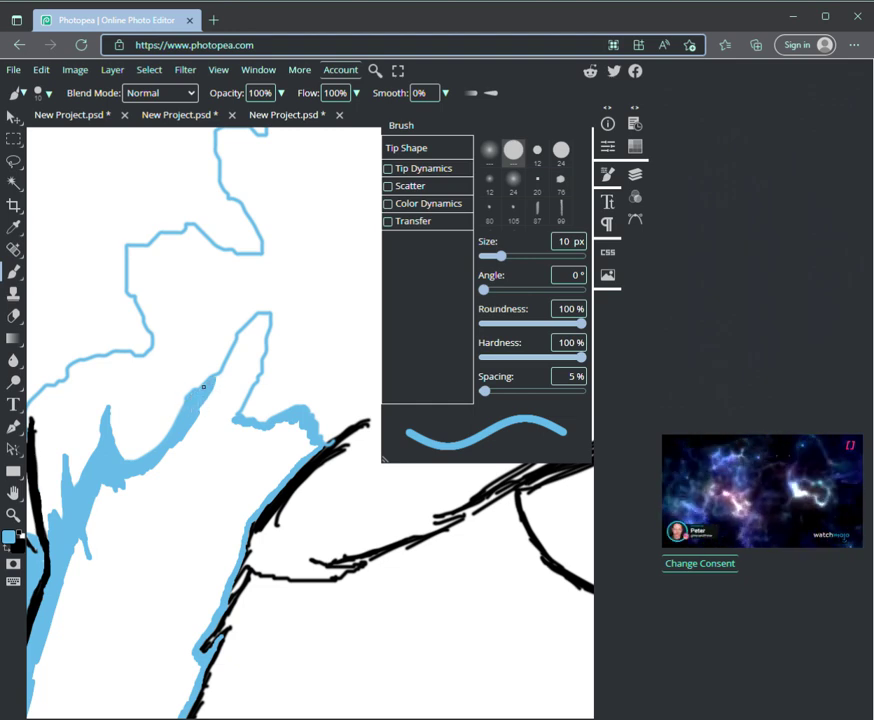
left_click_drag(214, 382, 245, 330)
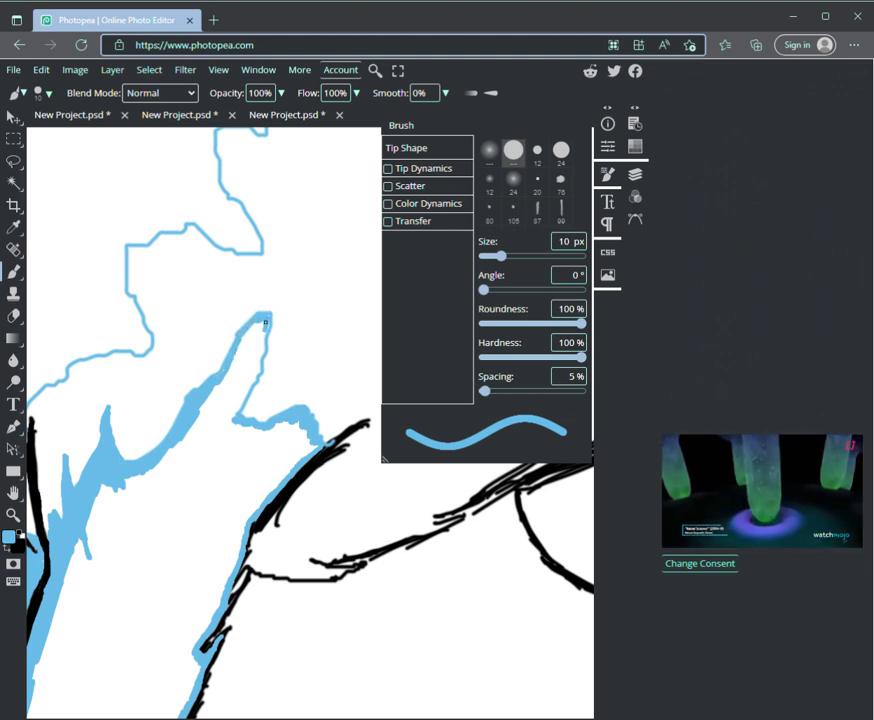
mouse_move(263, 328)
left_mouse_down()
mouse_move(251, 340)
mouse_move(261, 343)
left_mouse_up()
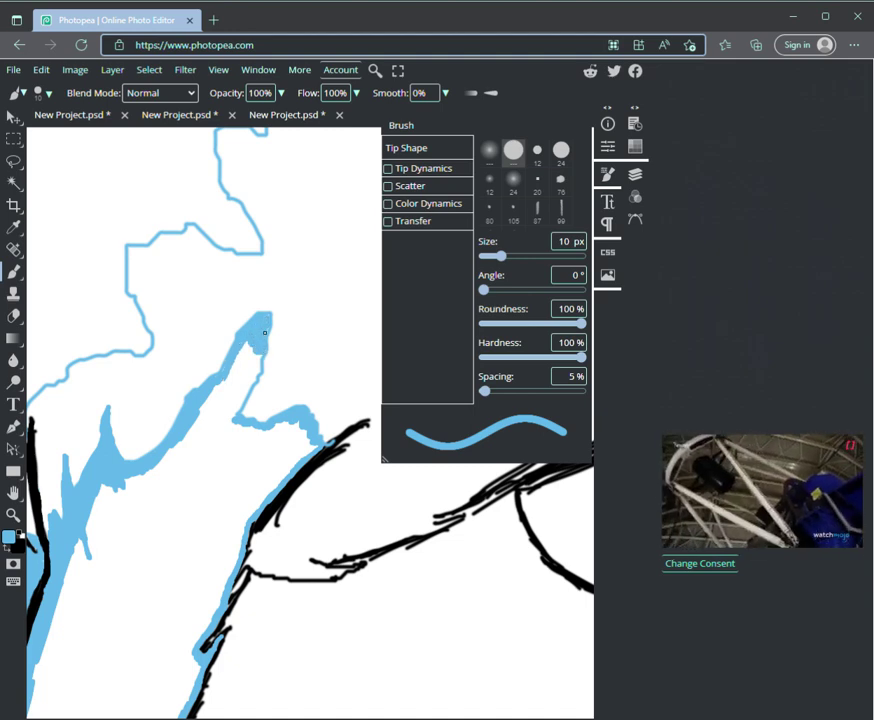
left_click_drag(254, 356, 257, 355)
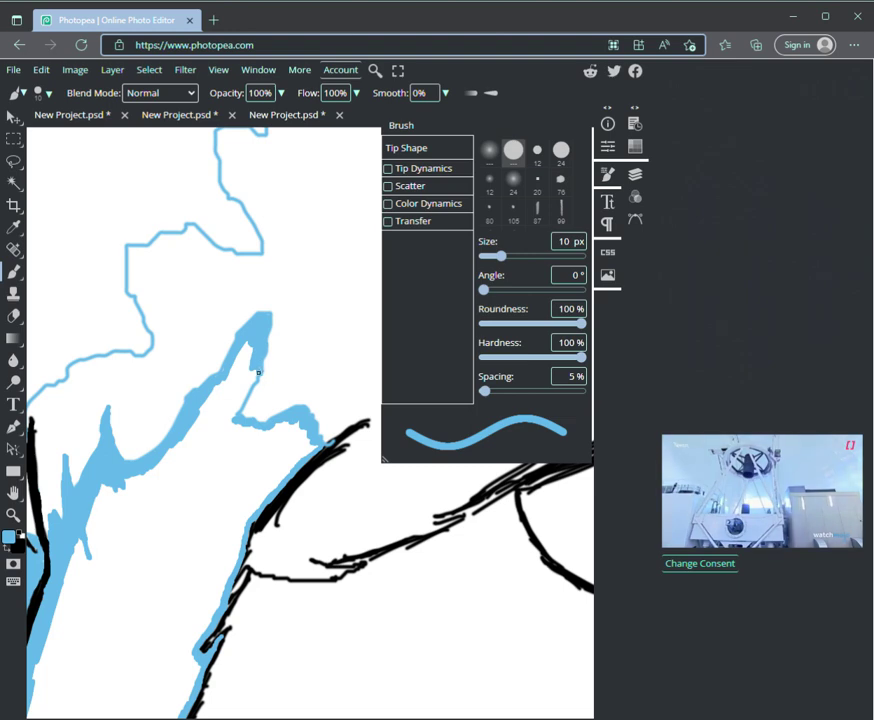
mouse_move(255, 377)
left_mouse_down()
mouse_move(247, 385)
mouse_move(260, 362)
mouse_move(221, 377)
mouse_move(254, 345)
mouse_move(234, 416)
mouse_move(239, 397)
left_mouse_up()
mouse_move(293, 413)
left_mouse_down()
mouse_move(351, 363)
mouse_move(342, 360)
mouse_move(319, 440)
mouse_move(326, 390)
mouse_move(322, 406)
mouse_move(258, 425)
mouse_move(242, 397)
mouse_move(251, 431)
mouse_move(251, 406)
mouse_move(249, 441)
mouse_move(272, 407)
left_mouse_up()
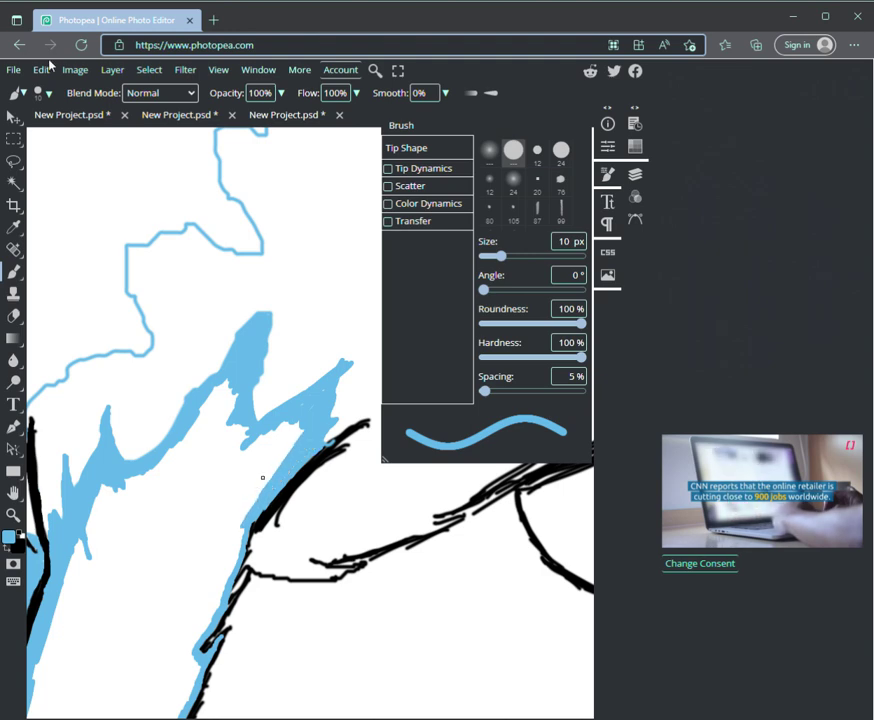
- Set the brush size to 139 px and fill the shoulder marking and upper front leg blue, undoing and repainting the lower stroke
left_click_drag(501, 256, 530, 256)
mouse_move(138, 542)
left_mouse_down()
mouse_move(117, 500)
mouse_move(143, 519)
mouse_move(158, 509)
mouse_move(204, 447)
mouse_move(222, 404)
mouse_move(213, 449)
mouse_move(220, 460)
mouse_move(238, 468)
mouse_move(288, 444)
mouse_move(186, 515)
mouse_move(205, 515)
mouse_move(230, 484)
mouse_move(236, 489)
mouse_move(138, 614)
mouse_move(109, 616)
mouse_move(110, 546)
mouse_move(84, 577)
mouse_move(77, 605)
mouse_move(109, 653)
mouse_move(146, 643)
mouse_move(213, 552)
mouse_move(195, 585)
left_mouse_up()
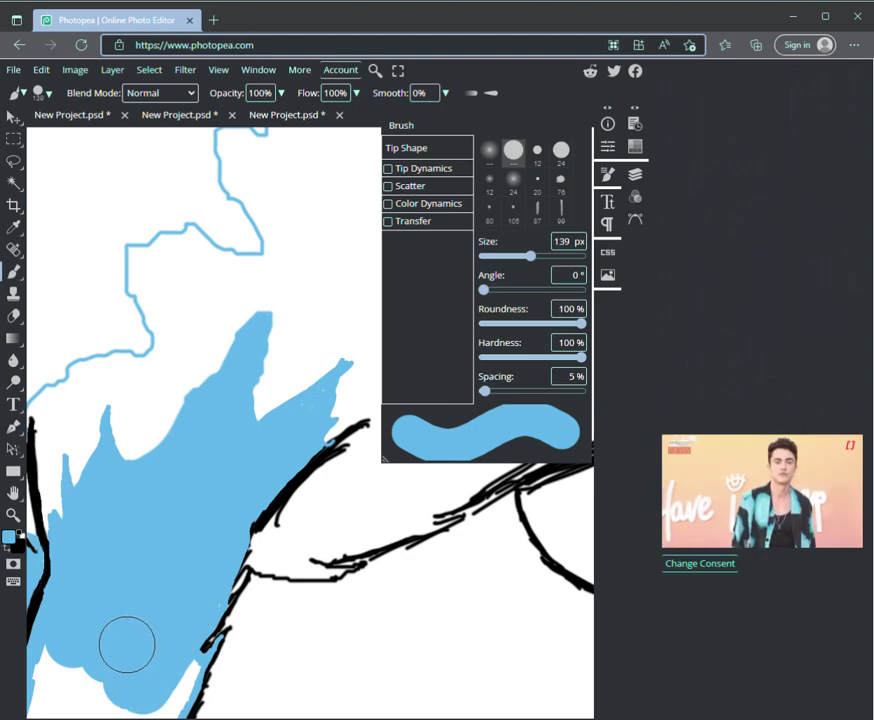
key("ctrl+z")
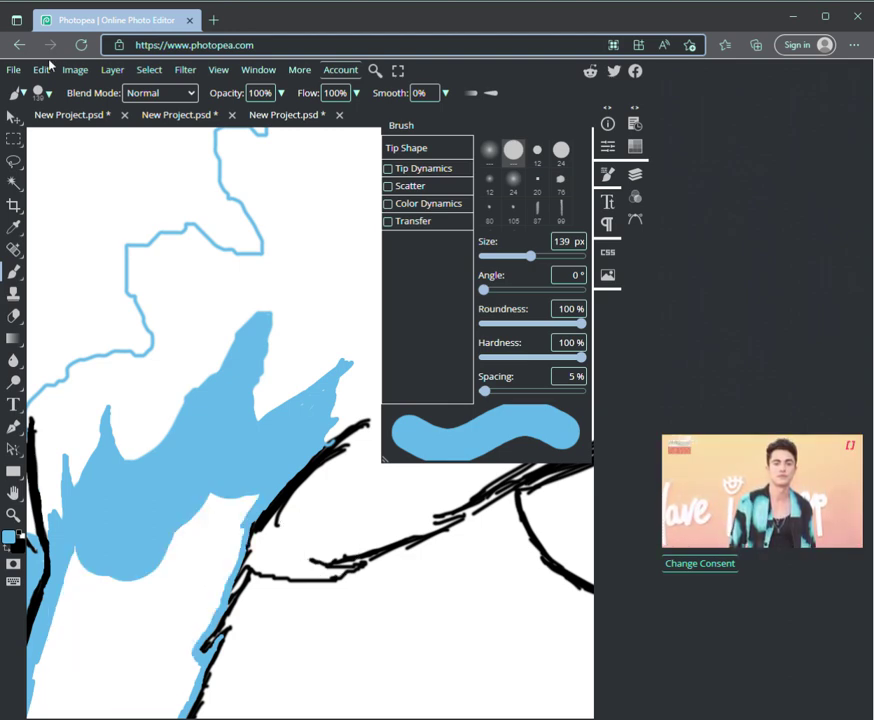
mouse_move(224, 506)
left_mouse_down()
mouse_move(245, 475)
mouse_move(146, 592)
mouse_move(117, 585)
mouse_move(92, 637)
mouse_move(84, 579)
mouse_move(117, 531)
mouse_move(151, 567)
mouse_move(185, 549)
mouse_move(197, 558)
mouse_move(218, 533)
mouse_move(209, 571)
mouse_move(197, 573)
mouse_move(217, 550)
mouse_move(203, 588)
mouse_move(192, 598)
mouse_move(191, 587)
mouse_move(145, 656)
mouse_move(79, 634)
mouse_move(51, 654)
mouse_move(53, 686)
mouse_move(92, 688)
mouse_move(136, 673)
mouse_move(164, 618)
left_mouse_up()
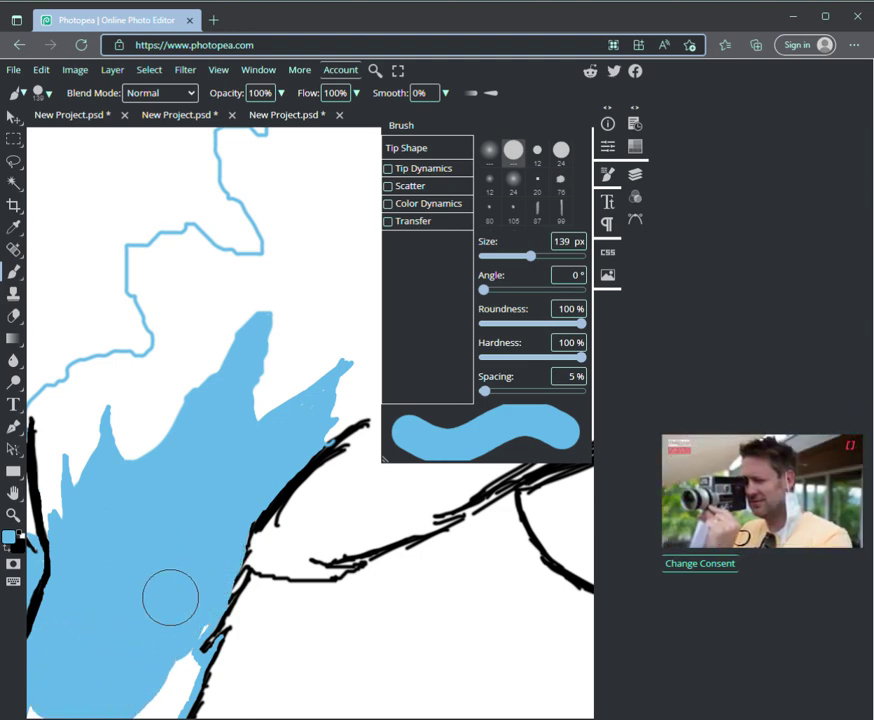
- Fill the remaining white area of the near front leg with blue, from below the shoulder down to the paw
key("space")
left_click_drag(29, 519, 133, 227)
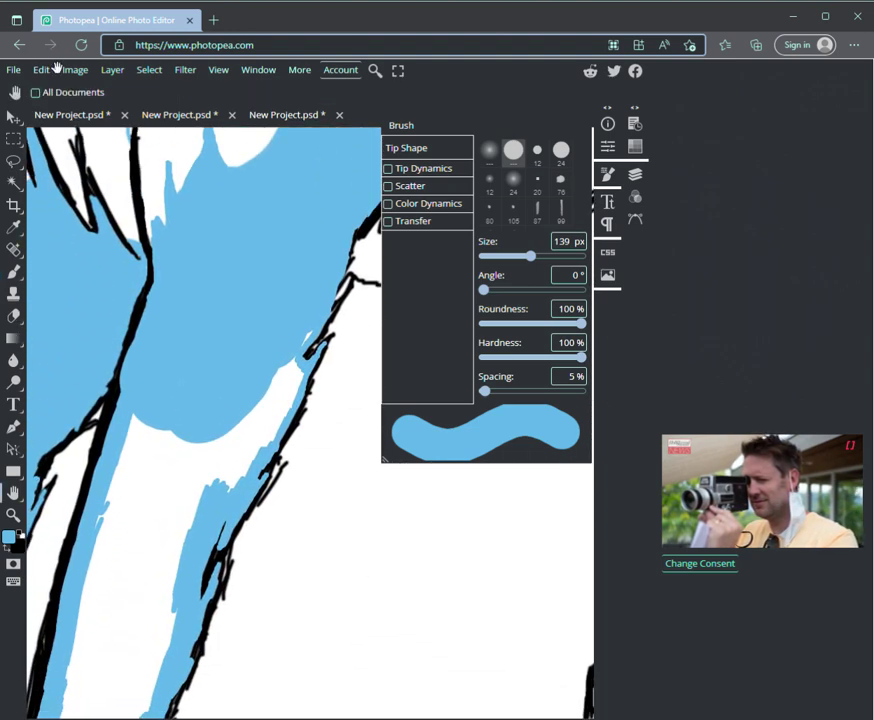
key("b")
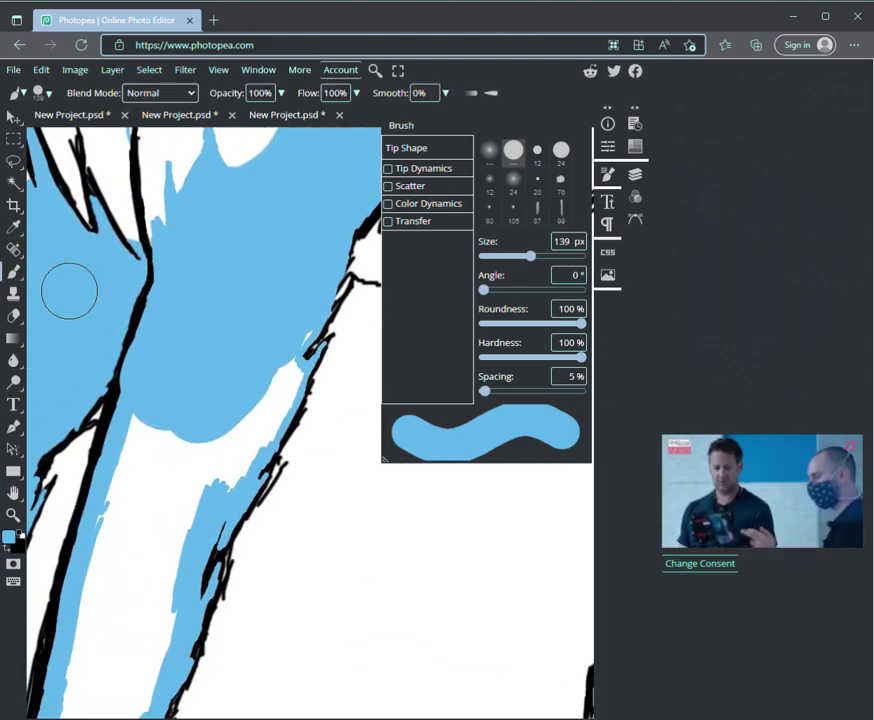
mouse_move(281, 330)
left_mouse_down()
mouse_move(263, 360)
mouse_move(275, 373)
mouse_move(257, 424)
mouse_move(215, 477)
mouse_move(177, 486)
mouse_move(158, 479)
mouse_move(172, 405)
mouse_move(131, 556)
mouse_move(136, 586)
mouse_move(144, 590)
mouse_move(182, 508)
mouse_move(157, 491)
mouse_move(130, 496)
mouse_move(118, 519)
mouse_move(110, 556)
mouse_move(117, 579)
mouse_move(145, 602)
mouse_move(94, 682)
mouse_move(95, 695)
mouse_move(120, 681)
mouse_move(125, 551)
left_mouse_up()
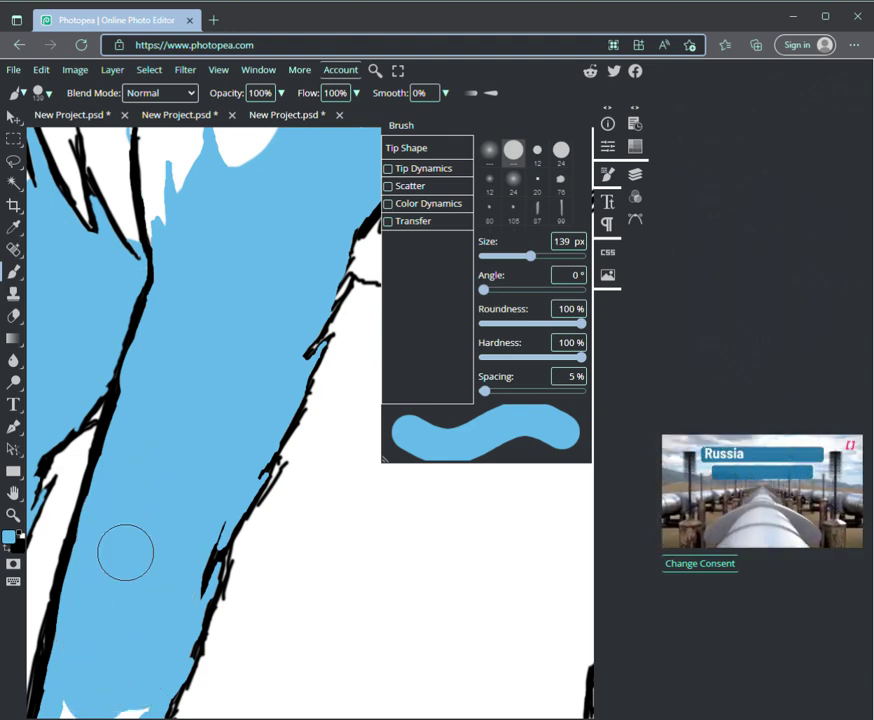
left_click(14, 493)
left_click_drag(110, 422, 198, 182)
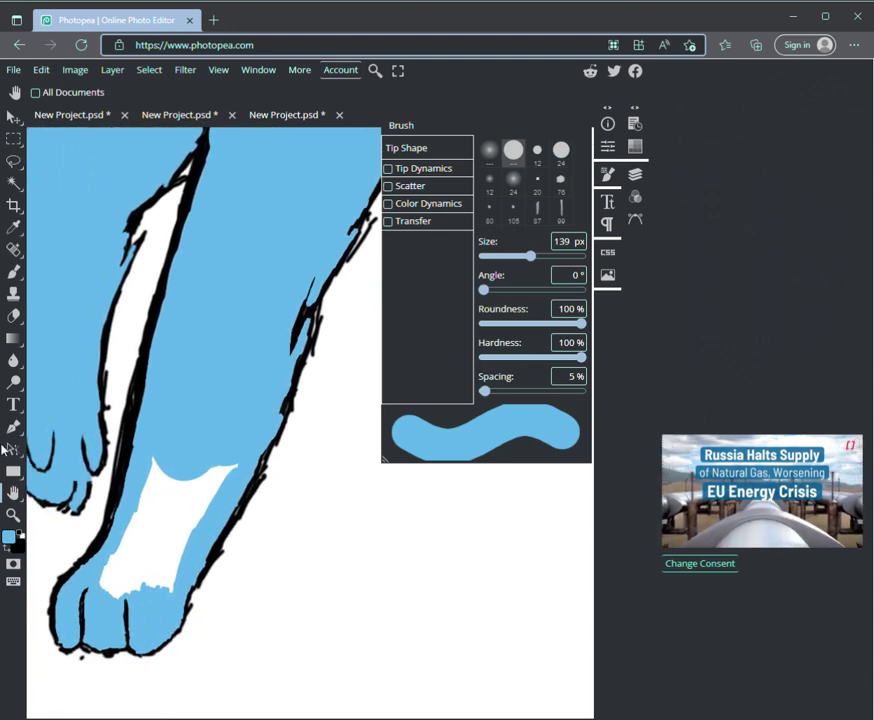
left_click(13, 271)
mouse_move(222, 298)
left_mouse_down()
mouse_move(209, 459)
mouse_move(173, 497)
mouse_move(183, 503)
mouse_move(160, 566)
mouse_move(138, 549)
mouse_move(117, 570)
mouse_move(120, 558)
left_mouse_up()
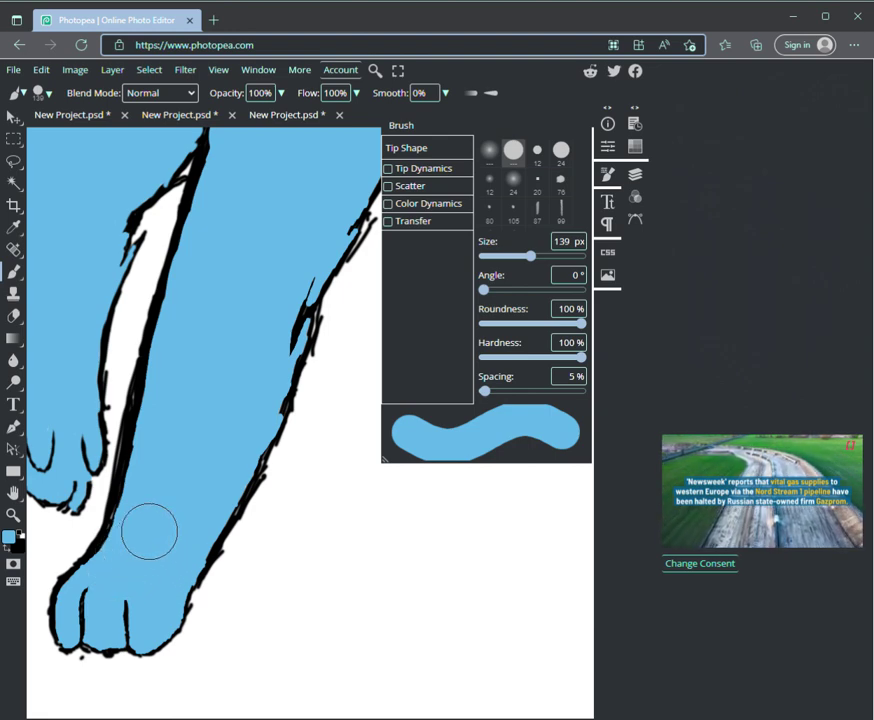
- Outline the rearmost toe of the near hind paw in blue at an 11 px brush size and fill it at 16 px
key("z")
left_click_drag(430, 610, 210, 610)
scroll(450, 600, "down", 2)
scroll(460, 600, "up", 4)
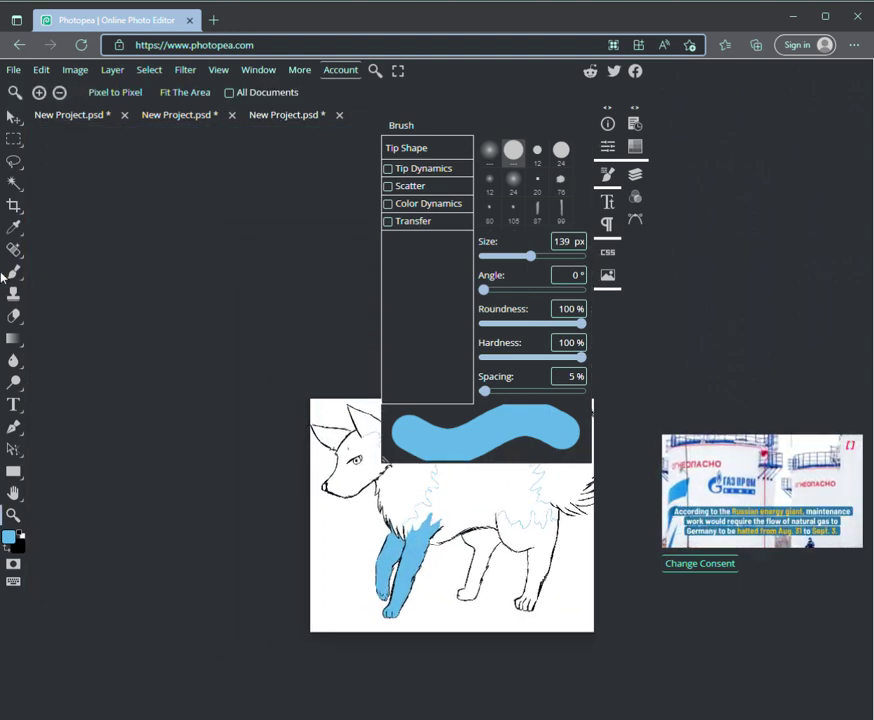
key("h")
left_click_drag(460, 540, 248, 535)
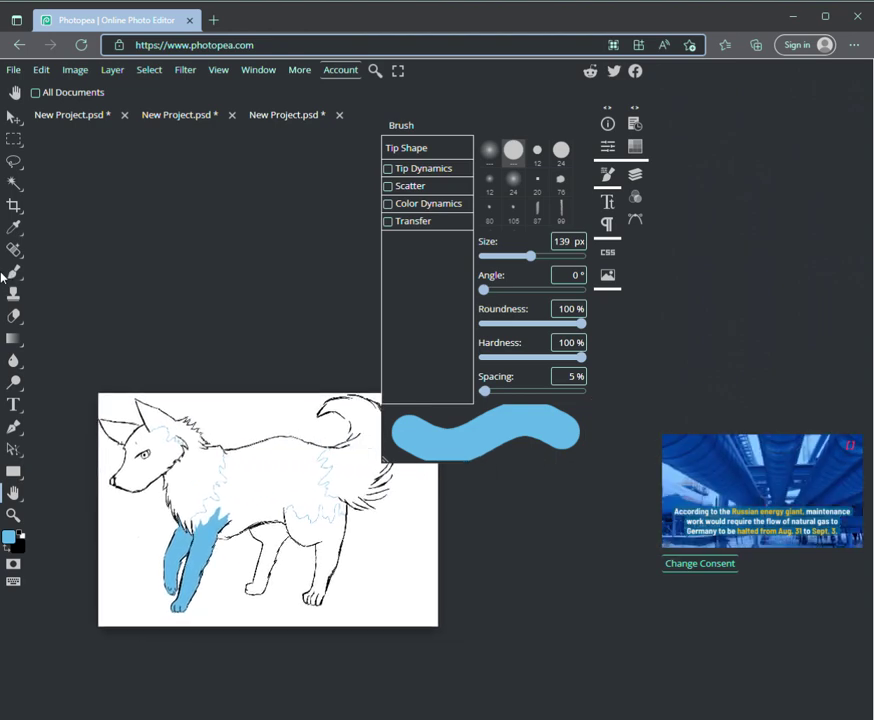
key("z")
scroll(6, 275, "up", 3)
scroll(4, 273, "up", 3)
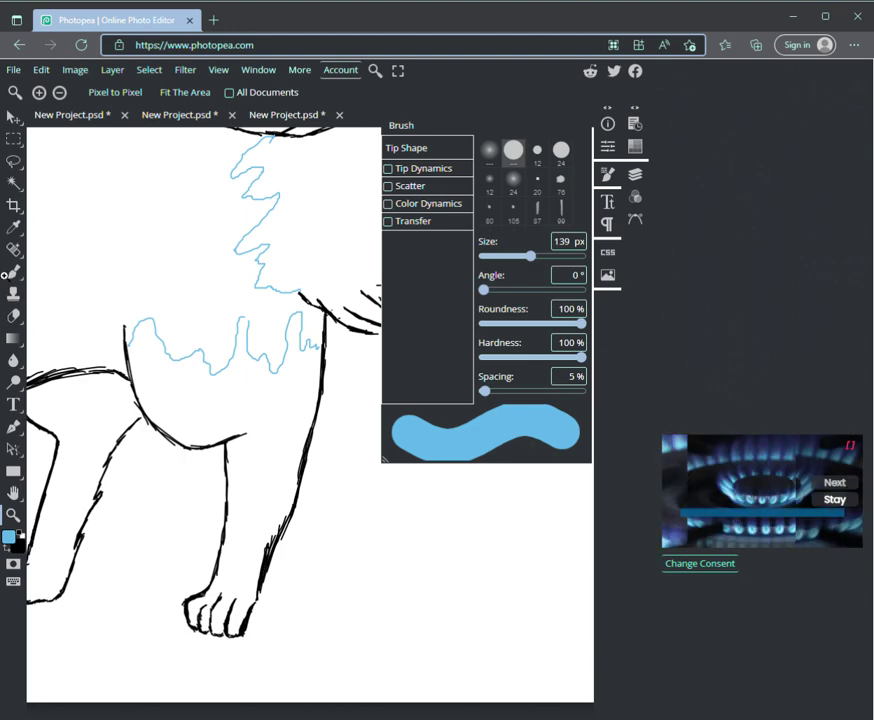
scroll(4, 273, "up", 3)
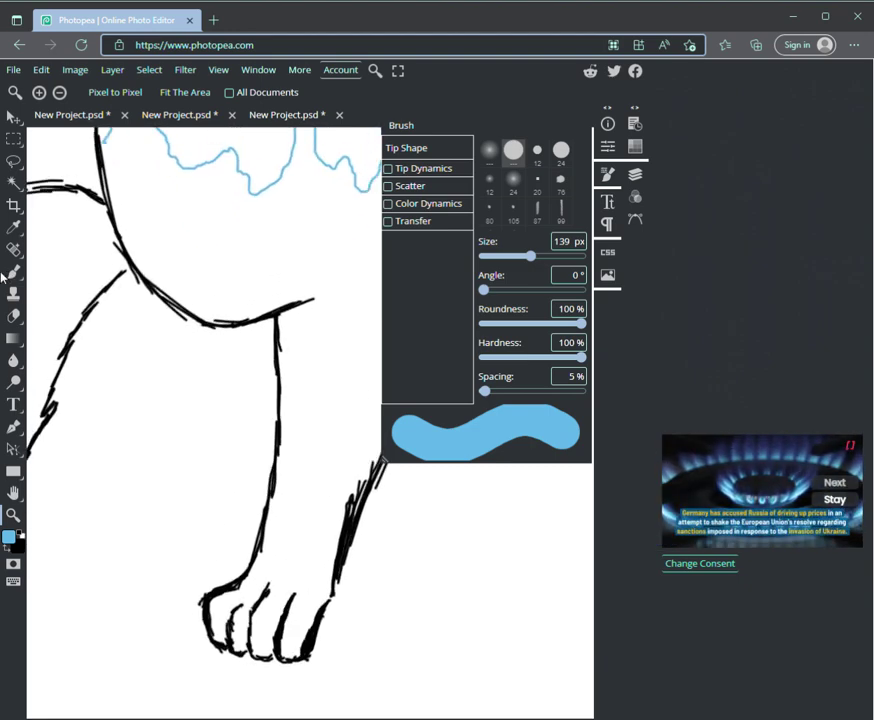
key("b")
key("bracketleft")
key("bracketleft")
key("bracketleft")
key("bracketleft")
key("bracketleft")
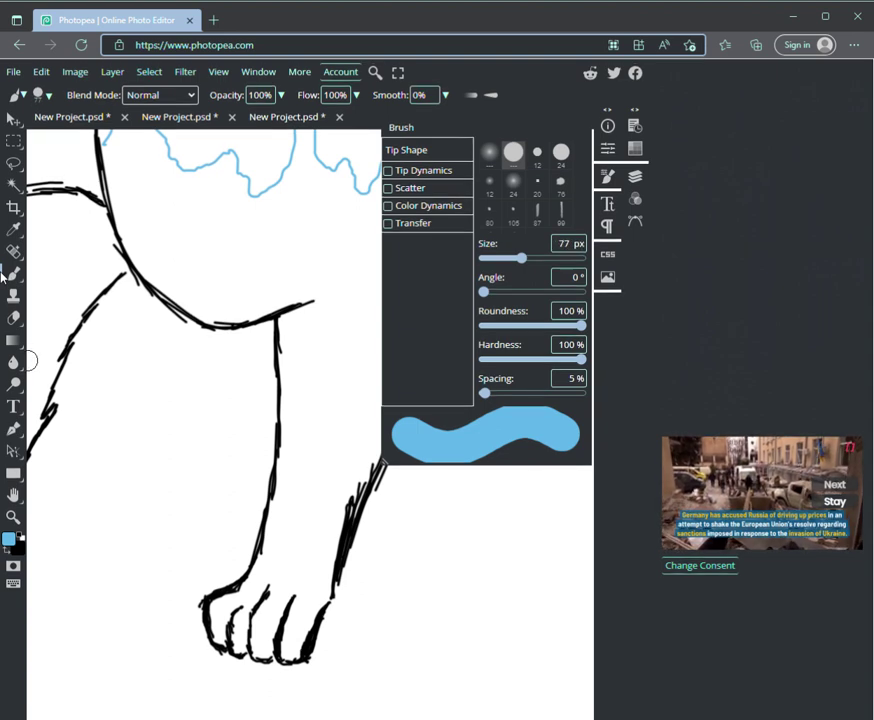
key("bracketleft")
key("bracketleft")
key("bracketleft")
key("bracketleft")
key("bracketleft")
key("bracketleft")
key("bracketleft")
key("bracketleft")
key("bracketleft")
key("bracketleft")
key("bracketleft")
key("bracketleft")
key("bracketright")
key("bracketright")
key("bracketright")
key("bracketright")
key("bracketright")
key("bracketright")
key("bracketright")
key("bracketright")
left_click_drag(288, 563, 298, 567)
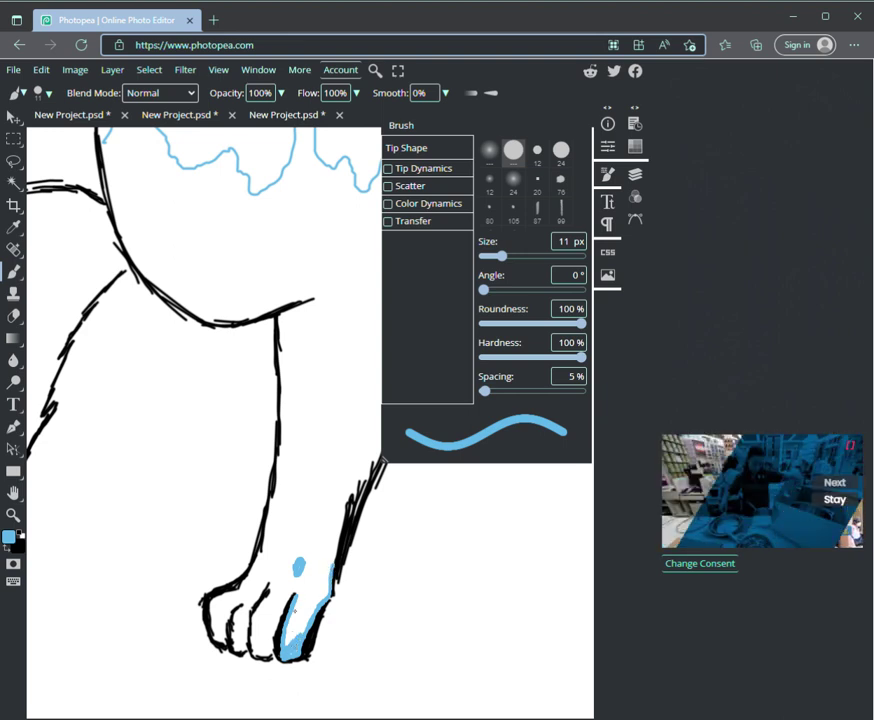
key("bracketright")
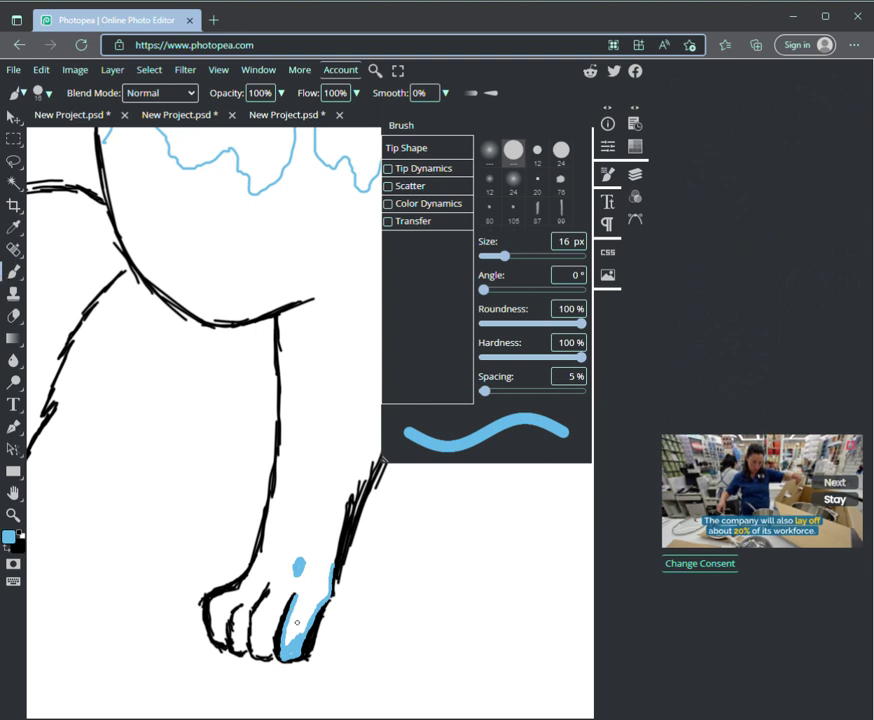
left_click_drag(290, 636, 308, 598)
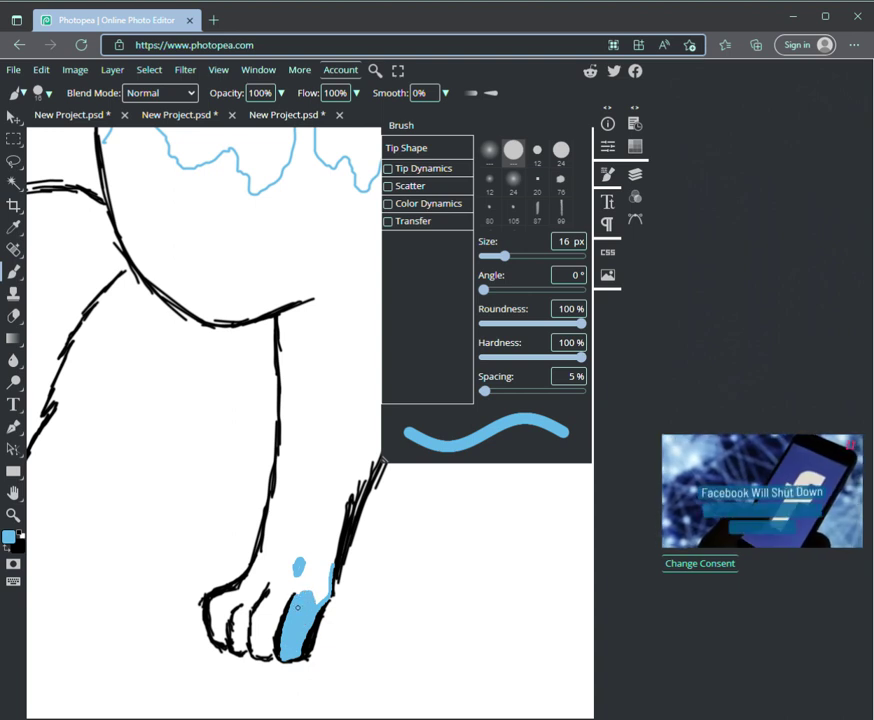
- Paint the other toes of the near hind paw blue, edging them with a 10 px brush and filling them at 28 px
key("bracketleft")
key("bracketleft")
key("bracketleft")
key("bracketleft")
key("bracketleft")
key("bracketleft")
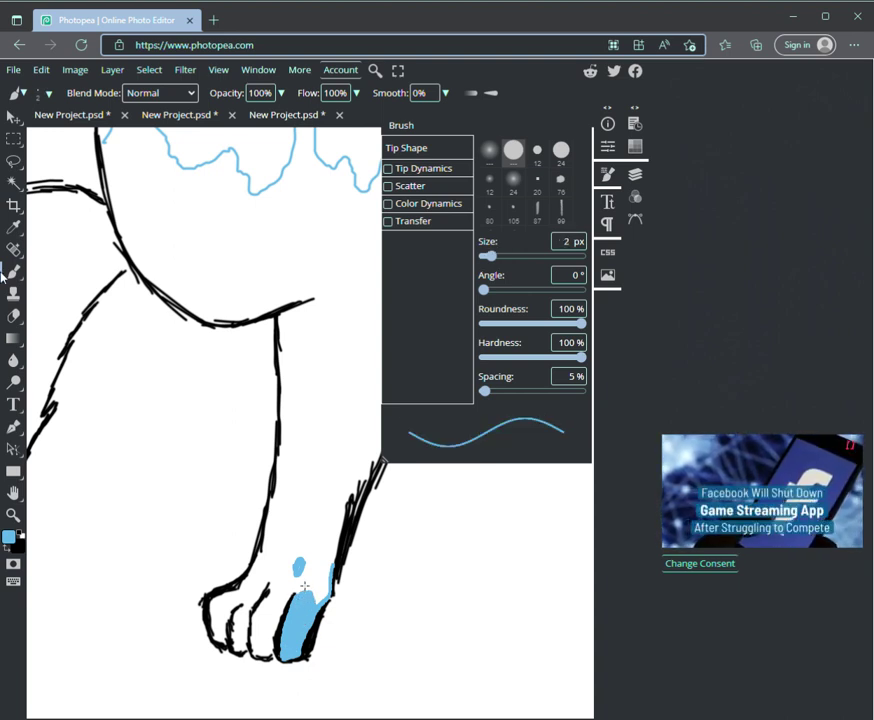
key("bracketright")
key("bracketright")
key("bracketright")
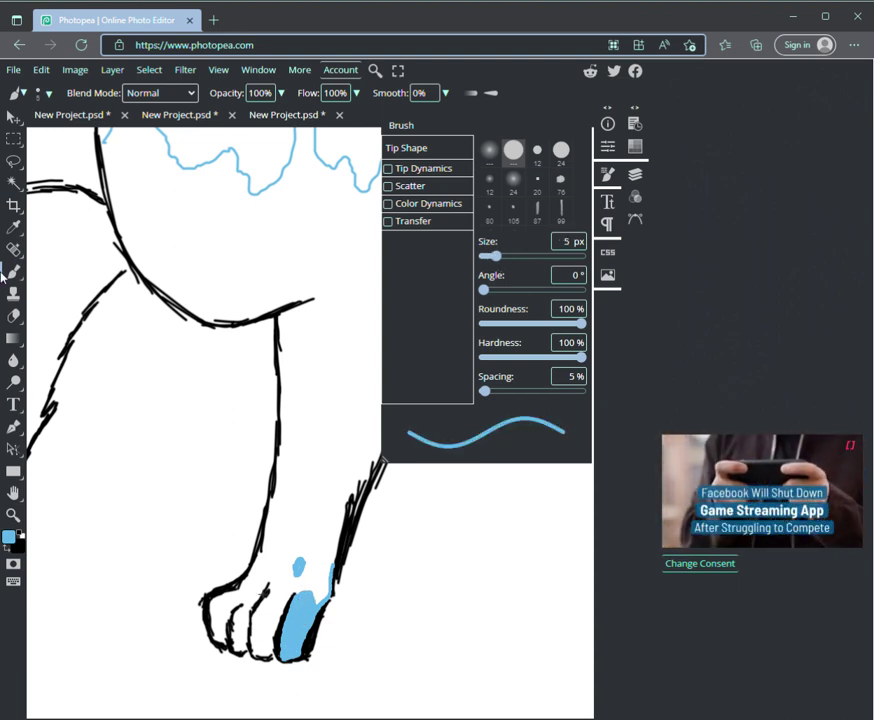
key("bracketright")
key("bracketright")
key("bracketright")
key("bracketright")
key("bracketright")
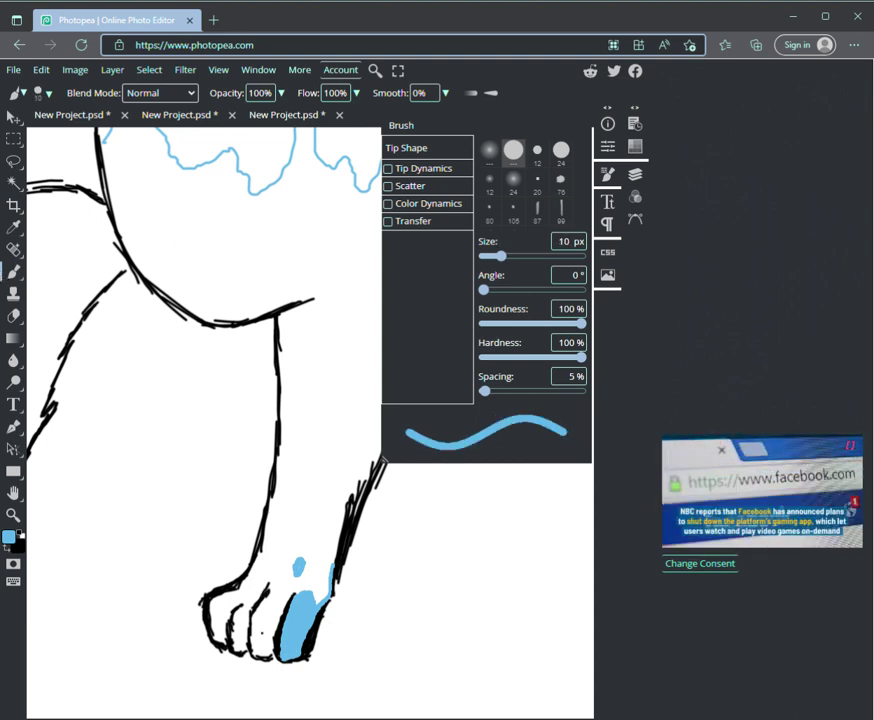
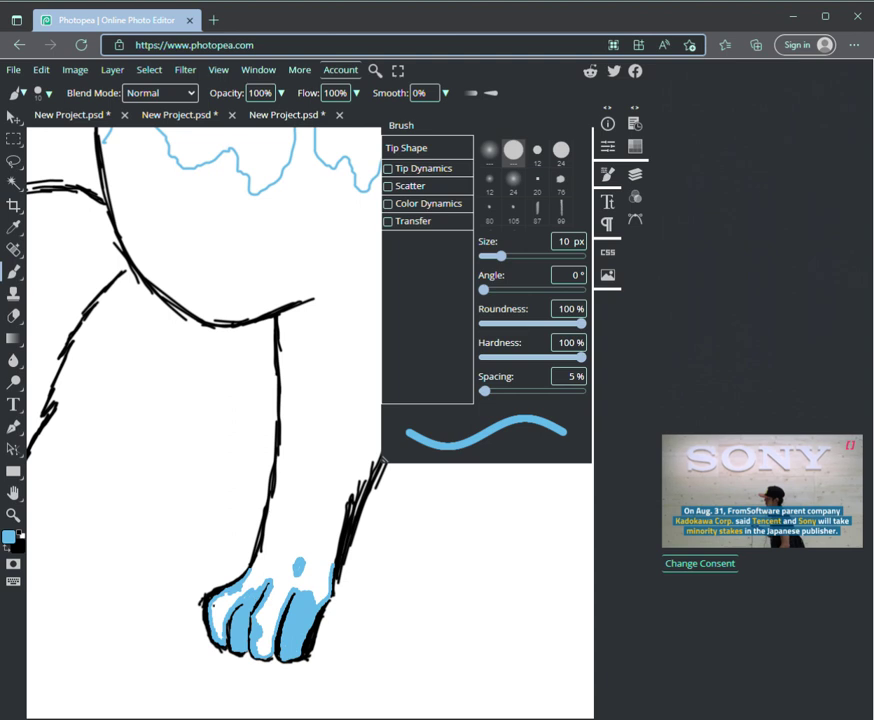
left_click(510, 256)
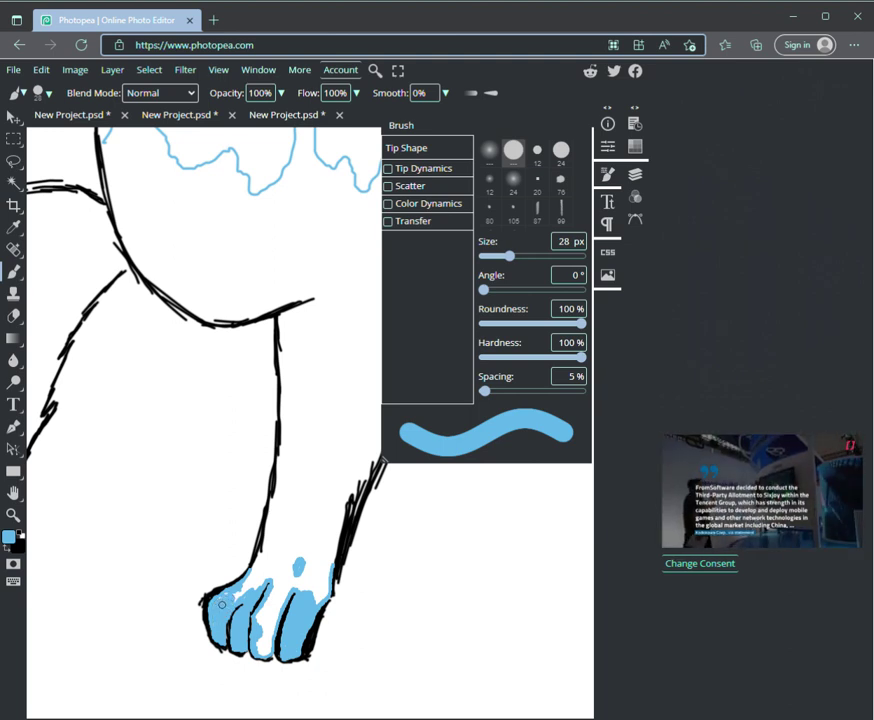
mouse_move(240, 593)
left_mouse_down()
mouse_move(256, 580)
mouse_move(252, 595)
mouse_move(267, 611)
mouse_move(287, 589)
mouse_move(255, 615)
mouse_move(262, 652)
mouse_move(277, 615)
left_mouse_up()
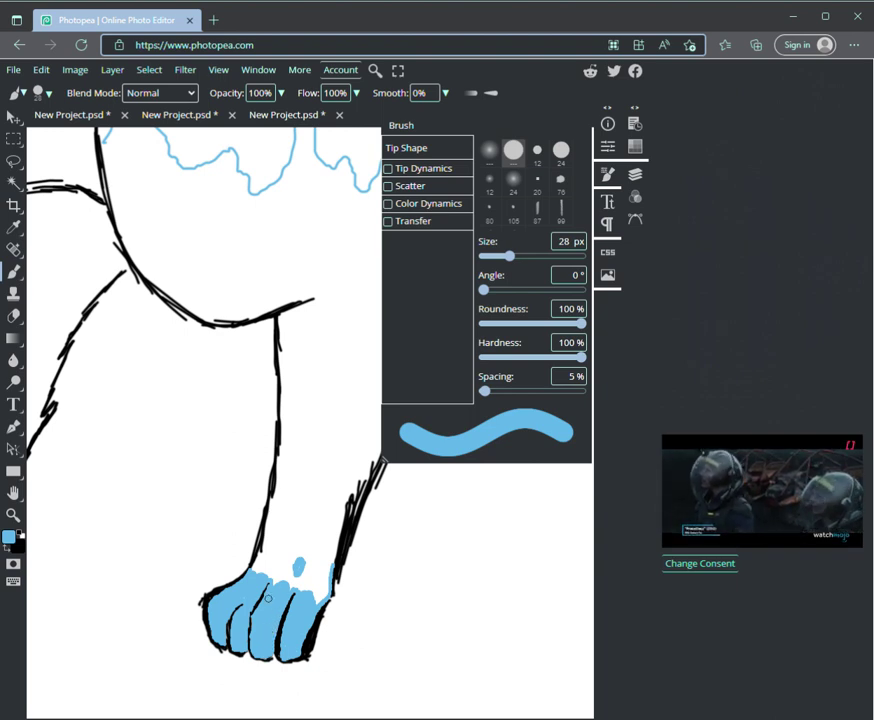
- Set the brush size to 9 px and paint a blue border along the near hind leg's front edge and lower back edge
key("bracketleft")
key("bracketleft")
key("bracketleft")
key("bracketleft")
key("bracketleft")
key("bracketleft")
key("bracketleft")
key("bracketleft")
key("bracketright")
key("bracketright")
key("bracketright")
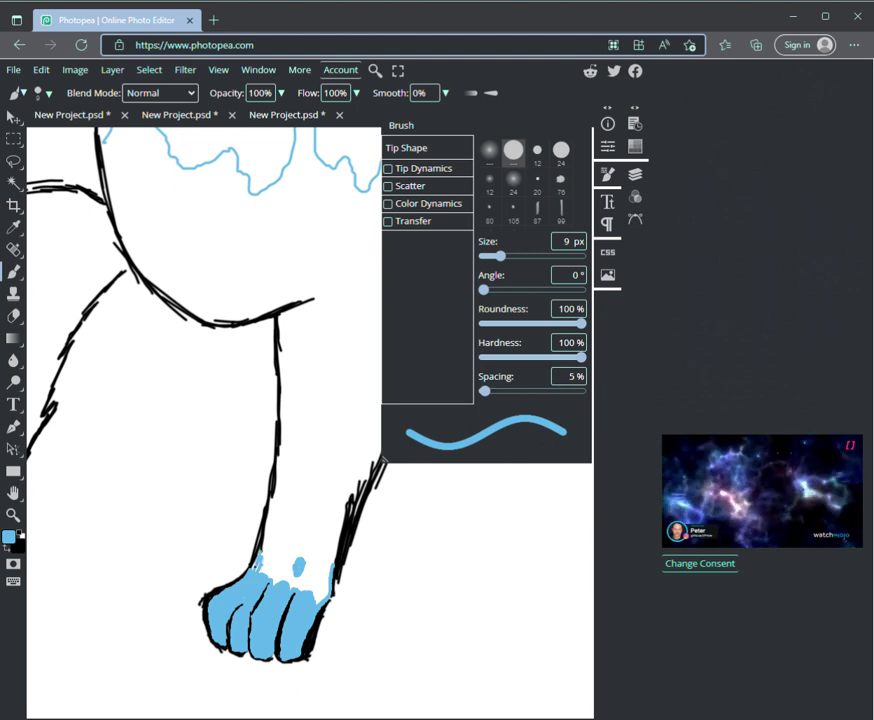
left_click_drag(272, 560, 276, 505)
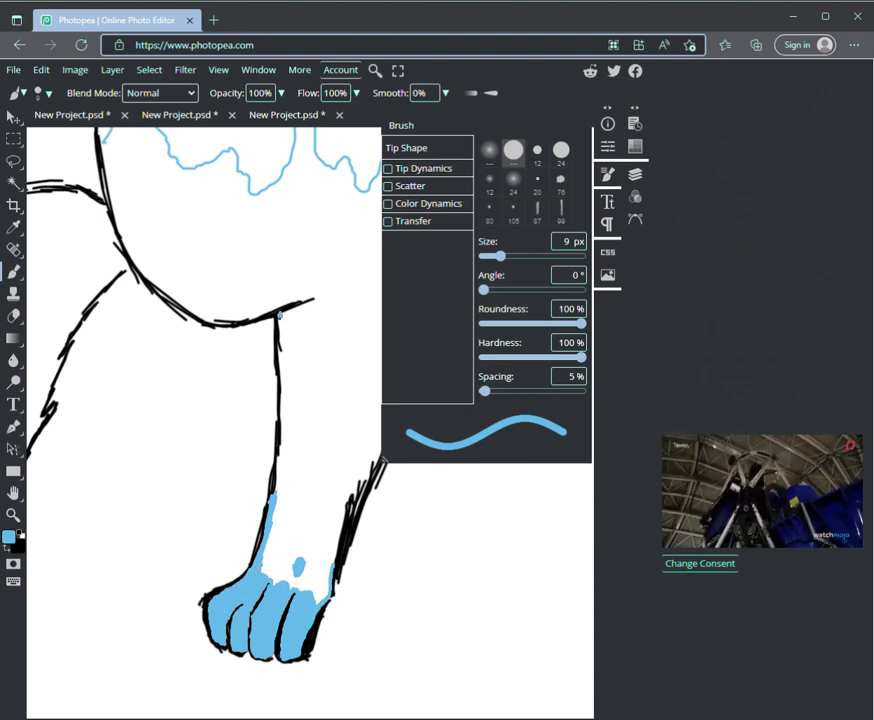
left_click_drag(279, 316, 282, 377)
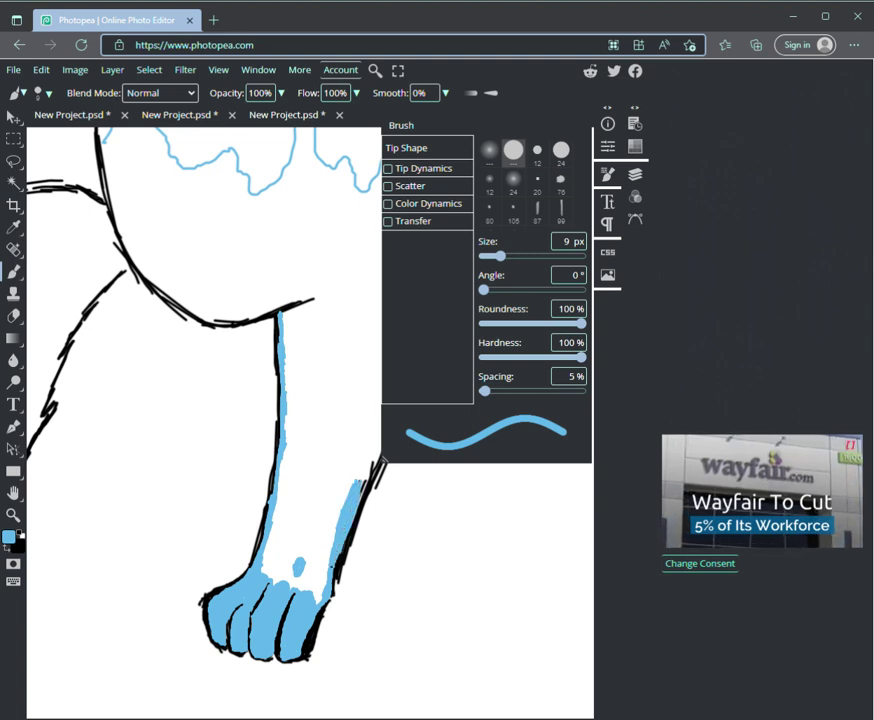
- Continue the blue border up the back of the near hind leg to the thigh marking and thicken the marking's rear end
key("space")
left_click_drag(116, 244, 9, 278)
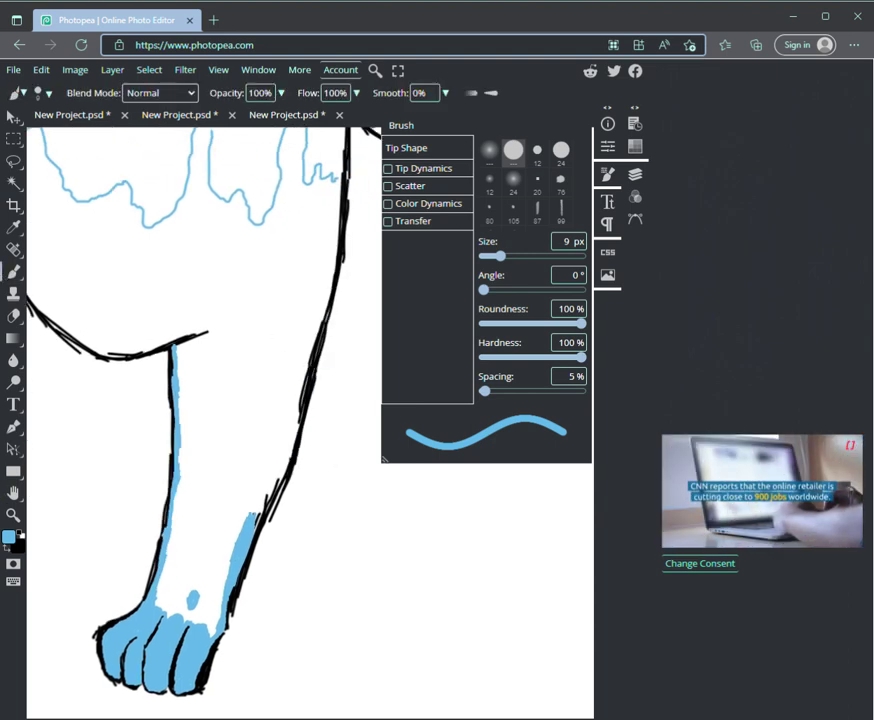
left_click_drag(254, 518, 276, 484)
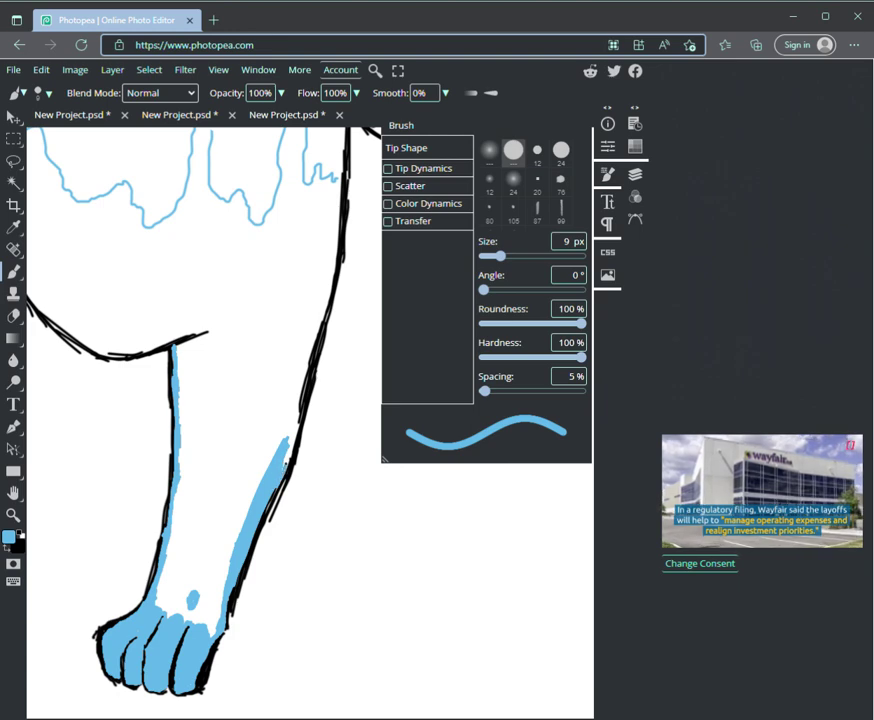
left_click_drag(290, 458, 294, 426)
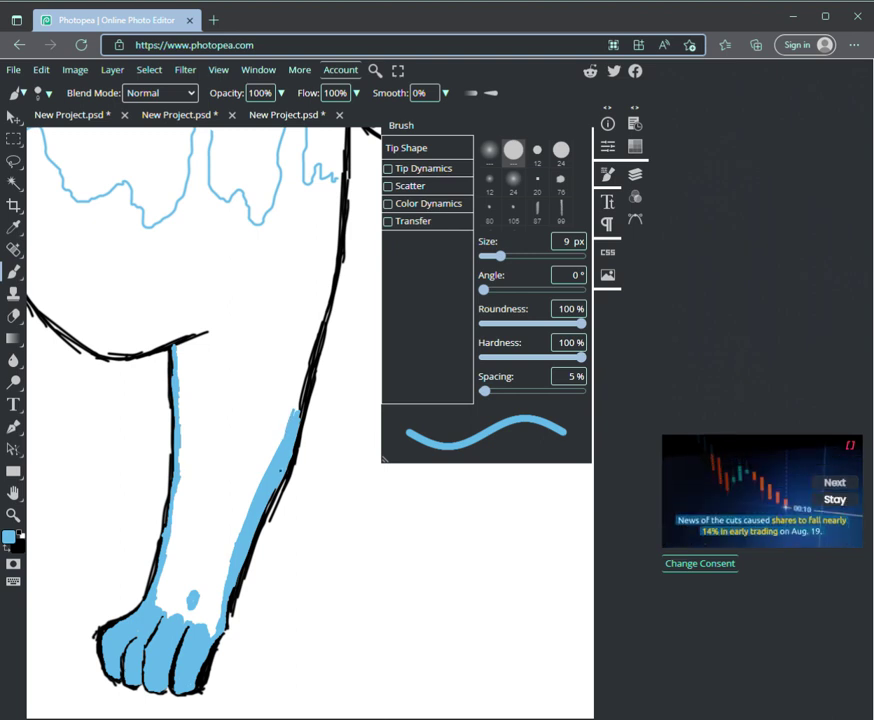
mouse_move(297, 375)
left_mouse_down()
mouse_move(299, 359)
mouse_move(293, 418)
left_mouse_up()
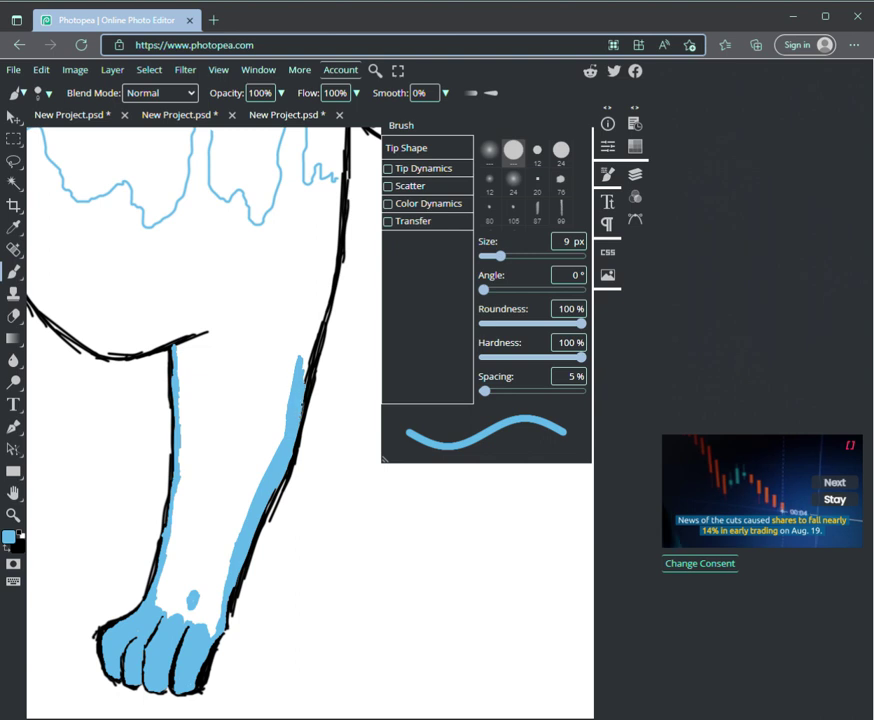
left_click_drag(305, 366, 320, 296)
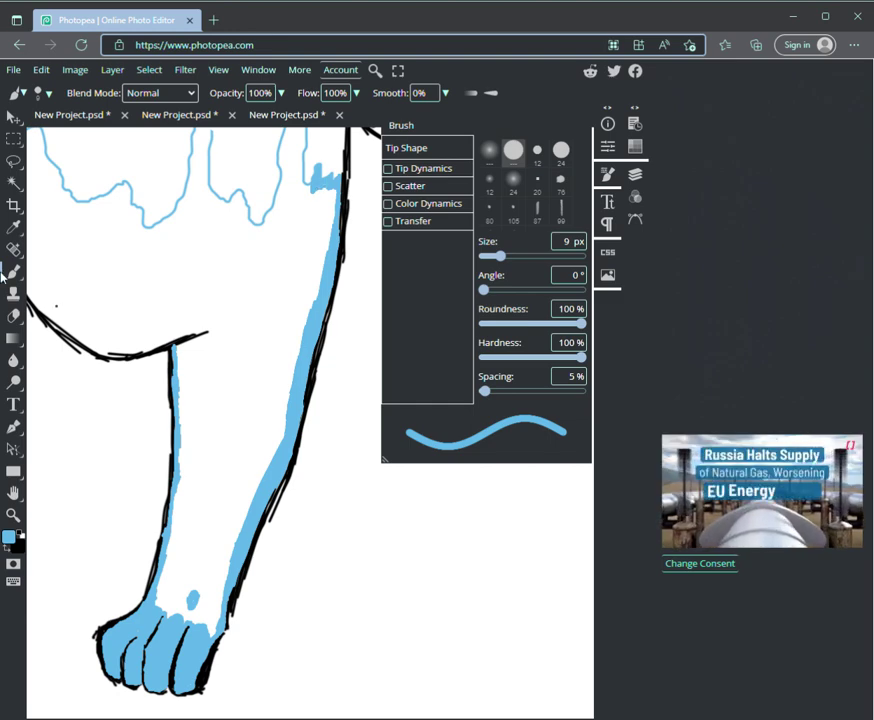
- Thicken the rear half of the thigh marking's jagged outline in blue and give its two tall tufts pointed tips
key("space")
mouse_move(200, 400)
left_mouse_down()
mouse_move(233, 515)
mouse_move(216, 547)
left_mouse_up()
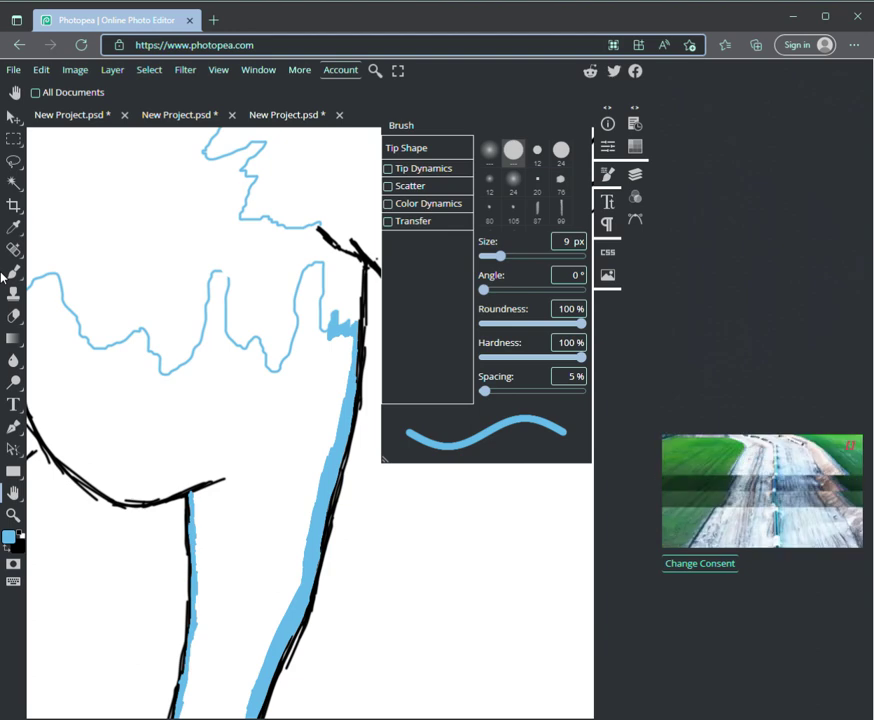
left_click(4, 275)
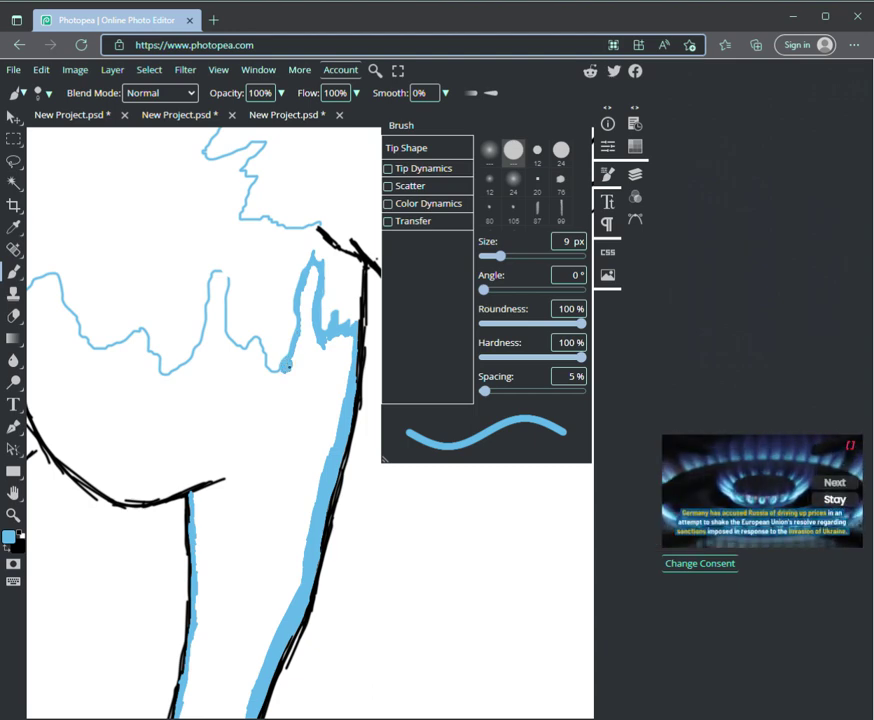
mouse_move(219, 271)
left_mouse_down()
mouse_move(212, 272)
mouse_move(226, 300)
mouse_move(216, 279)
mouse_move(217, 312)
mouse_move(219, 284)
mouse_move(221, 296)
left_mouse_up()
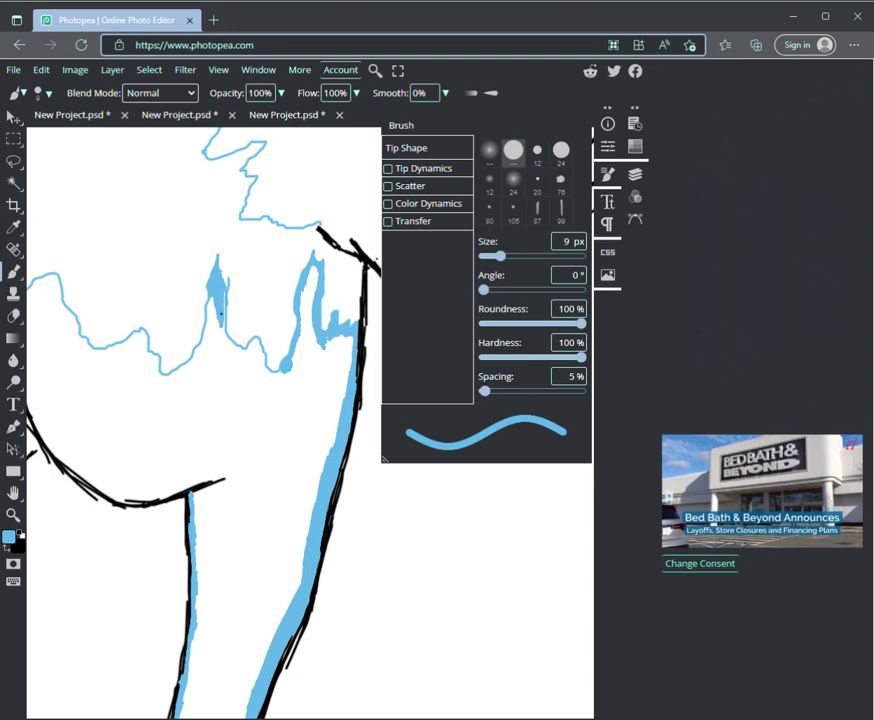
left_click_drag(221, 284, 209, 320)
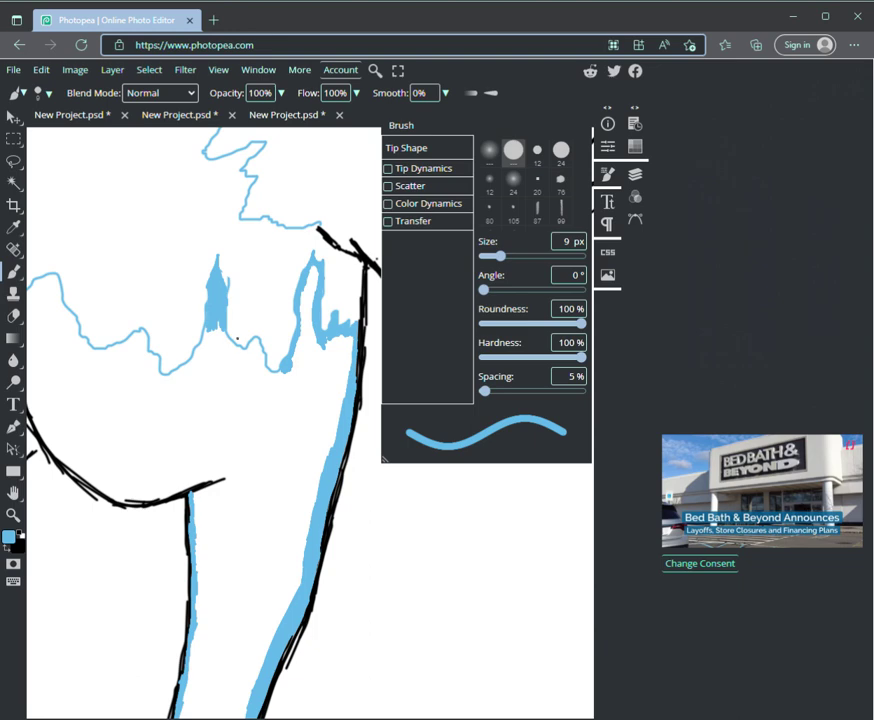
left_click_drag(250, 354, 256, 340)
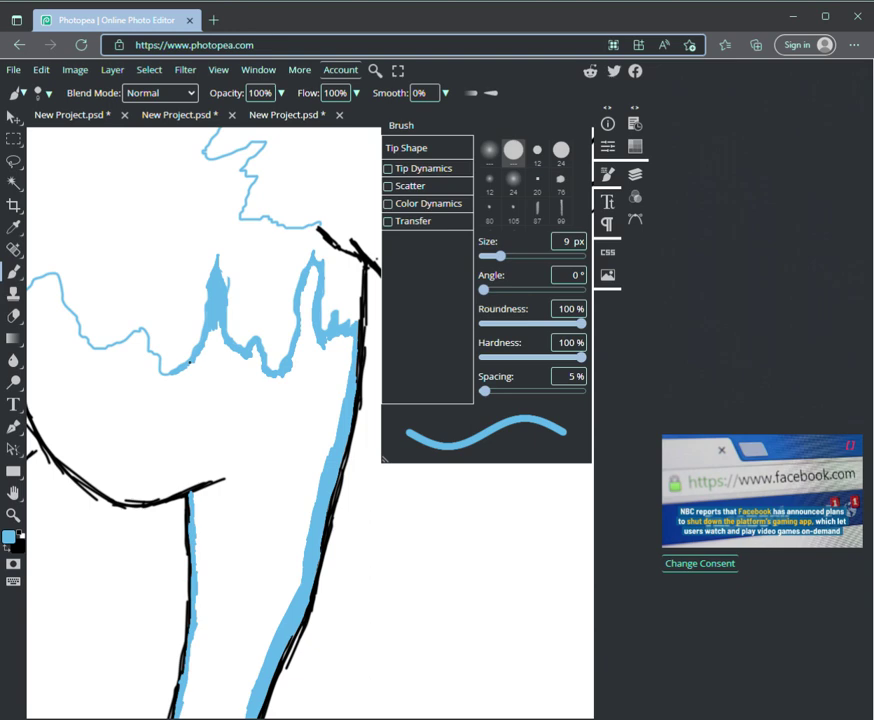
- Draw a taller jagged blue fur outline above the thigh marking, from the thigh's front line across to the thickened rear outline
key("space")
left_click_drag(190, 362, 257, 396)
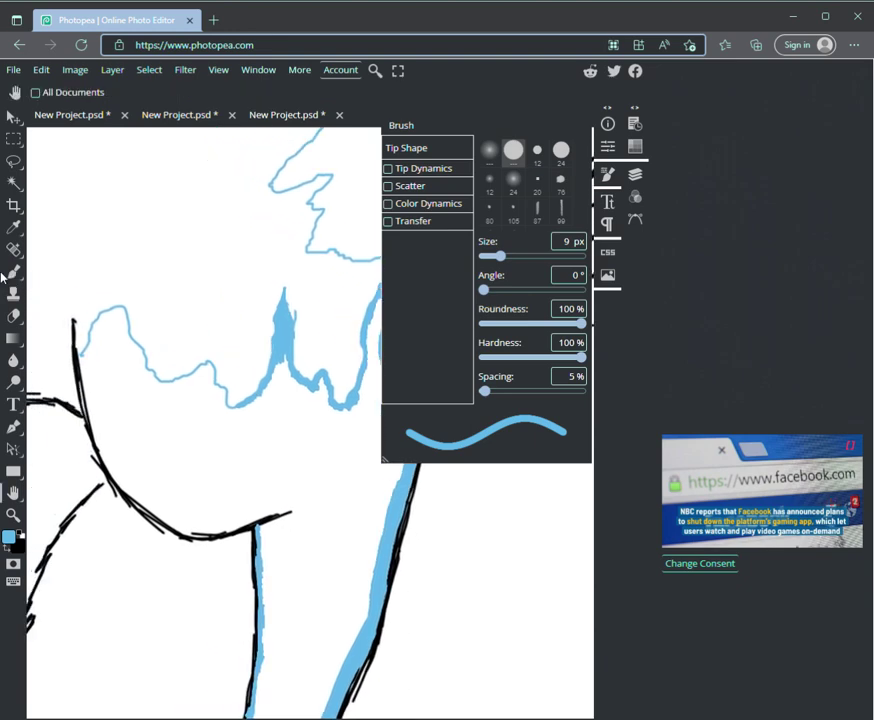
key("b")
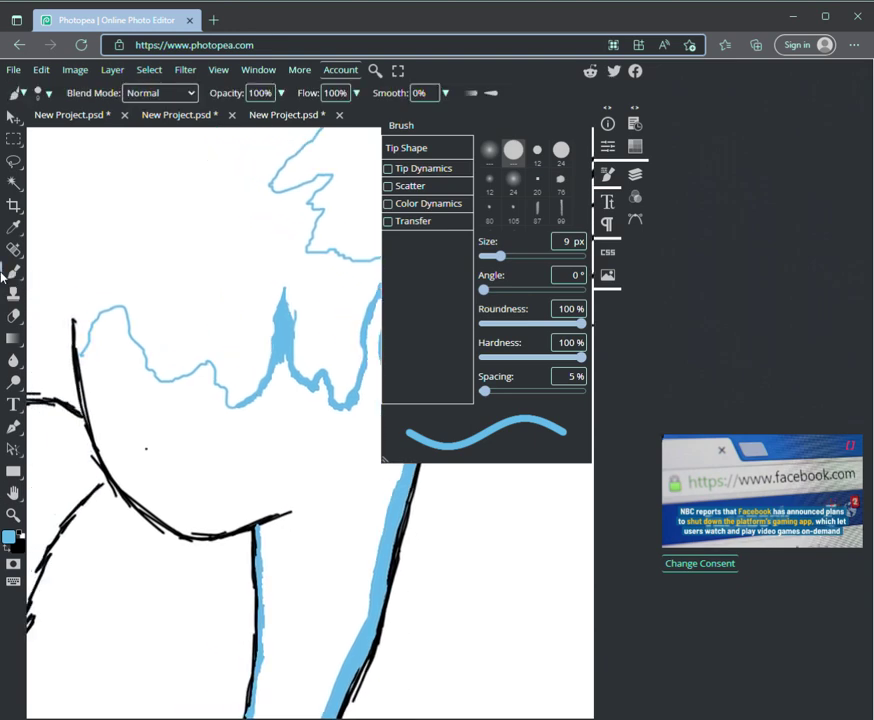
mouse_move(79, 343)
left_mouse_down()
mouse_move(82, 288)
mouse_move(98, 347)
mouse_move(106, 300)
mouse_move(143, 254)
mouse_move(148, 288)
mouse_move(189, 260)
mouse_move(203, 277)
mouse_move(224, 278)
mouse_move(212, 229)
mouse_move(245, 254)
mouse_move(264, 292)
mouse_move(289, 283)
mouse_move(290, 266)
mouse_move(309, 299)
mouse_move(318, 348)
mouse_move(321, 320)
mouse_move(348, 355)
mouse_move(352, 395)
left_mouse_up()
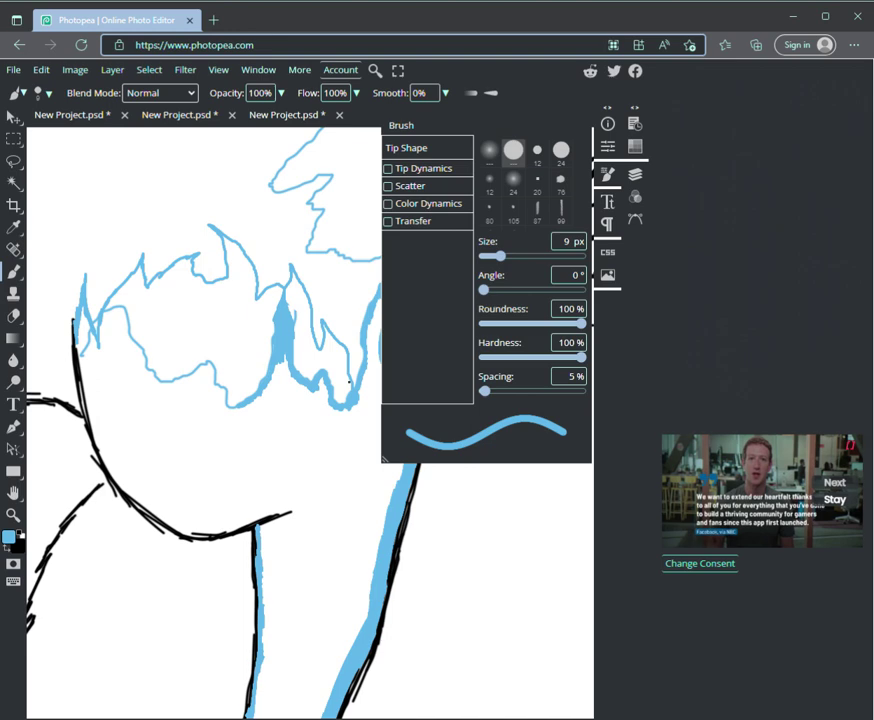
- Thicken the jagged outline above the thigh marking and paint a blue border along the thigh's front line and underside
mouse_move(342, 338)
left_mouse_down()
mouse_move(326, 286)
mouse_move(363, 310)
left_mouse_up()
left_click_drag(77, 326, 101, 454)
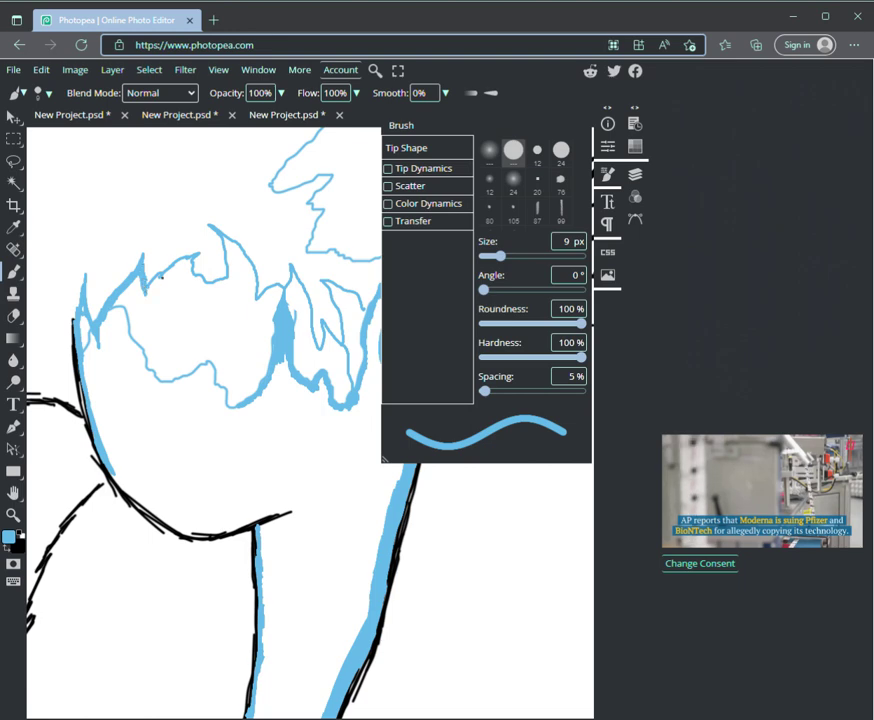
left_click_drag(158, 278, 185, 262)
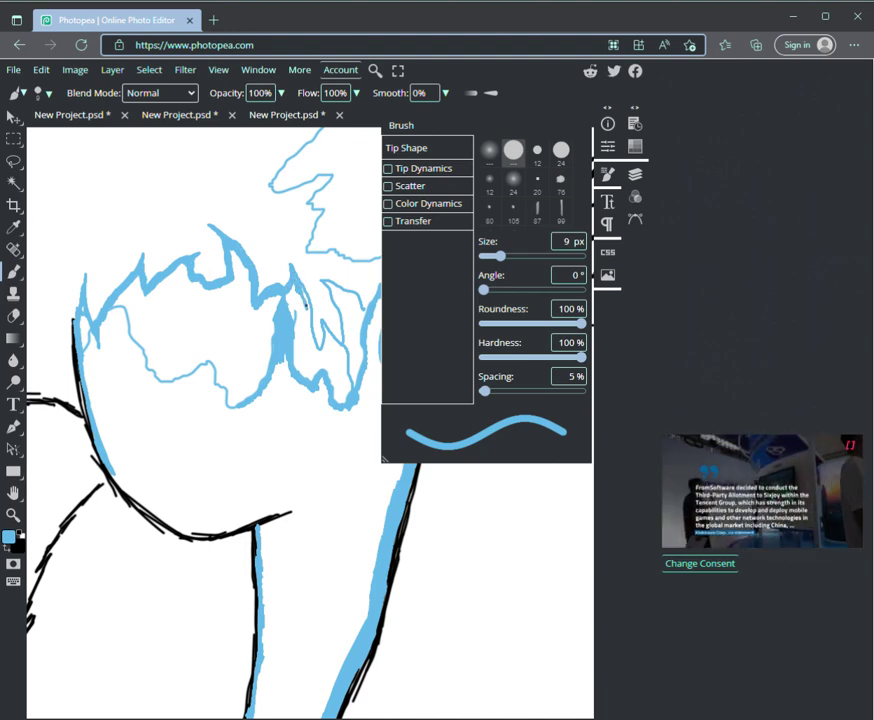
mouse_move(308, 311)
left_mouse_down()
mouse_move(316, 354)
mouse_move(310, 333)
left_mouse_up()
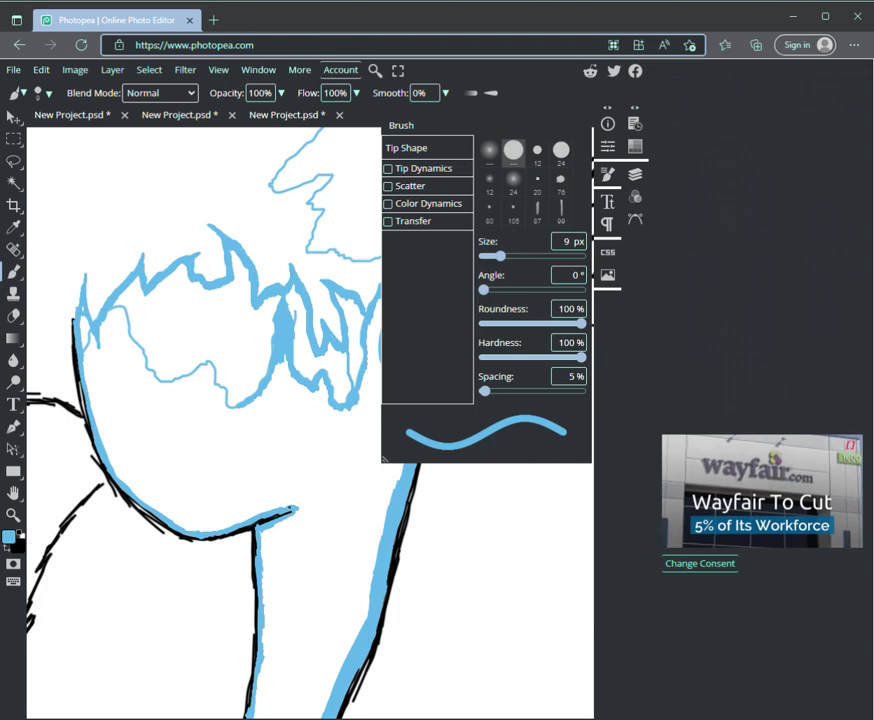
- Set the brush size to 81 px and fill the middle of the thigh and the top of the near hind leg in blue
key("bracketright")
key("bracketright")
key("bracketright")
key("bracketright")
key("bracketright")
key("bracketright")
key("bracketright")
key("bracketright")
key("bracketright")
key("bracketright")
key("bracketright")
key("bracketright")
mouse_move(166, 402)
left_mouse_down()
mouse_move(160, 396)
mouse_move(181, 380)
mouse_move(140, 400)
mouse_move(191, 388)
mouse_move(180, 423)
mouse_move(220, 412)
mouse_move(193, 419)
left_mouse_up()
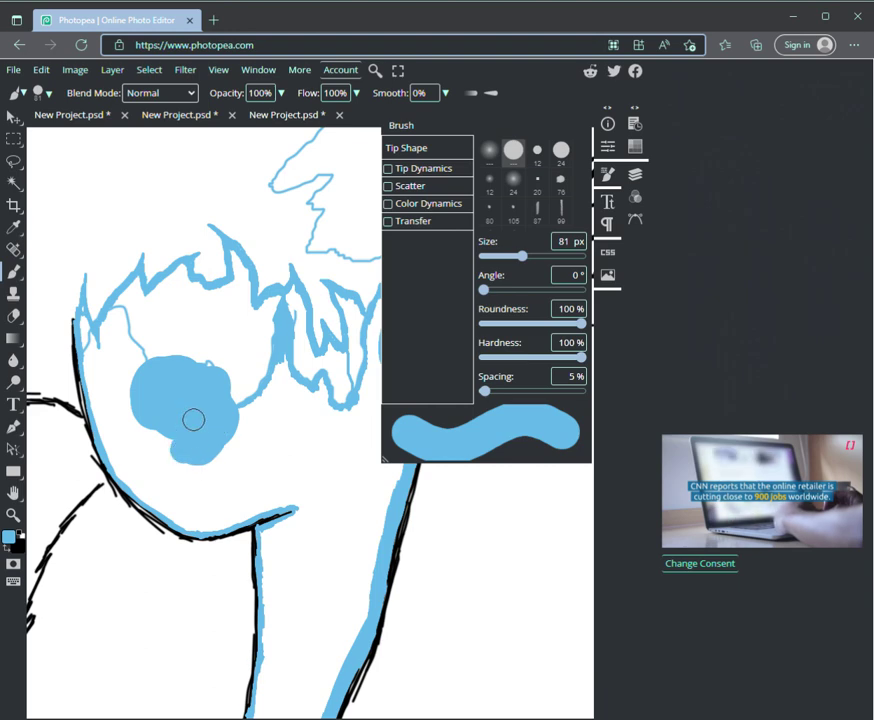
key("F7")
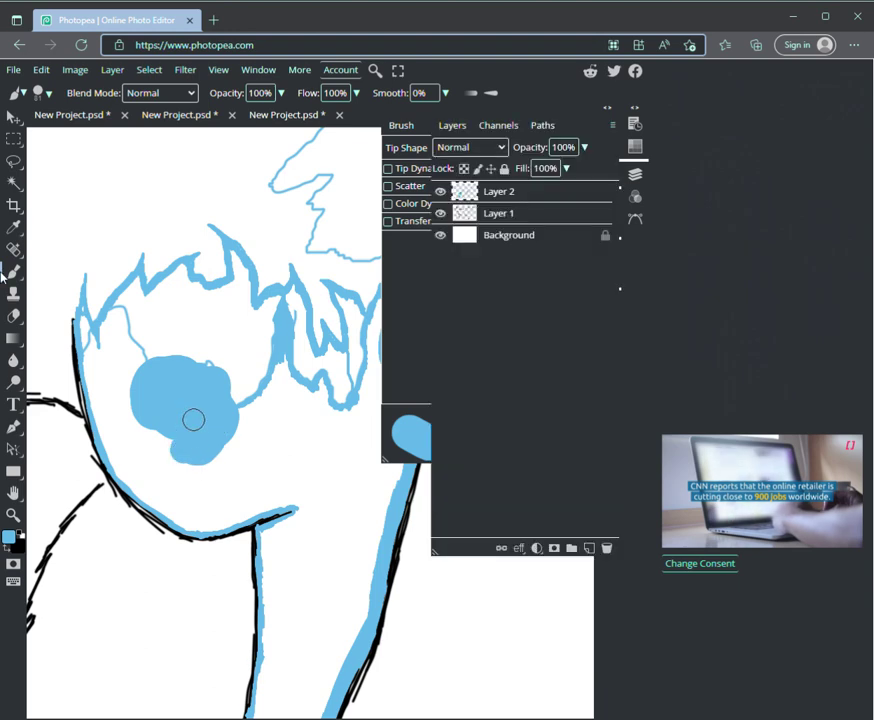
key("F7")
mouse_move(193, 419)
left_mouse_down()
mouse_move(167, 465)
mouse_move(204, 376)
mouse_move(217, 385)
mouse_move(222, 347)
mouse_move(231, 383)
mouse_move(235, 367)
mouse_move(247, 389)
mouse_move(177, 486)
mouse_move(248, 449)
mouse_move(258, 421)
mouse_move(282, 415)
mouse_move(288, 473)
mouse_move(308, 473)
mouse_move(323, 494)
mouse_move(338, 533)
mouse_move(335, 564)
mouse_move(349, 586)
mouse_move(358, 579)
mouse_move(317, 474)
mouse_move(272, 499)
left_mouse_up()
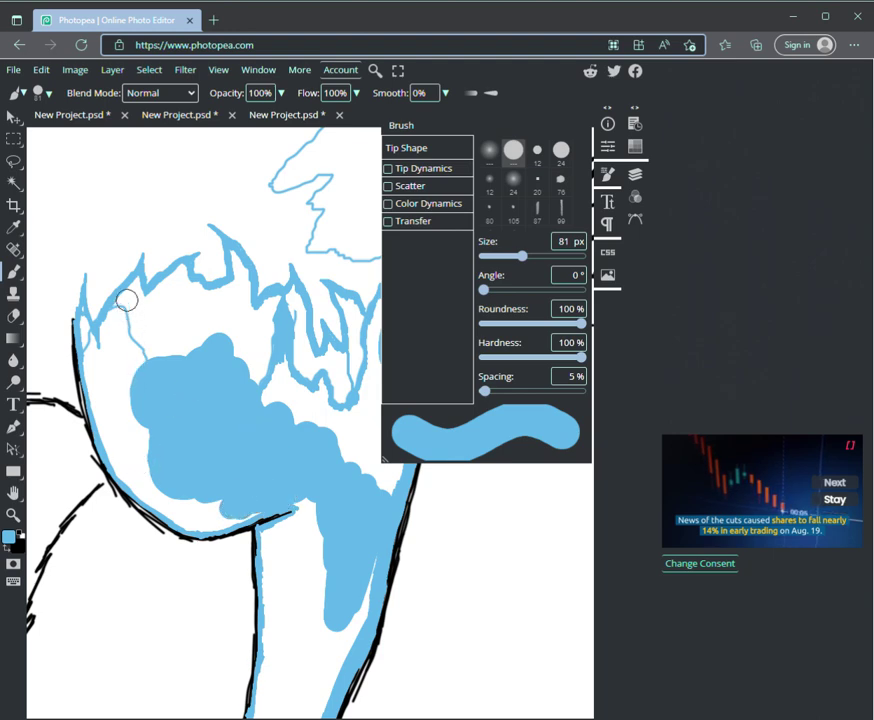
- Fill the rest of the thigh in blue, up into the fur tufts and out to its front and lower edges
mouse_move(135, 287)
left_mouse_down()
mouse_move(118, 327)
mouse_move(142, 319)
mouse_move(148, 365)
mouse_move(162, 371)
mouse_move(190, 323)
mouse_move(193, 342)
mouse_move(225, 345)
mouse_move(244, 334)
mouse_move(246, 380)
mouse_move(258, 386)
mouse_move(238, 361)
mouse_move(273, 367)
mouse_move(280, 384)
mouse_move(265, 378)
mouse_move(271, 404)
mouse_move(280, 387)
mouse_move(288, 410)
mouse_move(317, 393)
mouse_move(315, 385)
mouse_move(341, 466)
mouse_move(359, 429)
mouse_move(339, 410)
mouse_move(347, 379)
mouse_move(302, 387)
mouse_move(320, 349)
mouse_move(333, 368)
mouse_move(332, 354)
mouse_move(287, 355)
mouse_move(293, 300)
mouse_move(297, 377)
mouse_move(302, 365)
mouse_move(339, 349)
left_mouse_up()
mouse_move(174, 322)
left_mouse_down()
mouse_move(151, 301)
mouse_move(146, 312)
mouse_move(176, 287)
mouse_move(199, 314)
left_mouse_up()
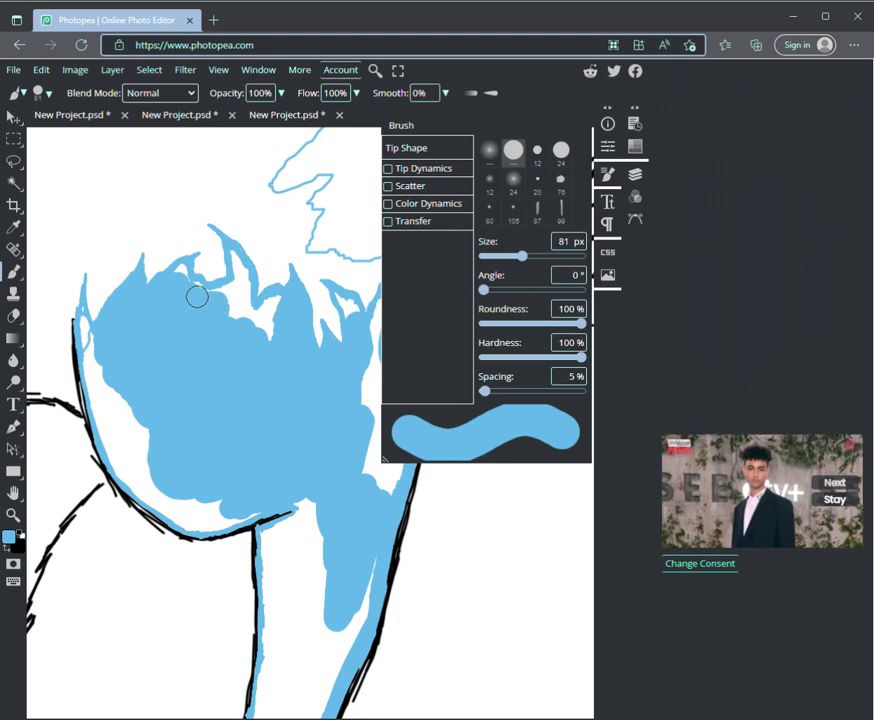
mouse_move(241, 286)
left_mouse_down()
mouse_move(243, 318)
mouse_move(245, 309)
mouse_move(259, 323)
mouse_move(282, 302)
mouse_move(277, 338)
left_mouse_up()
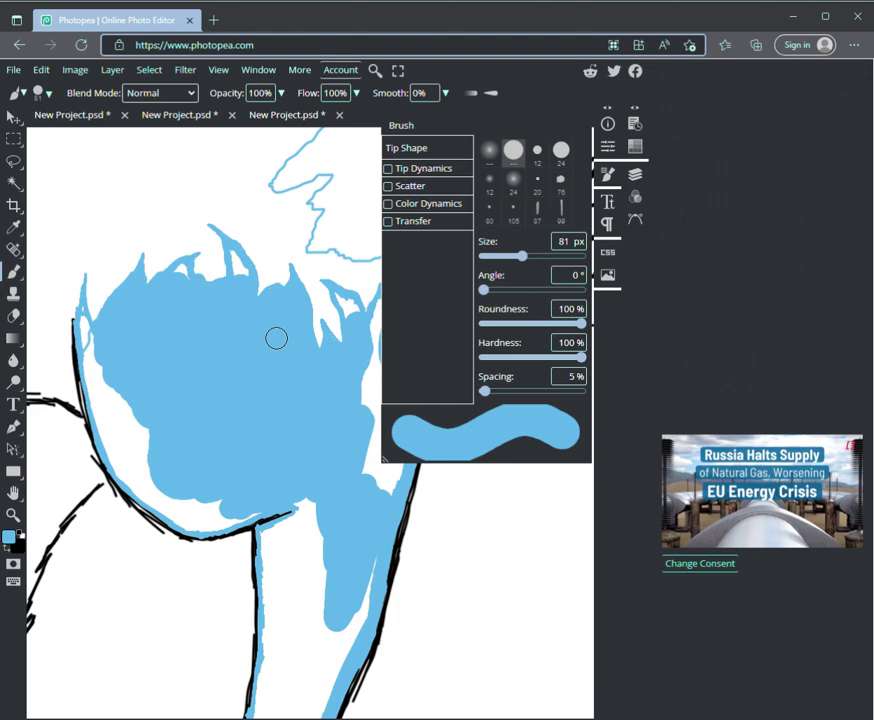
mouse_move(98, 359)
left_mouse_down()
mouse_move(94, 349)
mouse_move(98, 392)
mouse_move(137, 437)
mouse_move(124, 440)
mouse_move(121, 453)
mouse_move(107, 427)
mouse_move(137, 486)
mouse_move(167, 506)
mouse_move(162, 472)
mouse_move(191, 488)
mouse_move(197, 521)
mouse_move(215, 521)
mouse_move(250, 486)
mouse_move(244, 509)
mouse_move(326, 474)
mouse_move(316, 511)
mouse_move(332, 502)
left_mouse_up()
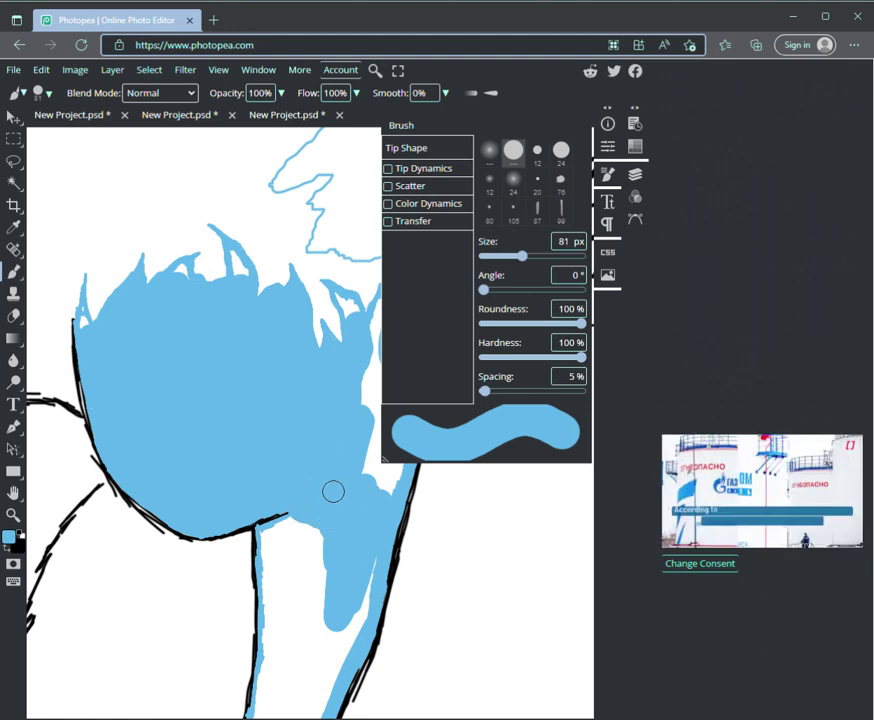
- Fill the rear of the thigh and the near hind leg in blue down to just above the ankle
left_click(13, 492)
left_click_drag(240, 420, 104, 414)
left_click(12, 272)
mouse_move(232, 468)
left_mouse_down()
mouse_move(220, 448)
mouse_move(249, 501)
mouse_move(271, 377)
mouse_move(261, 371)
mouse_move(245, 418)
mouse_move(234, 373)
mouse_move(244, 316)
mouse_move(220, 392)
mouse_move(201, 613)
mouse_move(222, 579)
mouse_move(213, 632)
mouse_move(189, 546)
mouse_move(157, 521)
mouse_move(133, 531)
mouse_move(142, 652)
mouse_move(156, 585)
mouse_move(174, 581)
mouse_move(191, 692)
left_mouse_up()
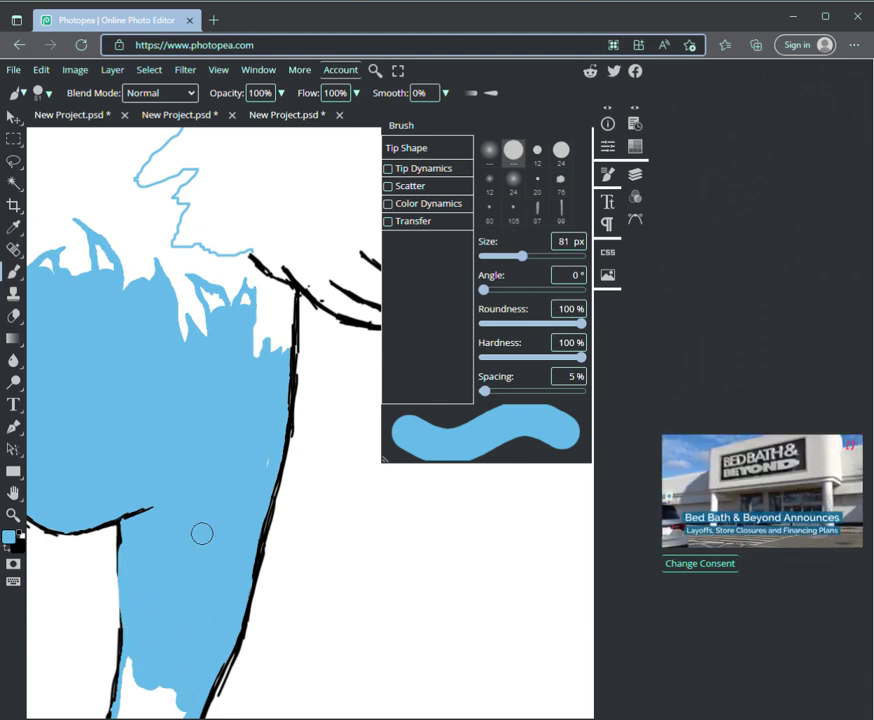
key("ctrl+z")
mouse_move(152, 552)
left_mouse_down()
mouse_move(157, 520)
mouse_move(174, 532)
mouse_move(177, 590)
mouse_move(195, 601)
mouse_move(231, 547)
mouse_move(214, 634)
mouse_move(207, 599)
mouse_move(175, 562)
mouse_move(153, 627)
mouse_move(138, 566)
mouse_move(143, 703)
mouse_move(164, 690)
mouse_move(173, 660)
mouse_move(205, 648)
left_mouse_up()
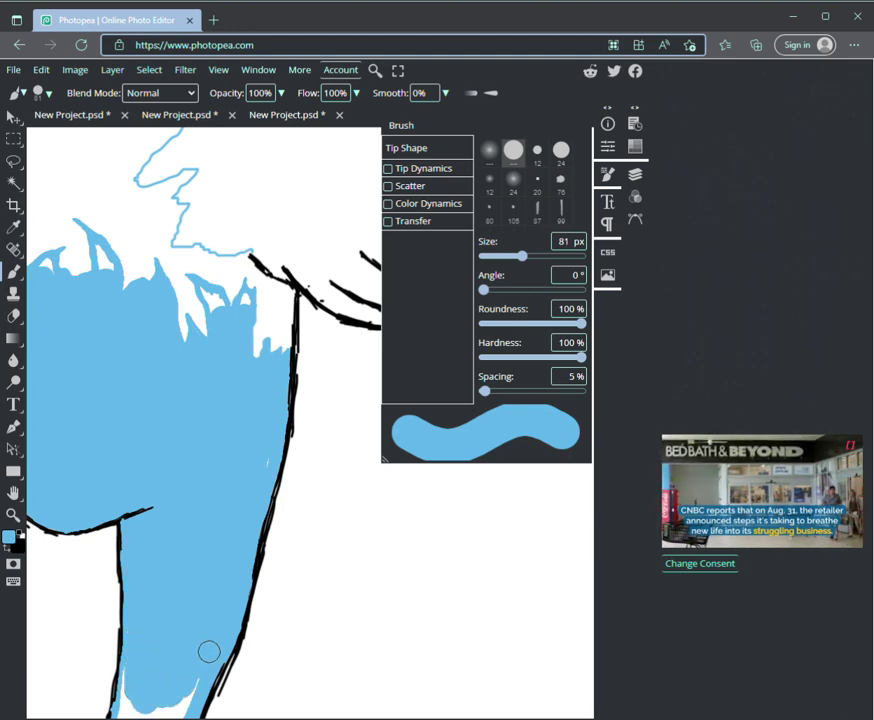
- Fill the remaining white area of the near hind leg in blue, from the lower shin through the ankle to the paw
key("space")
left_click_drag(41, 473, 63, 323)
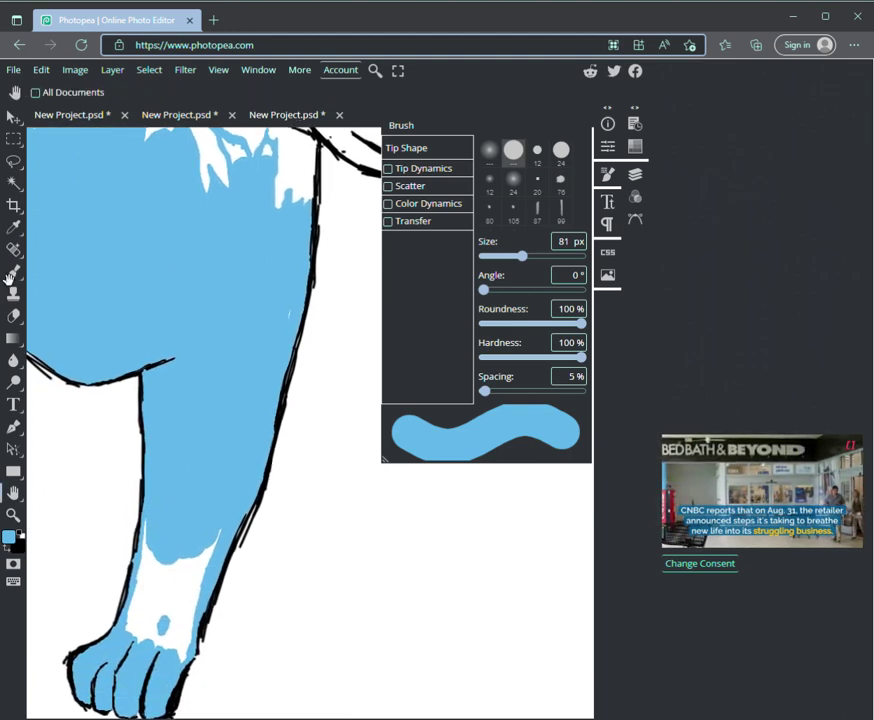
left_click(7, 273)
left_click_drag(177, 540, 150, 577)
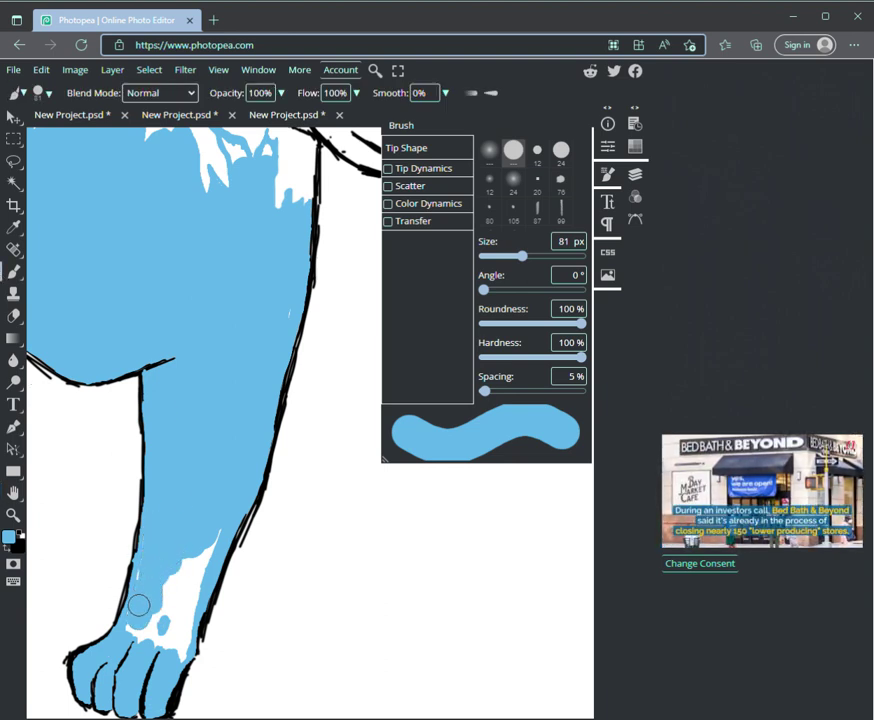
mouse_move(134, 618)
left_mouse_down()
mouse_move(146, 632)
mouse_move(156, 624)
mouse_move(157, 636)
mouse_move(169, 632)
mouse_move(177, 654)
mouse_move(195, 634)
mouse_move(188, 585)
mouse_move(193, 628)
mouse_move(176, 581)
mouse_move(166, 611)
mouse_move(181, 634)
mouse_move(181, 588)
left_mouse_up()
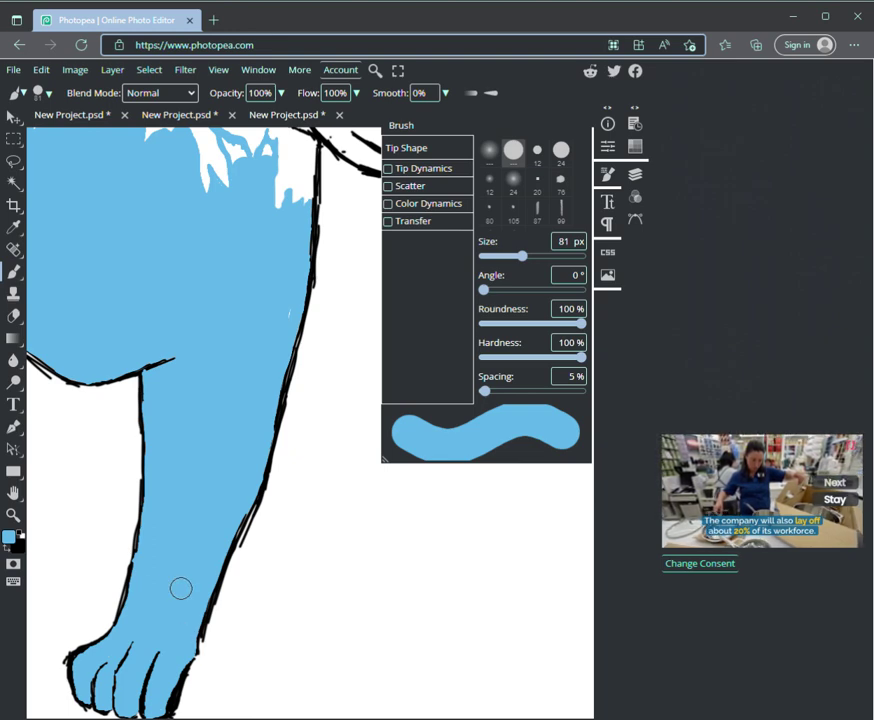
- Set the brush size to 13 px and fill the small white gaps inside the thigh marking's fur tufts in blue
key("space")
left_click_drag(200, 350, 200, 574)
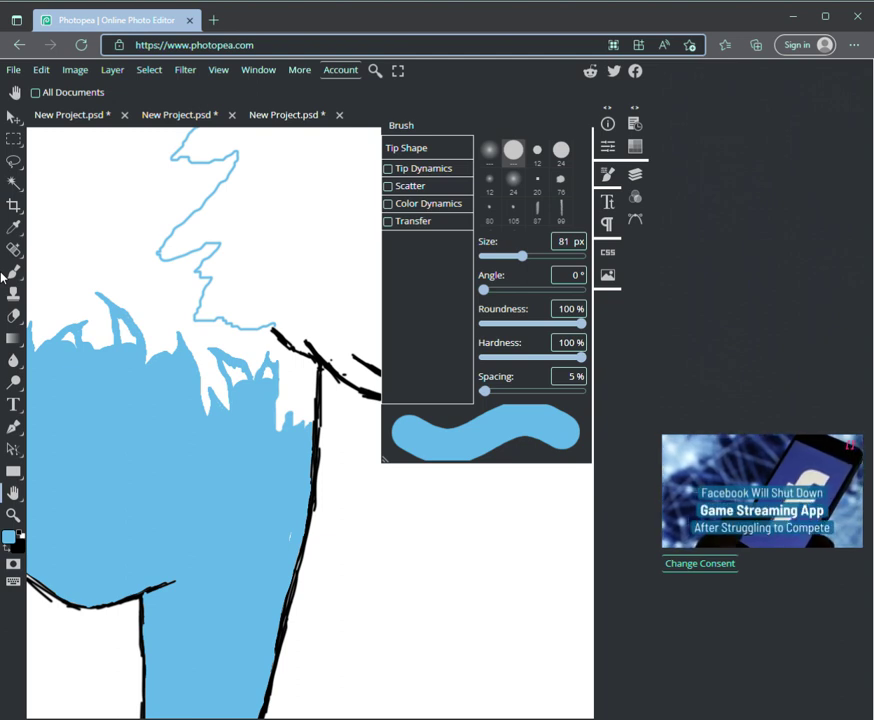
key("b")
key("bracketleft")
key("bracketleft")
key("bracketleft")
key("bracketleft")
key("bracketleft")
key("bracketleft")
key("bracketleft")
key("bracketleft")
key("bracketleft")
key("bracketleft")
key("bracketleft")
key("bracketleft")
key("bracketleft")
key("bracketleft")
key("bracketleft")
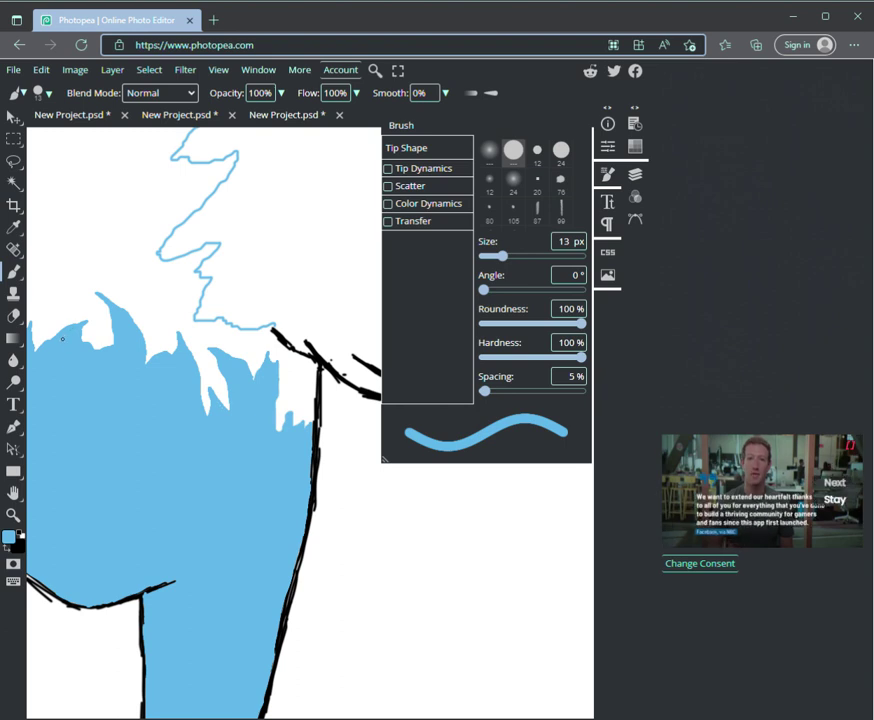
key("space")
left_click_drag(53, 335, 148, 345)
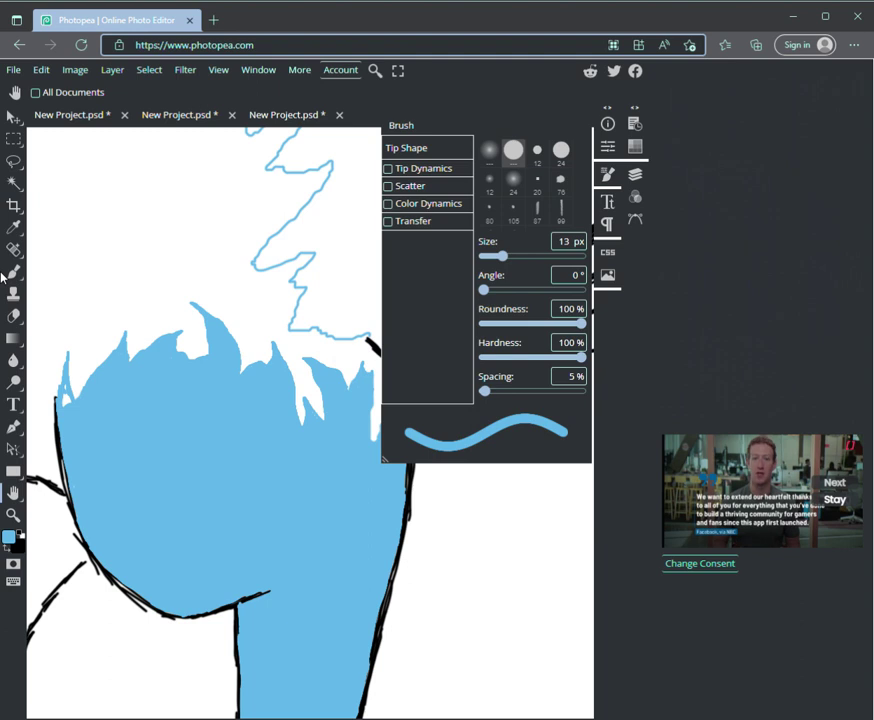
left_click(13, 271)
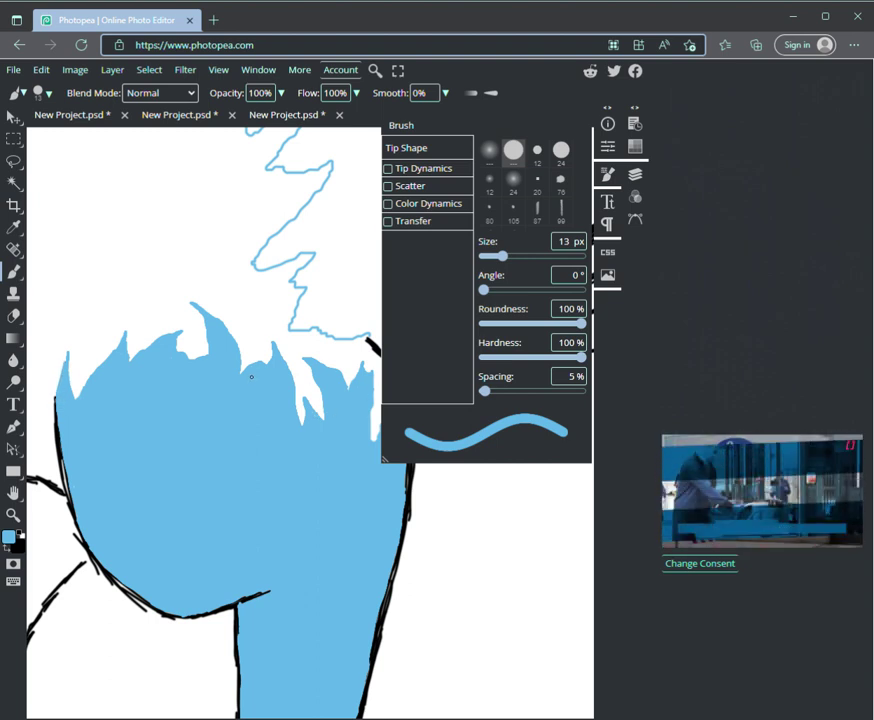
- Paint a blue border along the far hind leg's front edge and around the top and front of its paw
left_click(13, 493)
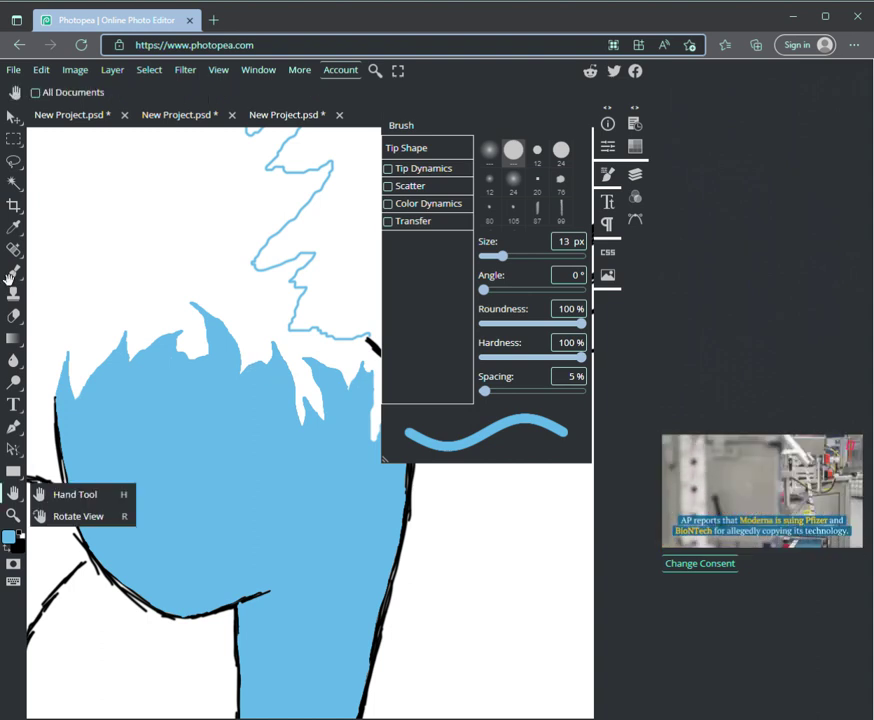
left_click_drag(200, 480, 216, 387)
left_click_drag(9, 279, 1, 277)
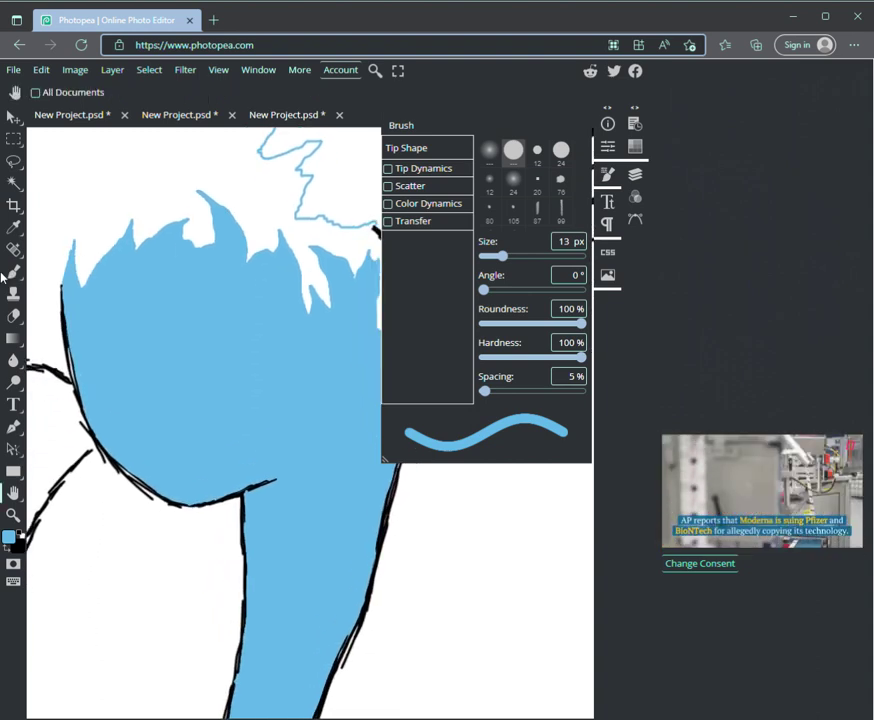
left_click(12, 271)
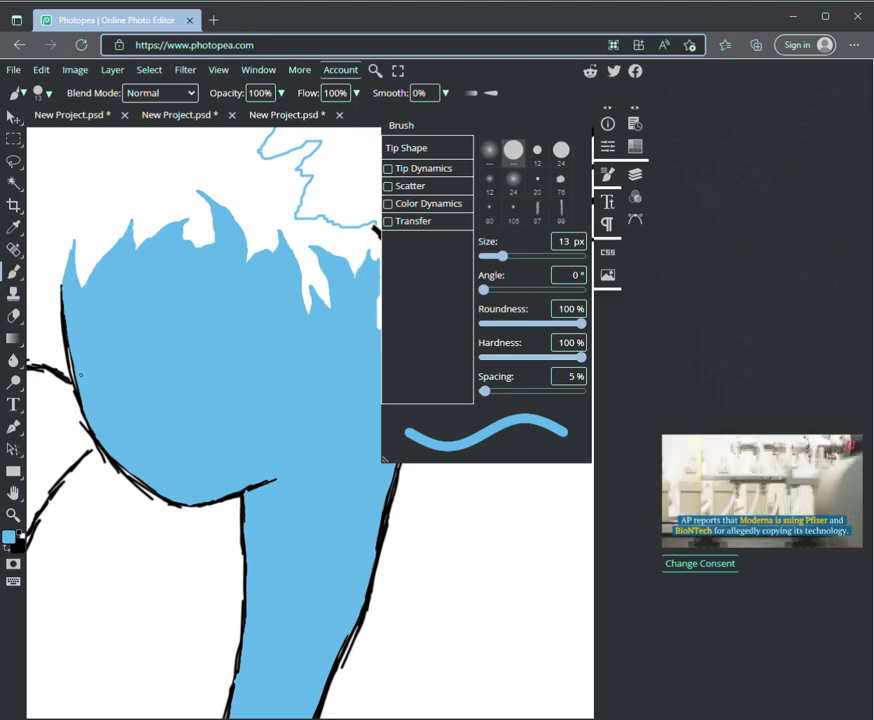
key("space")
left_click_drag(3, 277, 4, 275)
key("ctrl+space")
key("ctrl+plus")
key("ctrl+plus")
key("ctrl+plus")
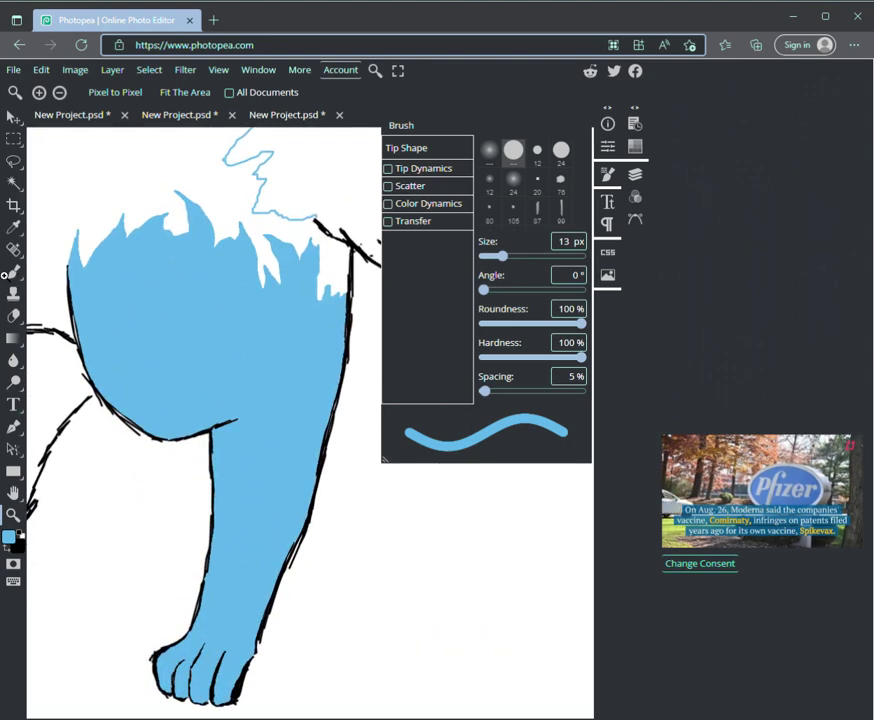
key("space")
left_click_drag(8, 278, 8, 278)
key("z")
key("ctrl+plus")
key("ctrl+plus")
key("ctrl+plus")
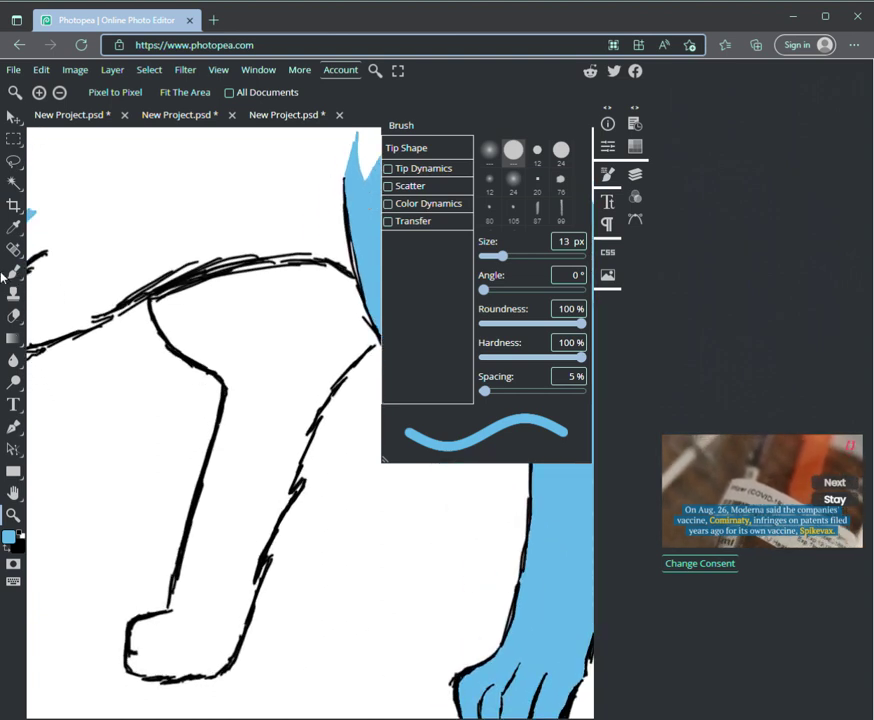
key("b")
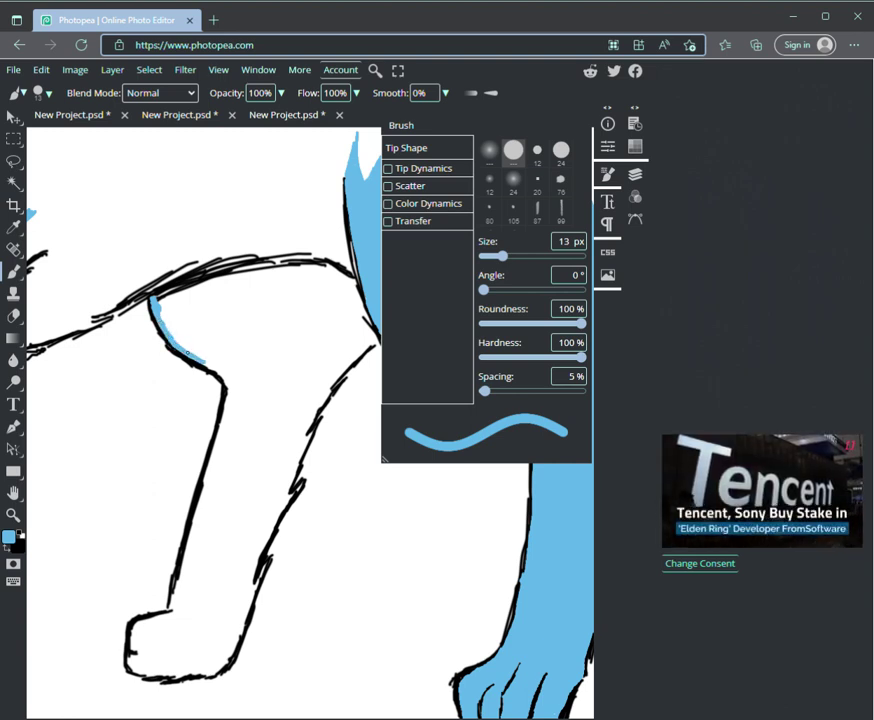
left_click_drag(185, 351, 228, 373)
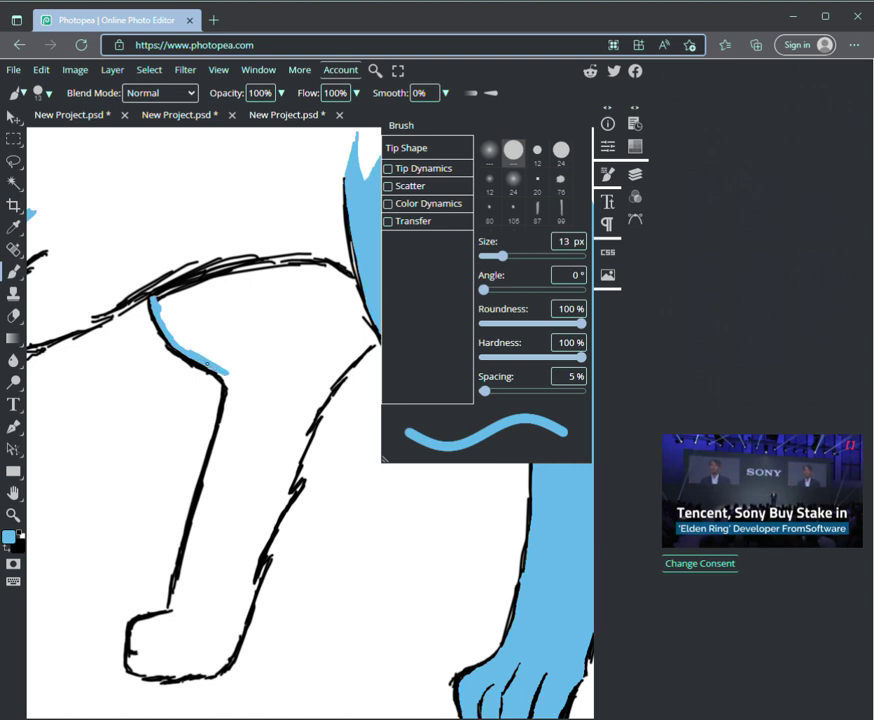
mouse_move(224, 378)
left_mouse_down()
mouse_move(226, 412)
mouse_move(206, 481)
left_mouse_up()
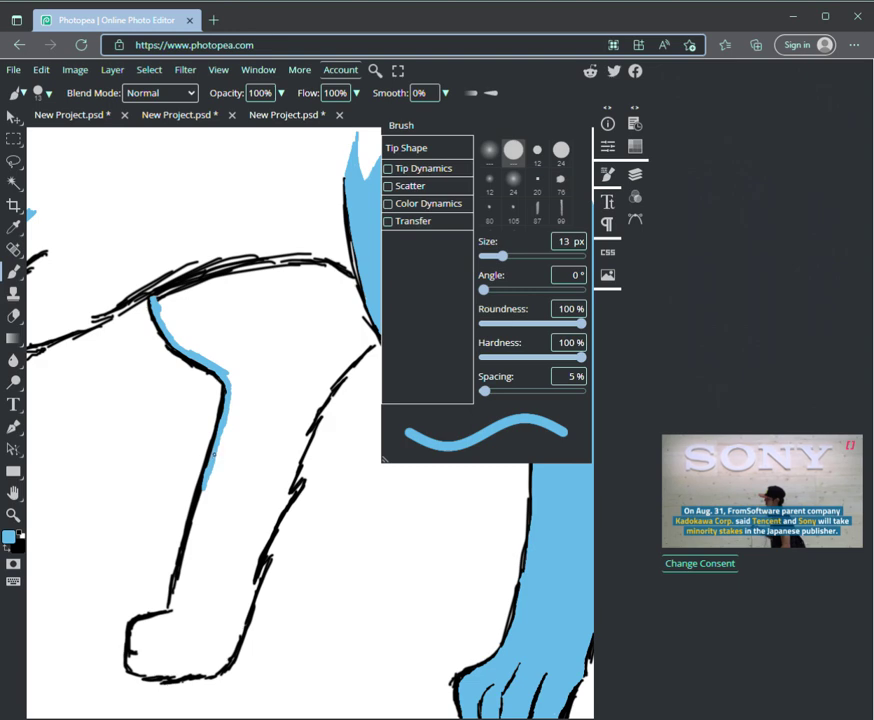
left_click_drag(201, 499, 186, 551)
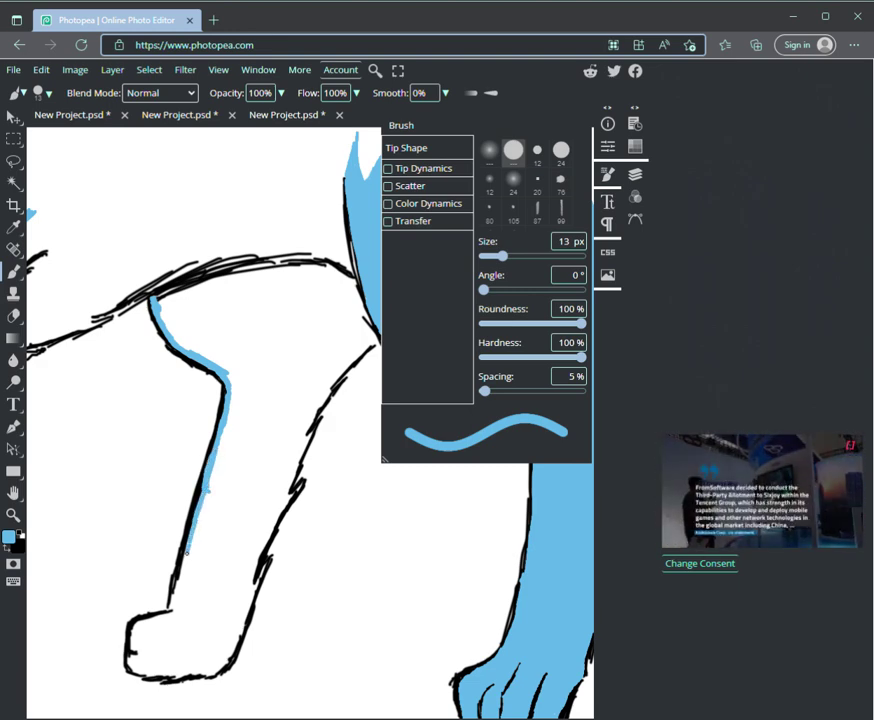
mouse_move(173, 610)
left_mouse_down()
mouse_move(178, 590)
mouse_move(175, 597)
left_mouse_up()
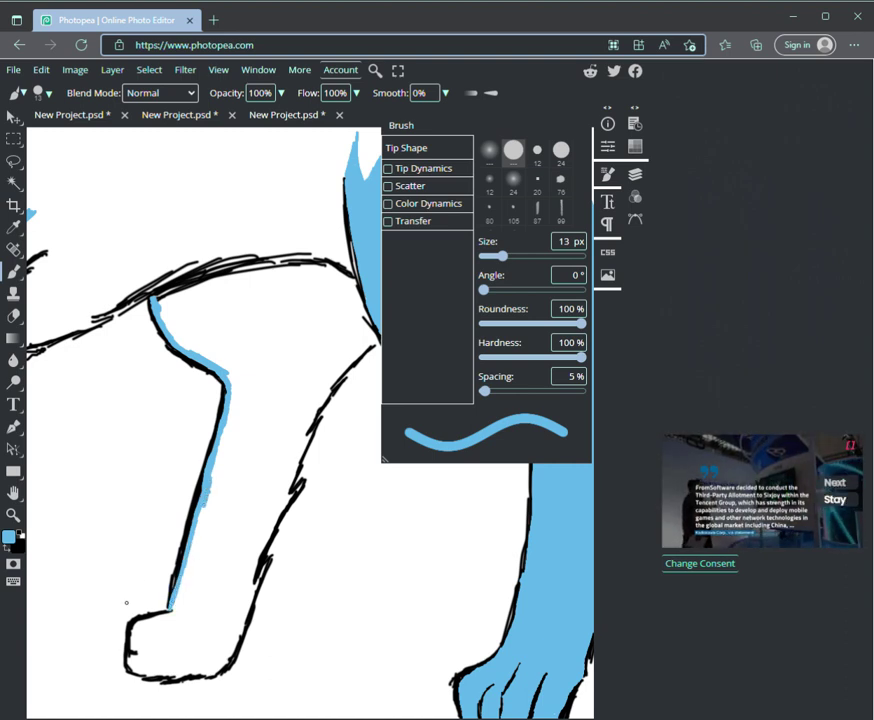
left_click(134, 664)
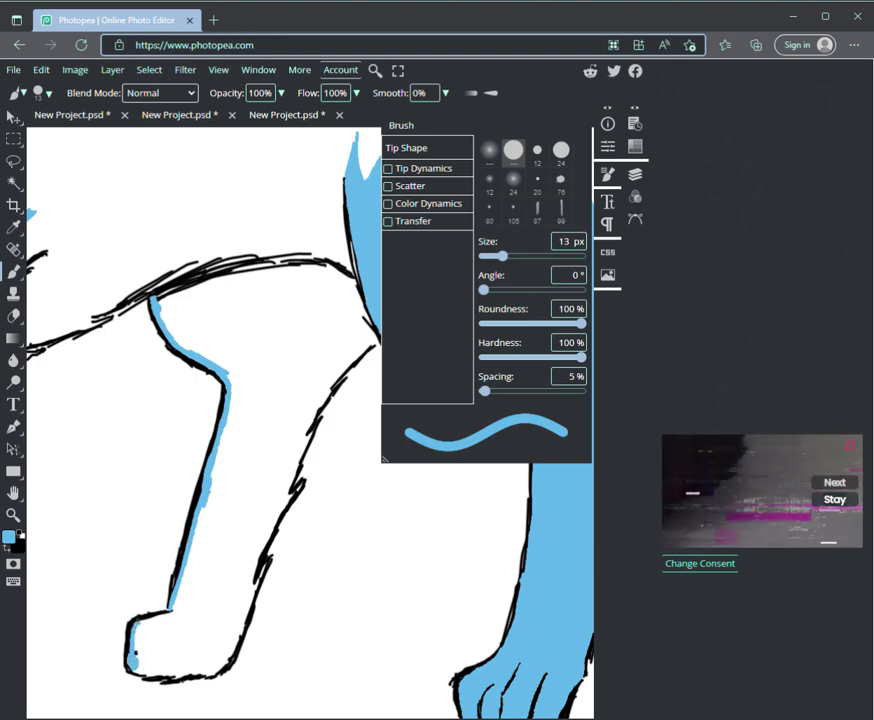
left_click_drag(138, 621, 166, 617)
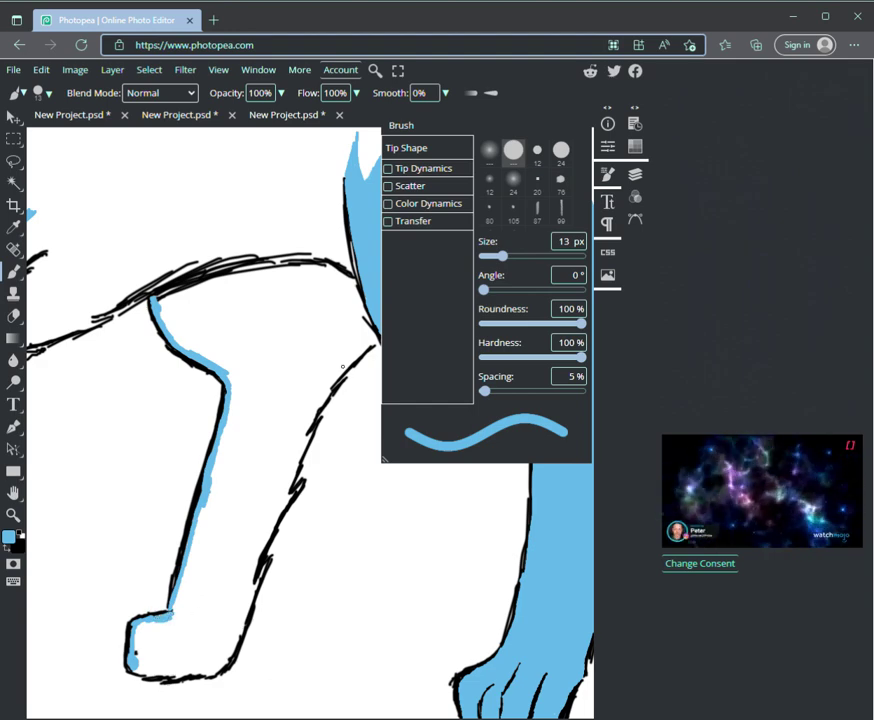
- Paint a blue border along the far hind leg's rear edge, from the belly down to just above the heel
left_click_drag(372, 343, 314, 410)
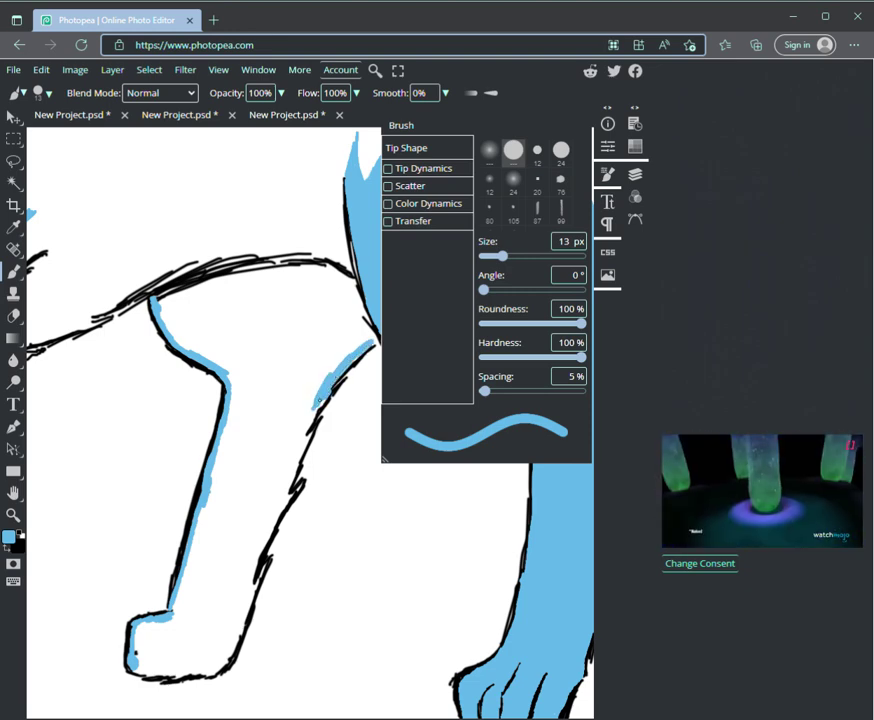
left_click_drag(320, 397, 298, 441)
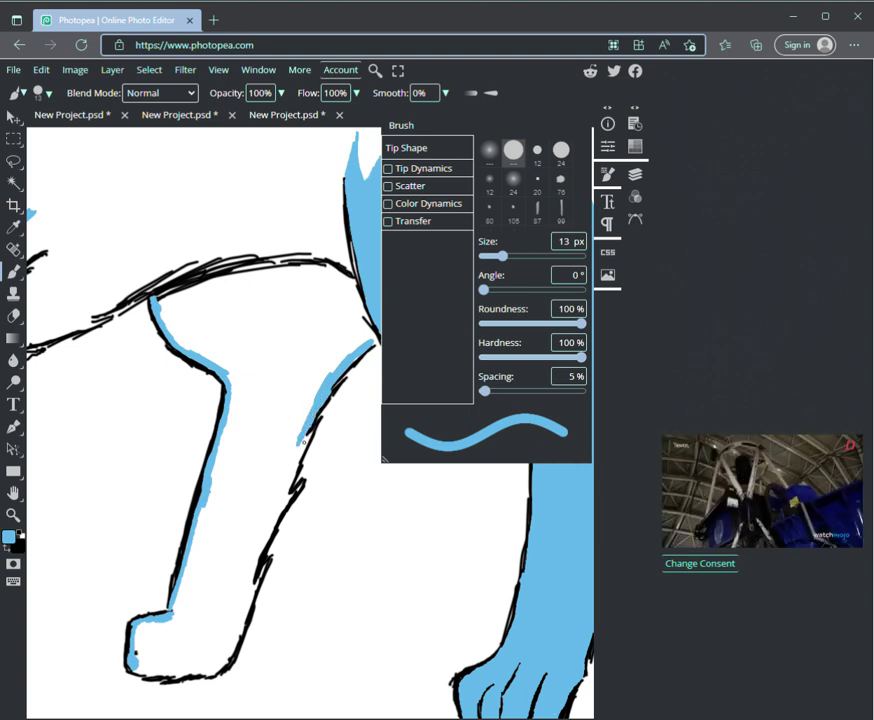
mouse_move(300, 440)
left_mouse_down()
mouse_move(277, 480)
mouse_move(290, 451)
left_mouse_up()
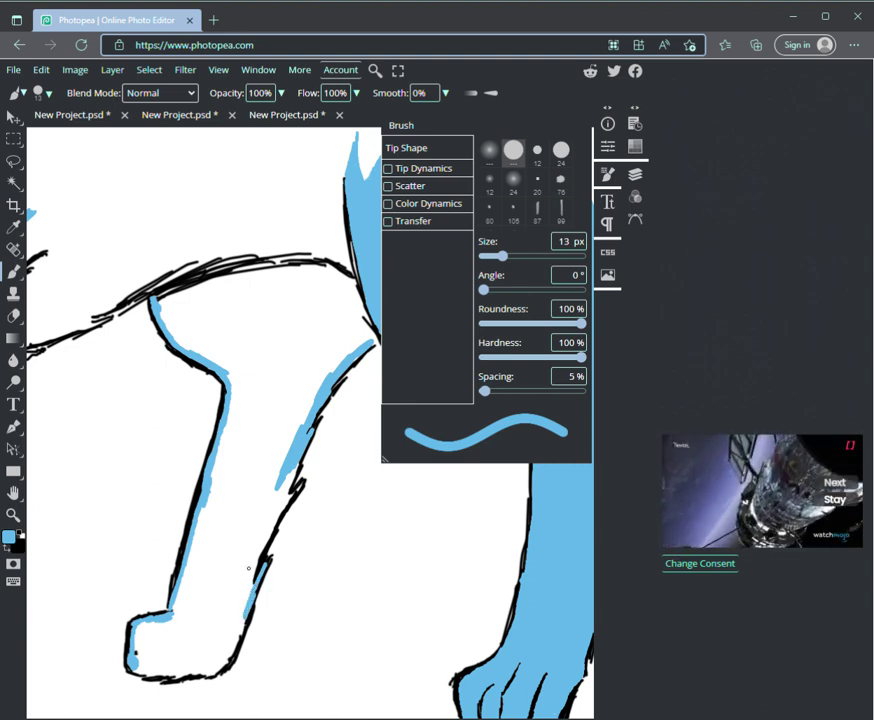
left_click_drag(250, 580, 254, 557)
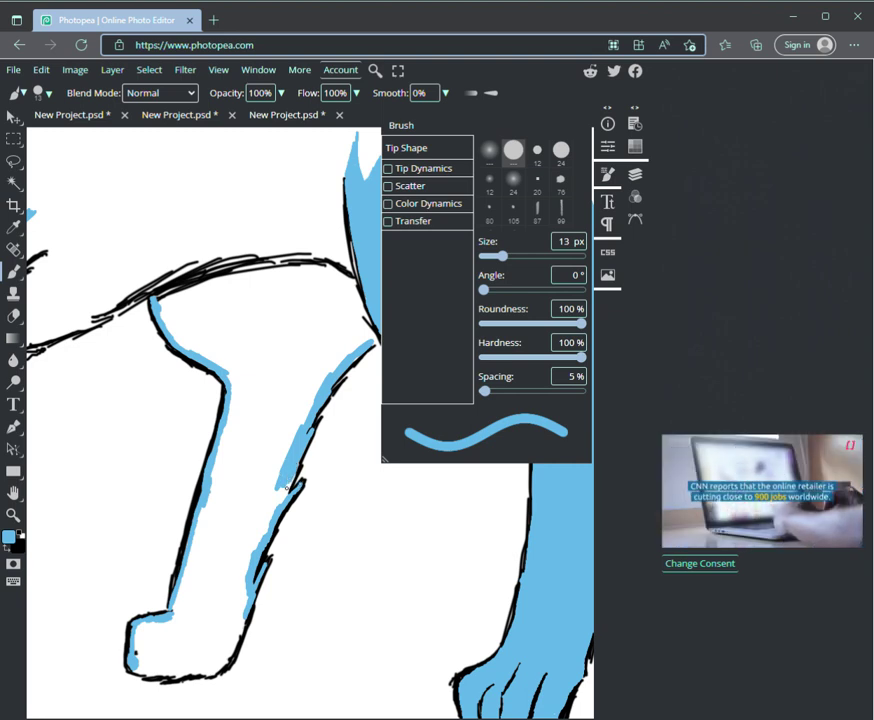
mouse_move(285, 490)
left_mouse_down()
mouse_move(258, 545)
mouse_move(266, 527)
left_mouse_up()
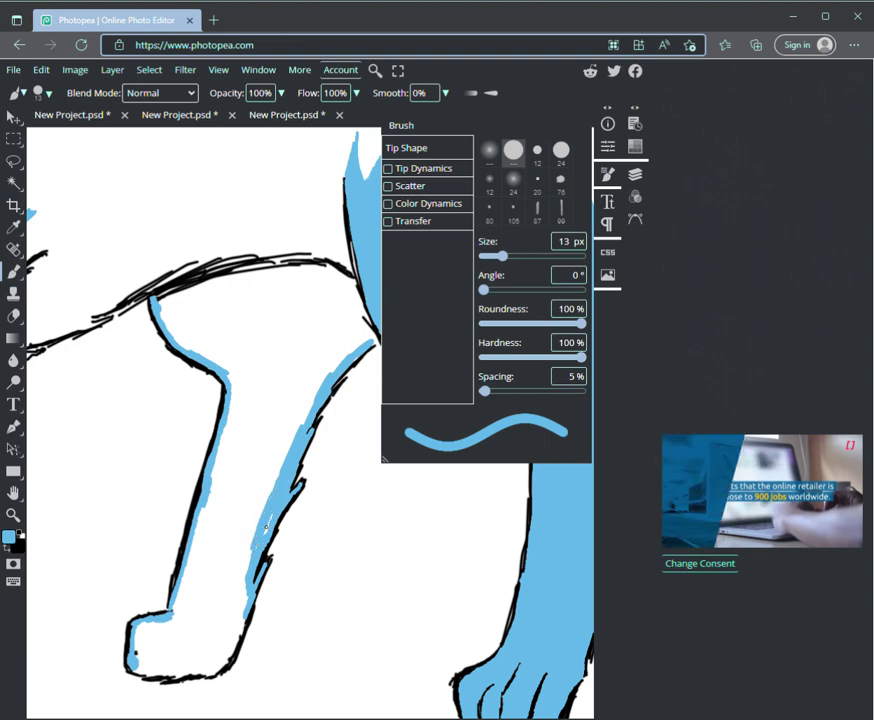
left_click_drag(244, 582, 238, 632)
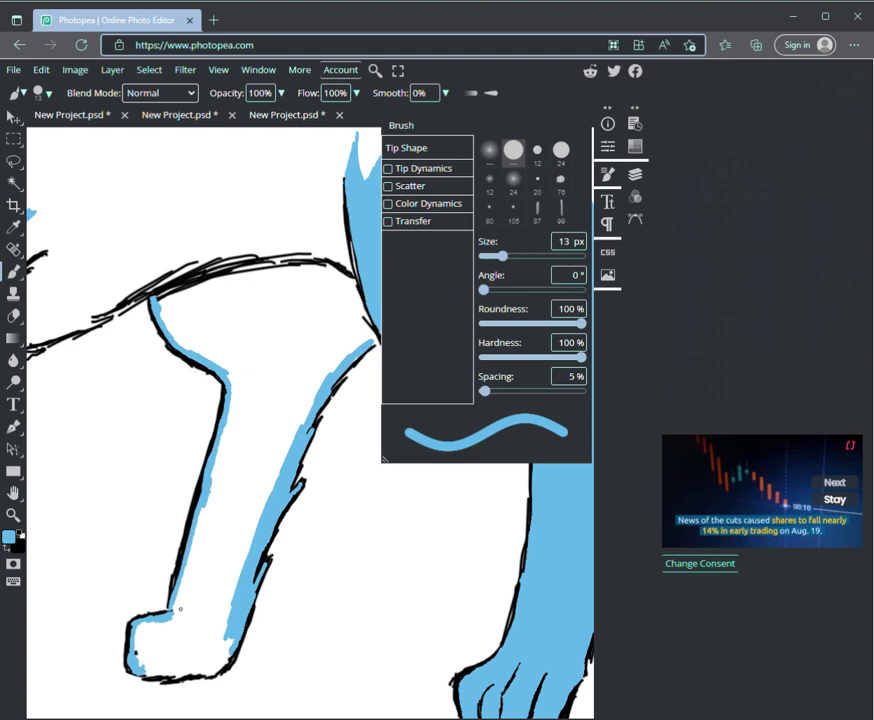
- Fill the front and sole of the far hind paw in blue and border the top edge of the far thigh
left_click_drag(165, 671, 152, 668)
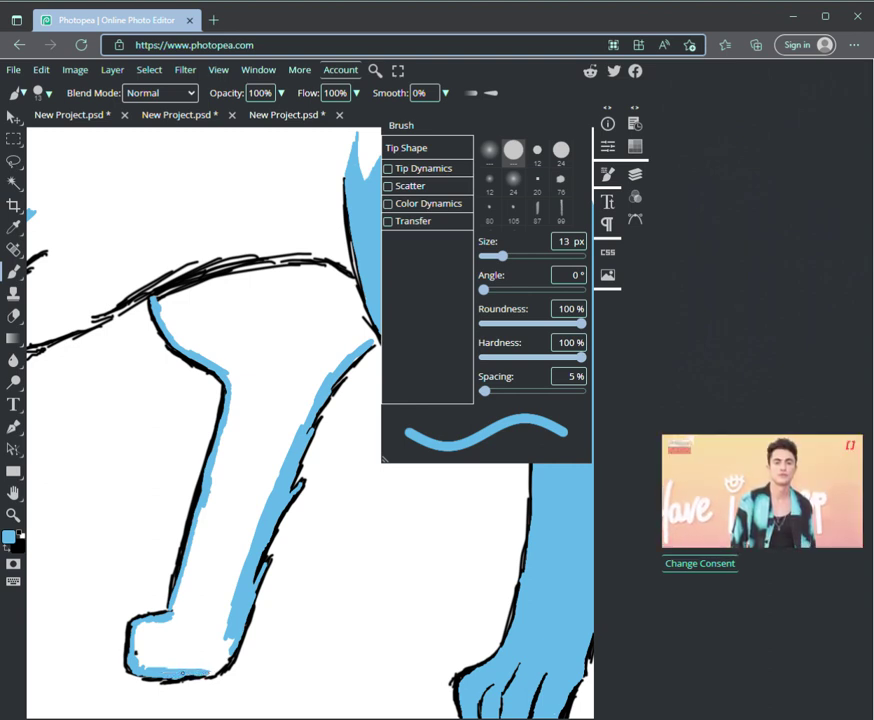
mouse_move(160, 668)
left_mouse_down()
mouse_move(132, 649)
mouse_move(156, 650)
mouse_move(137, 644)
mouse_move(130, 617)
left_mouse_up()
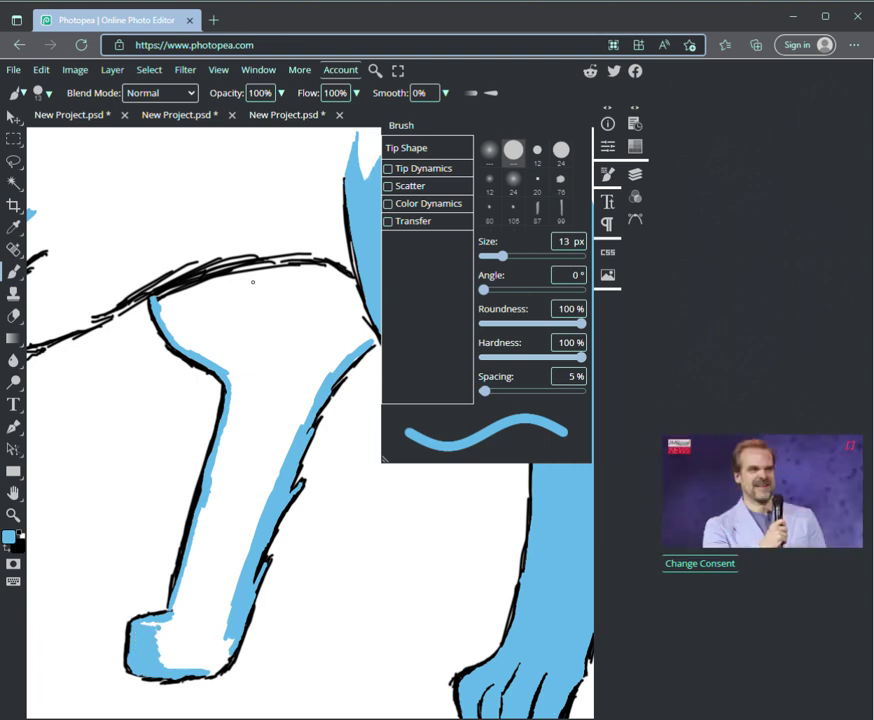
mouse_move(162, 303)
left_mouse_down()
mouse_move(201, 282)
mouse_move(323, 266)
left_mouse_up()
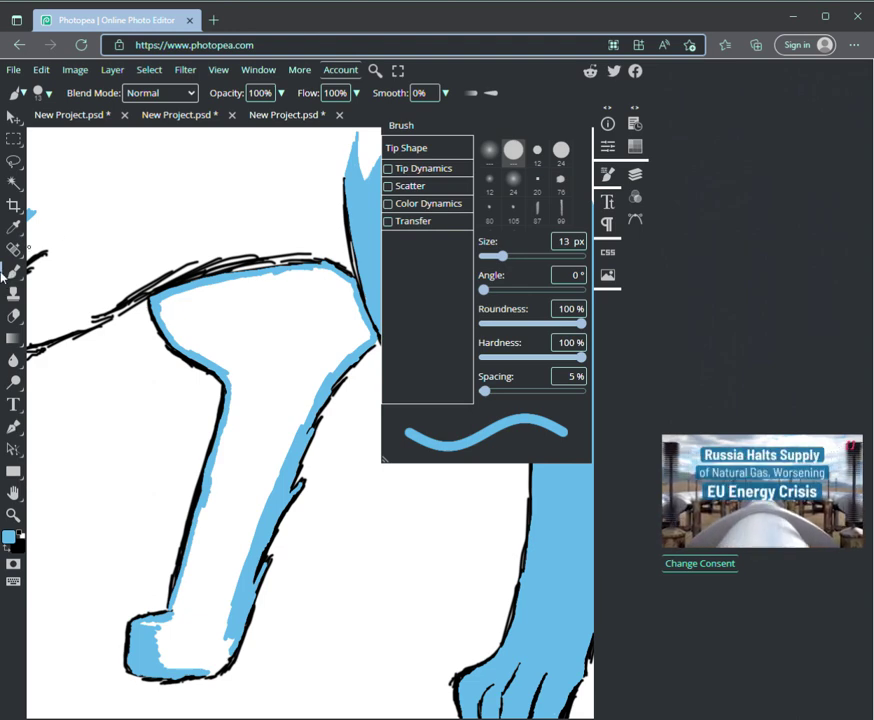
- Enlarge the brush to 73 px and fill the far hind leg's interior in blue, from the thigh down to the paw
key("bracketleft")
key("bracketleft")
key("bracketright")
key("bracketright")
key("bracketright")
key("bracketright")
key("bracketright")
mouse_move(183, 298)
left_mouse_down()
mouse_move(165, 303)
mouse_move(200, 291)
mouse_move(218, 297)
mouse_move(176, 316)
mouse_move(191, 338)
mouse_move(210, 328)
mouse_move(226, 298)
mouse_move(197, 298)
mouse_move(283, 279)
mouse_move(322, 277)
mouse_move(354, 306)
mouse_move(351, 342)
mouse_move(338, 351)
mouse_move(341, 322)
mouse_move(318, 328)
mouse_move(315, 307)
mouse_move(273, 289)
mouse_move(246, 312)
mouse_move(302, 324)
mouse_move(318, 374)
mouse_move(304, 398)
mouse_move(314, 347)
mouse_move(302, 328)
mouse_move(273, 351)
mouse_move(252, 318)
mouse_move(224, 341)
left_mouse_up()
key("bracketleft")
key("bracketright")
key("bracketright")
key("bracketright")
key("bracketright")
key("bracketright")
key("bracketright")
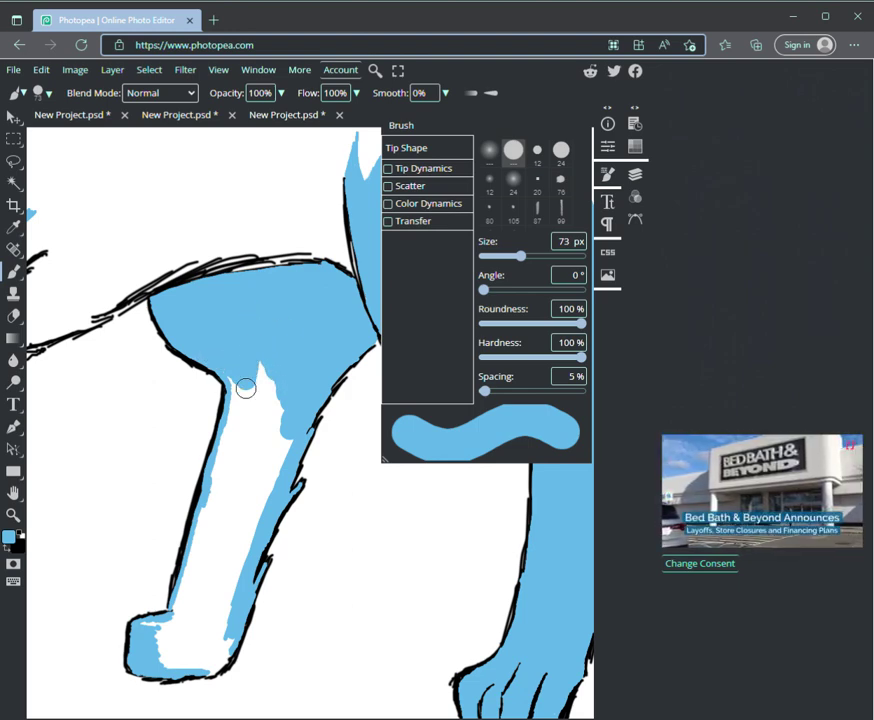
mouse_move(268, 440)
left_mouse_down()
mouse_move(252, 462)
mouse_move(263, 488)
left_mouse_up()
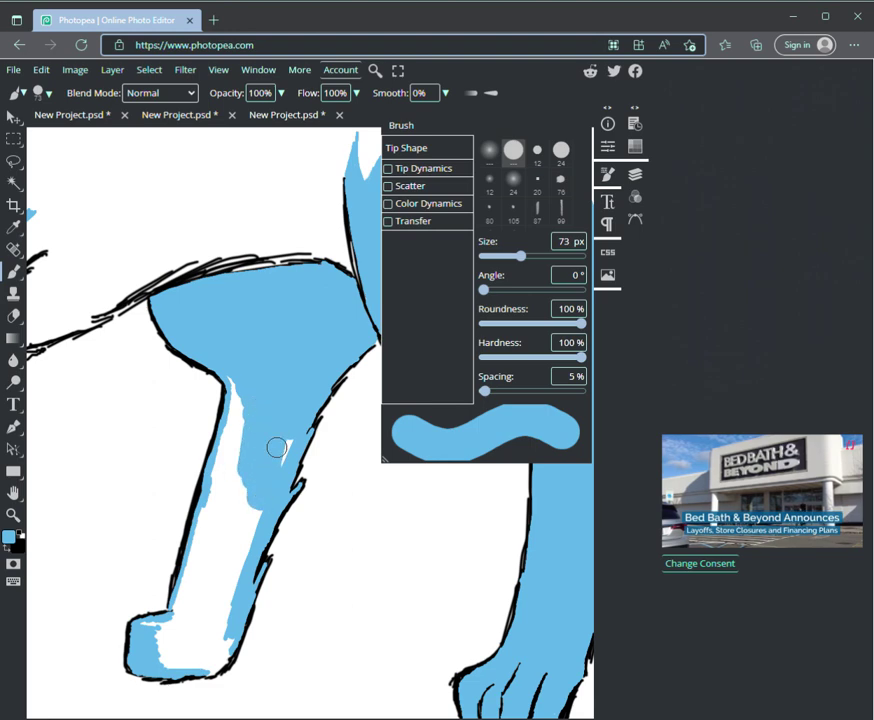
mouse_move(234, 375)
left_mouse_down()
mouse_move(202, 529)
mouse_move(231, 515)
mouse_move(249, 478)
mouse_move(253, 527)
mouse_move(224, 588)
mouse_move(237, 560)
mouse_move(229, 618)
mouse_move(199, 526)
mouse_move(205, 568)
mouse_move(174, 634)
mouse_move(147, 630)
mouse_move(169, 630)
mouse_move(162, 654)
mouse_move(169, 662)
mouse_move(209, 644)
left_mouse_up()
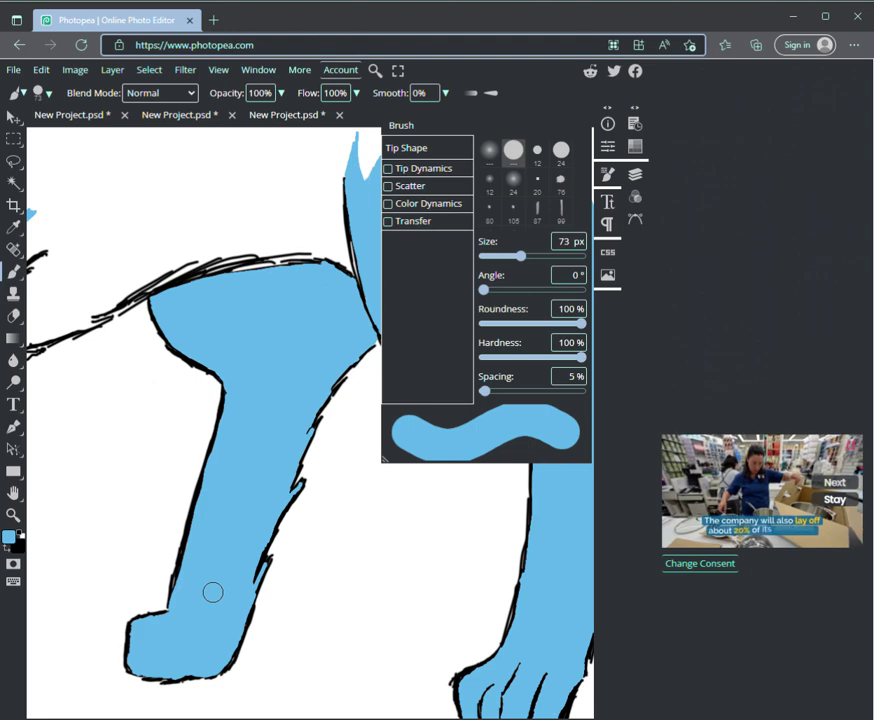
- Set the brush size to 8 px and paint the uppermost pointed fur tuft of the tail-base marking in blue
key("z")
key("ctrl+minus")
key("ctrl+minus")
key("ctrl+minus")
key("ctrl+minus")
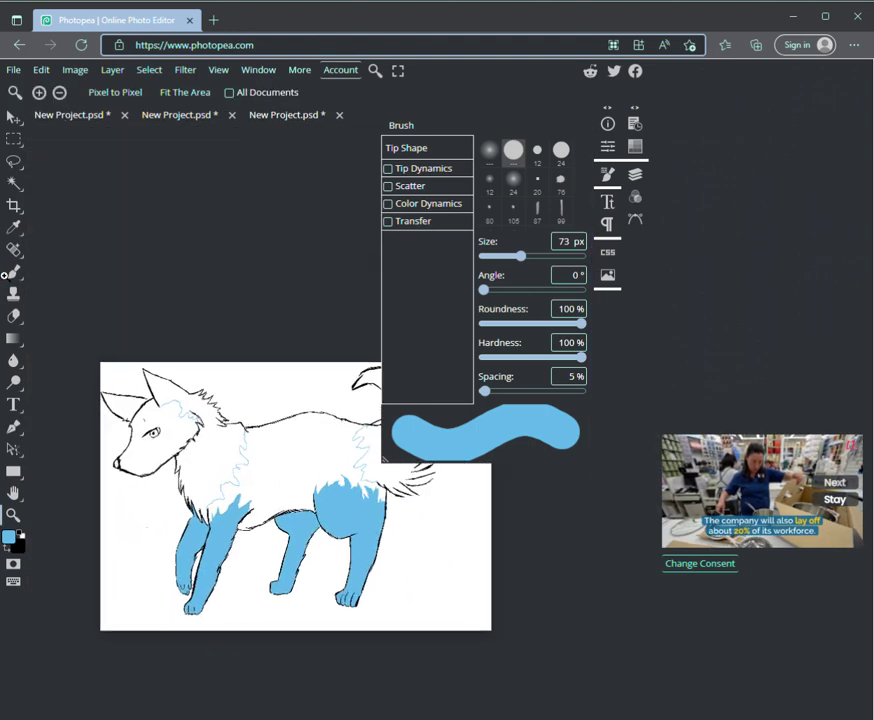
key("ctrl+minus")
key("space")
left_click_drag(295, 502, 327, 526)
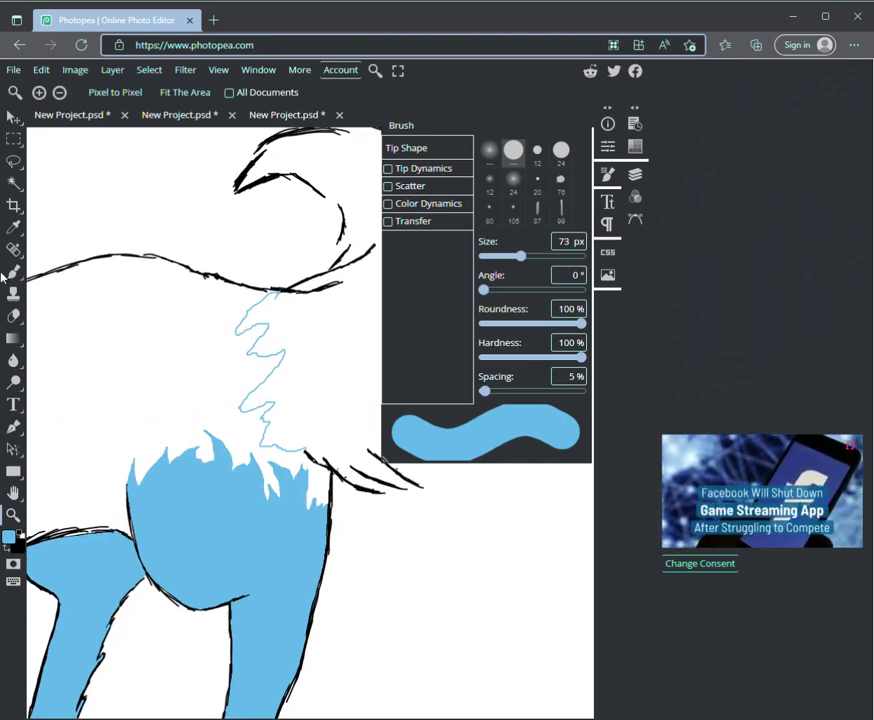
key("space")
left_click_drag(126, 180, 8, 278)
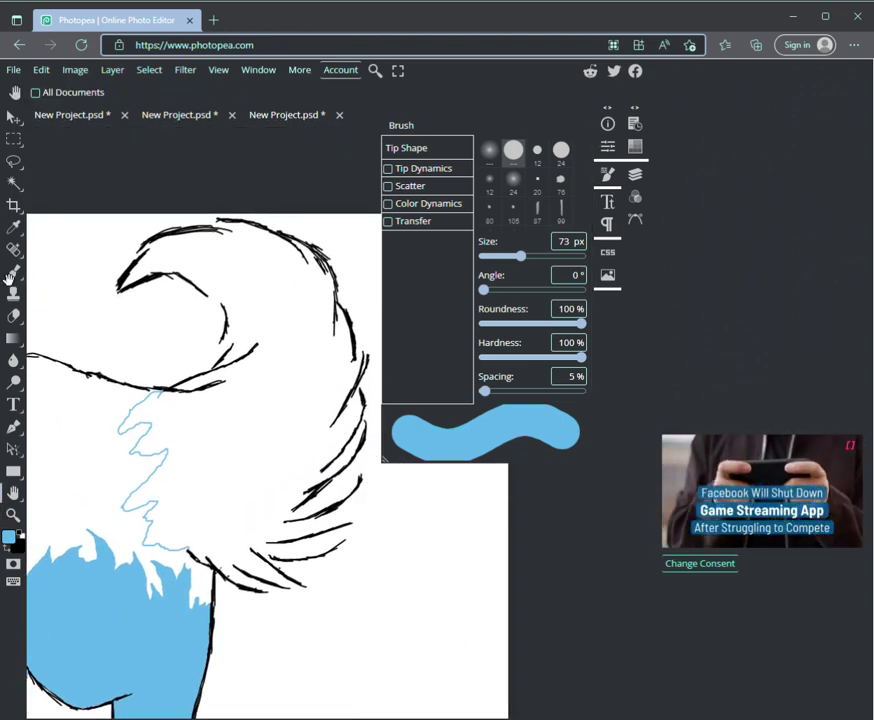
left_click(7, 275)
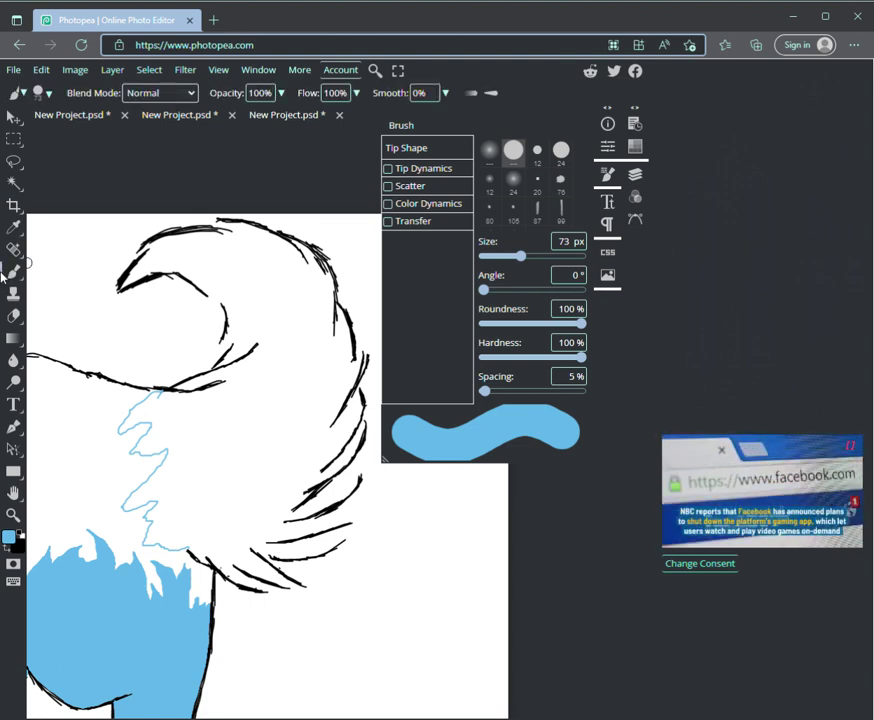
key("[")
key("[")
key("[")
key("[")
key("[")
key("[")
key("[")
key("[")
key("[")
key("[")
key("[")
key("[")
key("[")
key("]")
key("]")
key("]")
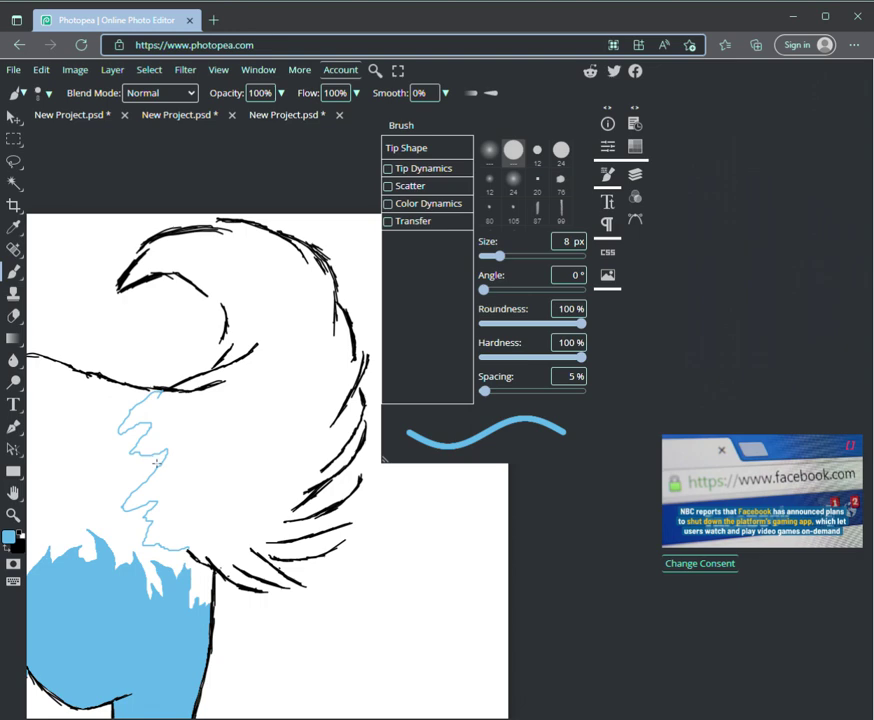
key("z")
mouse_move(168, 515)
left_mouse_down()
mouse_move(150, 515)
mouse_move(262, 515)
left_mouse_up()
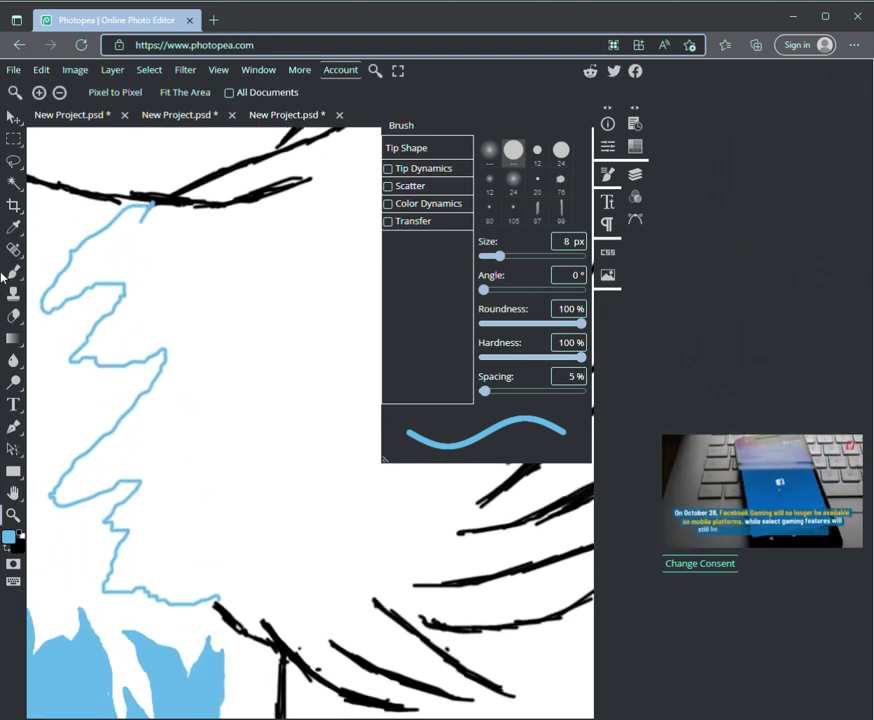
left_click(5, 273)
left_click_drag(88, 257, 122, 213)
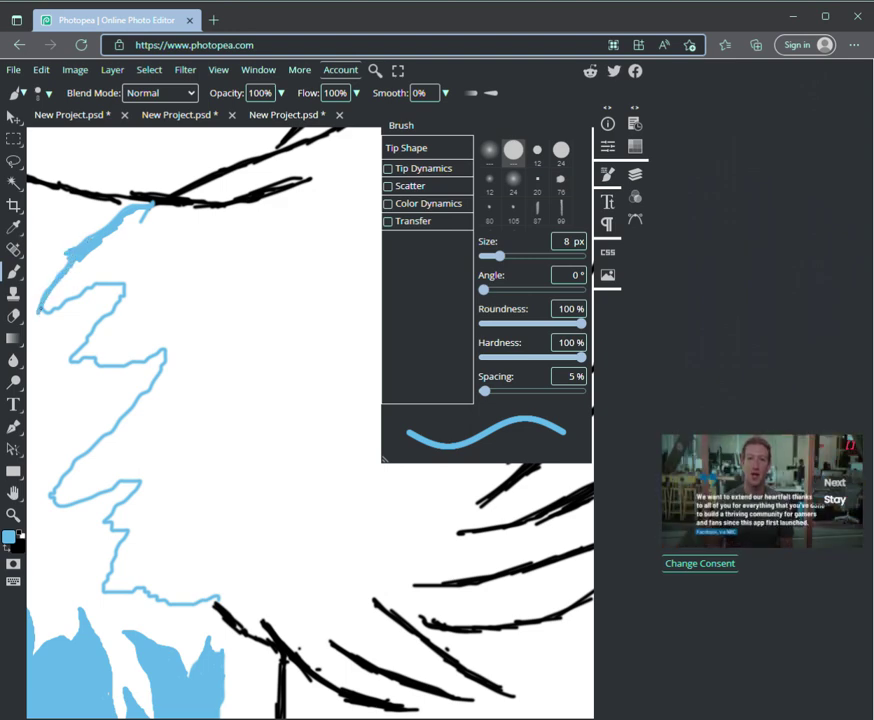
left_click_drag(34, 325, 76, 290)
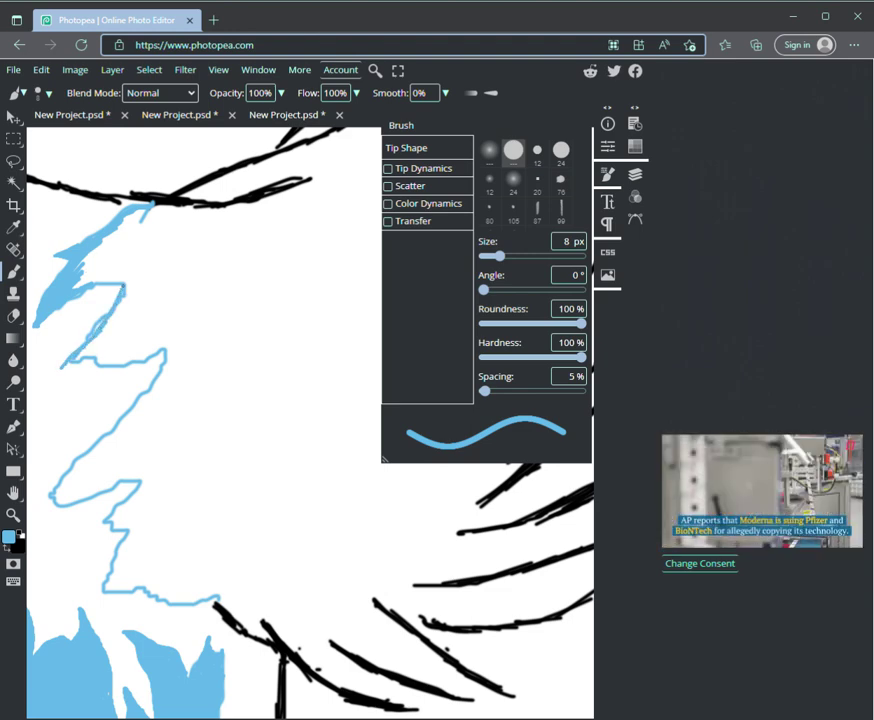
- Retrace the lower zigzag outline of the tail-base marking in blue, giving its fur tufts sharper points
mouse_move(58, 362)
left_mouse_down()
mouse_move(143, 351)
mouse_move(130, 364)
mouse_move(161, 356)
mouse_move(161, 343)
mouse_move(161, 368)
mouse_move(163, 355)
mouse_move(130, 409)
left_mouse_up()
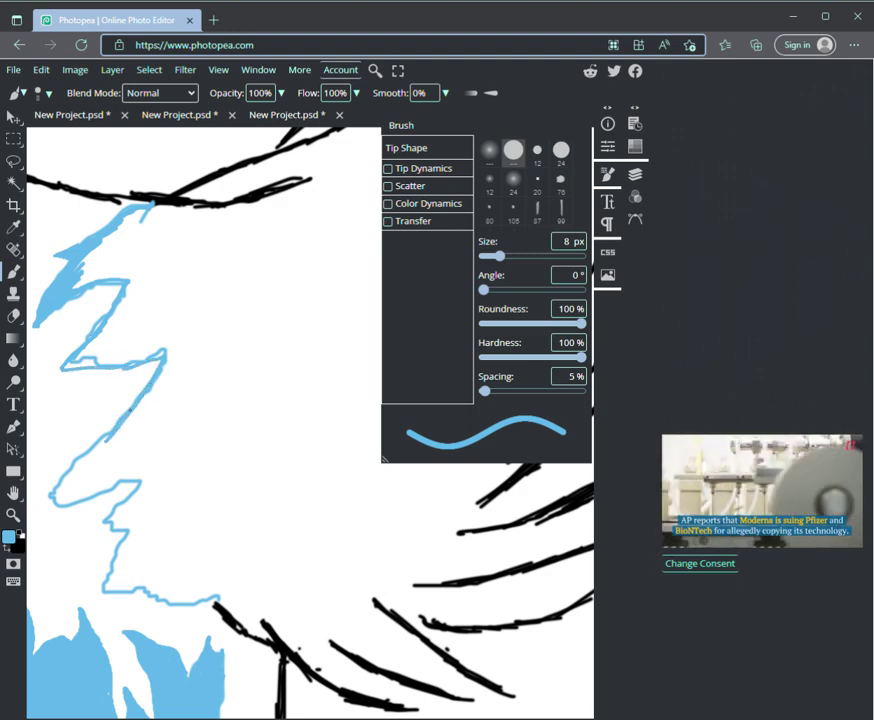
left_click_drag(72, 302, 47, 326)
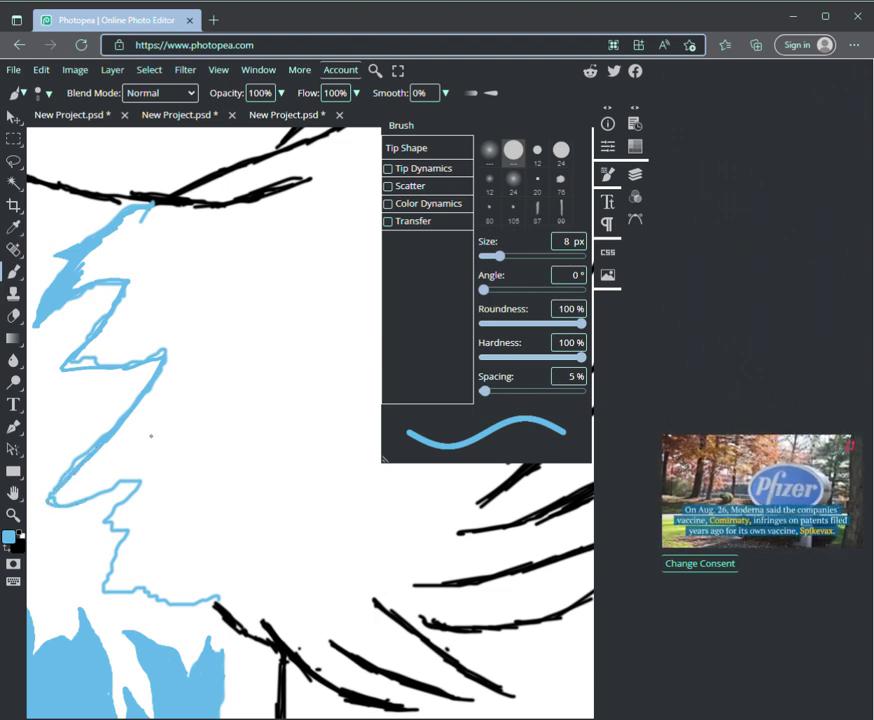
mouse_move(108, 545)
left_mouse_down()
mouse_move(88, 528)
mouse_move(100, 552)
mouse_move(78, 582)
left_mouse_up()
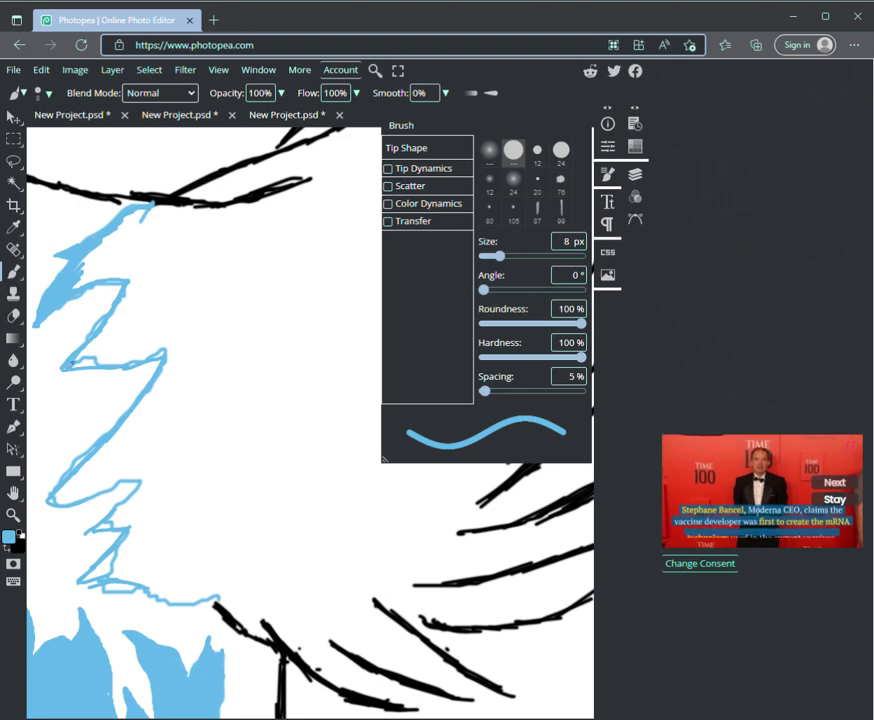
- Set the brush size to 16 px and fill the two upper fur tufts of the tail-base marking in blue
key("bracketright")
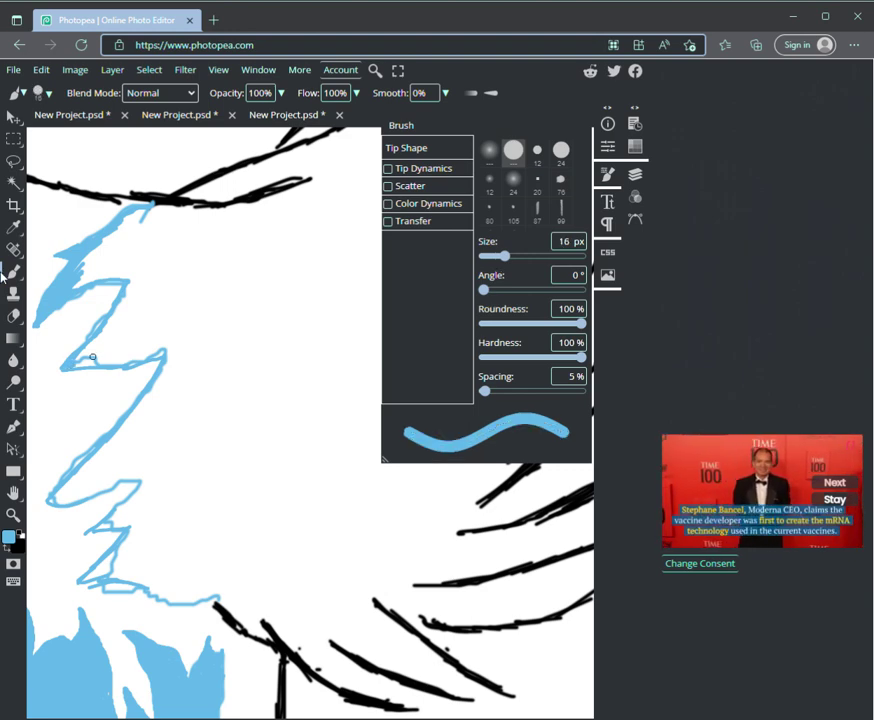
mouse_move(100, 345)
left_mouse_down()
mouse_move(115, 330)
mouse_move(77, 358)
left_mouse_up()
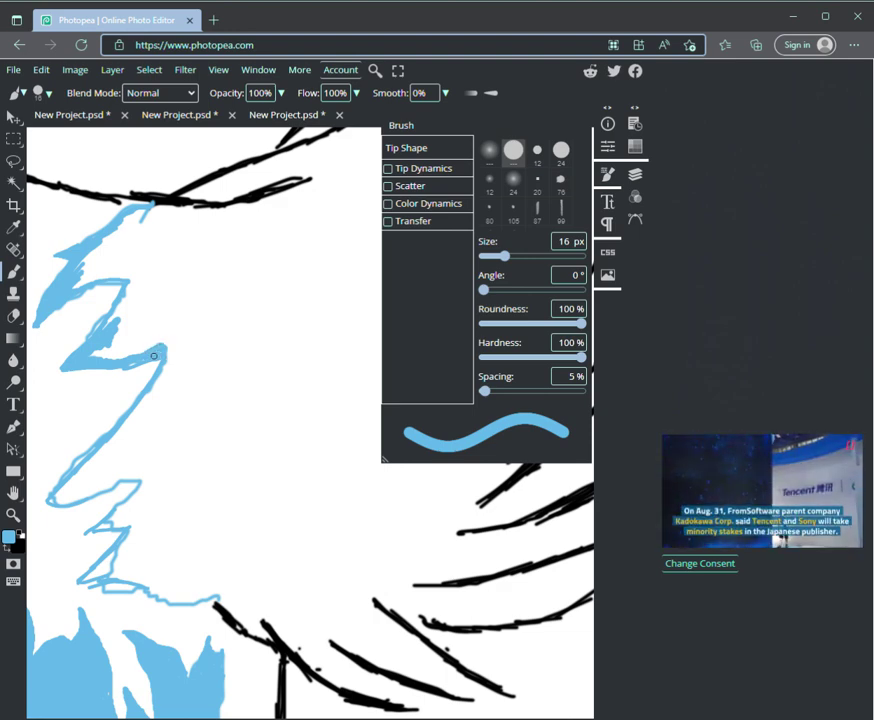
mouse_move(136, 360)
left_mouse_down()
mouse_move(98, 354)
mouse_move(130, 289)
mouse_move(114, 344)
mouse_move(120, 354)
mouse_move(93, 351)
mouse_move(125, 356)
mouse_move(146, 318)
left_mouse_up()
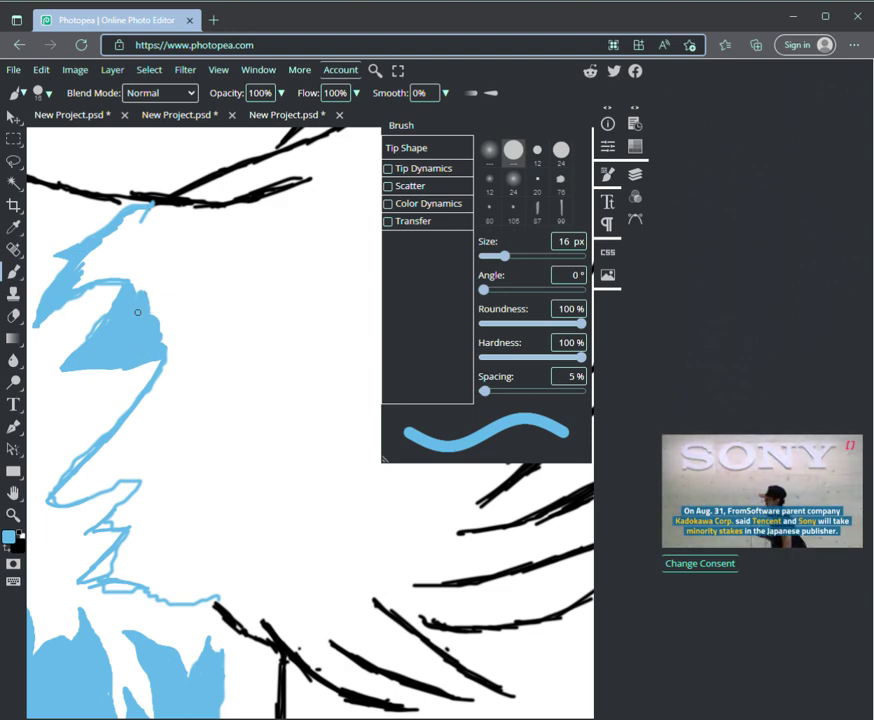
mouse_move(66, 293)
left_mouse_down()
mouse_move(108, 274)
mouse_move(130, 280)
mouse_move(100, 274)
mouse_move(124, 283)
mouse_move(71, 292)
mouse_move(126, 286)
mouse_move(95, 251)
mouse_move(68, 277)
mouse_move(106, 233)
mouse_move(96, 239)
mouse_move(93, 256)
mouse_move(123, 220)
mouse_move(151, 208)
mouse_move(81, 273)
mouse_move(110, 264)
mouse_move(127, 240)
mouse_move(121, 259)
mouse_move(131, 240)
mouse_move(133, 294)
mouse_move(138, 235)
mouse_move(128, 265)
mouse_move(141, 286)
mouse_move(141, 232)
left_mouse_up()
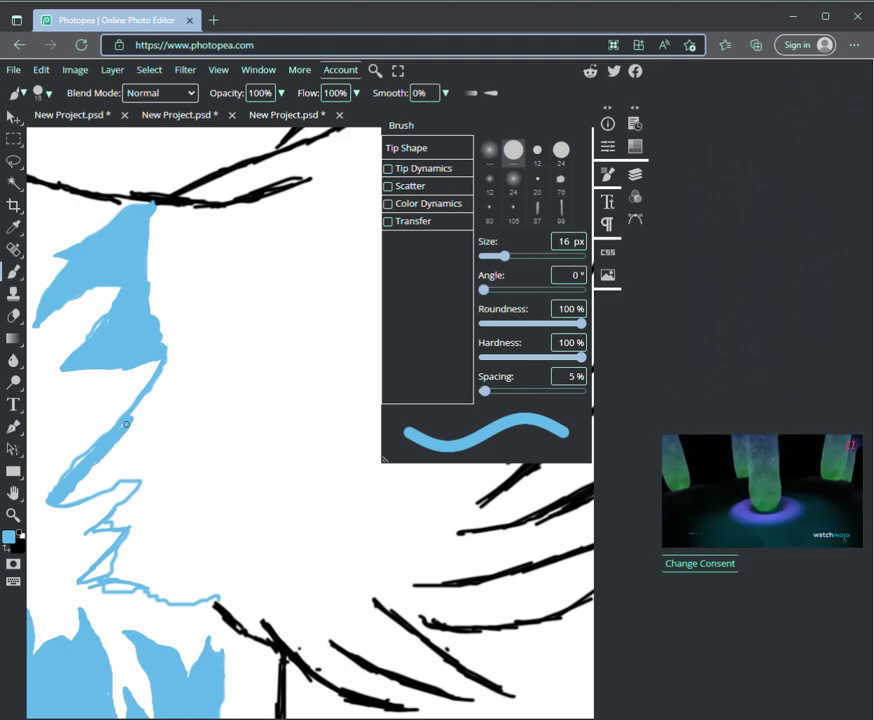
- Paint a blue inner border down to the tail's underside and fill the lower fur tufts between it and the zigzag outline
mouse_move(133, 414)
left_mouse_down()
mouse_move(151, 388)
mouse_move(168, 398)
mouse_move(167, 334)
mouse_move(160, 433)
mouse_move(172, 460)
mouse_move(170, 565)
mouse_move(218, 596)
left_mouse_up()
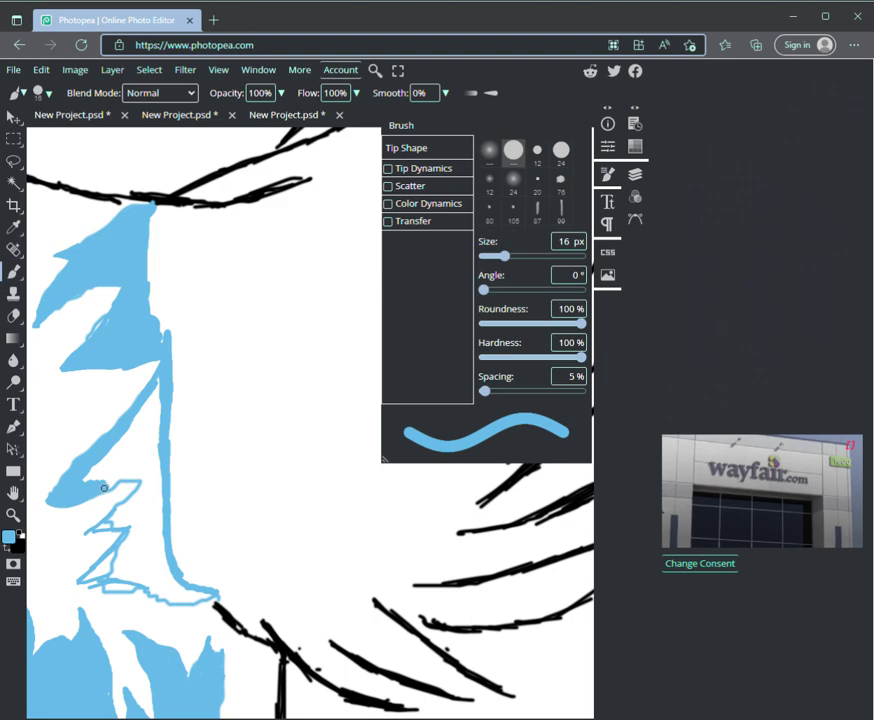
left_click_drag(130, 478, 160, 475)
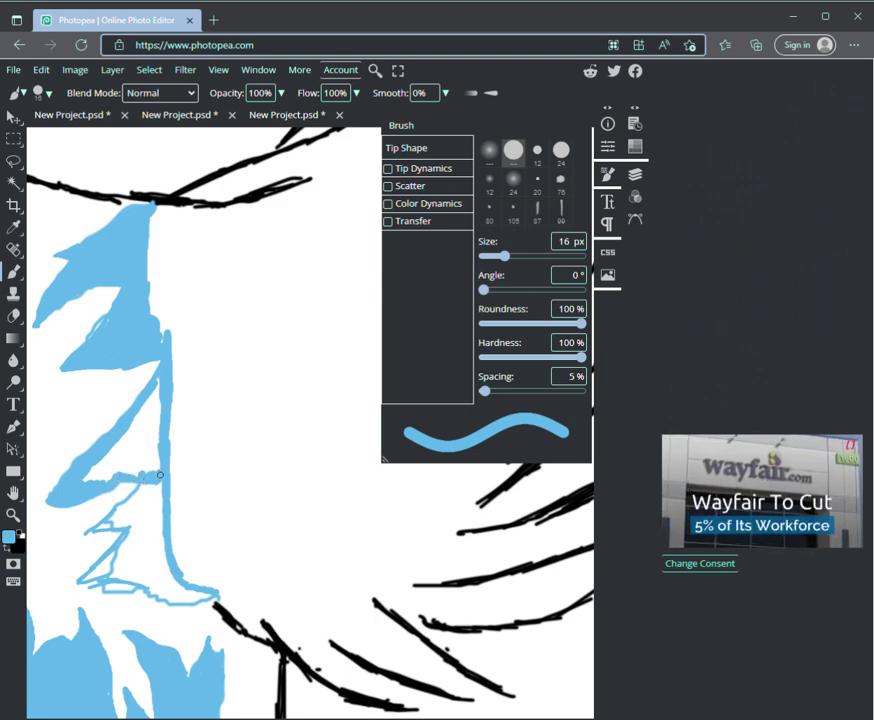
mouse_move(84, 480)
left_mouse_down()
mouse_move(121, 436)
mouse_move(134, 477)
mouse_move(157, 467)
mouse_move(157, 432)
mouse_move(130, 463)
mouse_move(150, 401)
left_mouse_up()
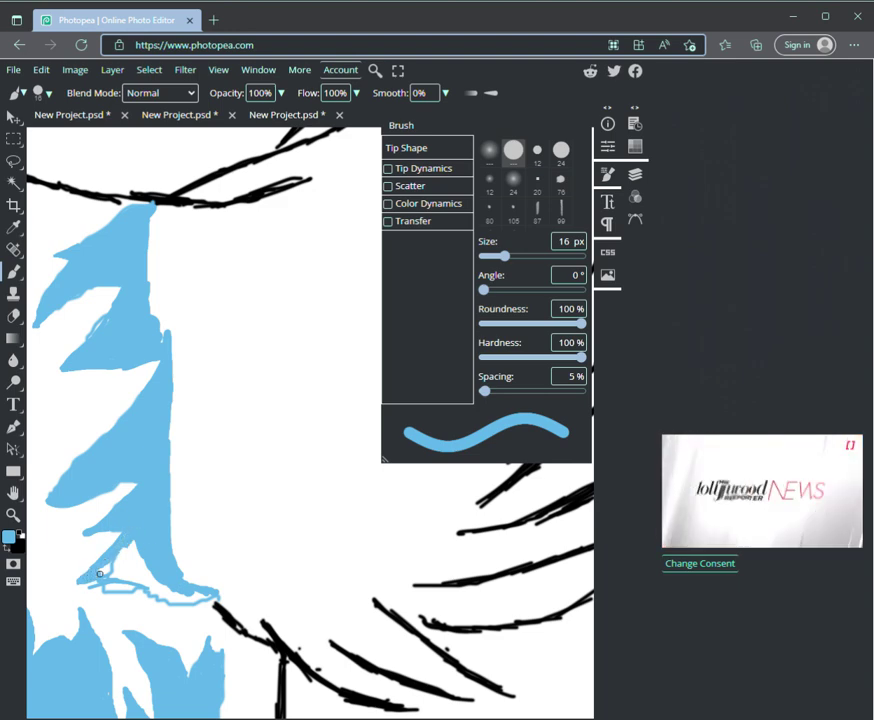
mouse_move(144, 584)
left_mouse_down()
mouse_move(85, 584)
mouse_move(150, 592)
left_mouse_up()
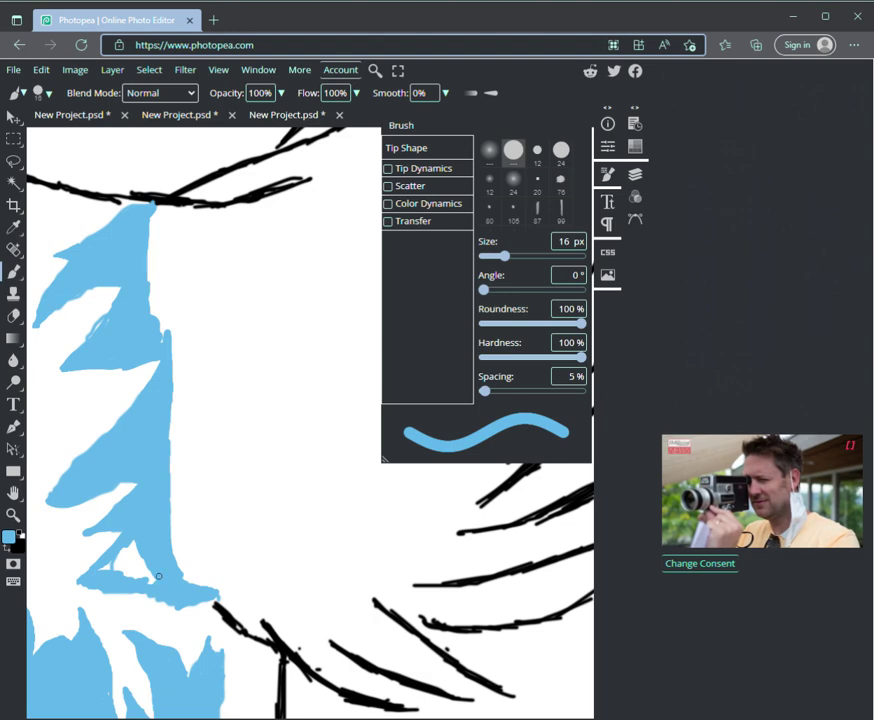
mouse_move(139, 572)
left_mouse_down()
mouse_move(137, 560)
mouse_move(117, 568)
mouse_move(129, 550)
mouse_move(111, 570)
mouse_move(104, 566)
left_mouse_up()
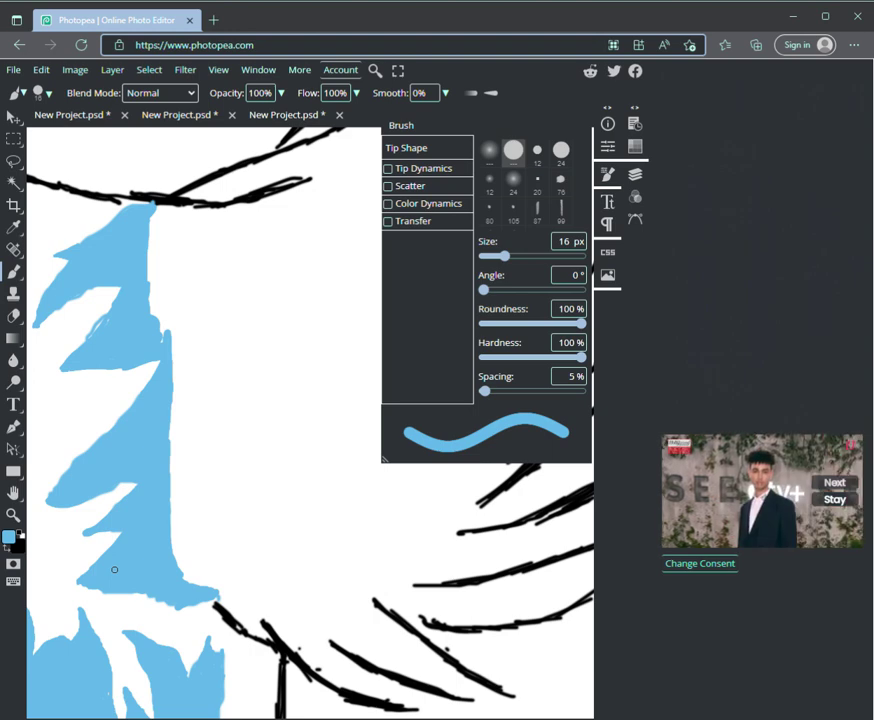
- Set the brush size to 9 px and paint blue along the tail's underside from its base through the first long pointed fur tufts
left_click_drag(215, 597, 248, 628)
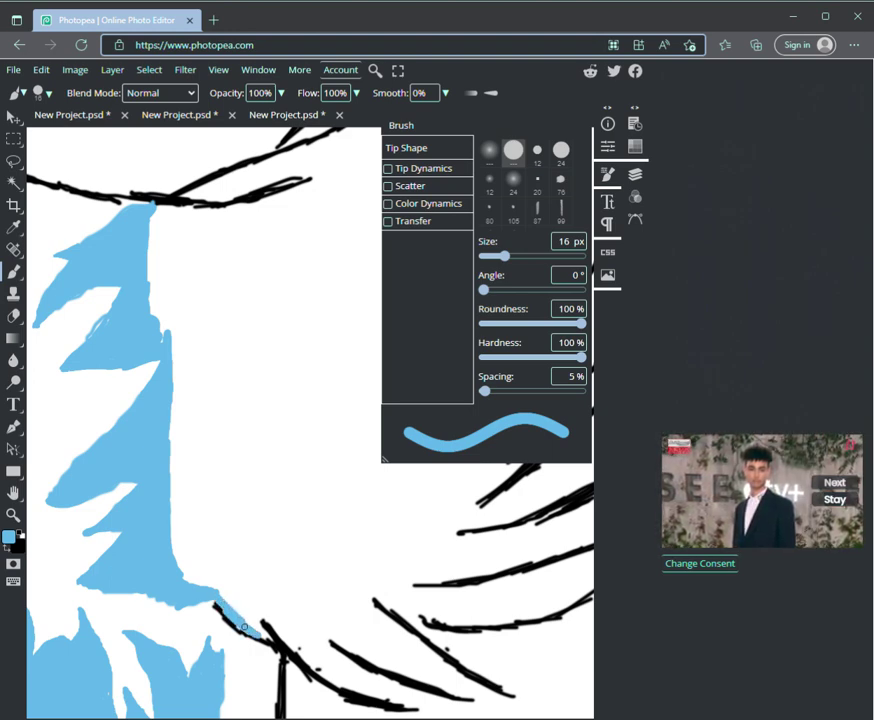
key("bracketleft")
key("bracketleft")
key("bracketleft")
key("bracketleft")
key("bracketleft")
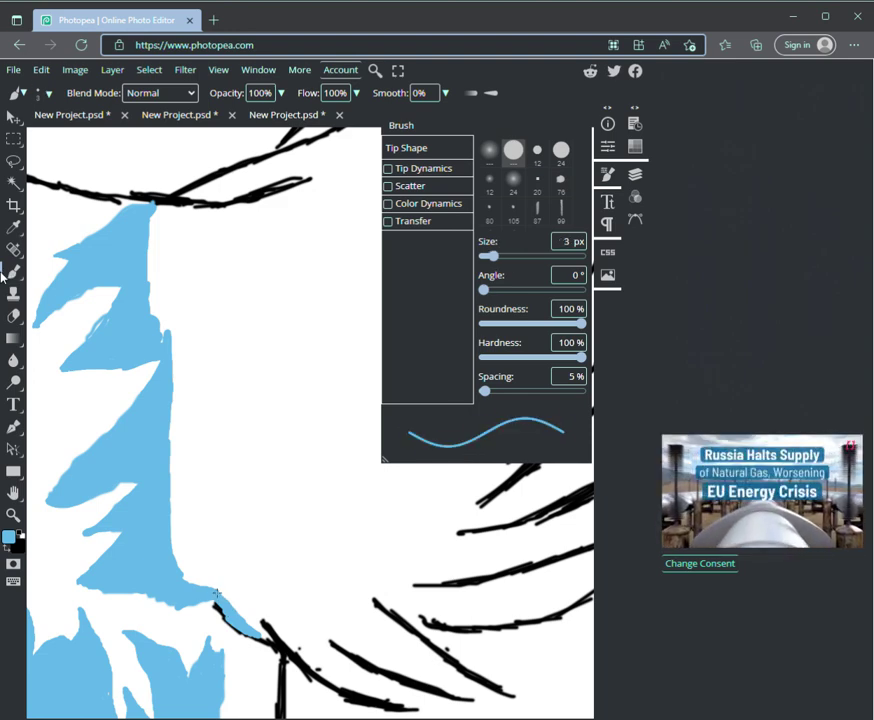
key("bracketright")
key("bracketright")
key("bracketright")
key("bracketright")
key("bracketright")
key("bracketright")
key("bracketright")
key("bracketleft")
key("bracketleft")
key("bracketleft")
key("bracketleft")
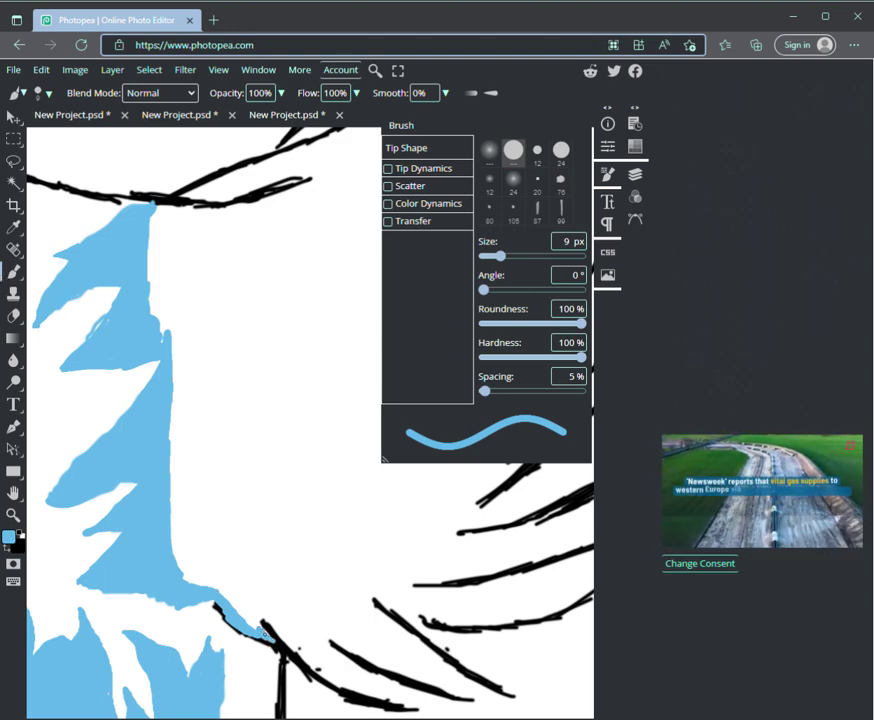
mouse_move(263, 621)
left_mouse_down()
mouse_move(328, 676)
mouse_move(303, 661)
mouse_move(373, 697)
mouse_move(346, 689)
mouse_move(441, 704)
mouse_move(372, 686)
mouse_move(323, 643)
mouse_move(358, 681)
mouse_move(317, 664)
left_mouse_up()
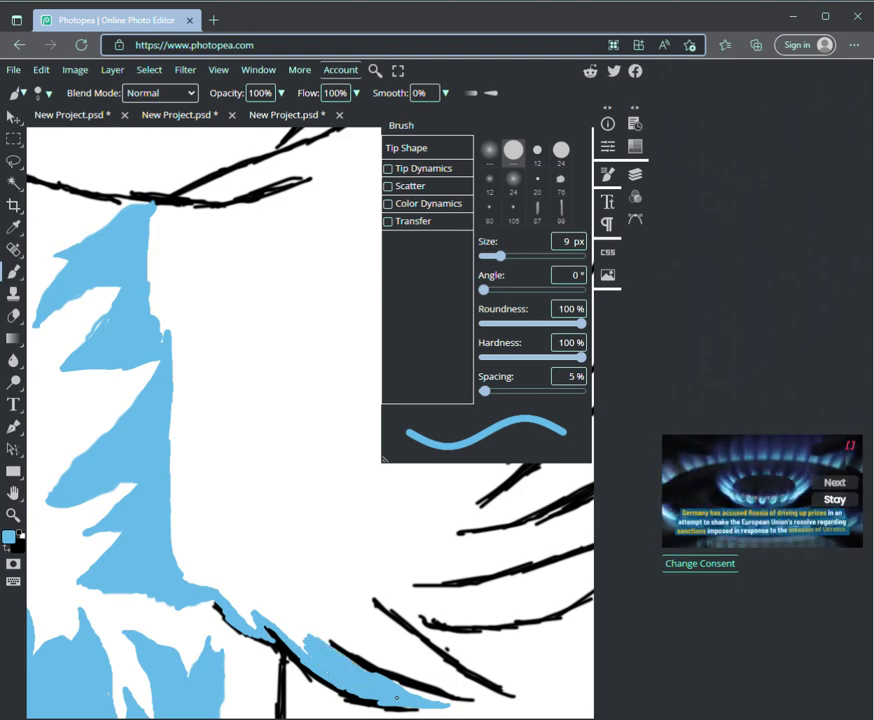
mouse_move(297, 645)
left_mouse_down()
mouse_move(275, 616)
mouse_move(298, 624)
mouse_move(282, 606)
mouse_move(372, 657)
mouse_move(364, 655)
left_mouse_up()
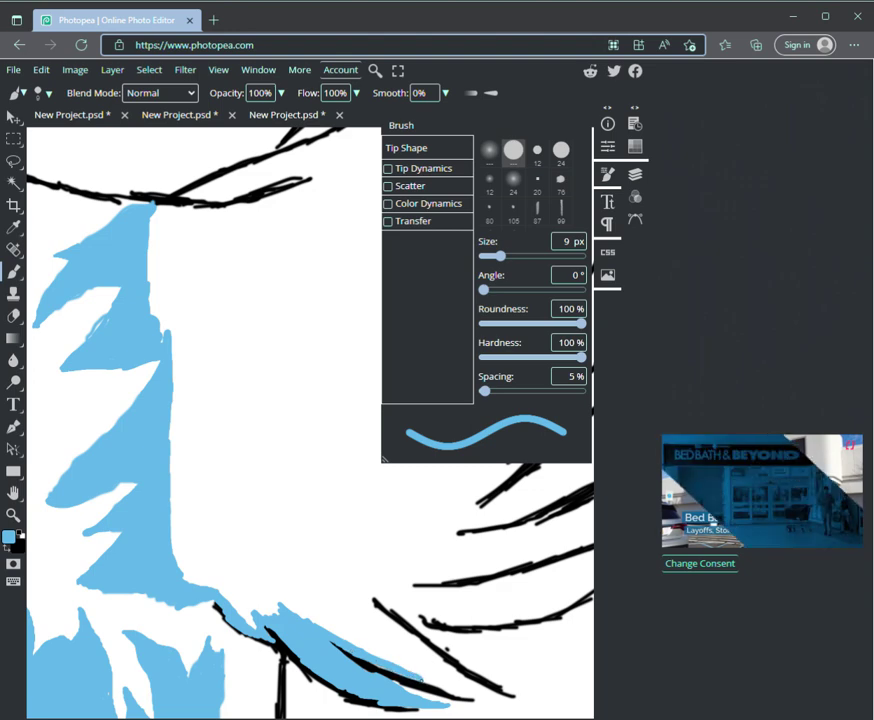
mouse_move(420, 678)
left_mouse_down()
mouse_move(504, 699)
mouse_move(381, 618)
mouse_move(438, 656)
mouse_move(320, 565)
mouse_move(341, 580)
mouse_move(288, 518)
left_mouse_up()
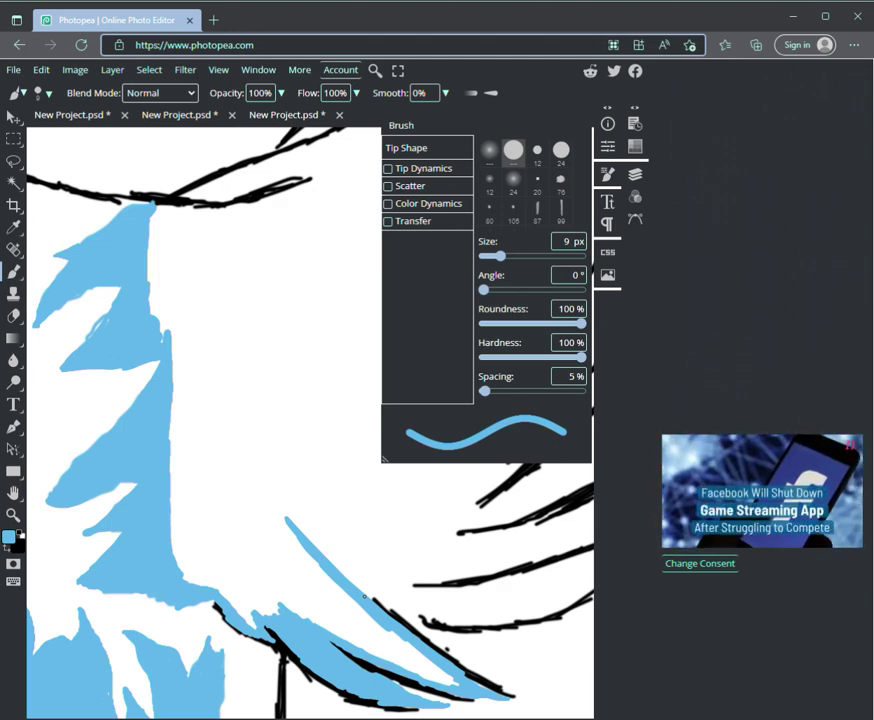
- Paint the fur tufts along the tail's upper edge near its base in blue and close the brush settings
left_click_drag(148, 212, 285, 207)
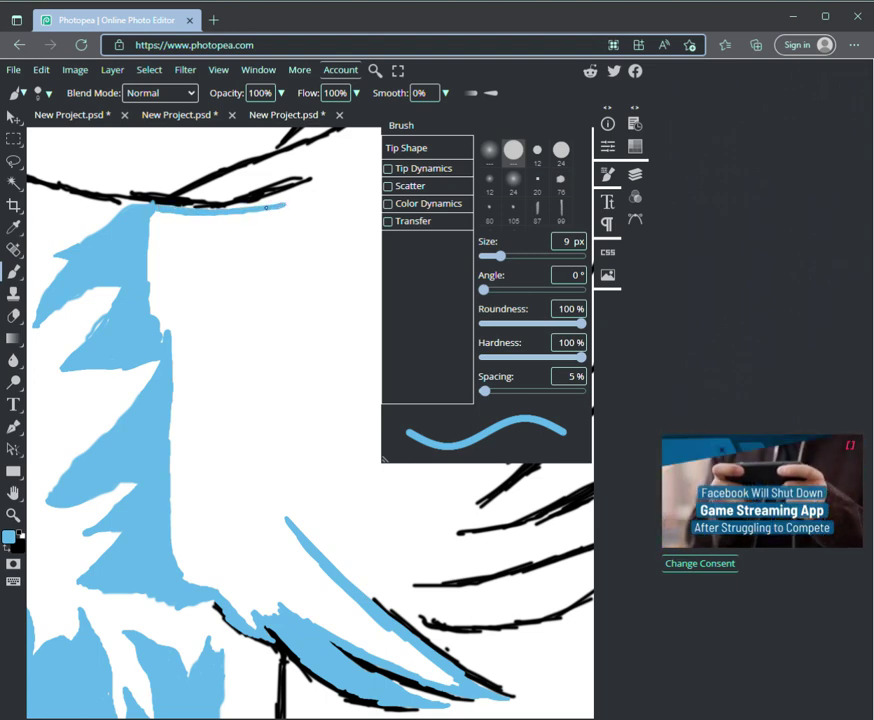
mouse_move(208, 211)
left_mouse_down()
mouse_move(316, 200)
mouse_move(233, 206)
mouse_move(328, 189)
mouse_move(356, 166)
mouse_move(312, 185)
mouse_move(332, 173)
mouse_move(236, 193)
left_mouse_up()
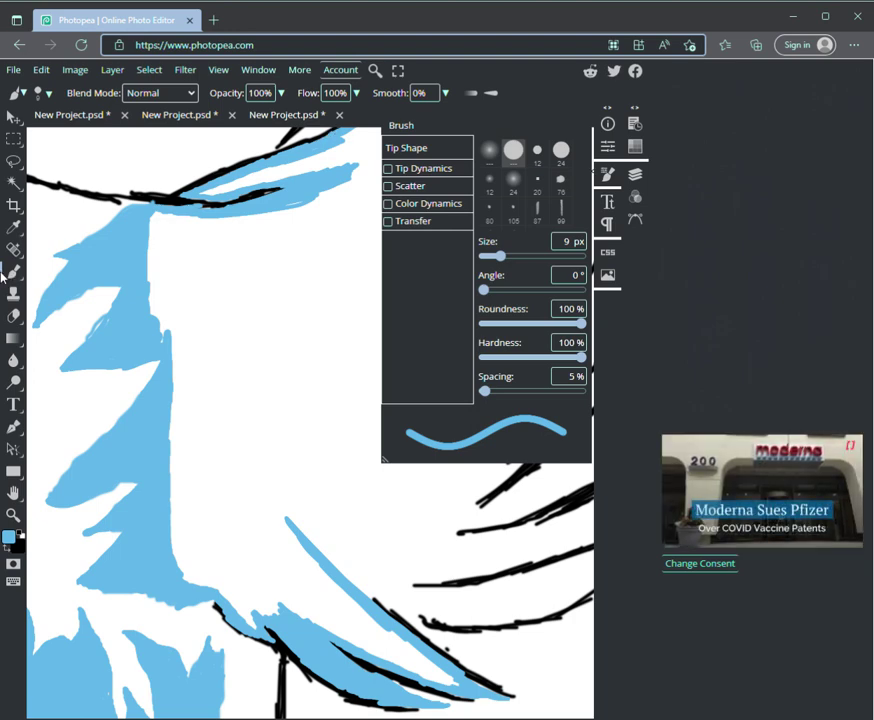
left_click(2, 275)
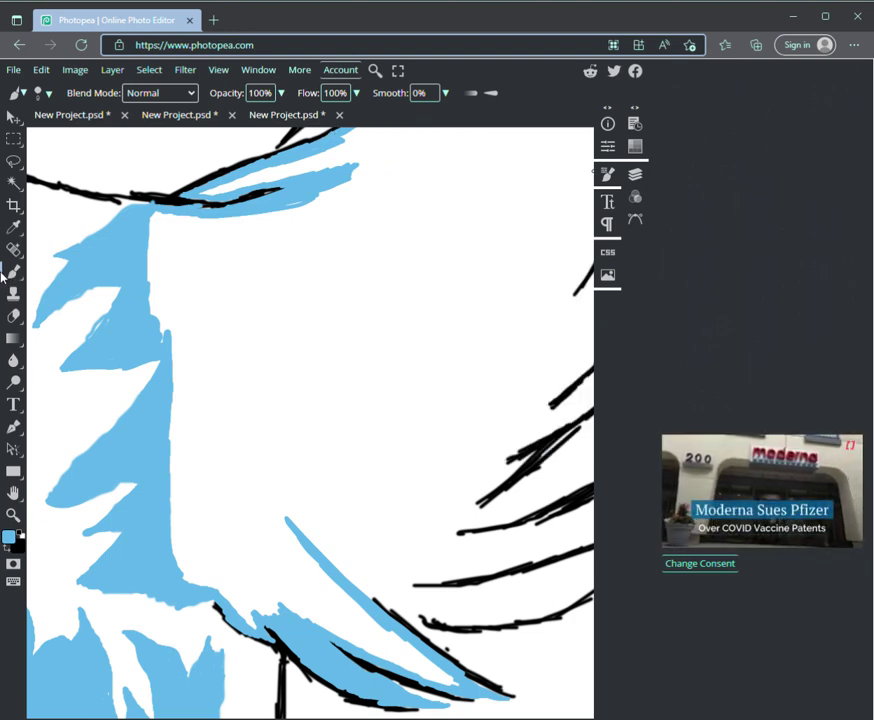
- Paint blue bands inside the lower and upper edges of the next long curved fur tuft on the tail's underside
mouse_move(454, 620)
left_mouse_down()
mouse_move(451, 620)
mouse_move(365, 597)
left_mouse_up()
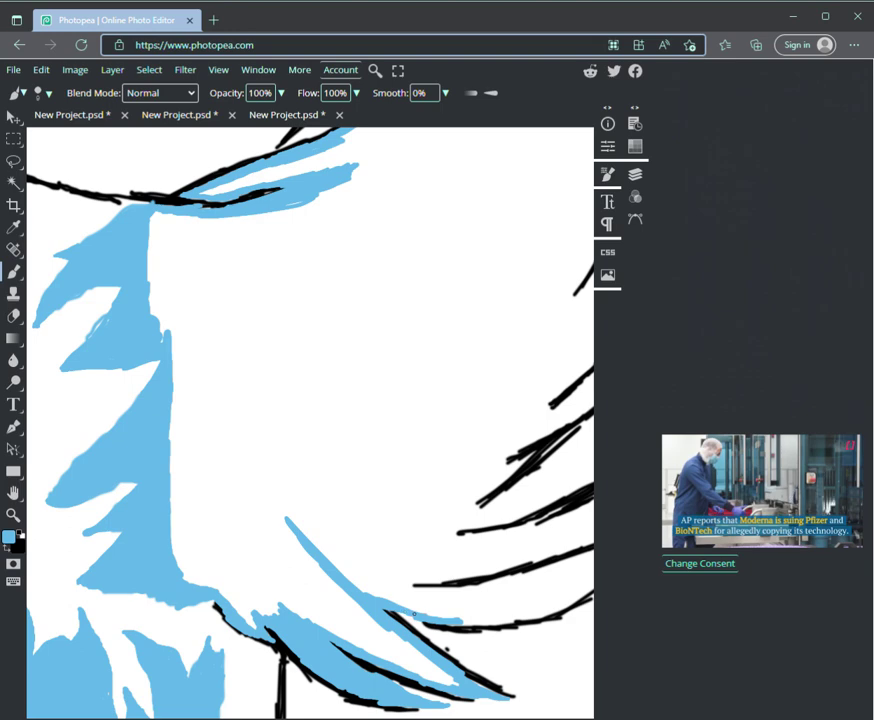
mouse_move(312, 565)
left_mouse_down()
mouse_move(392, 602)
mouse_move(372, 590)
mouse_move(484, 618)
mouse_move(457, 621)
mouse_move(507, 619)
left_mouse_up()
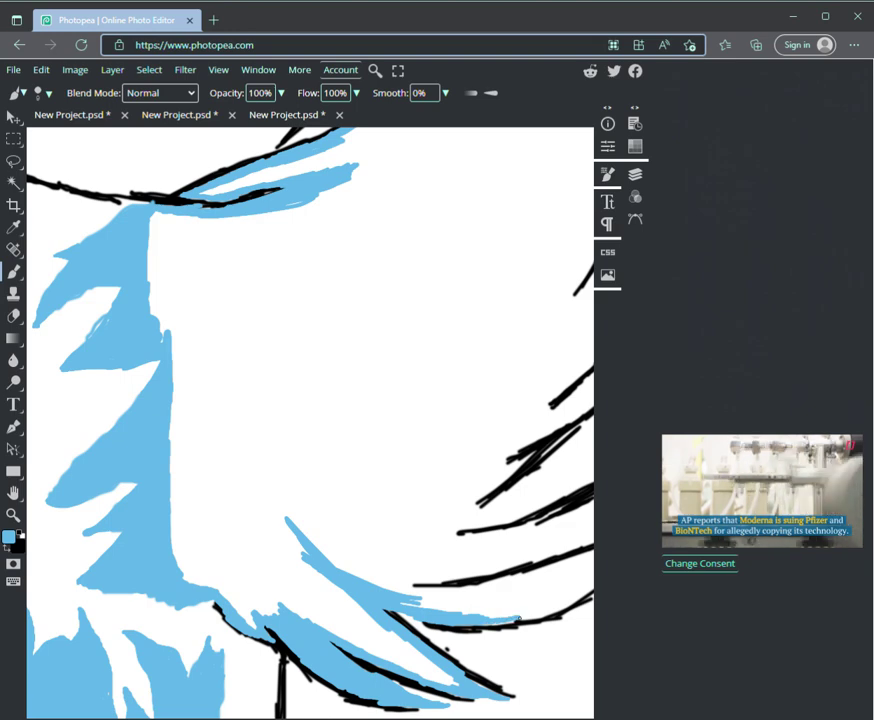
left_click_drag(503, 621, 534, 613)
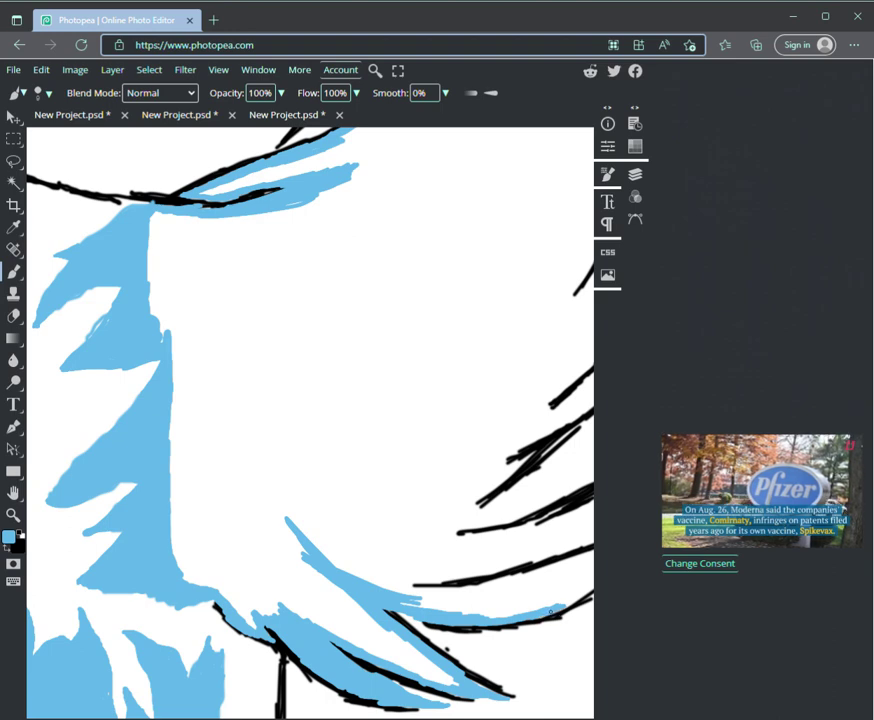
left_click_drag(550, 612, 562, 605)
mouse_move(444, 595)
left_mouse_down()
mouse_move(462, 595)
mouse_move(400, 597)
mouse_move(461, 594)
mouse_move(418, 593)
mouse_move(555, 569)
left_mouse_up()
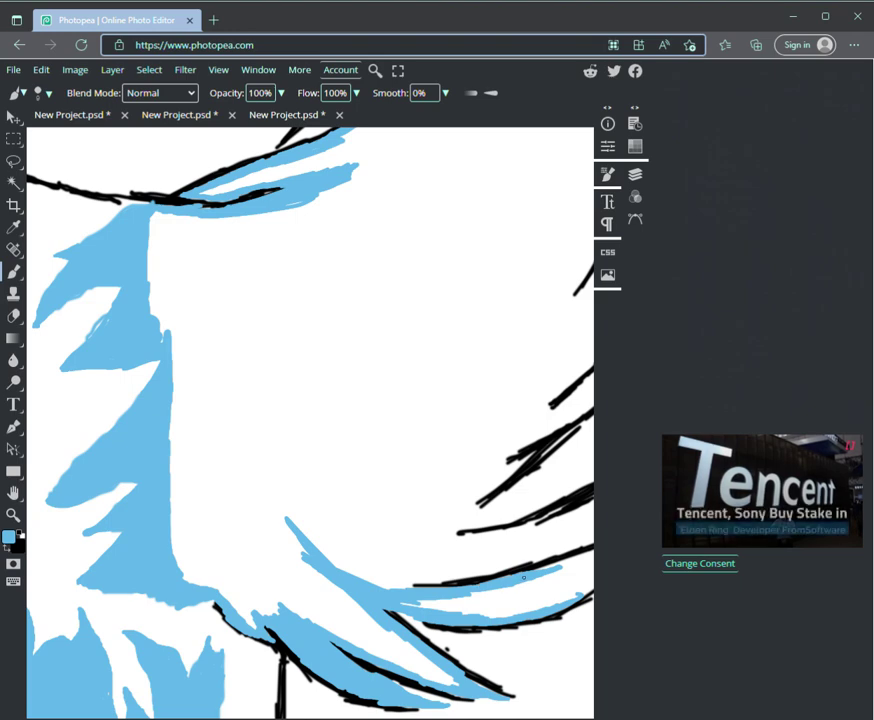
mouse_move(534, 574)
left_mouse_down()
mouse_move(579, 561)
mouse_move(536, 575)
left_mouse_up()
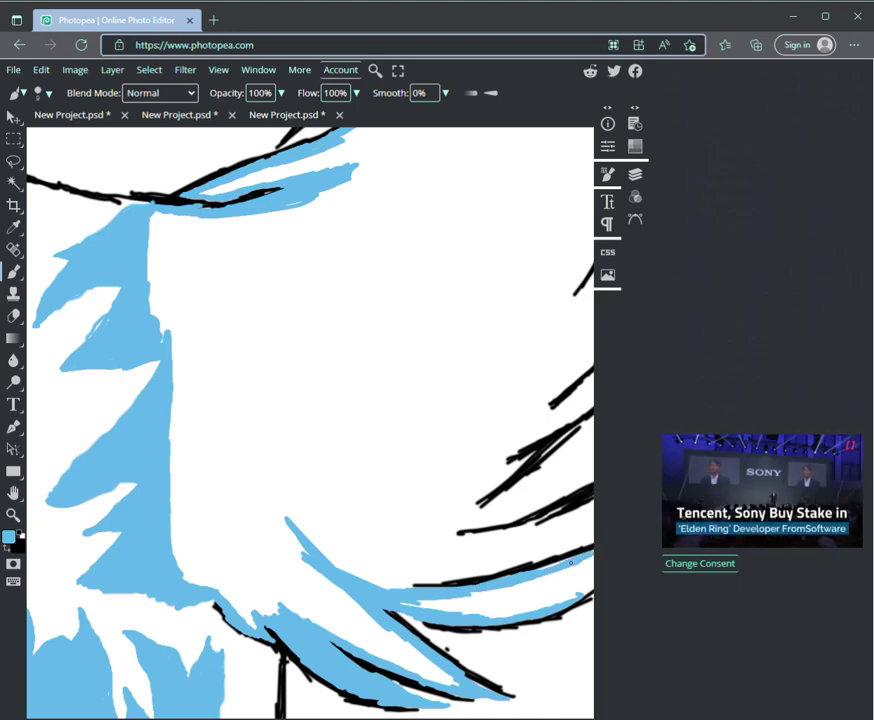
left_click_drag(538, 570, 572, 561)
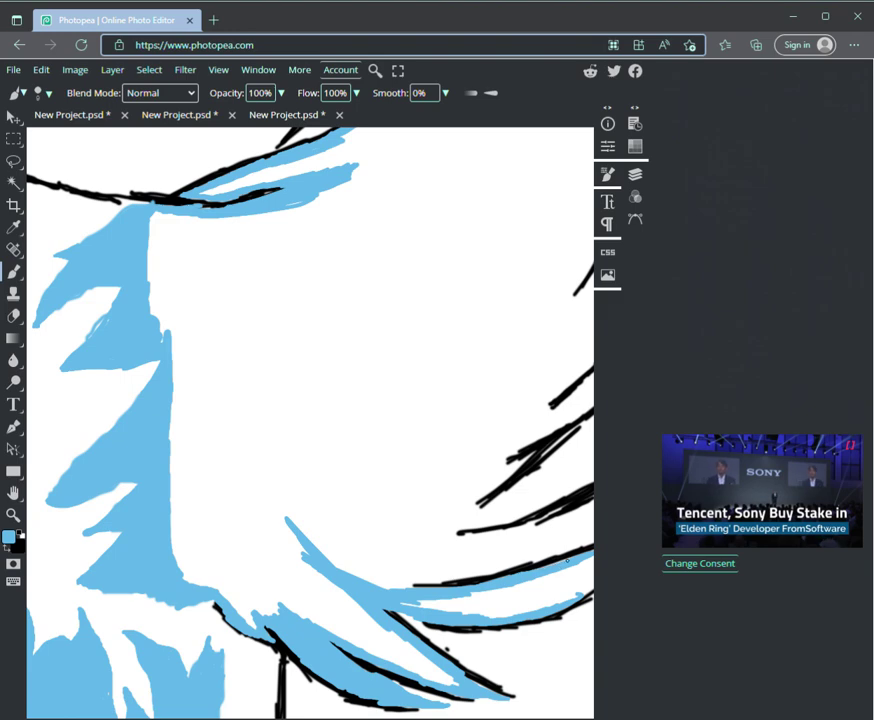
- Extend the two edges of the long curved underside tuft in blue to a closed point at its tip
left_click(8, 498)
left_click_drag(420, 400, 208, 375)
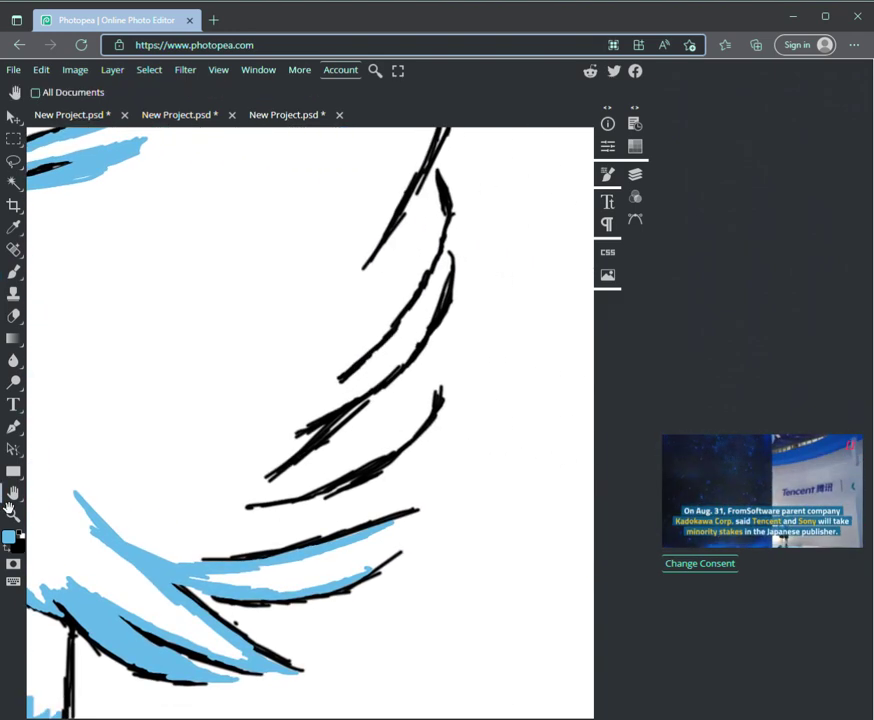
key("b")
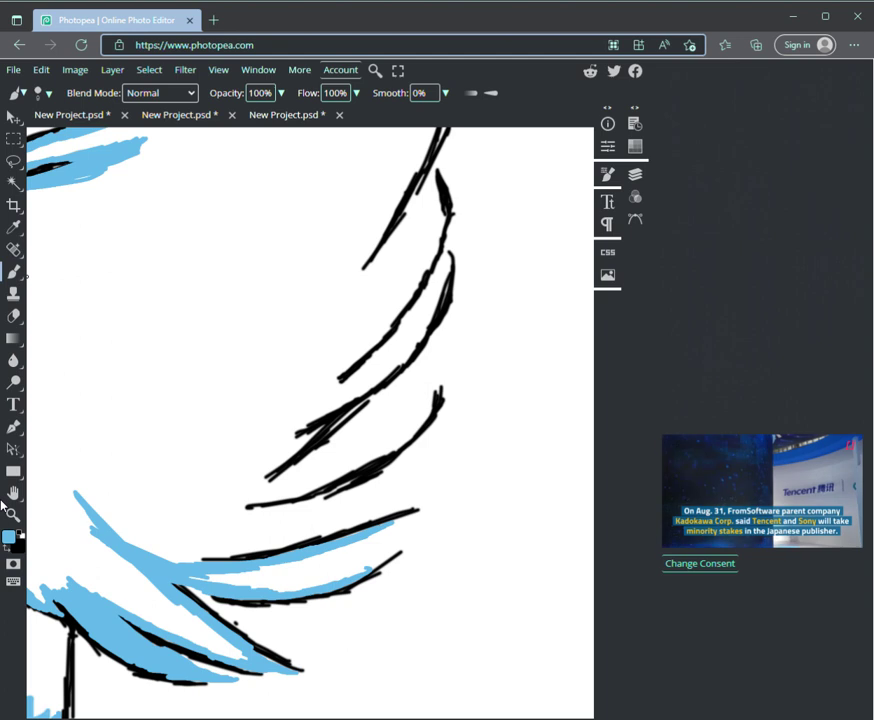
mouse_move(365, 570)
left_mouse_down()
mouse_move(390, 553)
mouse_move(369, 568)
mouse_move(416, 533)
mouse_move(393, 558)
mouse_move(435, 500)
mouse_move(406, 525)
left_mouse_up()
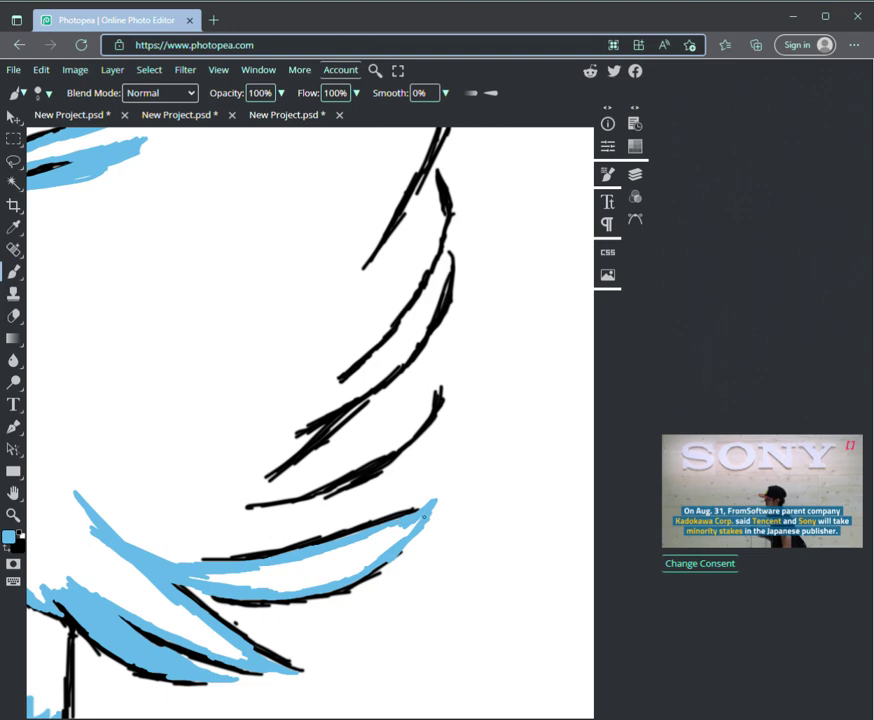
left_click_drag(417, 501, 399, 509)
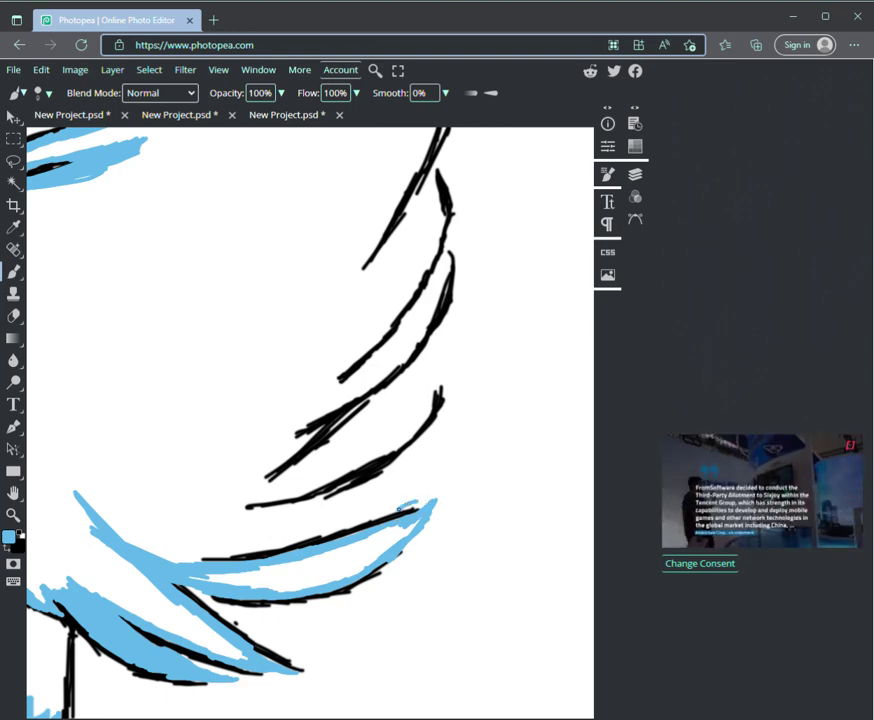
- Outline the next fur tuft up the tail's outer side in blue, thickening its lower edge and pointed tip
mouse_move(440, 388)
left_mouse_down()
mouse_move(438, 440)
mouse_move(410, 500)
left_mouse_up()
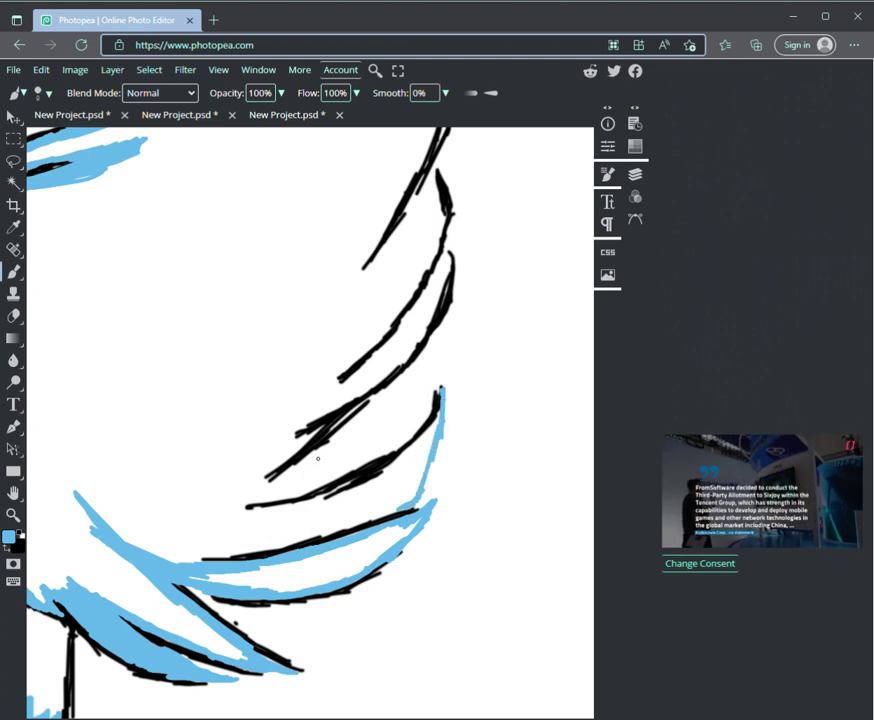
mouse_move(248, 510)
left_mouse_down()
mouse_move(338, 490)
mouse_move(378, 463)
left_mouse_up()
mouse_move(441, 392)
left_mouse_down()
mouse_move(431, 430)
mouse_move(408, 452)
mouse_move(419, 442)
left_mouse_up()
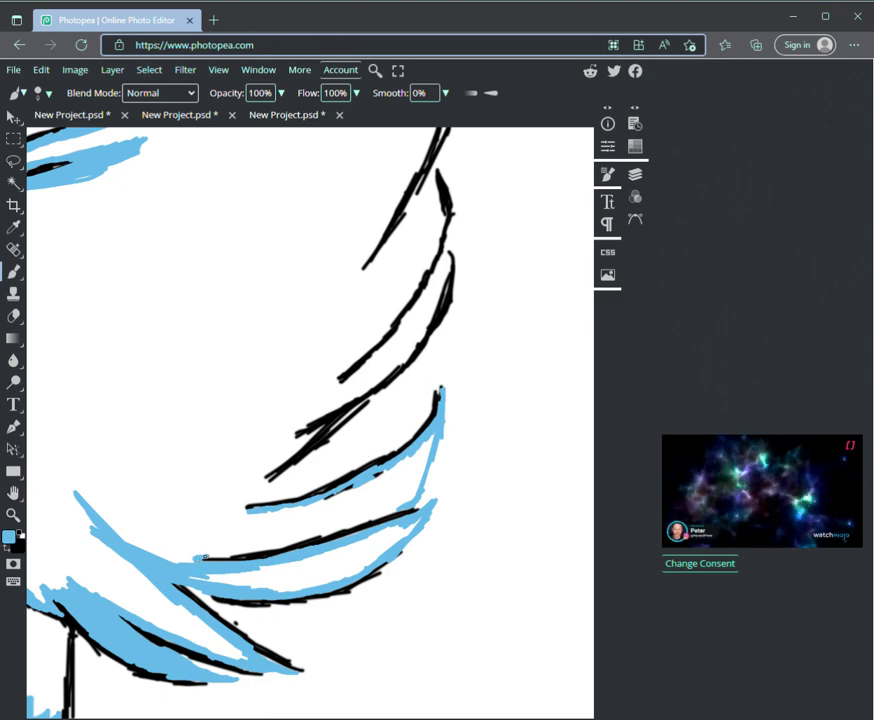
mouse_move(203, 554)
left_mouse_down()
mouse_move(262, 548)
mouse_move(287, 524)
mouse_move(263, 550)
mouse_move(405, 506)
left_mouse_up()
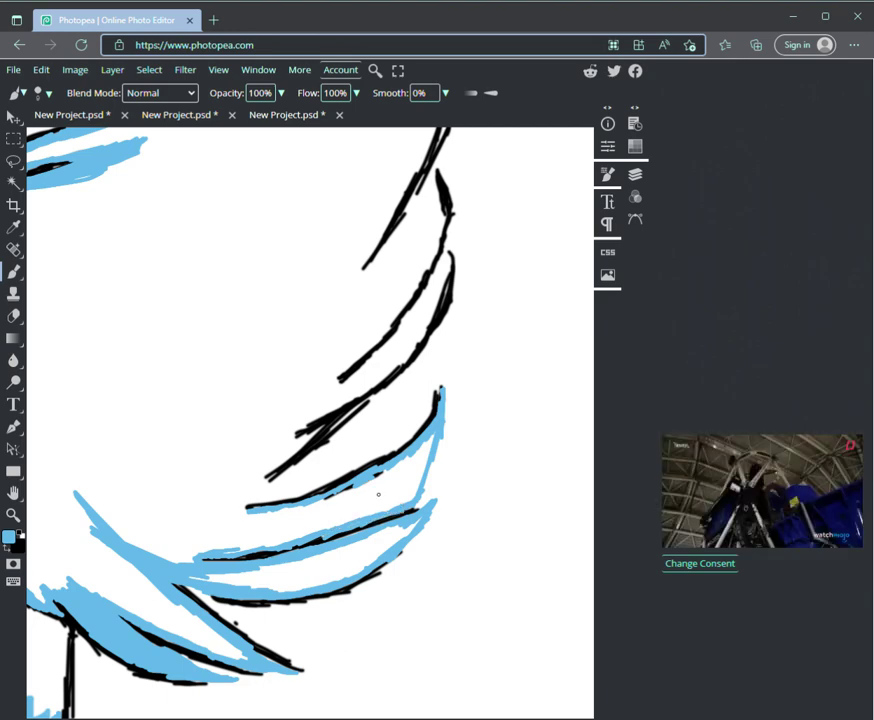
mouse_move(217, 548)
left_mouse_down()
mouse_move(273, 534)
mouse_move(274, 543)
mouse_move(297, 540)
mouse_move(396, 508)
left_mouse_up()
mouse_move(428, 443)
left_mouse_down()
mouse_move(417, 489)
mouse_move(441, 431)
left_mouse_up()
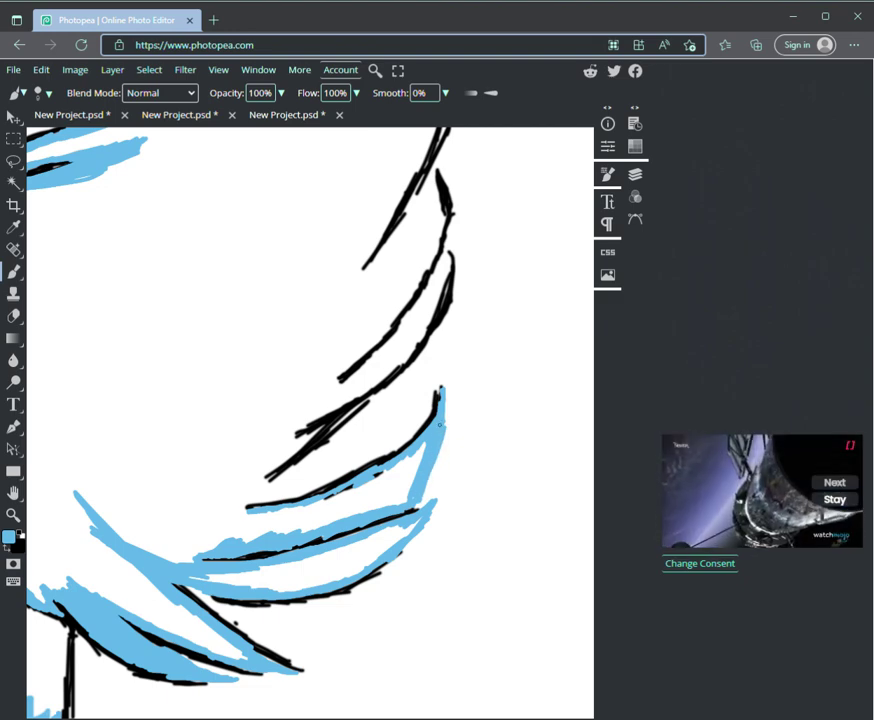
- Outline the following tuft in blue from its inner strokes out to a new point above the previous tip
left_click_drag(274, 470, 304, 443)
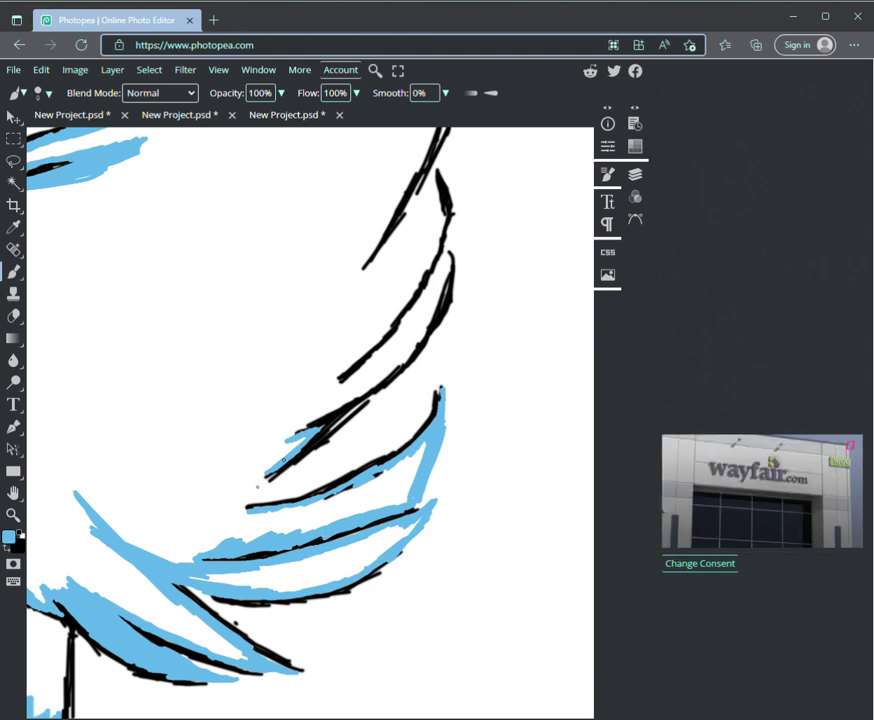
left_click_drag(263, 478, 348, 428)
mouse_move(300, 463)
left_mouse_down()
mouse_move(350, 410)
mouse_move(388, 380)
mouse_move(405, 383)
mouse_move(447, 338)
mouse_move(425, 407)
left_mouse_up()
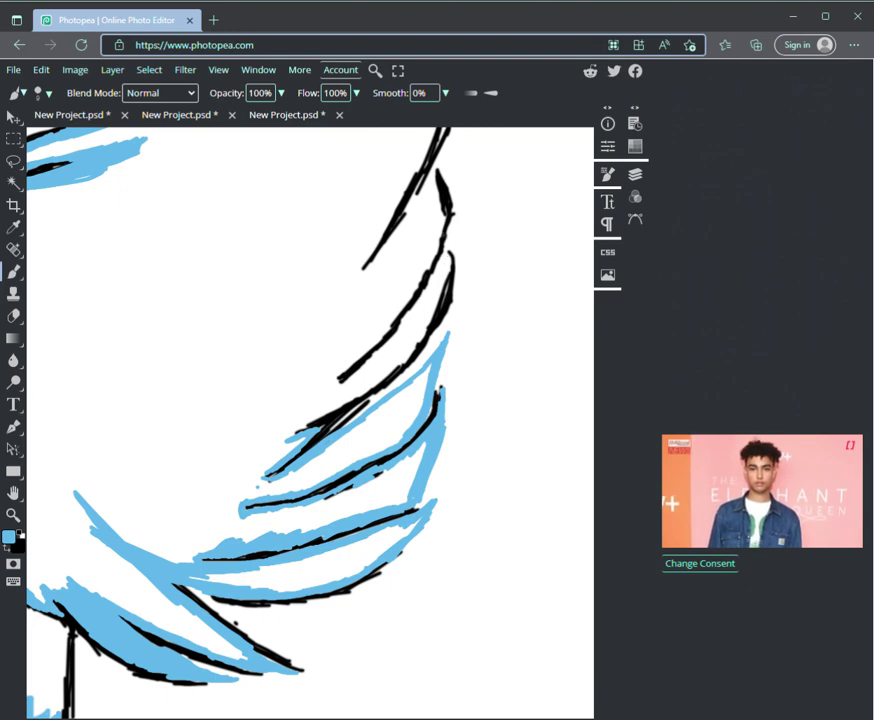
- Paint the slender curved tuft above in blue along both edges and inside its tip
left_click_drag(446, 251, 447, 296)
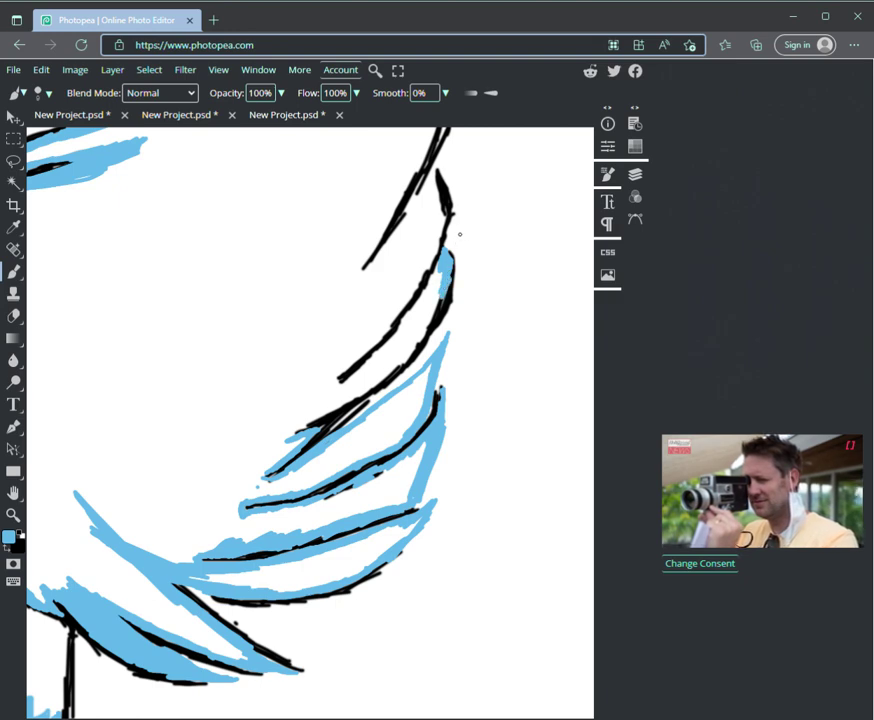
mouse_move(441, 265)
left_mouse_down()
mouse_move(436, 296)
mouse_move(419, 312)
left_mouse_up()
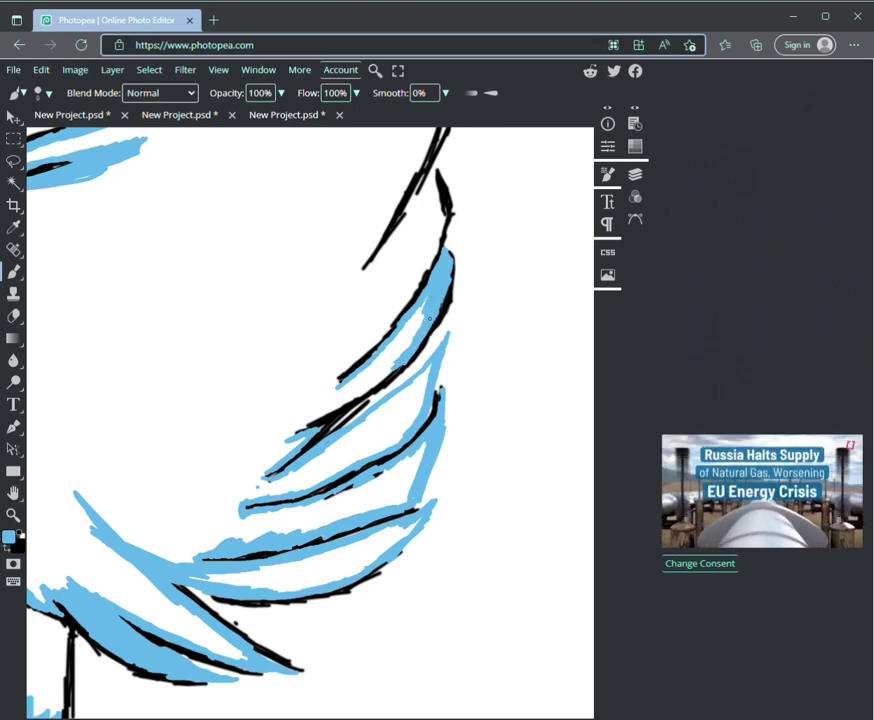
mouse_move(294, 431)
left_mouse_down()
mouse_move(288, 436)
mouse_move(334, 407)
left_mouse_up()
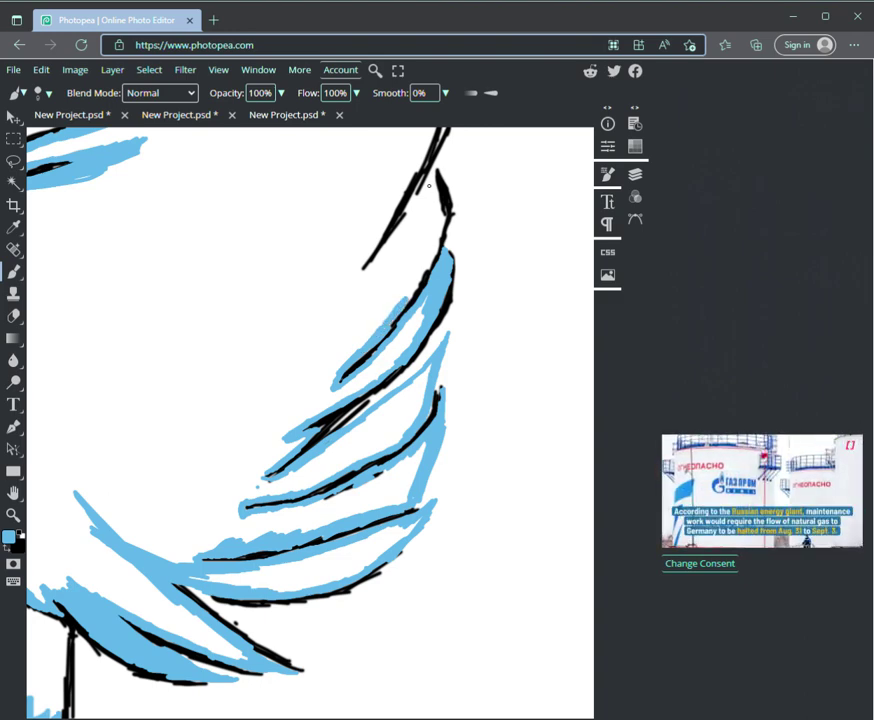
- Fill the broad tuft below the tail's crossing tip strokes in blue and extend the colour past its inner outline
left_click_drag(431, 175, 441, 229)
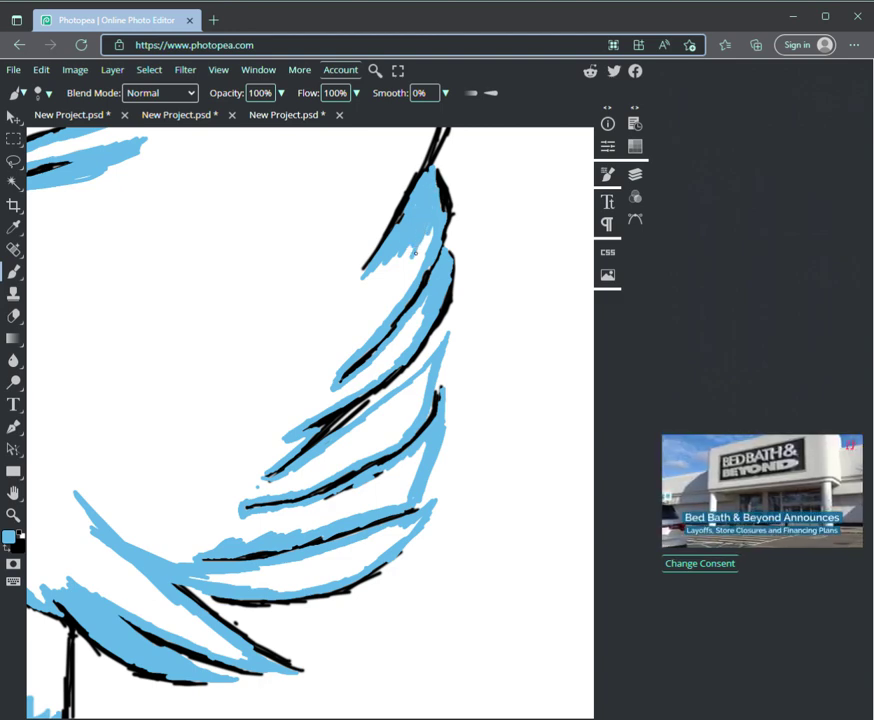
mouse_move(390, 297)
left_mouse_down()
mouse_move(398, 282)
mouse_move(366, 300)
mouse_move(410, 241)
mouse_move(350, 290)
mouse_move(381, 265)
mouse_move(411, 281)
mouse_move(333, 362)
mouse_move(322, 352)
mouse_move(347, 333)
left_mouse_up()
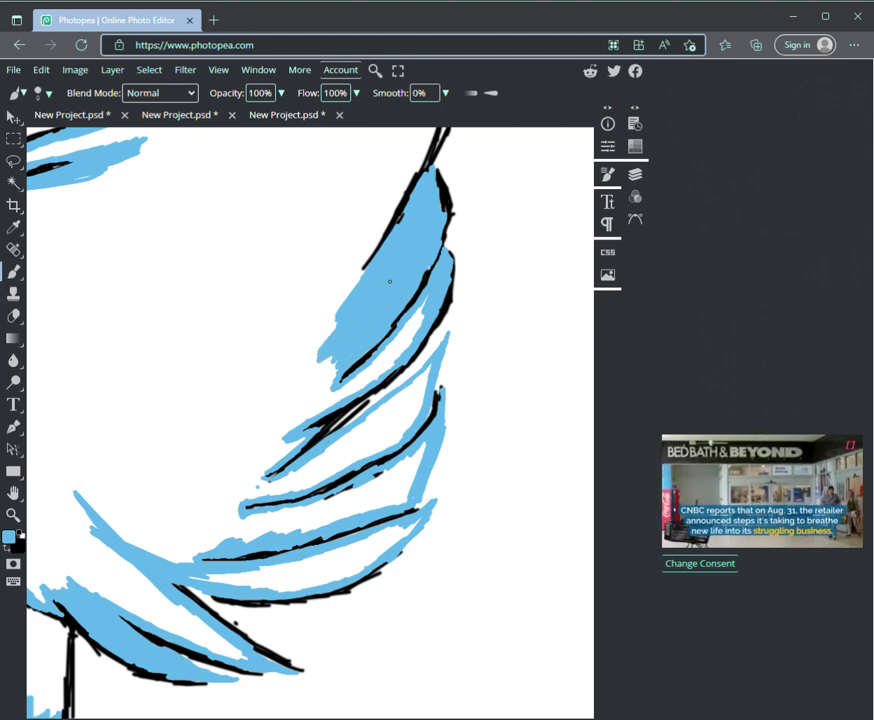
left_click(10, 496)
left_click_drag(390, 282, 341, 487)
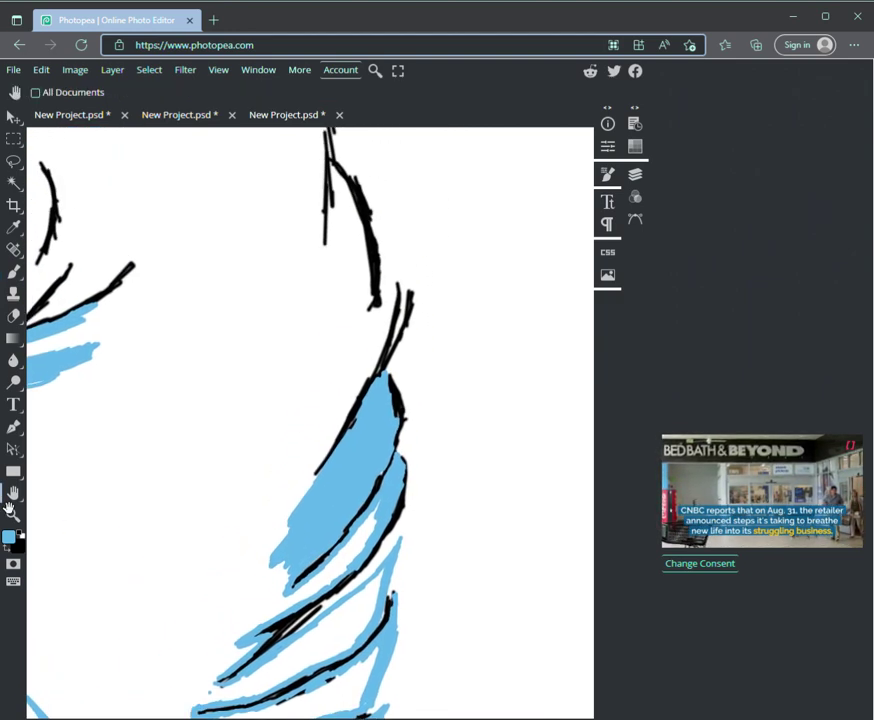
left_click(13, 271)
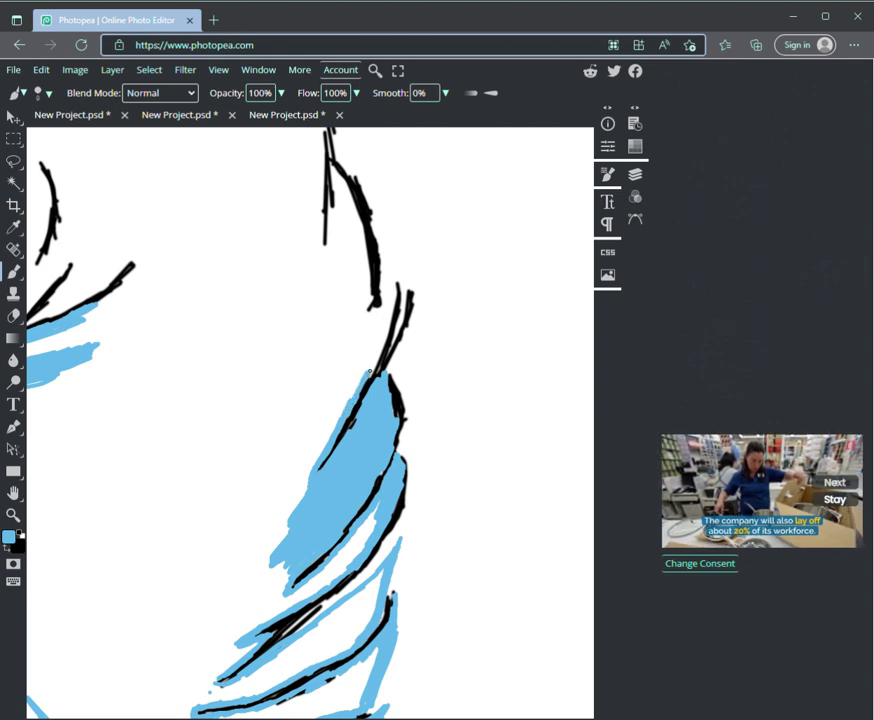
- Outline the narrow pointed tuft above the broad blue one and fill it in blue down to the existing colour
left_click_drag(372, 309, 391, 262)
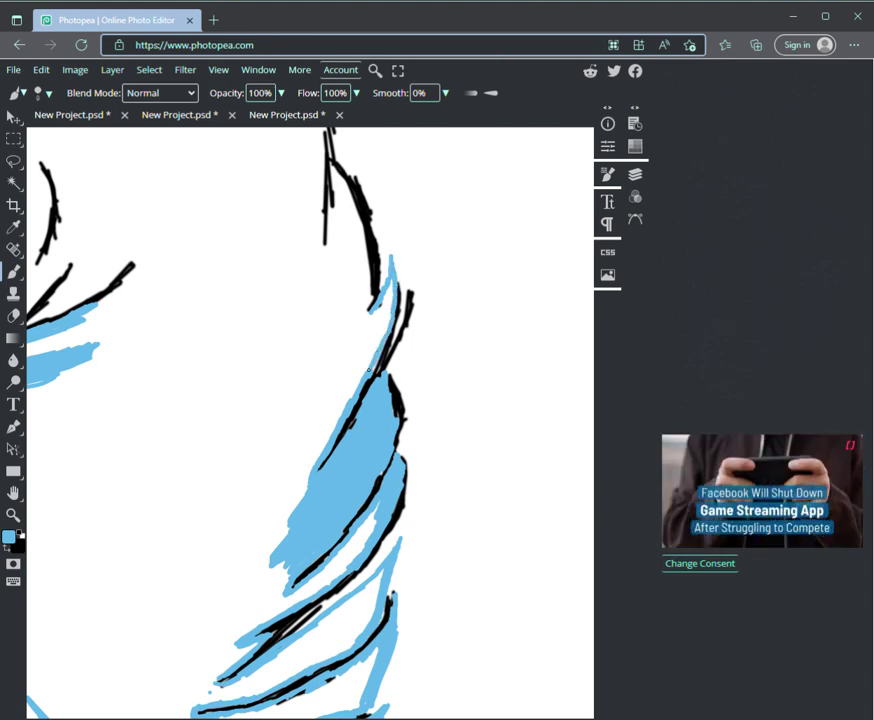
mouse_move(372, 316)
left_mouse_down()
mouse_move(385, 300)
mouse_move(398, 330)
mouse_move(392, 308)
left_mouse_up()
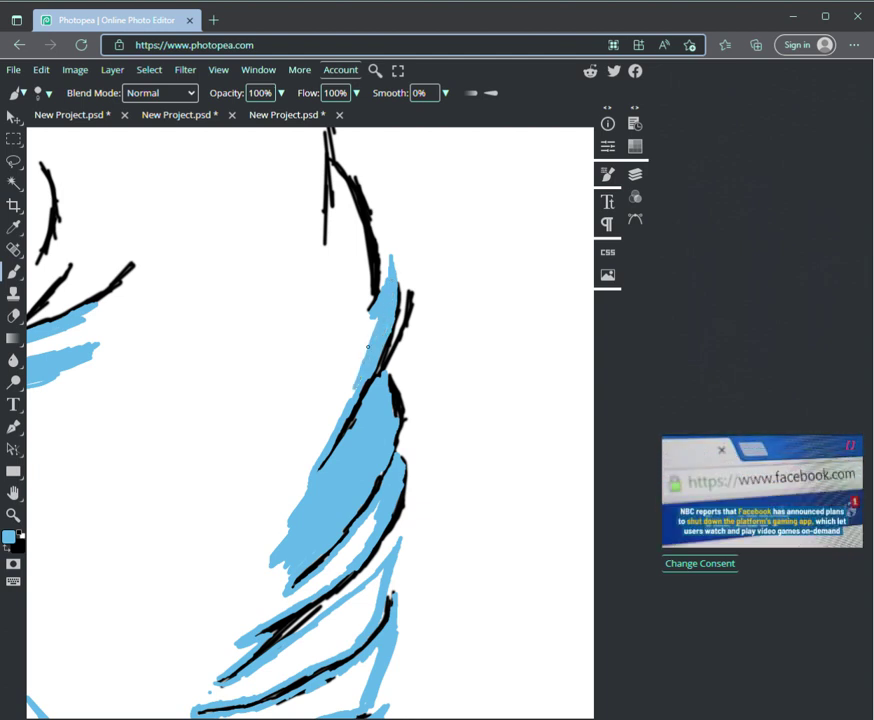
left_click_drag(349, 383, 368, 331)
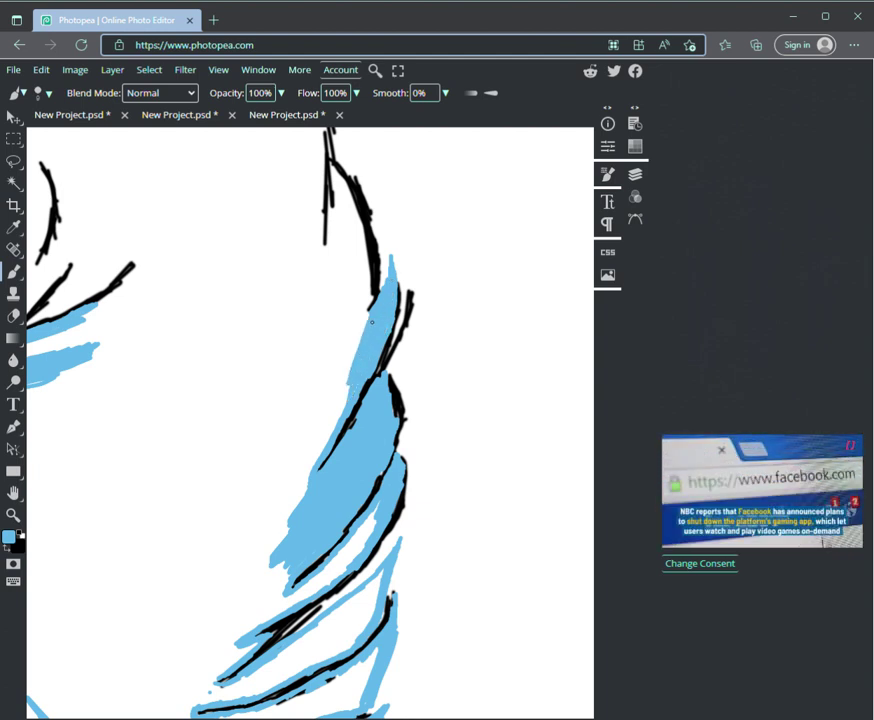
- Outline the next tuft up the tail's outer edge in blue, along its curved outer line and both sides of its vertical inner stroke
left_click_drag(329, 190, 326, 277)
left_click_drag(330, 166, 360, 232)
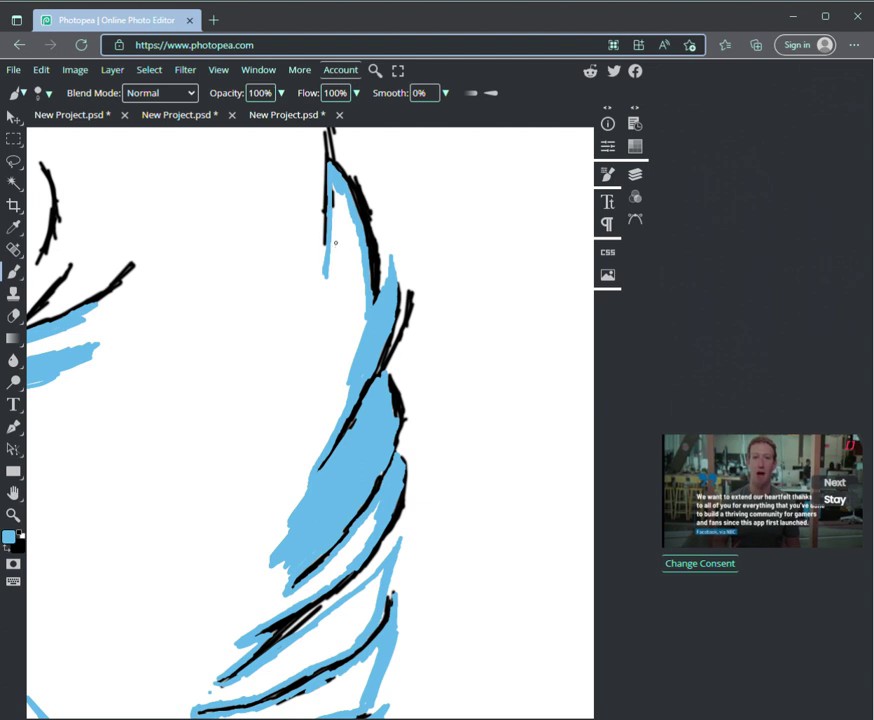
left_click_drag(310, 295, 320, 268)
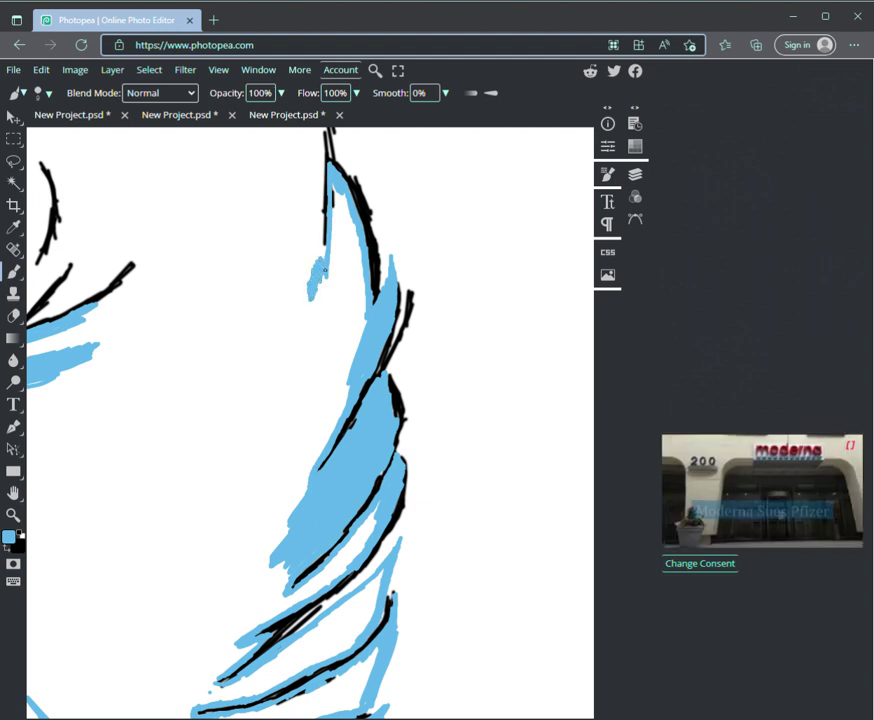
mouse_move(322, 247)
left_mouse_down()
mouse_move(318, 200)
mouse_move(318, 240)
mouse_move(321, 207)
left_mouse_up()
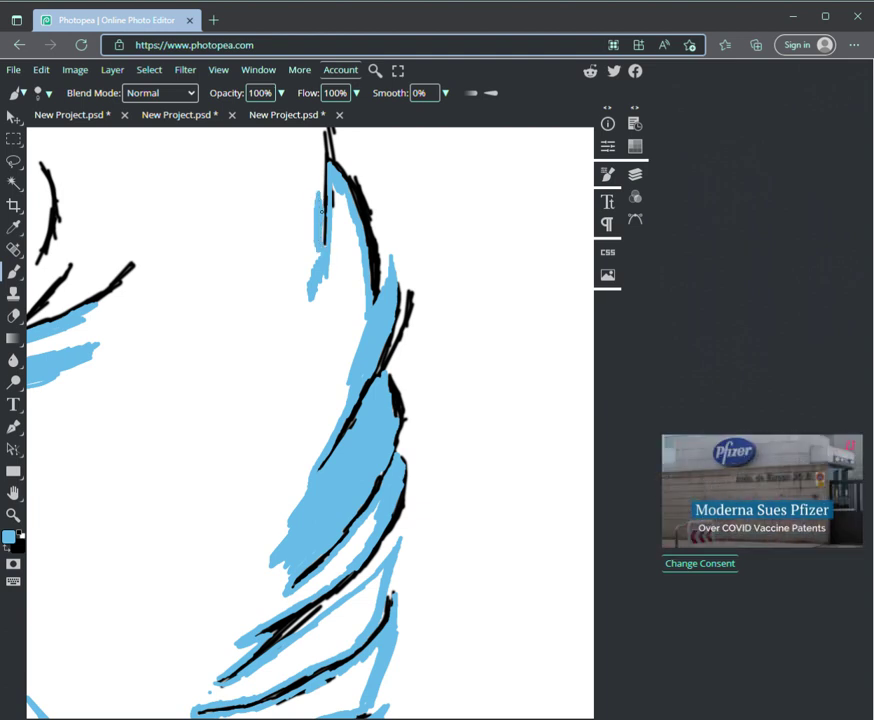
- Extend the blue band upward beside the vertical stroke until it meets the black outline of the tail's upper bend
key("space")
mouse_move(319, 238)
left_mouse_down()
mouse_move(330, 248)
mouse_move(410, 495)
left_mouse_up()
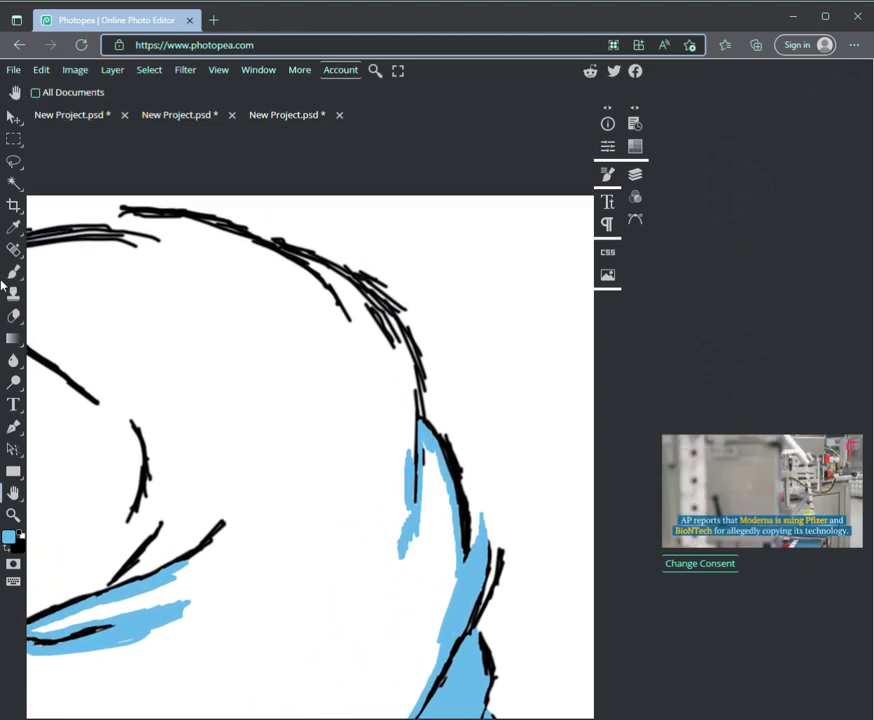
key("b")
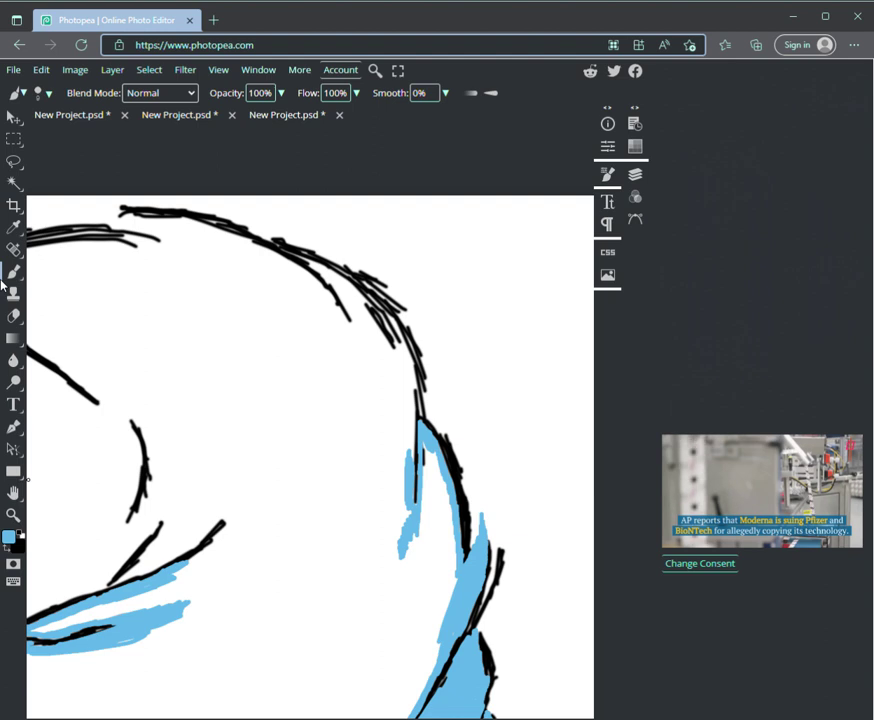
mouse_move(409, 465)
left_mouse_down()
mouse_move(409, 432)
mouse_move(412, 449)
left_mouse_up()
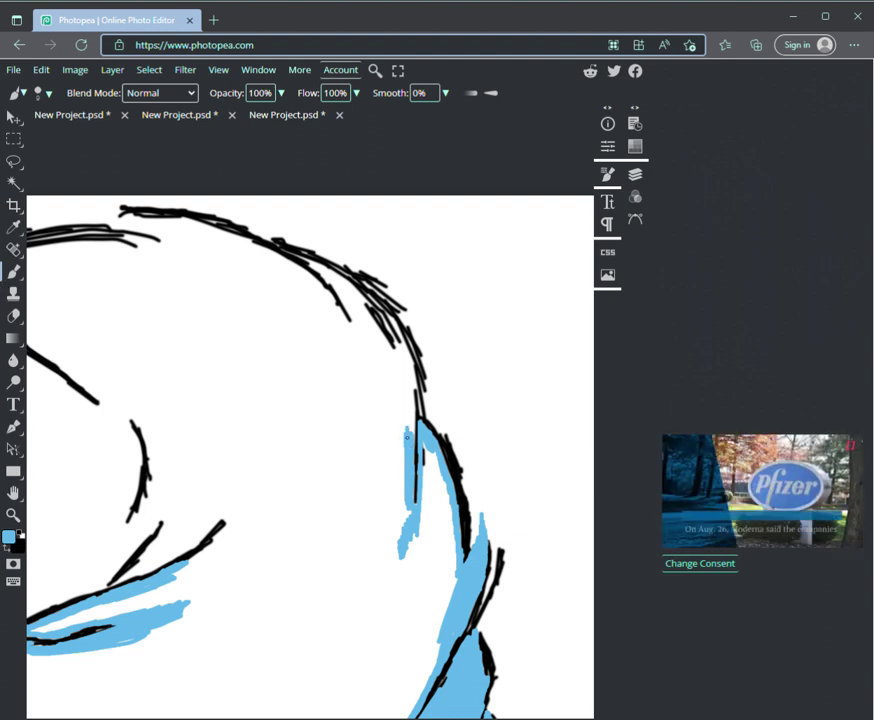
left_click_drag(403, 430, 407, 396)
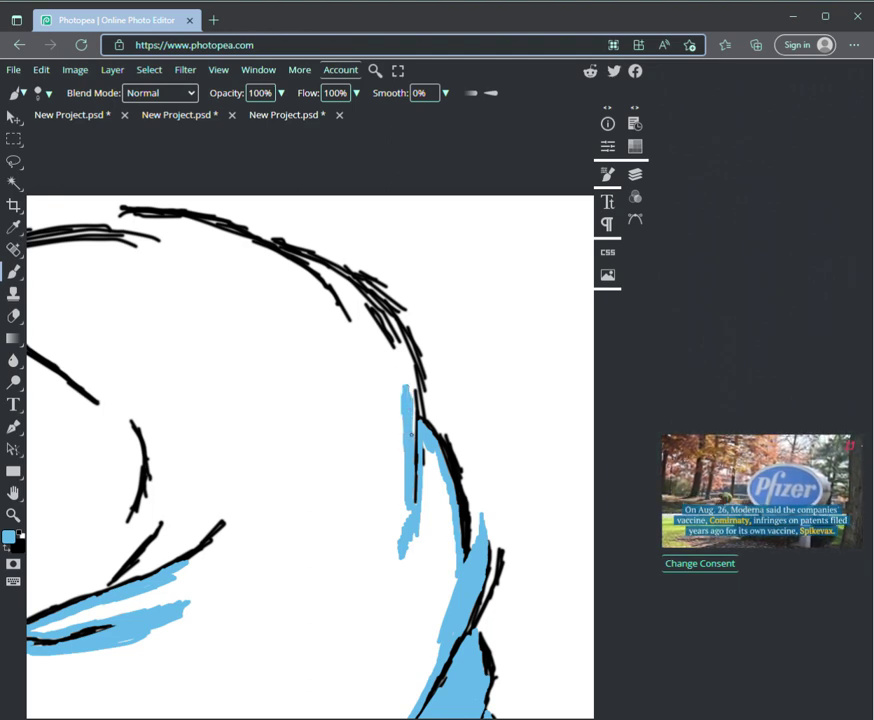
mouse_move(409, 402)
left_mouse_down()
mouse_move(407, 368)
mouse_move(410, 400)
left_mouse_up()
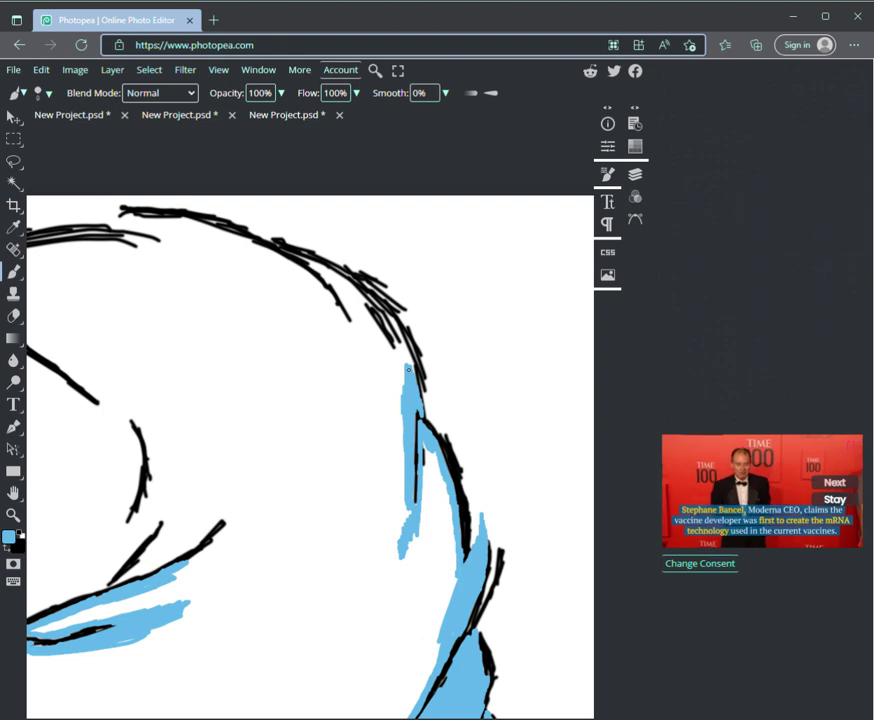
- Paint blue along the inside of the tail's upper curve, including its inner tuft, and end in a point beyond the top stroke
mouse_move(407, 368)
left_mouse_down()
mouse_move(388, 314)
mouse_move(280, 246)
left_mouse_up()
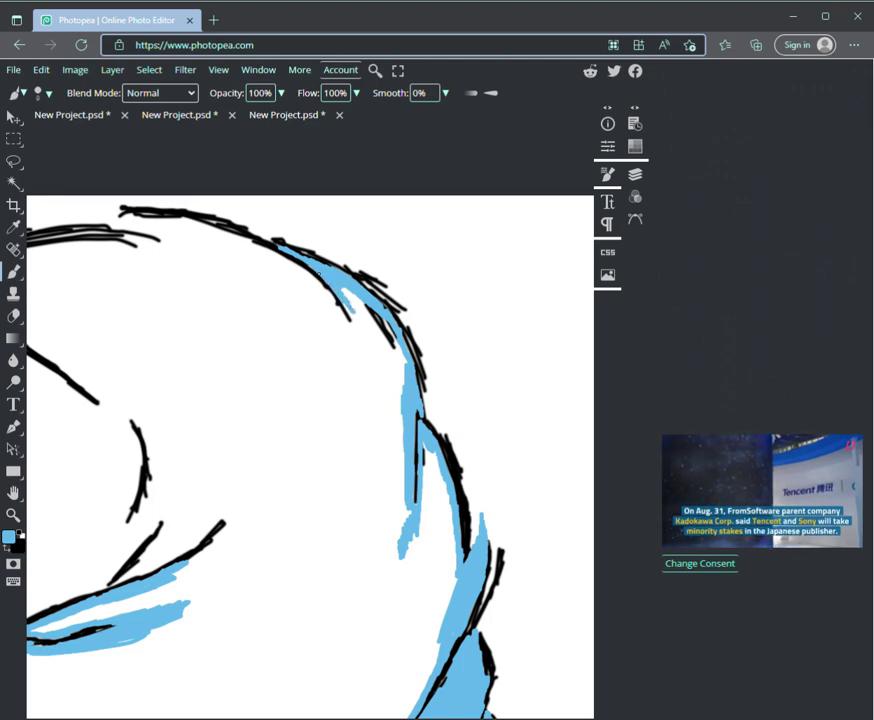
left_click_drag(345, 295, 376, 362)
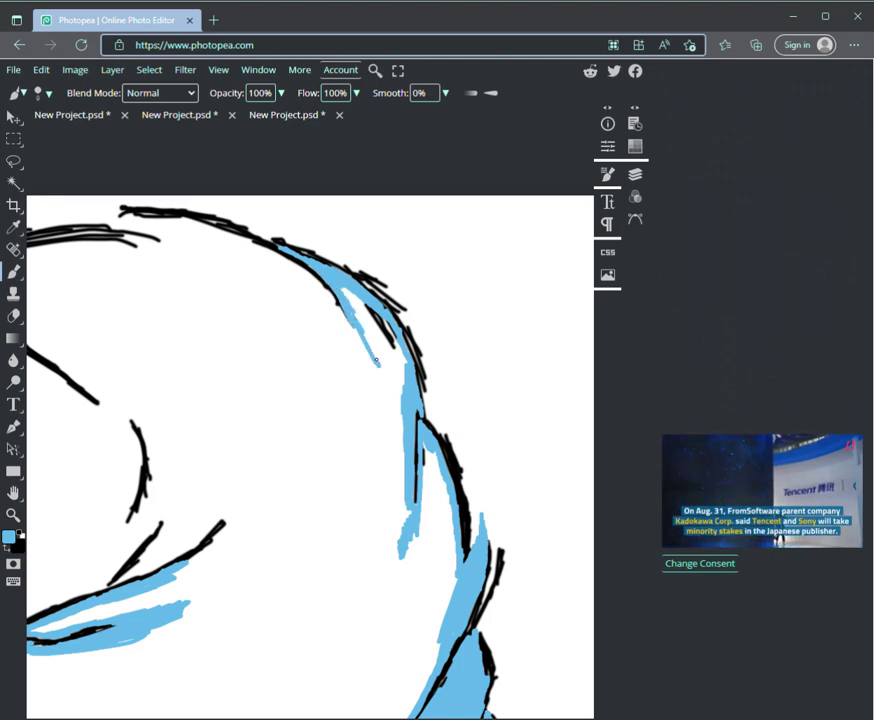
mouse_move(111, 220)
left_mouse_down()
mouse_move(142, 221)
mouse_move(118, 226)
mouse_move(76, 212)
mouse_move(172, 216)
mouse_move(101, 213)
mouse_move(170, 222)
mouse_move(171, 239)
mouse_move(217, 238)
mouse_move(168, 229)
mouse_move(193, 240)
mouse_move(180, 219)
mouse_move(238, 240)
left_mouse_up()
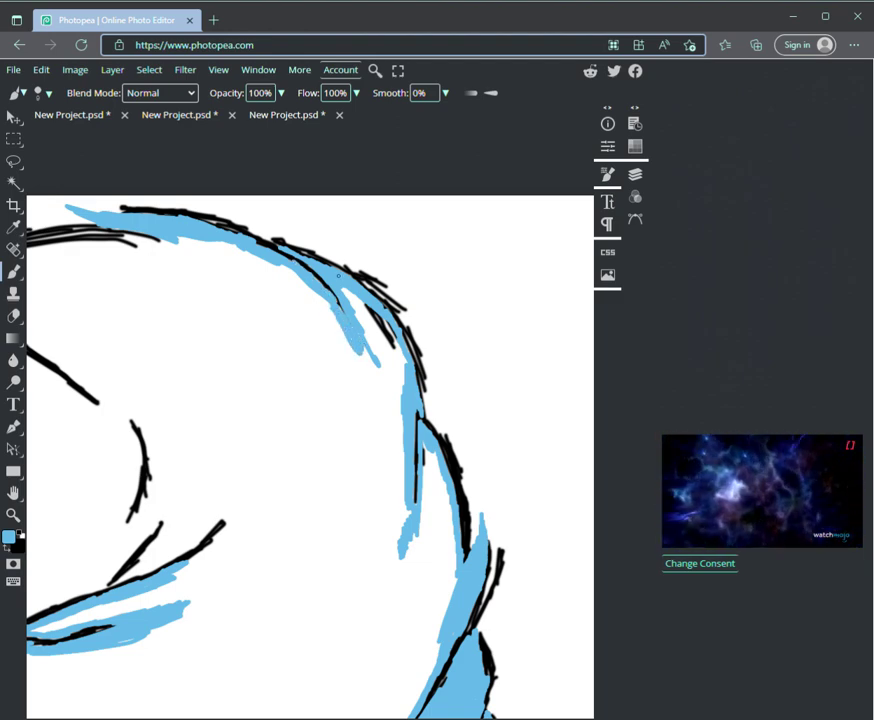
- Paint the upper edge of the tail's pointed tip in blue, from the point up to the start of the top curve
key("space")
left_click_drag(339, 276, 588, 276)
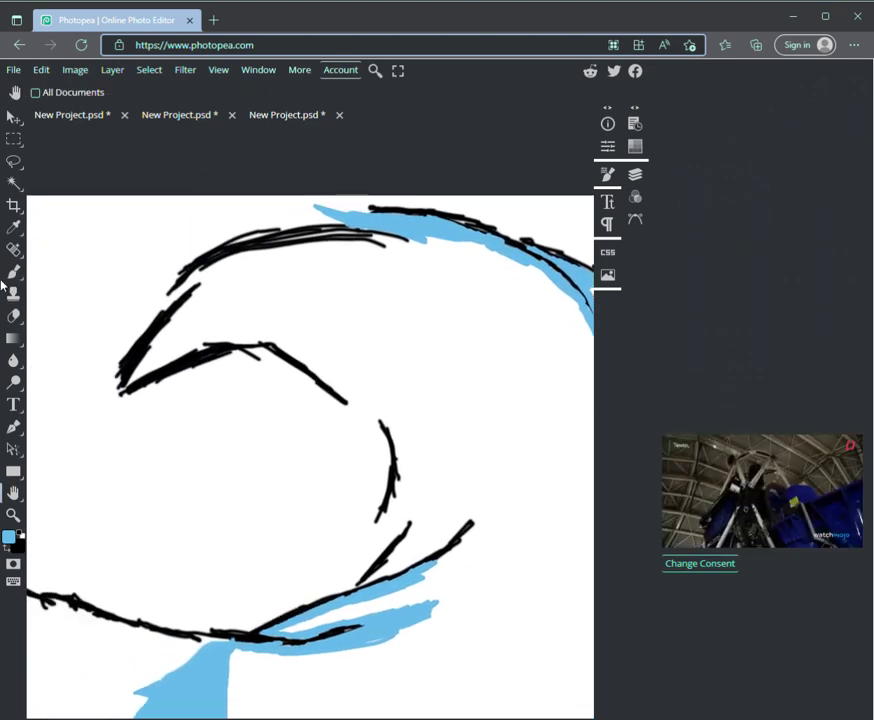
key("b")
left_click_drag(133, 378, 142, 366)
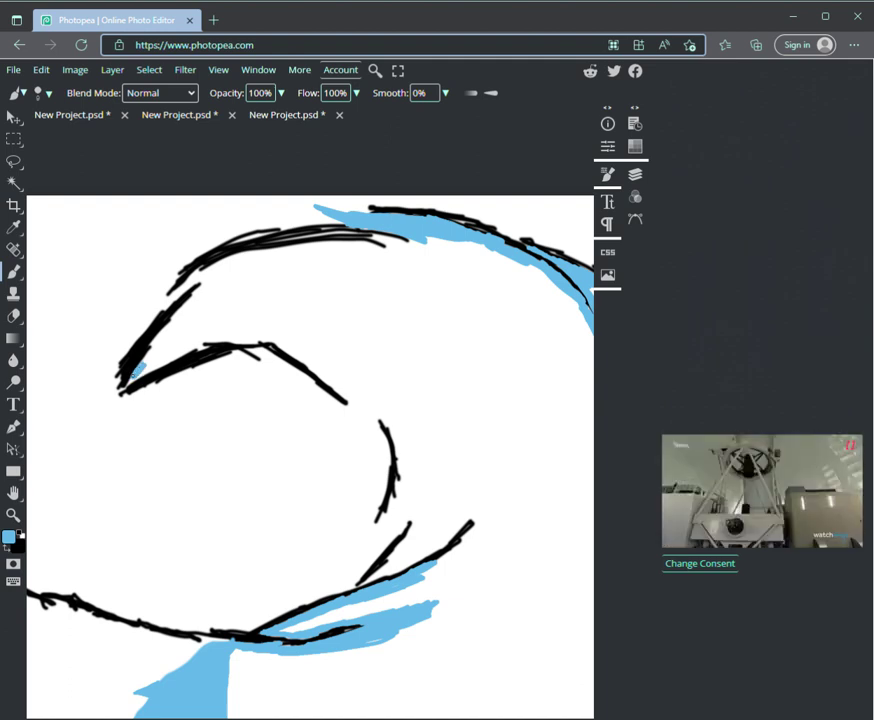
left_click_drag(142, 366, 195, 291)
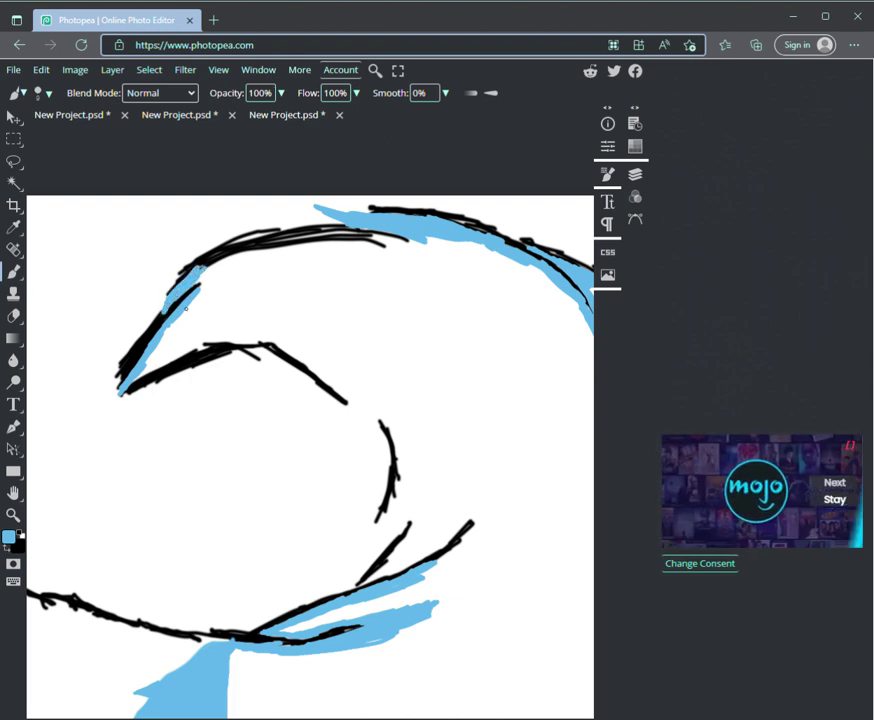
- Line the tip's lower edge in blue, fill the tip with jagged fur ends and start colouring the tail's inner curve
left_click_drag(156, 366, 200, 345)
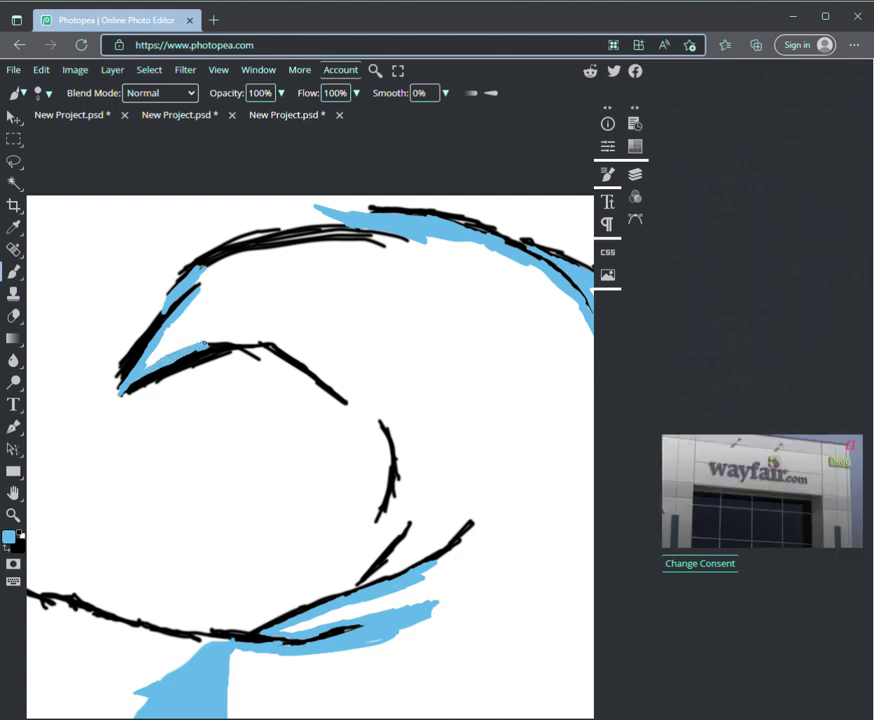
mouse_move(186, 350)
left_mouse_down()
mouse_move(255, 334)
mouse_move(222, 345)
left_mouse_up()
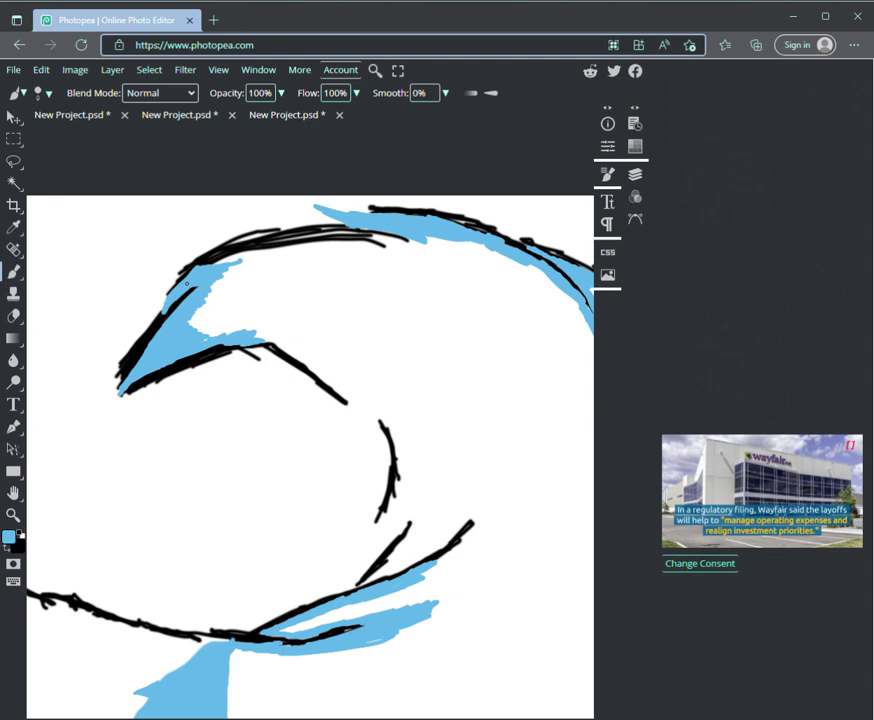
mouse_move(280, 320)
left_mouse_down()
mouse_move(226, 333)
mouse_move(289, 316)
left_mouse_up()
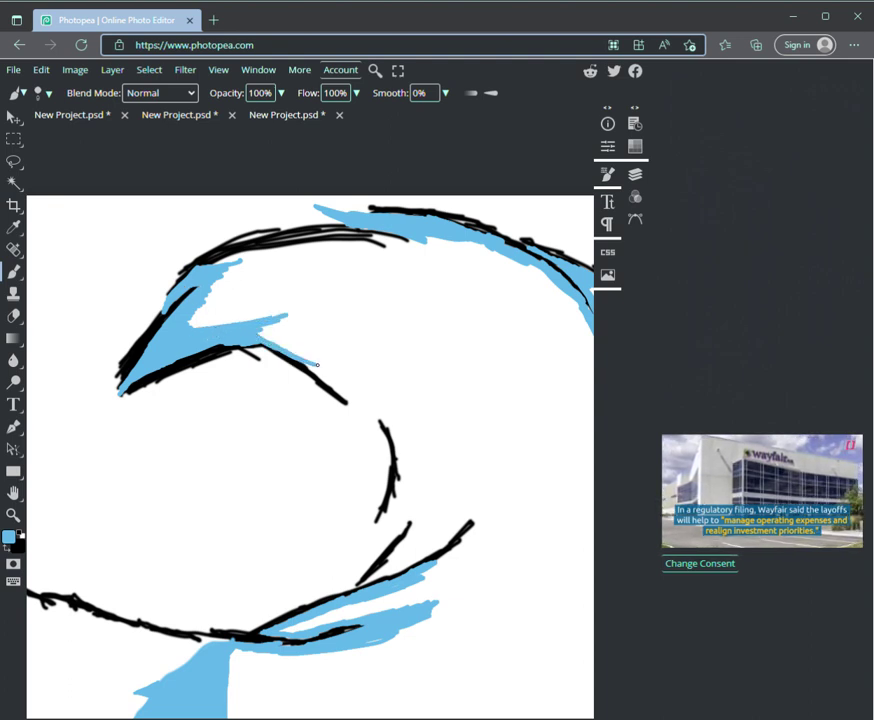
left_click_drag(264, 345, 352, 391)
mouse_move(305, 362)
left_mouse_down()
mouse_move(370, 415)
mouse_move(361, 404)
mouse_move(308, 404)
mouse_move(352, 416)
left_mouse_up()
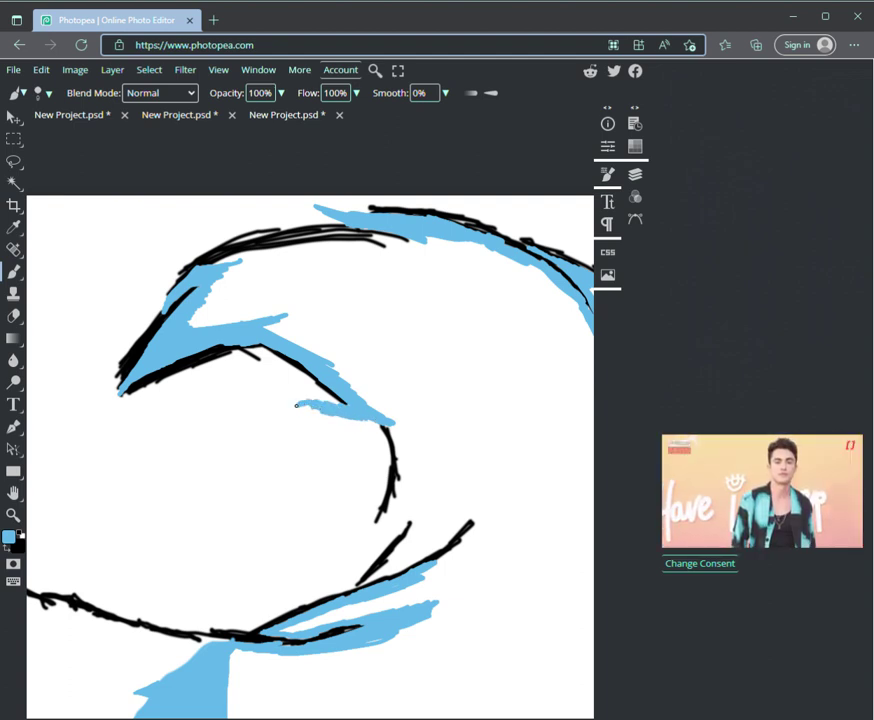
mouse_move(317, 409)
left_mouse_down()
mouse_move(290, 398)
mouse_move(297, 401)
left_mouse_up()
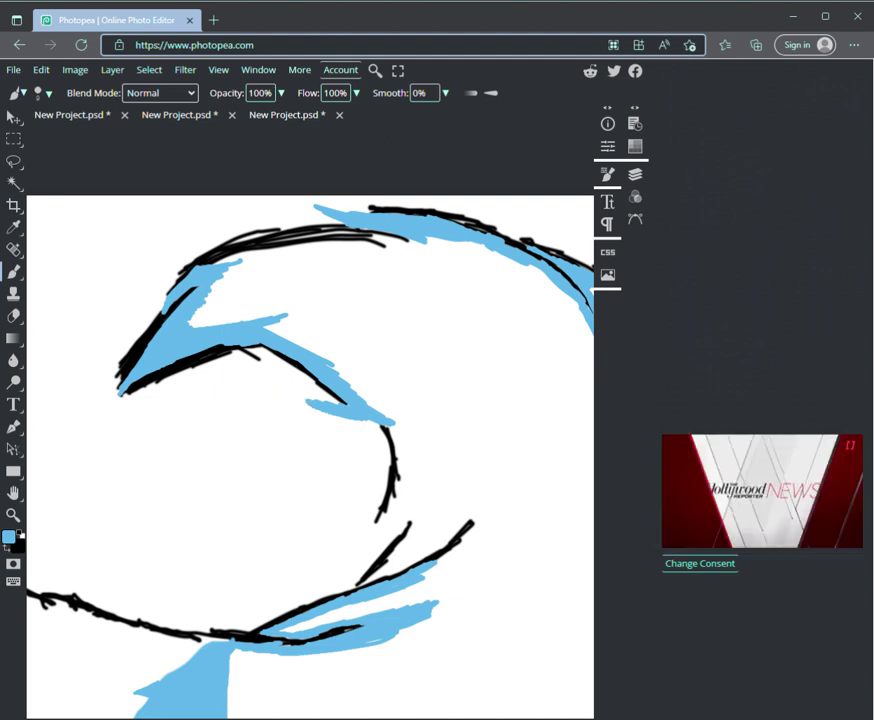
key("ctrl+z")
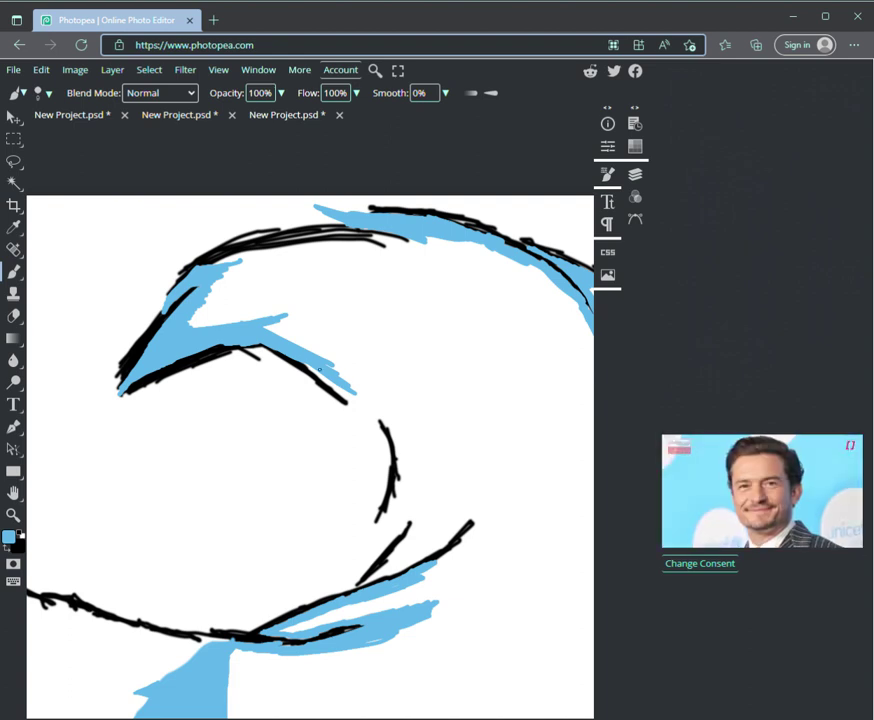
- Continue the blue band down the tail's inner curve and colour around the tuft strokes where it meets the back
mouse_move(341, 398)
left_mouse_down()
mouse_move(410, 428)
mouse_move(386, 407)
mouse_move(403, 459)
mouse_move(396, 419)
left_mouse_up()
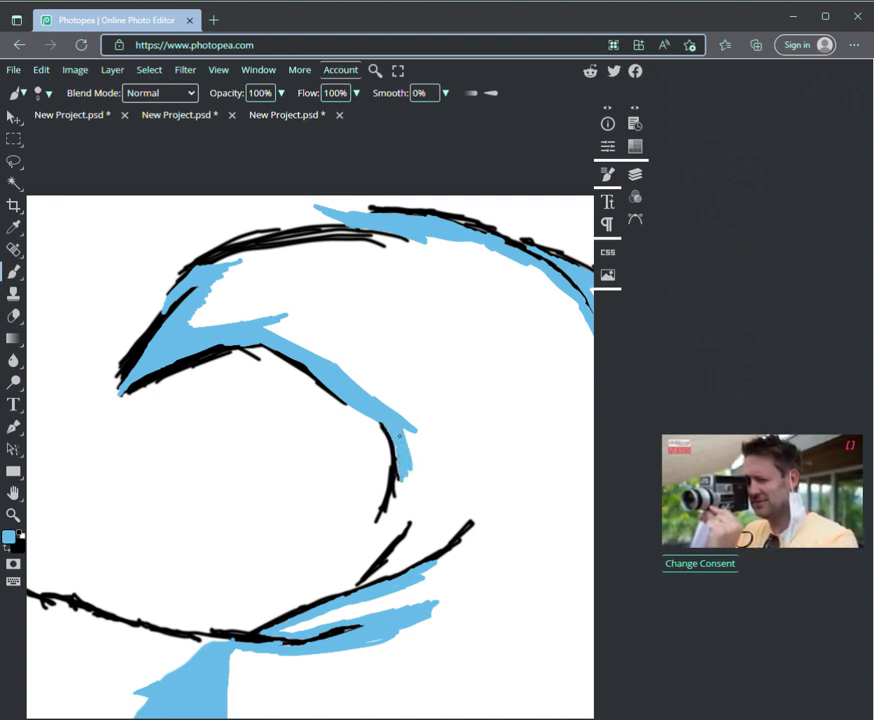
left_click_drag(397, 470, 387, 508)
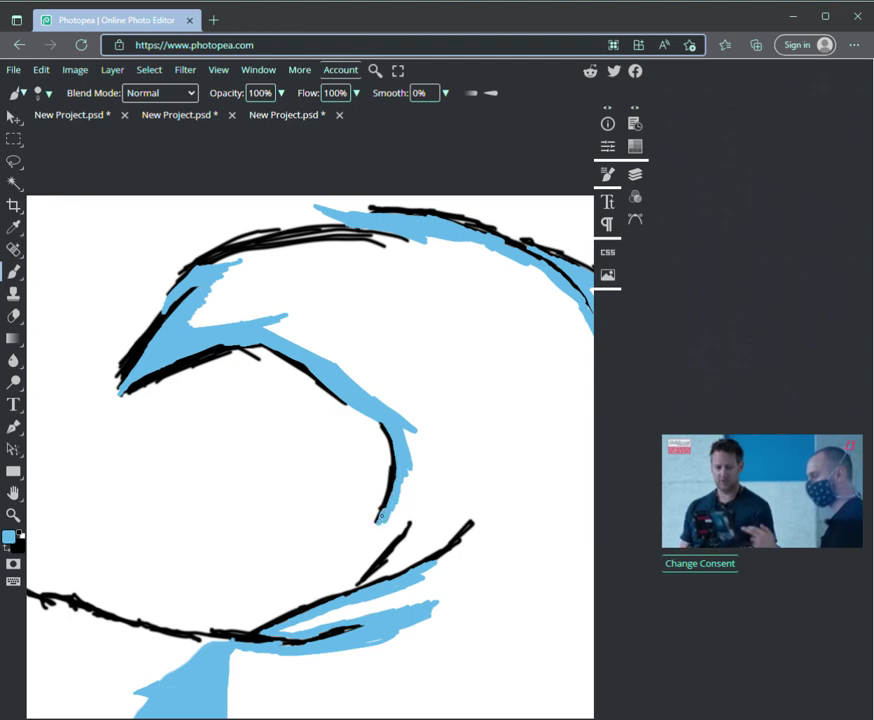
mouse_move(388, 523)
left_mouse_down()
mouse_move(372, 553)
mouse_move(400, 527)
mouse_move(378, 555)
mouse_move(388, 522)
mouse_move(405, 503)
mouse_move(399, 522)
mouse_move(422, 501)
mouse_move(395, 551)
left_mouse_up()
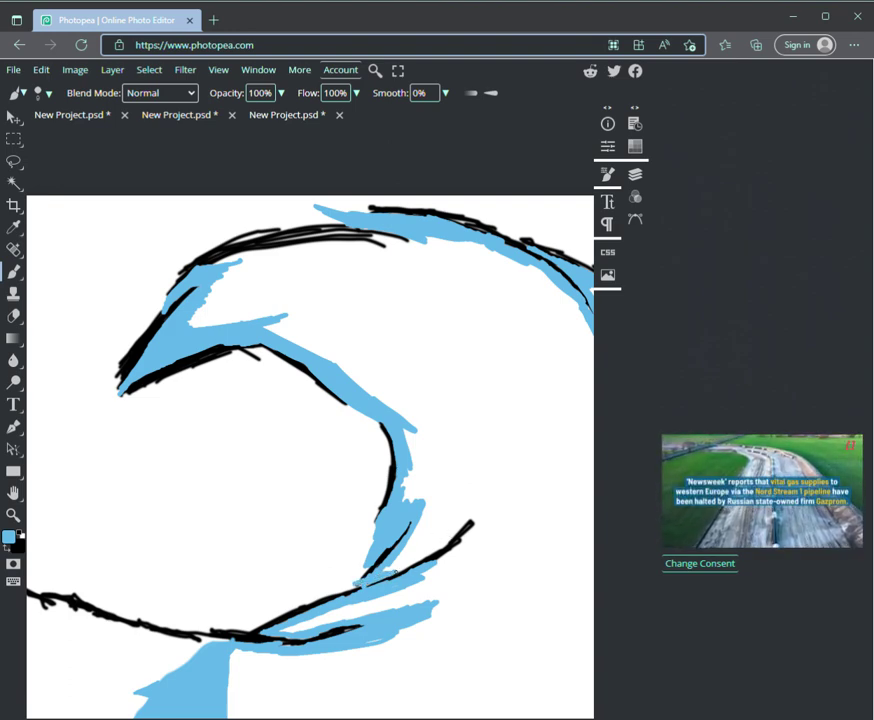
mouse_move(431, 556)
left_mouse_down()
mouse_move(462, 522)
mouse_move(452, 550)
mouse_move(470, 533)
left_mouse_up()
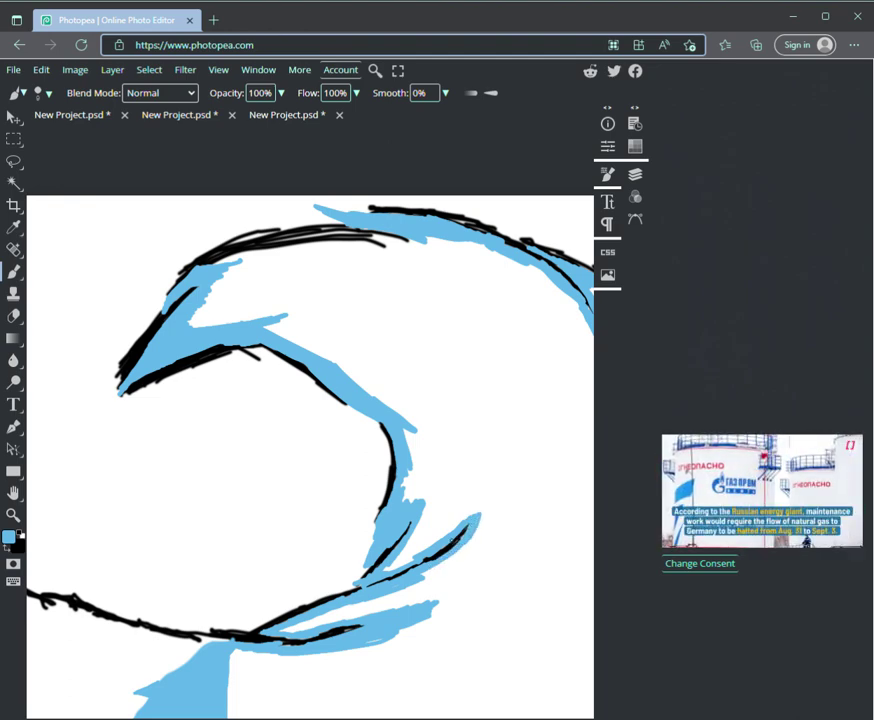
- Extend the black lines of the tail tip and top tuft to sharp points and paint the edge between them blue
key("F5")
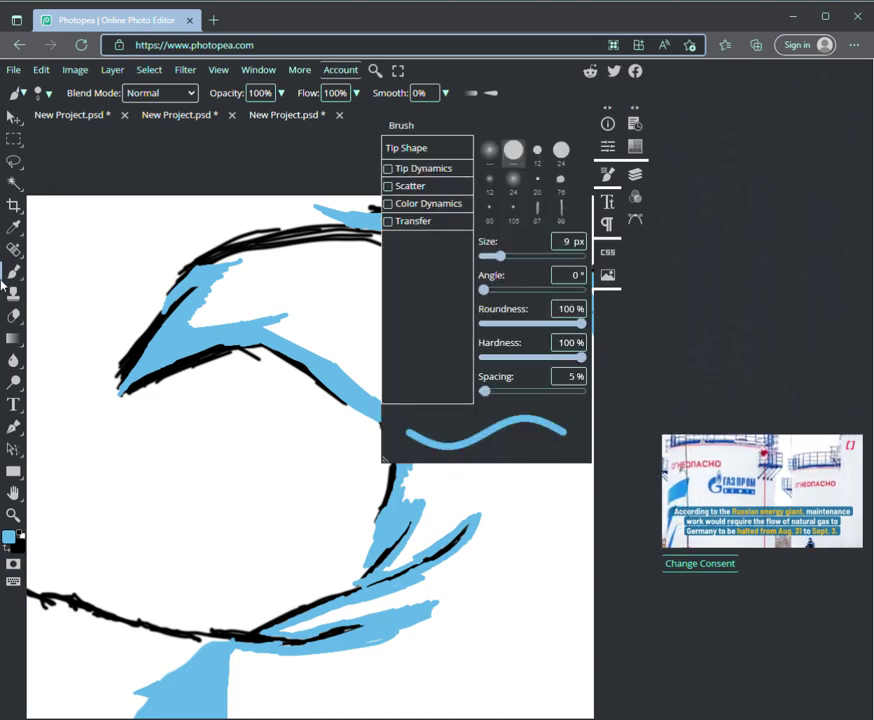
key("Escape")
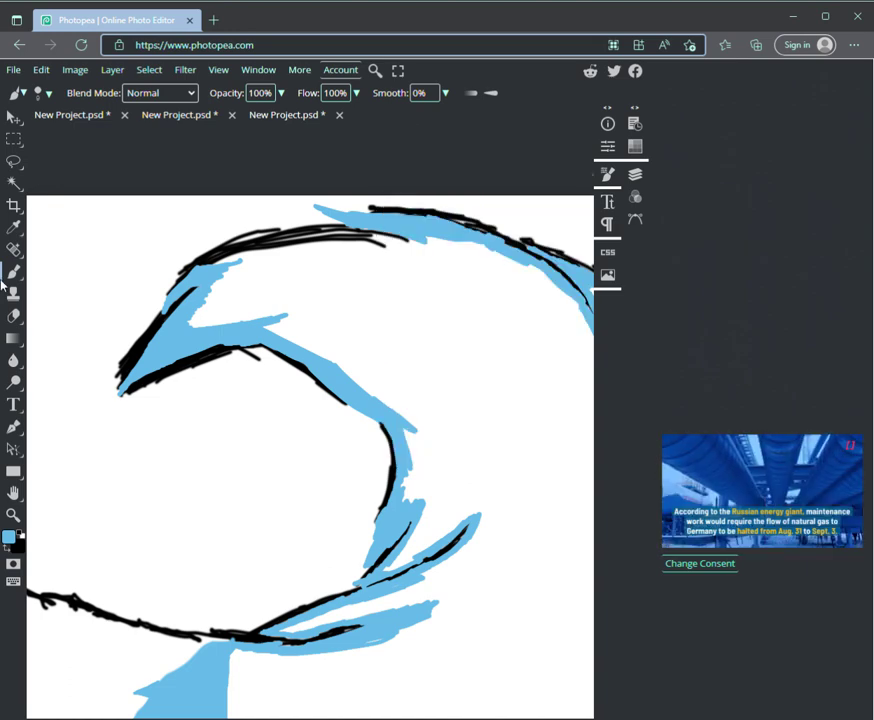
key("x")
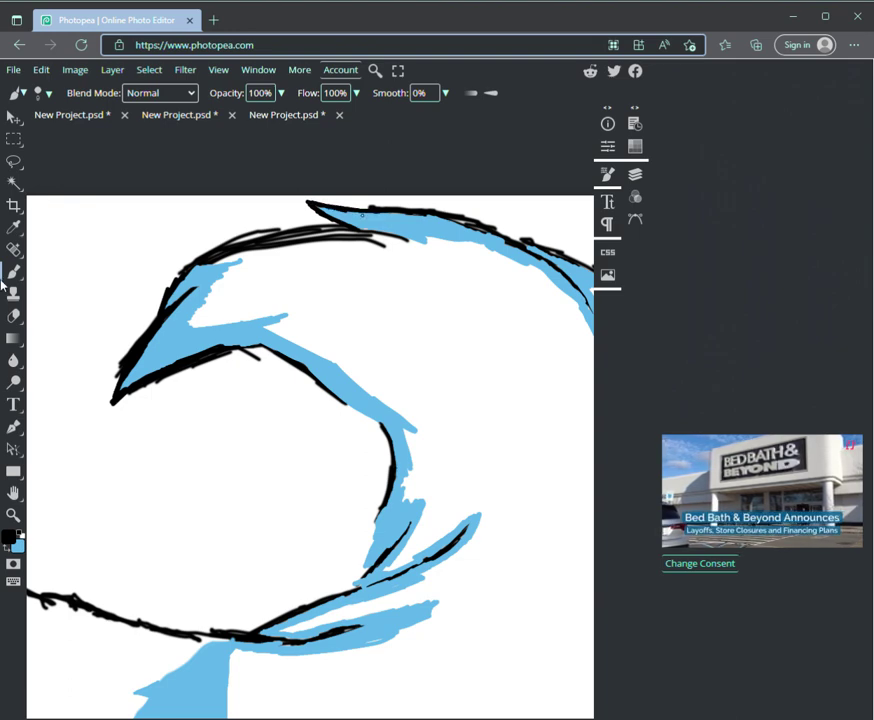
key("x")
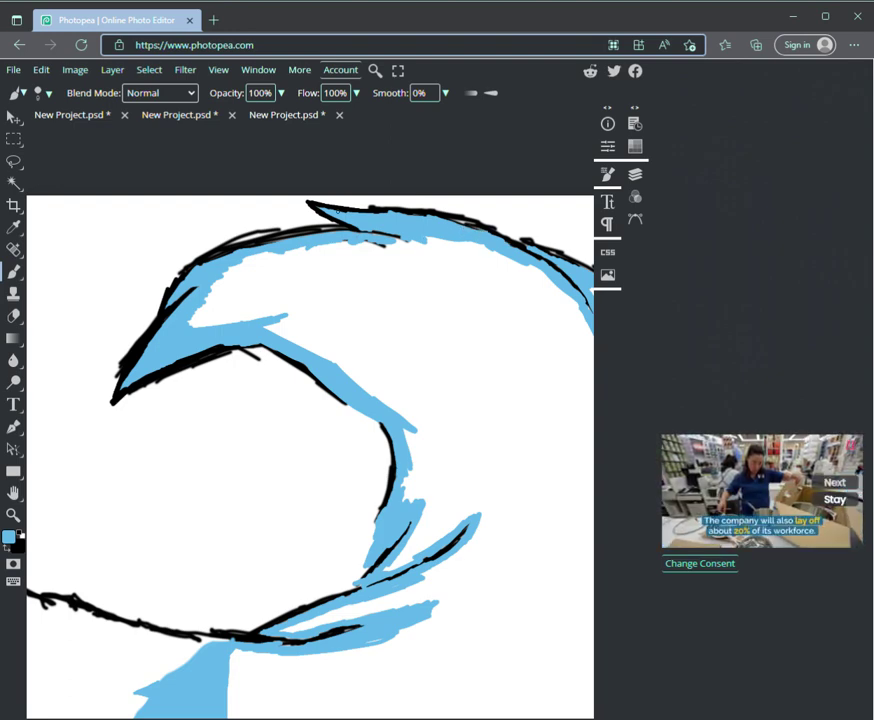
- Enlarge the blue brush to 120 px for filling the tail's interior
key("ctrl+space")
mouse_move(255, 532)
left_mouse_down()
mouse_move(310, 532)
mouse_move(280, 532)
left_mouse_up()
scroll(8, 533, "down", 3)
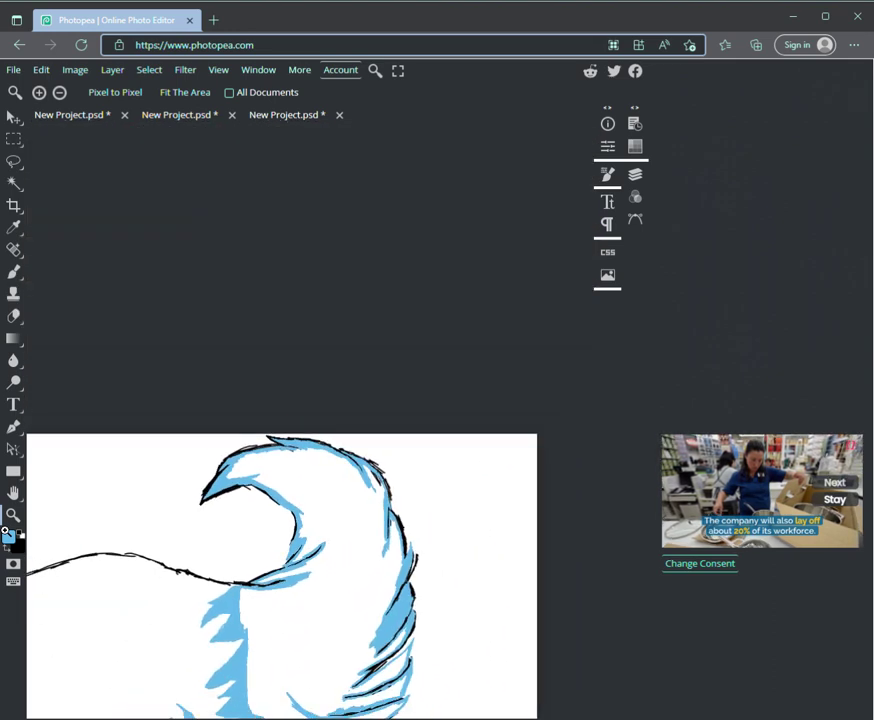
key("h")
scroll(8, 533, "down", 3)
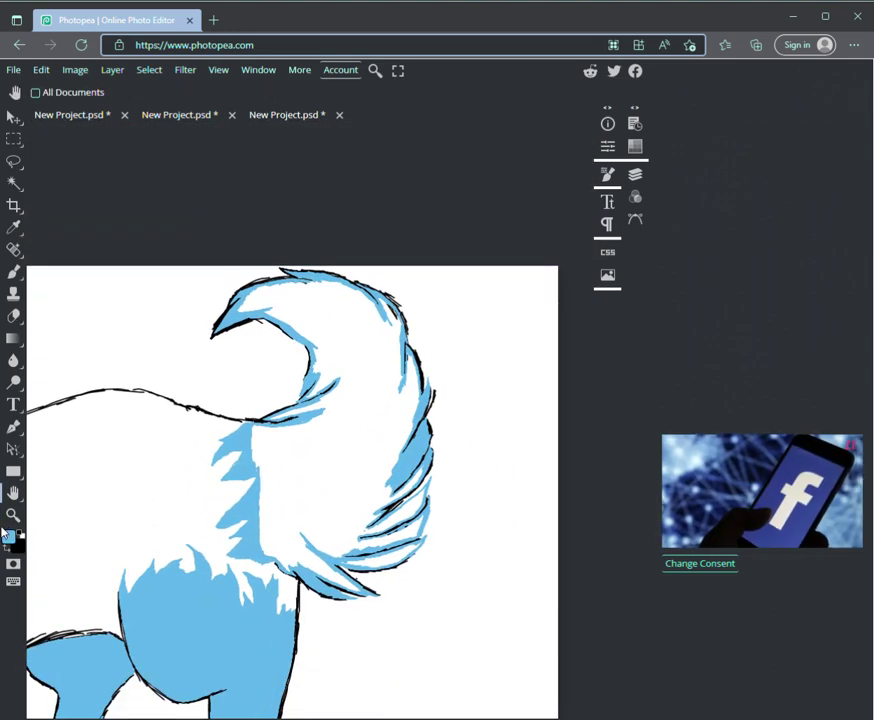
key("i")
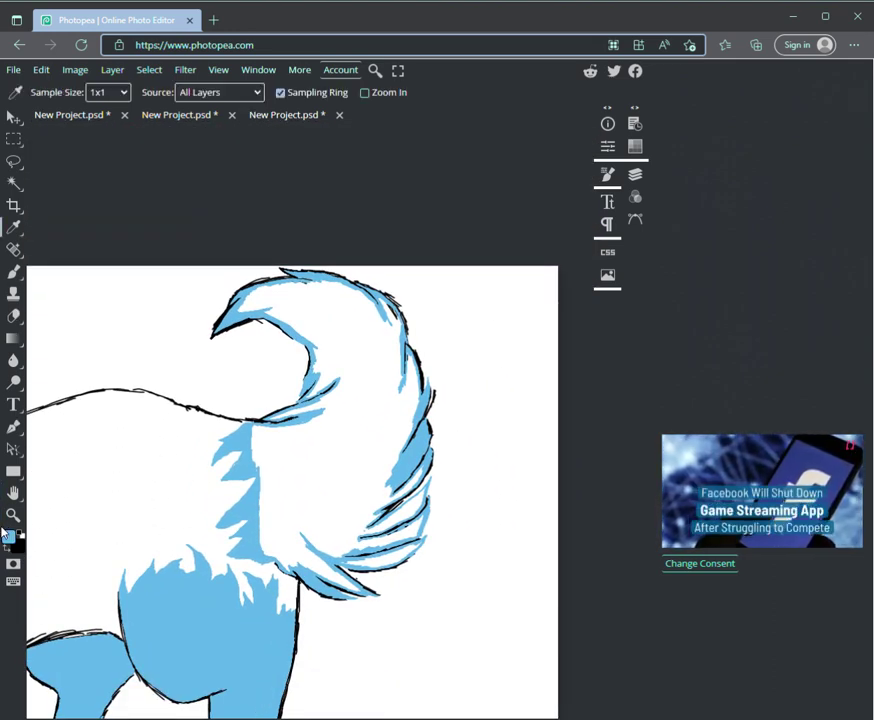
key("b")
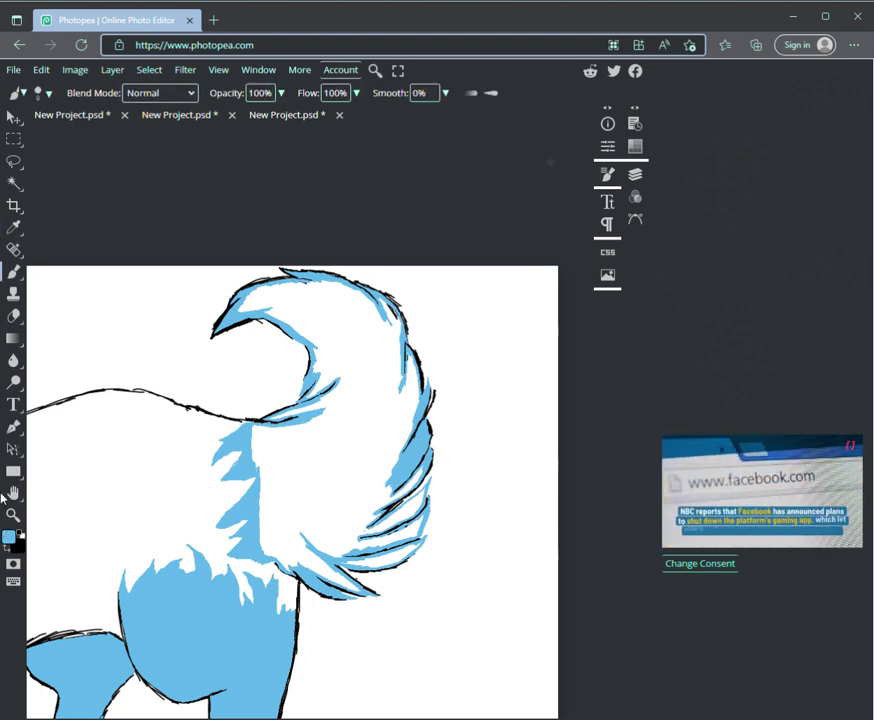
key("F5")
key("bracketright")
key("bracketright")
key("bracketright")
key("bracketright")
key("bracketright")
key("bracketright")
key("bracketright")
key("bracketright")
key("bracketright")
- Fill a broad blue band from the tail's base down along the rump and into the lowest tuft
left_click_drag(267, 480, 255, 439)
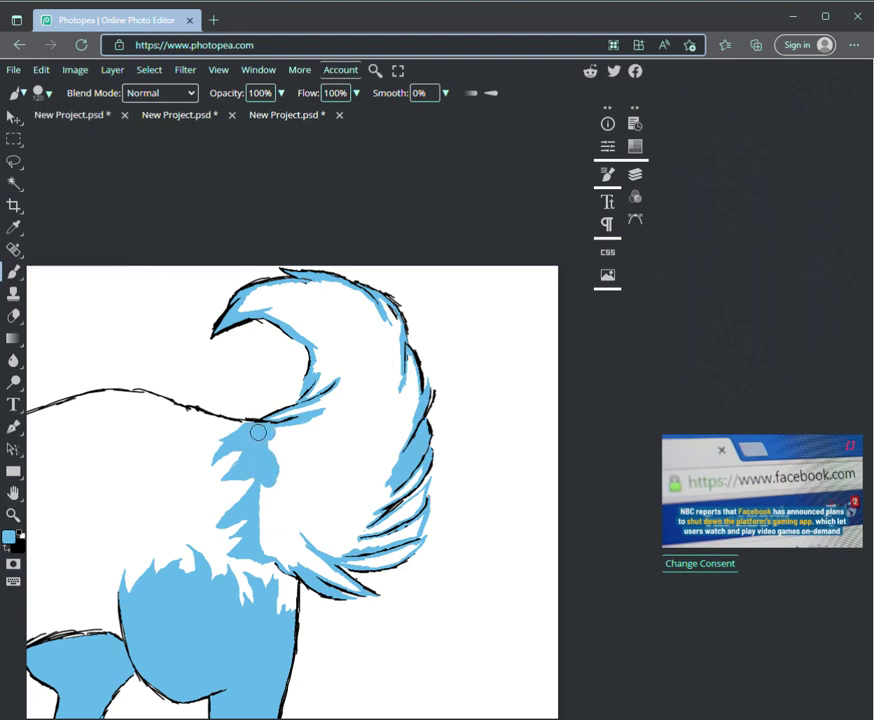
key("z")
mouse_move(383, 500)
left_mouse_down()
mouse_move(363, 500)
mouse_move(463, 500)
left_mouse_up()
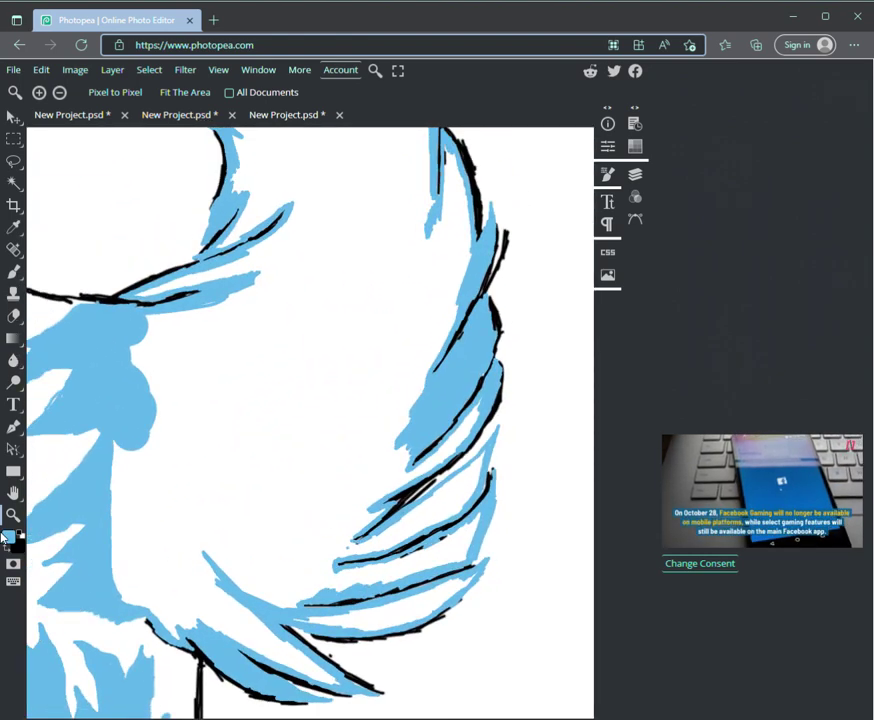
left_click(13, 271)
mouse_move(125, 484)
left_mouse_down()
mouse_move(137, 522)
mouse_move(124, 546)
mouse_move(141, 591)
mouse_move(166, 600)
mouse_move(176, 622)
mouse_move(172, 579)
mouse_move(193, 604)
mouse_move(215, 574)
mouse_move(202, 561)
mouse_move(220, 612)
mouse_move(297, 662)
left_mouse_up()
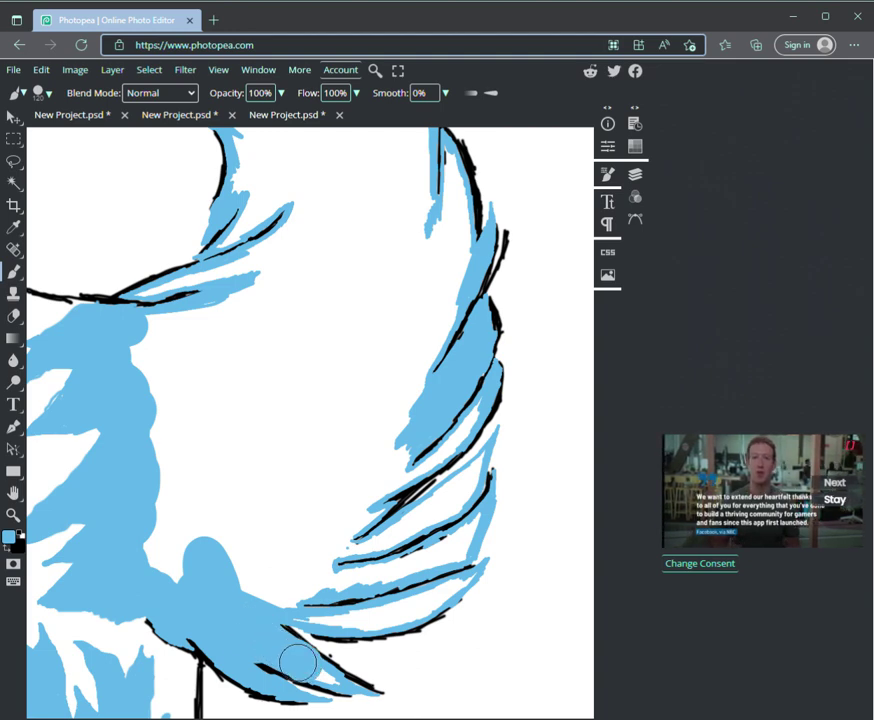
- Undo the last fill strokes in the lowest tuft and repaint the tuft's base in blue up to its upper outline
key("ctrl+z")
key("ctrl+z")
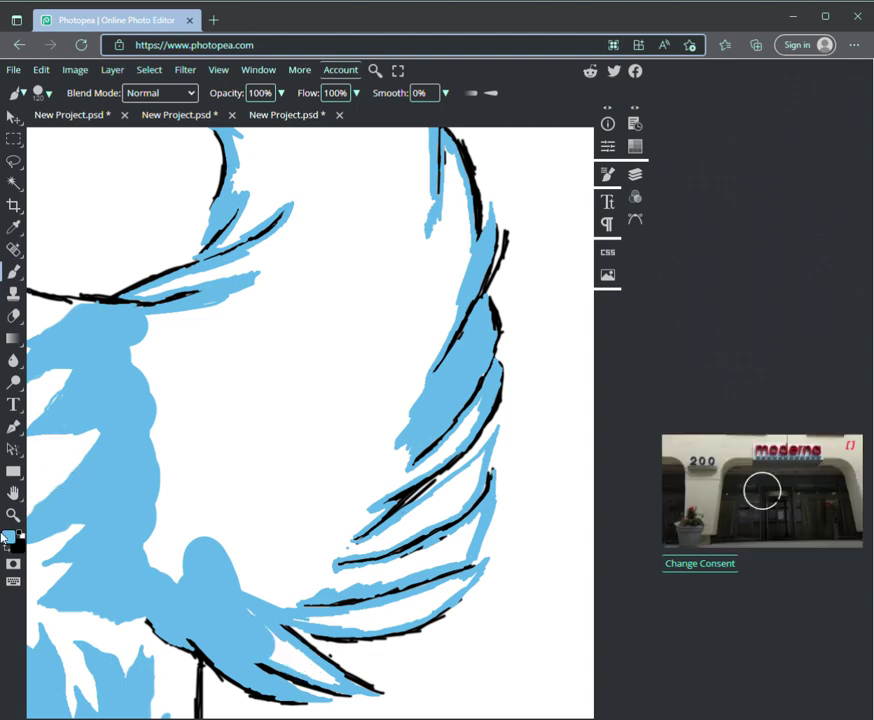
mouse_move(184, 607)
left_mouse_down()
mouse_move(170, 568)
mouse_move(245, 627)
left_mouse_up()
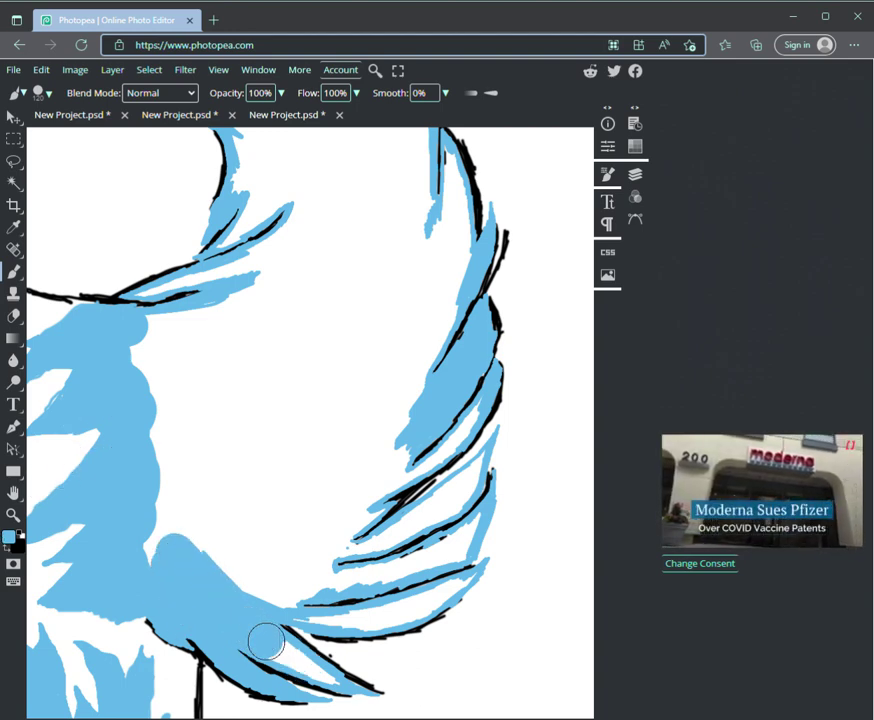
- Fill the tail's lower interior in blue out to the outer tufts and begin filling between the lower tuft lines
mouse_move(158, 506)
left_mouse_down()
mouse_move(176, 557)
mouse_move(169, 486)
mouse_move(183, 501)
mouse_move(155, 425)
mouse_move(200, 473)
mouse_move(195, 391)
mouse_move(211, 423)
mouse_move(287, 501)
mouse_move(262, 416)
mouse_move(288, 406)
mouse_move(287, 364)
mouse_move(301, 413)
mouse_move(311, 358)
mouse_move(302, 395)
mouse_move(264, 412)
mouse_move(248, 392)
mouse_move(246, 368)
mouse_move(208, 370)
mouse_move(201, 361)
mouse_move(219, 292)
mouse_move(197, 338)
mouse_move(150, 330)
mouse_move(179, 328)
mouse_move(276, 276)
mouse_move(253, 284)
mouse_move(272, 302)
mouse_move(323, 267)
mouse_move(320, 300)
mouse_move(359, 252)
mouse_move(372, 317)
mouse_move(344, 411)
mouse_move(297, 458)
mouse_move(235, 579)
mouse_move(281, 597)
mouse_move(280, 531)
mouse_move(298, 560)
mouse_move(360, 397)
mouse_move(403, 370)
mouse_move(398, 402)
mouse_move(383, 410)
mouse_move(386, 384)
mouse_move(448, 272)
mouse_move(404, 345)
mouse_move(379, 415)
mouse_move(390, 439)
mouse_move(380, 460)
mouse_move(394, 460)
mouse_move(354, 504)
left_mouse_up()
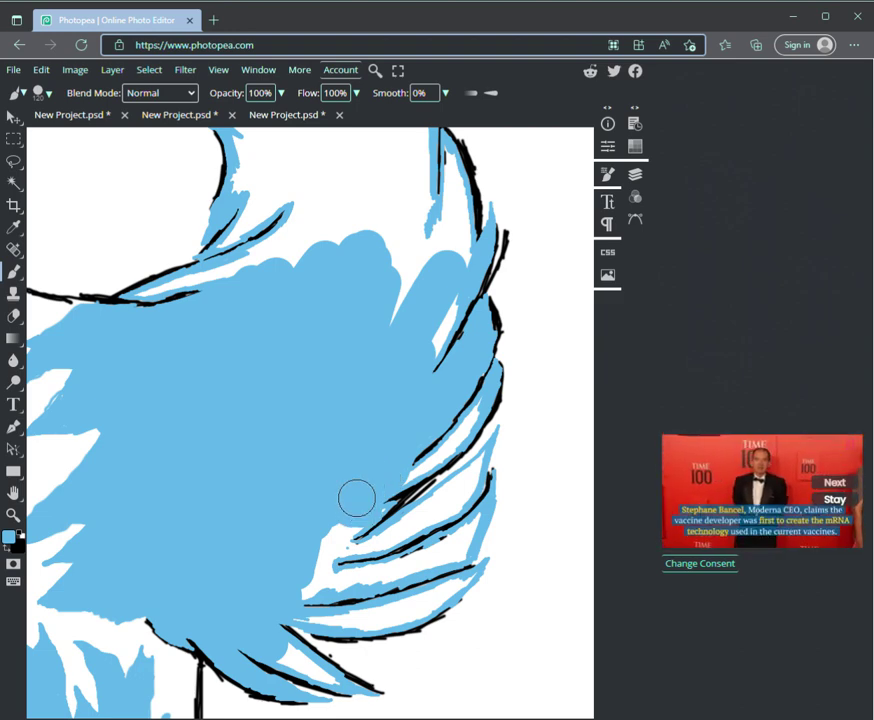
mouse_move(324, 532)
left_mouse_down()
mouse_move(306, 571)
mouse_move(300, 562)
left_mouse_up()
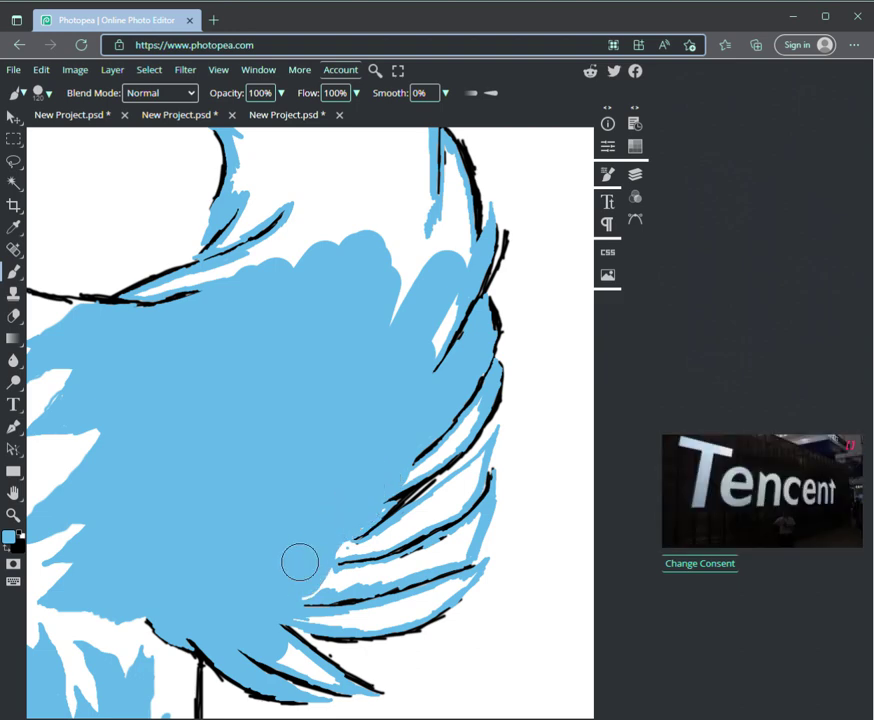
left_click(454, 548)
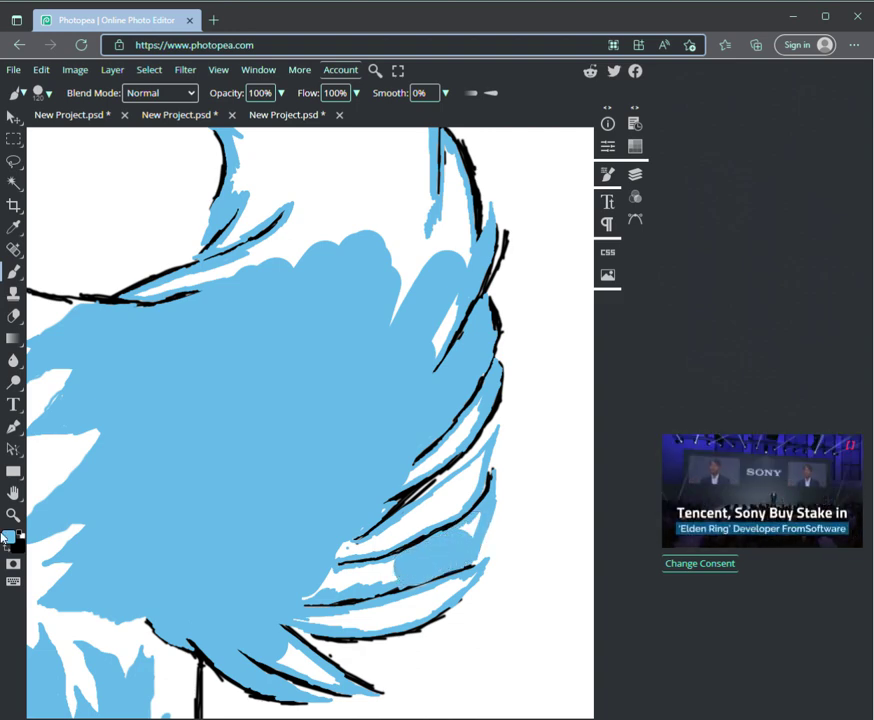
key("ctrl+z")
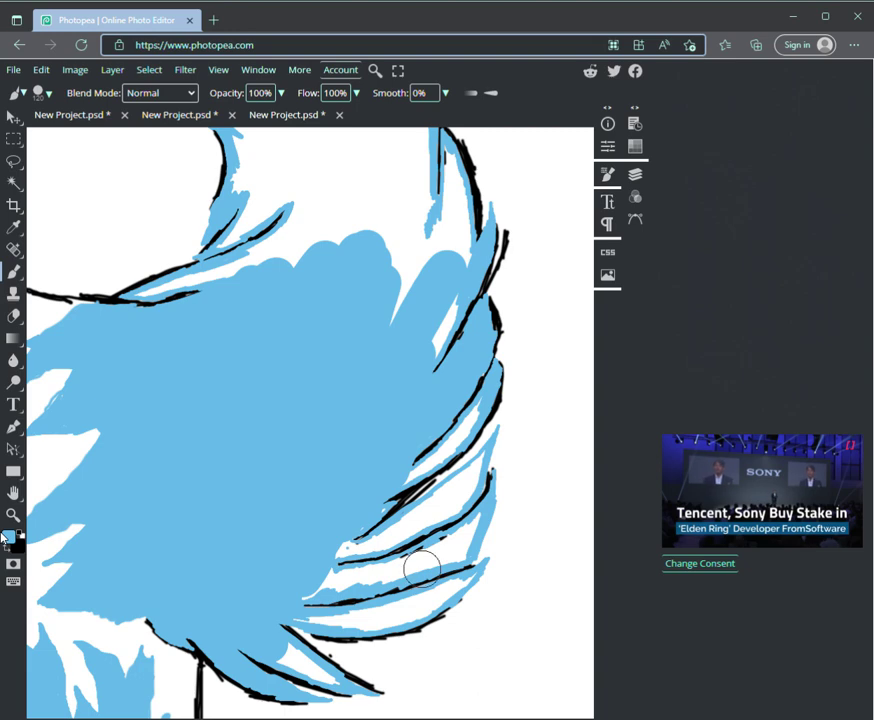
left_click(455, 488)
key("ctrl+z")
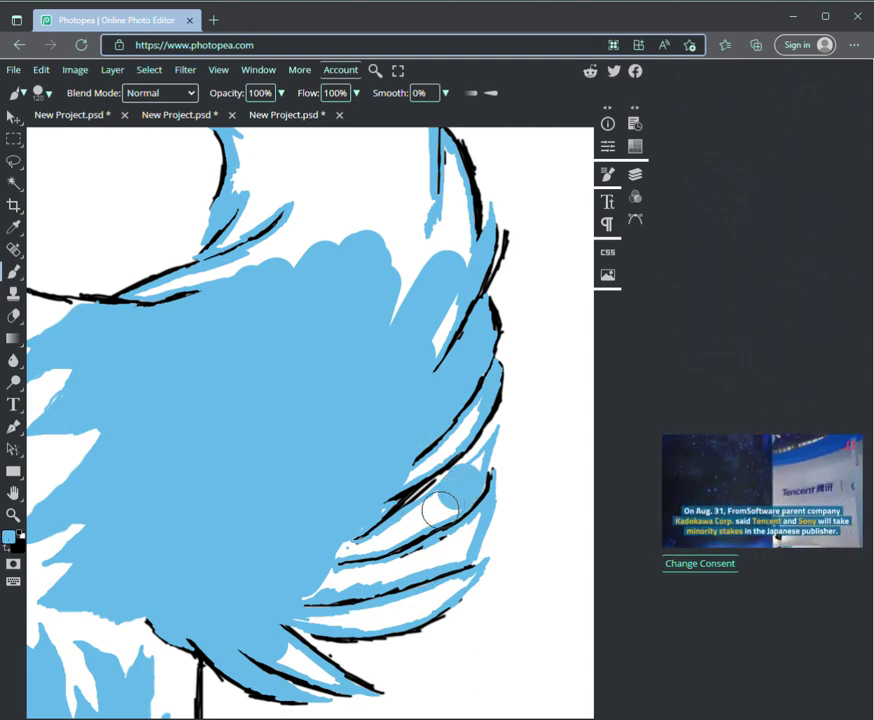
left_click(453, 488)
key("ctrl+z")
- Paint the large unfilled areas of the furry shape's middle and upper curl light blue with the 120 px brush
mouse_move(370, 205)
left_mouse_down()
mouse_move(338, 242)
mouse_move(343, 213)
mouse_move(281, 259)
mouse_move(291, 250)
left_mouse_up()
mouse_move(379, 222)
left_mouse_down()
mouse_move(390, 299)
mouse_move(415, 288)
mouse_move(426, 323)
mouse_move(444, 297)
mouse_move(426, 331)
mouse_move(455, 232)
mouse_move(422, 337)
mouse_move(418, 286)
left_mouse_up()
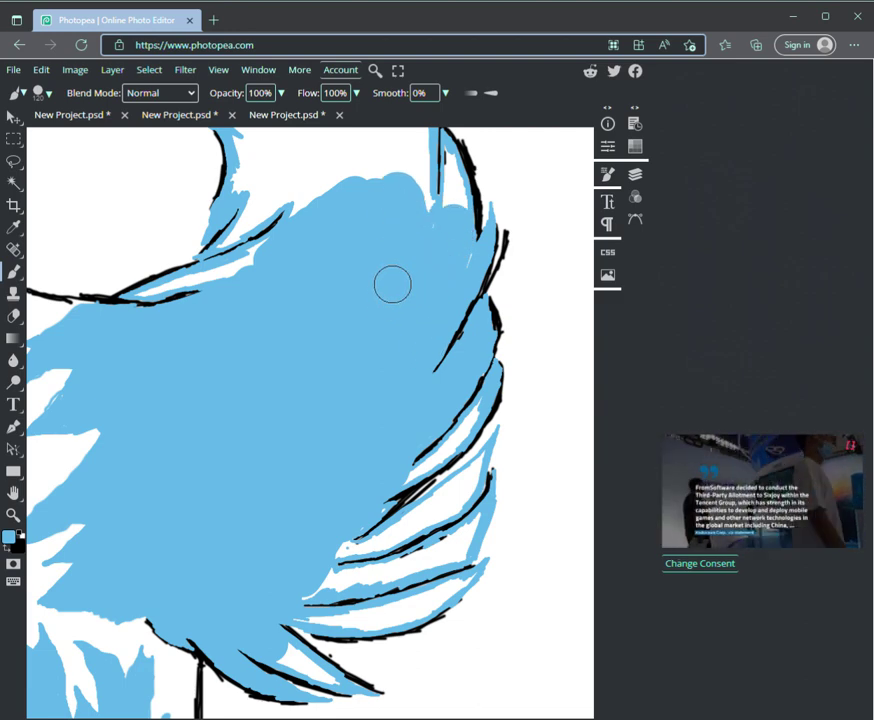
left_click(14, 492)
left_click_drag(40, 300, 81, 537)
key("b")
mouse_move(186, 250)
left_mouse_down()
mouse_move(110, 288)
mouse_move(140, 254)
mouse_move(176, 244)
mouse_move(265, 236)
mouse_move(347, 252)
left_mouse_up()
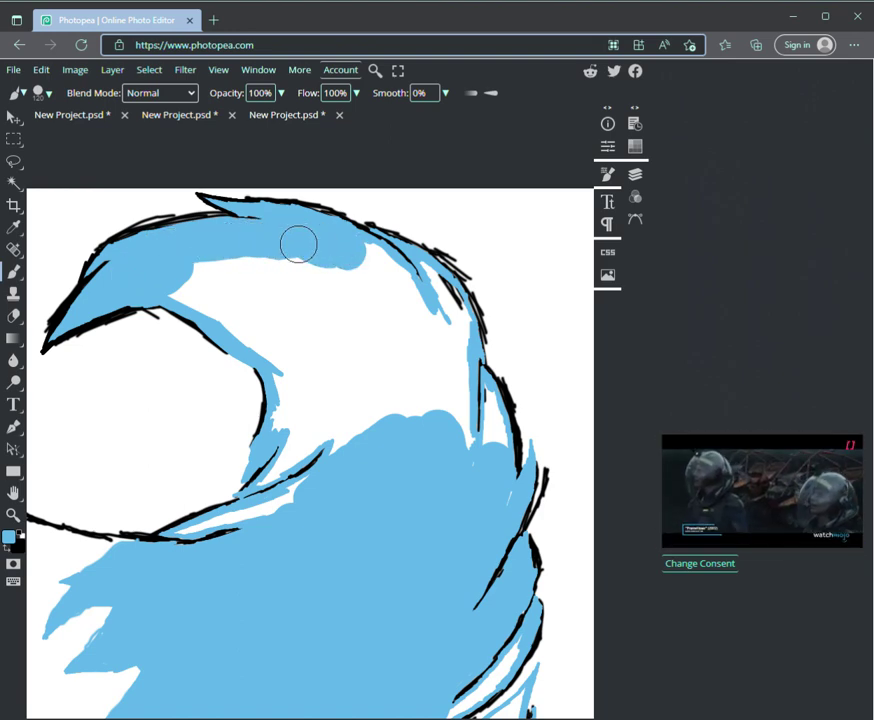
mouse_move(180, 291)
left_mouse_down()
mouse_move(338, 391)
mouse_move(203, 275)
mouse_move(348, 380)
mouse_move(364, 379)
mouse_move(245, 281)
mouse_move(392, 374)
mouse_move(337, 323)
mouse_move(306, 268)
mouse_move(424, 365)
mouse_move(344, 277)
mouse_move(386, 303)
mouse_move(366, 259)
mouse_move(380, 265)
mouse_move(431, 341)
mouse_move(443, 392)
mouse_move(437, 412)
mouse_move(416, 392)
mouse_move(245, 412)
mouse_move(303, 435)
mouse_move(286, 381)
mouse_move(288, 412)
mouse_move(345, 411)
mouse_move(345, 437)
mouse_move(397, 417)
mouse_move(423, 427)
mouse_move(438, 411)
mouse_move(460, 459)
left_mouse_up()
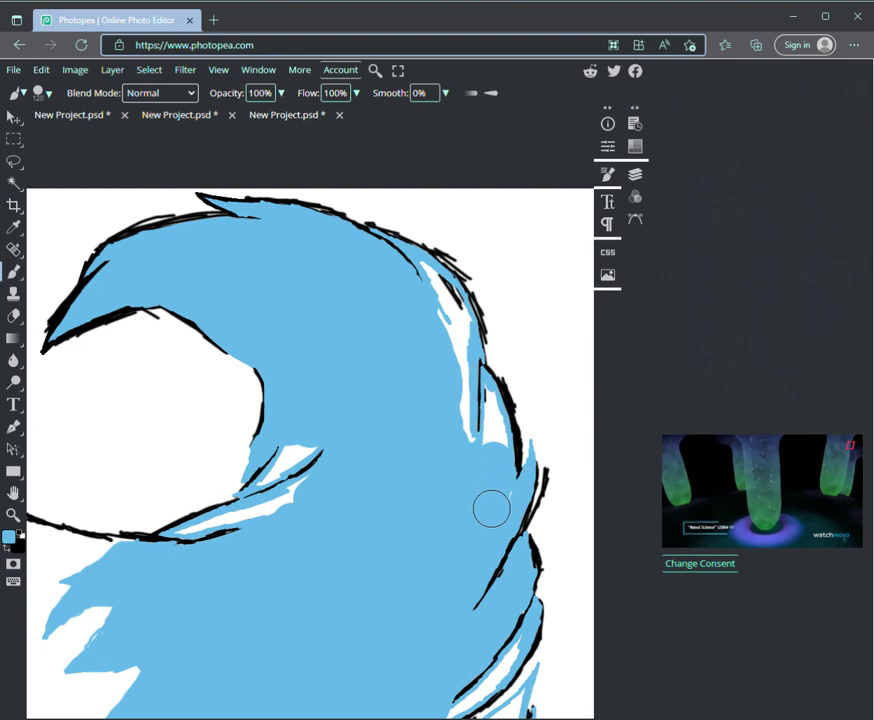
left_click_drag(457, 439, 453, 339)
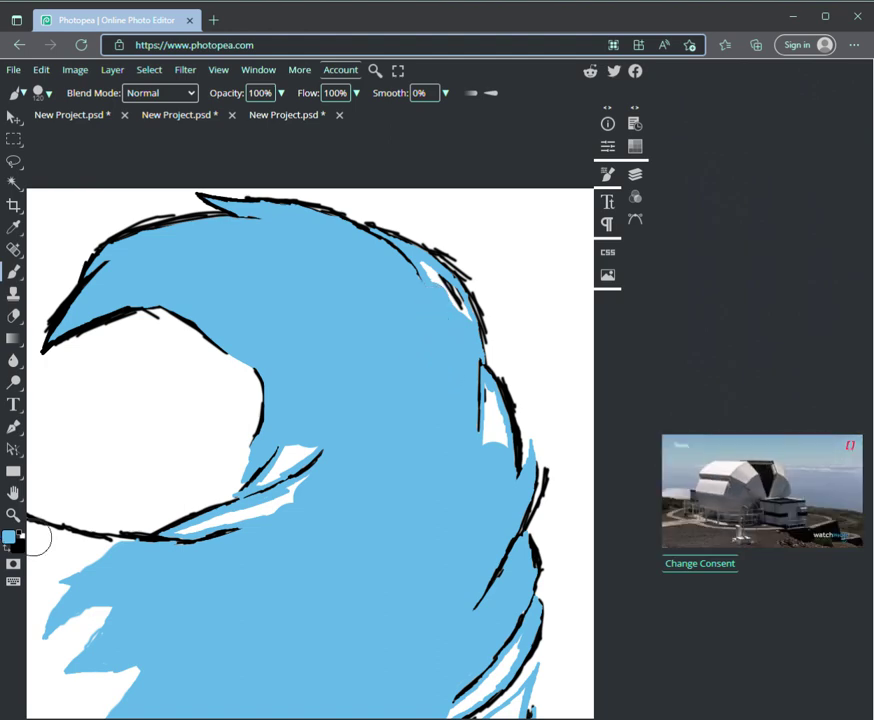
- Reduce the brush to 14 px and fill the small white gaps along the upper curl and its inner fur tufts with light blue
left_click(40, 93)
left_click_drag(159, 132, 133, 132)
left_click(431, 291)
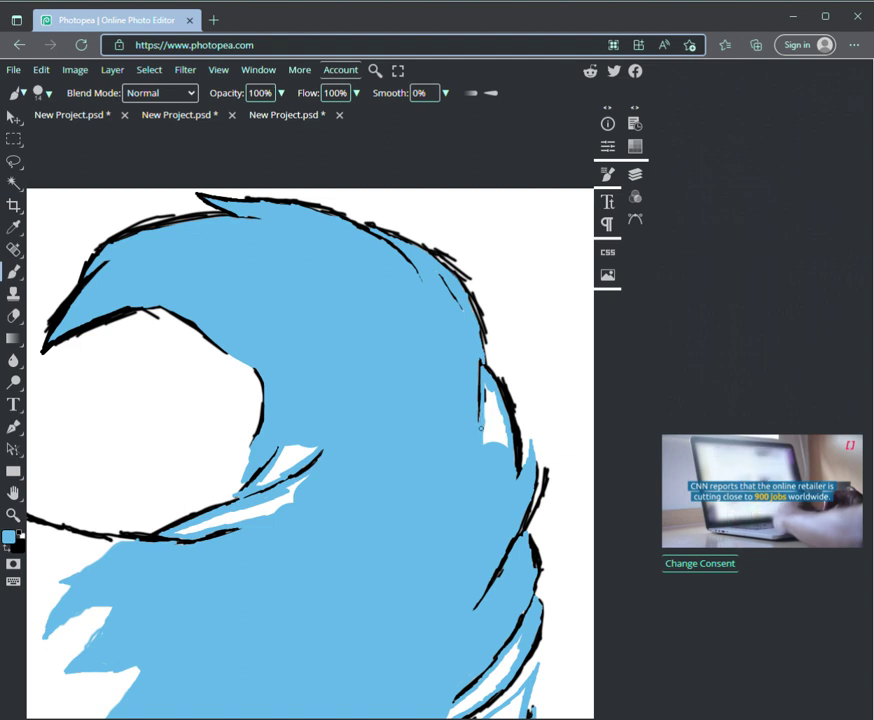
left_click_drag(486, 447, 494, 391)
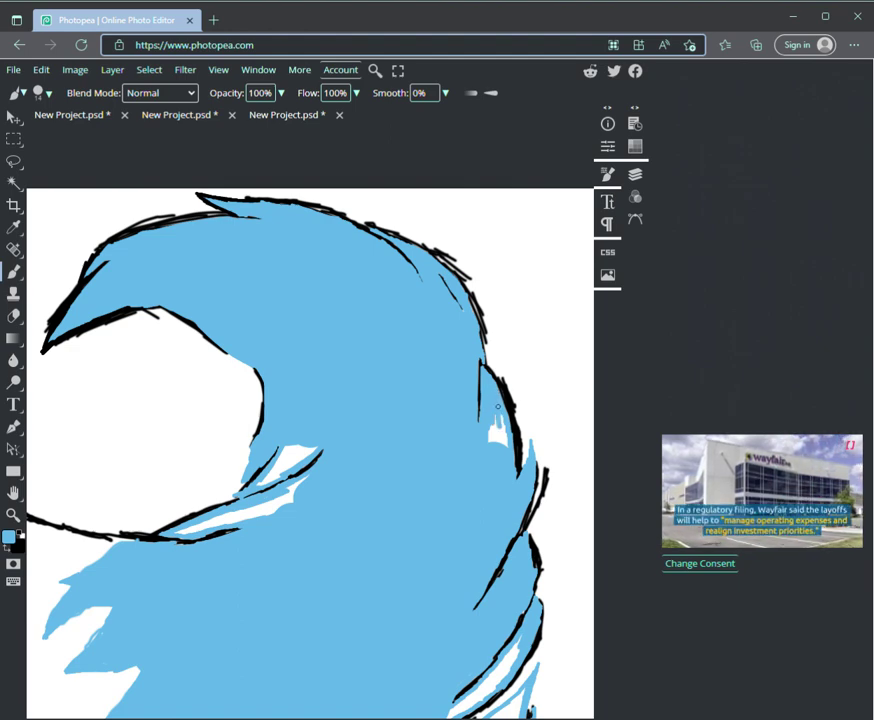
left_click_drag(493, 453, 487, 421)
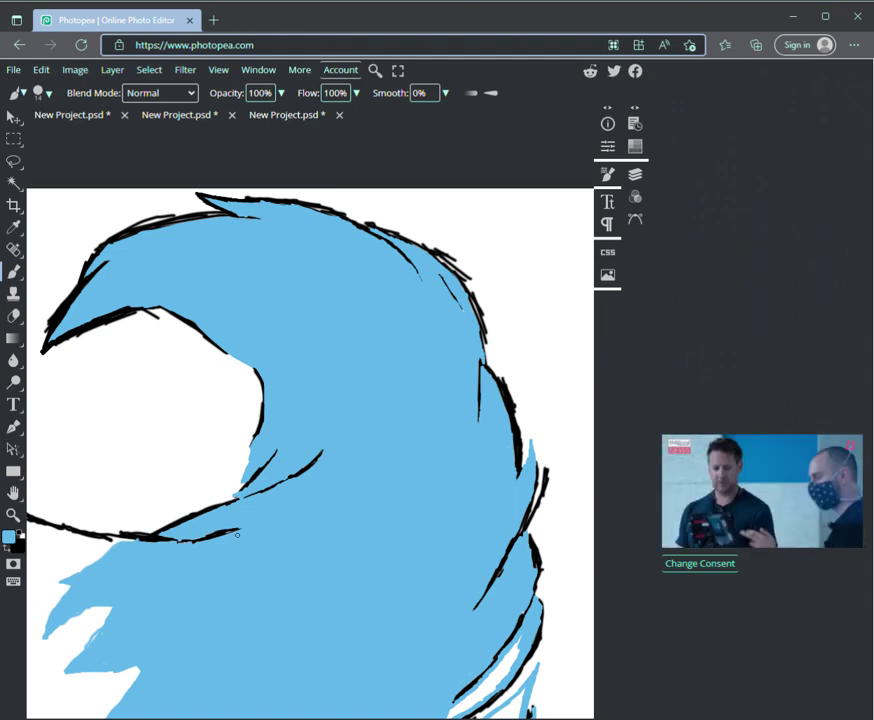
- Paint light blue into the white gaps between the pointed fur tufts on the lower outer edge with the 14 px brush
key("space")
left_click_drag(143, 465, 159, 209)
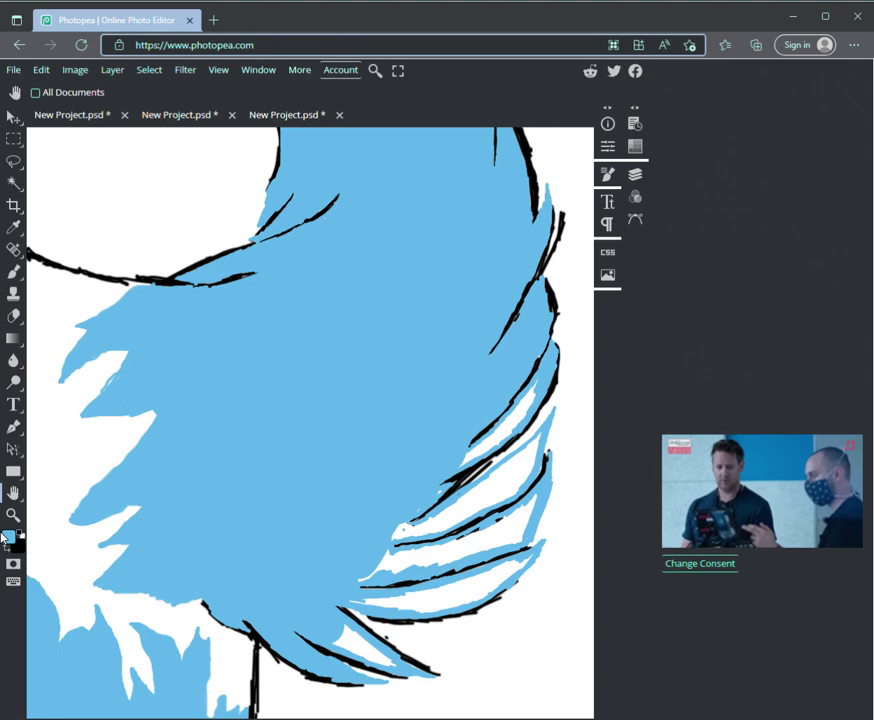
key("b")
mouse_move(531, 393)
left_mouse_down()
mouse_move(537, 378)
mouse_move(506, 427)
mouse_move(477, 450)
left_mouse_up()
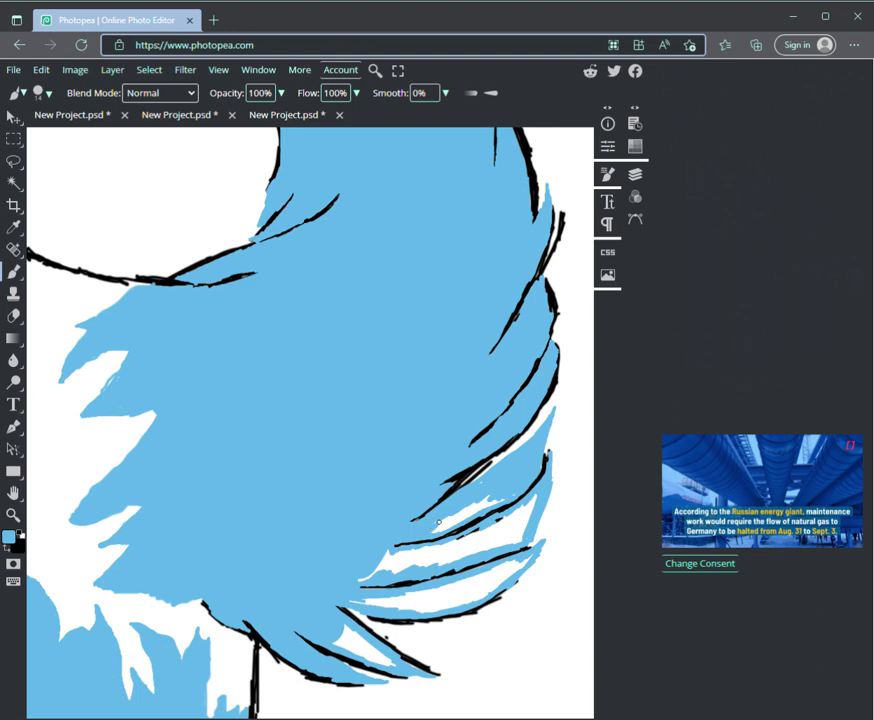
left_click_drag(443, 522, 493, 500)
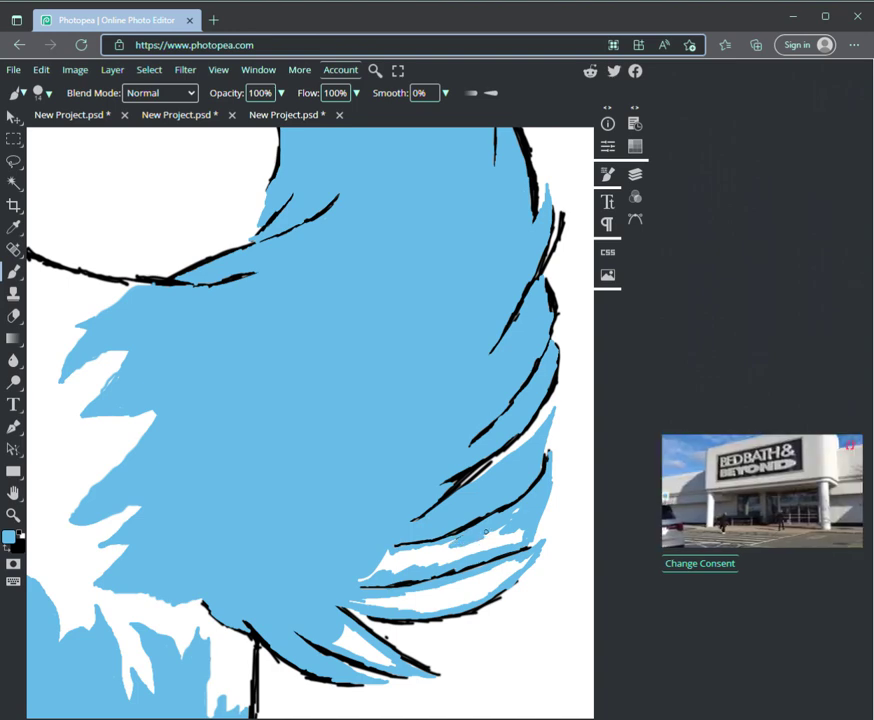
mouse_move(518, 520)
left_mouse_down()
mouse_move(532, 497)
mouse_move(510, 538)
mouse_move(516, 534)
mouse_move(508, 530)
mouse_move(516, 508)
mouse_move(481, 549)
left_mouse_up()
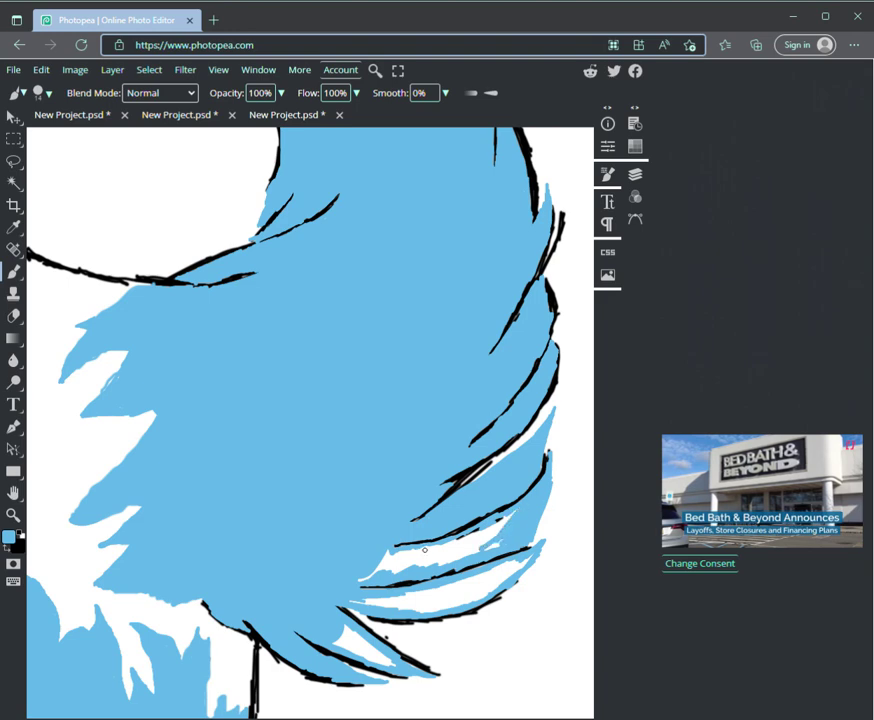
left_click_drag(380, 562, 384, 559)
mouse_move(484, 542)
left_mouse_down()
mouse_move(517, 512)
mouse_move(482, 528)
left_mouse_up()
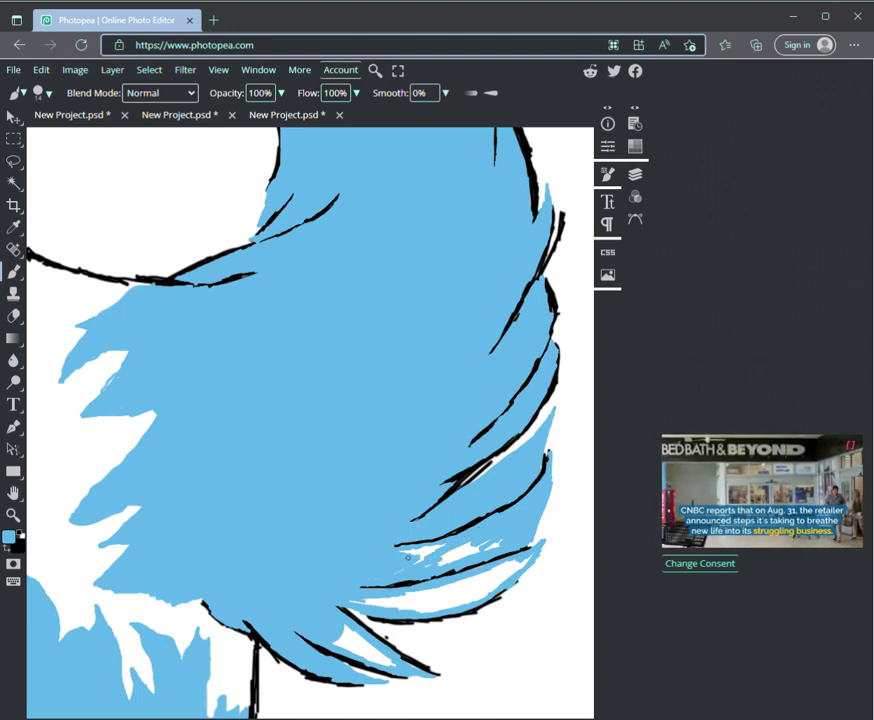
- Enlarge the brush to 19 px, then 55 px, and fill the remaining white gaps in the lowest fur tufts with light blue
left_click(42, 93)
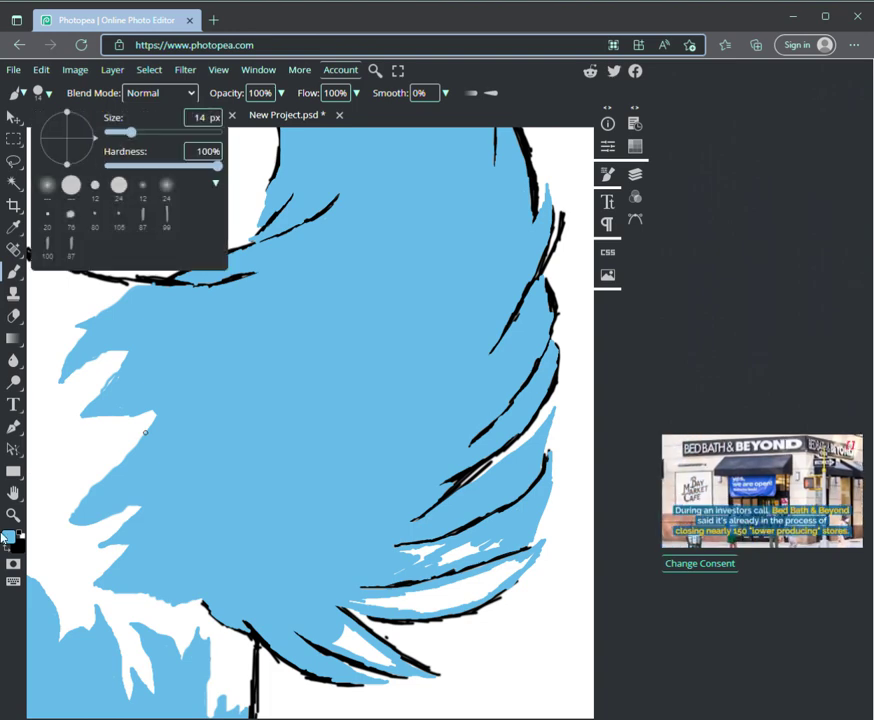
key("]")
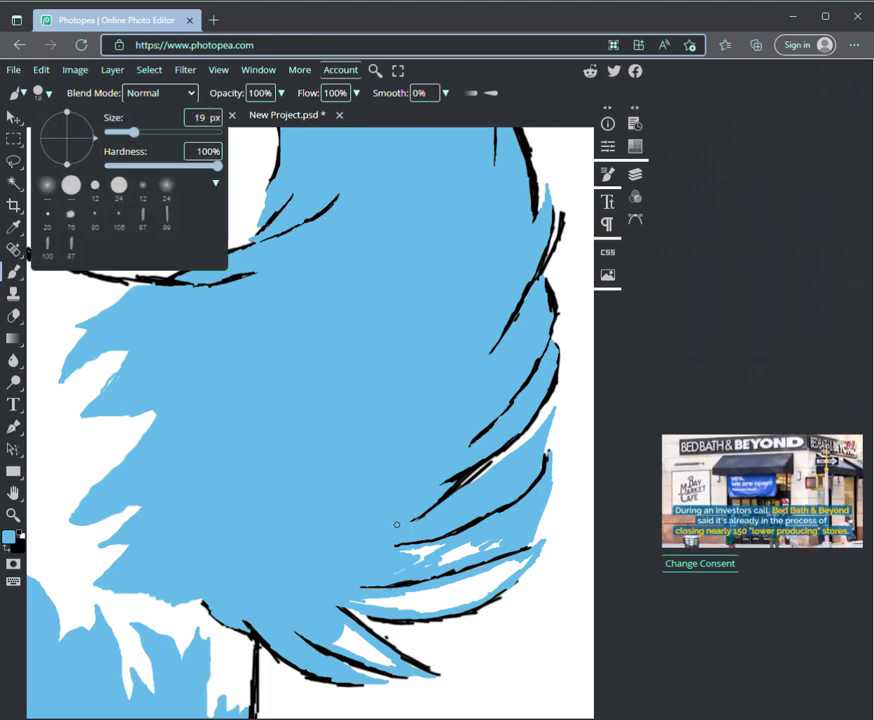
left_click(402, 576)
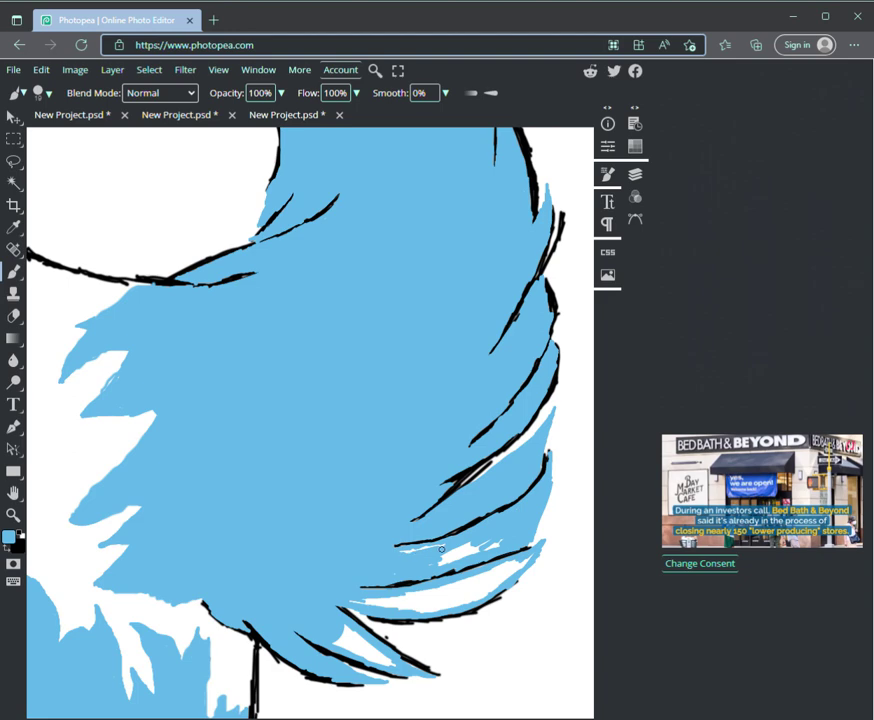
mouse_move(440, 563)
left_mouse_down()
mouse_move(494, 544)
mouse_move(437, 560)
mouse_move(456, 558)
left_mouse_up()
left_click(48, 93)
left_click_drag(133, 132, 146, 132)
mouse_move(455, 599)
left_mouse_down()
mouse_move(527, 557)
mouse_move(515, 573)
mouse_move(496, 578)
mouse_move(501, 570)
mouse_move(440, 599)
mouse_move(457, 599)
mouse_move(455, 588)
mouse_move(409, 606)
mouse_move(352, 596)
mouse_move(347, 641)
mouse_move(387, 671)
mouse_move(395, 666)
mouse_move(357, 650)
left_mouse_up()
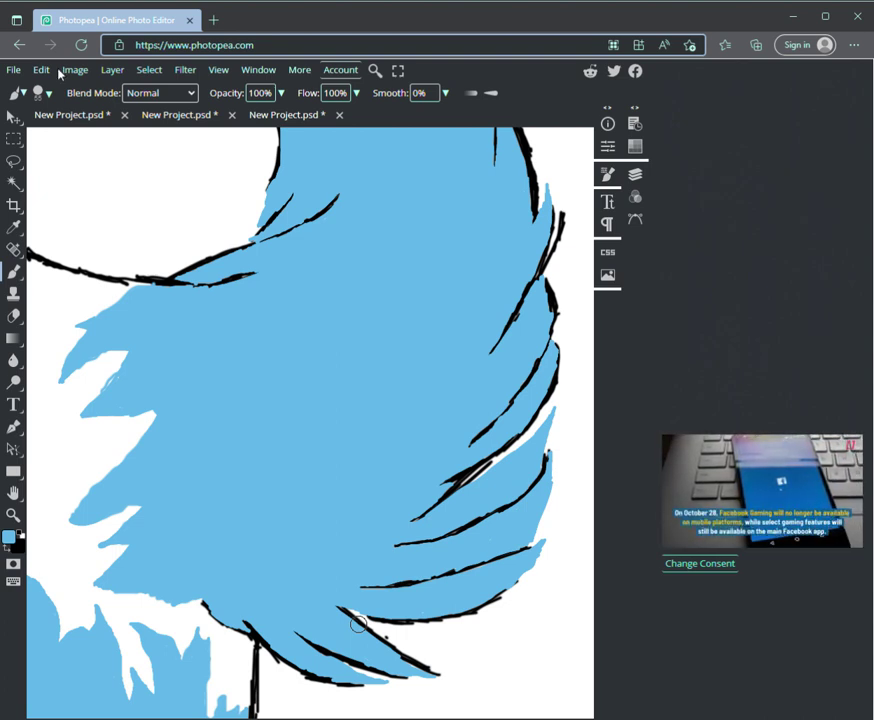
- Switch the paint colour to black, set the brush size to 8 px and outline the fur tufts along the outer edge
key("x")
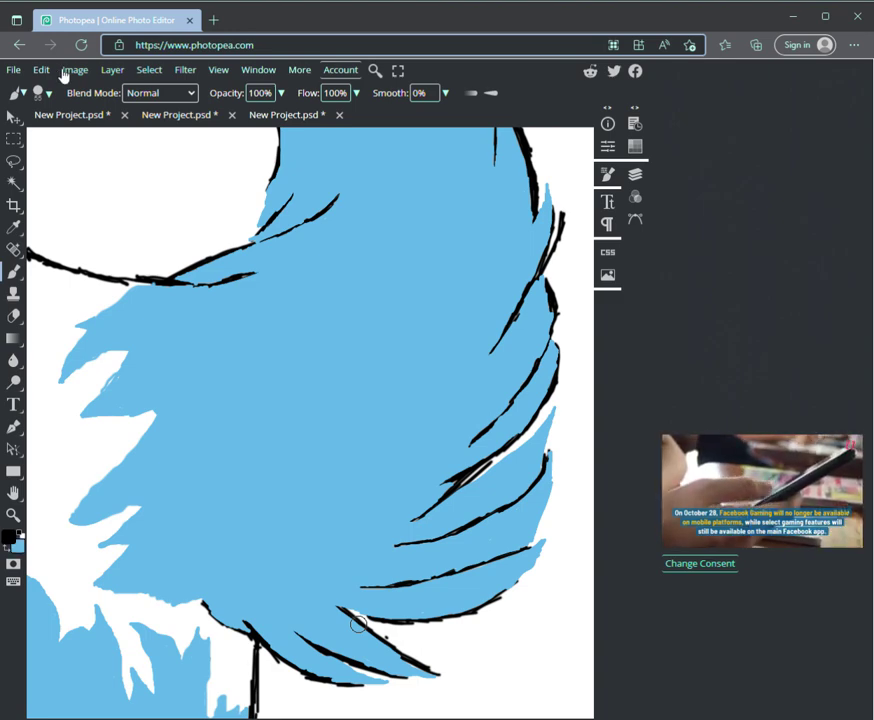
right_click(567, 181)
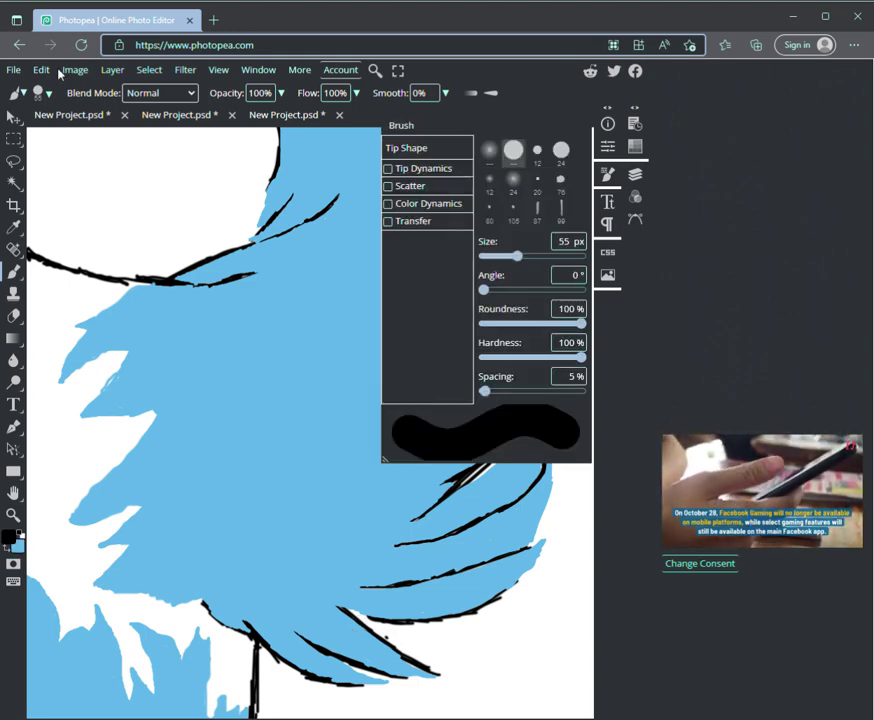
left_click_drag(517, 256, 500, 256)
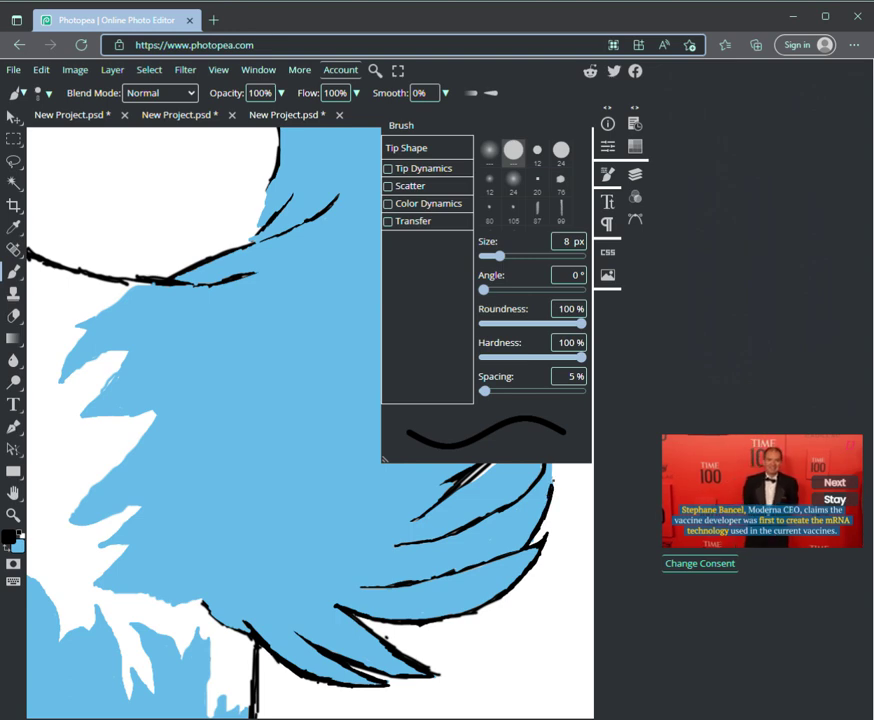
left_click(59, 75)
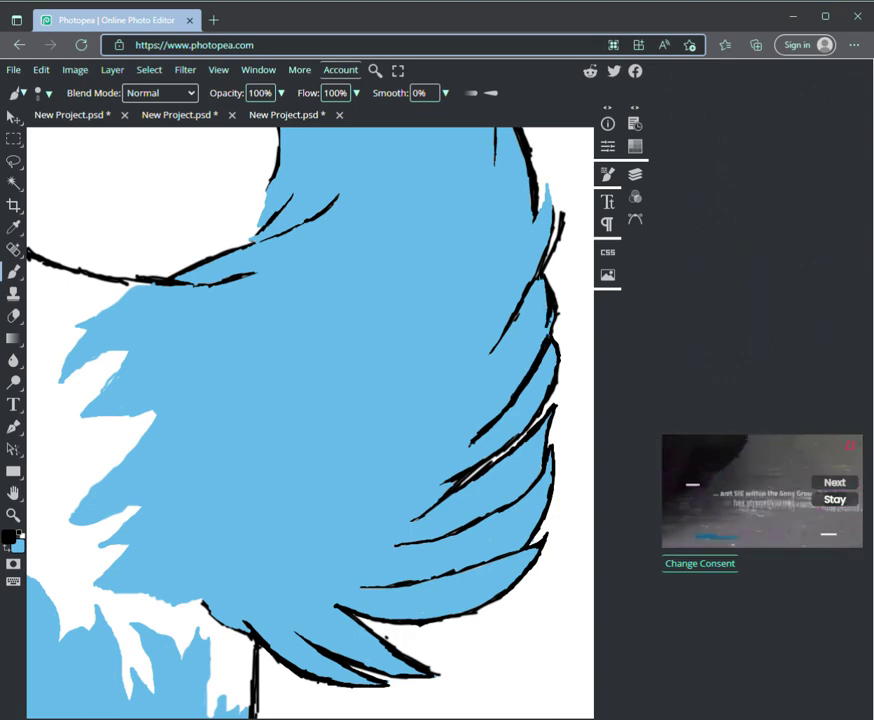
left_click_drag(485, 356, 519, 291)
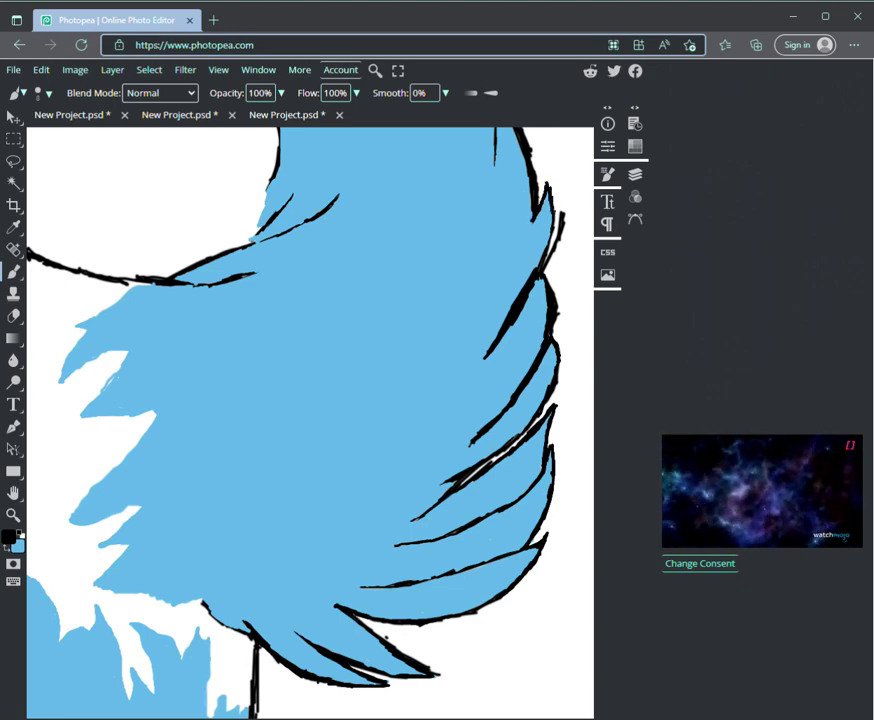
- Retrace the upper curl's outer and inner outlines and its fur lines with thicker black strokes
key("space")
mouse_move(558, 194)
left_mouse_down()
mouse_move(588, 374)
mouse_move(550, 458)
left_mouse_up()
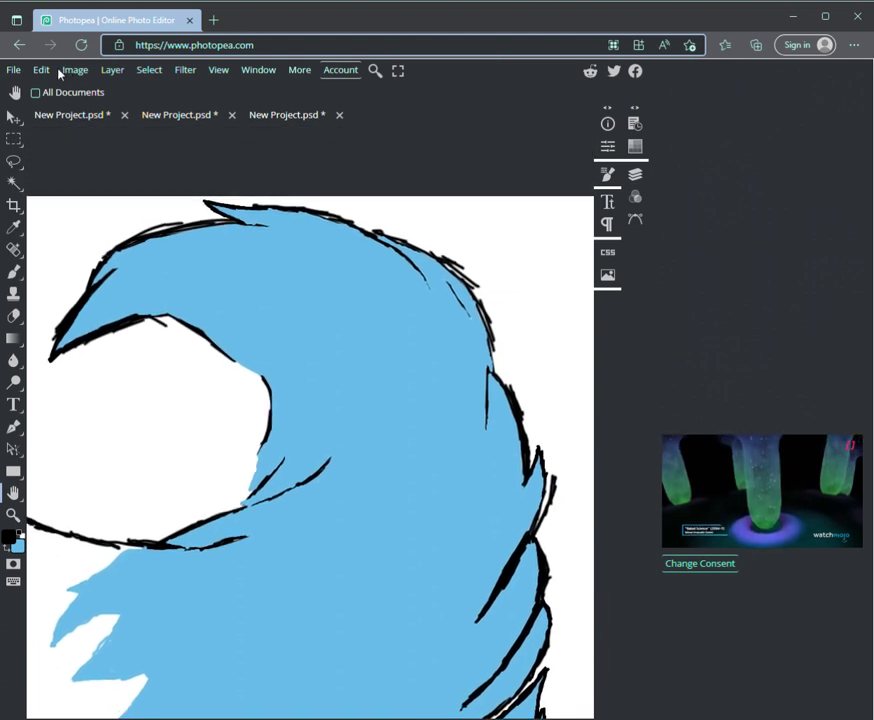
key("b")
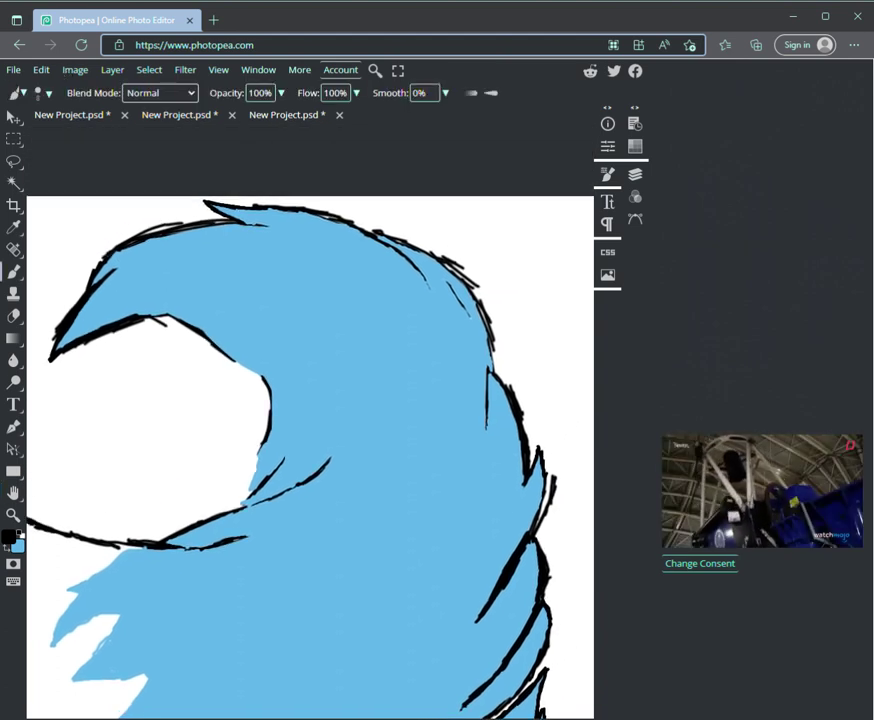
left_click_drag(488, 376, 485, 427)
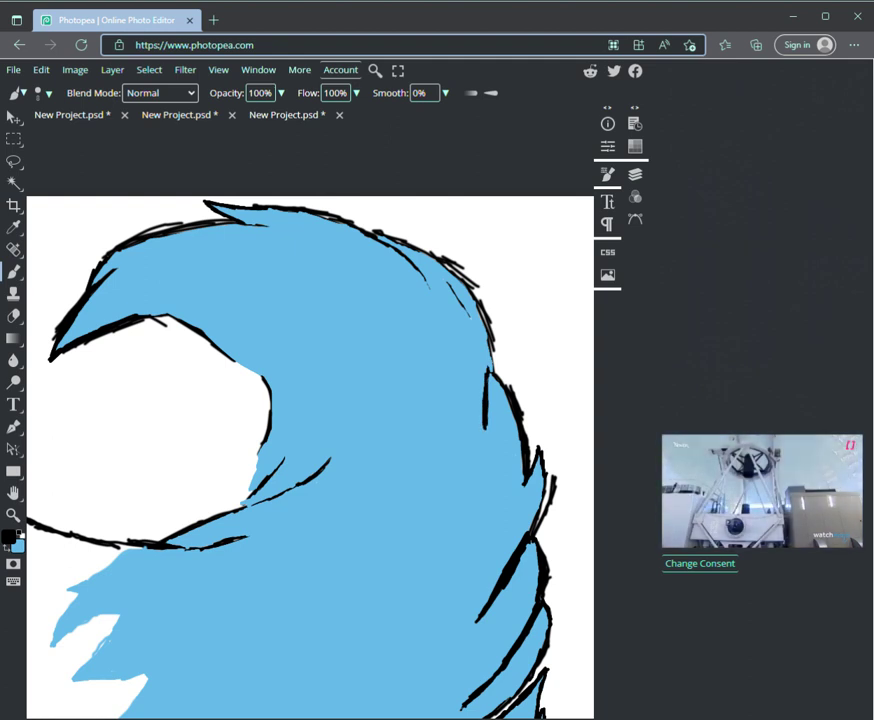
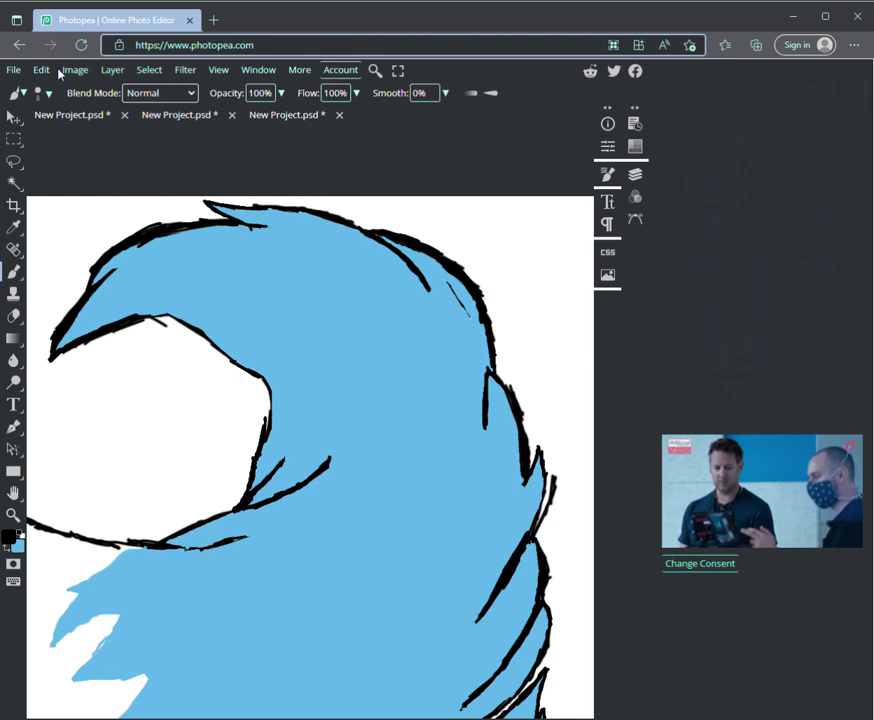
- Thicken the black line at the base of the curl, where the back meets the inner fur tufts
key("space")
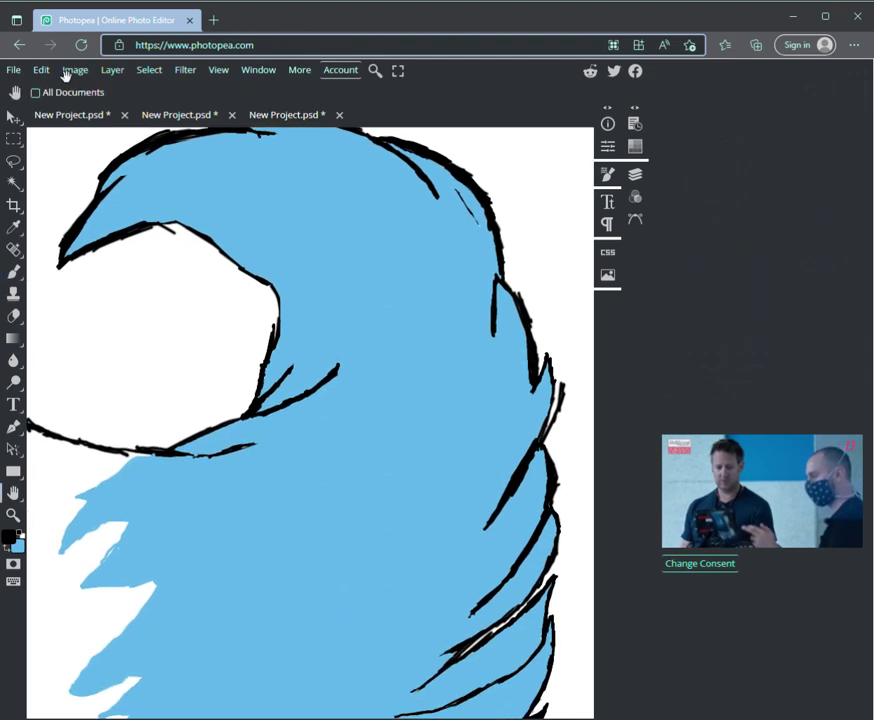
scroll(310, 423, "down", 1)
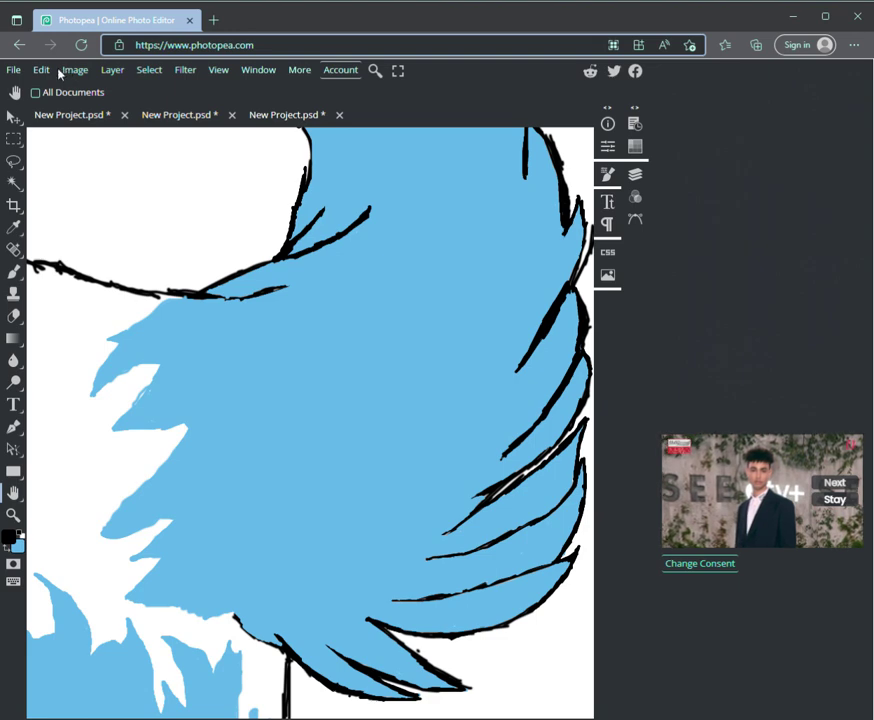
key("b")
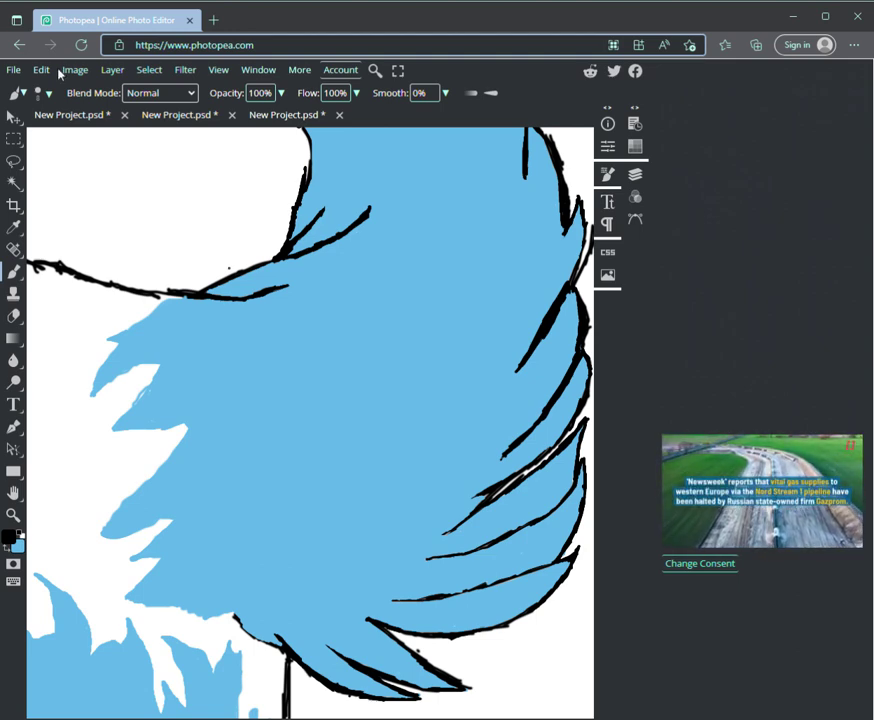
- Reinforce the black outlines of the leg and the toe lines on its paw
key("h")
left_click_drag(310, 520, 377, 279)
mouse_move(280, 620)
left_mouse_down()
mouse_move(307, 469)
mouse_move(381, 176)
left_mouse_up()
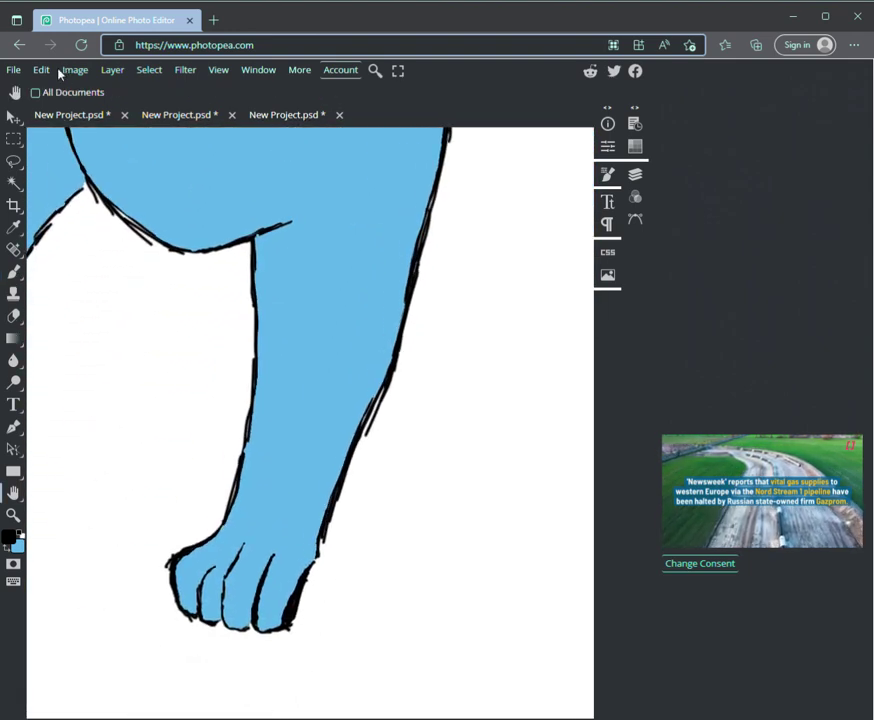
key("b")
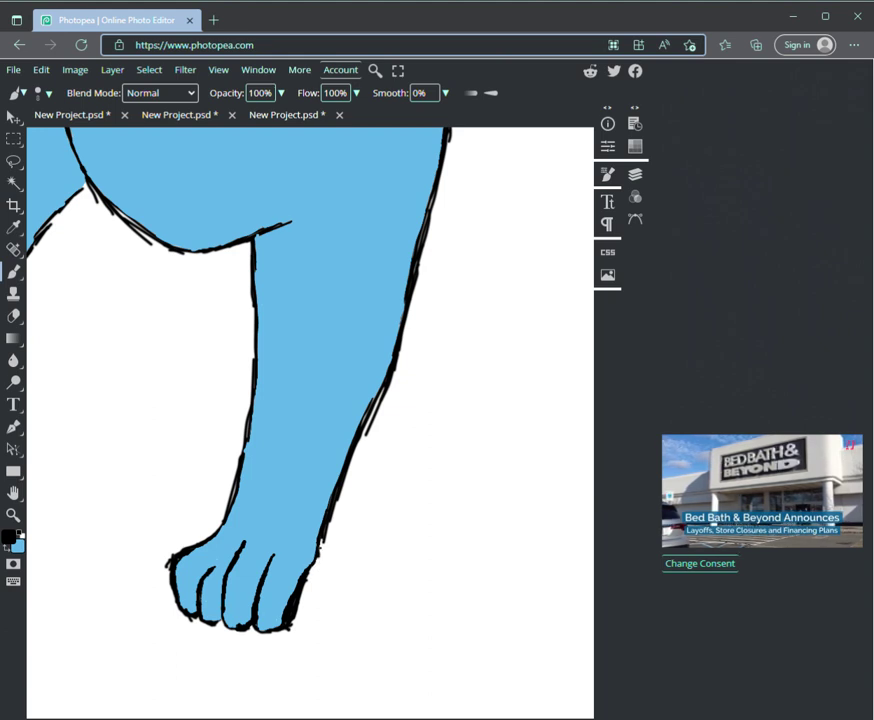
- Darken the curved black outline of the blue body where it bulges above the leg
key("space")
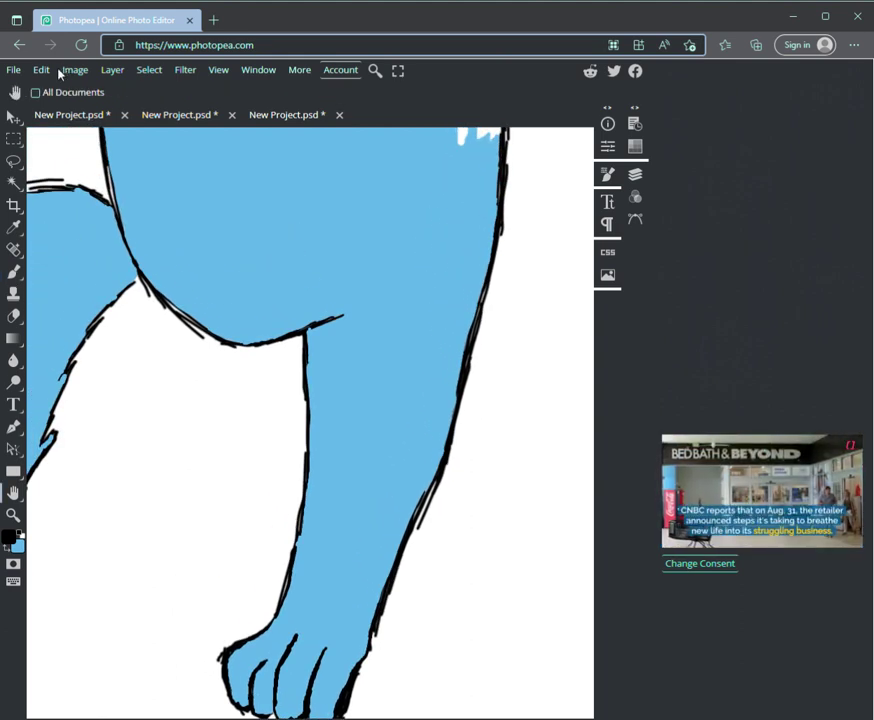
key("b")
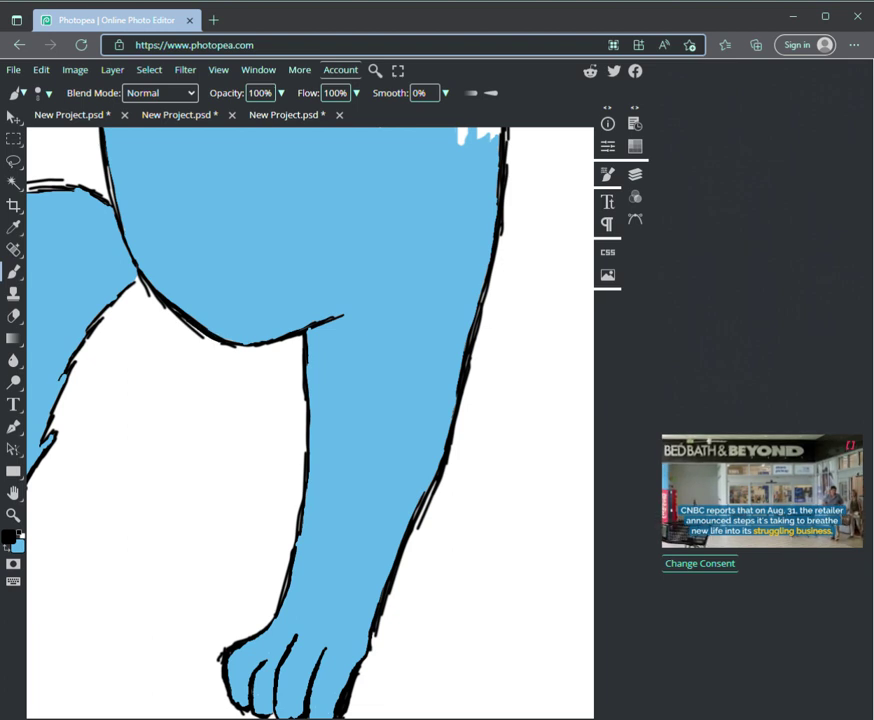
left_click_drag(106, 168, 125, 234)
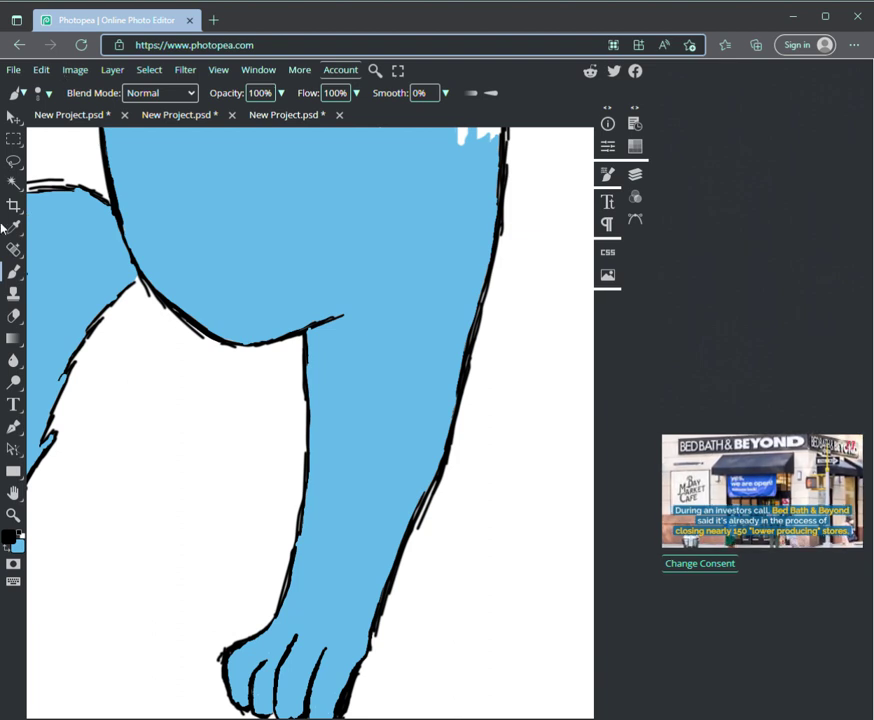
- Reinforce the black outline of the far hind leg, including its fur tufts, heel and paw
key("space")
left_click_drag(305, 330, 363, 490)
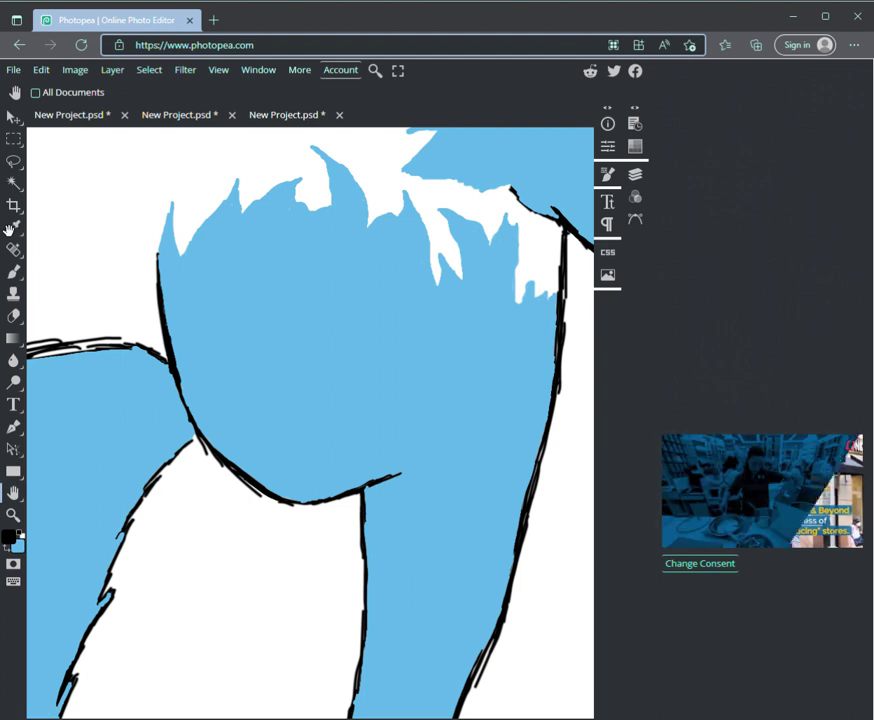
scroll(8, 230, "down", 6)
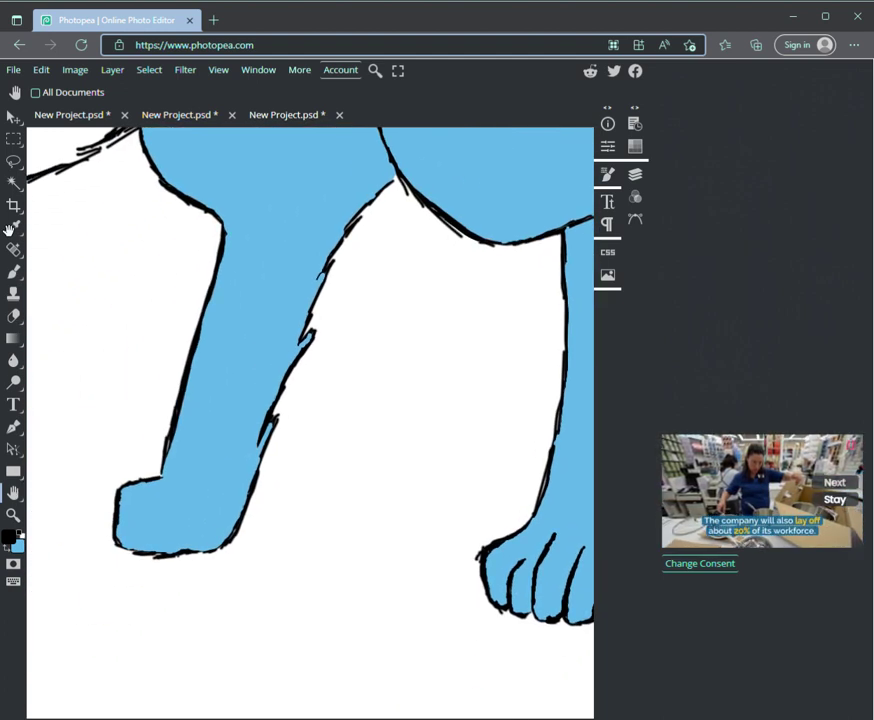
left_click(12, 271)
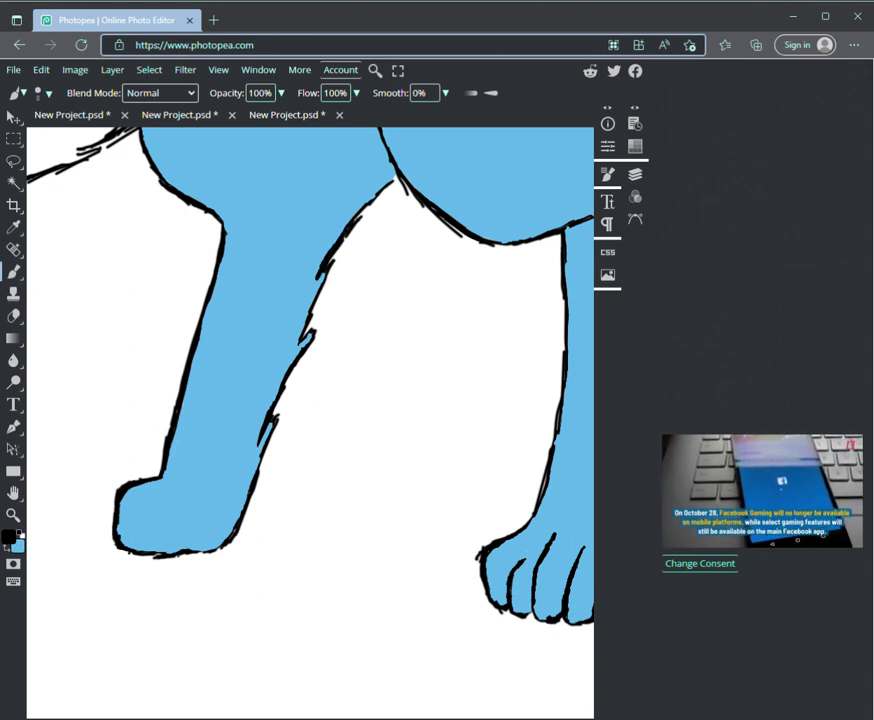
left_click_drag(368, 197, 396, 174)
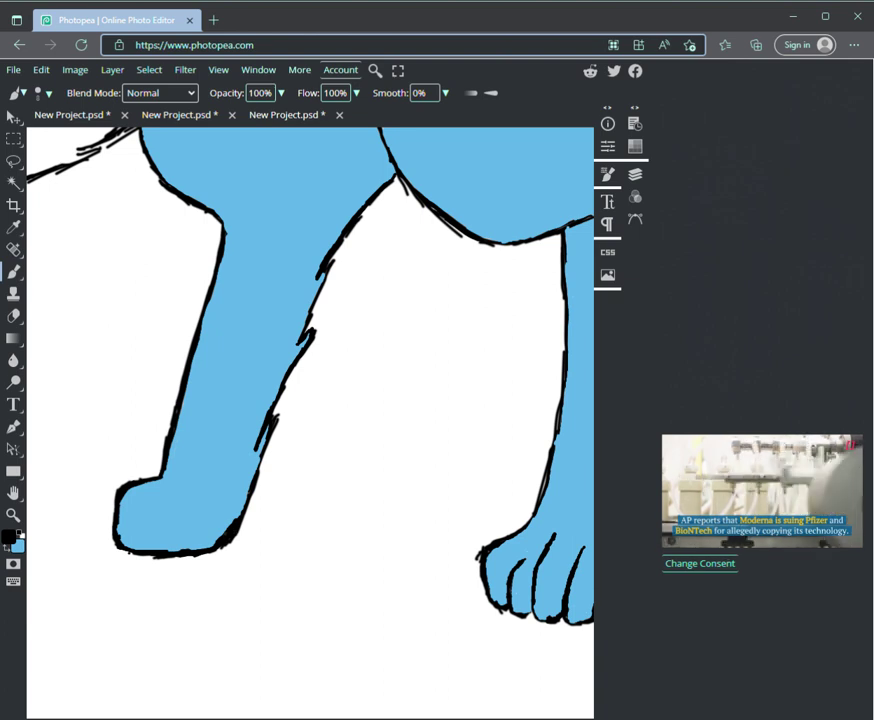
left_click_drag(117, 518, 118, 540)
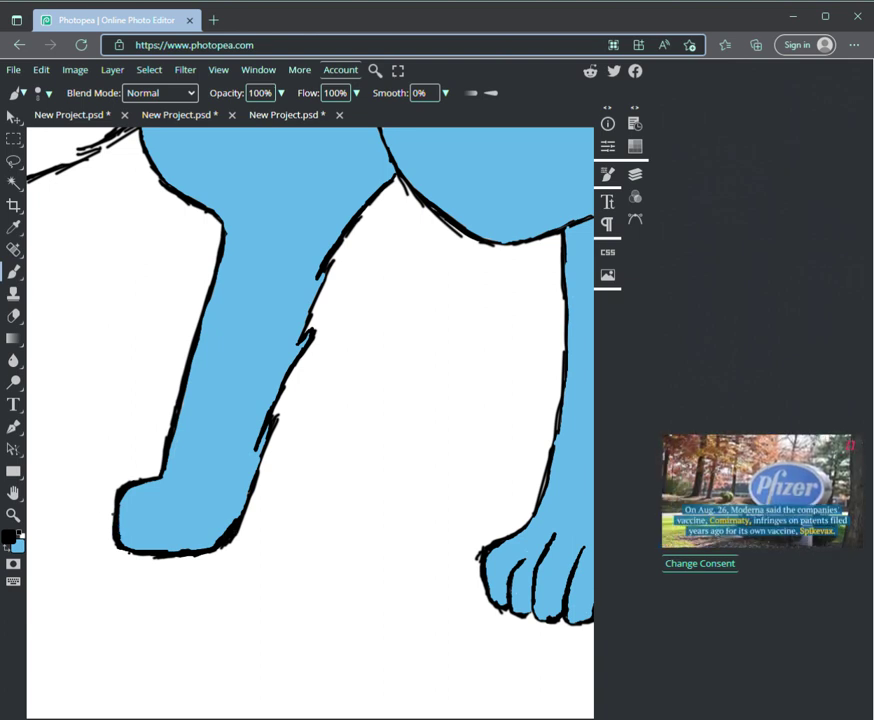
- Thicken the black outlines of the near front leg, its rear fur tufts and its toe lines
key("space")
mouse_move(0, 205)
left_mouse_down()
mouse_move(9, 286)
mouse_move(51, 433)
mouse_move(465, 180)
left_mouse_up()
left_click_drag(8, 286, 65, 245)
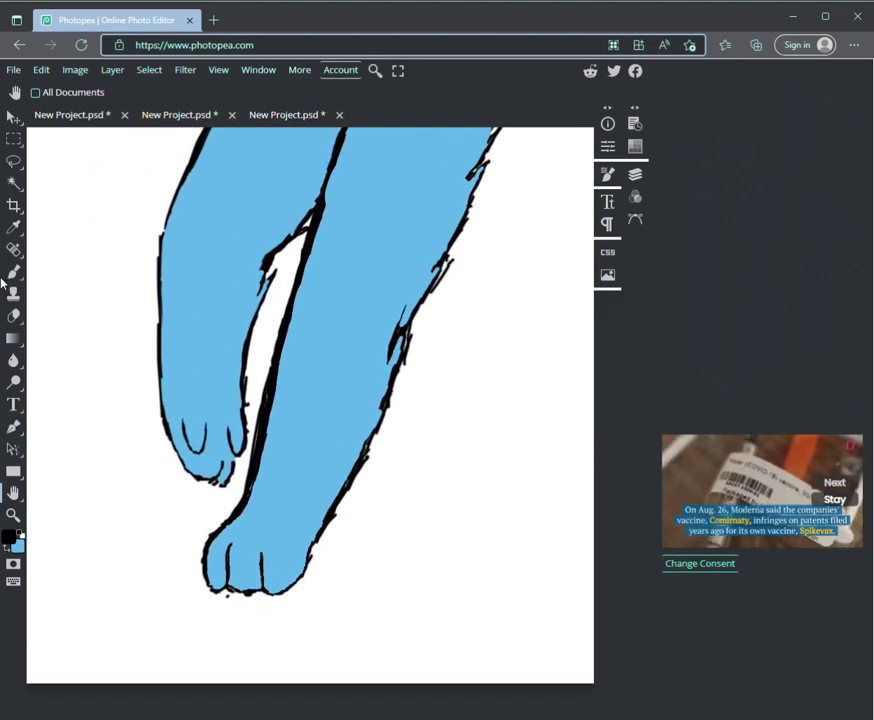
left_click(5, 272)
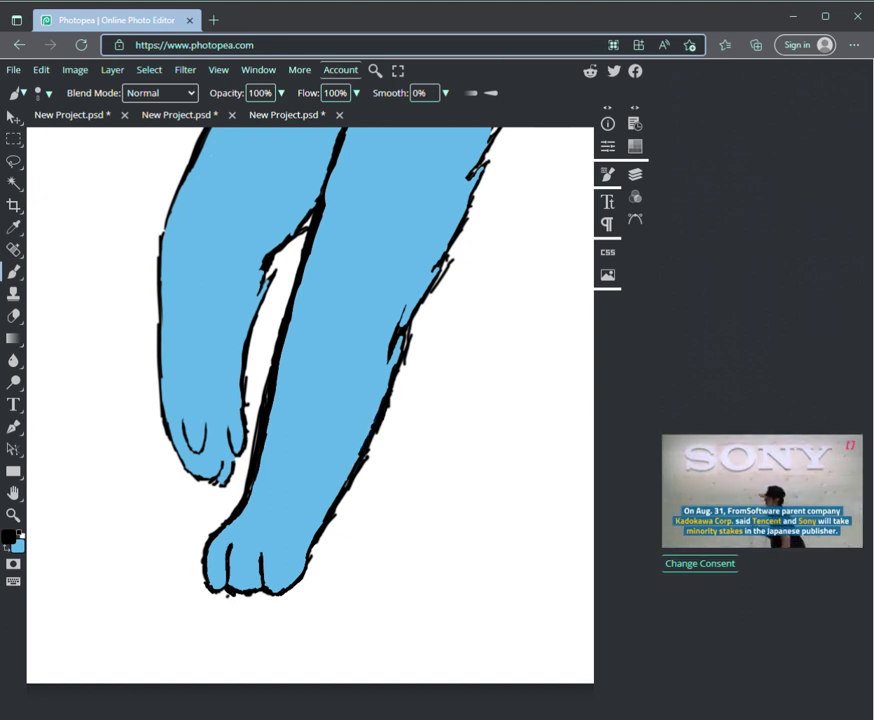
left_click_drag(410, 332, 401, 372)
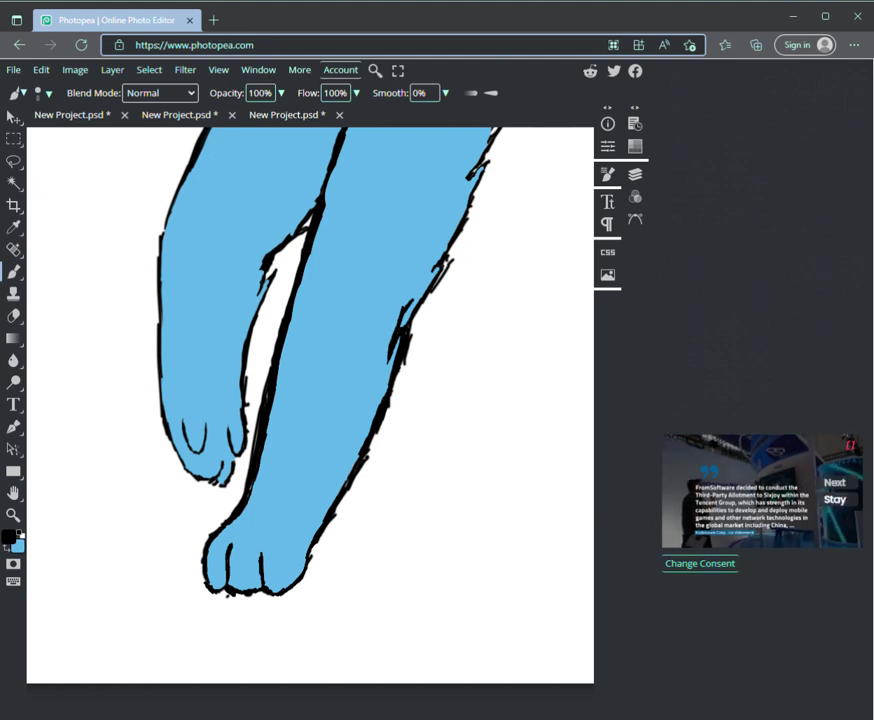
left_click_drag(446, 261, 434, 277)
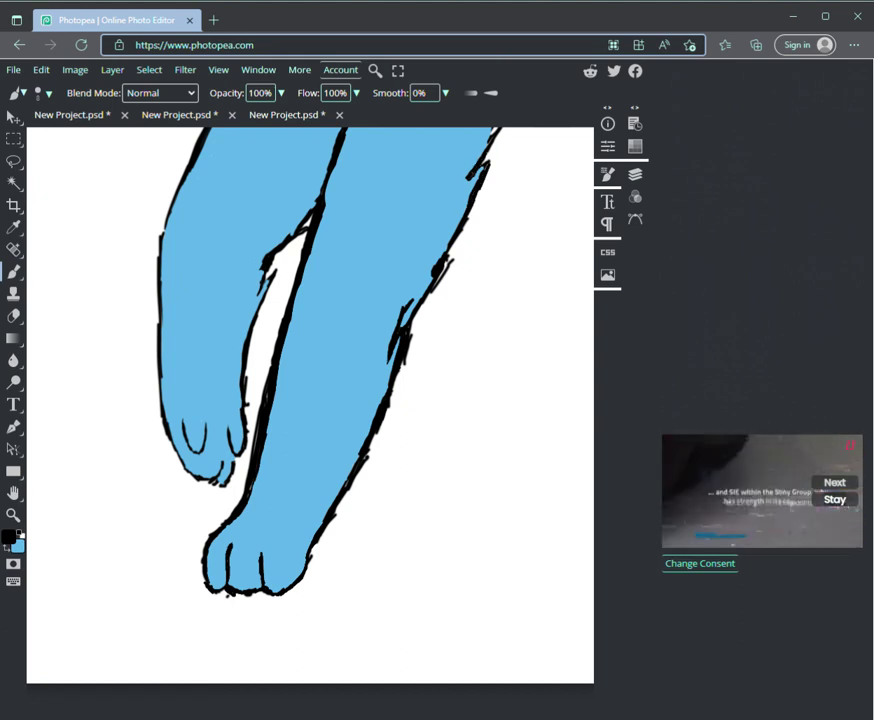
- Touch up the black fur tuft on the inner bend of the raised front leg
key("space")
left_click_drag(310, 330, 219, 556)
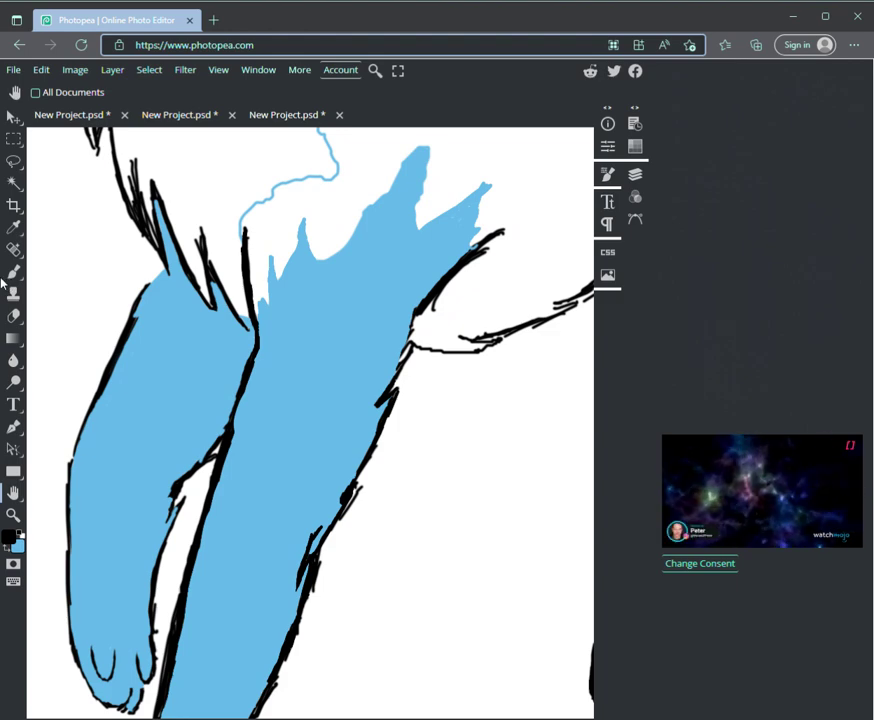
key("b")
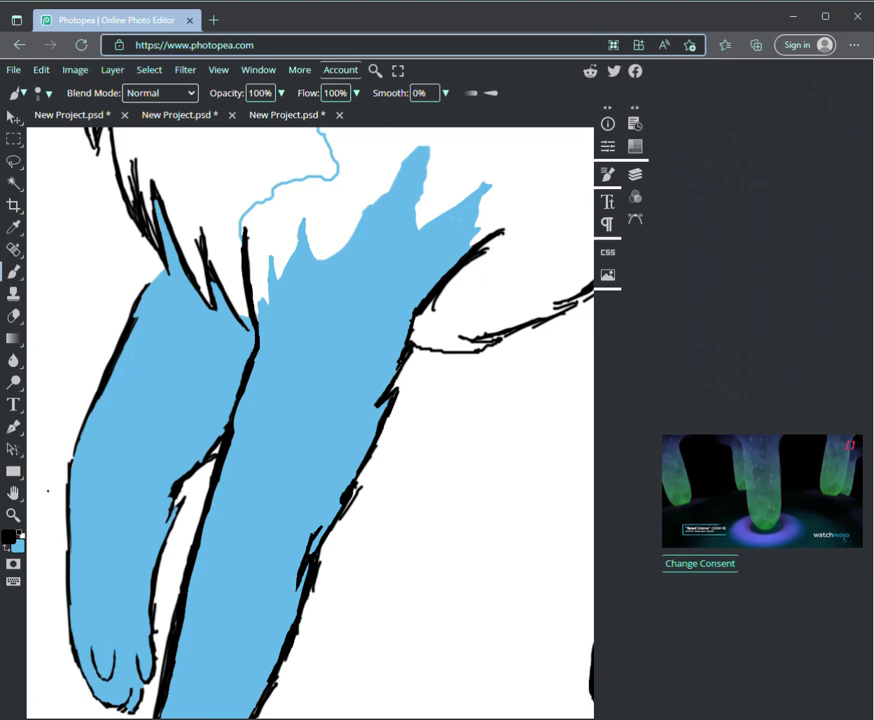
- Darken the black outline of the raised front leg's lower part, its paw and its toe lines
left_click(13, 515)
left_click_drag(450, 380, 381, 380)
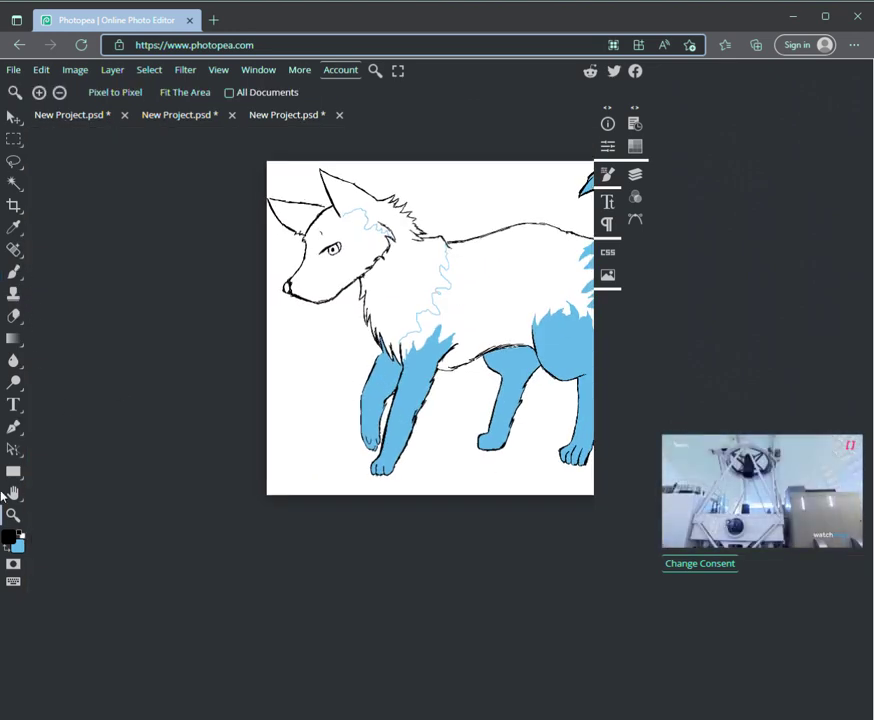
left_click(13, 493)
left_click_drag(568, 368, 414, 404)
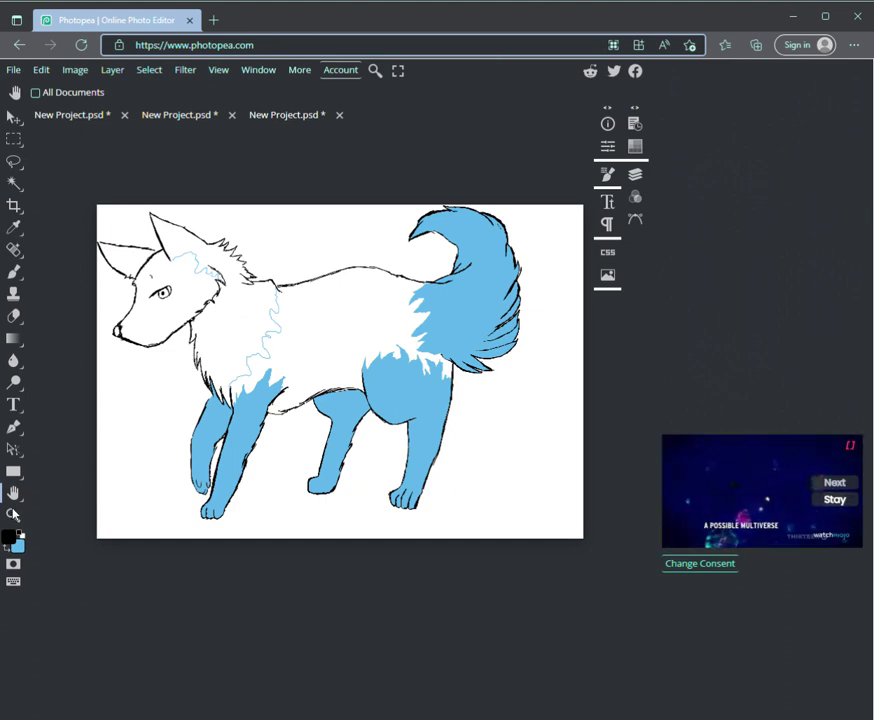
key("z")
mouse_move(328, 432)
left_mouse_down()
mouse_move(305, 433)
mouse_move(381, 408)
left_mouse_up()
scroll(260, 278, "down", 1)
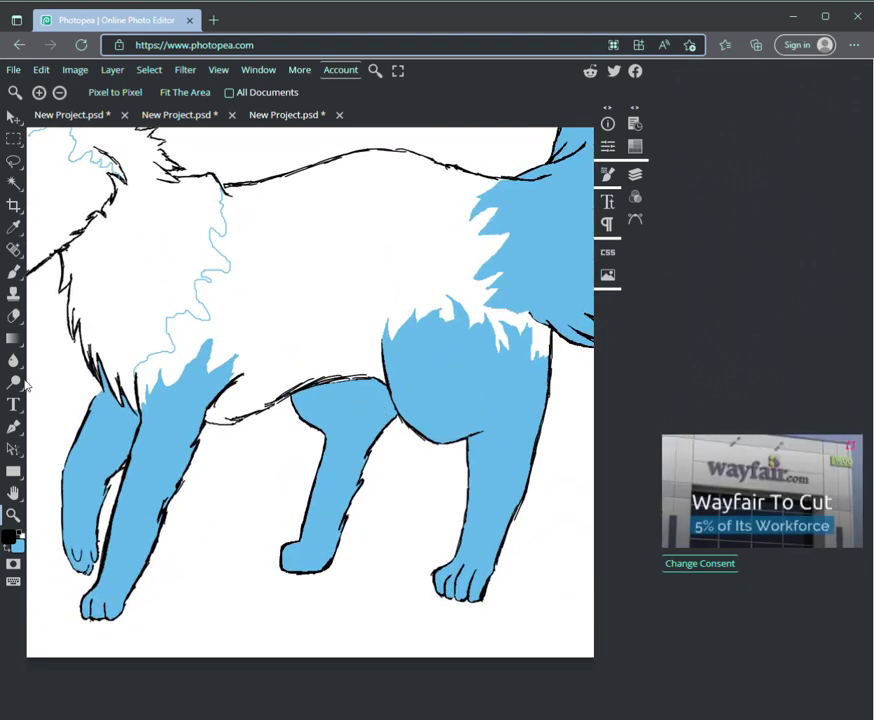
scroll(92, 497, "up", 3)
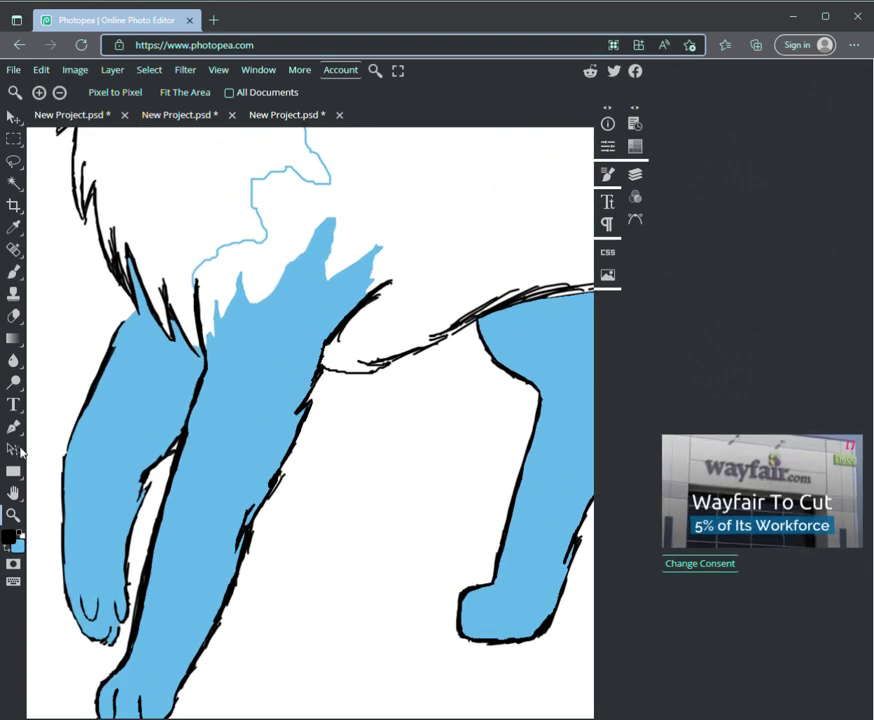
left_click(18, 490)
left_click_drag(119, 499, 271, 400)
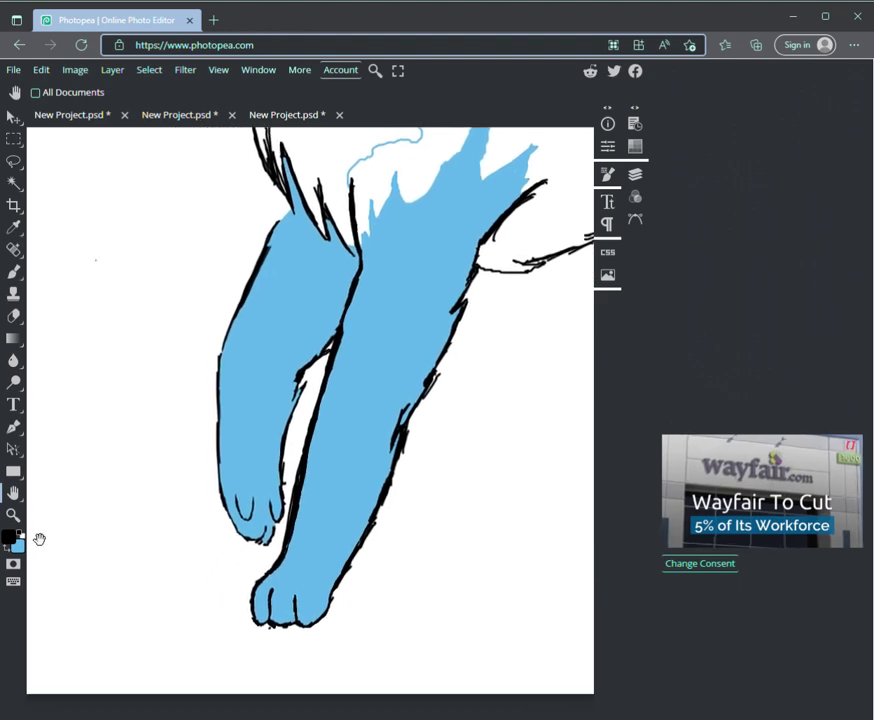
left_click(19, 516)
left_click_drag(128, 543, 162, 540)
left_click_drag(78, 532, 68, 530)
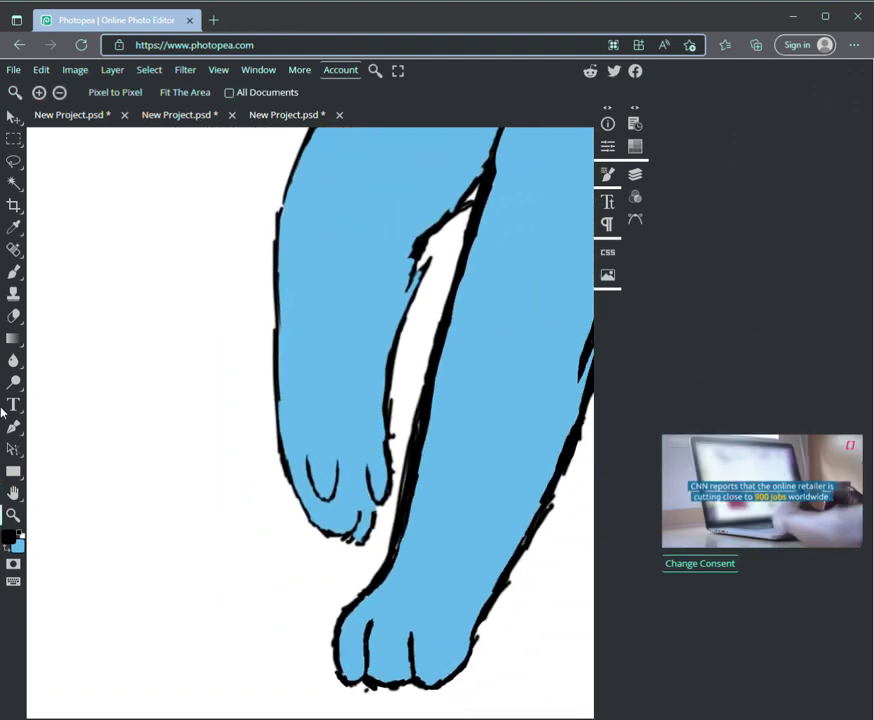
key("b")
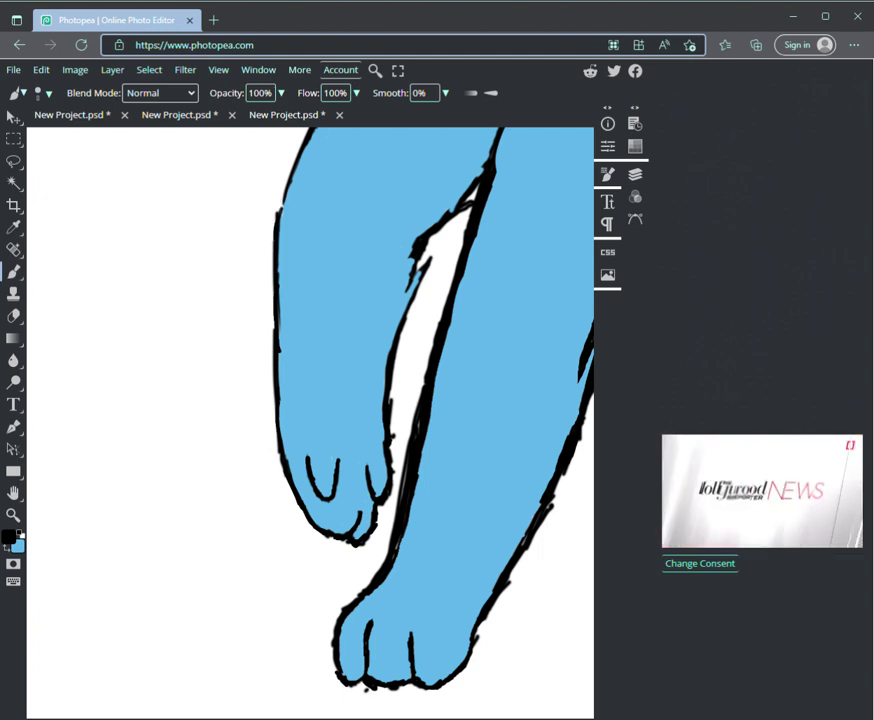
- Extend the black front outline of the raised leg up to the chest fur, closing the gap
key("space")
left_click_drag(350, 300, 268, 576)
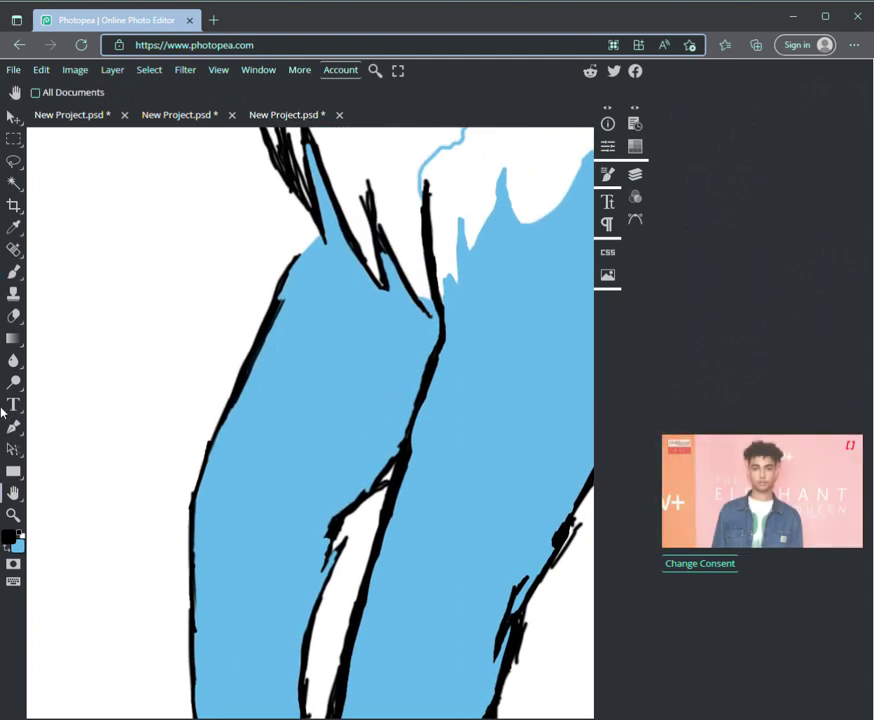
left_click(8, 274)
left_click_drag(279, 302, 309, 244)
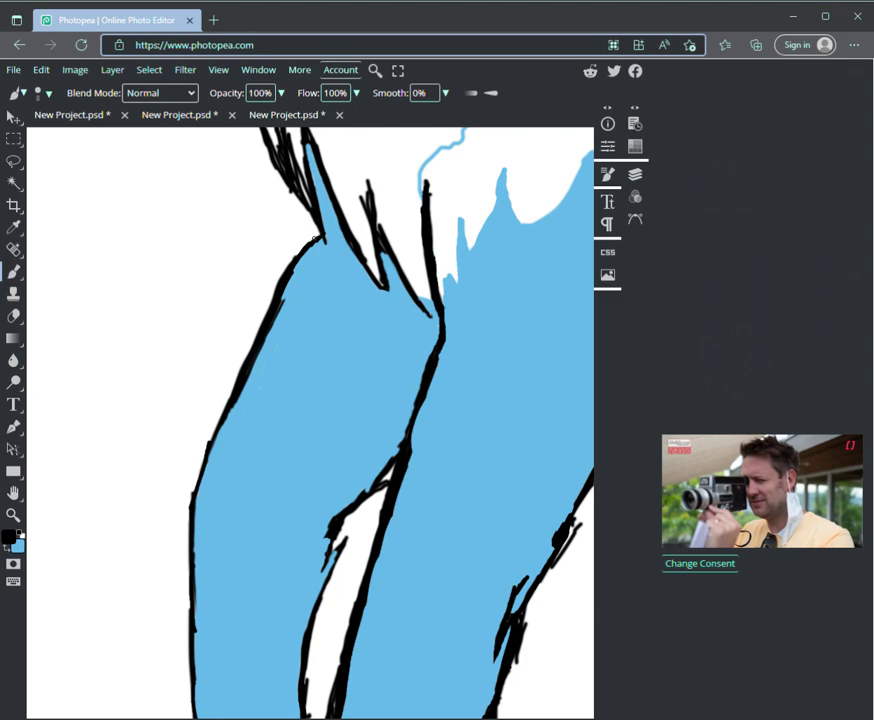
- Paint over the eye's black pupil with the light blue used for the fur markings
key("space")
left_click_drag(310, 400, 268, 632)
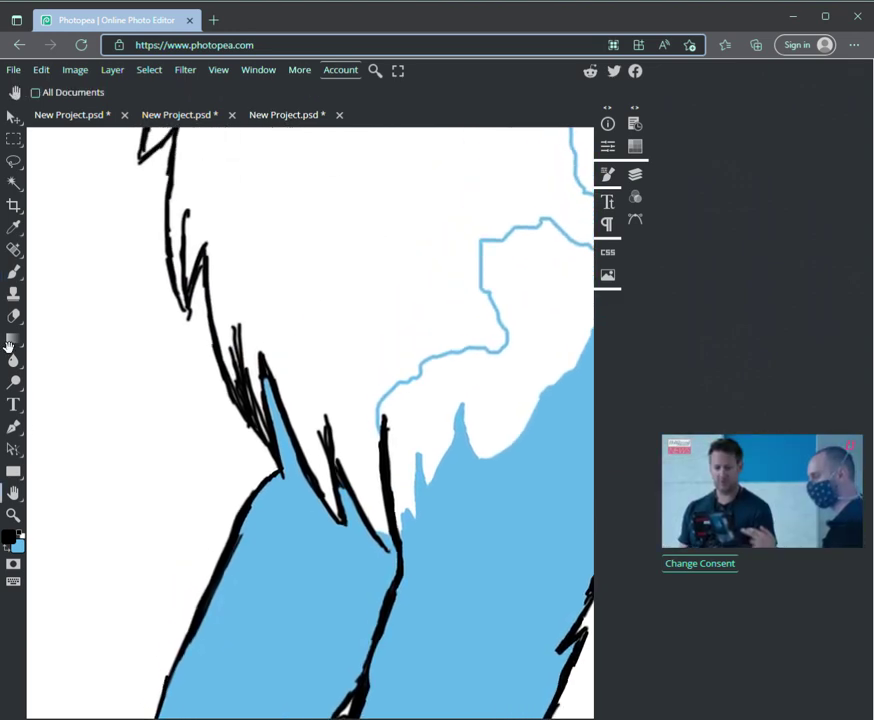
key("b")
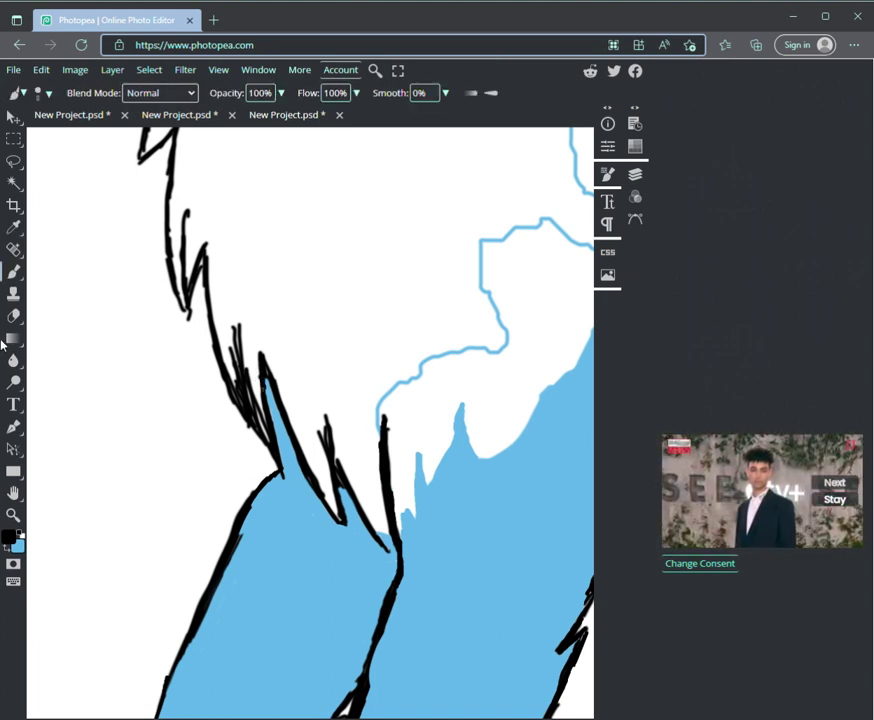
key("h")
mouse_move(420, 330)
left_mouse_down()
mouse_move(246, 324)
mouse_move(142, 565)
left_mouse_up()
mouse_move(8, 346)
left_mouse_down()
mouse_move(83, 325)
mouse_move(224, 320)
mouse_move(256, 486)
mouse_move(227, 677)
left_mouse_up()
left_click_drag(190, 420, 564, 294)
mouse_move(293, 304)
left_mouse_down()
mouse_move(352, 373)
mouse_move(343, 373)
mouse_move(343, 360)
mouse_move(123, 334)
mouse_move(219, 242)
mouse_move(301, 296)
left_mouse_up()
mouse_move(307, 344)
left_mouse_down()
mouse_move(309, 395)
mouse_move(204, 353)
mouse_move(179, 295)
mouse_move(187, 373)
mouse_move(220, 394)
left_mouse_up()
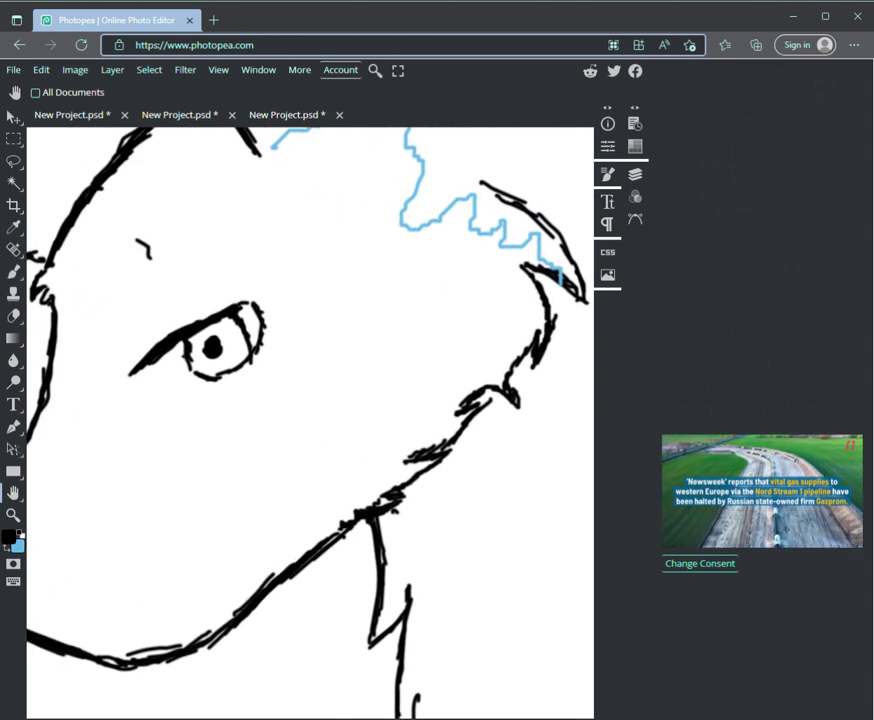
key("b")
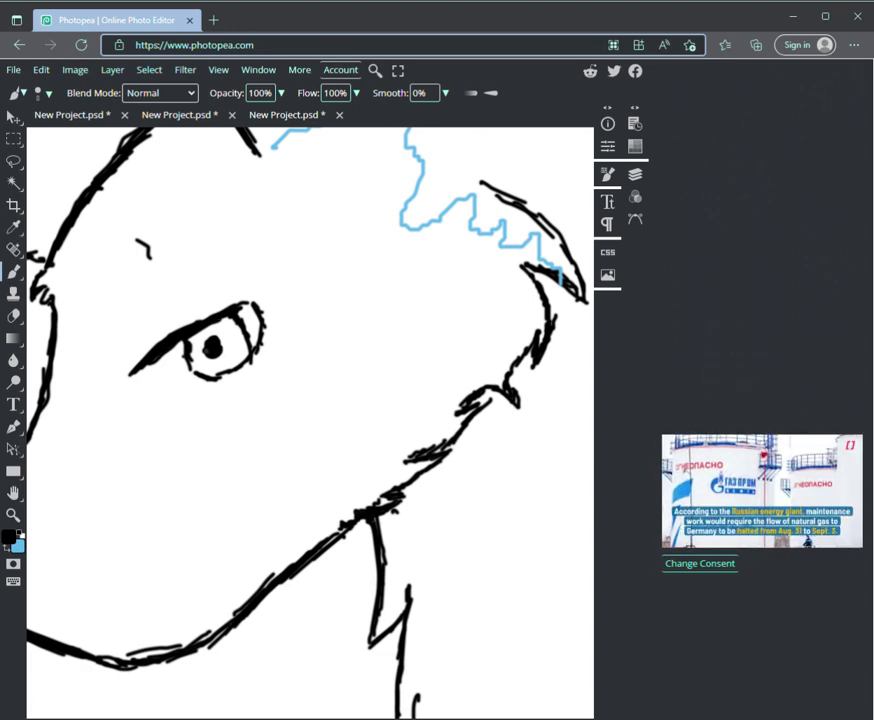
key("x")
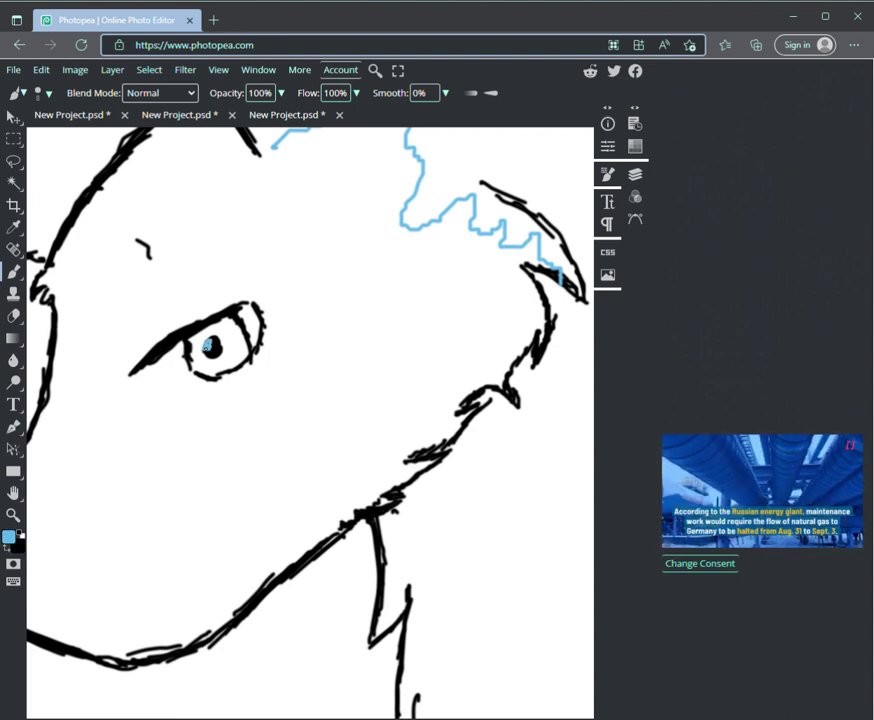
left_click_drag(207, 347, 211, 355)
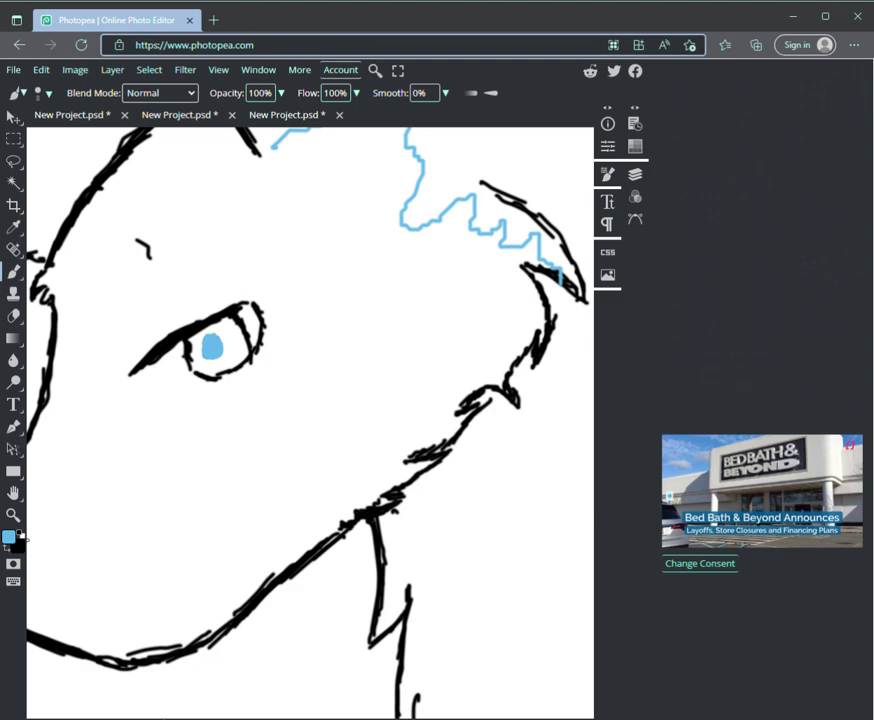
- Set the brush colour to the deeper blue #6191e9 and repaint the pupil with it
left_click(21, 536)
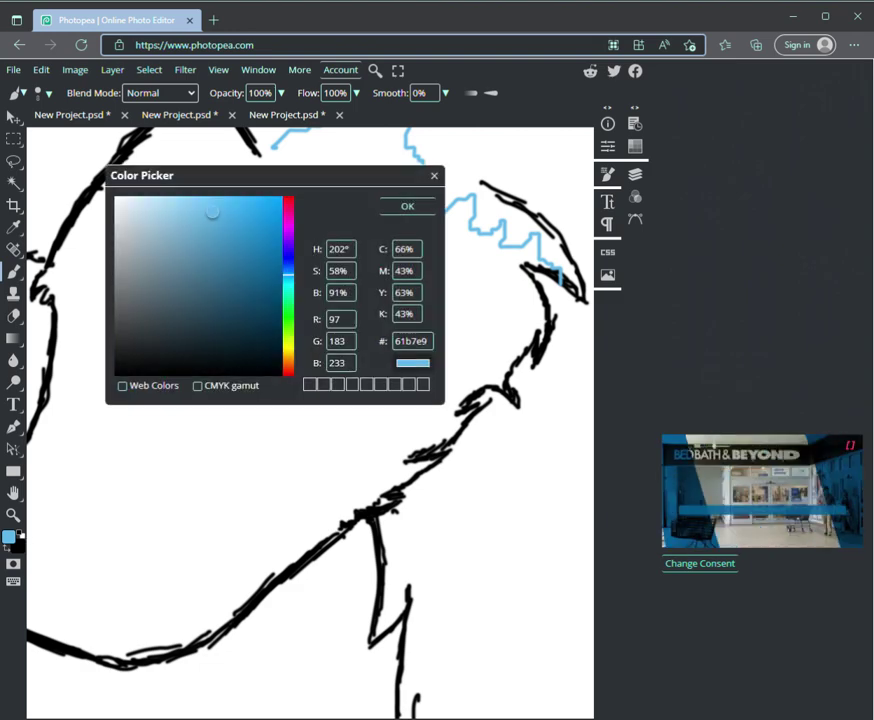
left_click_drag(287, 274, 287, 266)
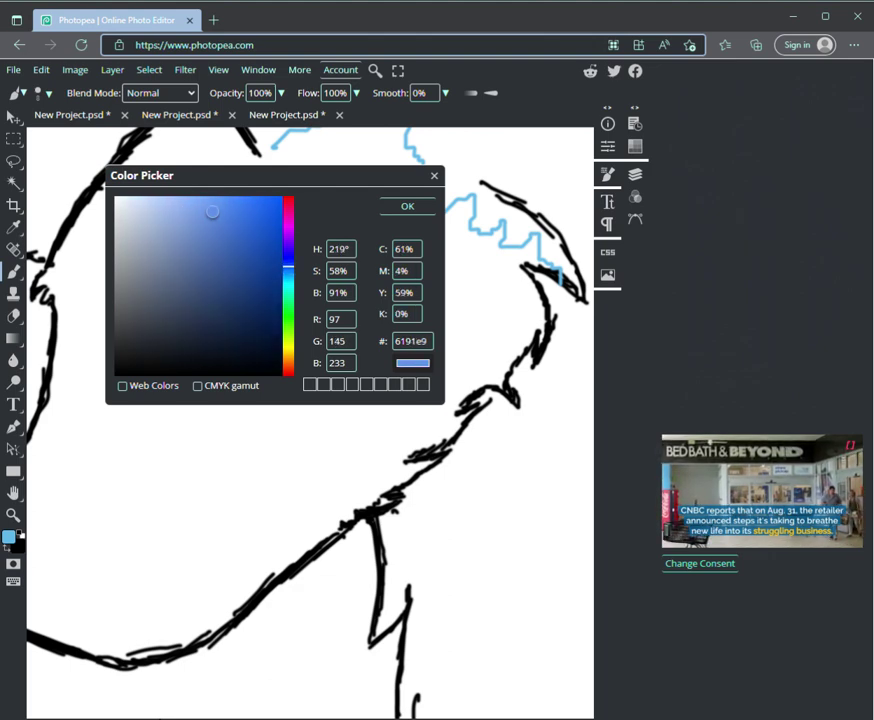
left_click(407, 206)
mouse_move(192, 343)
left_mouse_down()
mouse_move(199, 352)
mouse_move(216, 347)
left_mouse_up()
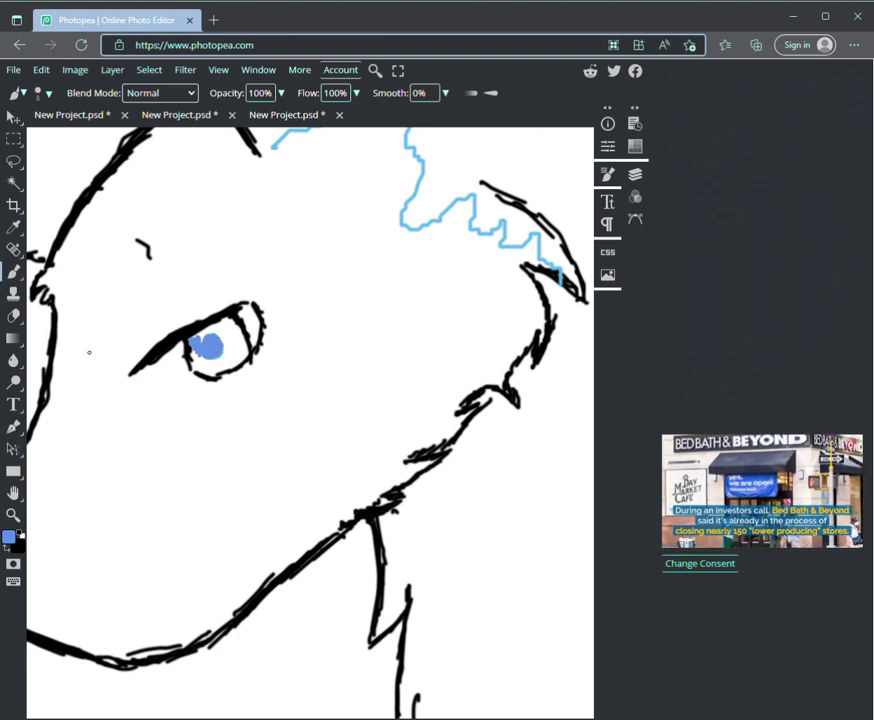
- Sample the light blue from the head's marking line and fill the iris around the pupil with it
key("i")
left_click(404, 210)
left_click(412, 200)
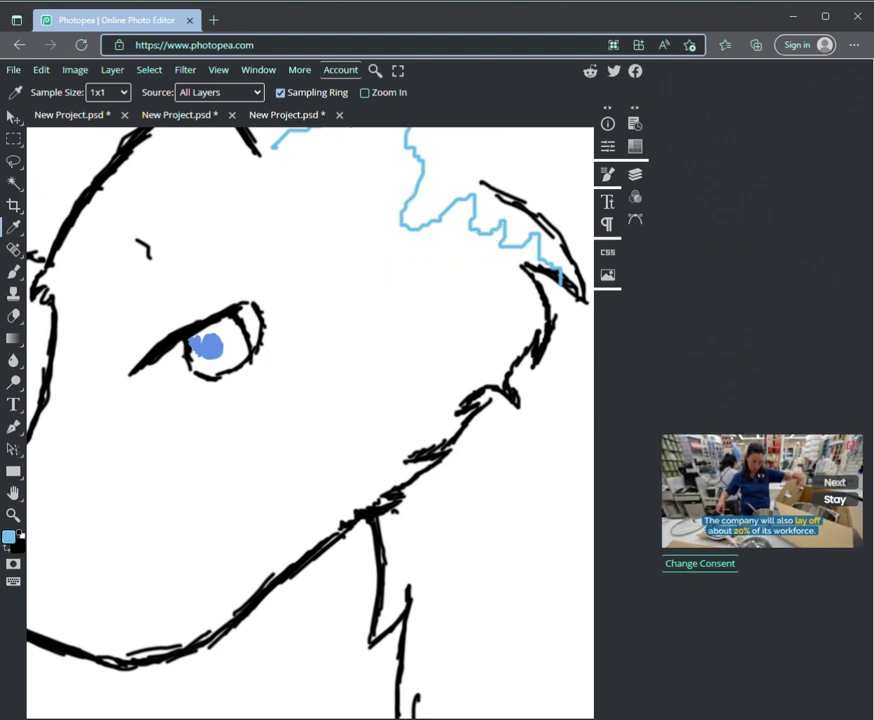
key("b")
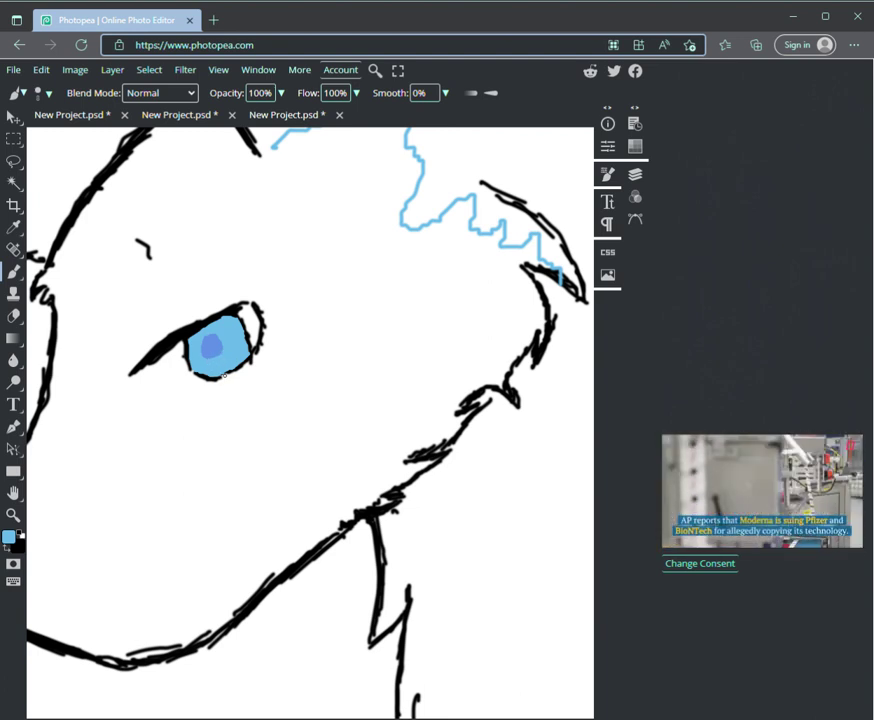
- Retrace the outlines of the iris and the eye's rear corner in black with a 6 px brush
key("x")
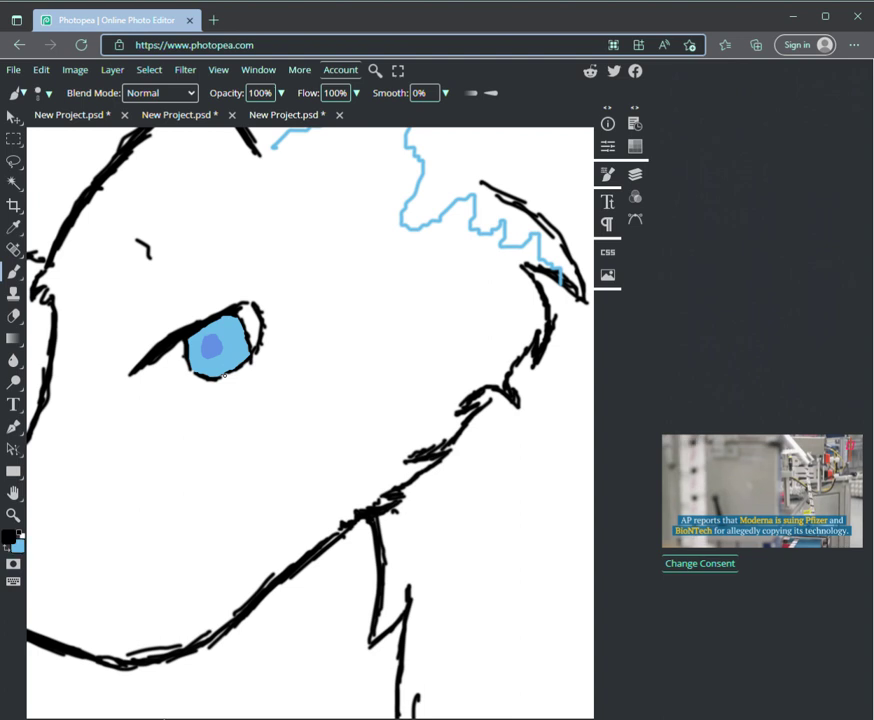
left_click(40, 93)
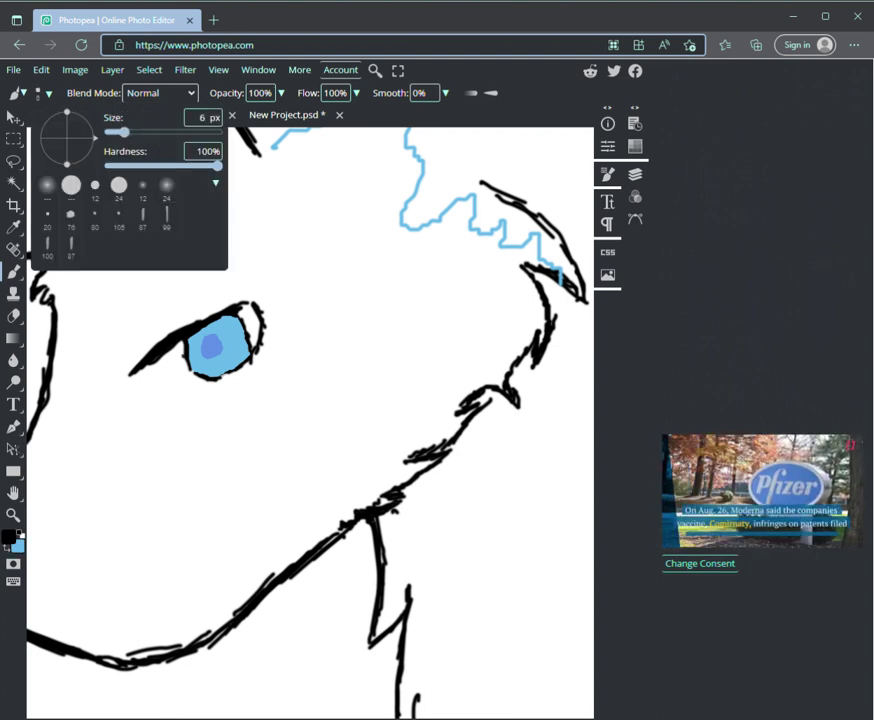
key("Escape")
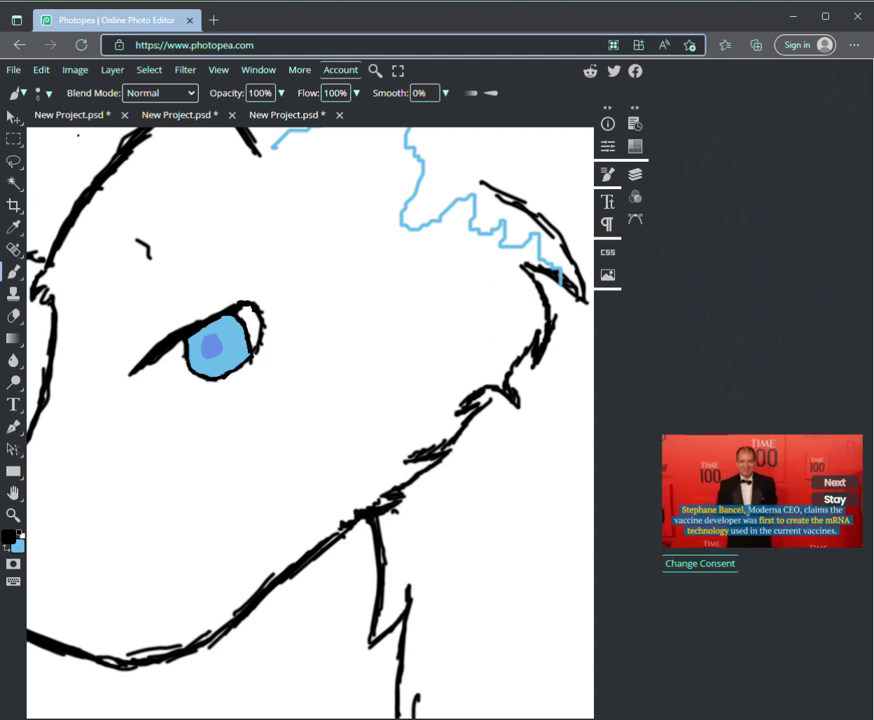
- Set the brush size to 3 px and draw a fine black outline and detail lines around and inside the eye's pupil
left_click(48, 93)
left_click_drag(125, 132, 118, 132)
key("bracketleft")
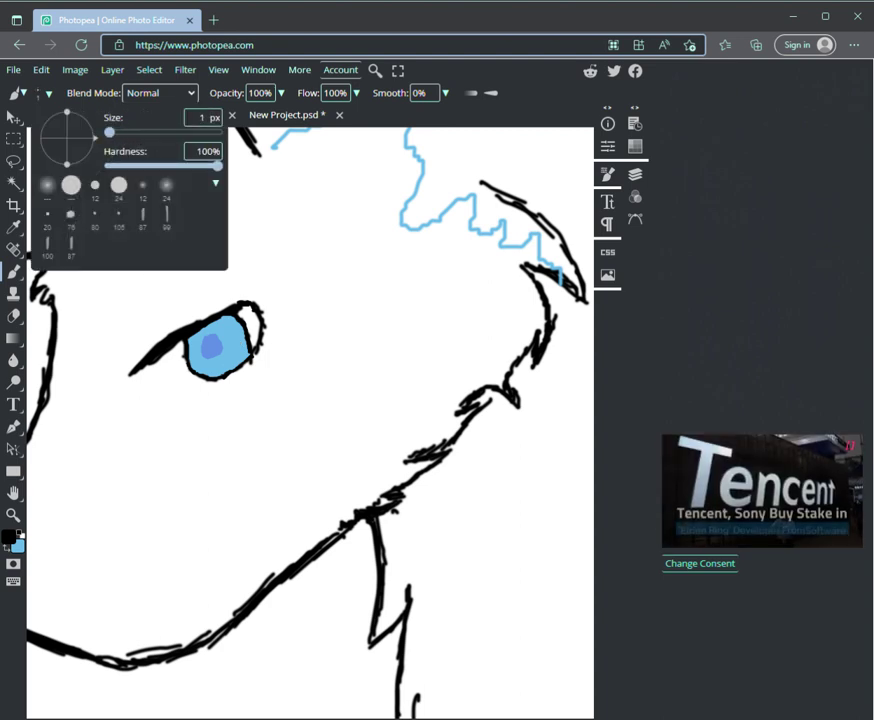
key("bracketright")
key("bracketright")
key("bracketright")
key("bracketleft")
key("bracketleft")
key("bracketright")
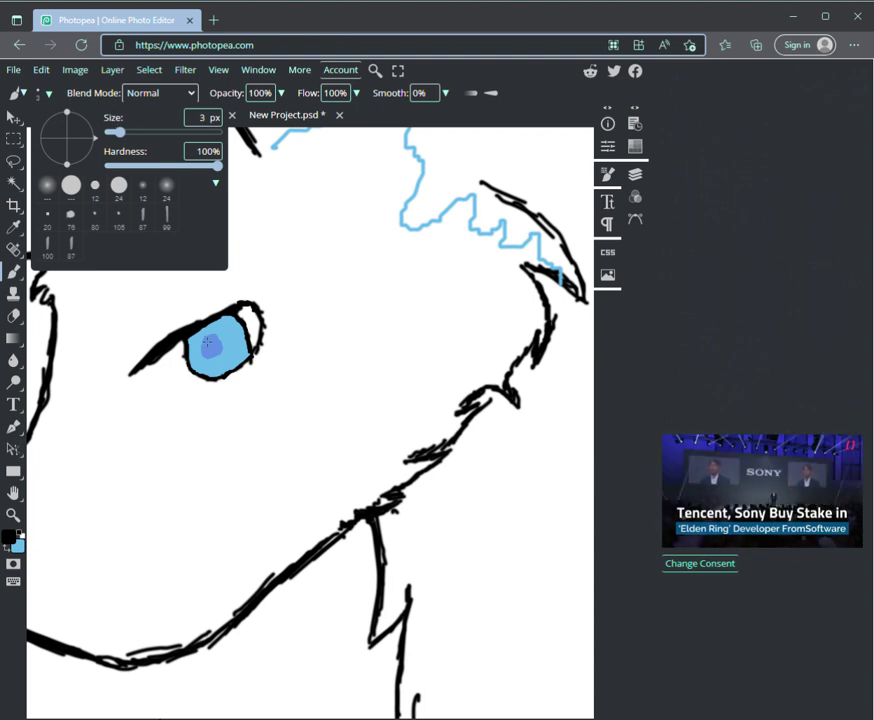
key("Escape")
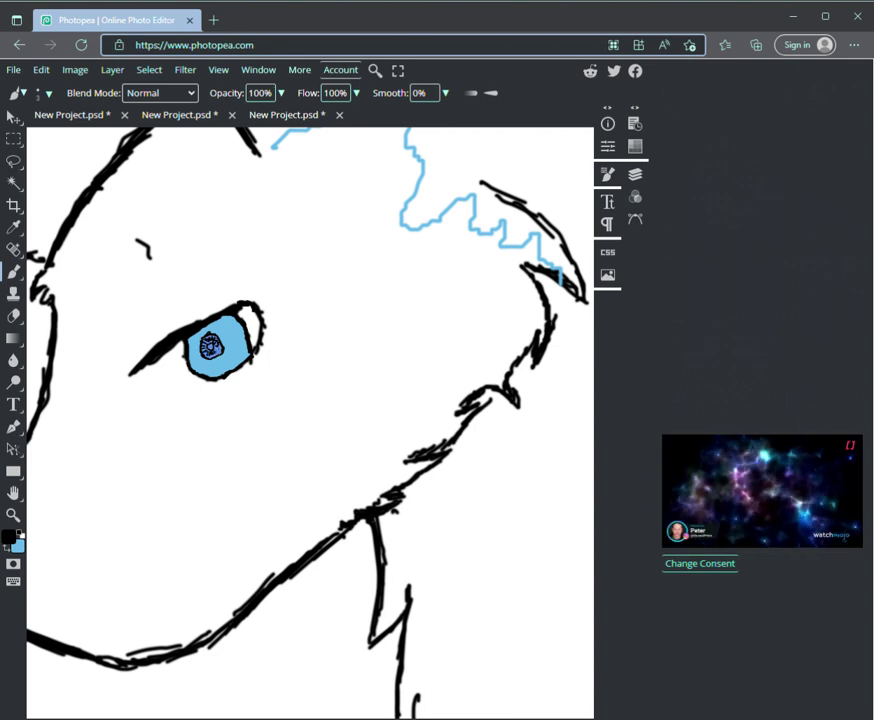
- Switch the brush to the light blue at 13 px and paint along the inside of the near ear's front edge
key("z")
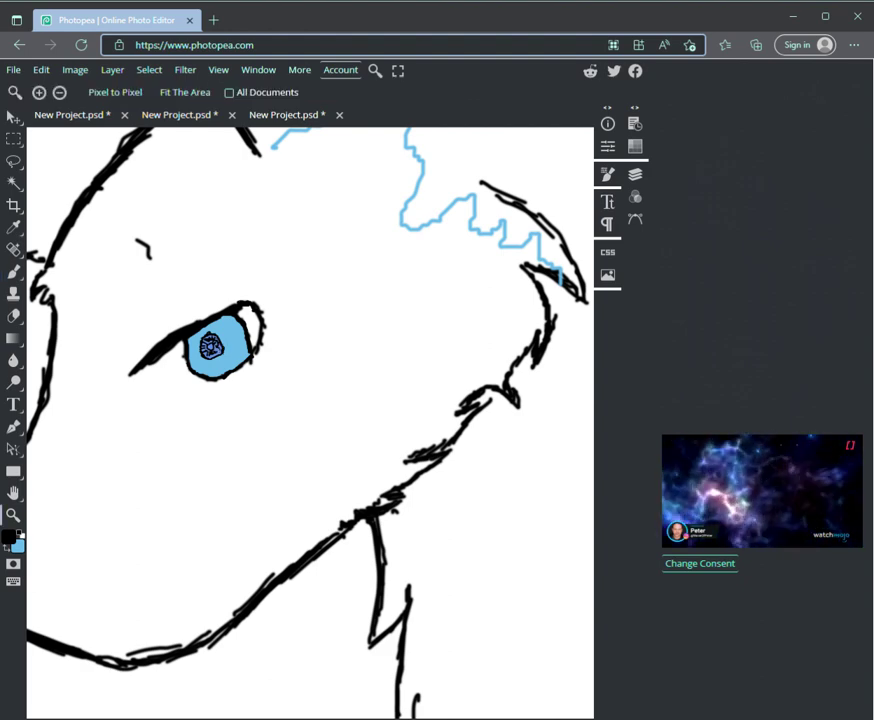
left_click_drag(353, 443, 203, 443)
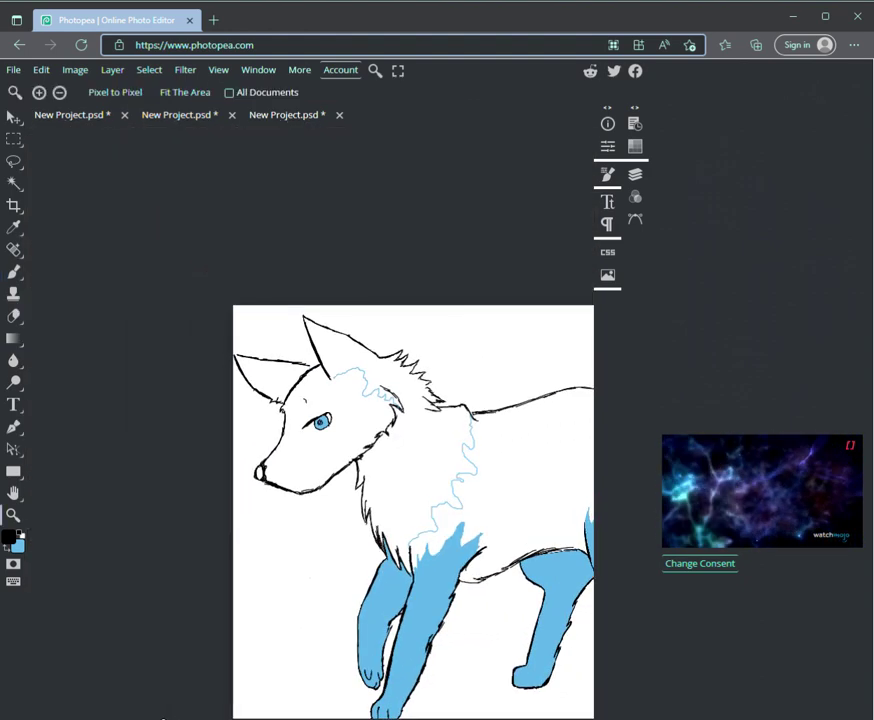
key("ctrl+plus")
key("ctrl+plus")
key("ctrl+plus")
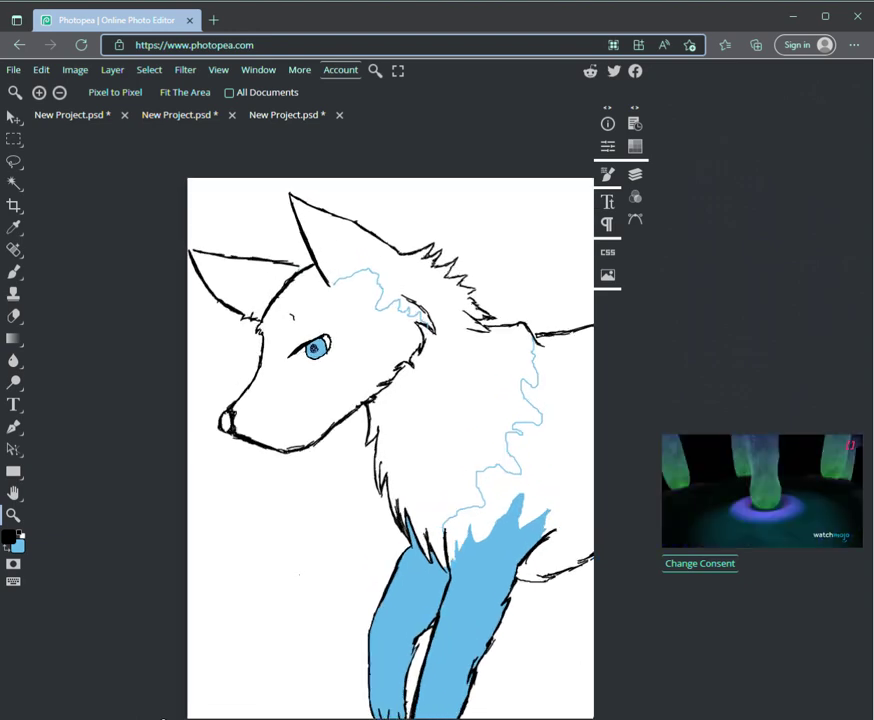
key("h")
left_click_drag(400, 250, 207, 613)
key("x")
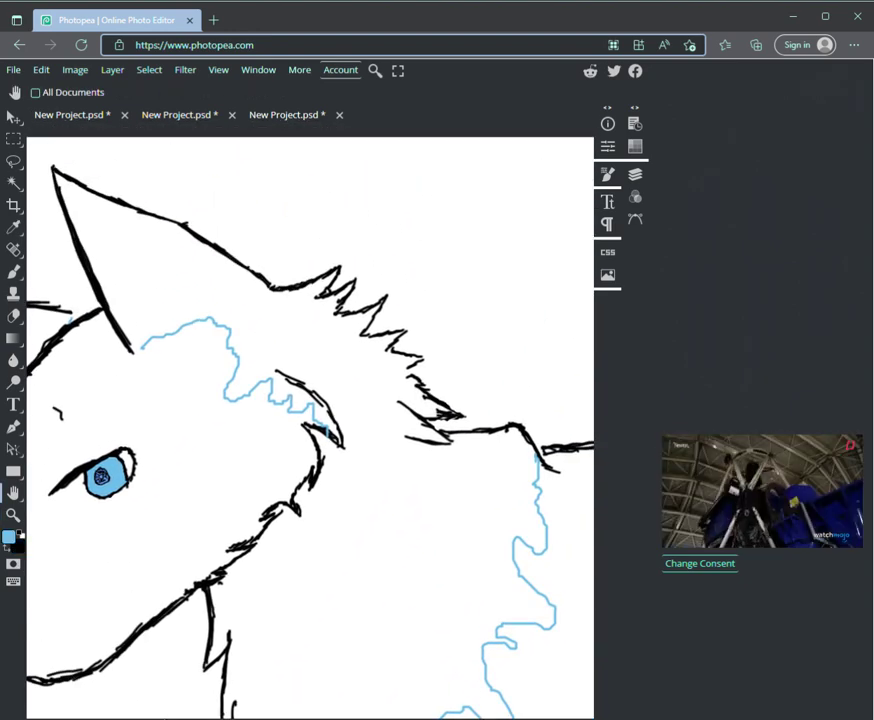
key("b")
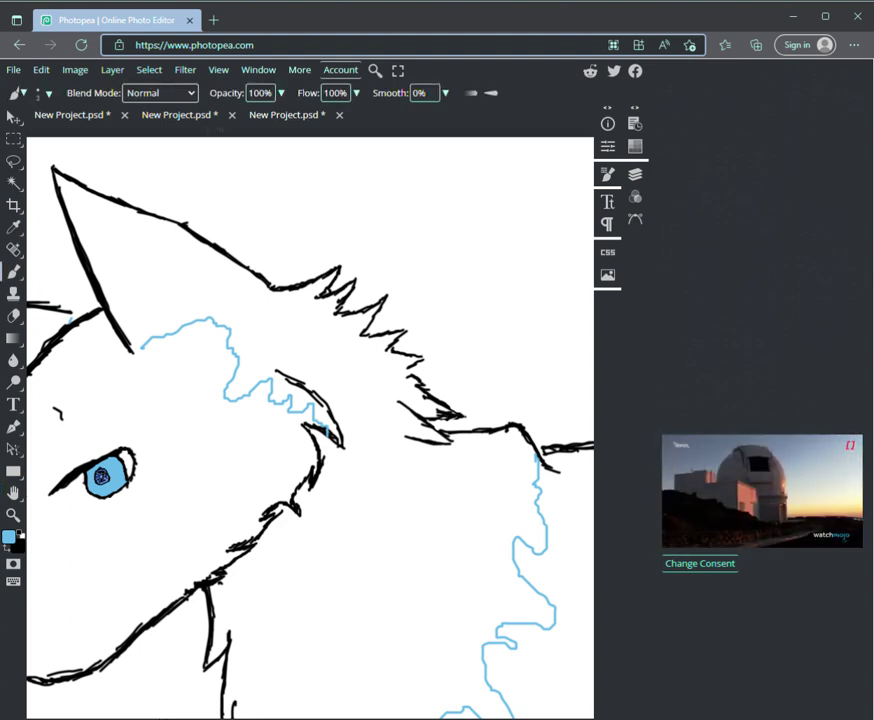
left_click(43, 93)
left_click_drag(118, 132, 130, 132)
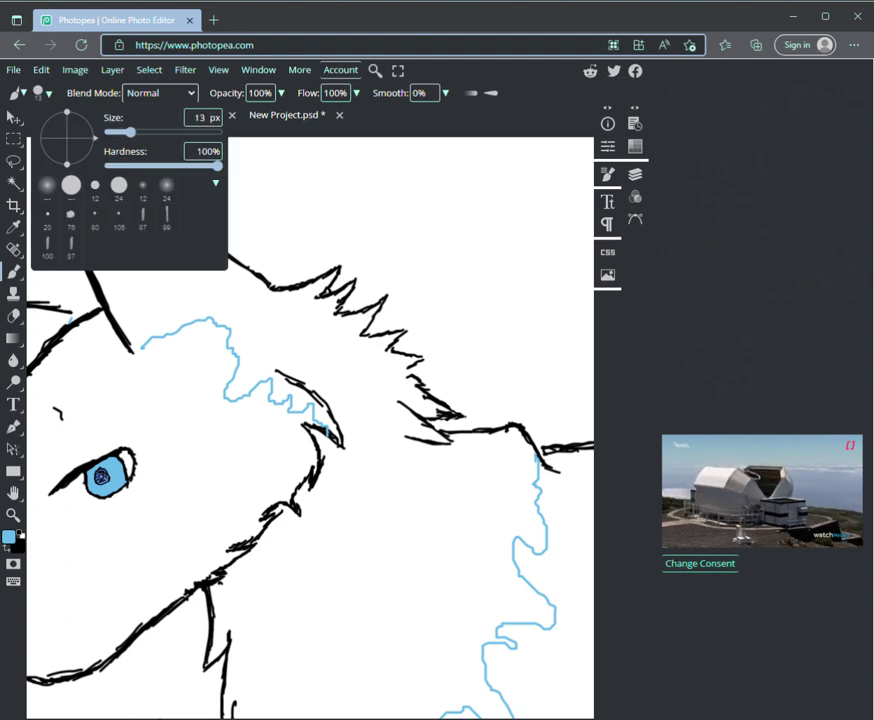
mouse_move(122, 318)
left_mouse_down()
mouse_move(128, 335)
mouse_move(77, 232)
left_mouse_up()
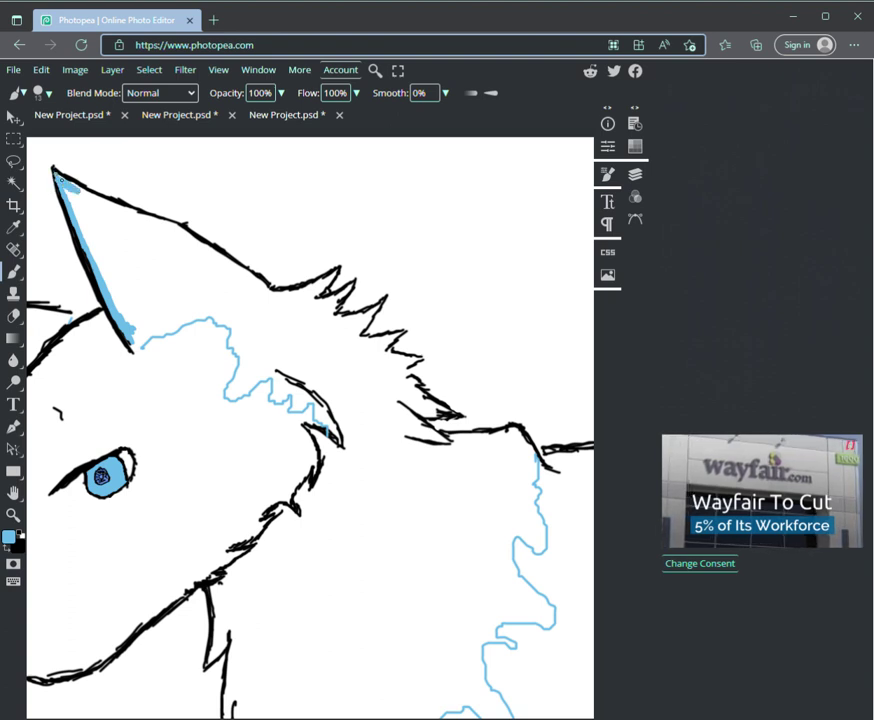
- Paint light blue along the inside of the near ear's back edge from the tip down, redoing the first stroke
left_click_drag(57, 176, 104, 203)
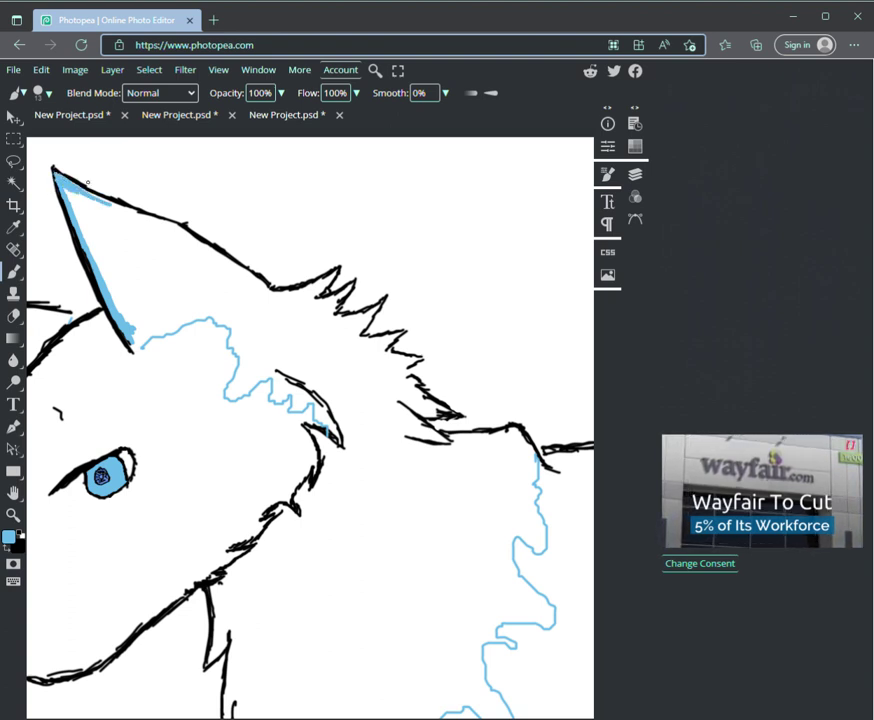
key("ctrl+z")
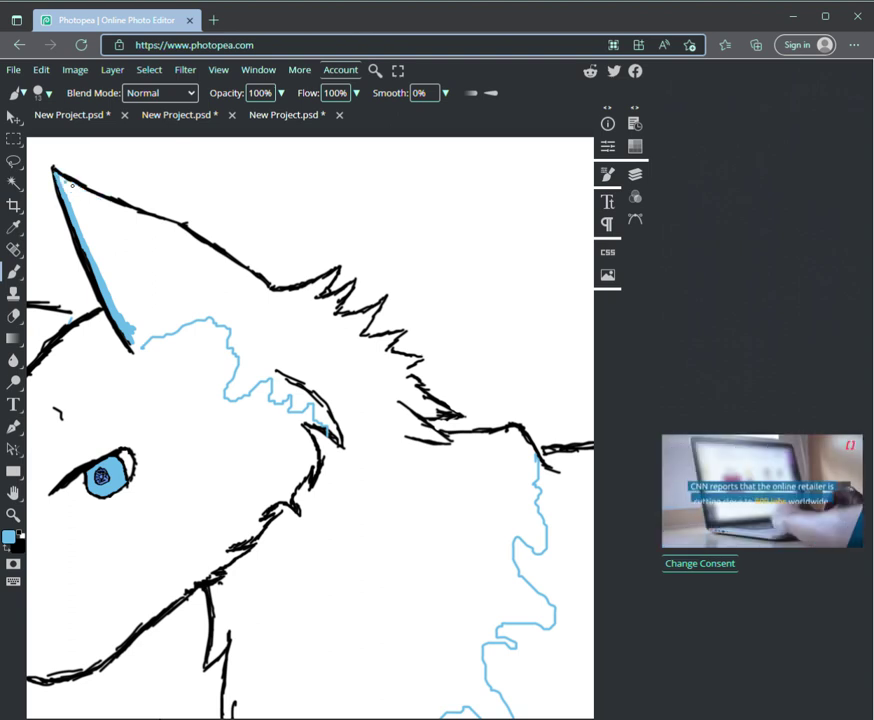
left_click_drag(55, 172, 135, 214)
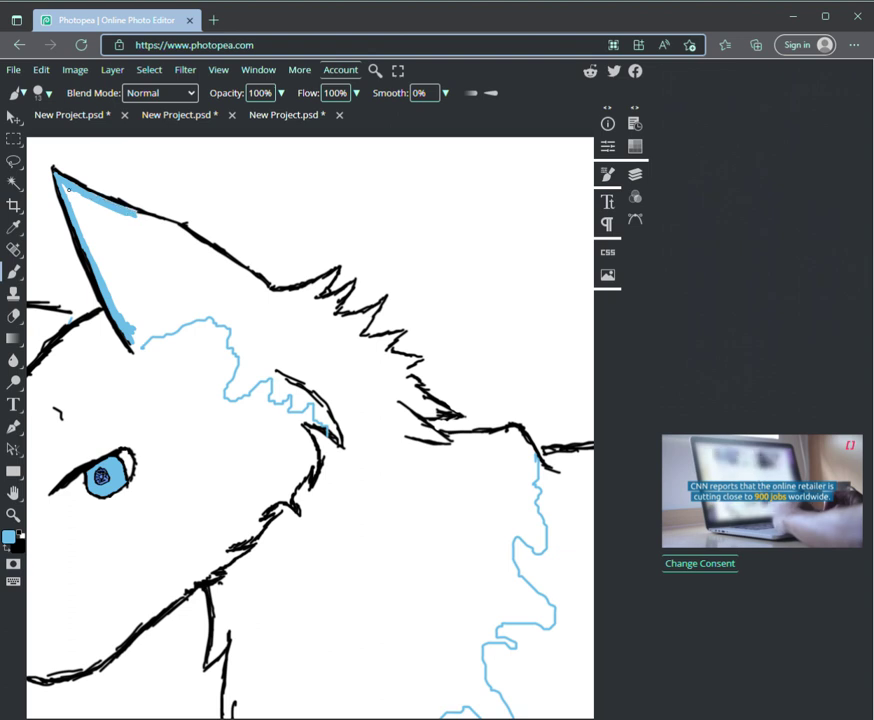
left_click_drag(134, 212, 172, 229)
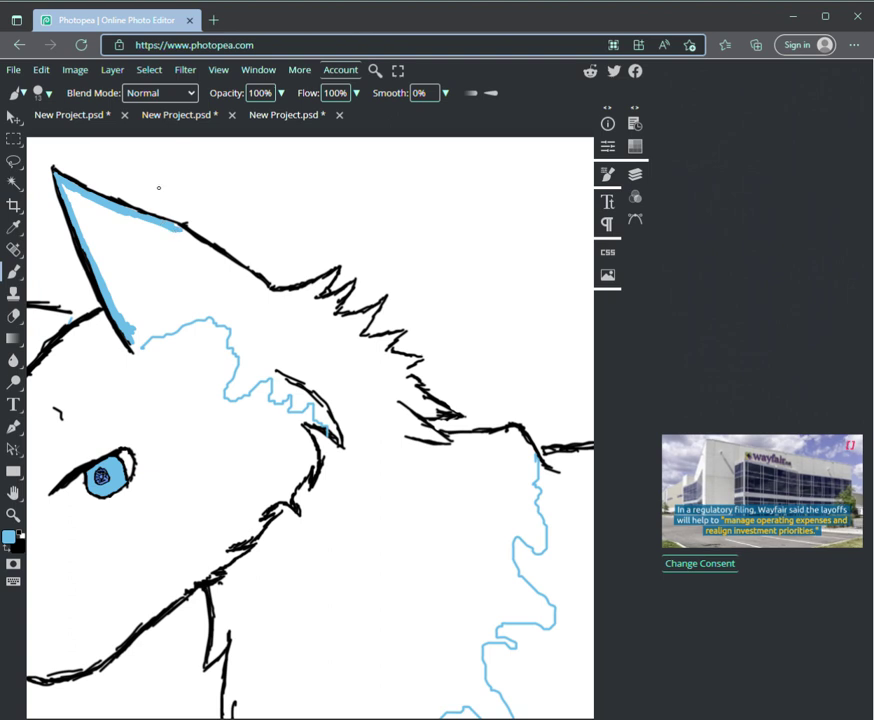
left_click_drag(172, 228, 240, 269)
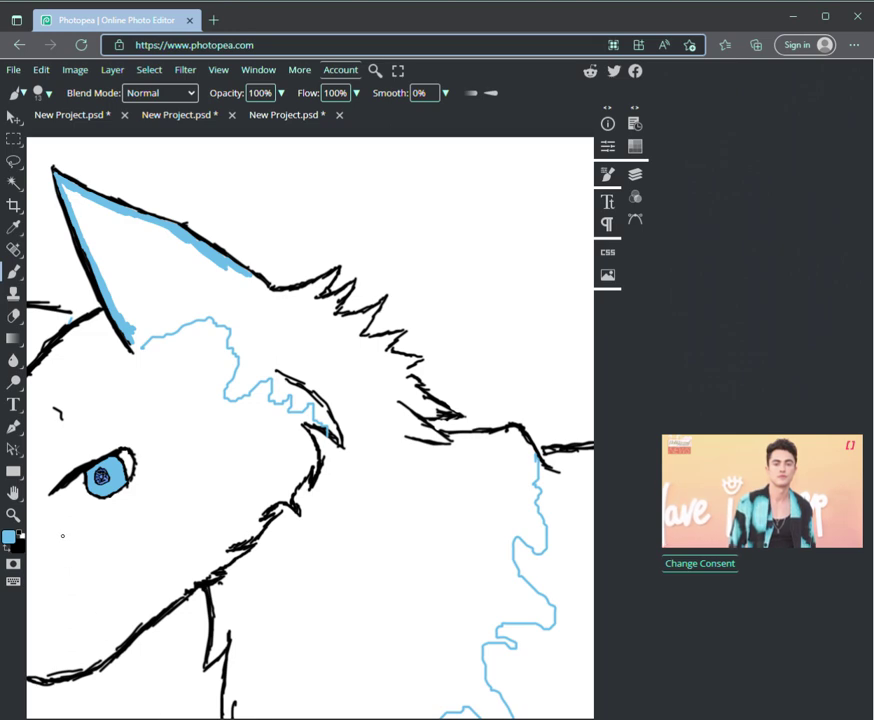
- Thicken the head marking's line with jagged light blue fur strokes and colour the tufts along the back of the neck
left_click(7, 515)
left_click_drag(133, 554, 170, 550)
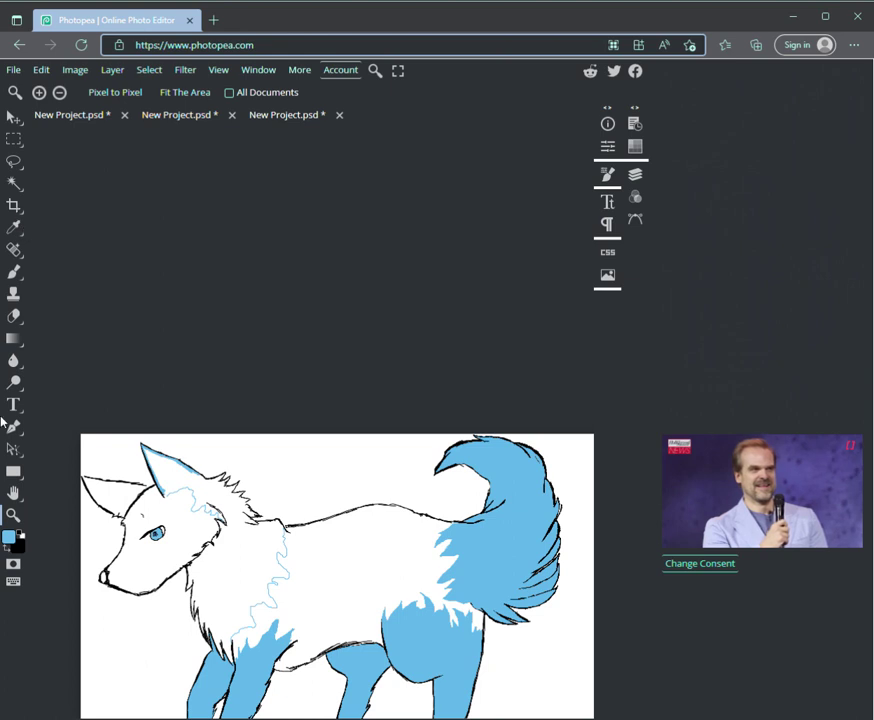
left_click(14, 493)
left_click_drag(265, 575, 275, 446)
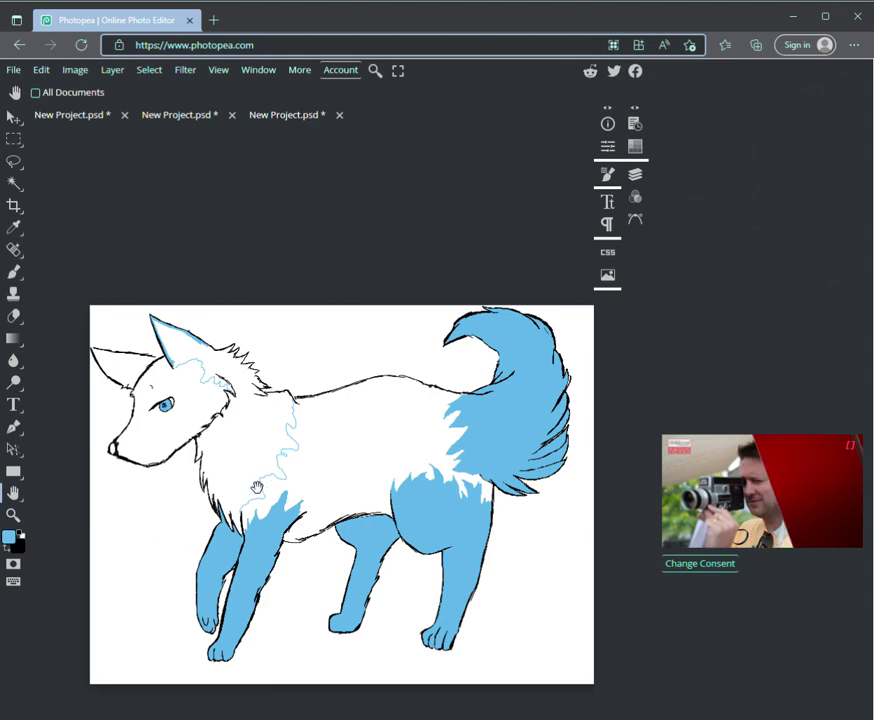
left_click(13, 515)
left_click(156, 542)
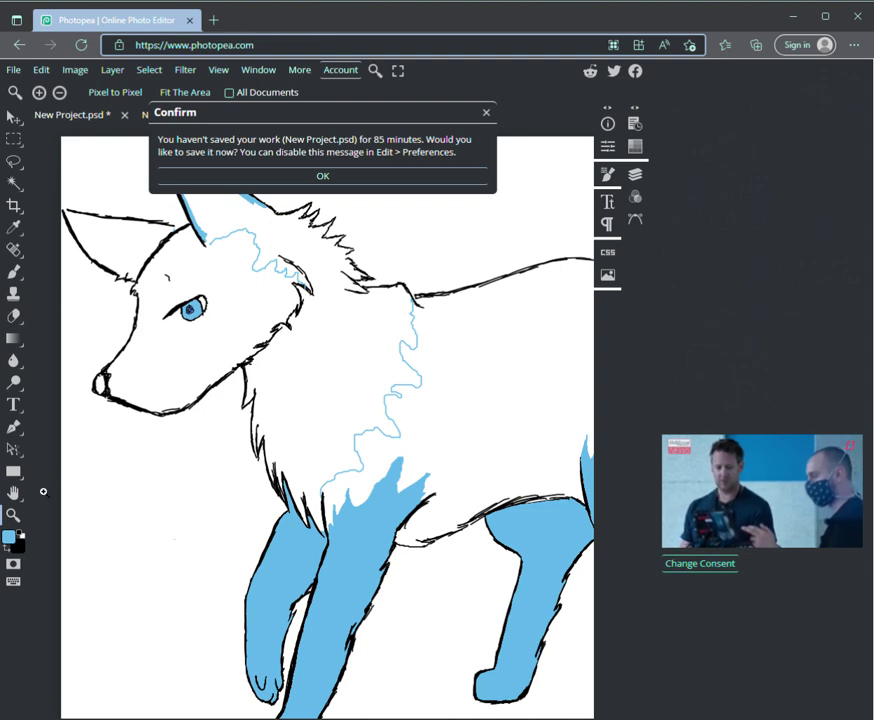
left_click(14, 494)
left_click_drag(209, 496, 250, 589)
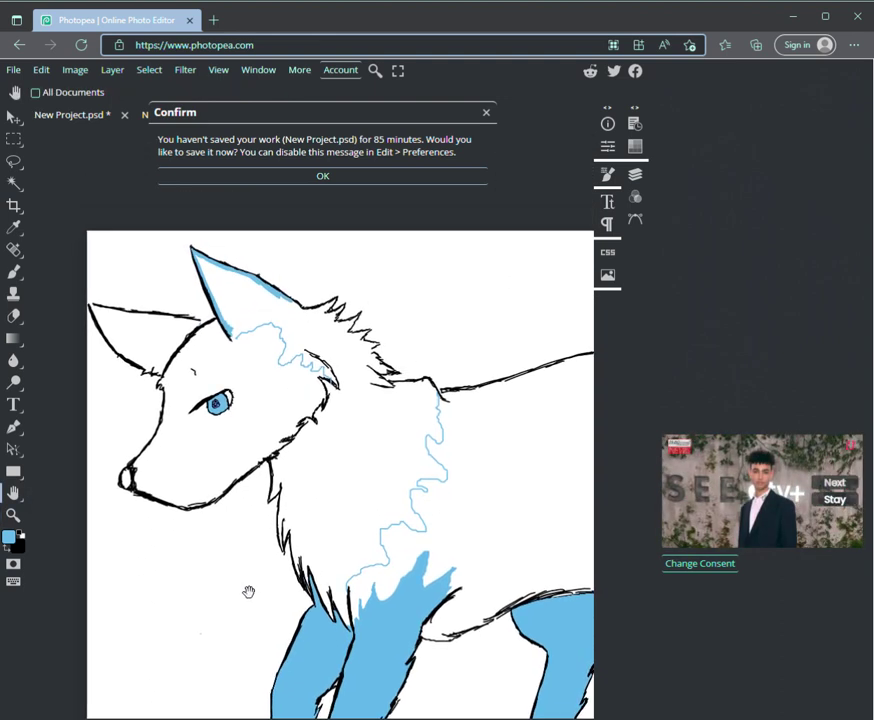
left_click(16, 518)
left_click(182, 558)
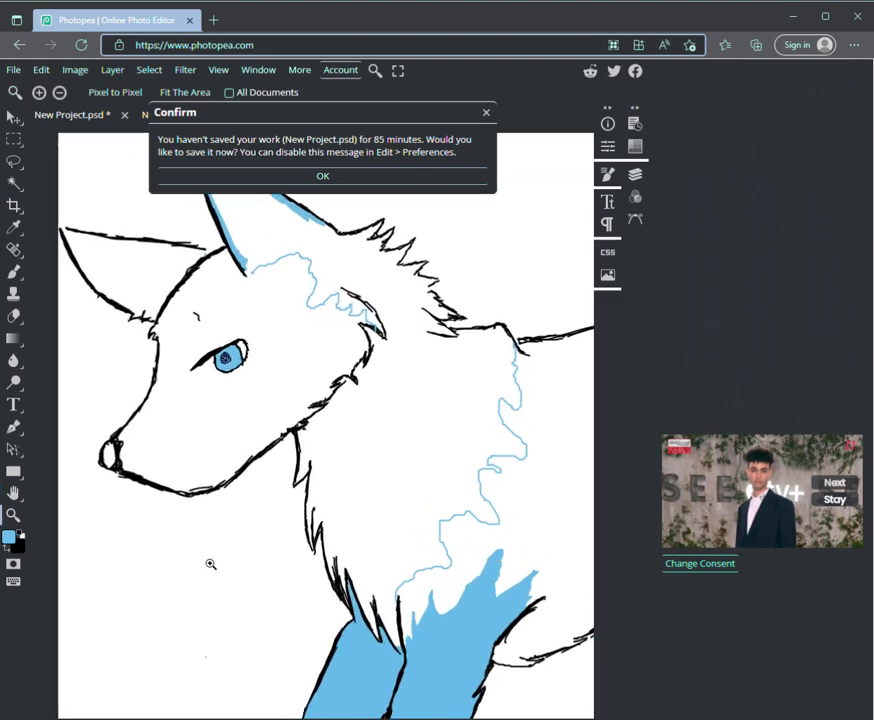
left_click(17, 496)
left_click_drag(243, 525, 224, 706)
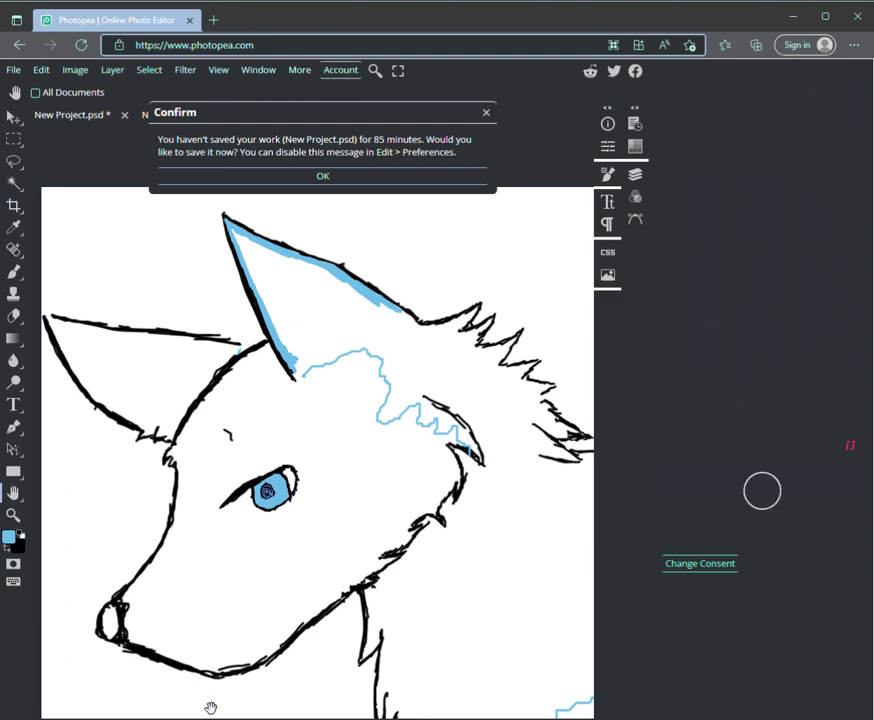
key("b")
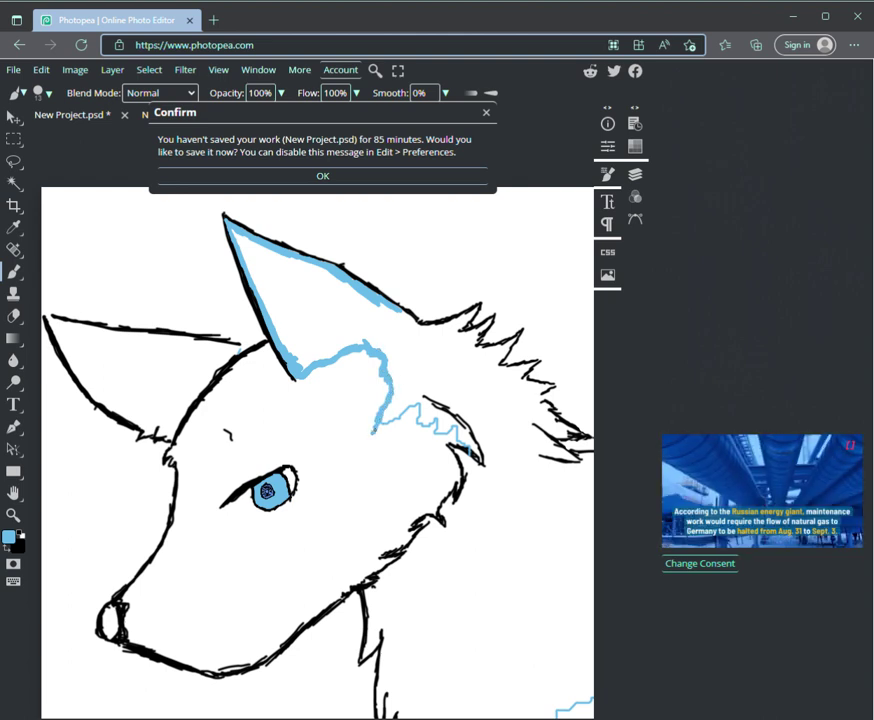
mouse_move(408, 414)
left_mouse_down()
mouse_move(426, 438)
mouse_move(433, 428)
mouse_move(440, 434)
left_mouse_up()
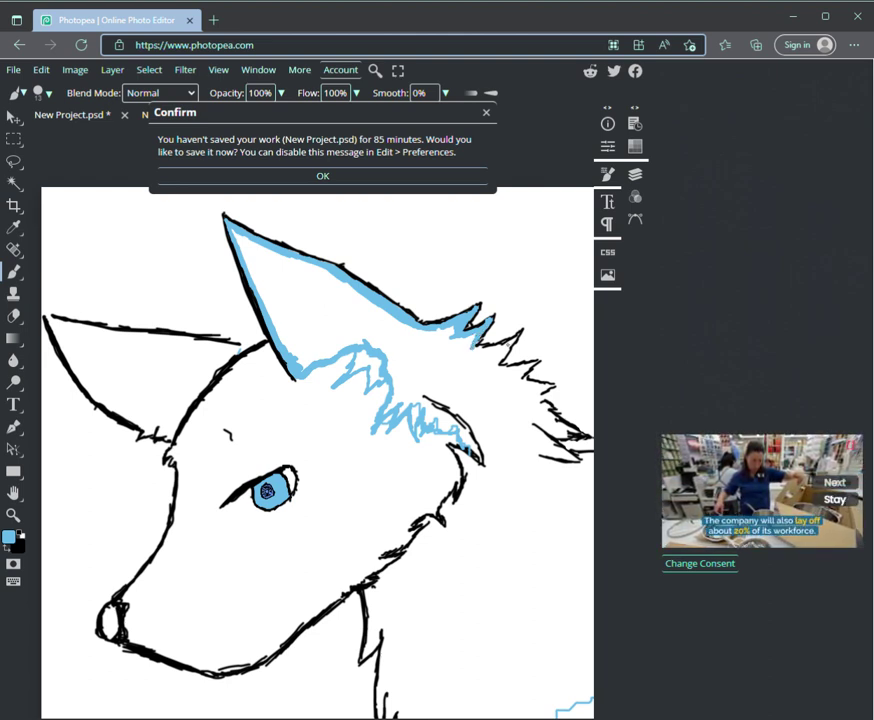
left_click_drag(501, 358, 508, 345)
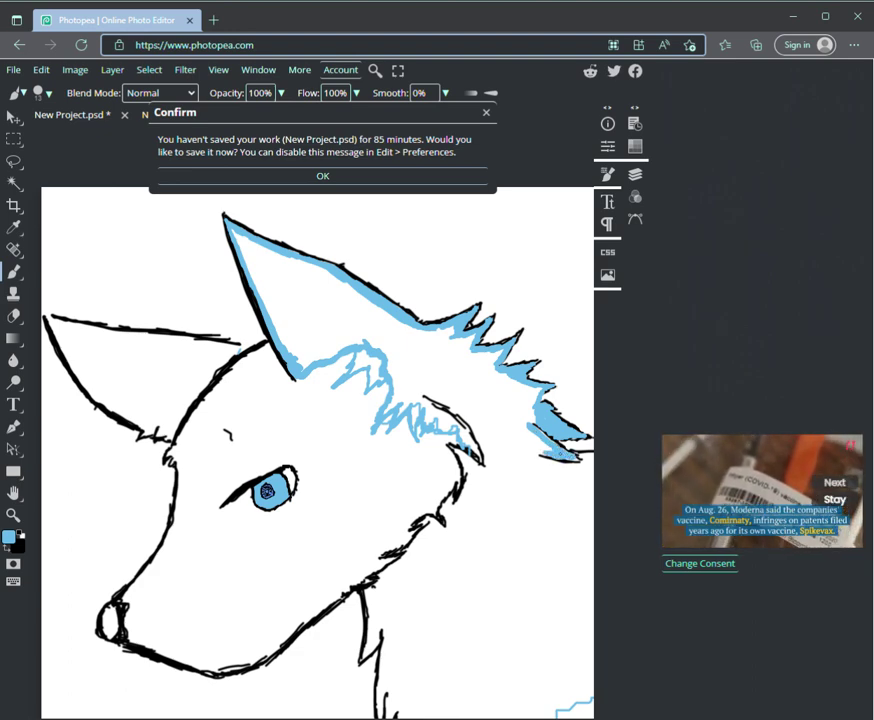
- Erase the thin light blue guide line running from the shoulder down to the chest
key("h")
left_click_drag(211, 708, 79, 566)
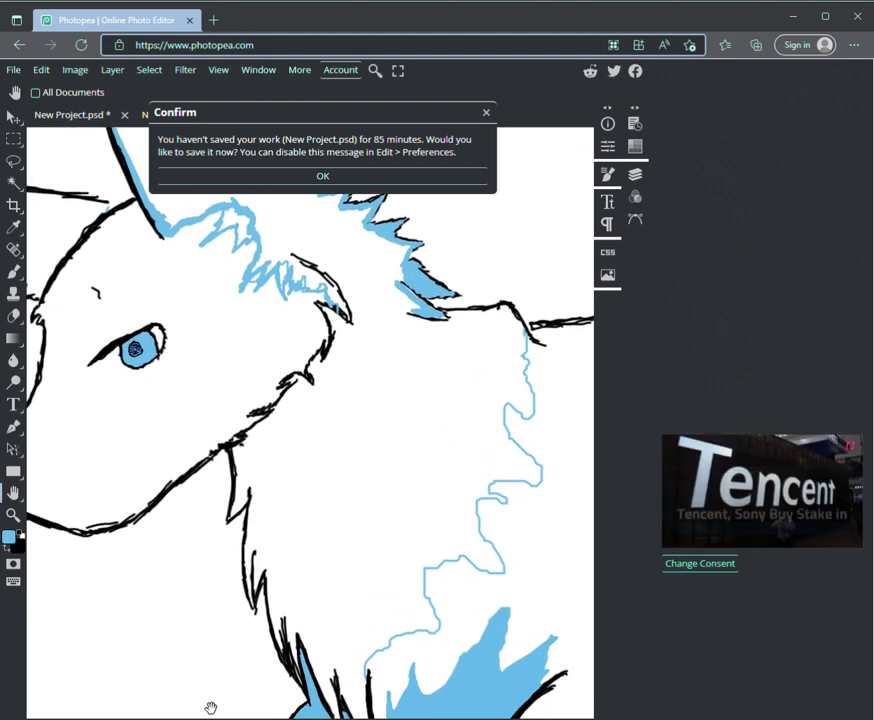
scroll(211, 707, "left", 1)
scroll(211, 707, "down", 1)
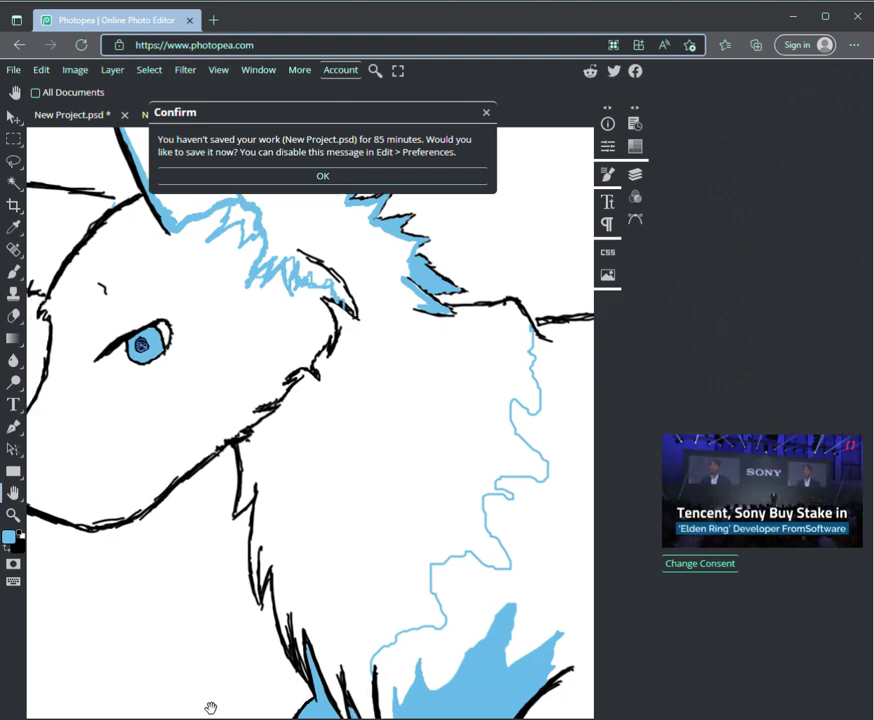
key("e")
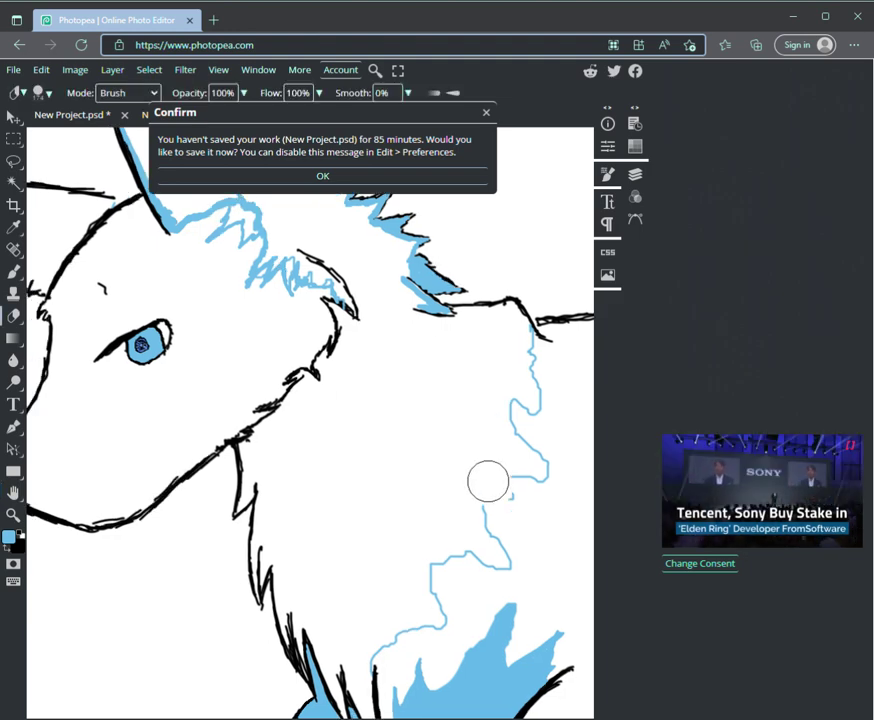
mouse_move(519, 488)
left_mouse_down()
mouse_move(528, 387)
mouse_move(515, 340)
mouse_move(502, 362)
mouse_move(488, 523)
mouse_move(517, 546)
mouse_move(475, 540)
mouse_move(448, 568)
mouse_move(446, 584)
mouse_move(458, 597)
mouse_move(419, 609)
mouse_move(397, 633)
mouse_move(418, 629)
mouse_move(368, 643)
left_mouse_up()
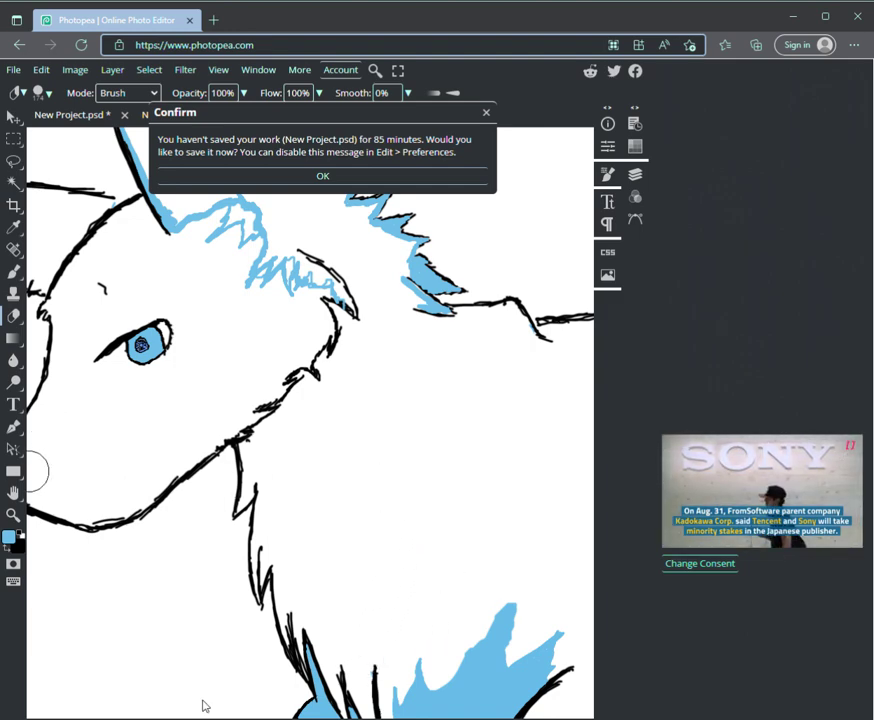
- Draw a new jagged light blue fur line from the chest up to the shoulder and fill the head marking solid
key("b")
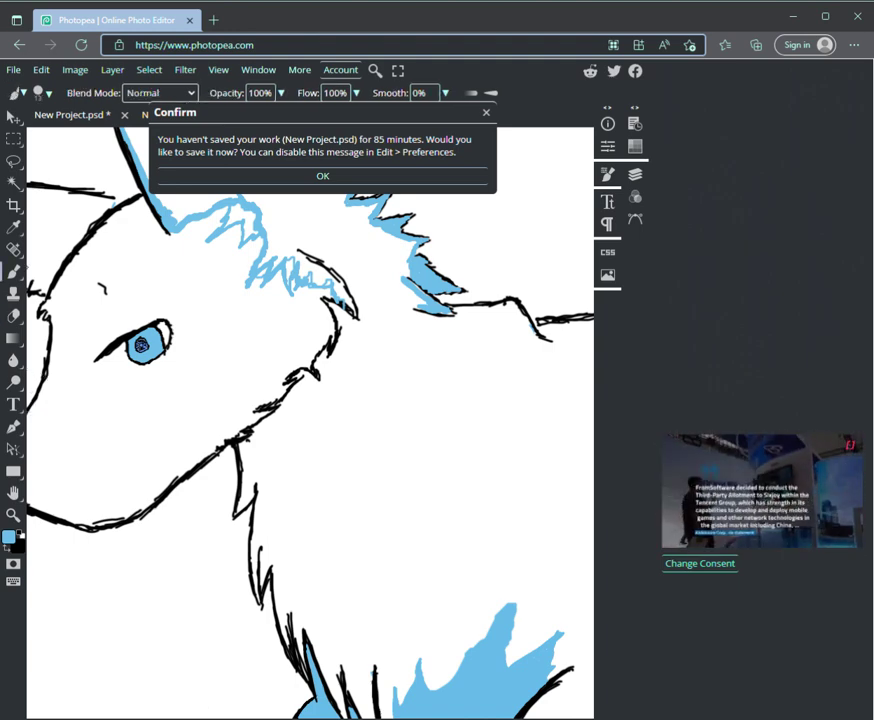
mouse_move(374, 666)
left_mouse_down()
mouse_move(381, 645)
mouse_move(423, 613)
mouse_move(410, 610)
mouse_move(404, 592)
mouse_move(410, 566)
mouse_move(445, 566)
mouse_move(463, 590)
mouse_move(435, 545)
mouse_move(435, 508)
mouse_move(480, 558)
mouse_move(441, 500)
mouse_move(490, 512)
mouse_move(440, 475)
mouse_move(406, 468)
mouse_move(440, 458)
mouse_move(474, 412)
mouse_move(517, 466)
left_mouse_up()
mouse_move(470, 408)
left_mouse_down()
mouse_move(505, 400)
mouse_move(505, 376)
mouse_move(493, 365)
mouse_move(525, 385)
left_mouse_up()
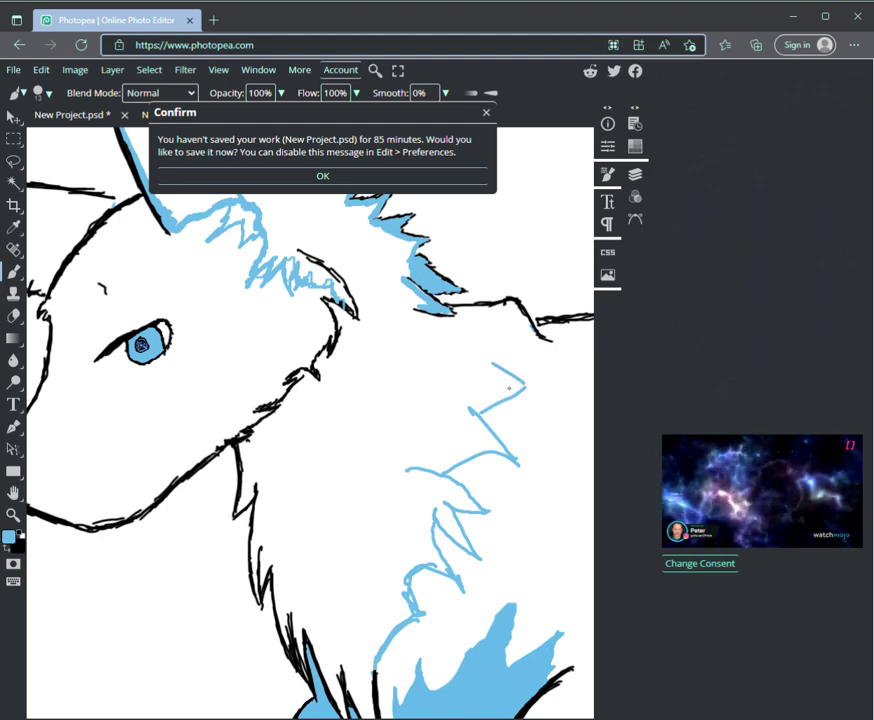
key("ctrl+z")
key("ctrl+z")
mouse_move(470, 408)
left_mouse_down()
mouse_move(496, 348)
mouse_move(555, 379)
mouse_move(512, 336)
mouse_move(547, 372)
mouse_move(527, 330)
left_mouse_up()
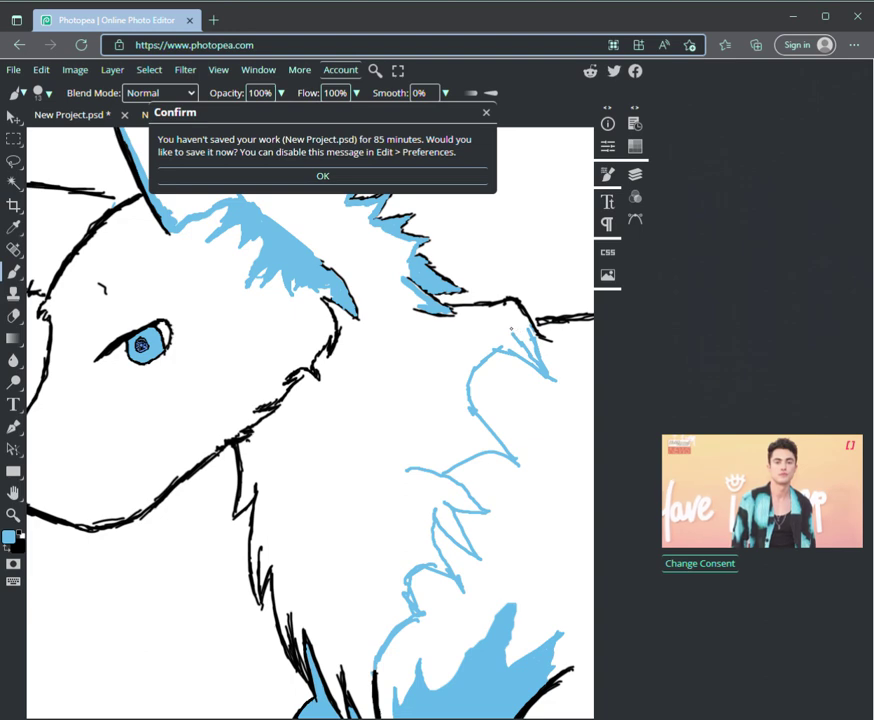
- Thicken the jagged chest-to-shoulder fur line in light blue along its neck side and fill in its pointed tufts
left_click_drag(367, 678, 385, 628)
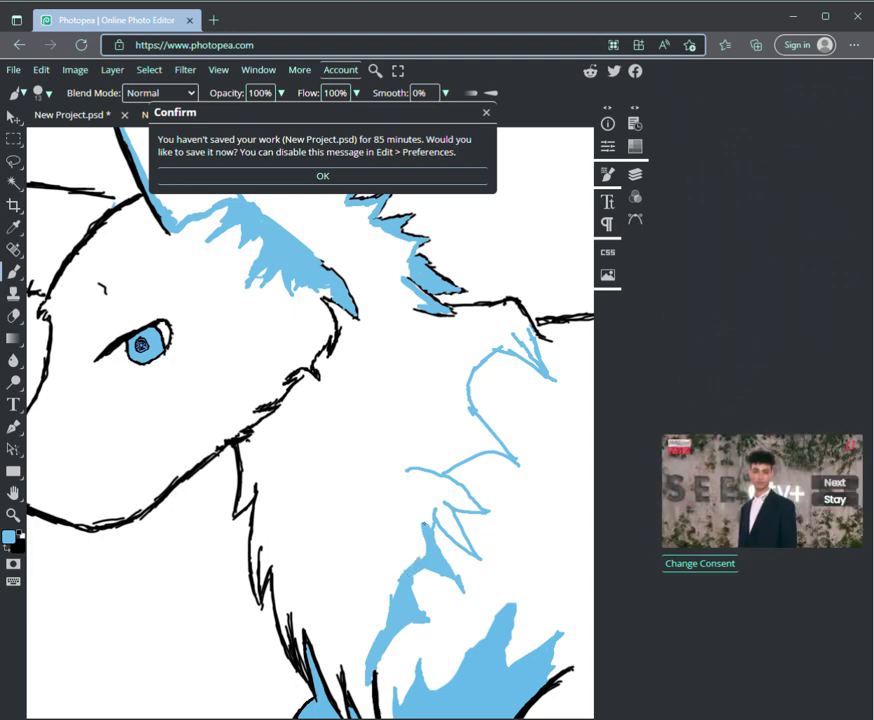
mouse_move(406, 474)
left_mouse_down()
mouse_move(413, 505)
mouse_move(420, 466)
mouse_move(431, 520)
mouse_move(431, 476)
mouse_move(406, 492)
left_mouse_up()
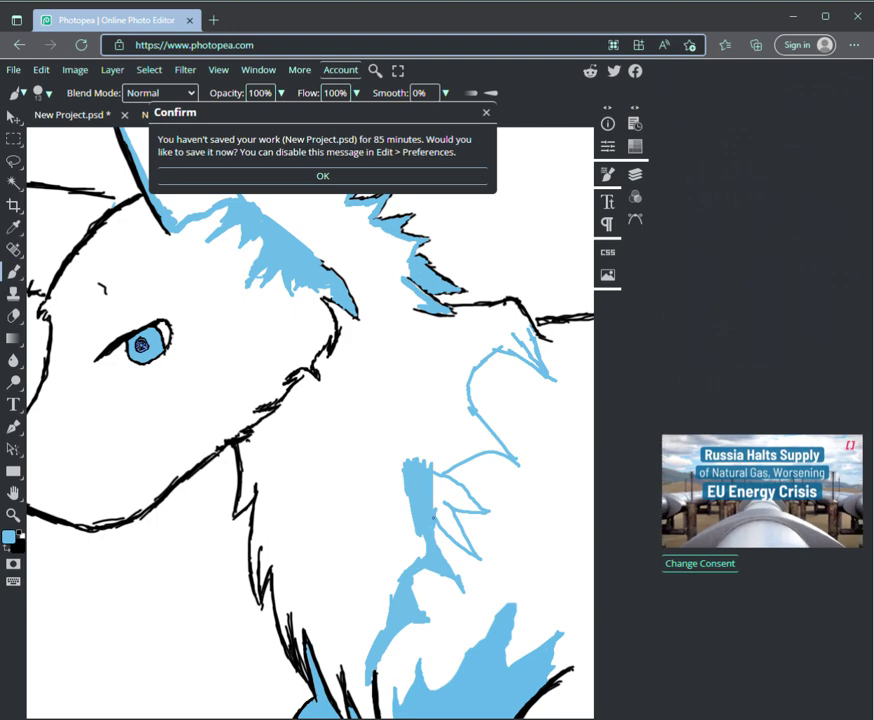
mouse_move(431, 495)
left_mouse_down()
mouse_move(434, 512)
mouse_move(455, 530)
left_mouse_up()
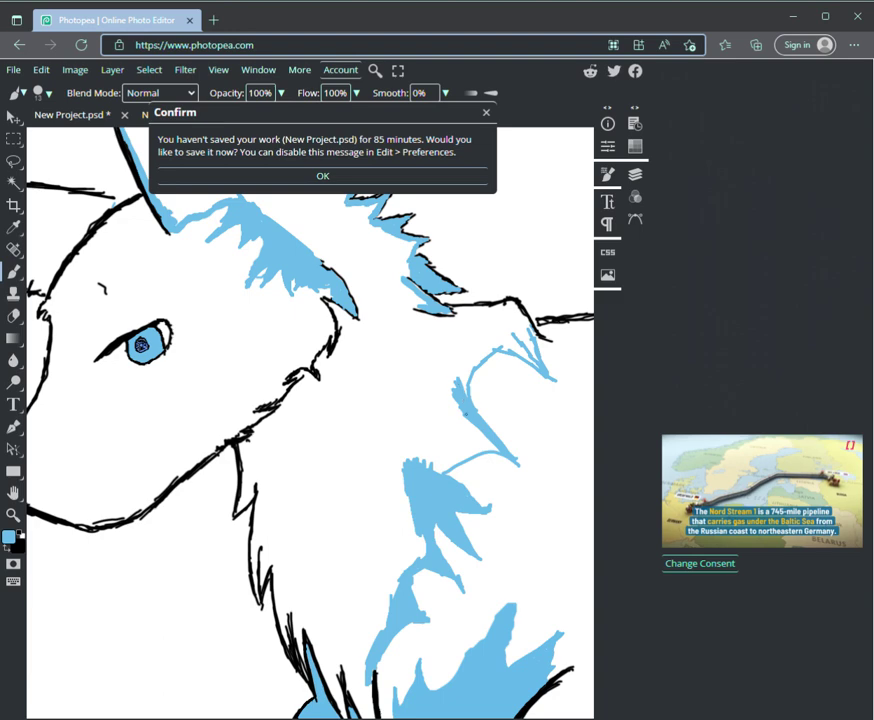
mouse_move(458, 371)
left_mouse_down()
mouse_move(470, 352)
mouse_move(466, 393)
left_mouse_up()
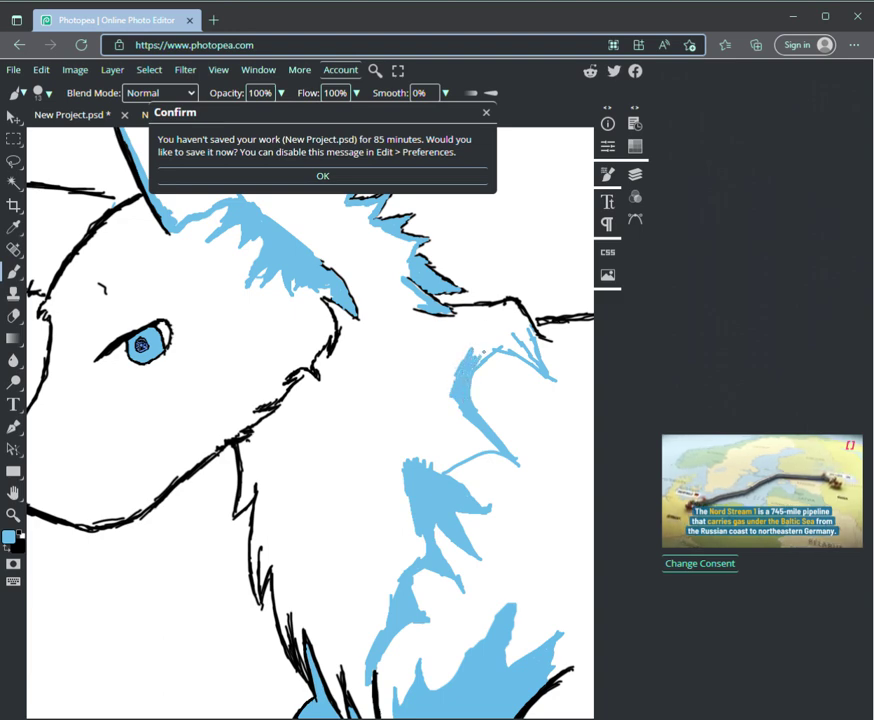
left_click_drag(480, 359, 504, 330)
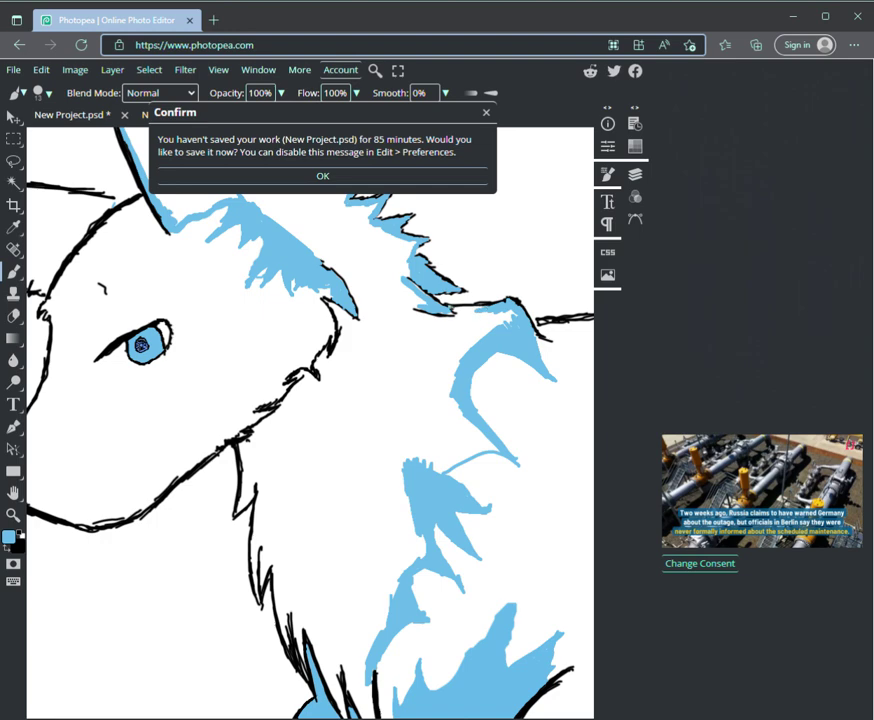
- Paint a light blue band beneath the back outline, joining the shoulder marking to the lowest tuft of the neck
left_click_drag(455, 310, 484, 306)
key("ctrl+s")
mouse_move(431, 321)
left_mouse_down()
mouse_move(455, 321)
mouse_move(404, 311)
left_mouse_up()
key("ctrl+s")
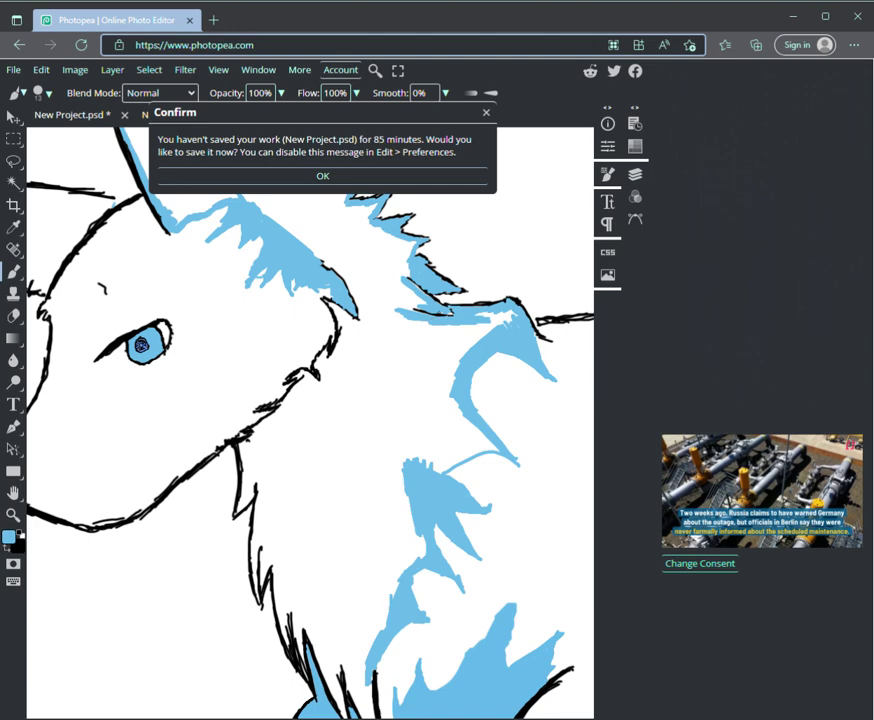
key("ctrl+s")
key("ctrl+s")
- Colour the upper throat fur below the jaw in light blue, dismiss the save reminder and save the project
left_click_drag(241, 452, 243, 499)
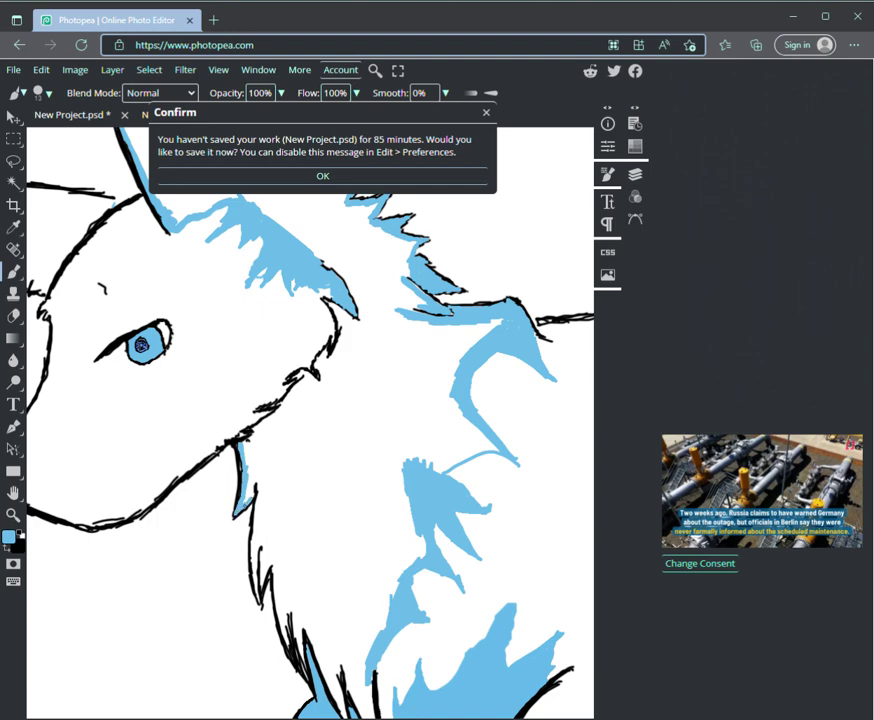
mouse_move(250, 484)
left_mouse_down()
mouse_move(251, 494)
mouse_move(256, 464)
mouse_move(256, 499)
mouse_move(249, 463)
left_mouse_up()
key("ctrl+s")
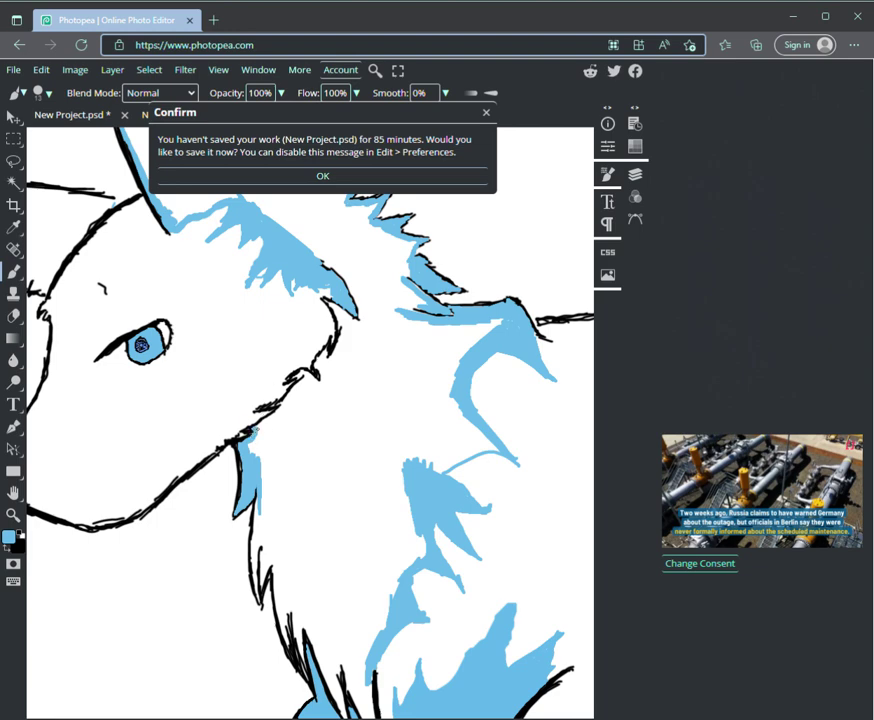
key("ctrl+s")
key("ctrl+s")
key("ctrl+s")
left_click(322, 175)
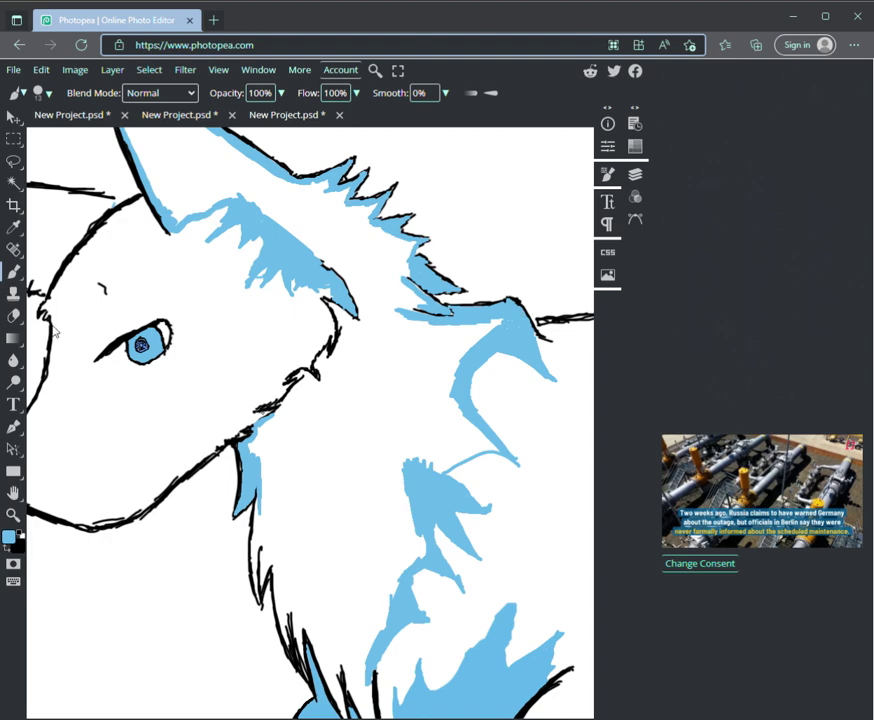
key("ctrl+s")
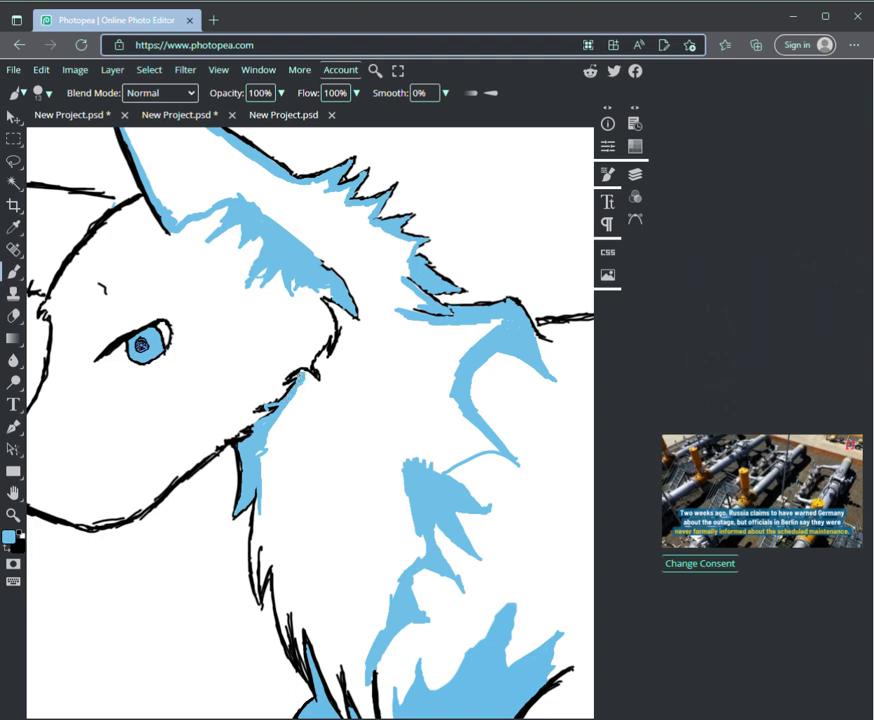
- Paint light blue along the inside of the cheek, throat and chest outline down to the front leg, undoing stray strokes
left_click_drag(307, 372, 290, 414)
mouse_move(259, 470)
left_mouse_down()
mouse_move(268, 454)
mouse_move(254, 523)
left_mouse_up()
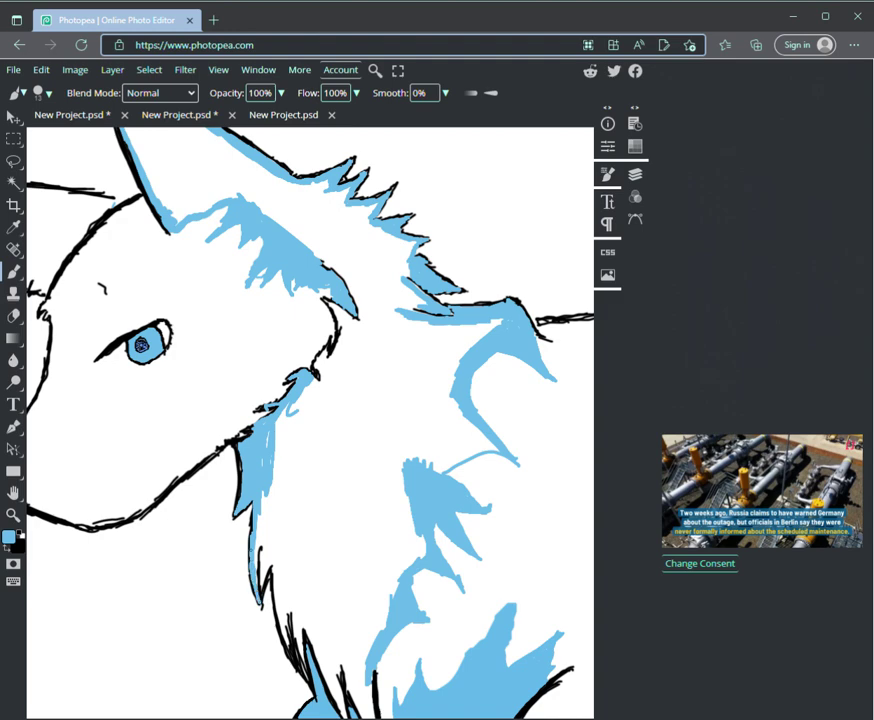
left_click_drag(261, 498, 255, 550)
left_click_drag(261, 584, 281, 471)
left_click_drag(281, 471, 261, 558)
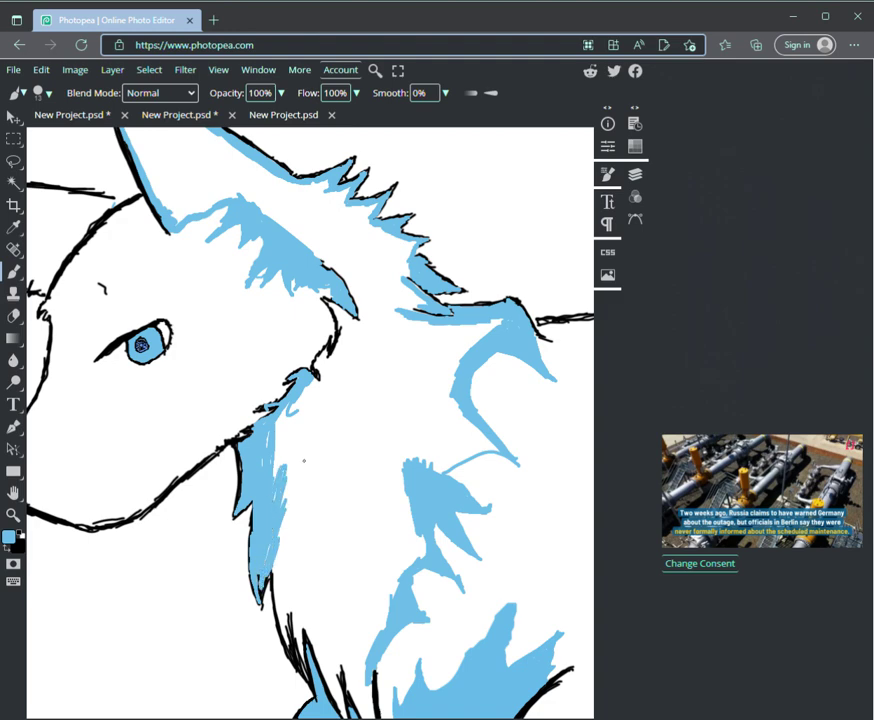
key("ctrl+z")
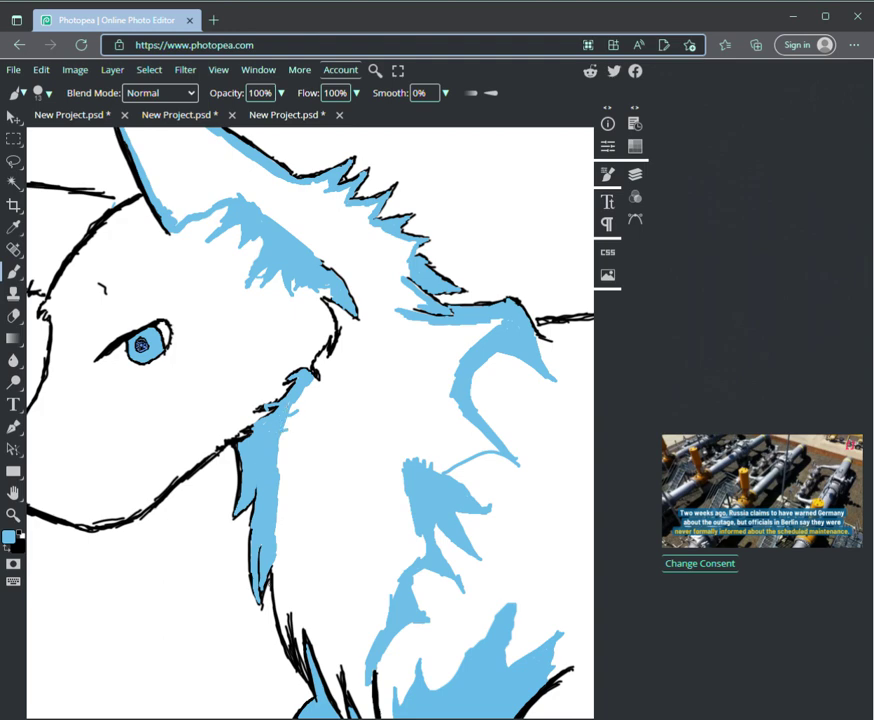
left_click_drag(273, 568, 277, 603)
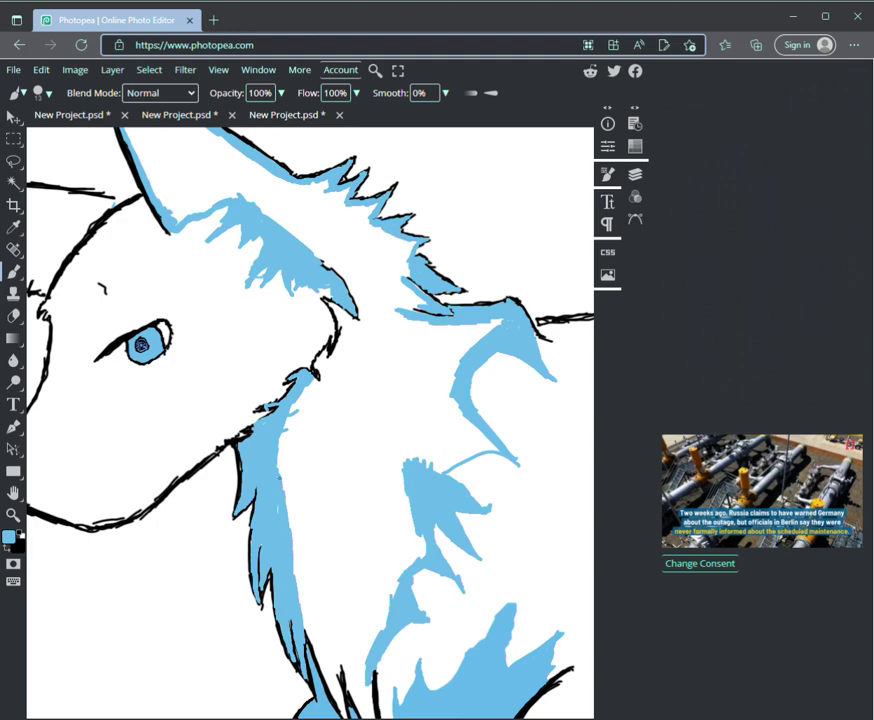
- Enlarge the brush and fill the chest, neck, back of the head and base of the near ear solid light blue
left_click(48, 93)
left_click_drag(130, 132, 151, 132)
mouse_move(365, 521)
left_mouse_down()
mouse_move(361, 513)
mouse_move(357, 535)
mouse_move(359, 507)
mouse_move(335, 505)
left_mouse_up()
mouse_move(277, 513)
left_mouse_down()
mouse_move(267, 429)
mouse_move(298, 408)
mouse_move(286, 464)
mouse_move(305, 518)
mouse_move(310, 486)
mouse_move(296, 519)
mouse_move(298, 493)
mouse_move(303, 608)
mouse_move(317, 601)
mouse_move(328, 541)
mouse_move(348, 527)
mouse_move(386, 608)
mouse_move(382, 625)
mouse_move(396, 571)
mouse_move(421, 534)
mouse_move(422, 546)
mouse_move(404, 545)
mouse_move(407, 555)
mouse_move(413, 466)
mouse_move(400, 487)
mouse_move(414, 414)
mouse_move(449, 417)
mouse_move(419, 471)
mouse_move(481, 444)
left_mouse_up()
mouse_move(468, 345)
left_mouse_down()
mouse_move(496, 312)
mouse_move(410, 427)
mouse_move(429, 404)
mouse_move(416, 357)
mouse_move(351, 435)
mouse_move(365, 422)
left_mouse_up()
mouse_move(372, 385)
left_mouse_down()
mouse_move(355, 339)
mouse_move(349, 369)
mouse_move(334, 384)
mouse_move(359, 387)
mouse_move(460, 328)
mouse_move(394, 324)
left_mouse_up()
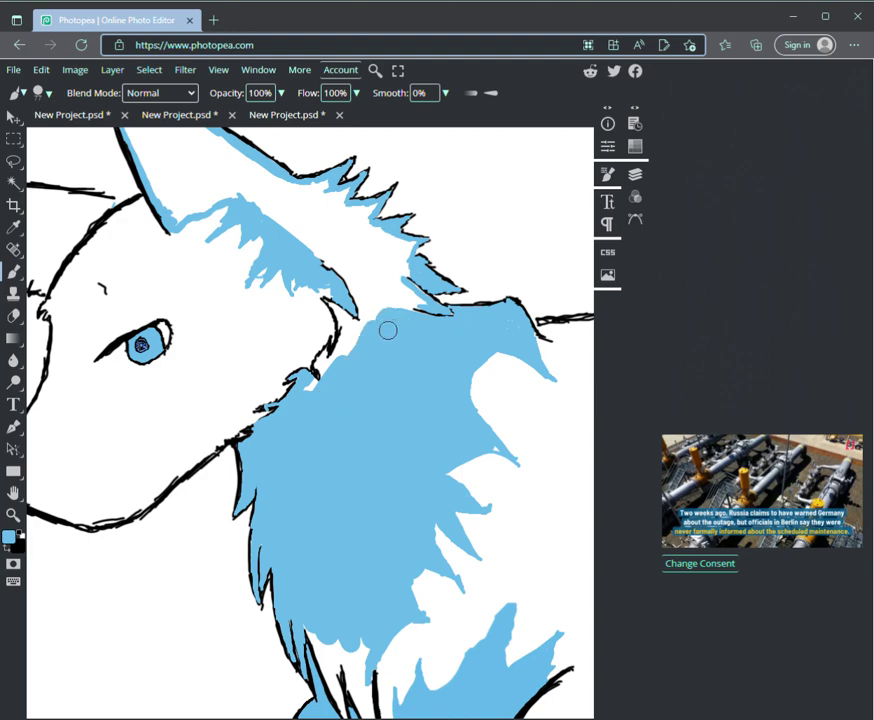
mouse_move(182, 188)
left_mouse_down()
mouse_move(248, 176)
mouse_move(238, 181)
mouse_move(245, 179)
mouse_move(219, 151)
mouse_move(202, 168)
mouse_move(191, 164)
mouse_move(197, 173)
mouse_move(319, 234)
mouse_move(309, 241)
mouse_move(320, 249)
mouse_move(285, 217)
mouse_move(311, 231)
mouse_move(291, 201)
mouse_move(356, 246)
mouse_move(294, 189)
mouse_move(316, 199)
mouse_move(325, 185)
mouse_move(344, 203)
mouse_move(342, 194)
mouse_move(368, 239)
mouse_move(348, 213)
mouse_move(365, 206)
mouse_move(369, 241)
mouse_move(391, 257)
mouse_move(358, 224)
mouse_move(400, 243)
mouse_move(386, 242)
mouse_move(404, 264)
mouse_move(367, 254)
mouse_move(402, 287)
mouse_move(398, 302)
mouse_move(332, 254)
mouse_move(358, 261)
mouse_move(351, 244)
mouse_move(373, 318)
mouse_move(373, 328)
mouse_move(353, 283)
mouse_move(371, 322)
mouse_move(363, 349)
mouse_move(353, 358)
mouse_move(351, 334)
mouse_move(343, 365)
mouse_move(334, 397)
left_mouse_up()
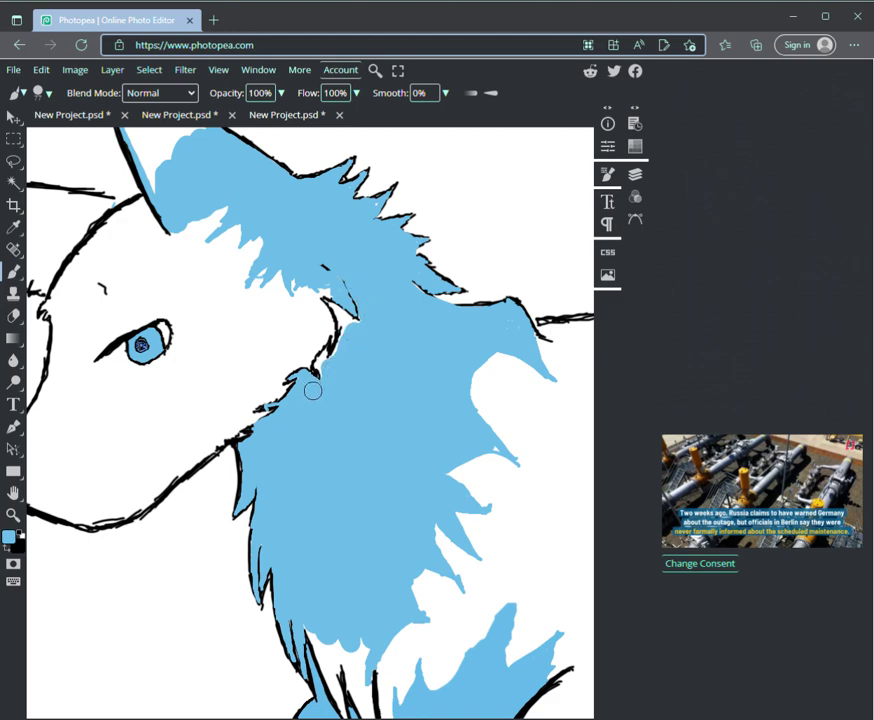
mouse_move(361, 591)
left_mouse_down()
mouse_move(353, 632)
mouse_move(361, 670)
mouse_move(351, 644)
mouse_move(343, 650)
mouse_move(318, 622)
mouse_move(326, 650)
mouse_move(332, 624)
left_mouse_up()
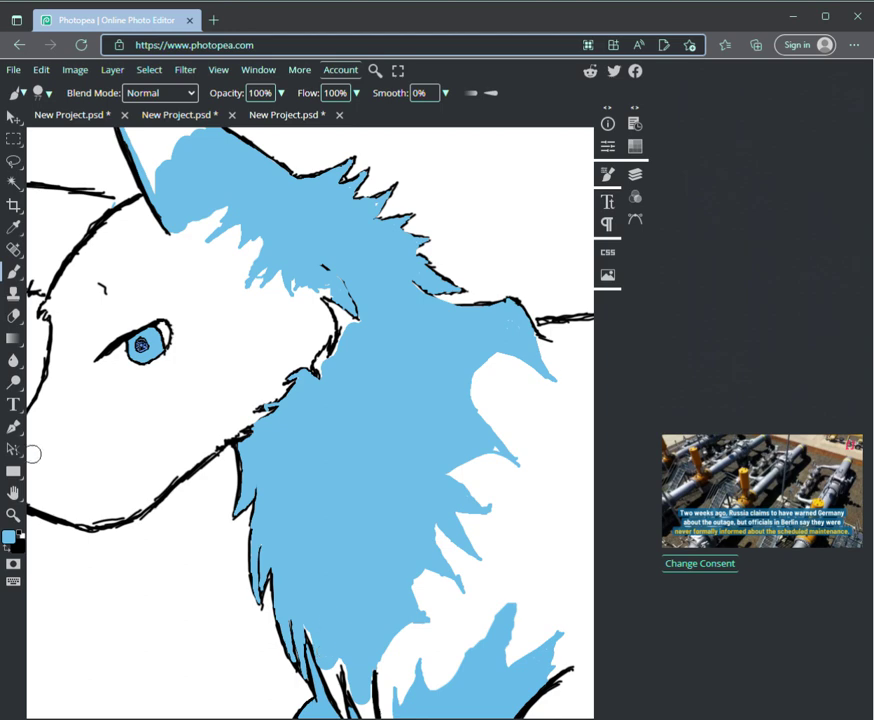
- Fill the remaining white area of the near ear up to its tip with light blue
left_click(13, 492)
left_click_drag(524, 219, 559, 365)
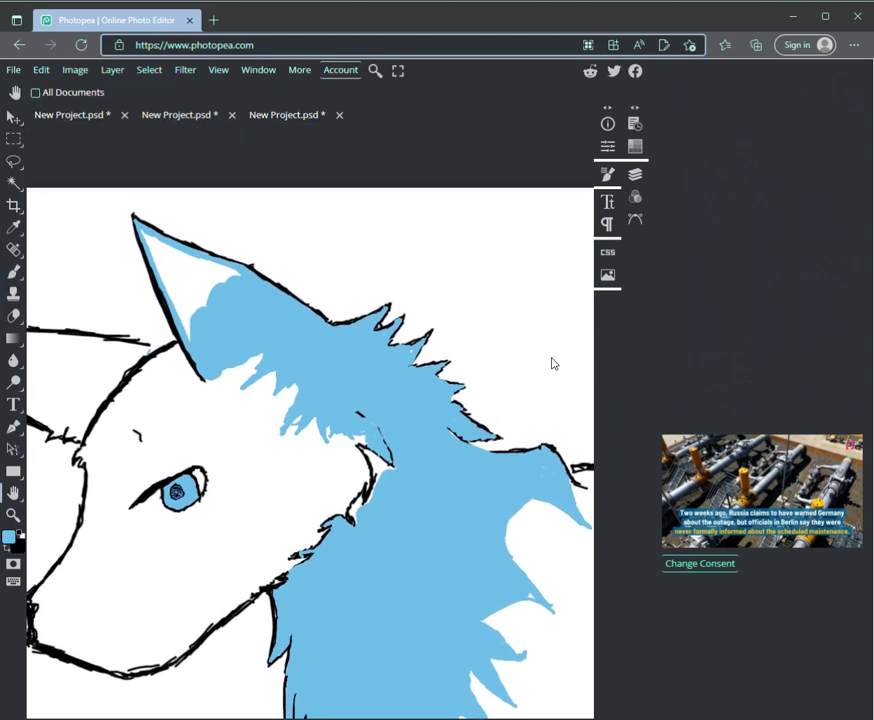
key("b")
mouse_move(185, 300)
left_mouse_down()
mouse_move(194, 329)
mouse_move(207, 295)
mouse_move(228, 284)
mouse_move(228, 273)
mouse_move(192, 261)
left_mouse_up()
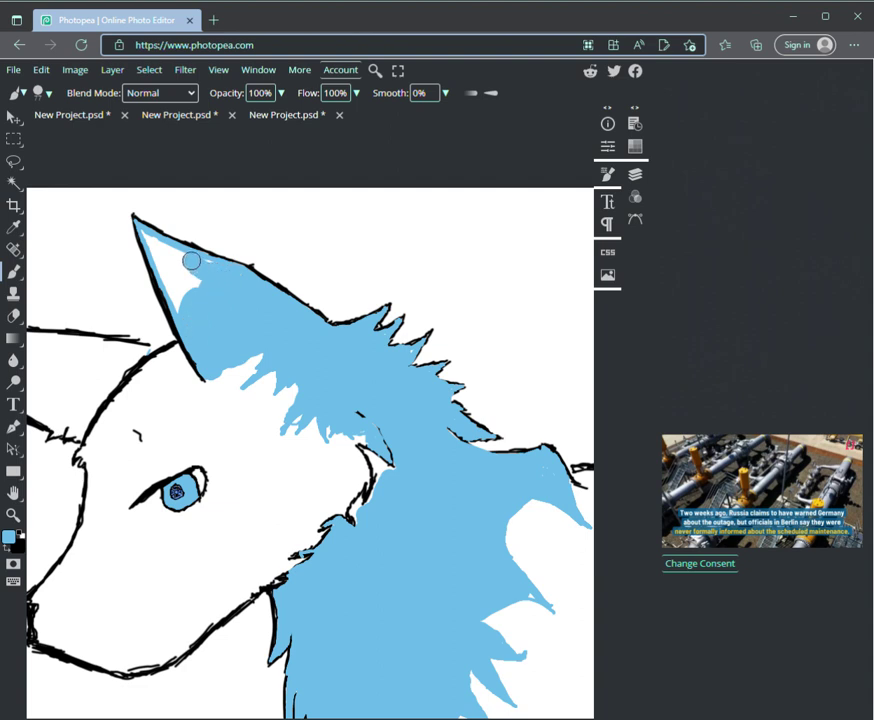
mouse_move(152, 242)
left_mouse_down()
mouse_move(186, 313)
mouse_move(162, 257)
mouse_move(186, 268)
mouse_move(197, 290)
mouse_move(188, 286)
mouse_move(176, 315)
left_mouse_up()
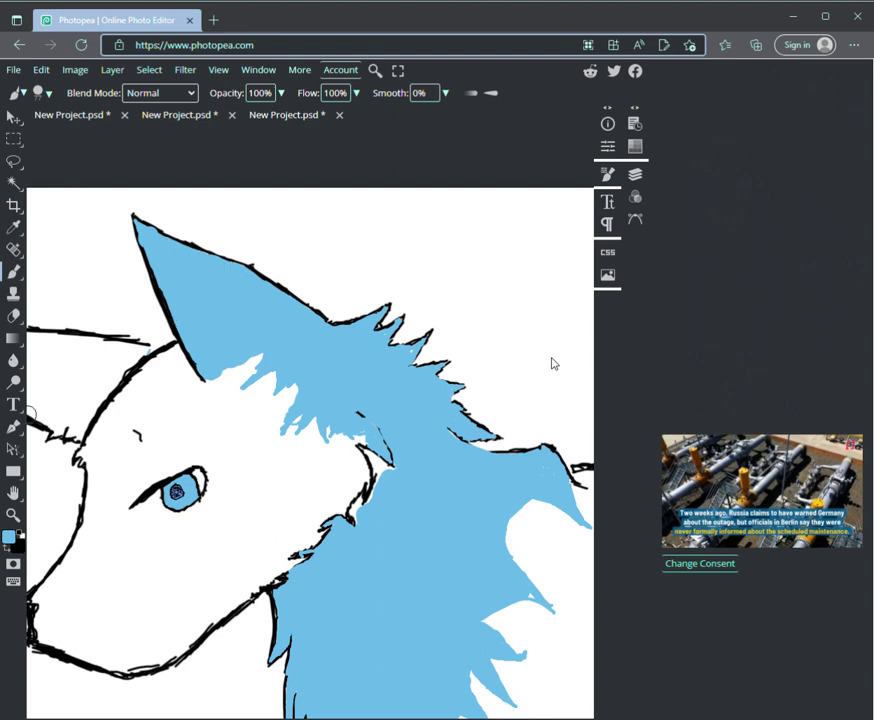
- Reduce the brush size to 8 px and fill the white gaps along the cheek fur's back edge in light blue
left_click(48, 93)
key("bracketleft")
key("bracketleft")
key("bracketleft")
key("bracketleft")
key("bracketleft")
key("bracketleft")
key("bracketleft")
key("bracketleft")
key("bracketleft")
key("bracketleft")
key("bracketleft")
key("bracketleft")
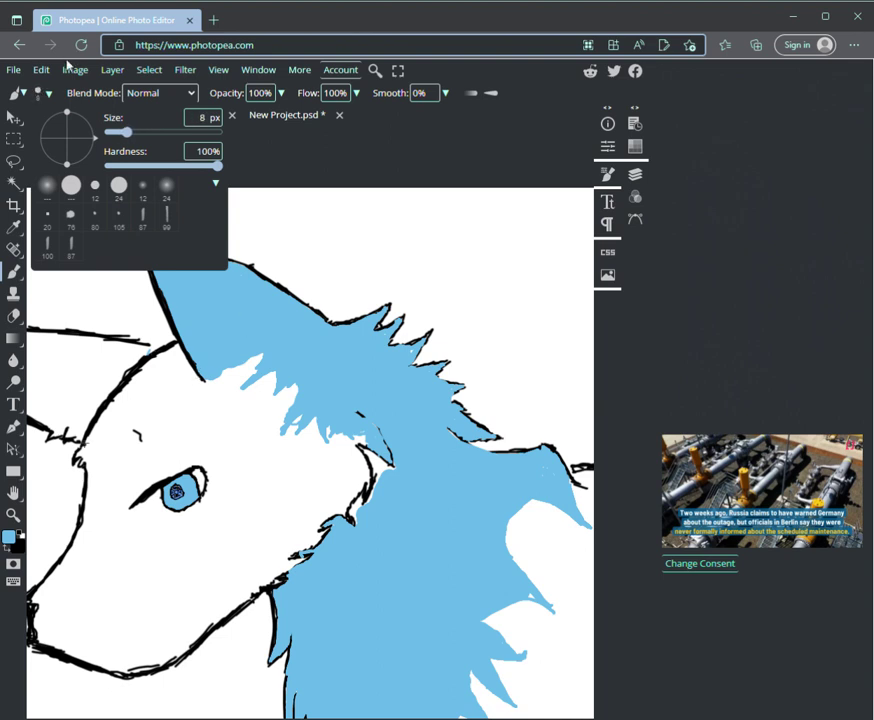
left_click(389, 498)
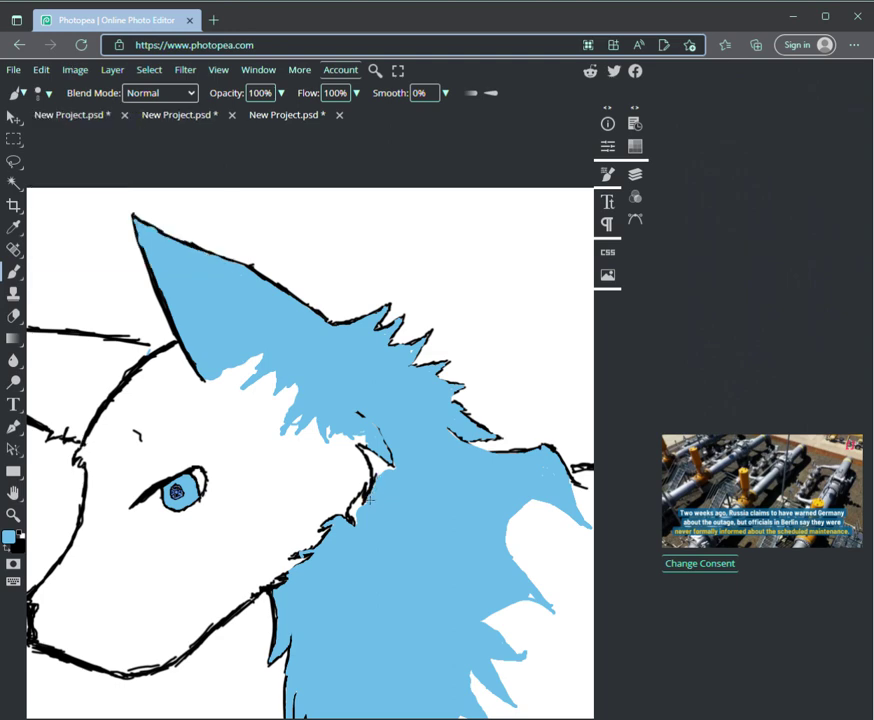
left_click(43, 93)
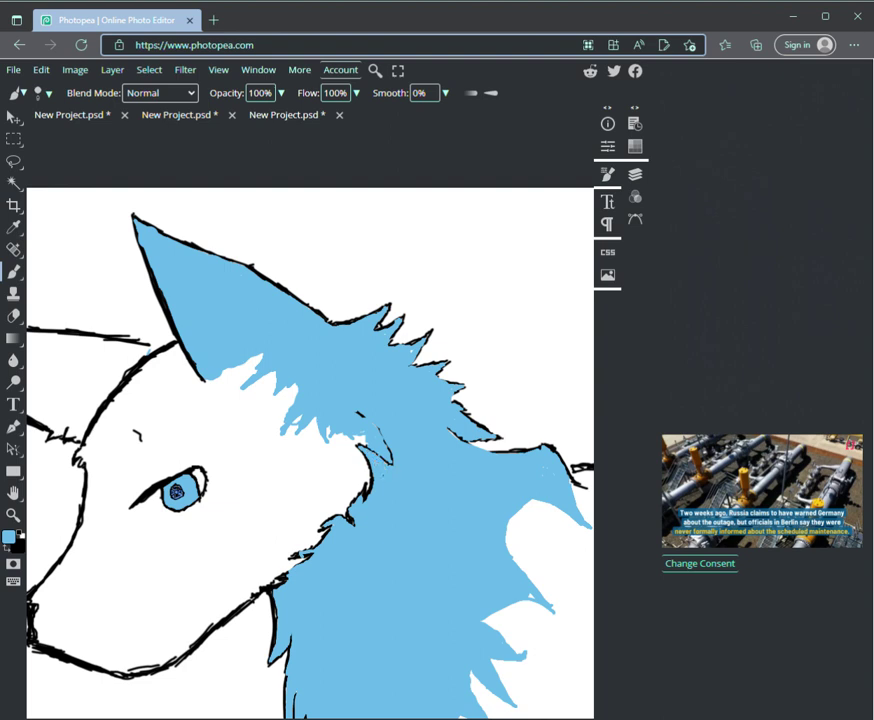
- Fill the white gaps between the lowest chest fur points above the front legs with light blue
key("space")
mouse_move(310, 560)
left_mouse_down()
mouse_move(376, 307)
mouse_move(350, 281)
left_mouse_up()
scroll(75, 68, "down", 3)
key("b")
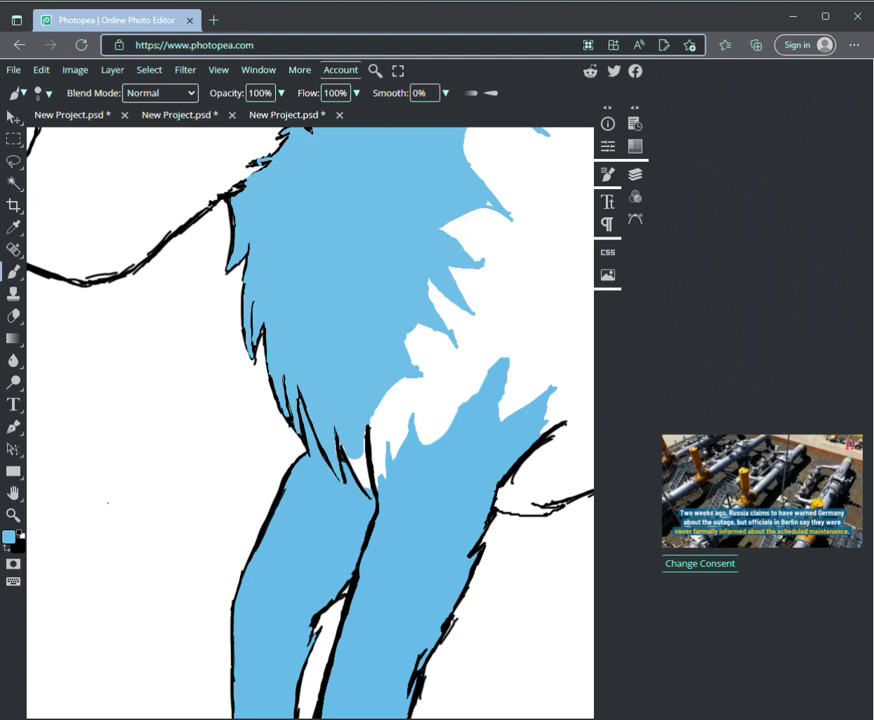
left_click_drag(343, 446, 366, 484)
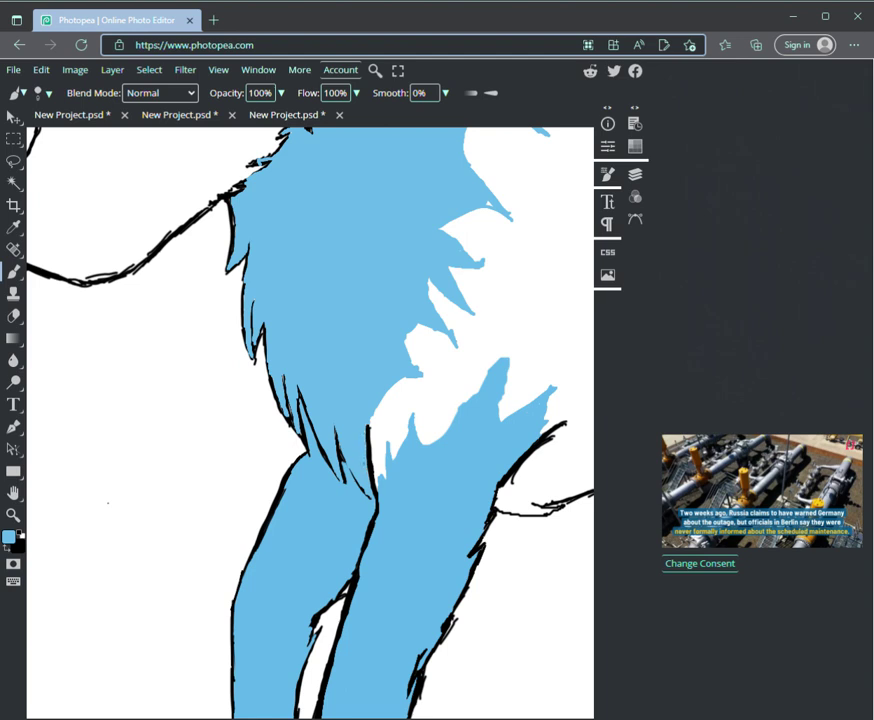
- Switch the paint colour to black and thicken the outlines of the near ear and the tufts behind the neck
key("space")
mouse_move(300, 250)
left_mouse_down()
mouse_move(253, 566)
mouse_move(282, 569)
mouse_move(376, 468)
mouse_move(390, 499)
mouse_move(350, 534)
left_mouse_up()
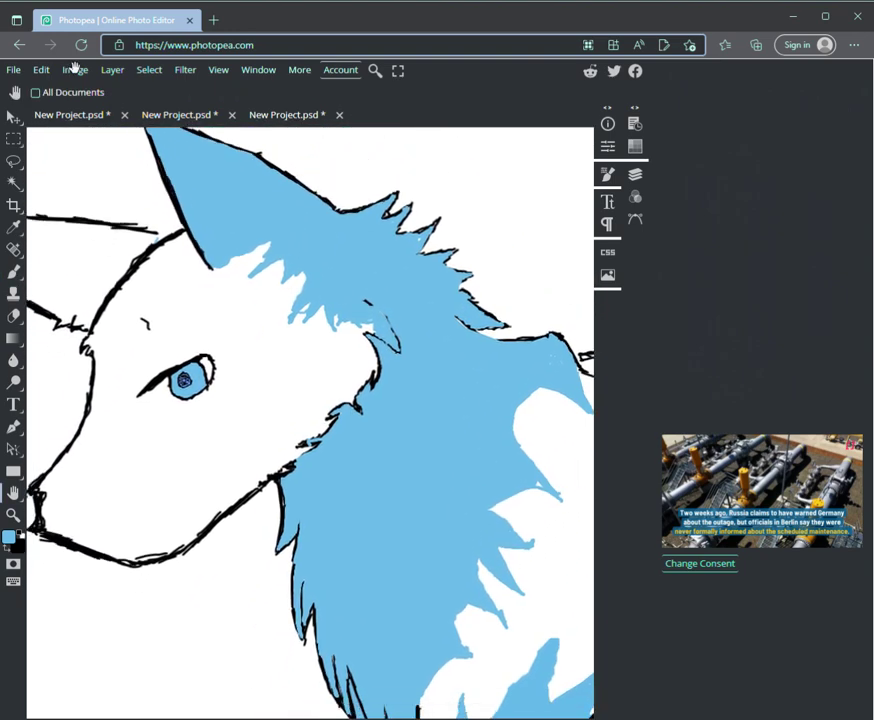
key("x")
key("b")
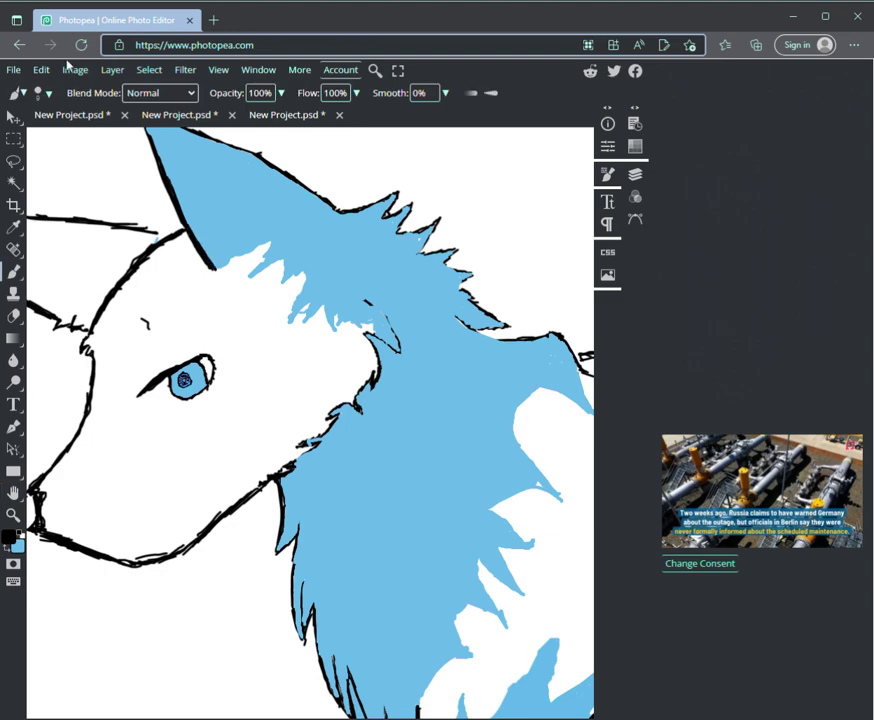
key("space")
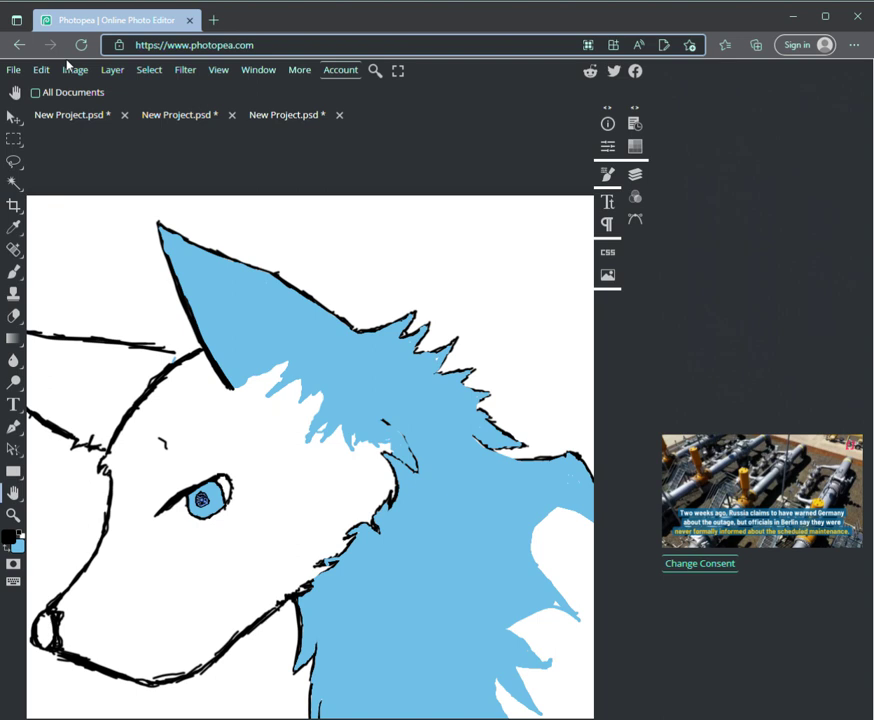
key("b")
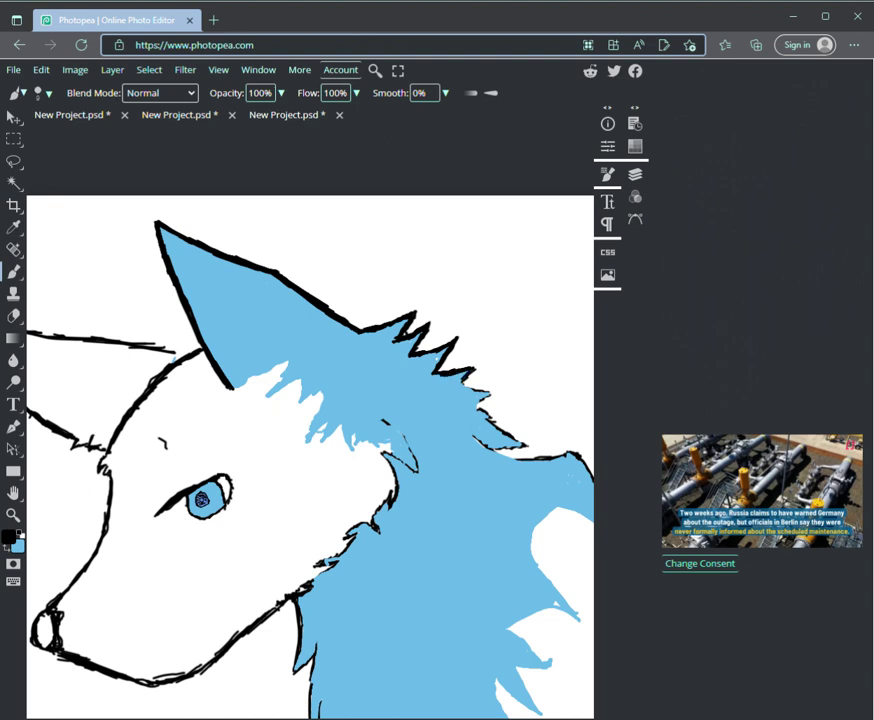
right_click(450, 392)
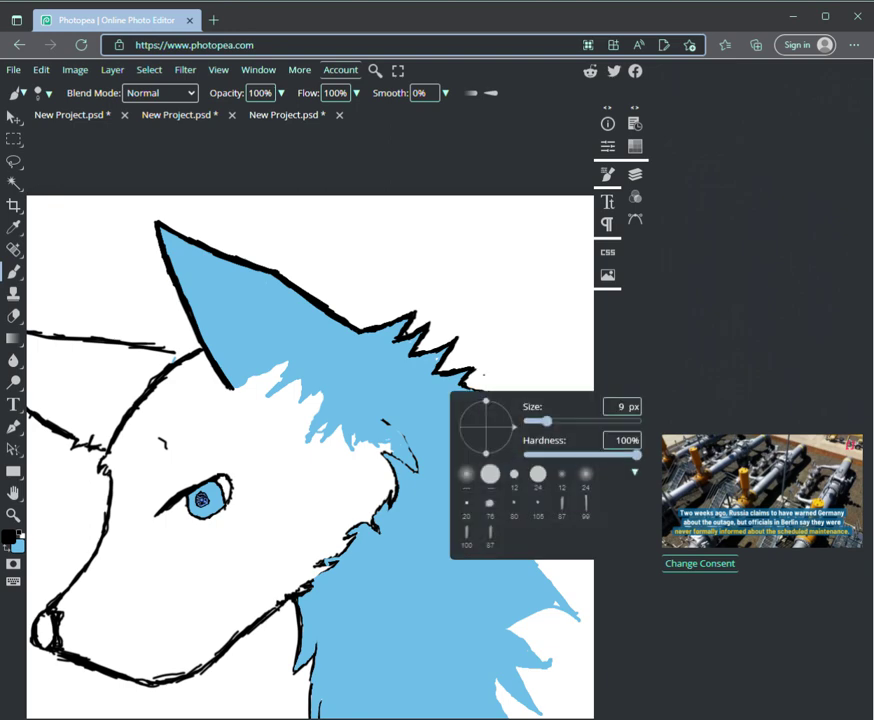
key("Escape")
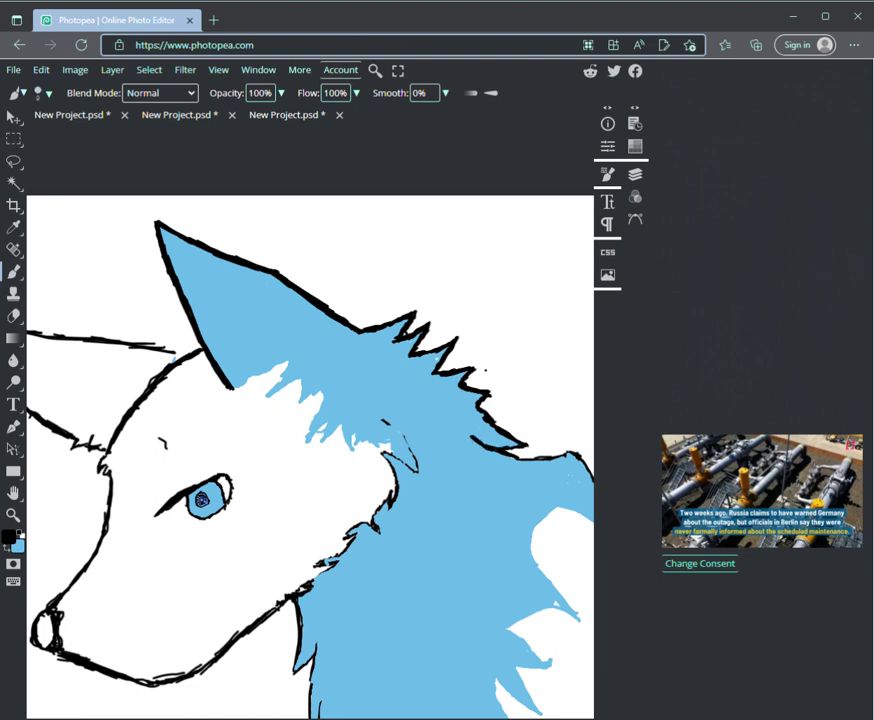
- Retrace the cheek fur outline and the throat and chest fur outlines with bold black strokes
left_click_drag(387, 424, 405, 440)
mouse_move(394, 428)
left_mouse_down()
mouse_move(417, 469)
mouse_move(403, 435)
mouse_move(389, 451)
mouse_move(415, 469)
mouse_move(388, 461)
mouse_move(399, 491)
left_mouse_up()
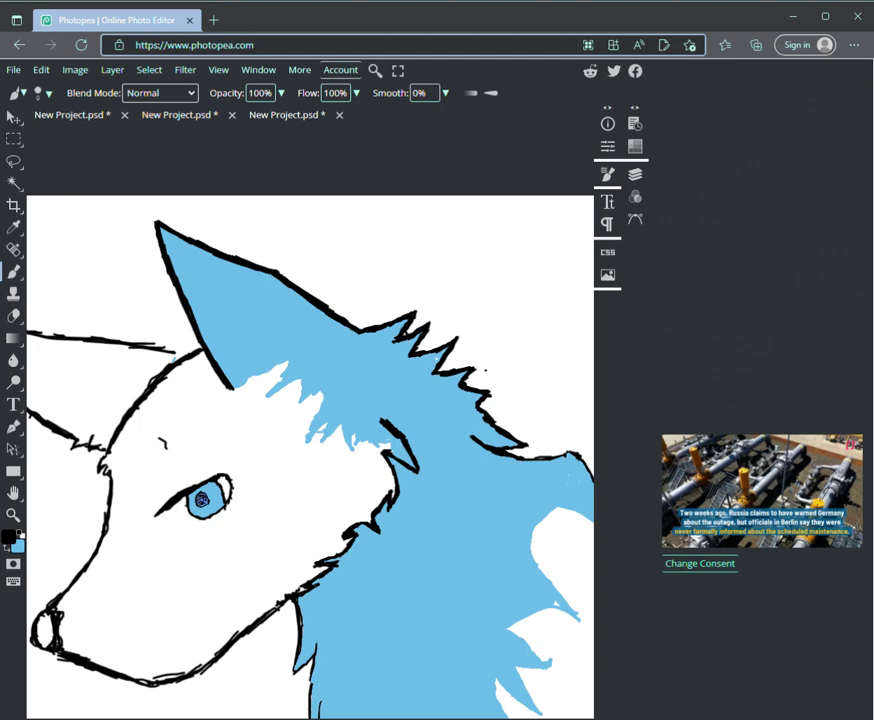
key("space")
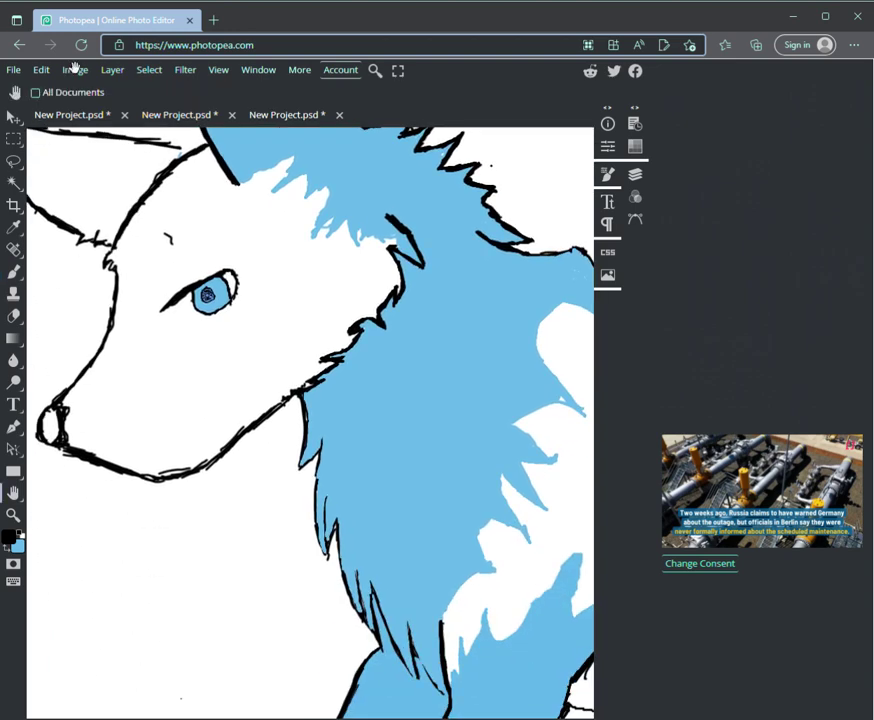
key("b")
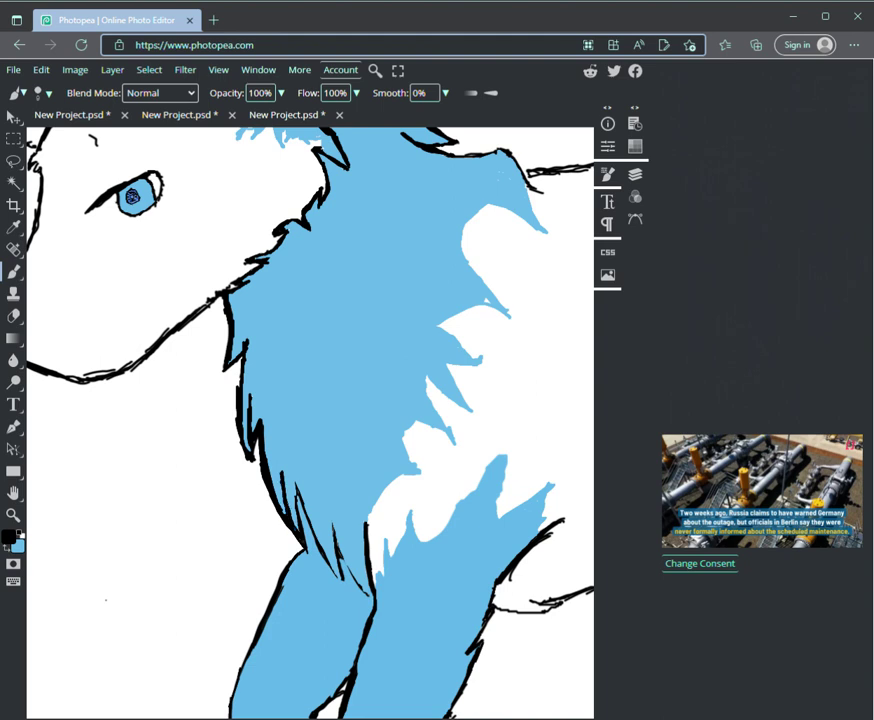
left_click_drag(298, 527, 294, 484)
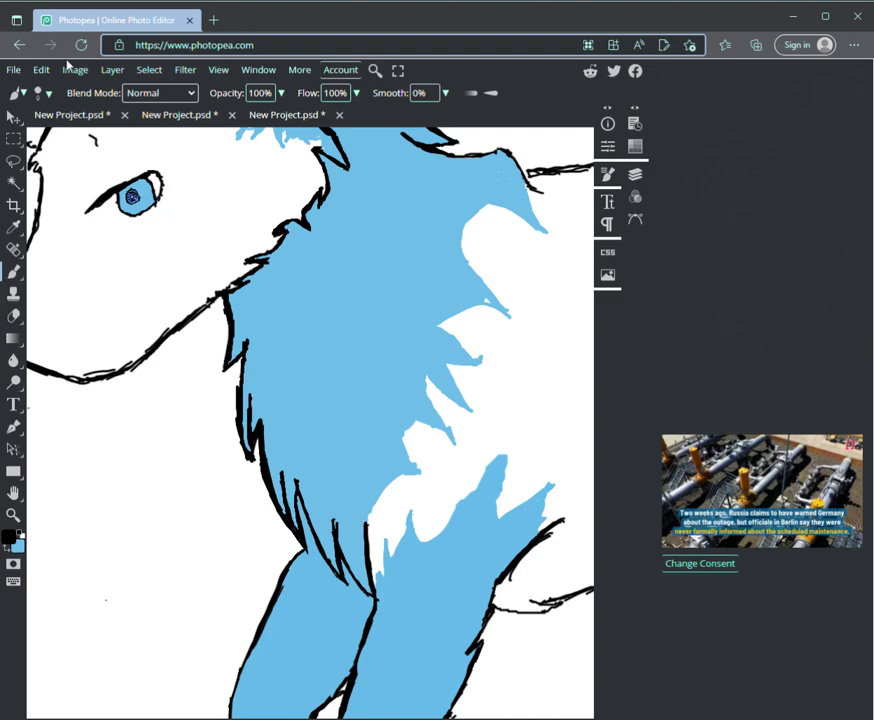
- Thicken the black outline where the back of the neck meets the shoulder
key("space")
left_click_drag(310, 423, 166, 573)
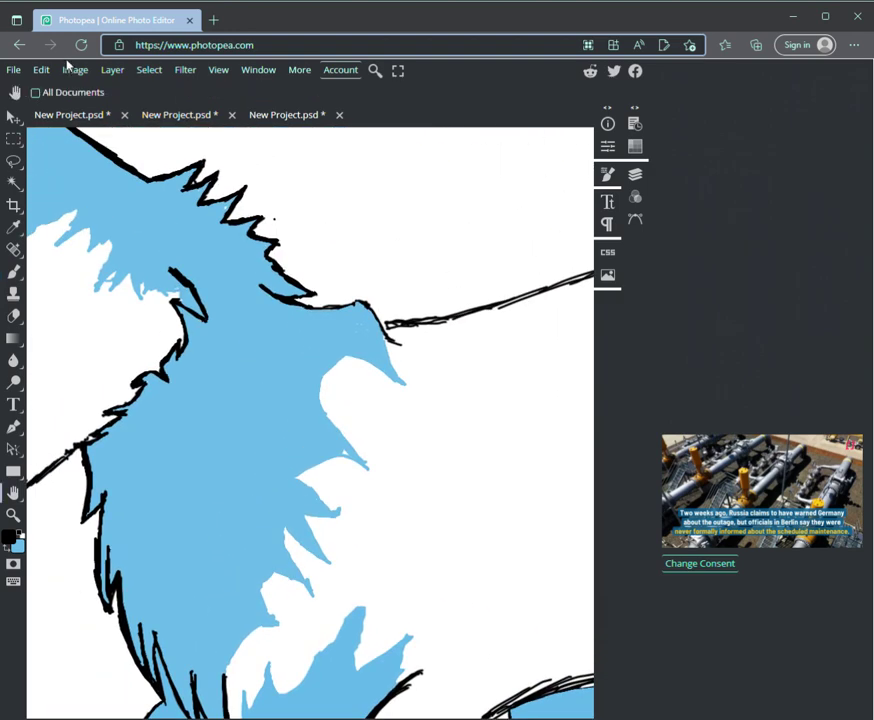
key("b")
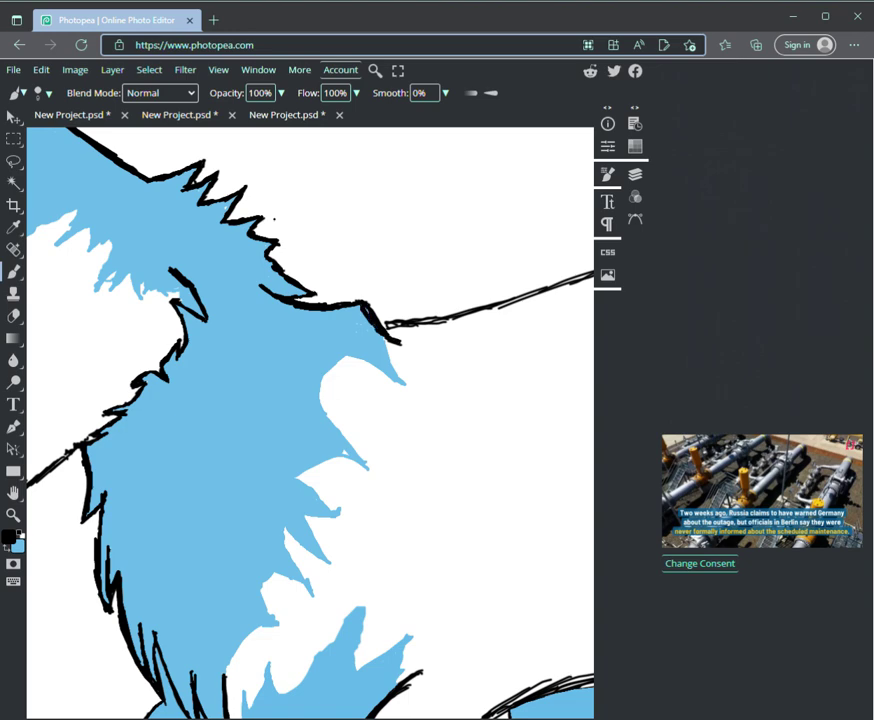
key("space")
left_click_drag(350, 520, 362, 225)
scroll(75, 68, "down", 4)
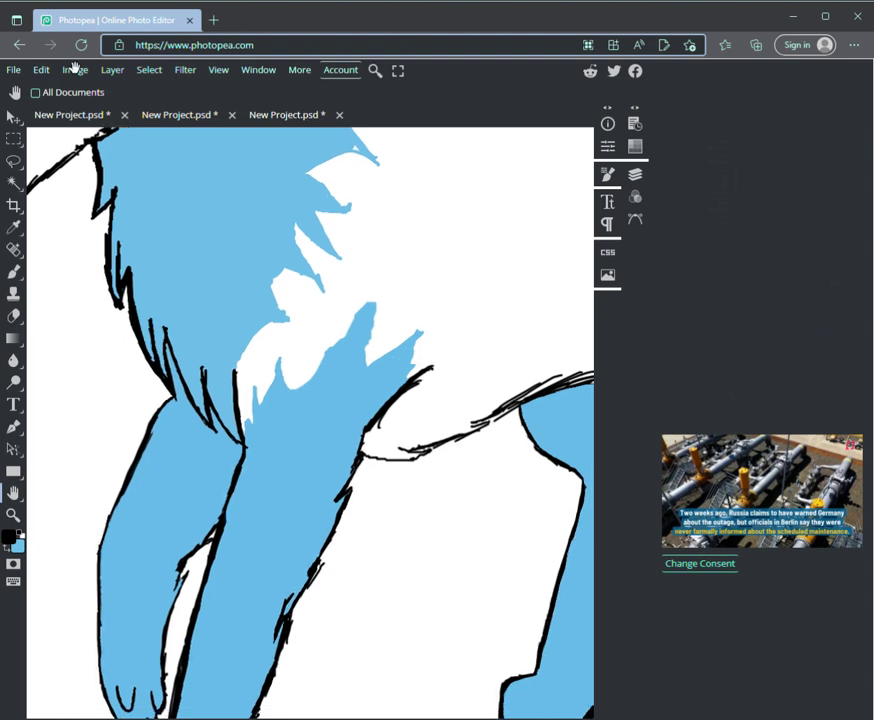
scroll(75, 68, "down", 2)
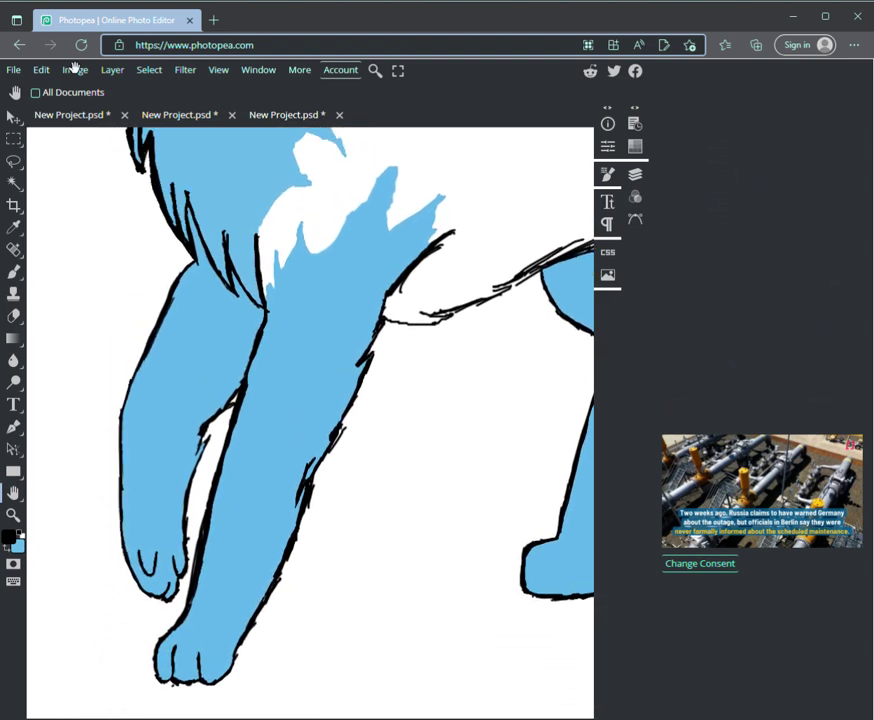
- Search the web for "fire ice pokemon" in a new browser tab
left_click(213, 19)
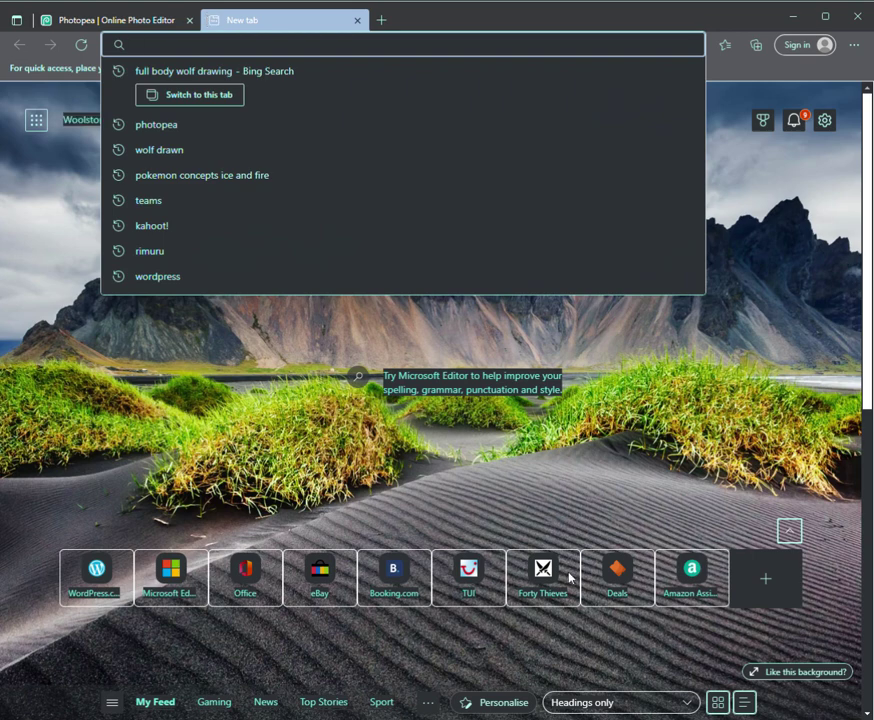
type("fi")
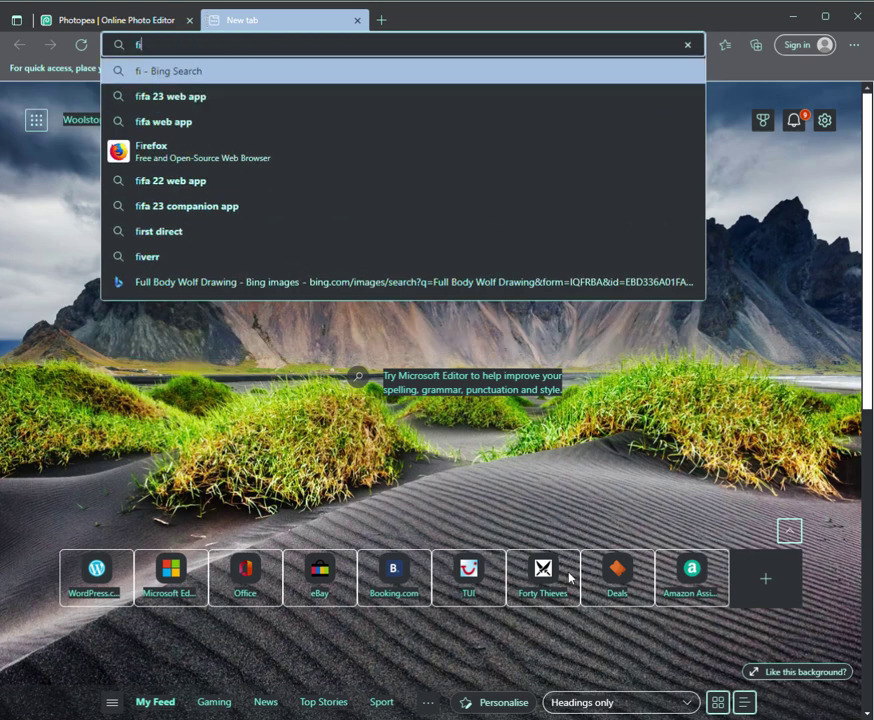
type("re ic")
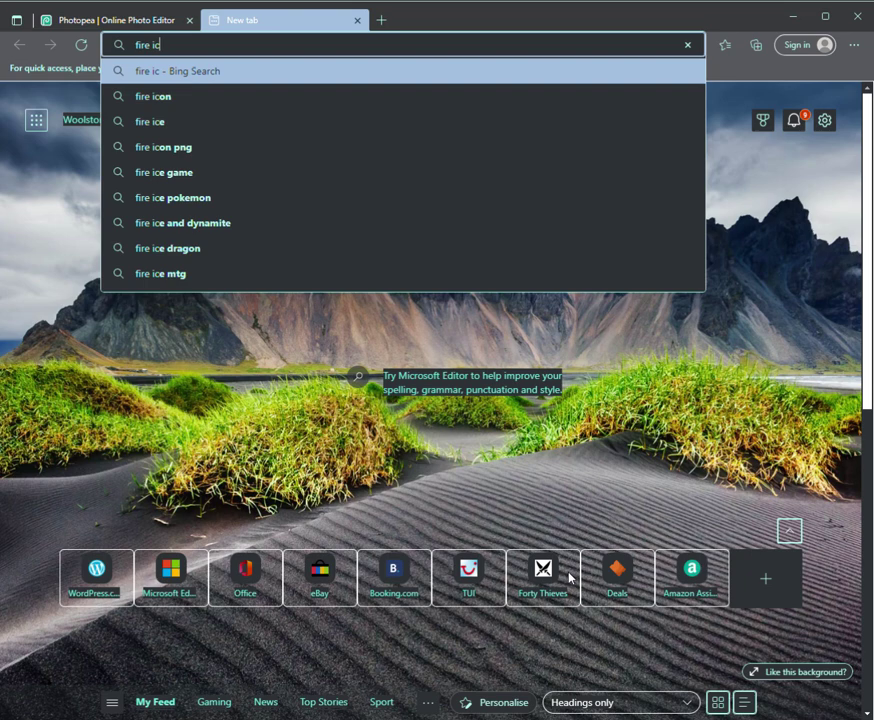
type("e pokr")
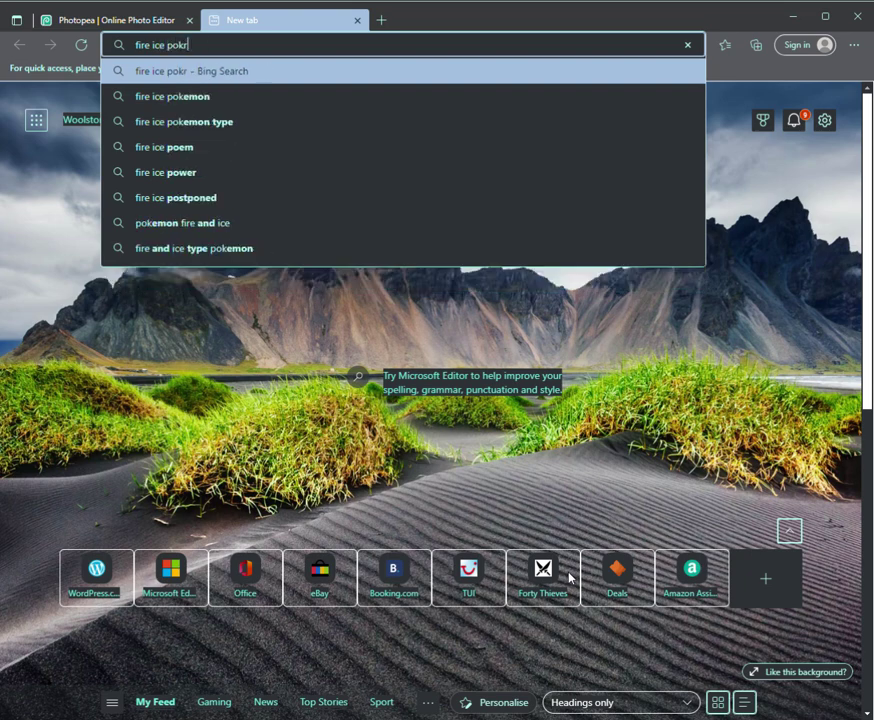
key("BackSpace")
type("e")
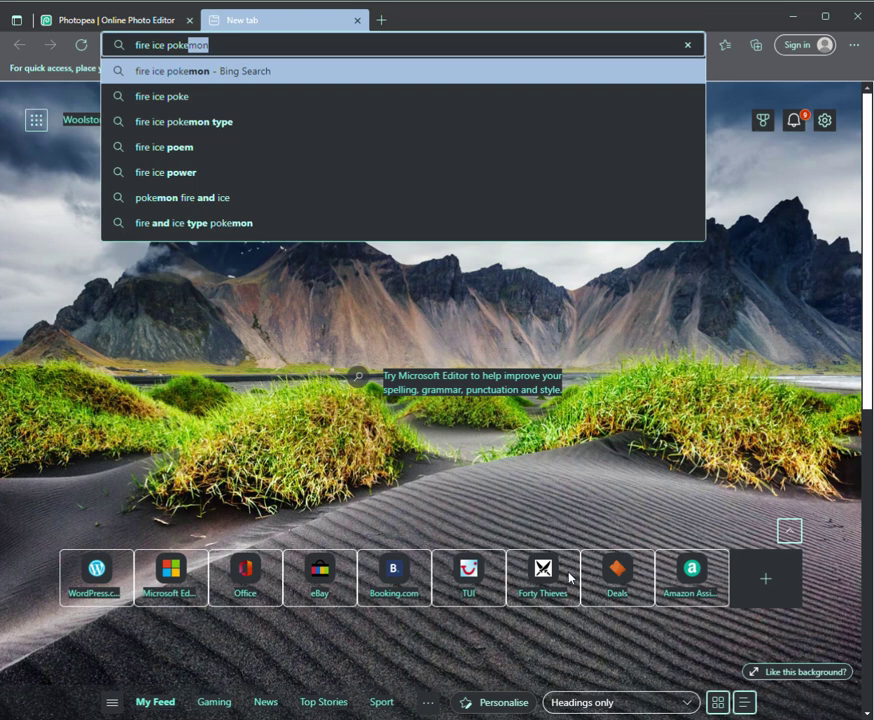
type("mo")
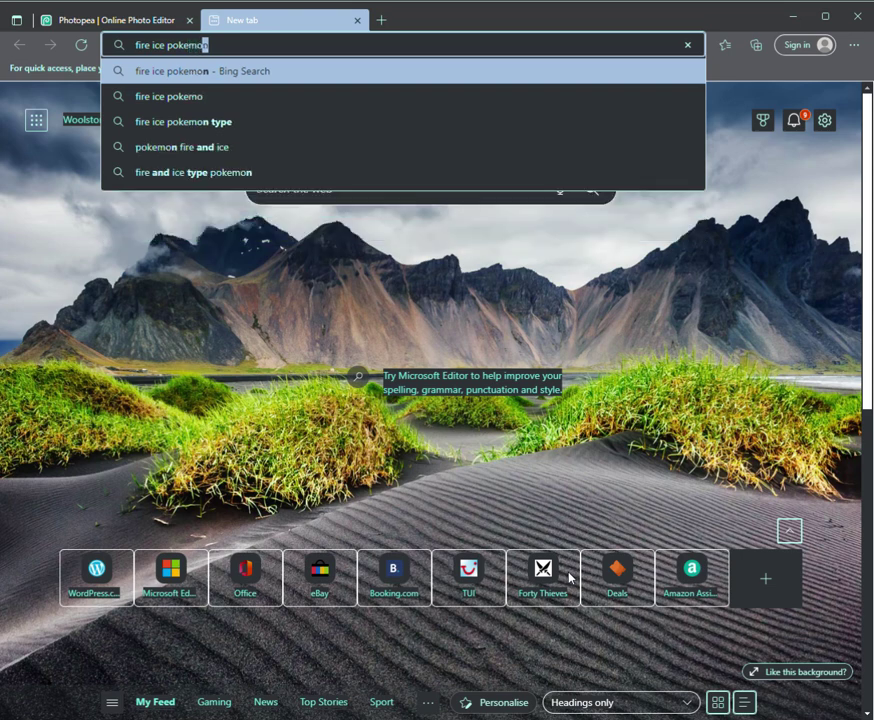
type("n")
key("Return")
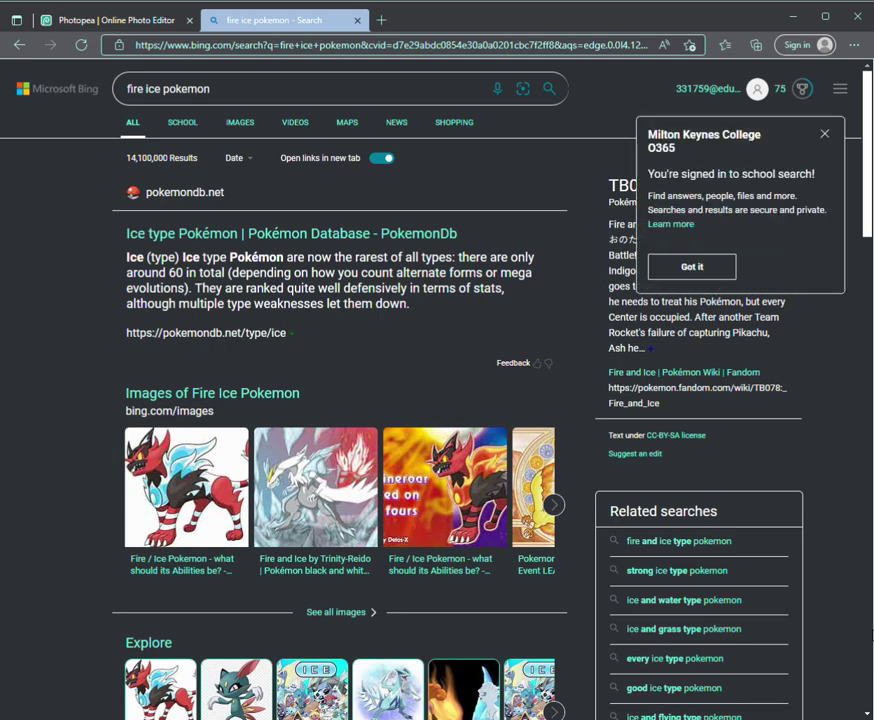
- Return to Photopea and outline the lower back edge of the chest fur with black brush strokes
left_click(119, 21)
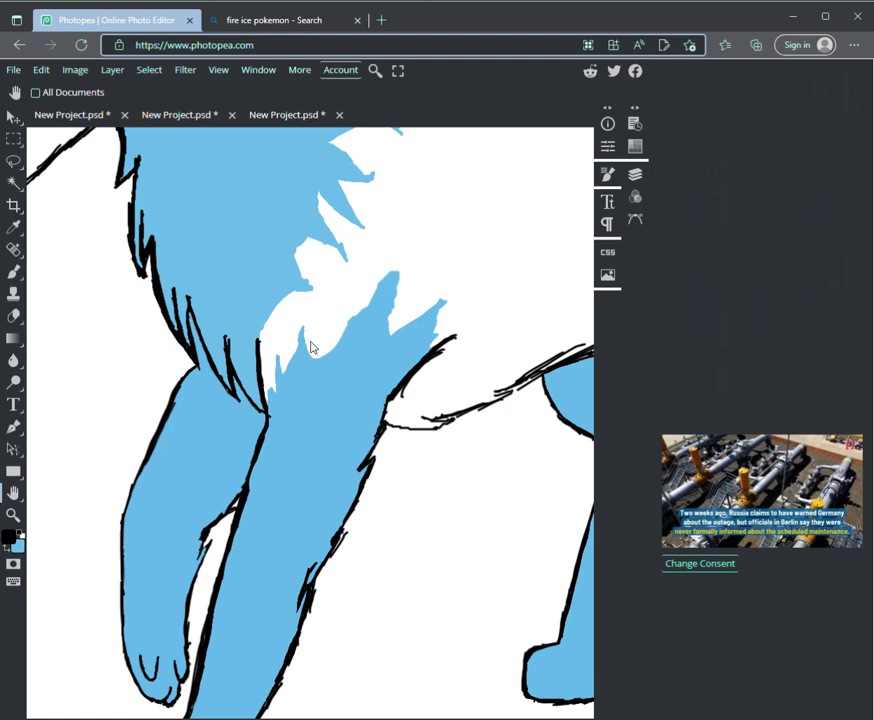
key("b")
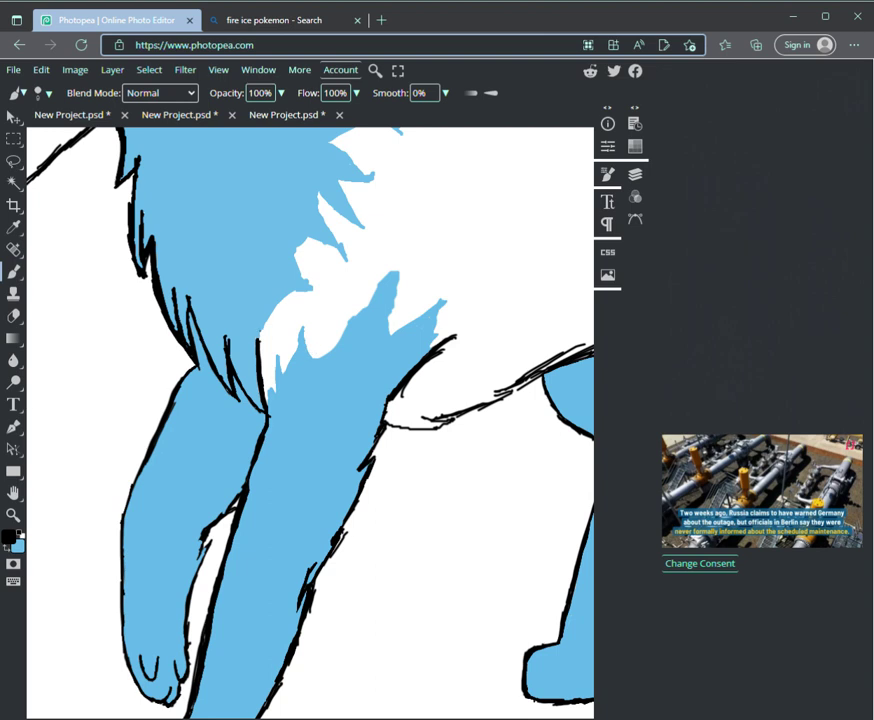
left_click_drag(279, 302, 263, 326)
left_click_drag(304, 289, 264, 301)
left_click_drag(297, 249, 310, 289)
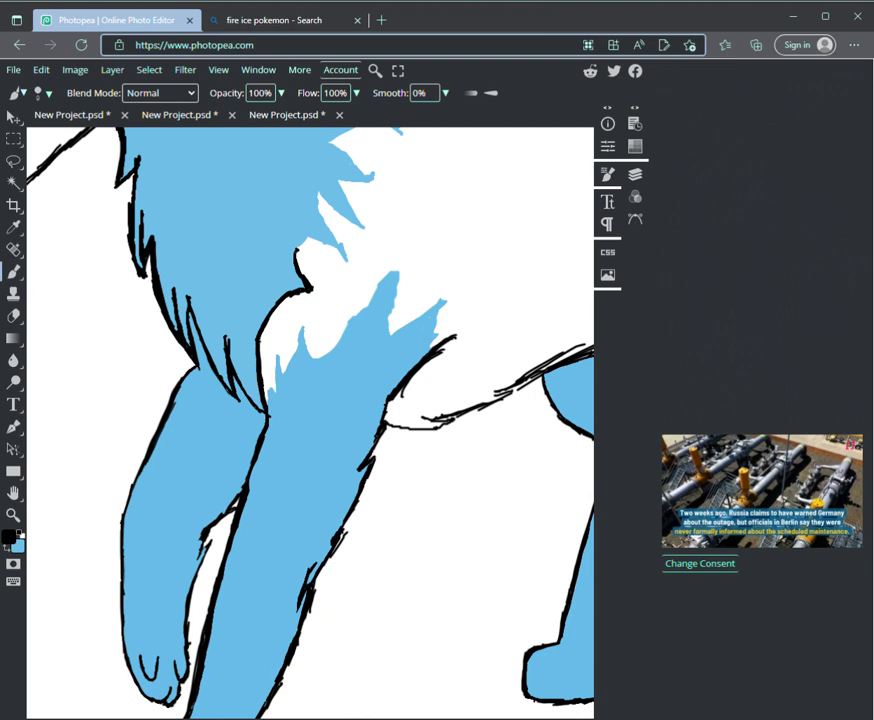
left_click_drag(298, 248, 313, 238)
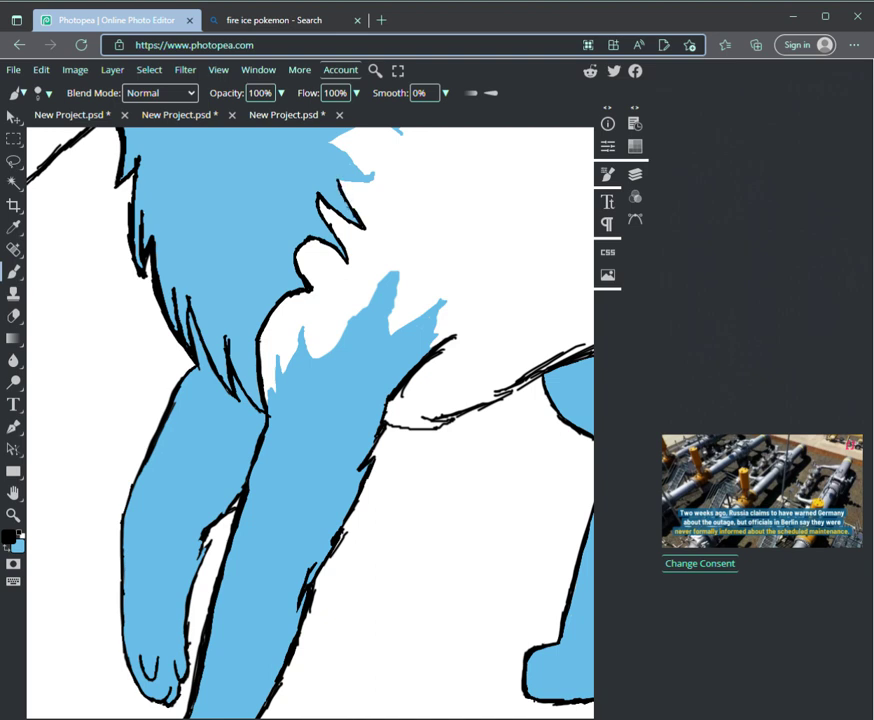
- Outline the upper back edge of the chest fur in black, following its spikes up to the shoulder
left_click_drag(340, 180, 368, 180)
left_click_drag(355, 164, 327, 142)
key("h")
scroll(312, 346, "up", 3)
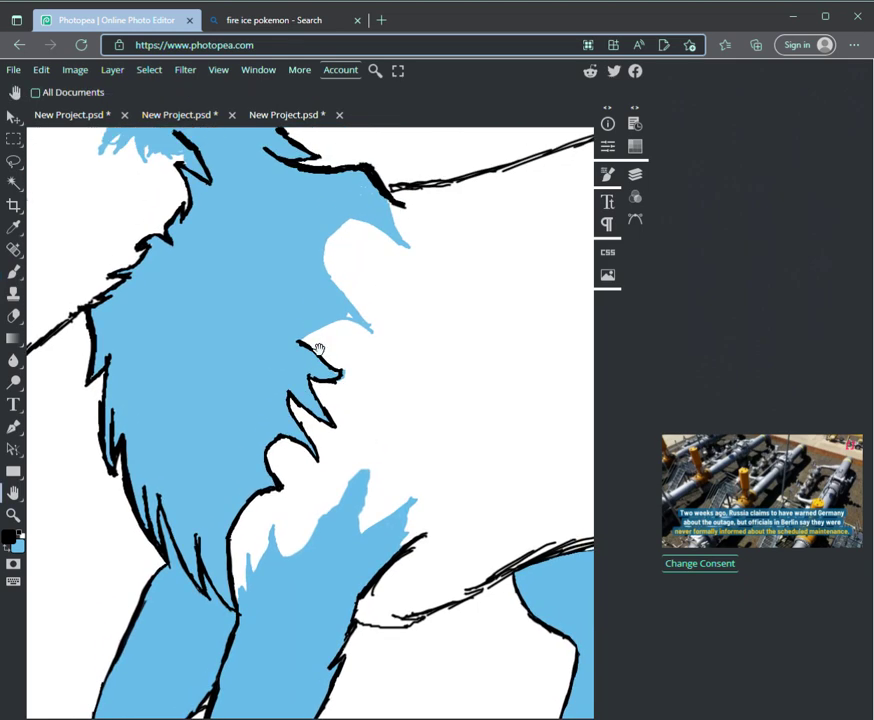
key("b")
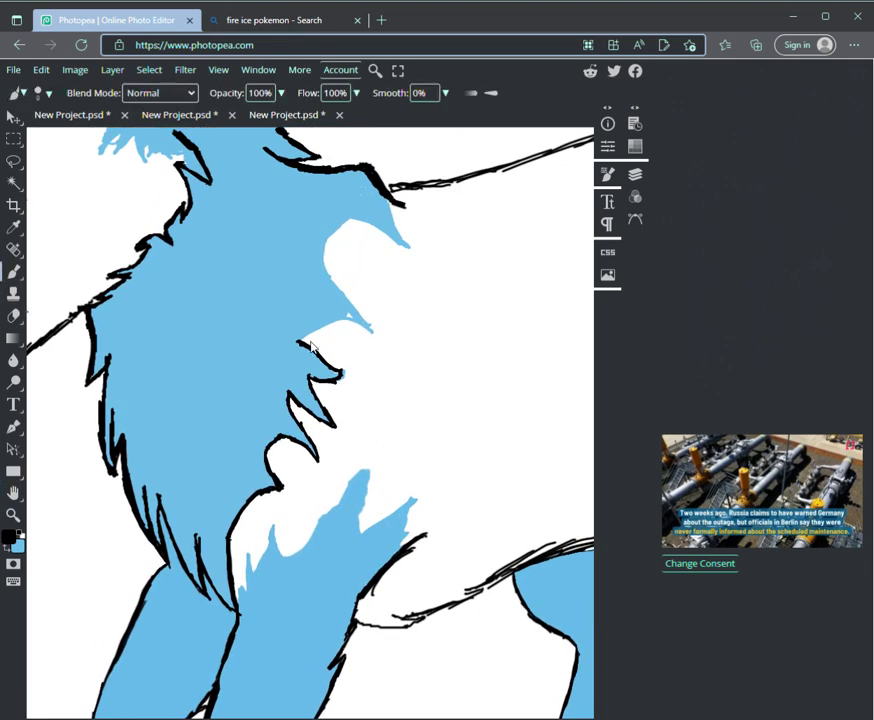
left_click_drag(388, 198, 410, 250)
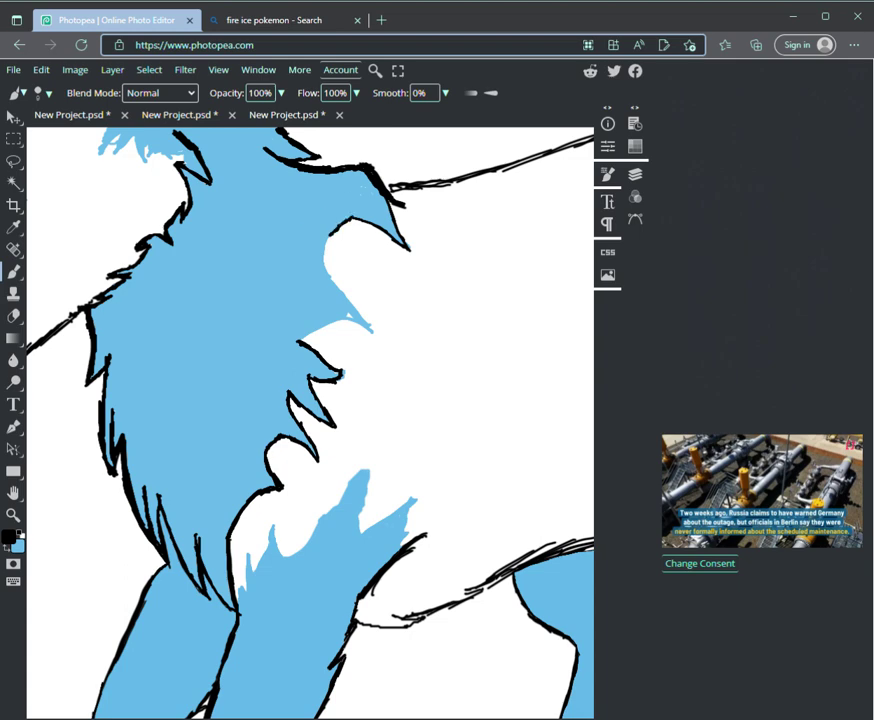
mouse_move(328, 242)
left_mouse_down()
mouse_move(322, 268)
mouse_move(372, 328)
left_mouse_up()
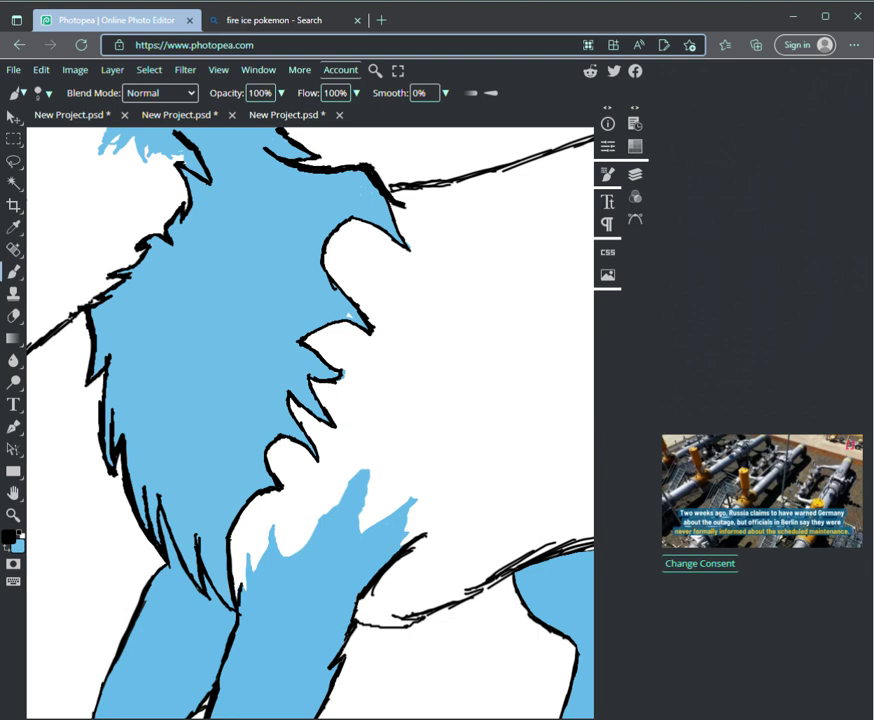
- Outline the jagged fur tips at the top of the near front leg's blue marking in black
mouse_move(245, 578)
left_mouse_down()
mouse_move(249, 554)
mouse_move(247, 588)
left_mouse_up()
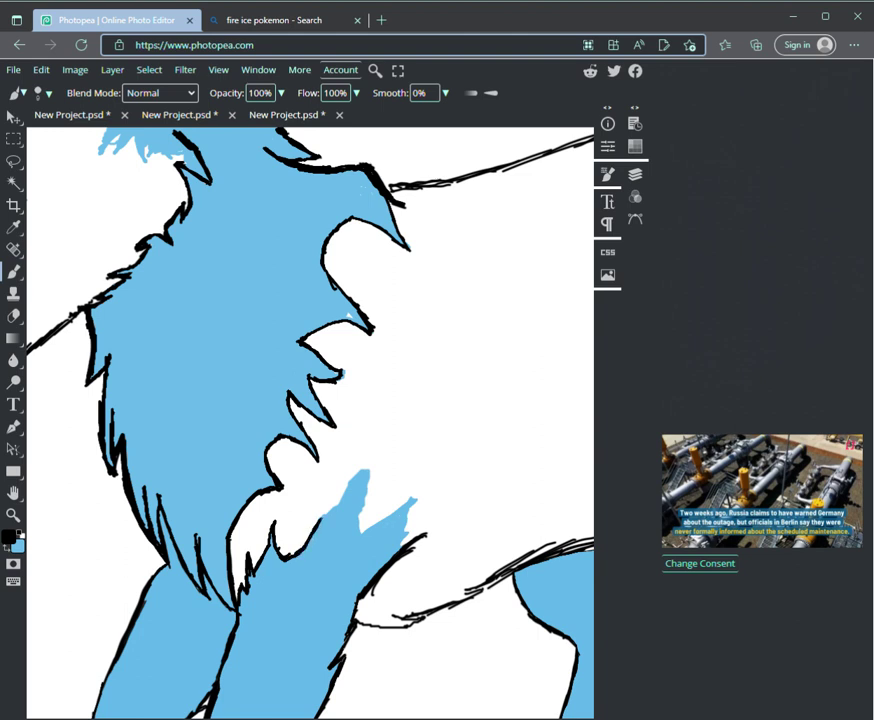
mouse_move(343, 500)
left_mouse_down()
mouse_move(368, 465)
mouse_move(365, 484)
left_mouse_up()
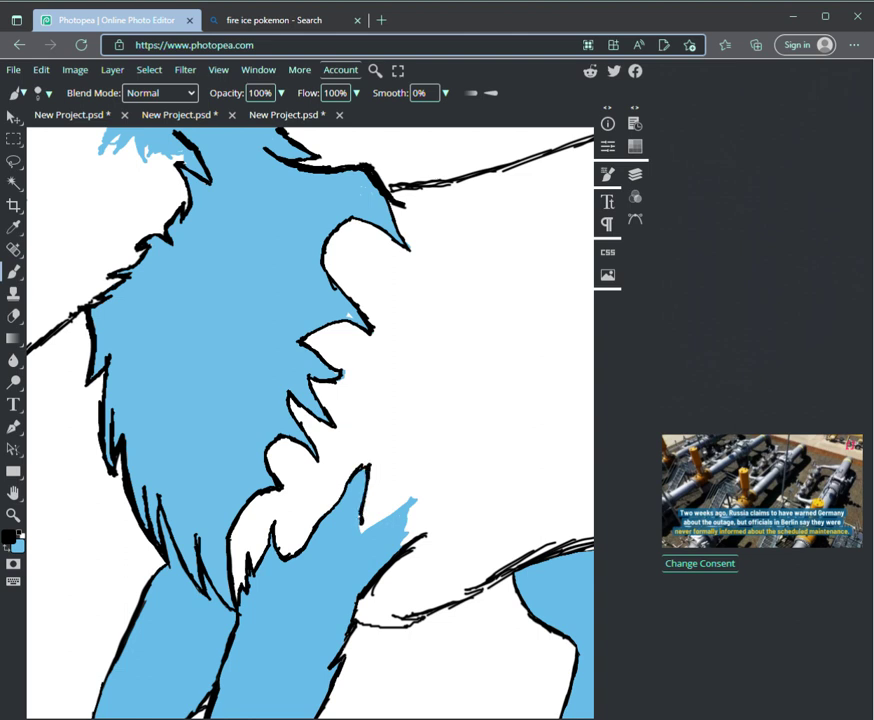
left_click_drag(362, 531, 411, 499)
key("ctrl+z")
left_click_drag(407, 531, 401, 545)
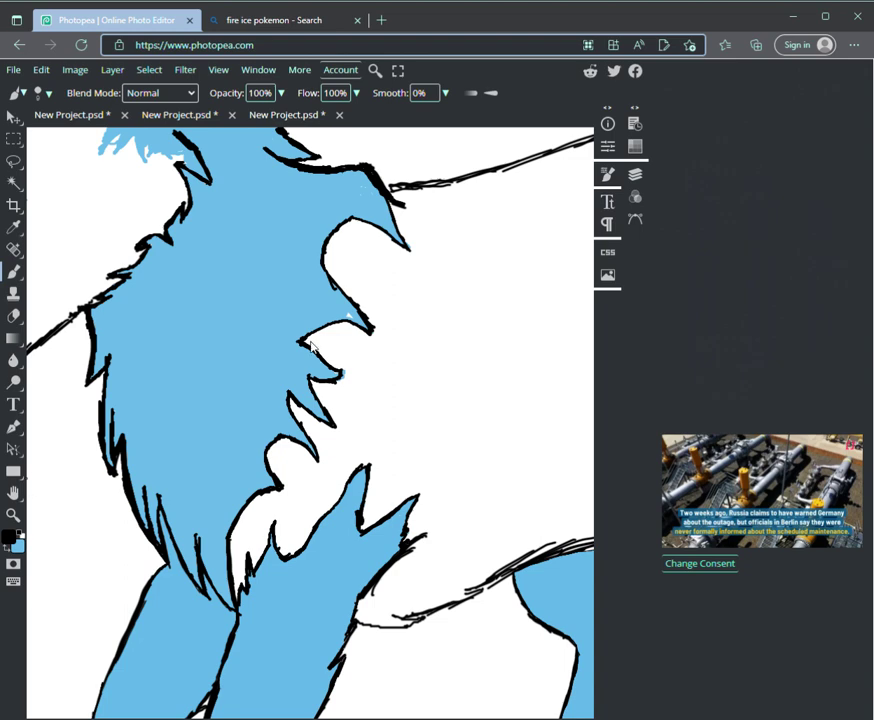
- Outline the front fur tufts along the top of the near hind leg's blue marking in black
key("space")
left_click_drag(319, 348, 196, 297)
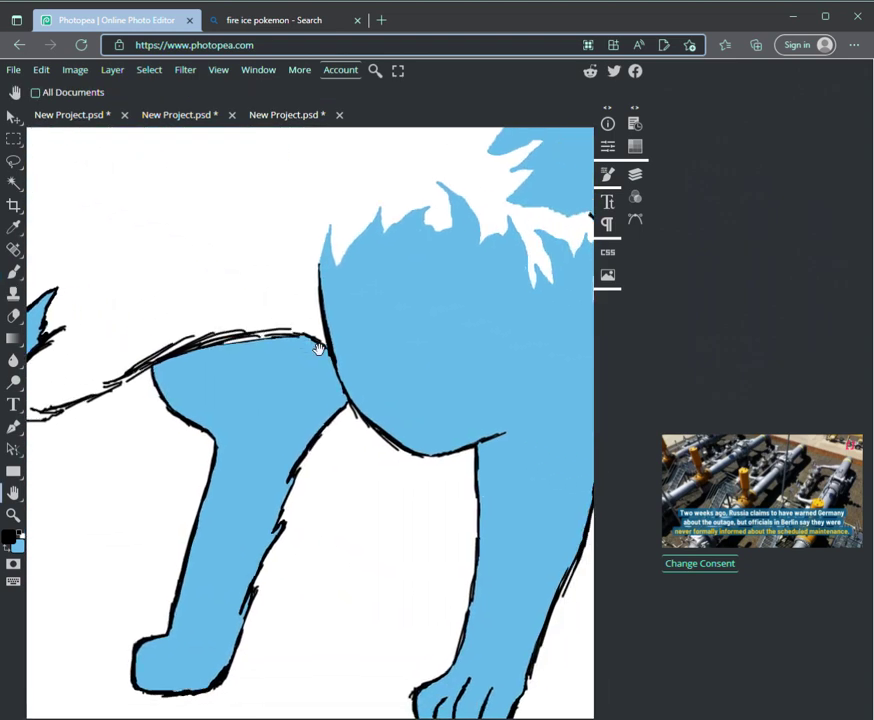
scroll(318, 349, "up", 3)
scroll(318, 349, "right", 2)
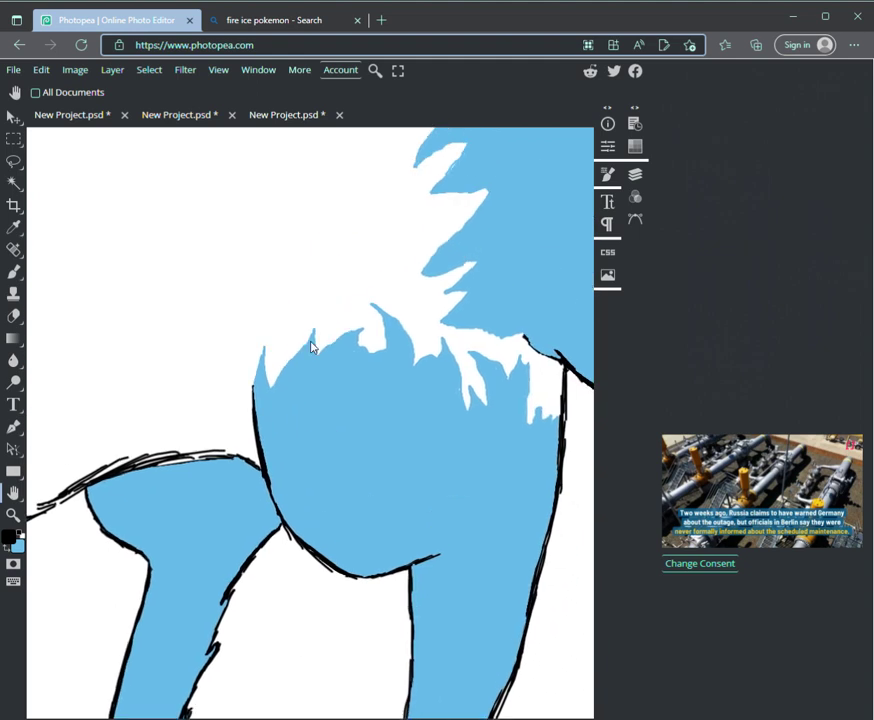
key("i")
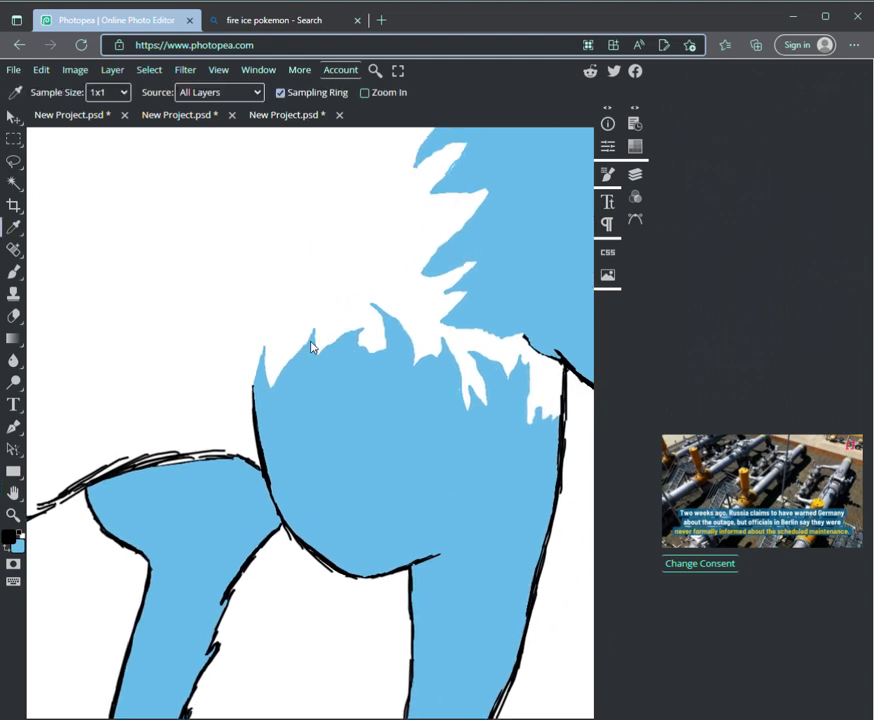
key("p")
key("b")
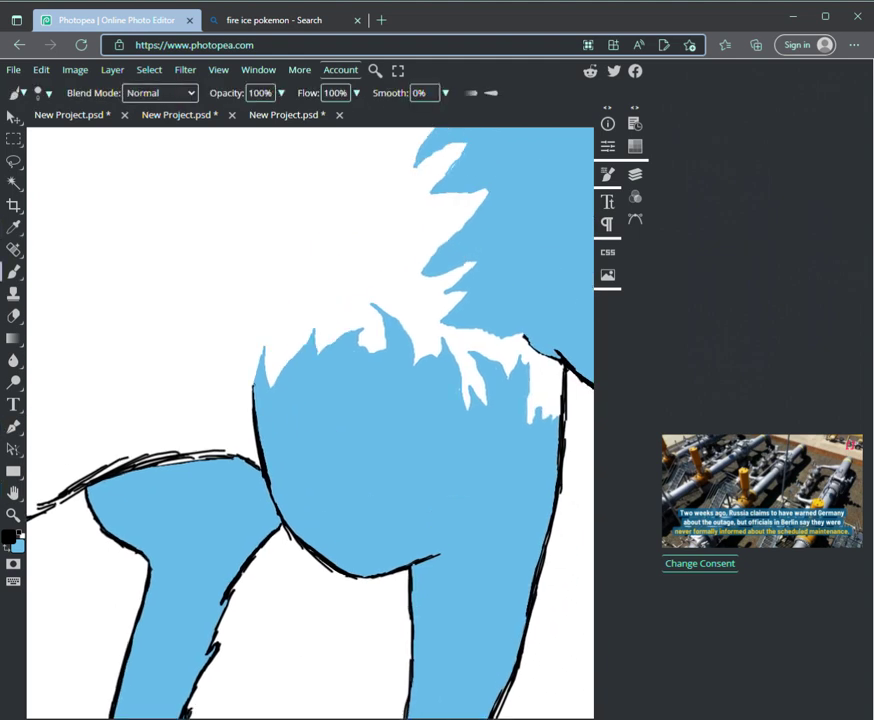
mouse_move(259, 350)
left_mouse_down()
mouse_move(252, 381)
mouse_move(263, 366)
mouse_move(271, 387)
mouse_move(313, 328)
left_mouse_up()
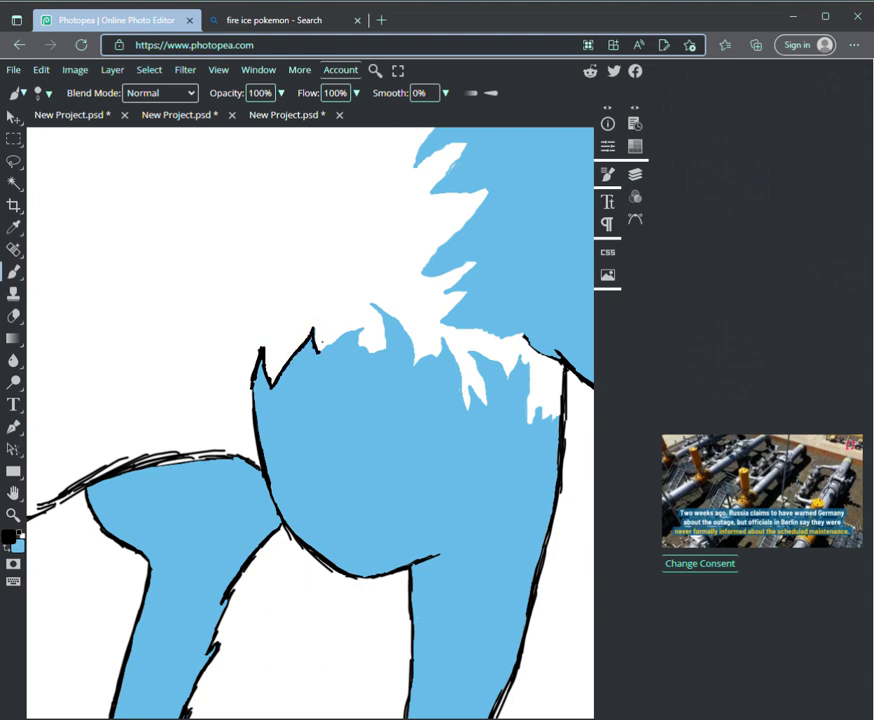
mouse_move(318, 350)
left_mouse_down()
mouse_move(364, 326)
mouse_move(360, 340)
mouse_move(382, 349)
left_mouse_up()
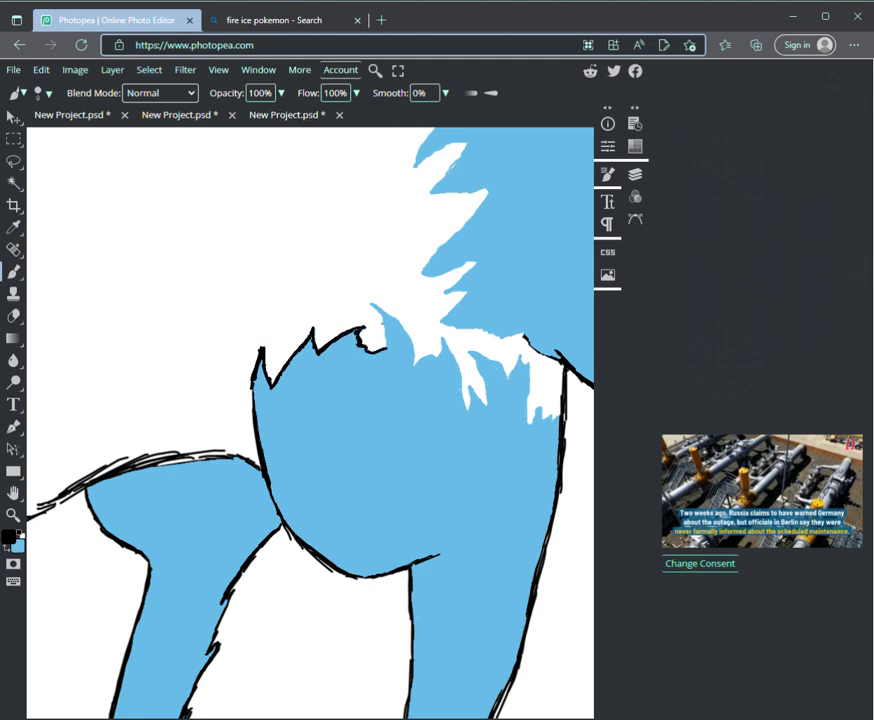
- Outline the middle and rear fur tufts of the near hind leg's marking in black, including the narrow white notches
left_click_drag(371, 305, 386, 349)
left_click_drag(403, 325, 414, 355)
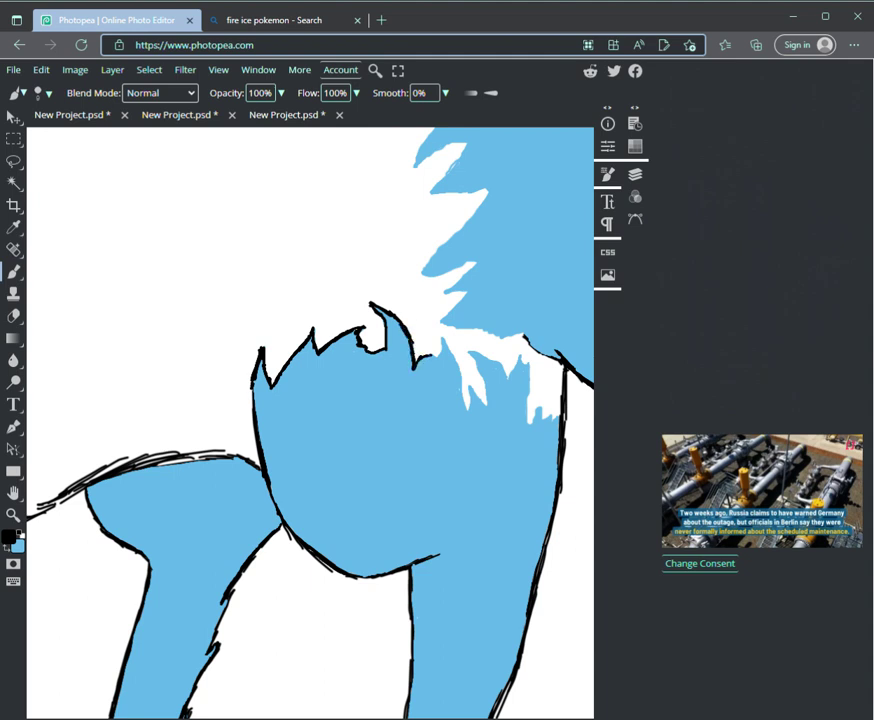
mouse_move(440, 355)
left_mouse_down()
mouse_move(442, 337)
mouse_move(462, 389)
left_mouse_up()
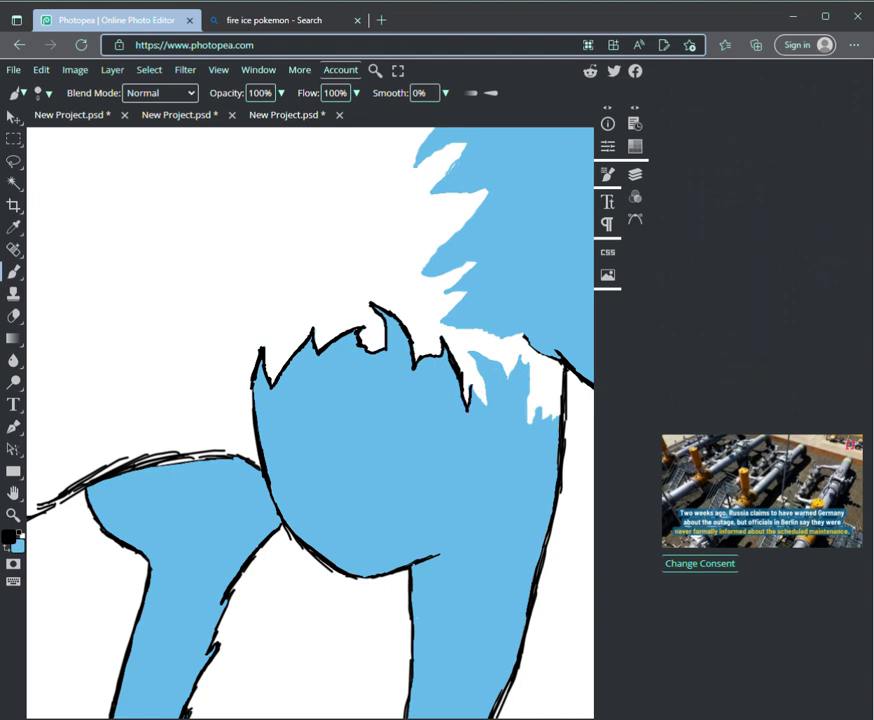
left_click_drag(470, 384, 487, 406)
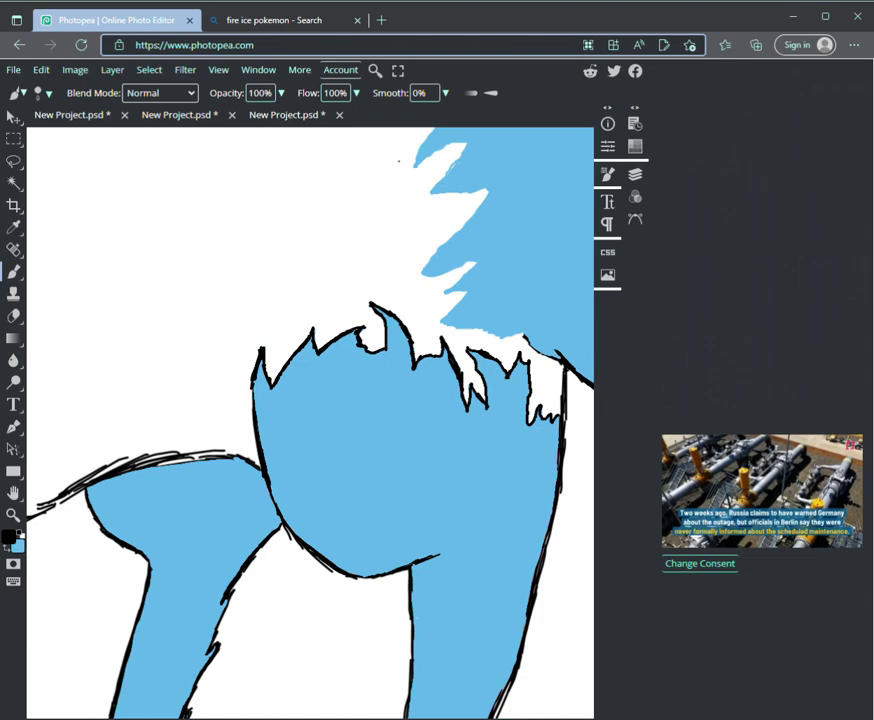
- Check the whole drawing, and examine the blue marking's jagged fur edge at the base of the tail
key("h")
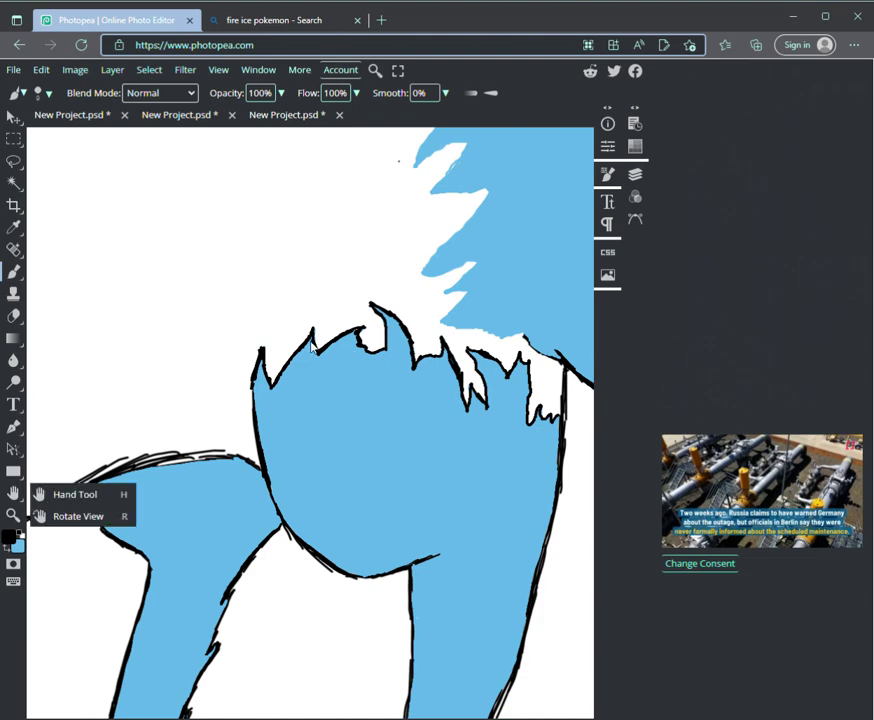
key("ctrl+0")
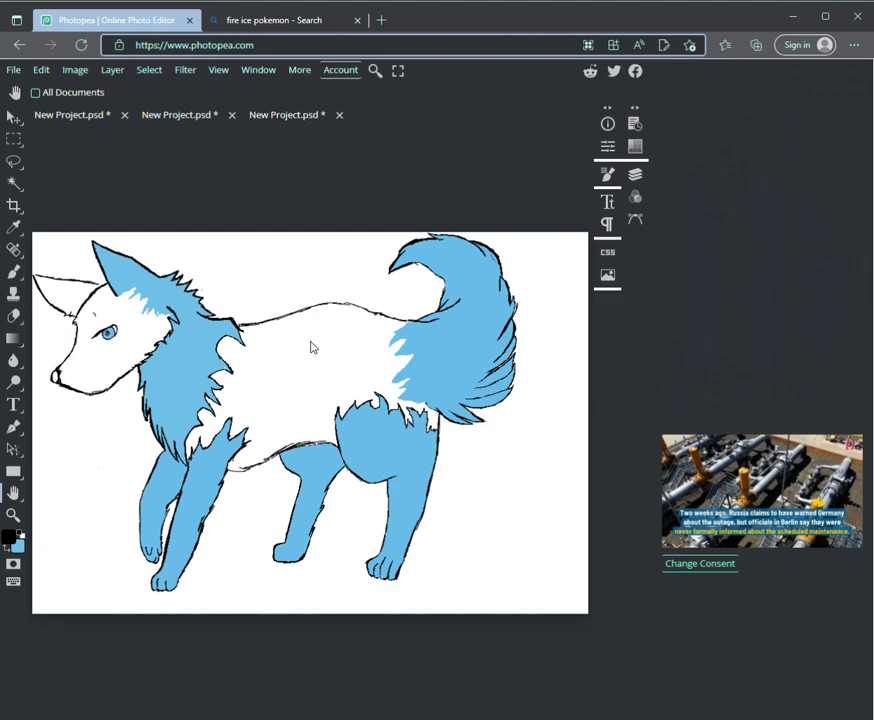
key("z")
scroll(312, 346, "down", 4)
scroll(312, 346, "up", 7)
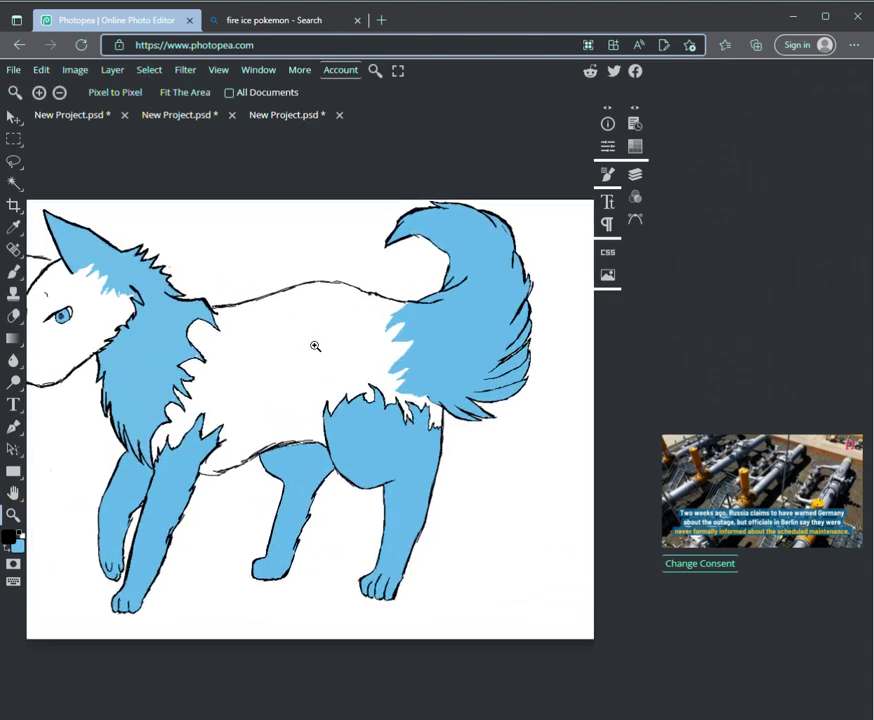
scroll(314, 345, "up", 3)
key("h")
scroll(318, 349, "up", 3)
scroll(318, 349, "right", 2)
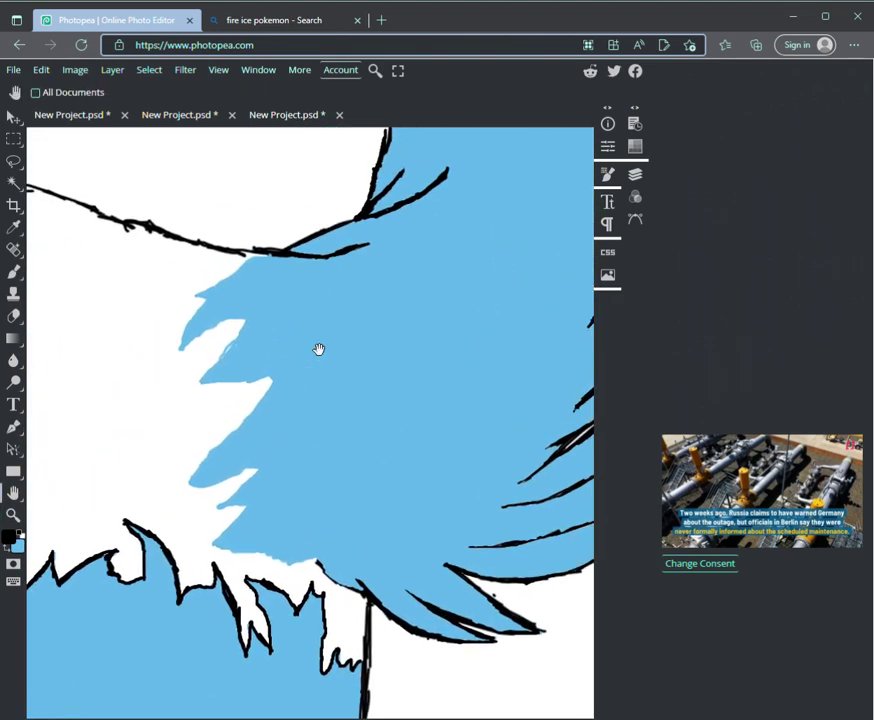
- Outline the jagged fur edge of the blue marking at the base of the tail in black
key("b")
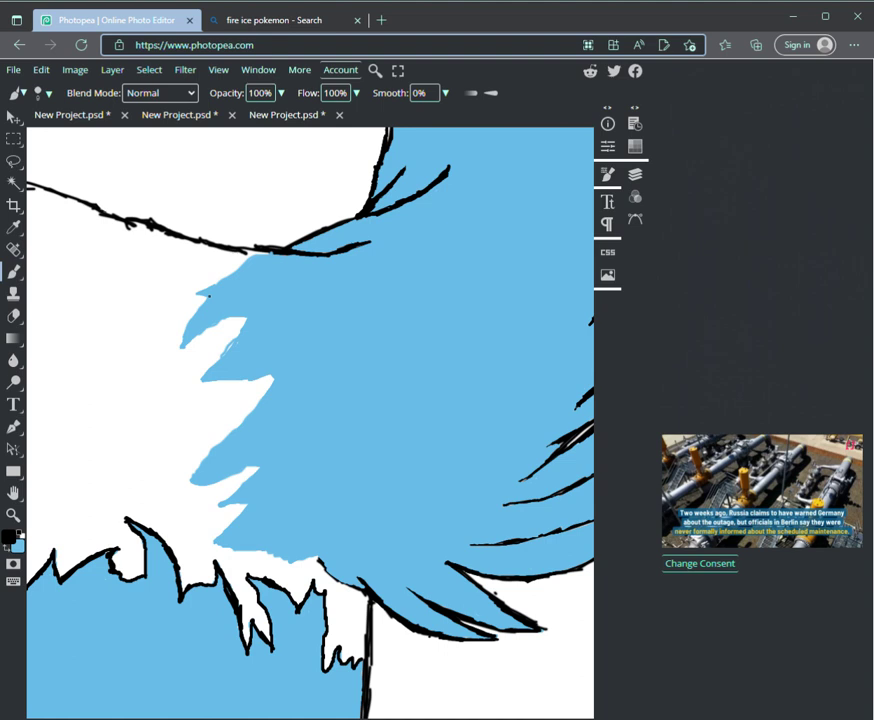
mouse_move(276, 250)
left_mouse_down()
mouse_move(252, 254)
mouse_move(195, 291)
left_mouse_up()
mouse_move(195, 291)
left_mouse_down()
mouse_move(182, 346)
mouse_move(245, 315)
mouse_move(237, 342)
mouse_move(207, 367)
mouse_move(222, 379)
mouse_move(270, 376)
left_mouse_up()
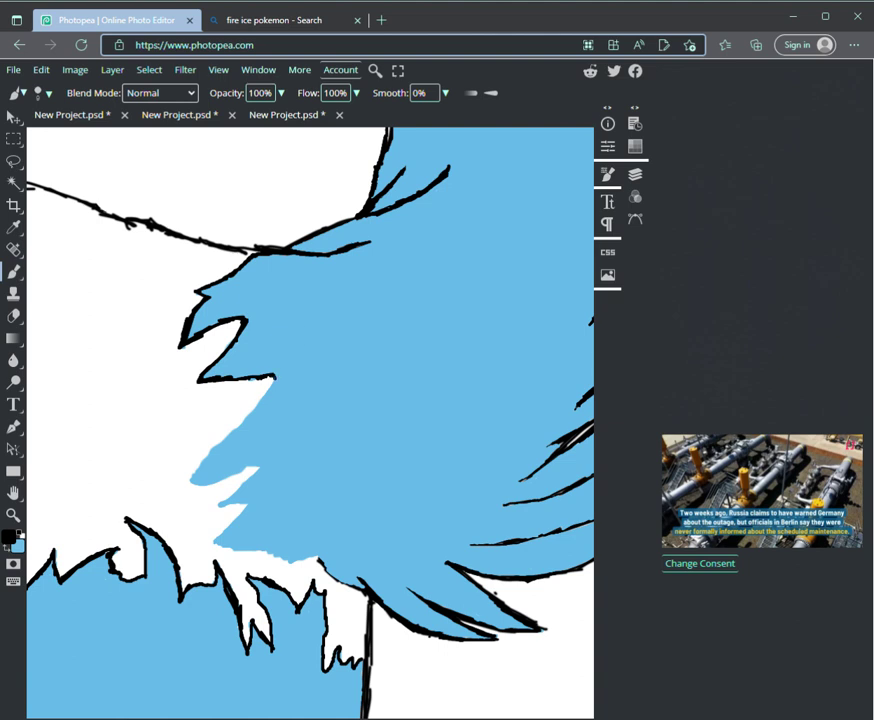
mouse_move(273, 377)
left_mouse_down()
mouse_move(195, 483)
mouse_move(258, 468)
mouse_move(218, 505)
mouse_move(246, 504)
left_mouse_up()
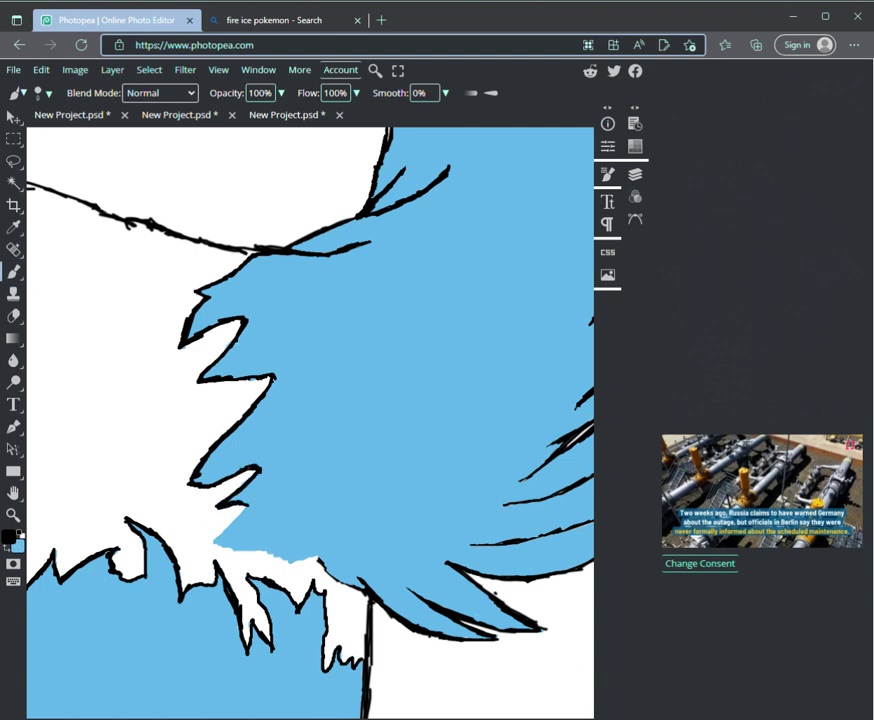
mouse_move(245, 506)
left_mouse_down()
mouse_move(191, 513)
mouse_move(250, 555)
mouse_move(292, 561)
left_mouse_up()
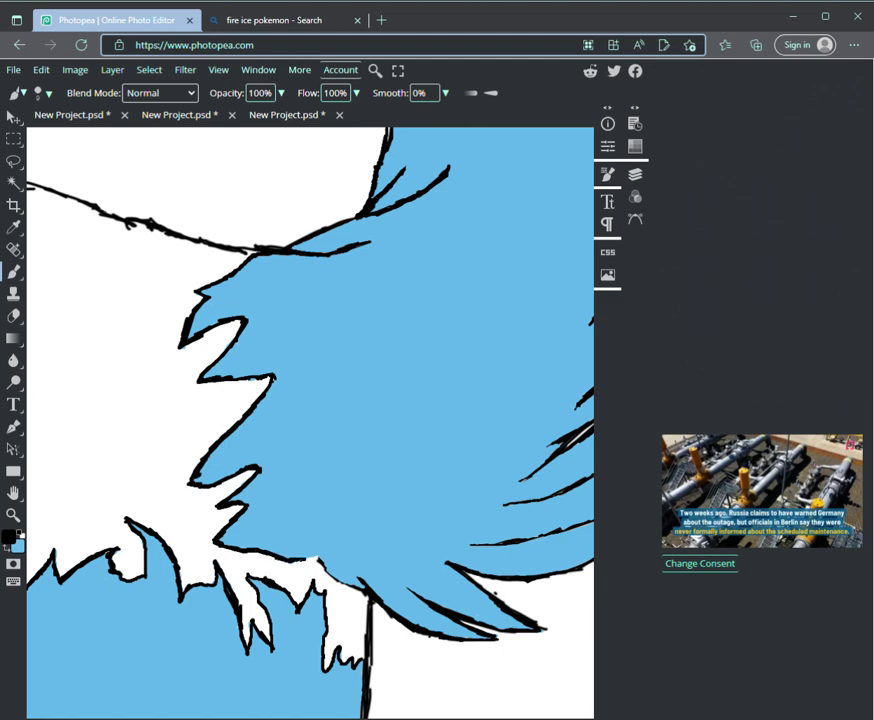
- Outline the jagged fur edge of the blue marking below the near ear in black, down to the cheek tuft
key("space")
left_click_drag(311, 342, 394, 469)
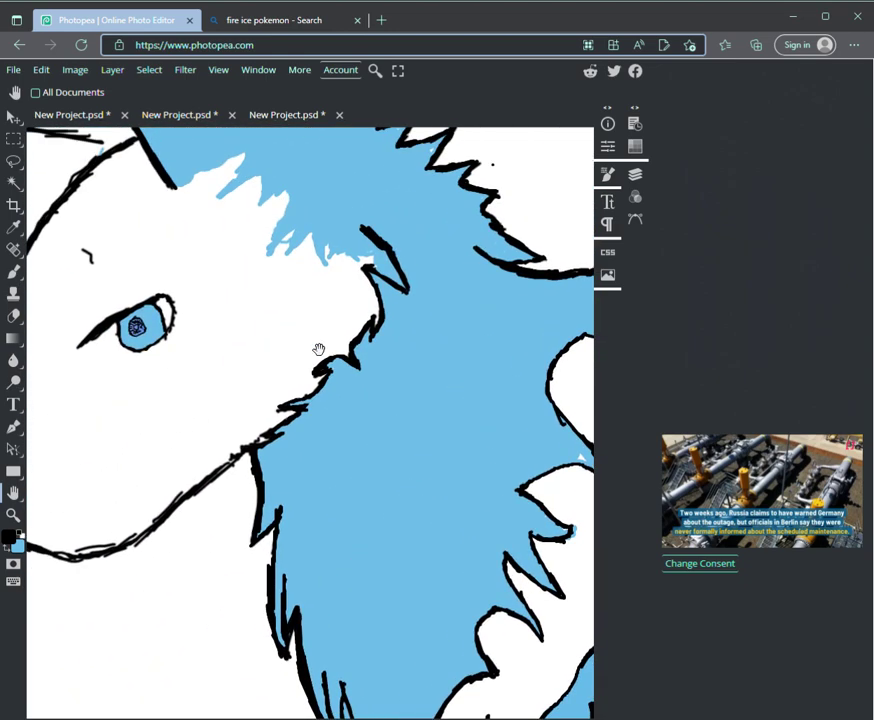
scroll(318, 349, "up", 3)
scroll(318, 349, "left", 2)
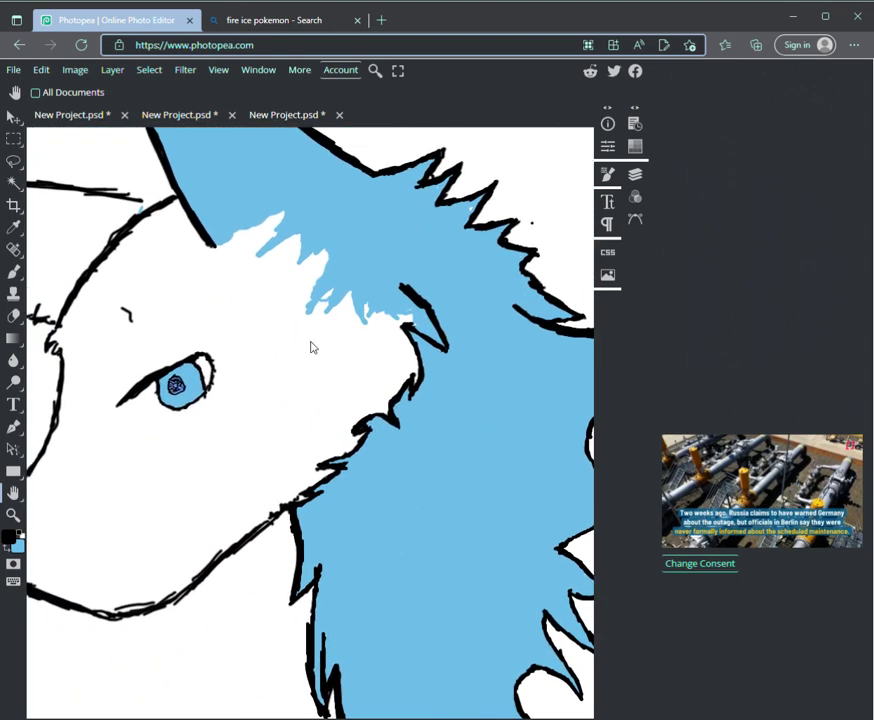
key("b")
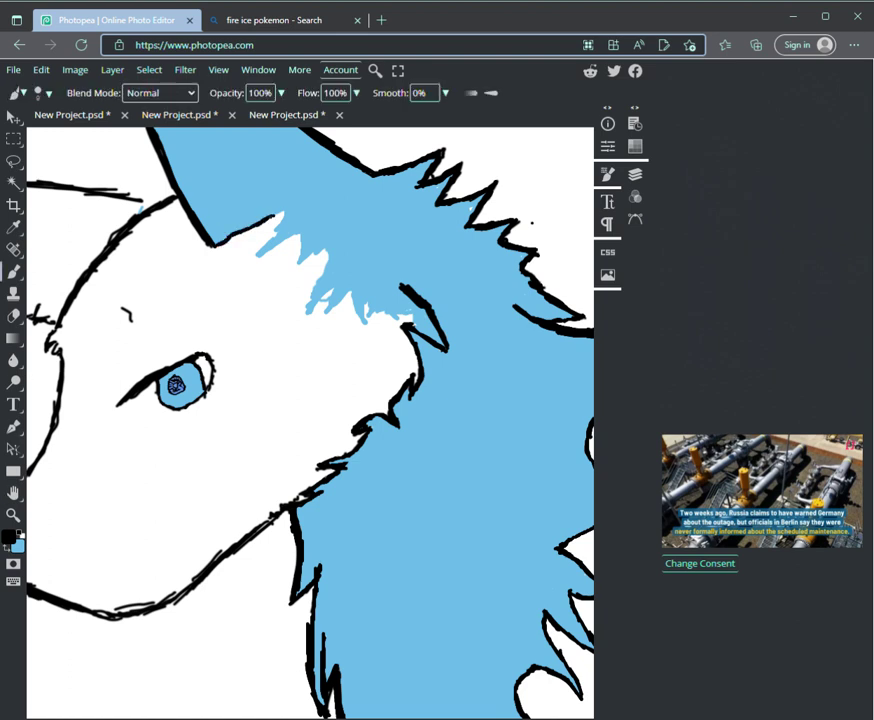
mouse_move(283, 214)
left_mouse_down()
mouse_move(262, 245)
mouse_move(303, 238)
mouse_move(295, 230)
mouse_move(297, 263)
left_mouse_up()
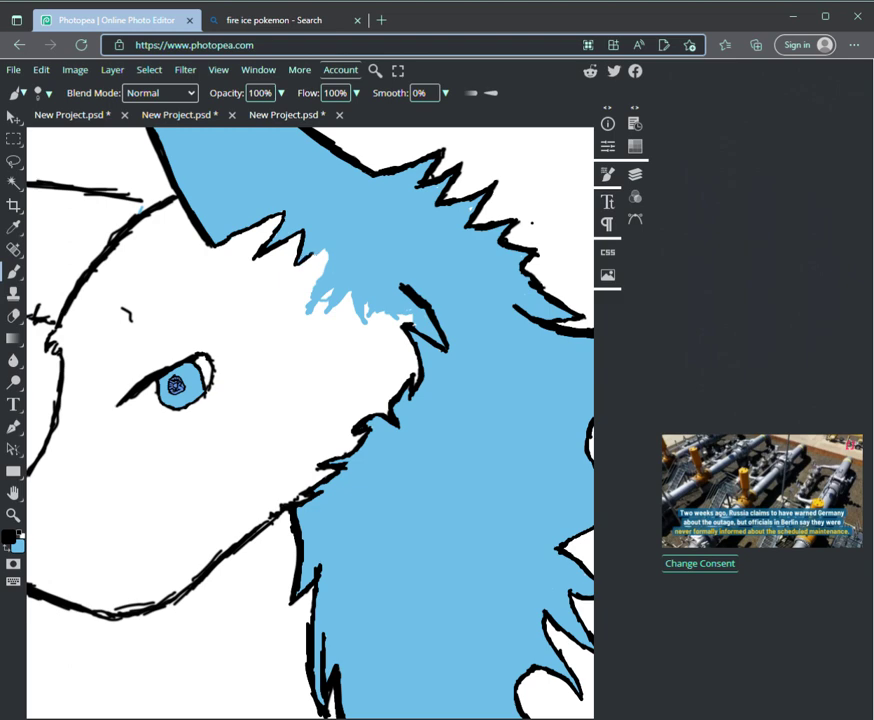
mouse_move(327, 261)
left_mouse_down()
mouse_move(307, 314)
mouse_move(333, 287)
mouse_move(322, 311)
mouse_move(346, 292)
mouse_move(364, 321)
mouse_move(366, 306)
mouse_move(409, 318)
left_mouse_up()
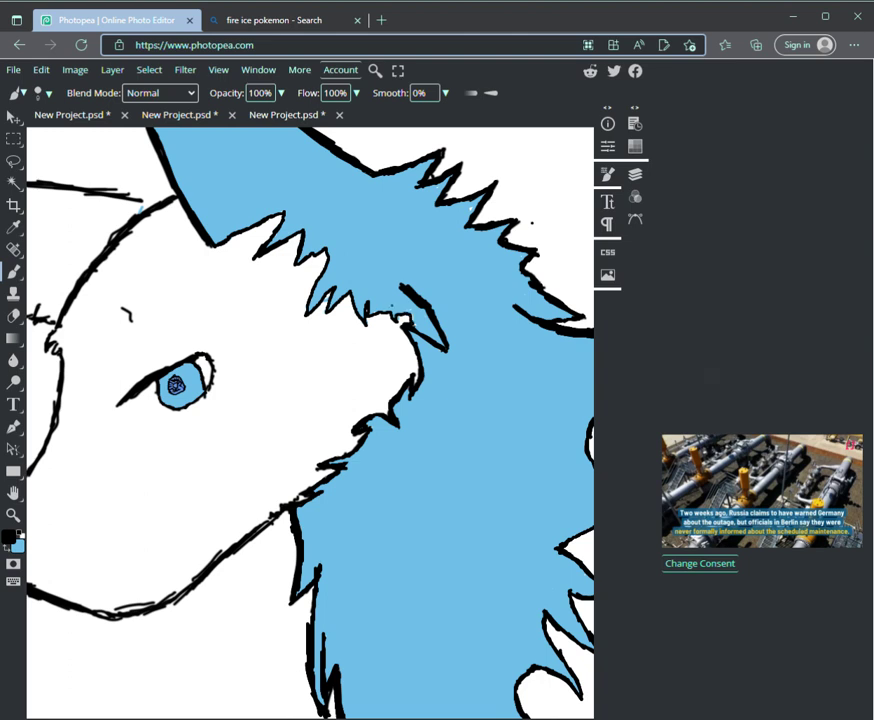
key("x")
key("x")
left_click_drag(374, 312, 383, 314)
- Check the outlined markings across the head, body, legs and tail, and view the whole drawing
key("z")
key("ctrl+minus")
key("ctrl+minus")
key("ctrl+minus")
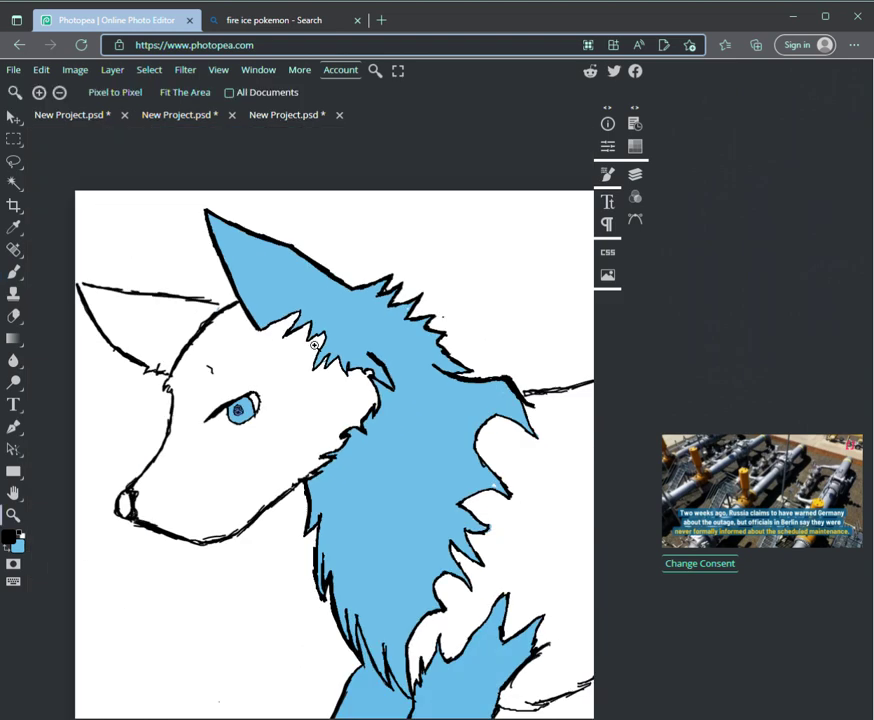
key("h")
mouse_move(314, 345)
left_mouse_down()
mouse_move(234, 226)
mouse_move(7, 198)
left_mouse_up()
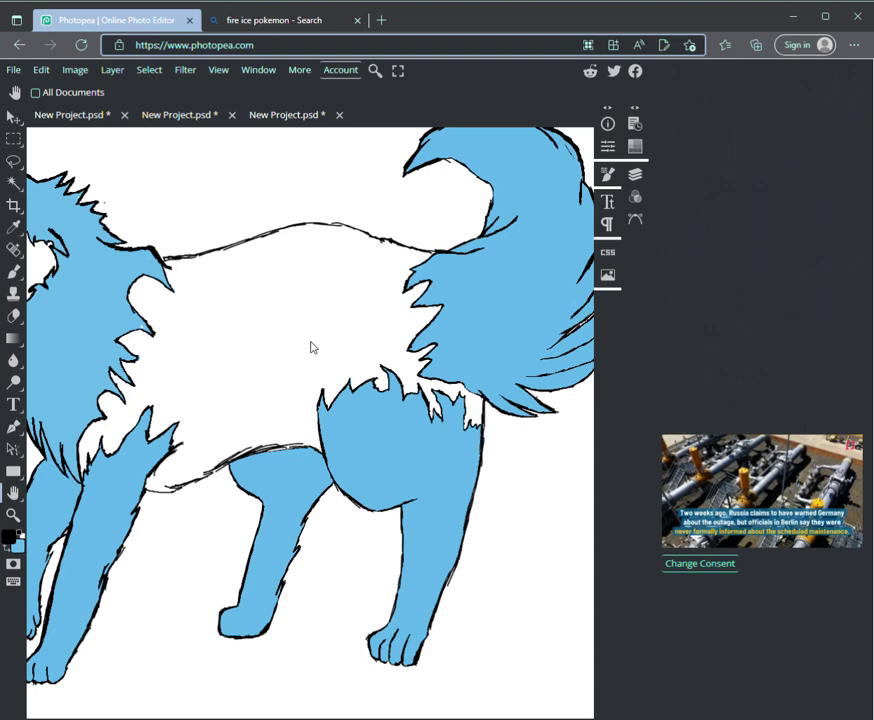
key("z")
left_click(314, 346, "alt")
left_click(314, 346)
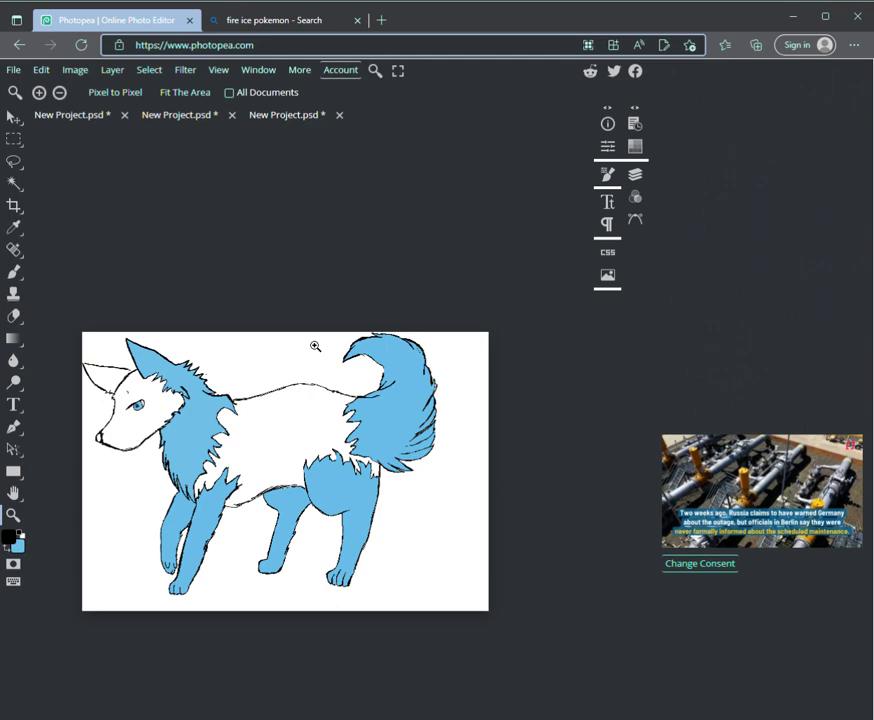
- Paint a light blue border just inside the far ear's outline along all its edges
left_click(314, 346)
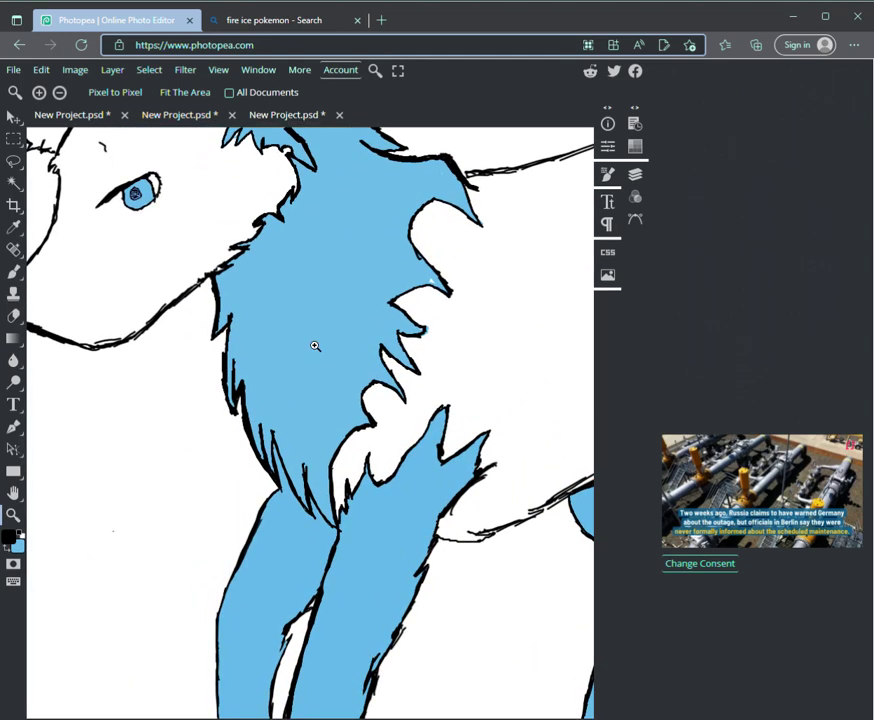
left_click(315, 346)
key("h")
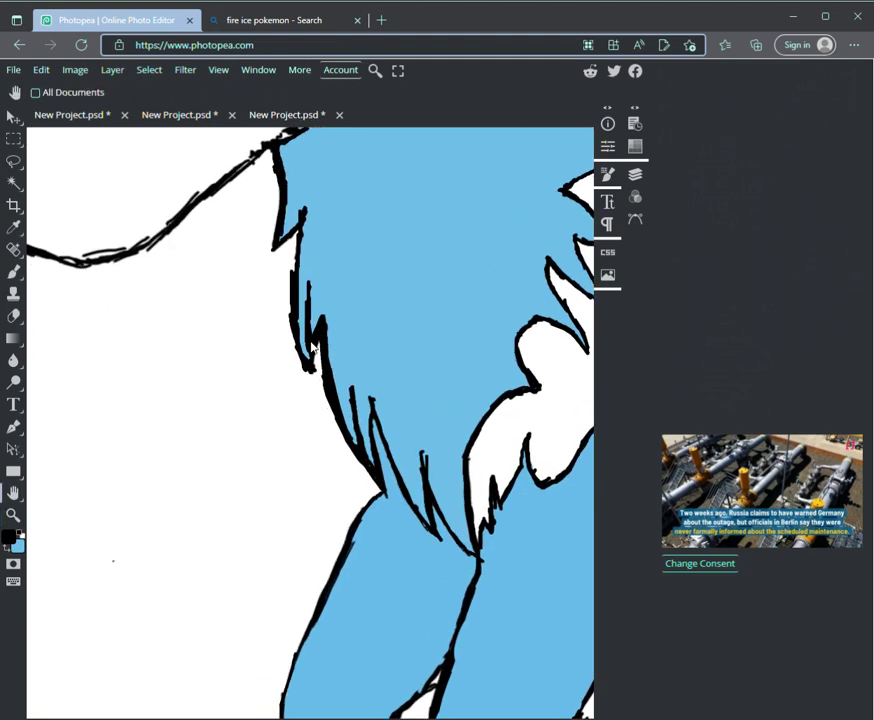
left_click_drag(190, 184, 319, 349)
scroll(318, 349, "up", 5)
scroll(318, 349, "left", 2)
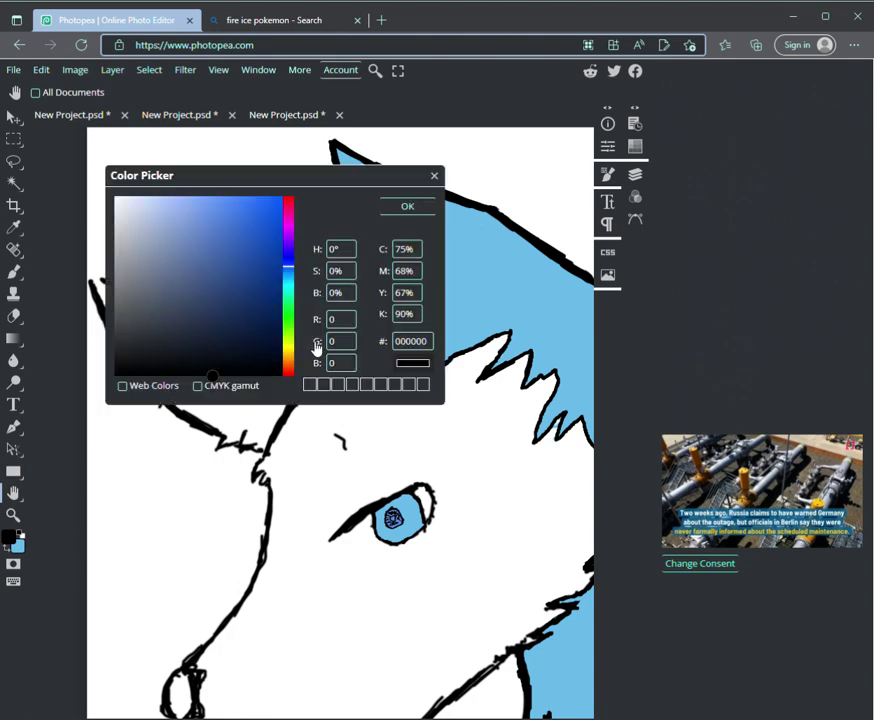
key("x")
key("Return")
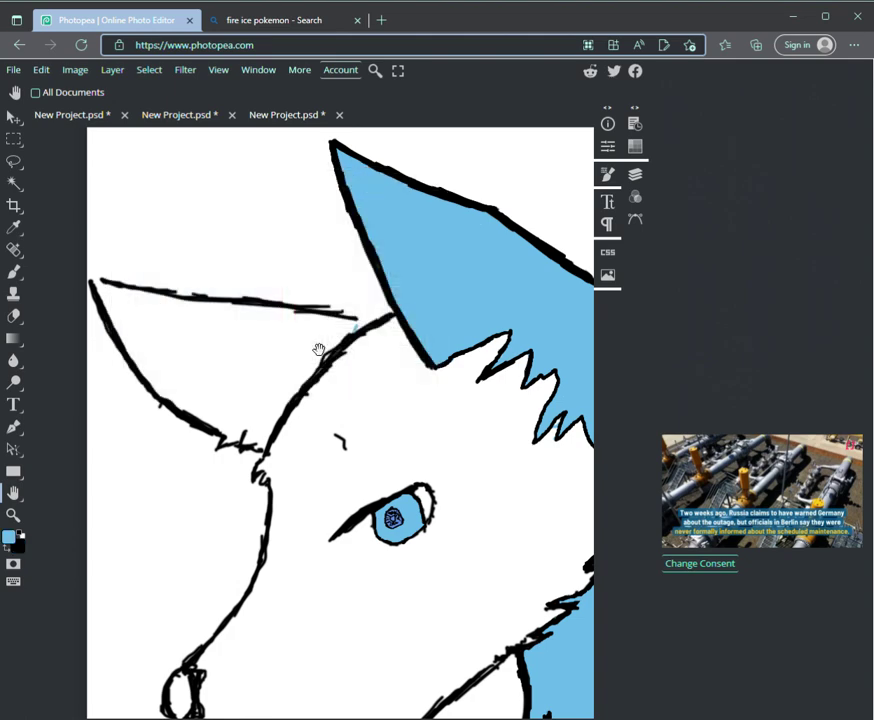
key("b")
left_click_drag(124, 338, 103, 295)
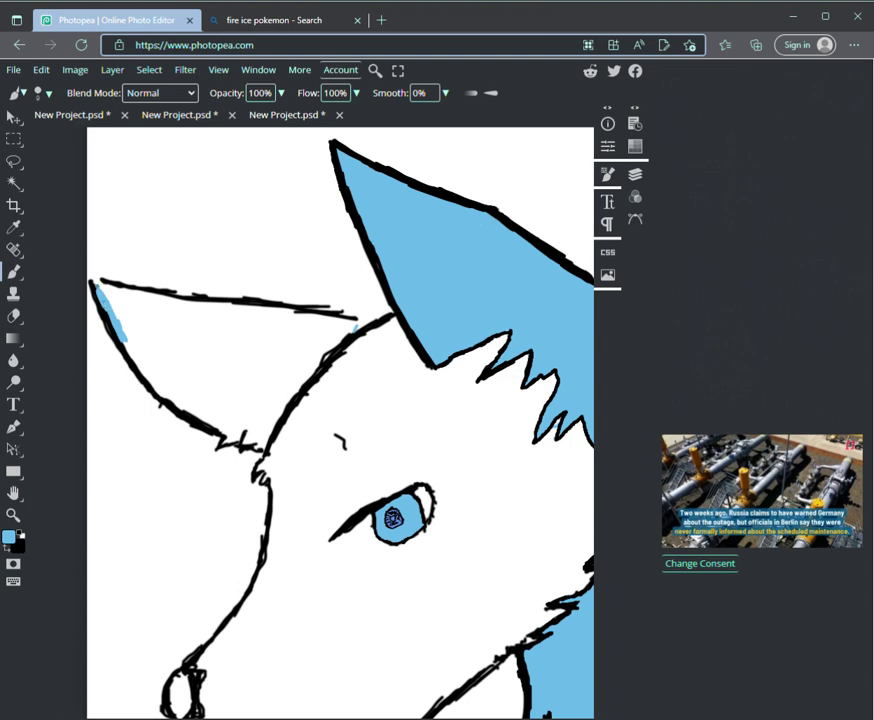
mouse_move(100, 288)
left_mouse_down()
mouse_move(354, 320)
mouse_move(356, 328)
left_mouse_up()
mouse_move(125, 340)
left_mouse_down()
mouse_move(183, 410)
mouse_move(240, 435)
mouse_move(228, 443)
mouse_move(241, 439)
mouse_move(236, 430)
mouse_move(250, 440)
left_mouse_up()
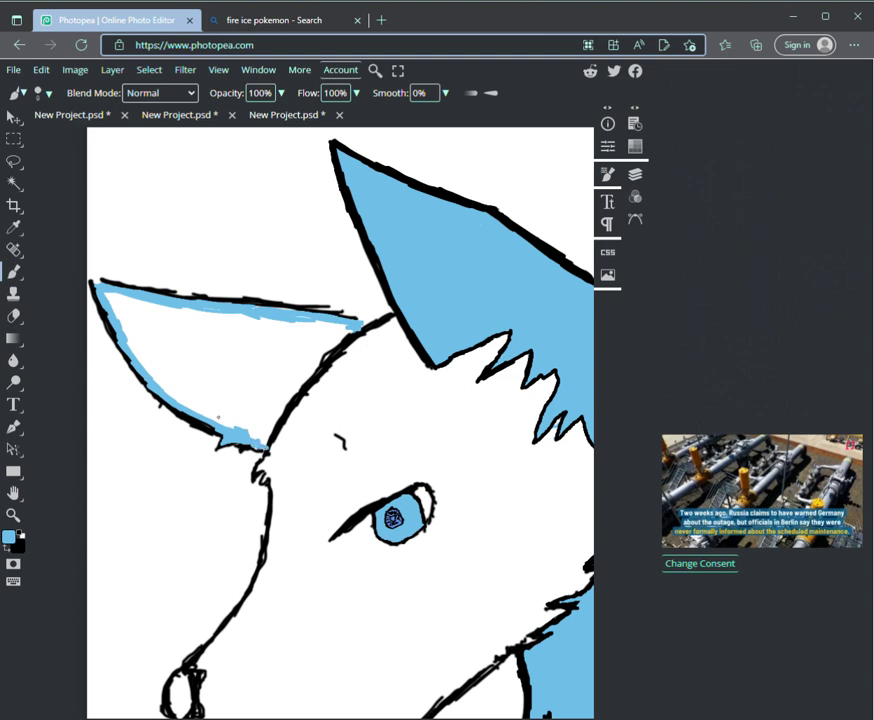
left_click_drag(263, 445, 304, 371)
mouse_move(270, 420)
left_mouse_down()
mouse_move(311, 360)
mouse_move(349, 329)
left_mouse_up()
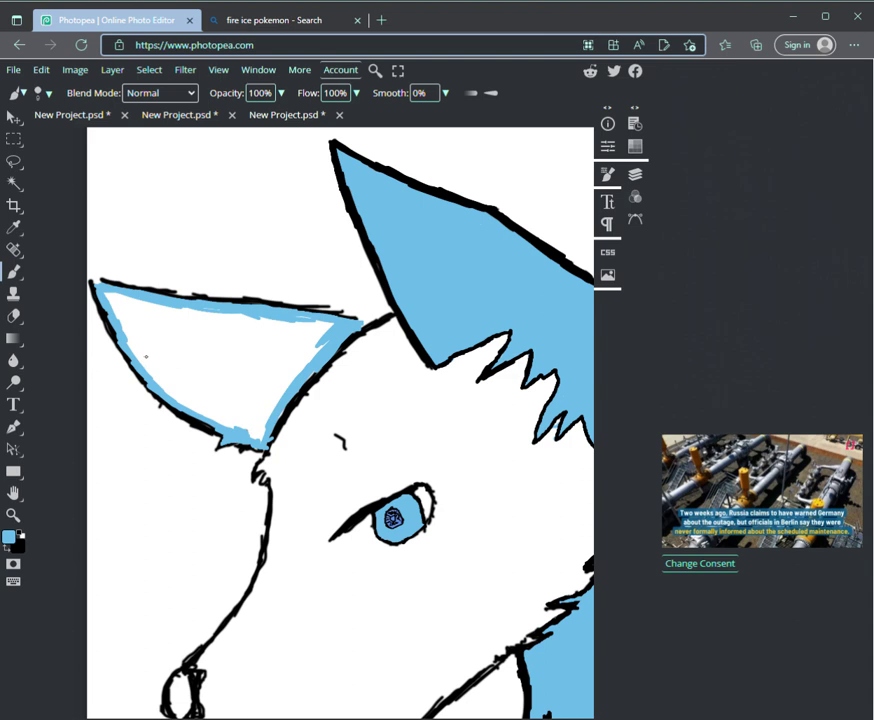
- Fill the remaining white interior of the far ear with light blue, enlarging the brush to 52 px
mouse_move(105, 295)
left_mouse_down()
mouse_move(109, 305)
mouse_move(120, 301)
mouse_move(125, 329)
mouse_move(126, 304)
mouse_move(133, 315)
mouse_move(138, 303)
left_mouse_up()
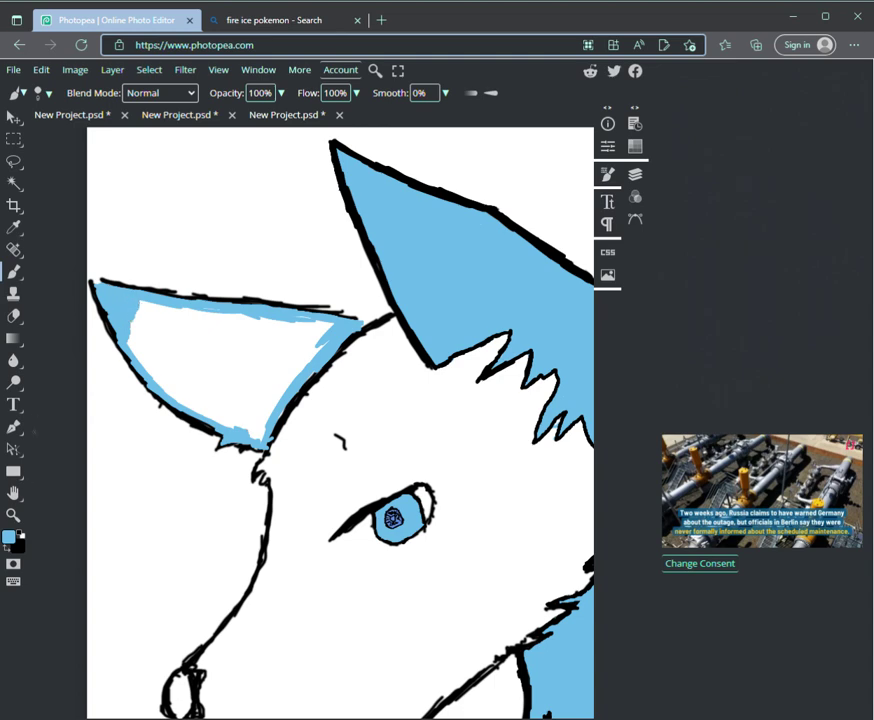
right_click(311, 347)
key("bracketright")
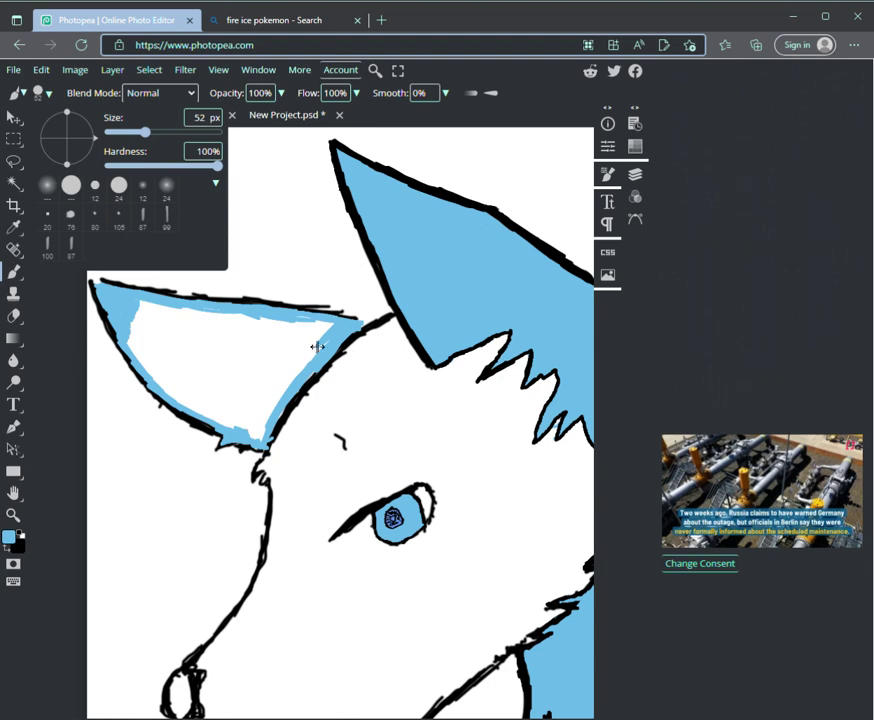
mouse_move(154, 329)
left_mouse_down()
mouse_move(125, 311)
mouse_move(143, 357)
mouse_move(149, 345)
mouse_move(162, 346)
mouse_move(146, 313)
mouse_move(171, 317)
mouse_move(182, 332)
mouse_move(164, 361)
left_mouse_up()
mouse_move(110, 296)
left_mouse_down()
mouse_move(130, 361)
mouse_move(244, 432)
mouse_move(325, 327)
mouse_move(298, 323)
mouse_move(301, 344)
mouse_move(302, 336)
mouse_move(287, 345)
mouse_move(249, 413)
mouse_move(249, 398)
mouse_move(231, 390)
mouse_move(244, 390)
mouse_move(189, 358)
mouse_move(206, 397)
mouse_move(215, 405)
mouse_move(231, 364)
mouse_move(195, 324)
mouse_move(191, 336)
mouse_move(227, 310)
mouse_move(234, 320)
mouse_move(279, 319)
mouse_move(251, 362)
mouse_move(255, 337)
mouse_move(217, 332)
left_mouse_up()
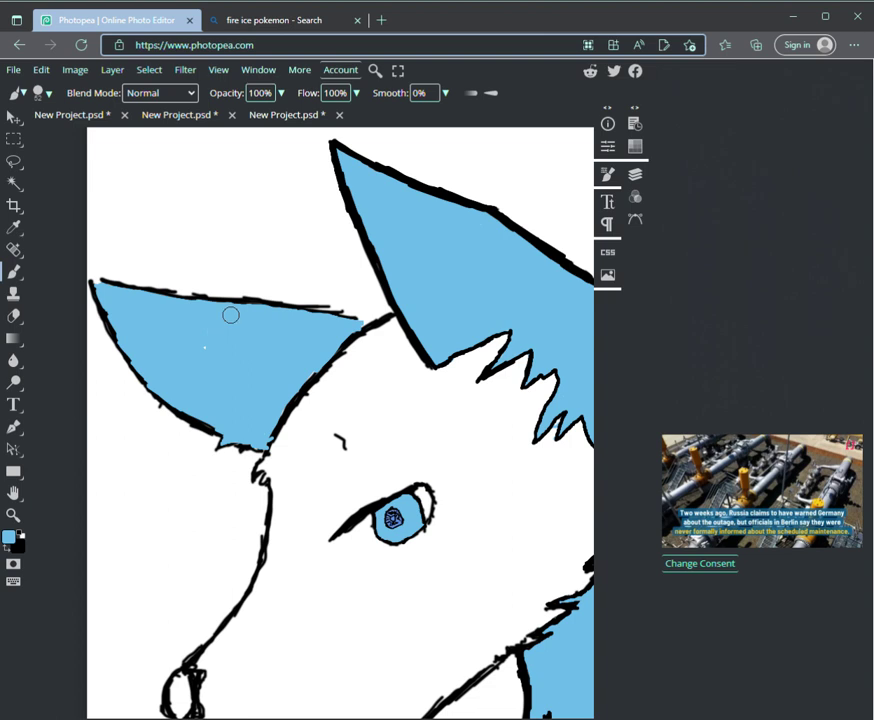
- Retrace the far ear's edges in black with an 8 px brush and cover the white speck inside in light blue
right_click(311, 347)
left_click_drag(145, 132, 122, 132)
key("bracketright")
key("bracketright")
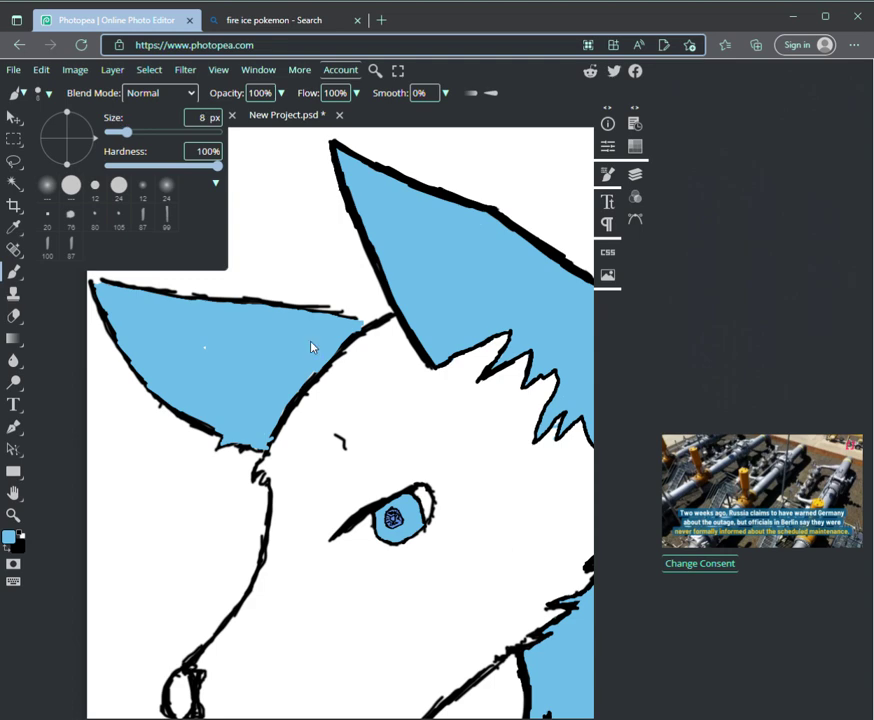
key("Escape")
key("x")
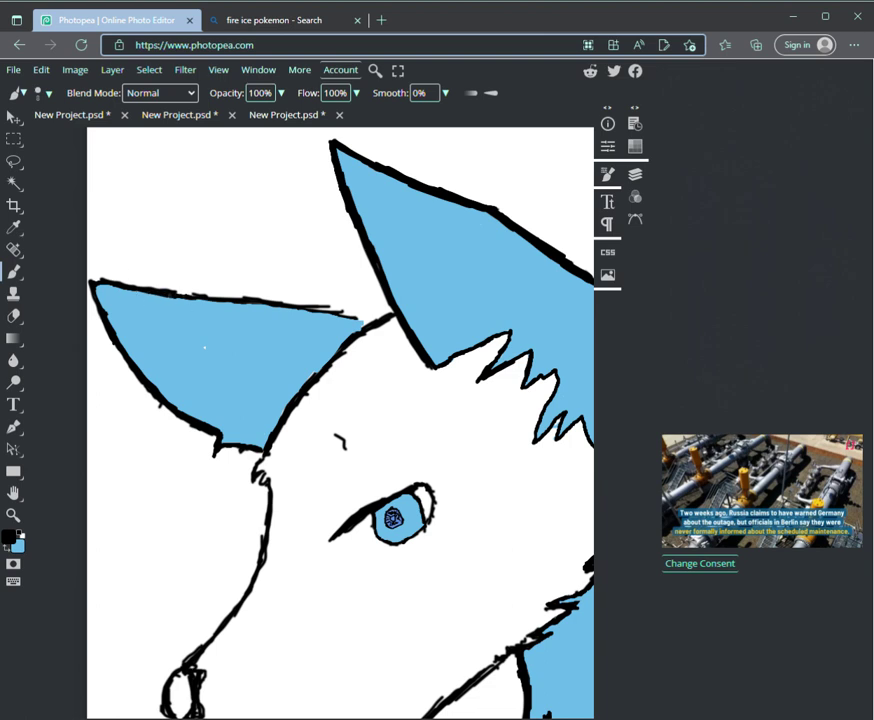
left_click_drag(285, 308, 370, 322)
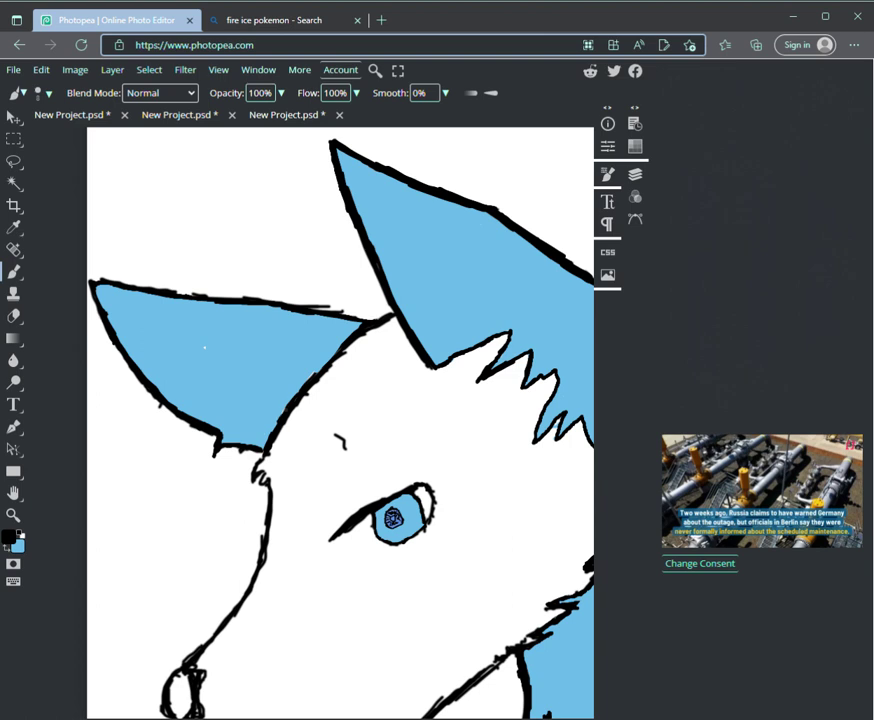
left_click_drag(308, 376, 331, 353)
key("x")
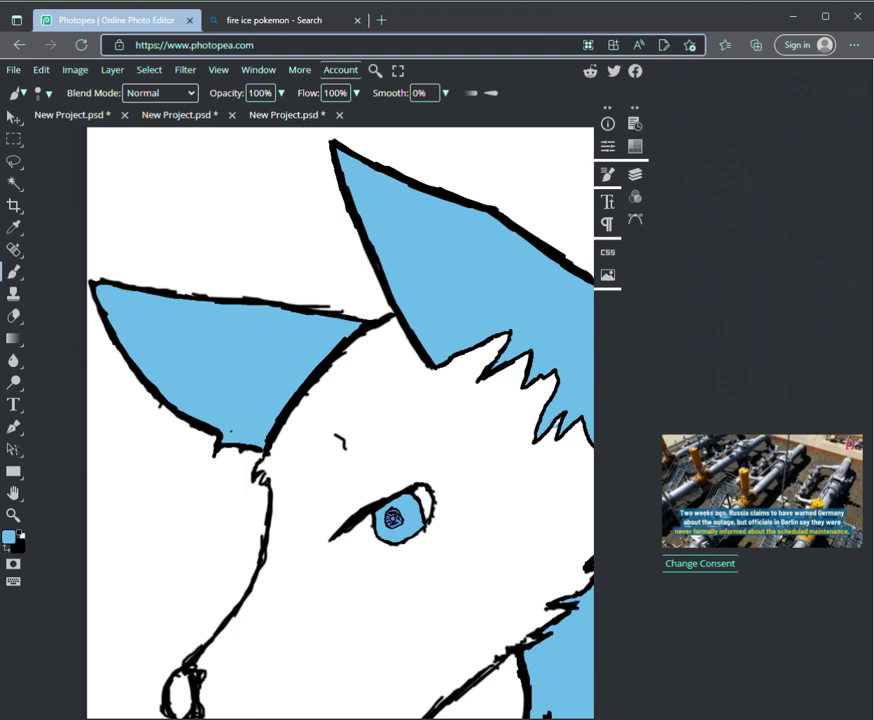
key("x")
- Check the whole coloured drawing, and examine the near front leg and chest fur up close
key("z")
scroll(314, 347, "down", 5)
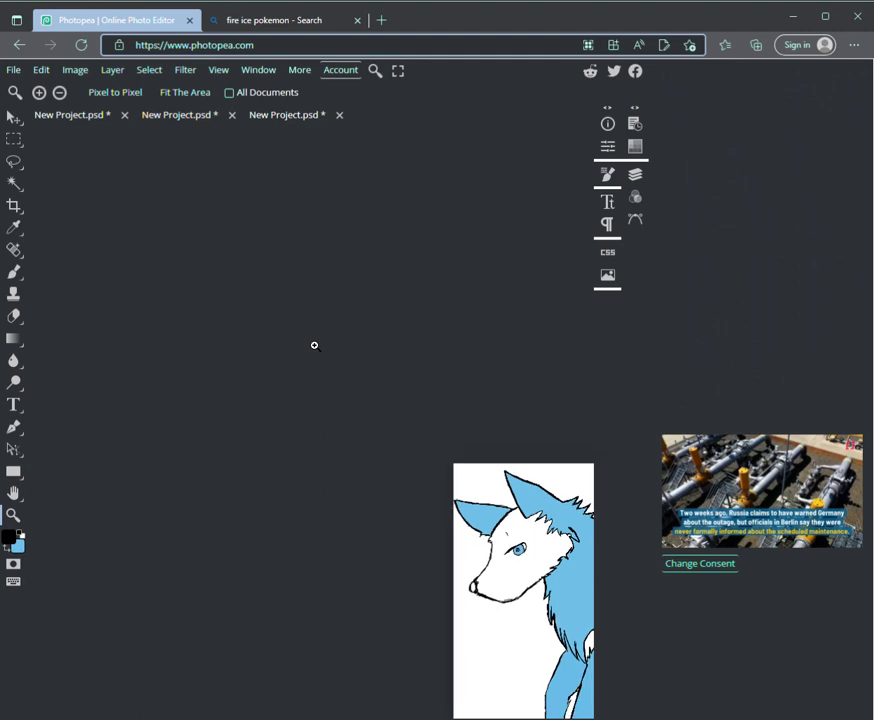
key("h")
scroll(318, 349, "right", 4)
scroll(318, 349, "down", 2)
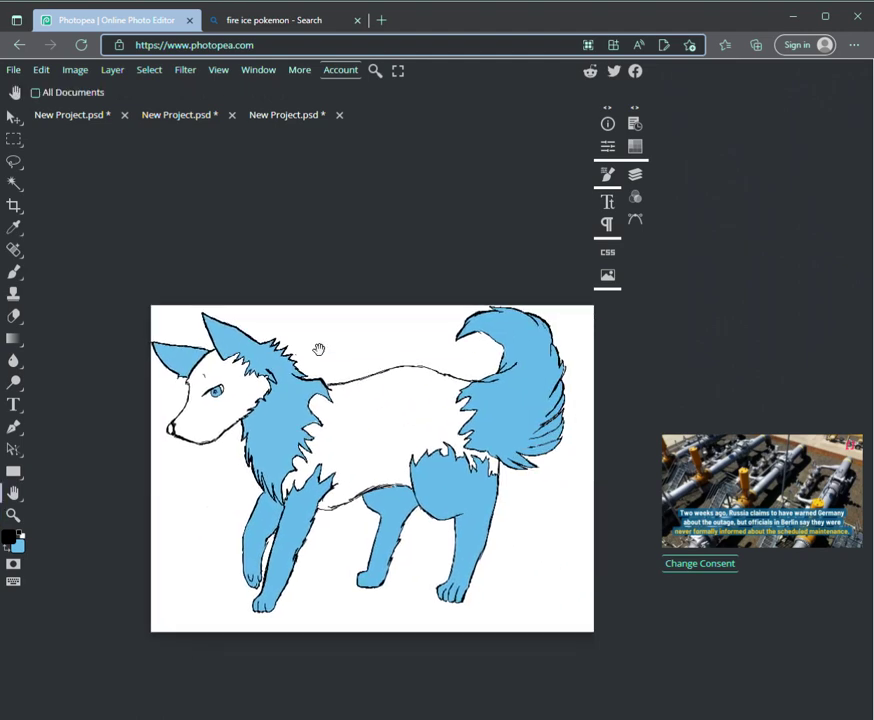
key("z")
scroll(314, 346, "up", 6)
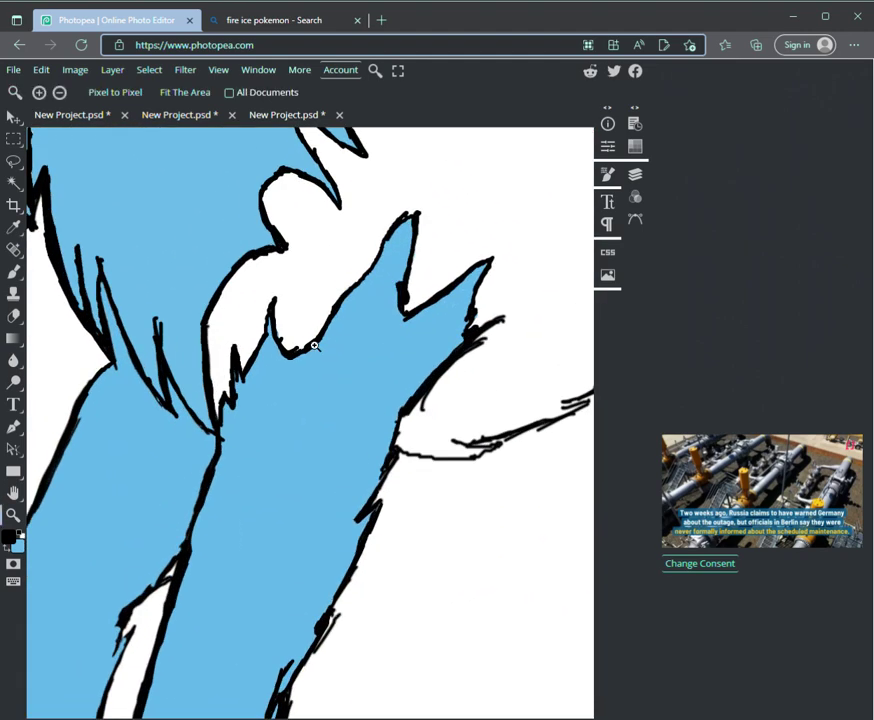
scroll(111, 452, "up", 6)
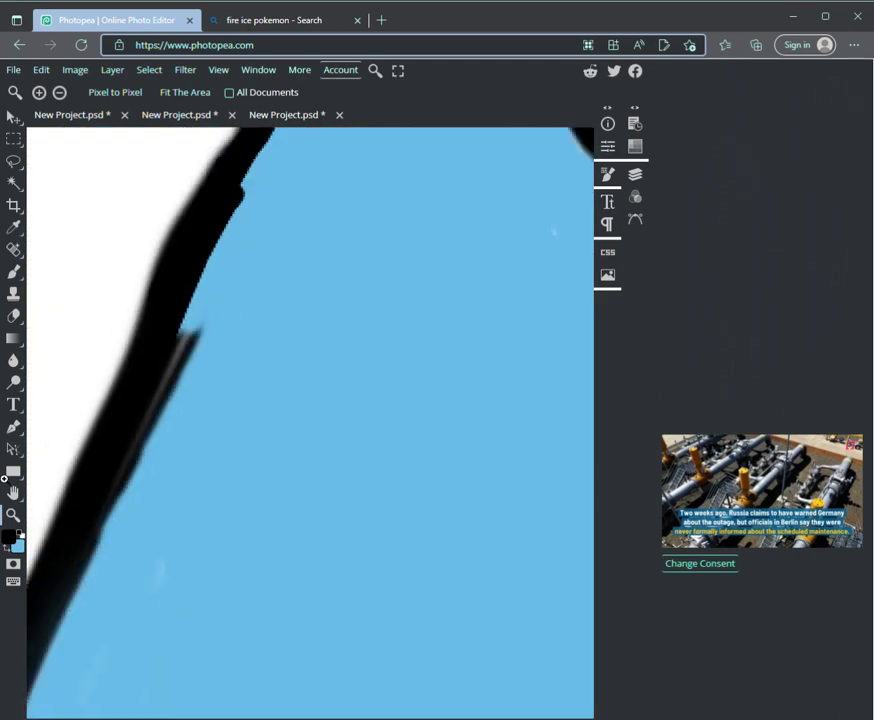
- Colour the inside of the animal's nose light blue with the brush
scroll(111, 452, "down", 2)
key("h")
scroll(310, 423, "up", 4)
scroll(310, 423, "left", 3)
scroll(310, 423, "left", 8)
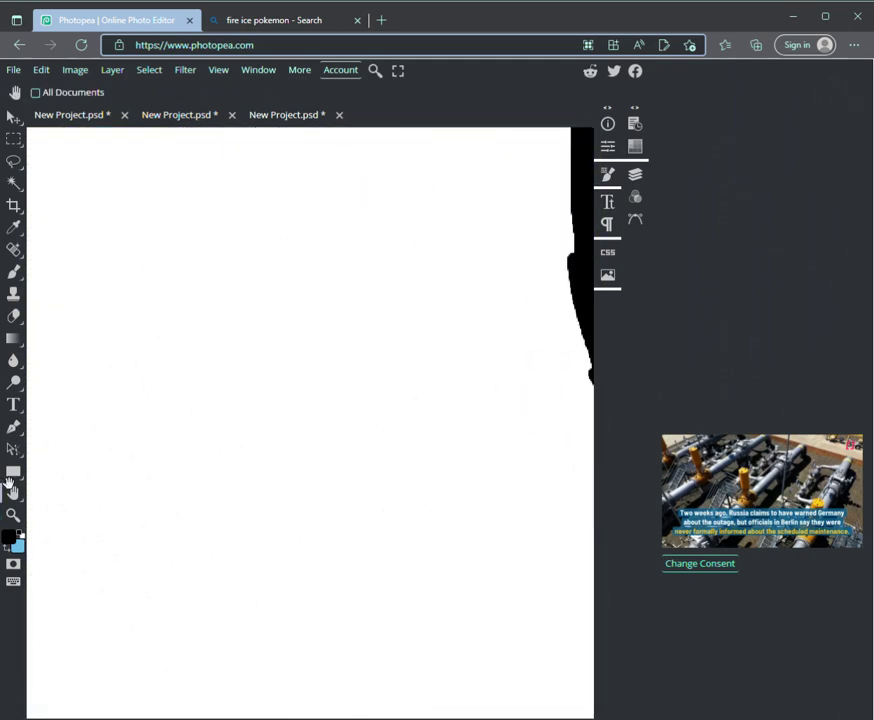
scroll(310, 423, "up", 5)
scroll(9, 486, "left", 3)
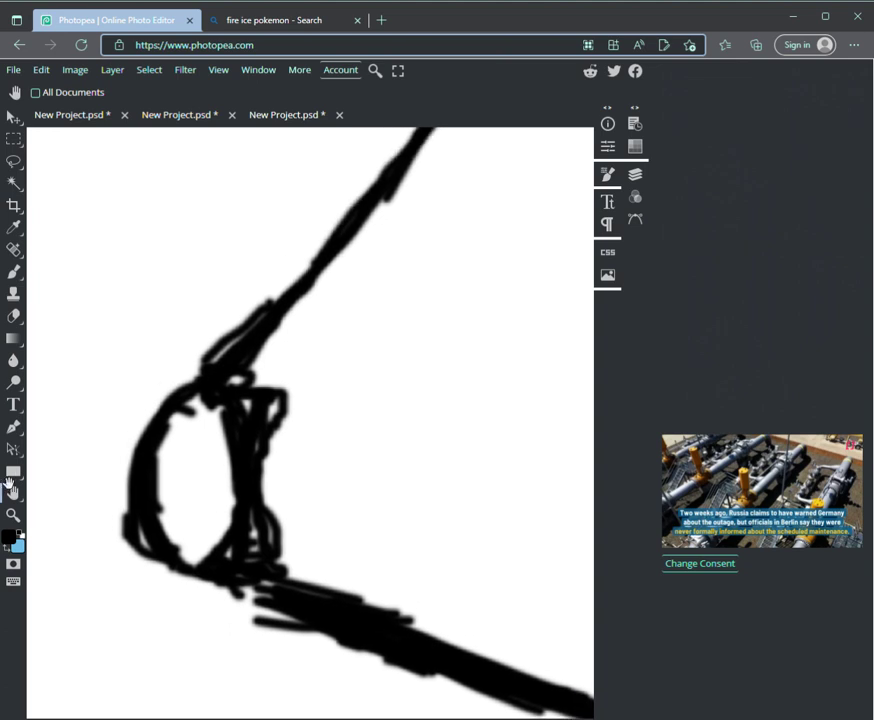
key("p")
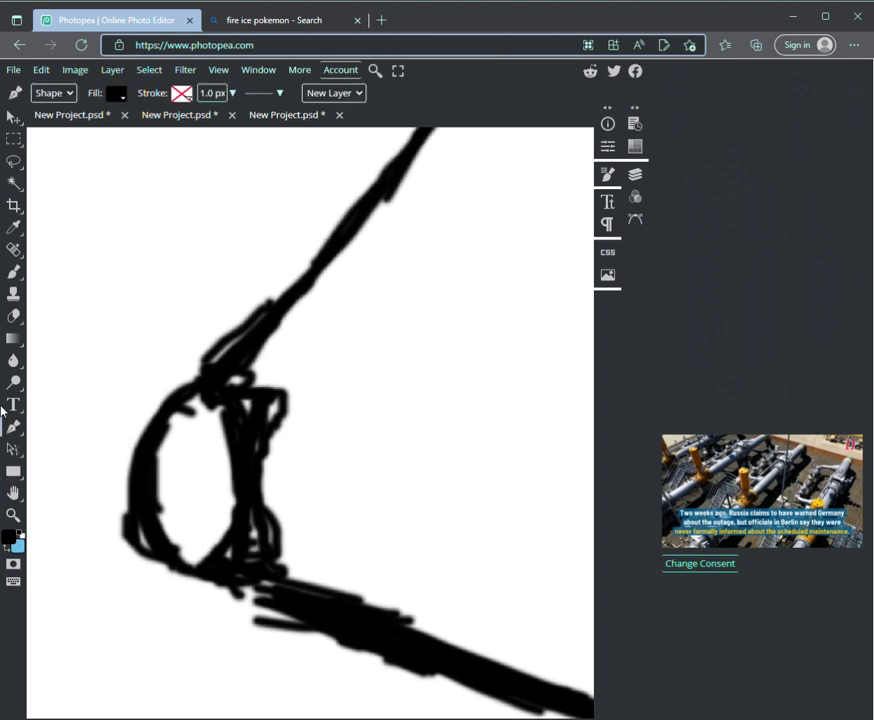
key("b")
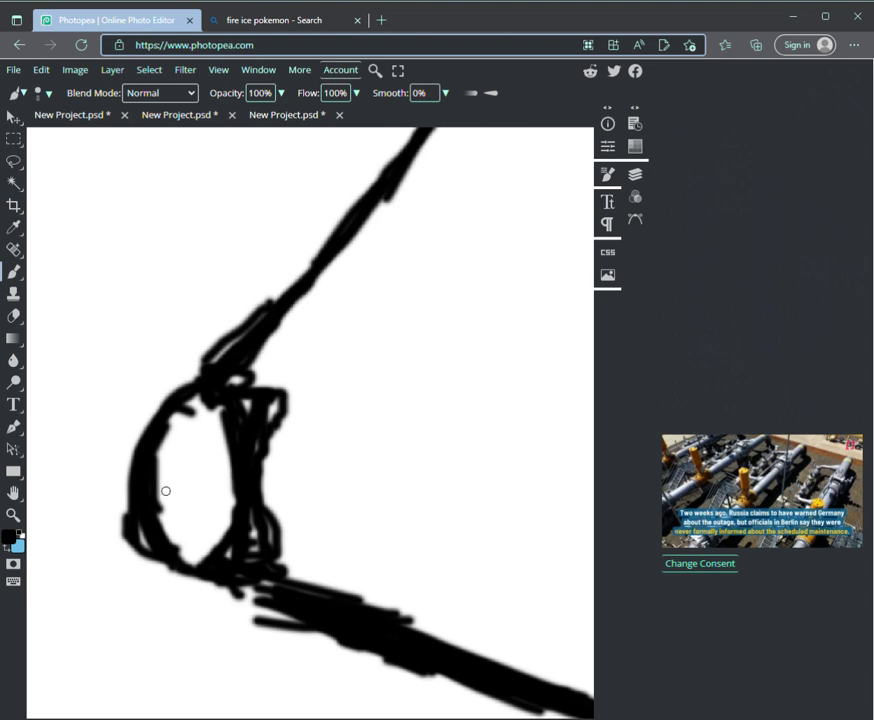
left_click(21, 532)
mouse_move(166, 499)
left_mouse_down()
mouse_move(175, 541)
mouse_move(158, 481)
mouse_move(170, 430)
mouse_move(197, 399)
mouse_move(215, 394)
mouse_move(206, 405)
mouse_move(197, 400)
mouse_move(220, 406)
mouse_move(231, 504)
mouse_move(219, 536)
mouse_move(192, 558)
mouse_move(186, 547)
mouse_move(190, 562)
mouse_move(214, 539)
mouse_move(197, 546)
mouse_move(179, 532)
mouse_move(174, 503)
mouse_move(175, 439)
mouse_move(170, 451)
mouse_move(194, 409)
mouse_move(203, 431)
mouse_move(213, 419)
mouse_move(210, 526)
mouse_move(193, 440)
mouse_move(184, 435)
mouse_move(187, 499)
mouse_move(205, 467)
mouse_move(208, 537)
mouse_move(197, 503)
left_mouse_up()
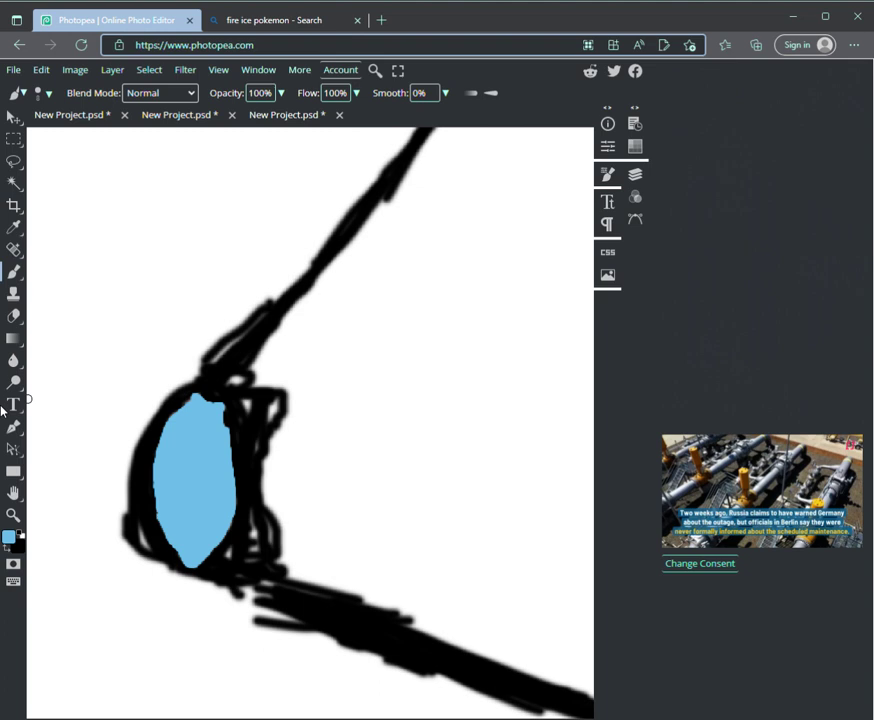
- Switch to the Eraser and set its size to 8 px
key("e")
right_click(2, 410)
type("2")
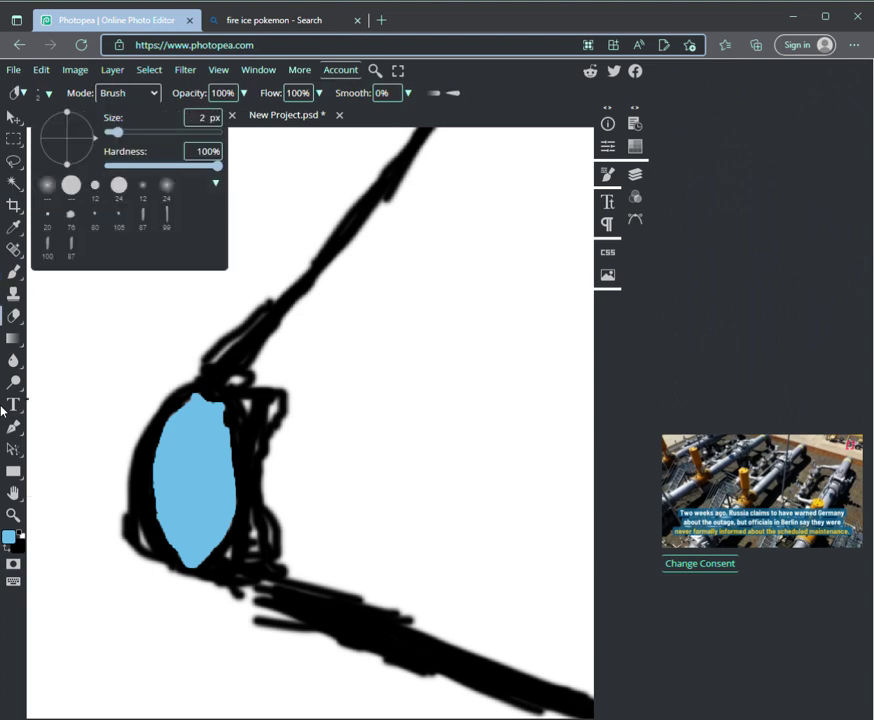
key("bracketright")
key("bracketright")
key("bracketright")
key("bracketright")
key("bracketright")
key("bracketright")
key("bracketright")
key("bracketright")
key("bracketleft")
key("bracketleft")
key("bracketleft")
key("bracketleft")
key("bracketleft")
key("Return")
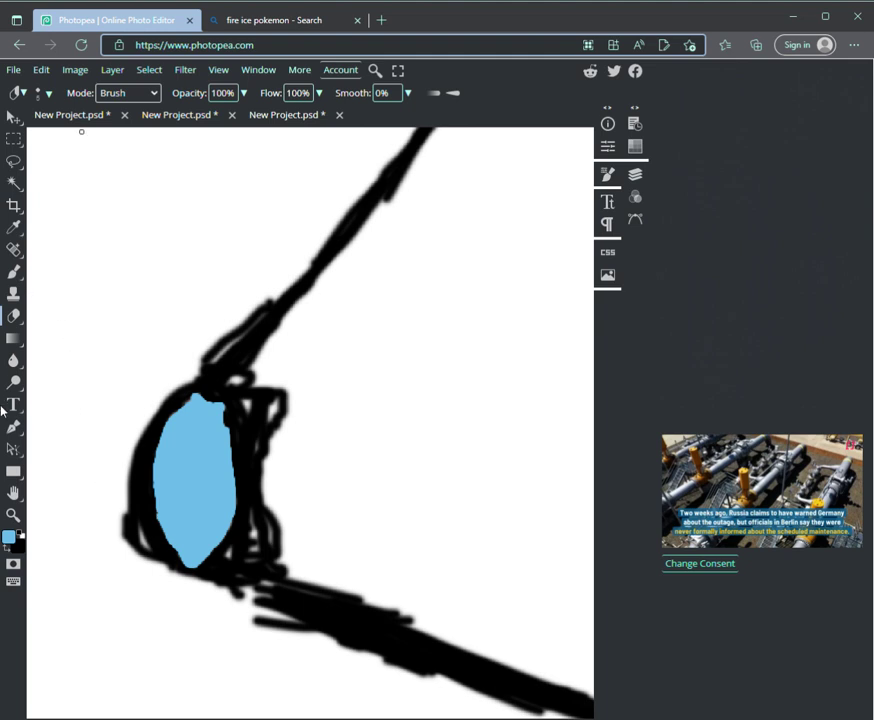
left_click(48, 93)
key("bracketright")
key("bracketright")
key("bracketright")
key("bracketright")
key("bracketright")
key("bracketleft")
key("bracketleft")
key("bracketleft")
key("bracketleft")
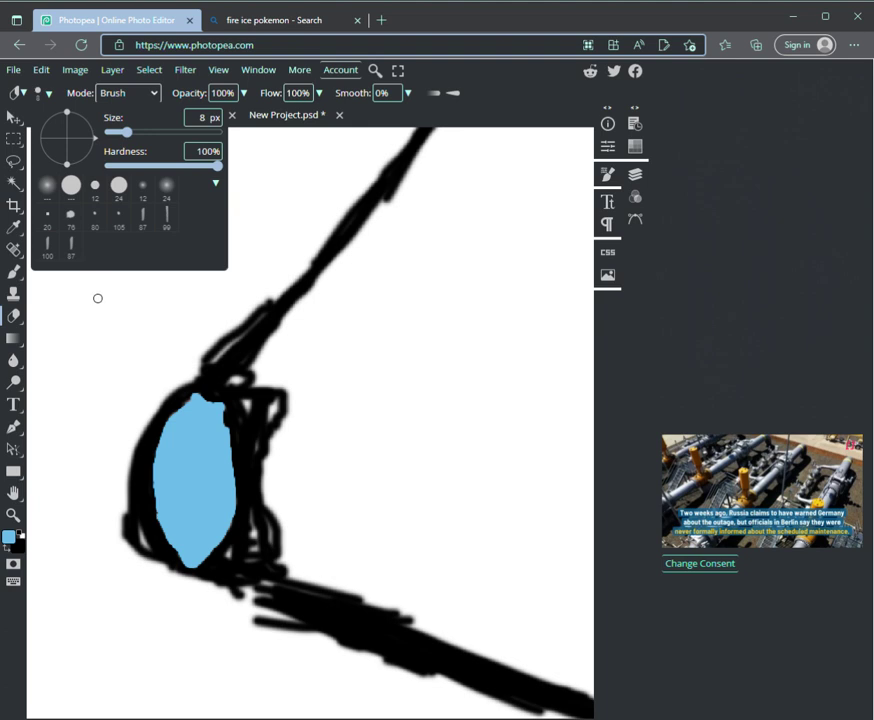
left_click(91, 497)
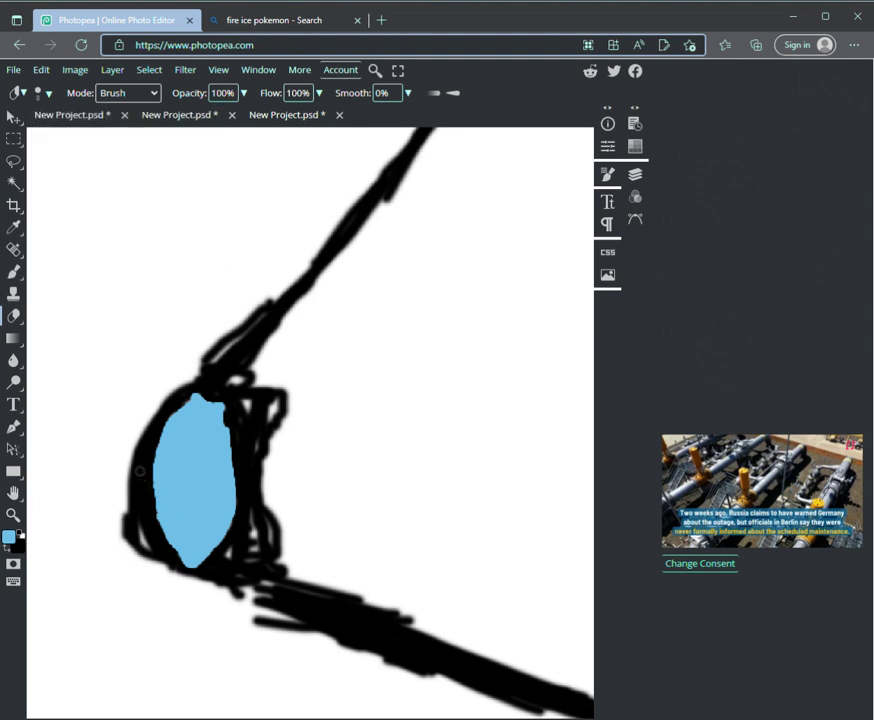
- Erase the stray black strokes around the nose outline and along both edges of the lower muzzle line, redoing the muzzle's upper edge
key("F7")
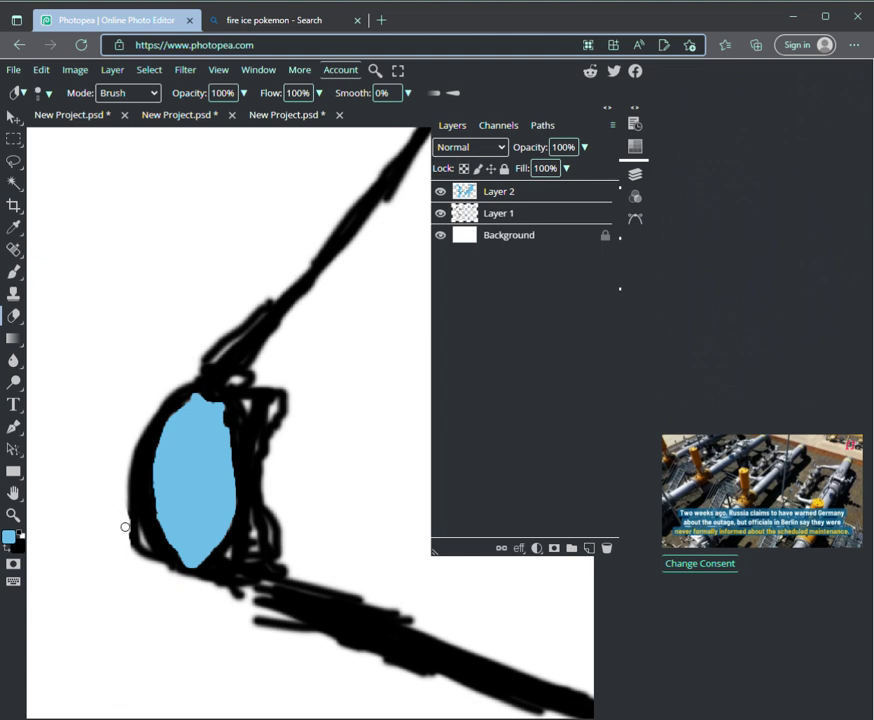
mouse_move(129, 528)
left_mouse_down()
mouse_move(152, 562)
mouse_move(117, 499)
mouse_move(160, 575)
mouse_move(120, 473)
mouse_move(148, 541)
left_mouse_up()
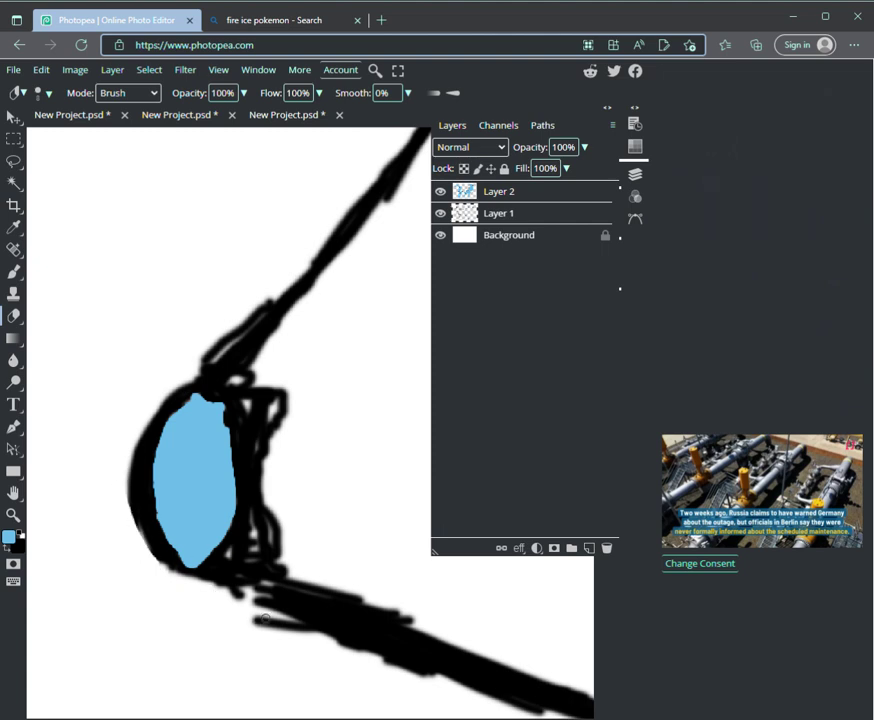
mouse_move(398, 671)
left_mouse_down()
mouse_move(360, 678)
mouse_move(387, 682)
mouse_move(367, 664)
mouse_move(374, 658)
mouse_move(429, 678)
mouse_move(321, 640)
mouse_move(399, 671)
mouse_move(319, 648)
mouse_move(236, 599)
mouse_move(266, 614)
left_mouse_up()
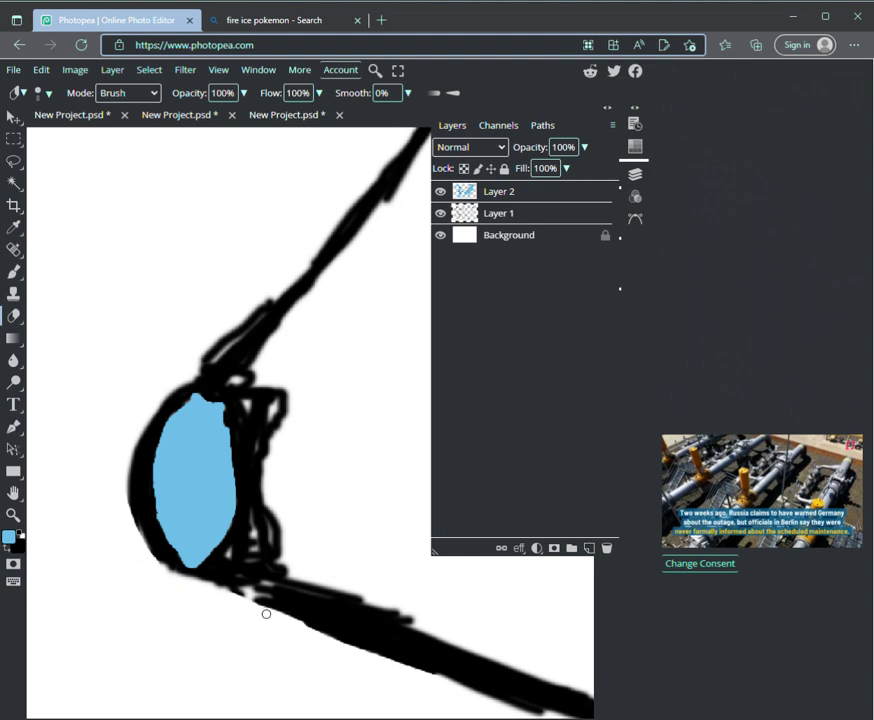
mouse_move(283, 386)
left_mouse_down()
mouse_move(272, 459)
mouse_move(257, 377)
mouse_move(260, 391)
mouse_move(254, 373)
mouse_move(235, 381)
mouse_move(247, 386)
mouse_move(270, 453)
mouse_move(236, 384)
mouse_move(262, 440)
mouse_move(252, 423)
mouse_move(261, 424)
mouse_move(271, 486)
mouse_move(285, 463)
mouse_move(265, 463)
mouse_move(262, 534)
mouse_move(263, 508)
mouse_move(229, 555)
mouse_move(425, 622)
left_mouse_up()
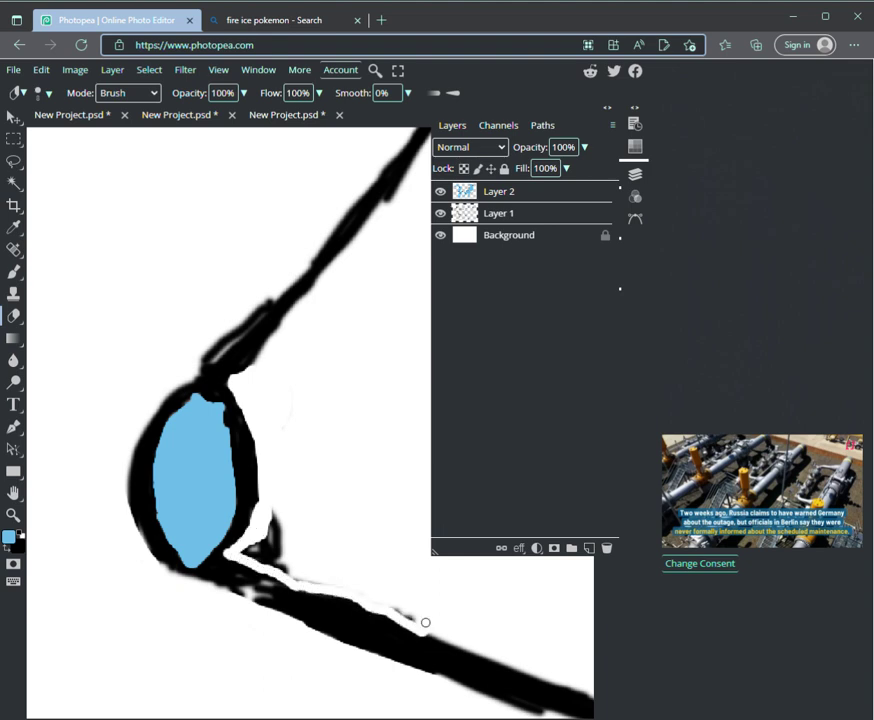
key("ctrl+z")
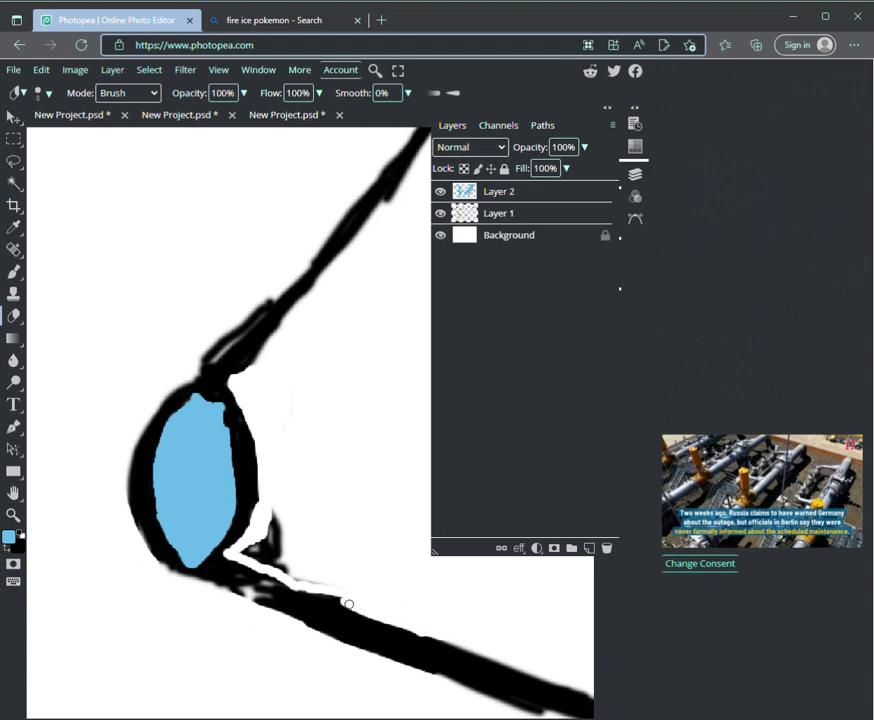
mouse_move(331, 595)
left_mouse_down()
mouse_move(241, 549)
mouse_move(294, 567)
mouse_move(265, 534)
mouse_move(280, 533)
mouse_move(273, 511)
mouse_move(254, 547)
mouse_move(259, 503)
left_mouse_up()
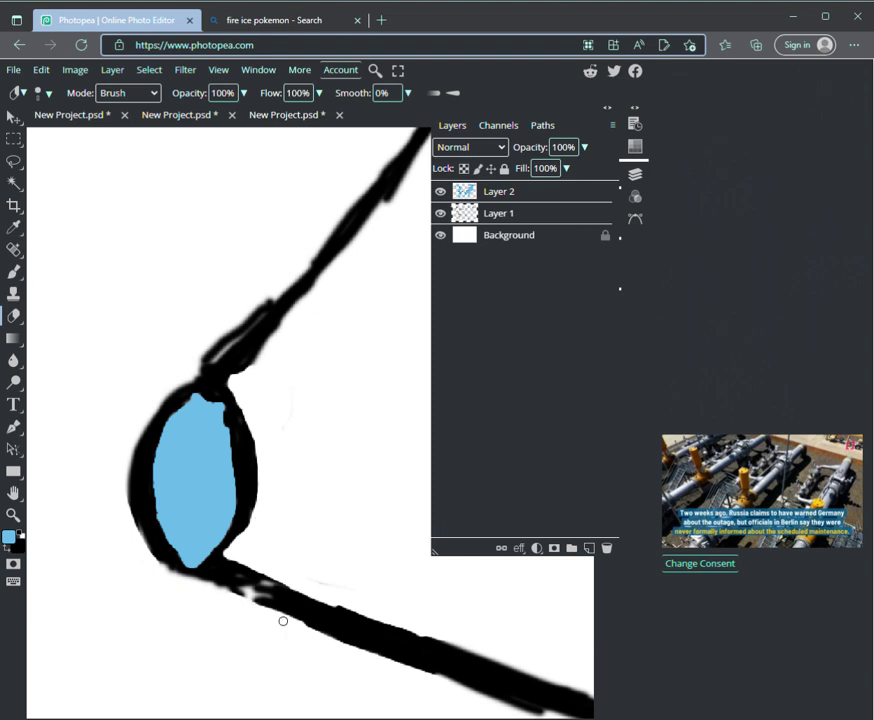
- Paint black over the gaps in the lower muzzle line behind the nose and thicken the snout line above the nose
left_click(7, 547)
key("i")
key("b")
mouse_move(241, 598)
left_mouse_down()
mouse_move(283, 606)
mouse_move(246, 579)
mouse_move(277, 612)
mouse_move(308, 626)
mouse_move(206, 585)
mouse_move(318, 628)
mouse_move(246, 604)
left_mouse_up()
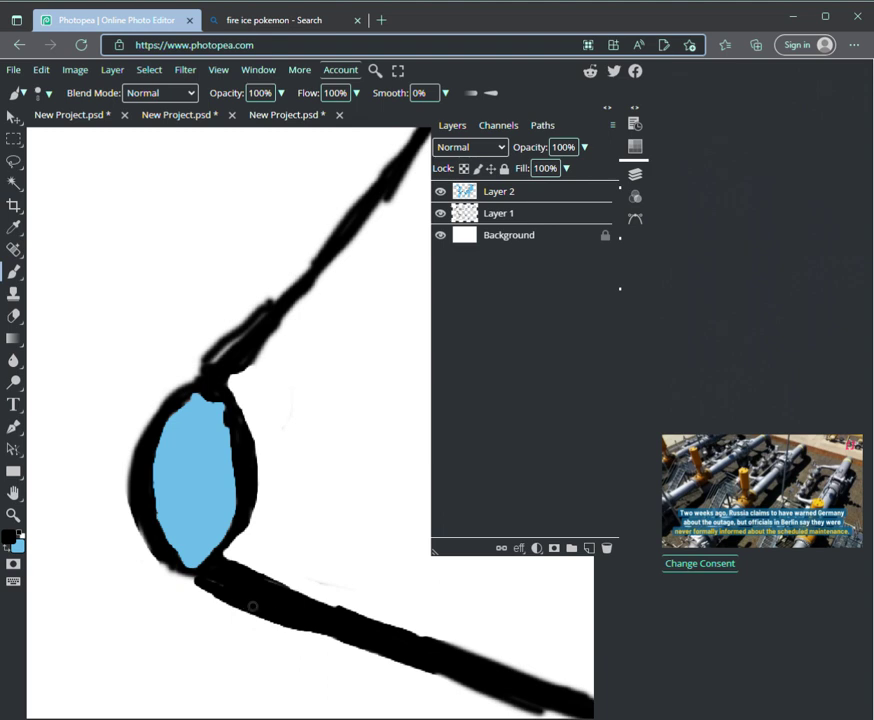
mouse_move(213, 352)
left_mouse_down()
mouse_move(284, 286)
mouse_move(214, 355)
mouse_move(334, 229)
left_mouse_up()
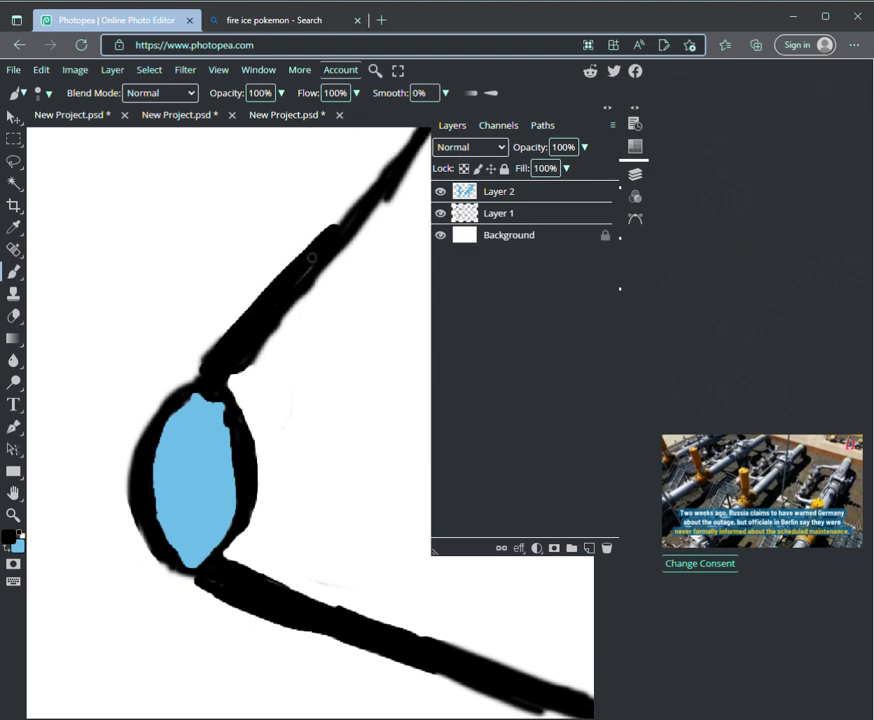
left_click_drag(283, 297, 380, 166)
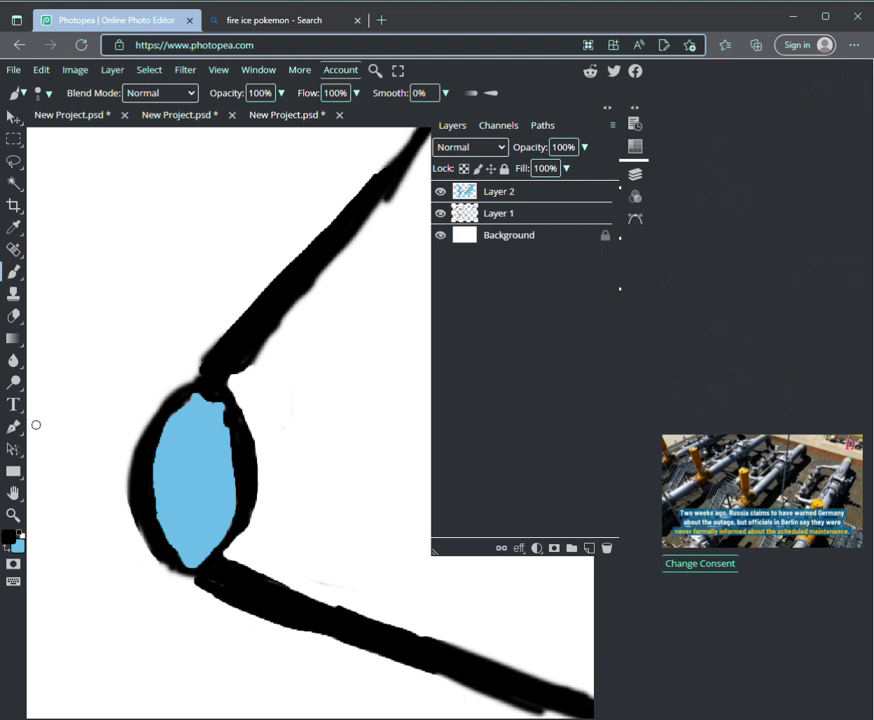
- Thicken the upper snout line in black and close the gap beneath the ear with the brush
key("space")
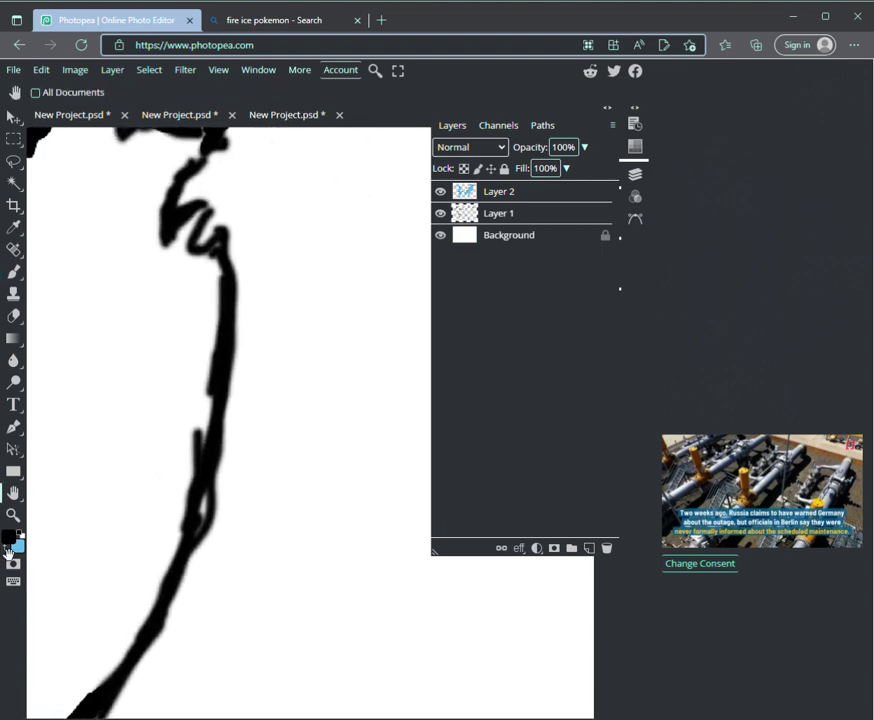
key("b")
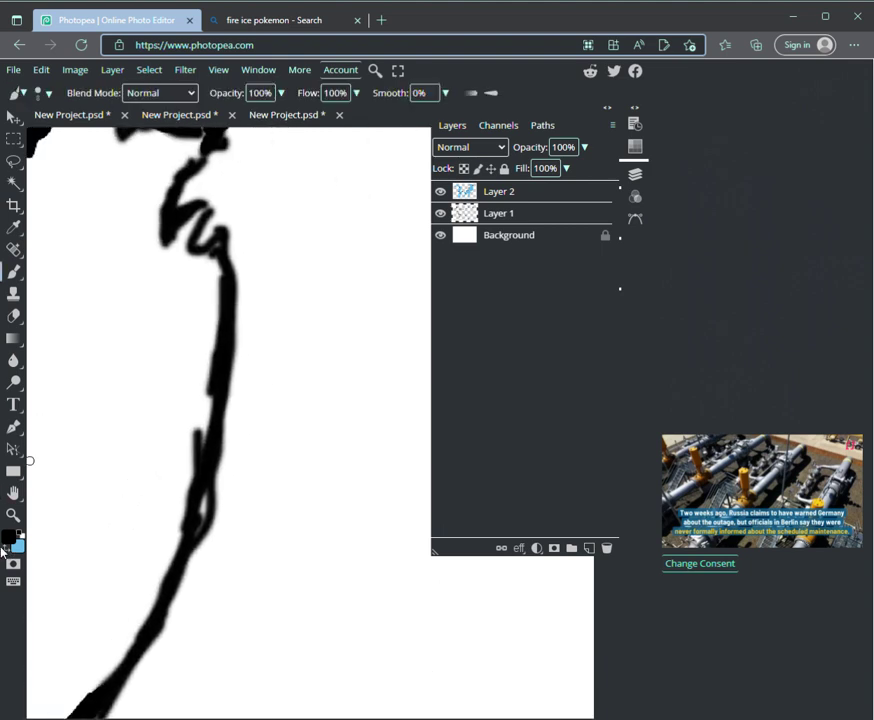
mouse_move(195, 520)
left_mouse_down()
mouse_move(217, 340)
mouse_move(192, 520)
left_mouse_up()
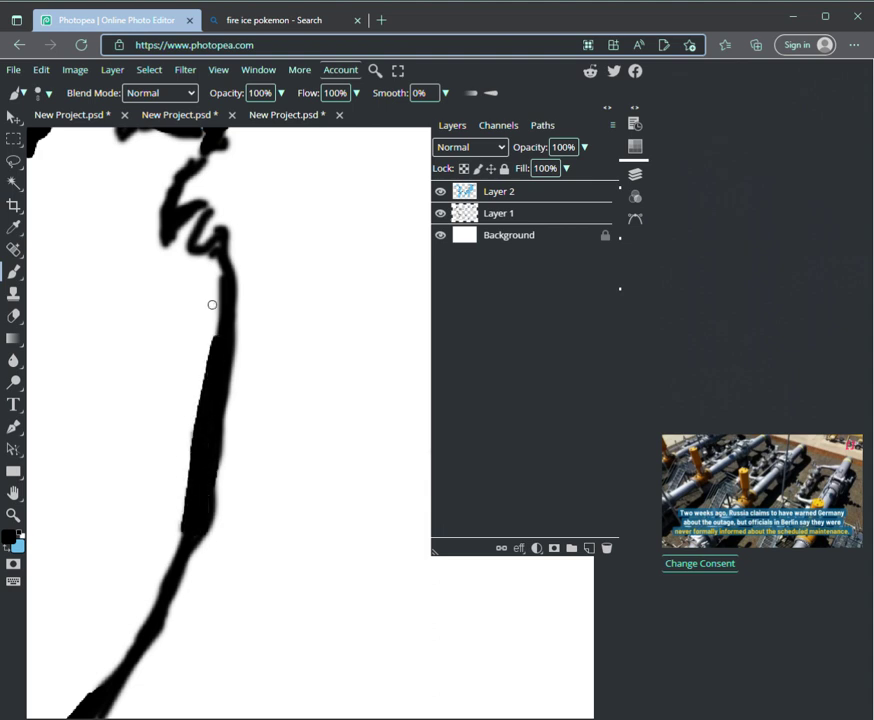
left_click_drag(219, 246, 220, 280)
left_click_drag(191, 164, 204, 142)
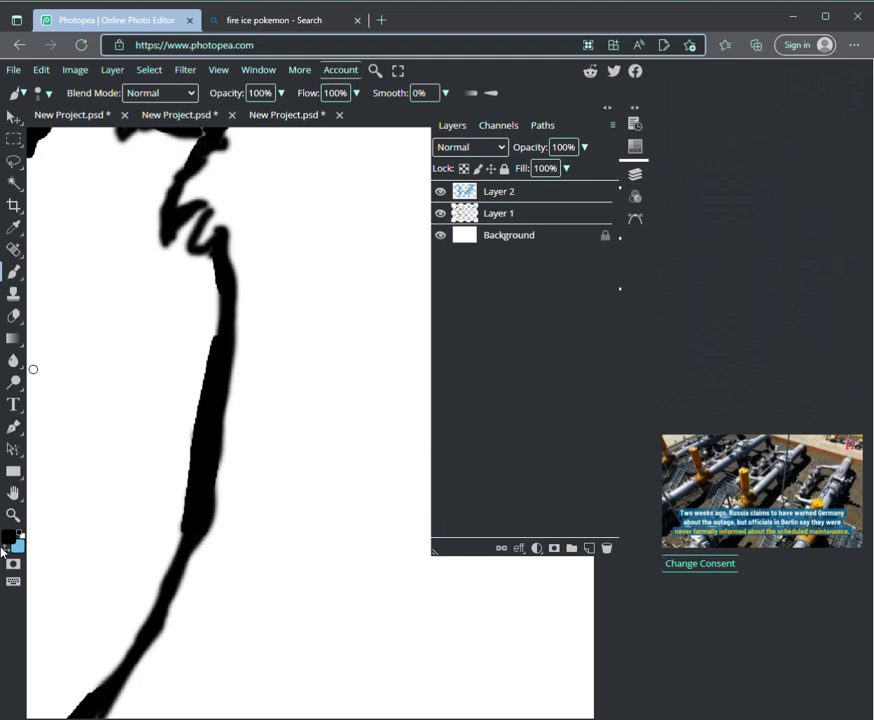
- Check the outlines of the head, covering the ears, eye, cheek fur, nose and jaw
key("h")
key("b")
key("h")
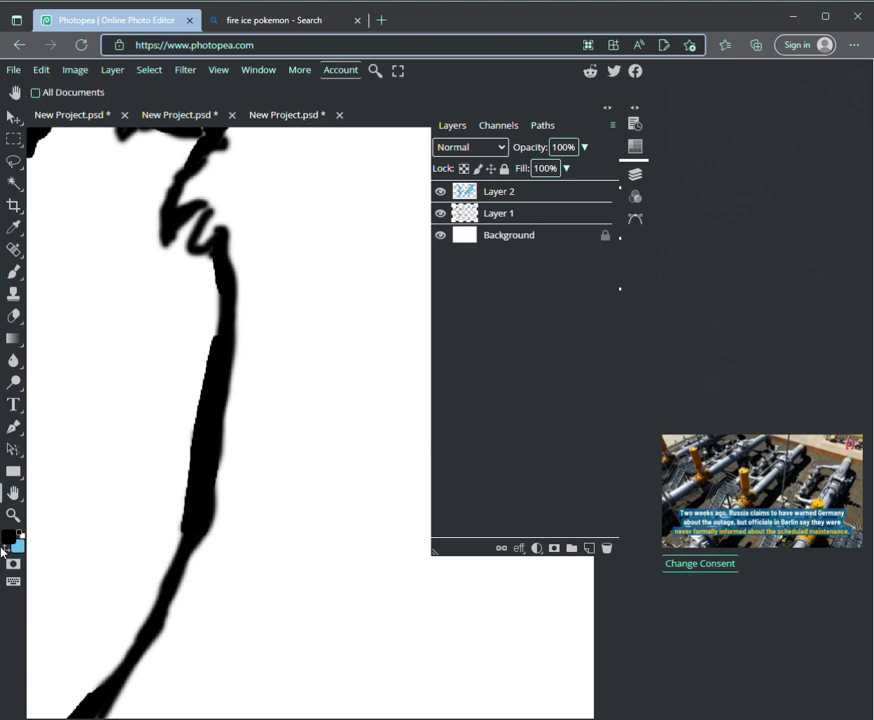
key("z")
key("ctrl+minus")
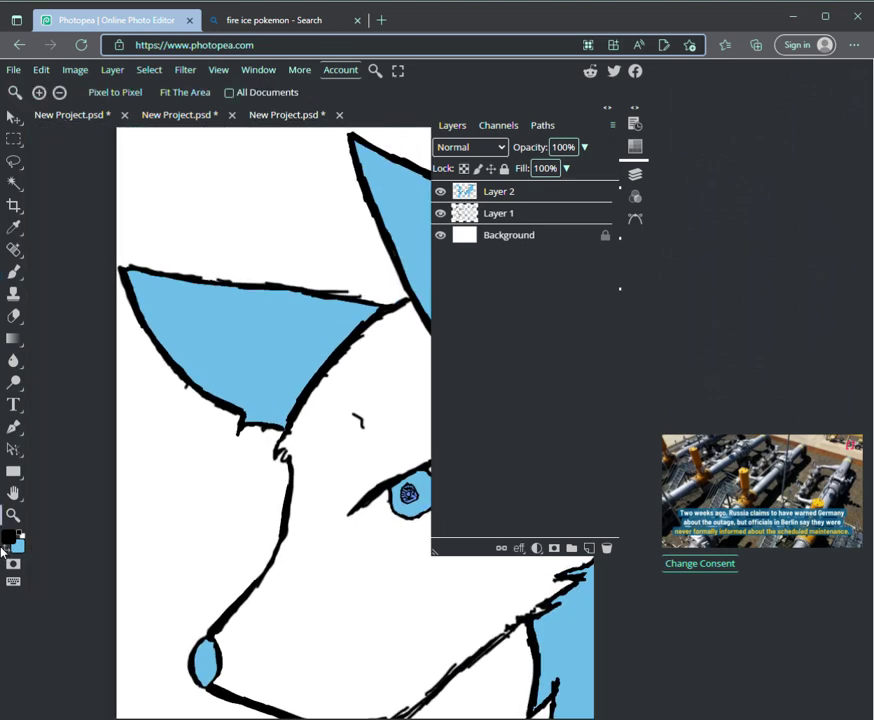
key("space")
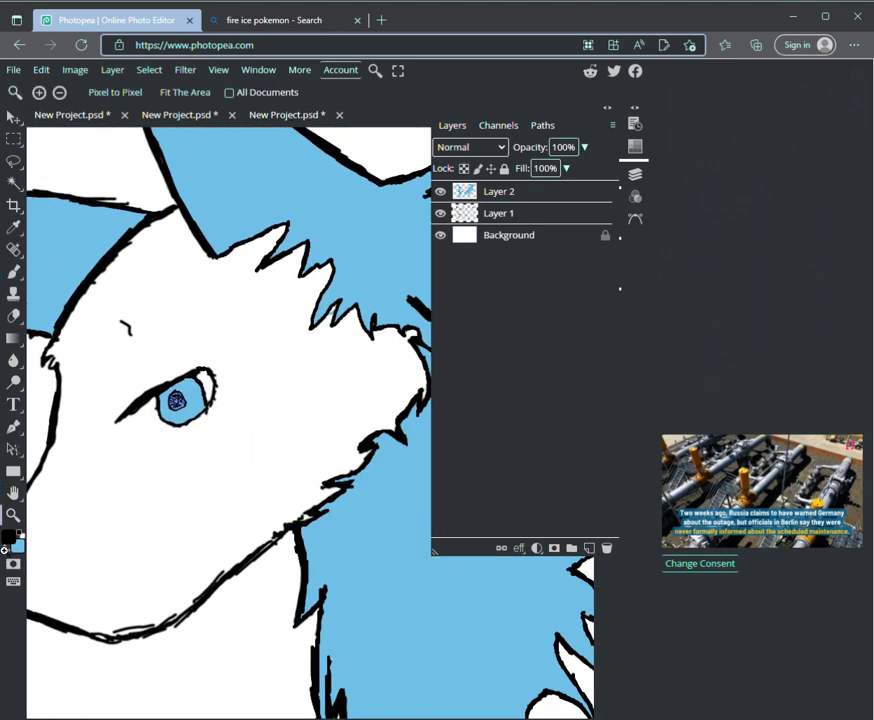
key("ctrl+minus")
key("ctrl+plus")
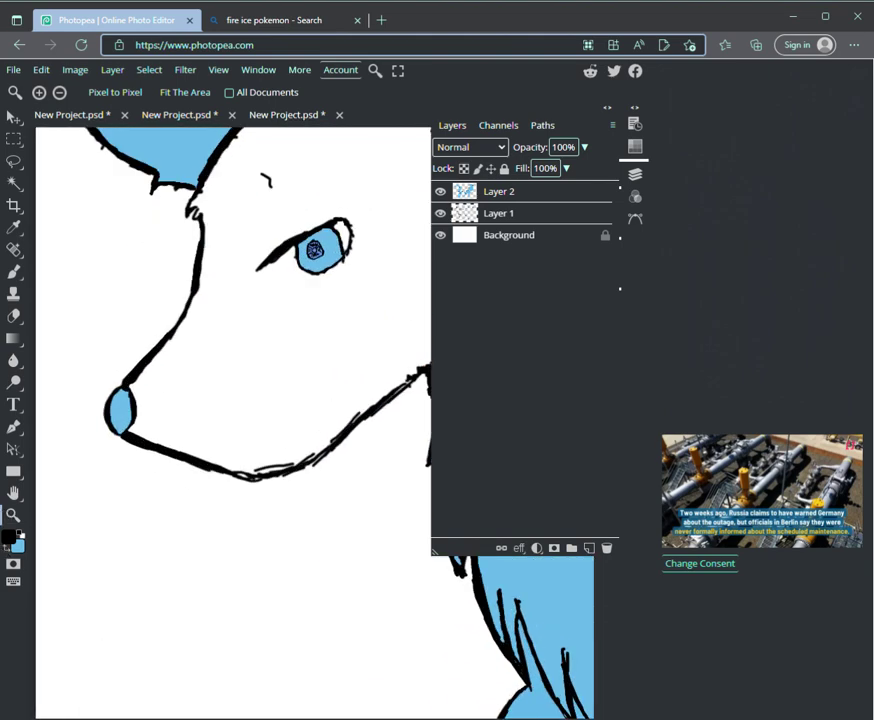
key("ctrl+minus")
key("ctrl+plus")
key("ctrl+plus")
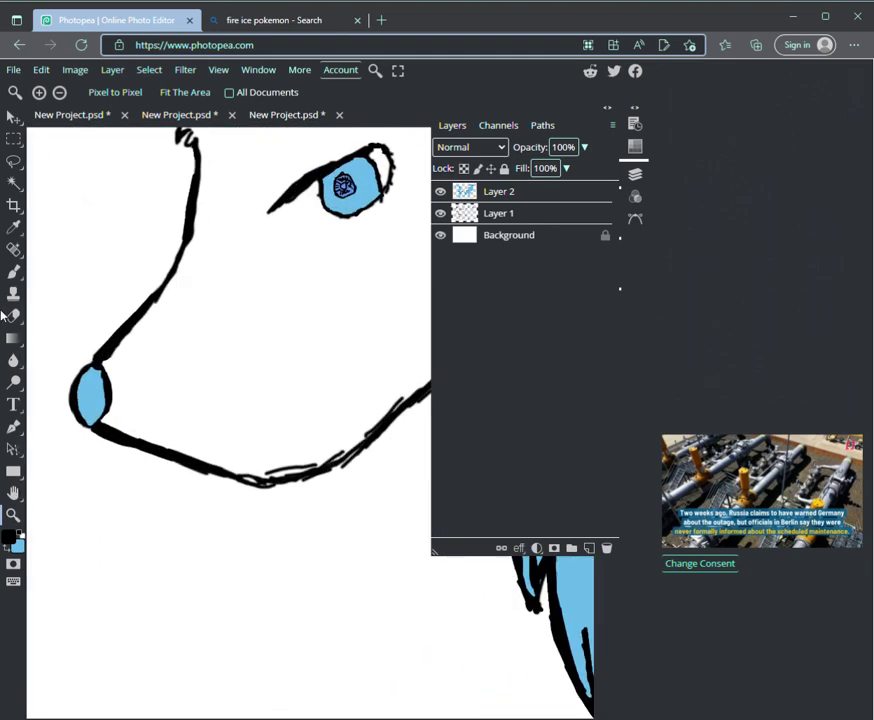
key("space")
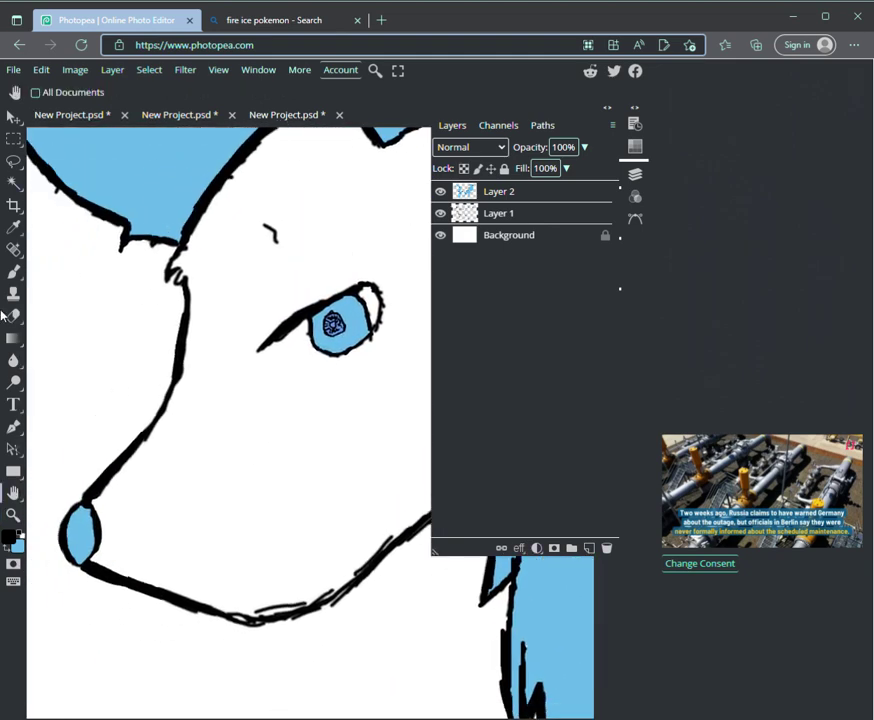
- Set the brush colour to dark red and try it with a dab beside the nose
key("b")
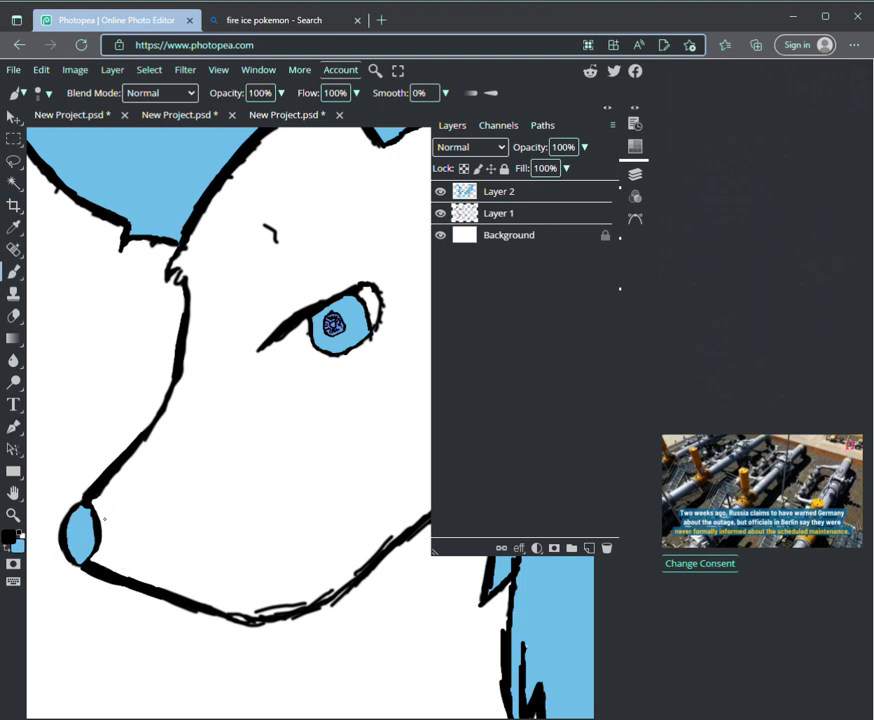
left_click(9, 537)
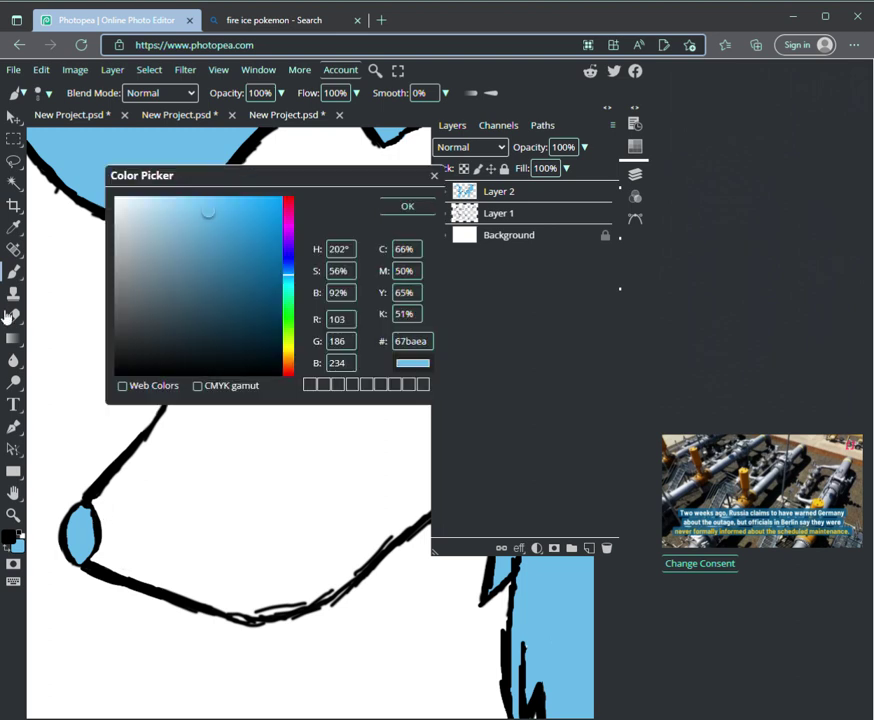
left_click_drag(288, 355, 288, 375)
mouse_move(209, 212)
left_mouse_down()
mouse_move(231, 215)
mouse_move(242, 233)
mouse_move(234, 256)
mouse_move(265, 230)
mouse_move(265, 205)
mouse_move(277, 198)
mouse_move(257, 244)
left_mouse_up()
left_click(402, 205)
left_click(110, 502)
key("x")
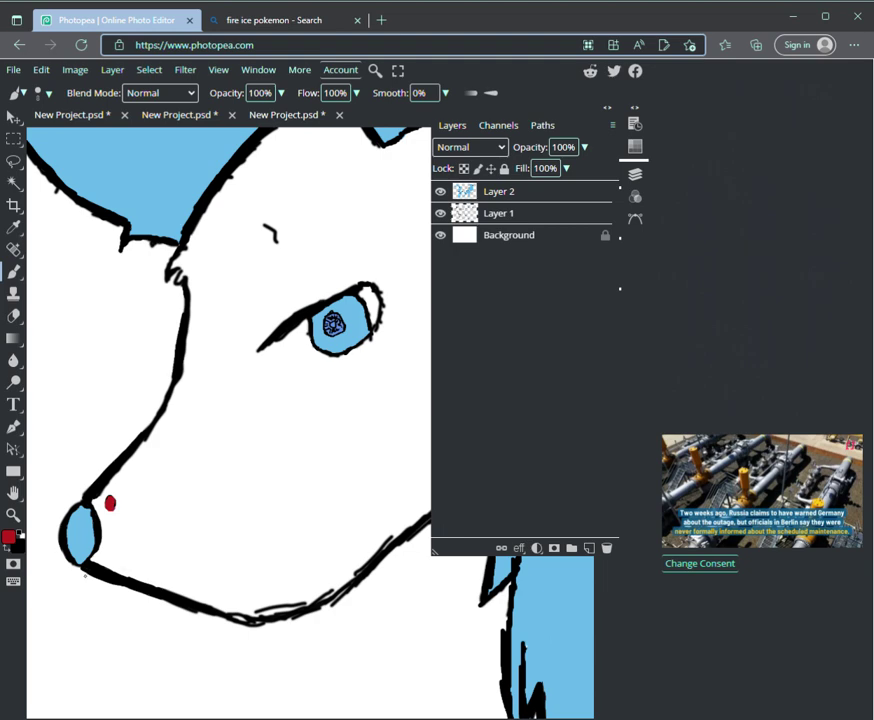
- Undo the red test marks and add a new layer directly above Layer 1
left_click(38, 68)
left_click(37, 67)
left_click(36, 65)
left_click(35, 65)
key("ctrl+shift+n")
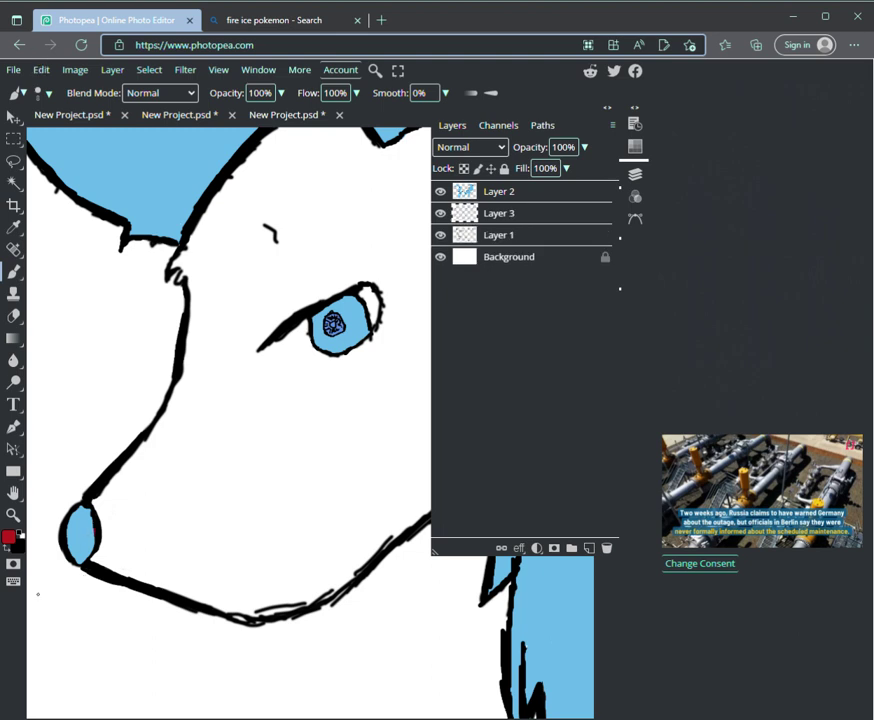
left_click(31, 63)
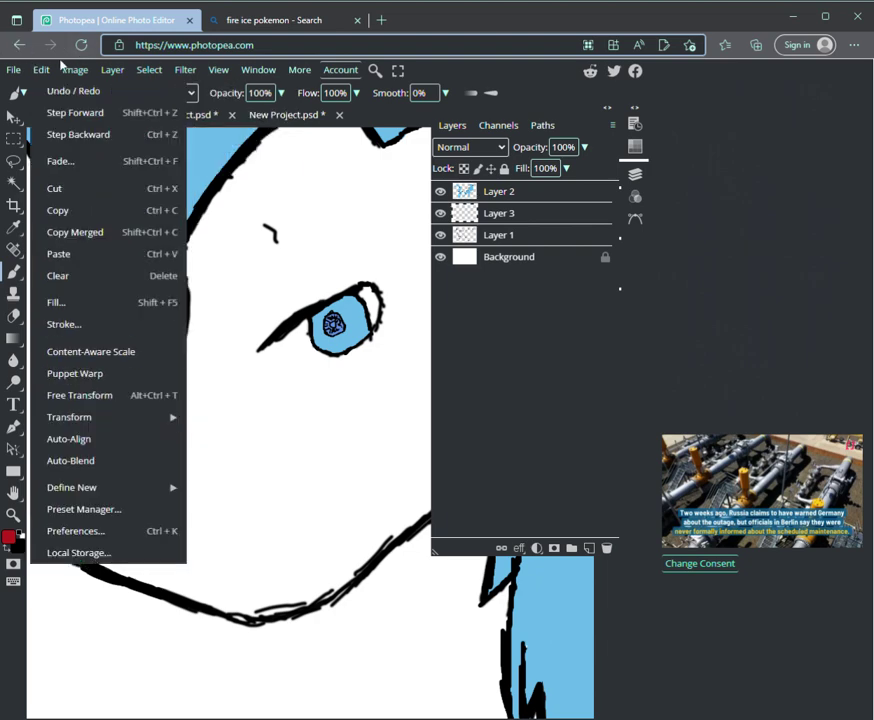
left_click(60, 63)
- Paint dark red on the new layer along the nose's inner edge, the front of the lower muzzle and the forehead line below the ear
left_click_drag(99, 503, 101, 510)
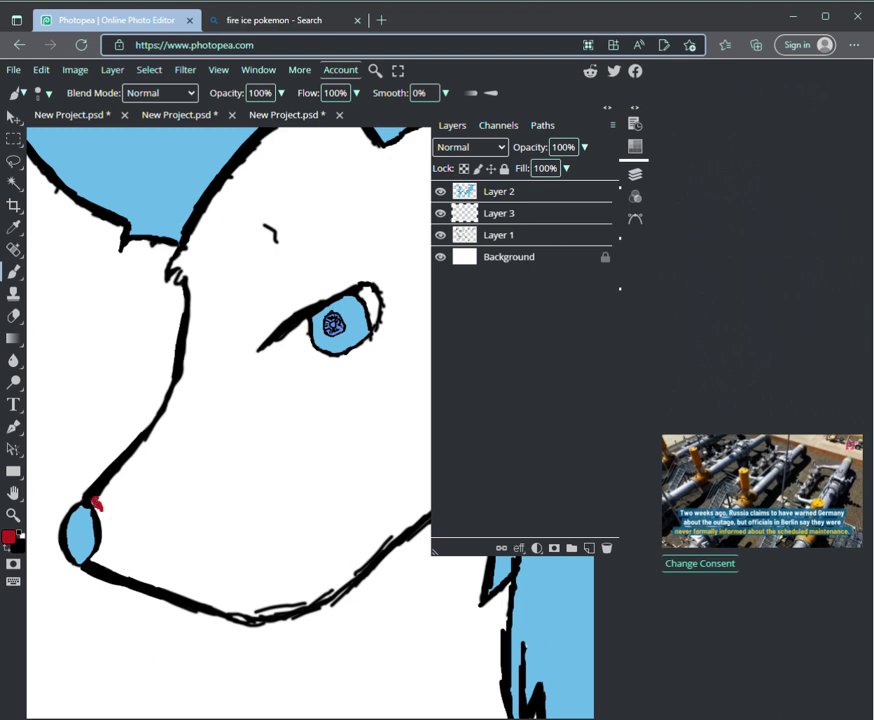
left_click_drag(98, 510, 103, 546)
mouse_move(104, 506)
left_mouse_down()
mouse_move(125, 567)
mouse_move(211, 603)
mouse_move(125, 566)
mouse_move(160, 577)
left_mouse_up()
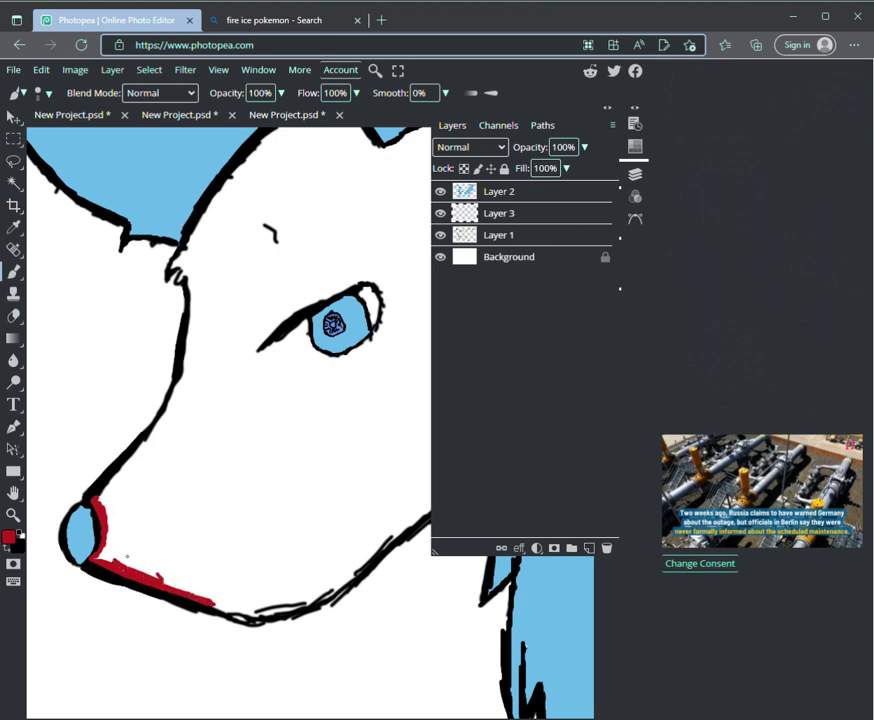
mouse_move(198, 224)
left_mouse_down()
mouse_move(232, 174)
mouse_move(179, 258)
left_mouse_up()
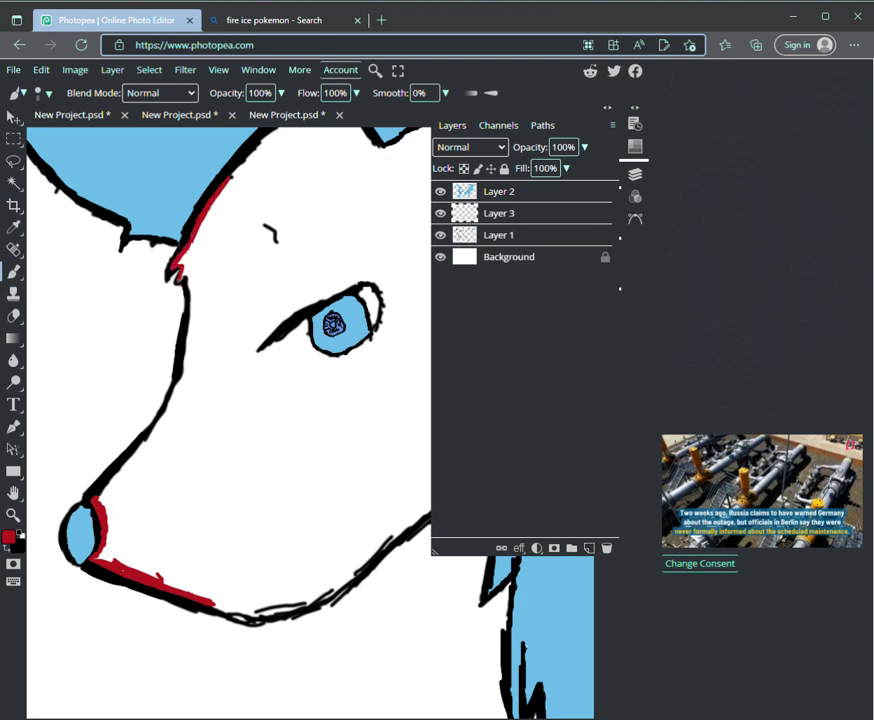
left_click_drag(180, 276, 183, 256)
mouse_move(100, 555)
left_mouse_down()
mouse_move(108, 543)
mouse_move(112, 555)
mouse_move(109, 535)
mouse_move(118, 554)
left_mouse_up()
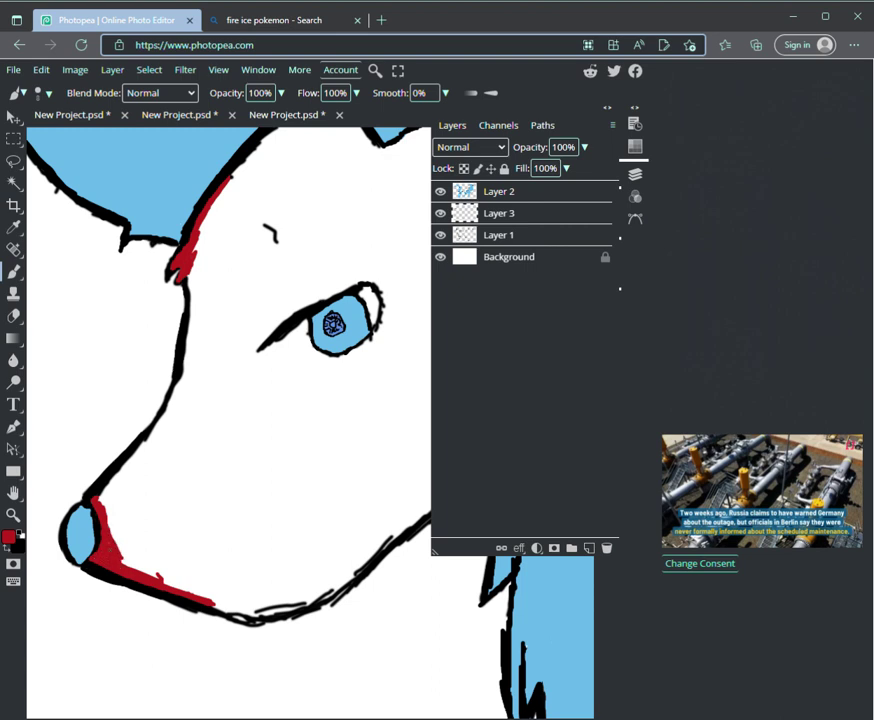
- Paint dark red inside the outline along the snout bridge and the lower jaw
left_click_drag(104, 504, 145, 442)
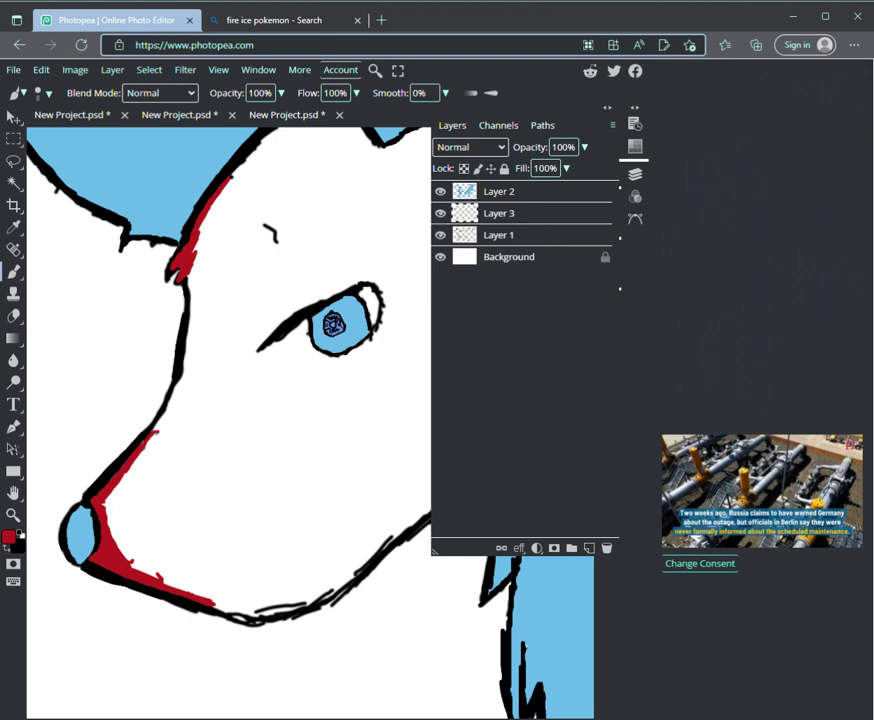
mouse_move(145, 442)
left_mouse_down()
mouse_move(184, 398)
mouse_move(195, 322)
mouse_move(190, 268)
mouse_move(198, 336)
left_mouse_up()
mouse_move(213, 600)
left_mouse_down()
mouse_move(264, 619)
mouse_move(307, 606)
mouse_move(400, 528)
left_mouse_up()
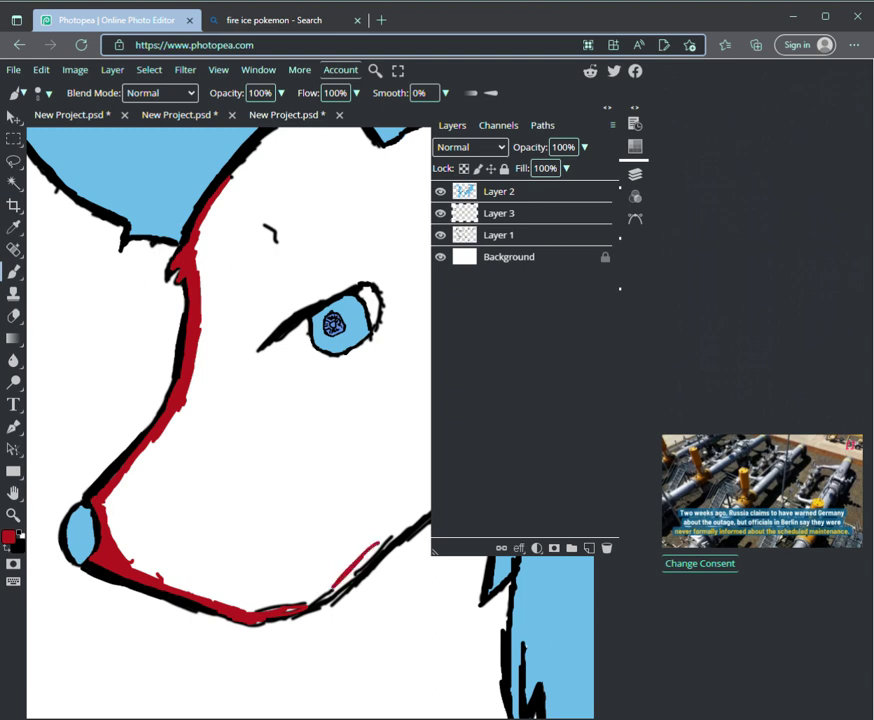
mouse_move(308, 604)
left_mouse_down()
mouse_move(346, 564)
mouse_move(291, 608)
left_mouse_up()
left_click_drag(395, 530, 426, 512)
- Remove the stray red dab on the brow and continue the dark red along the rear jaw to the lowest cheek fur tufts
key("space")
mouse_move(334, 325)
left_mouse_down()
mouse_move(259, 307)
mouse_move(146, 327)
left_mouse_up()
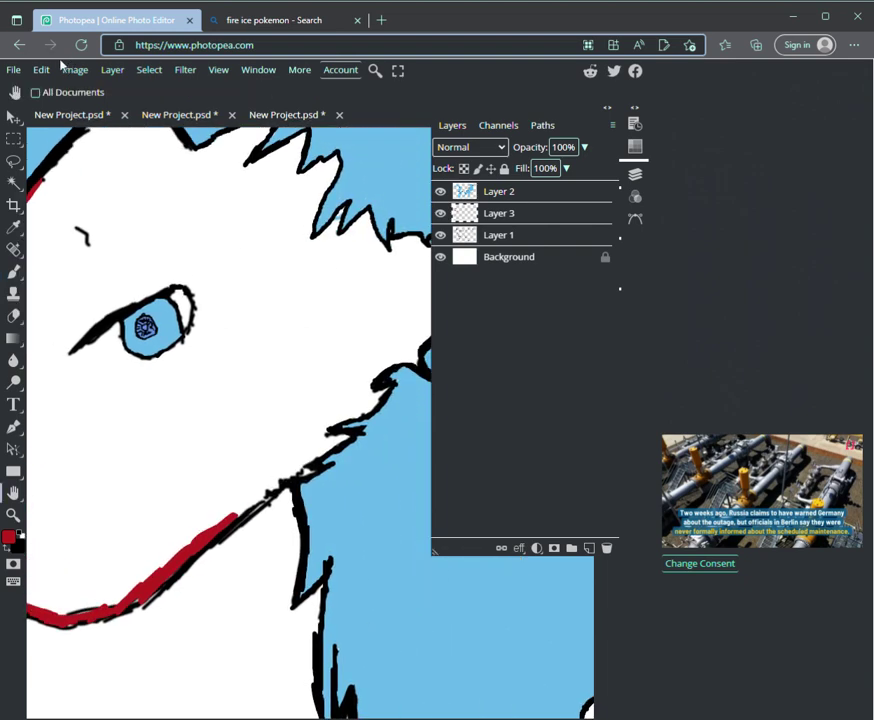
key("b")
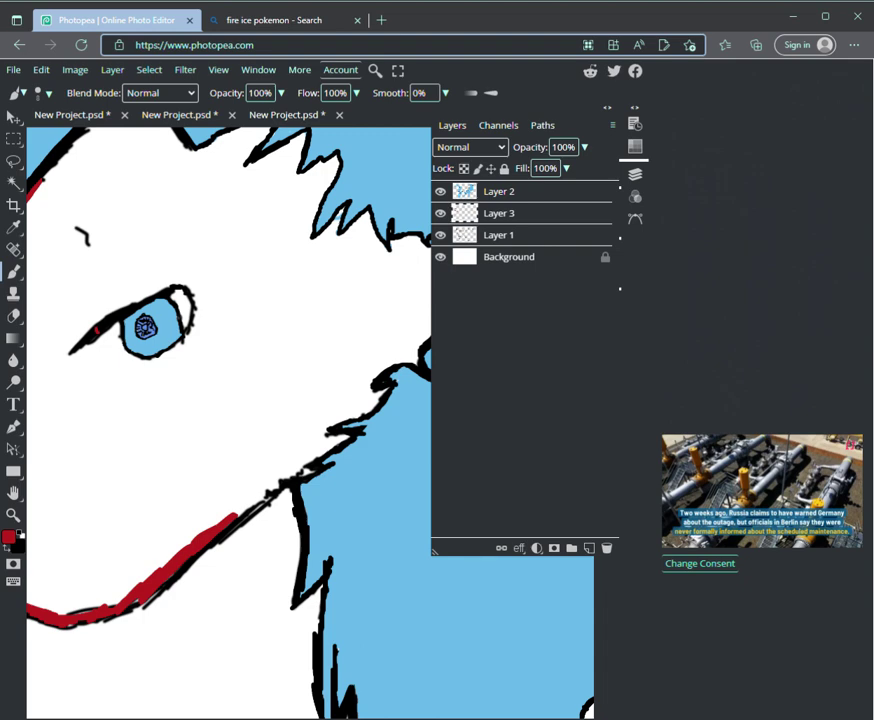
left_click(44, 69)
left_click(44, 69)
left_click(47, 67)
left_click(50, 90)
left_click_drag(229, 518, 309, 444)
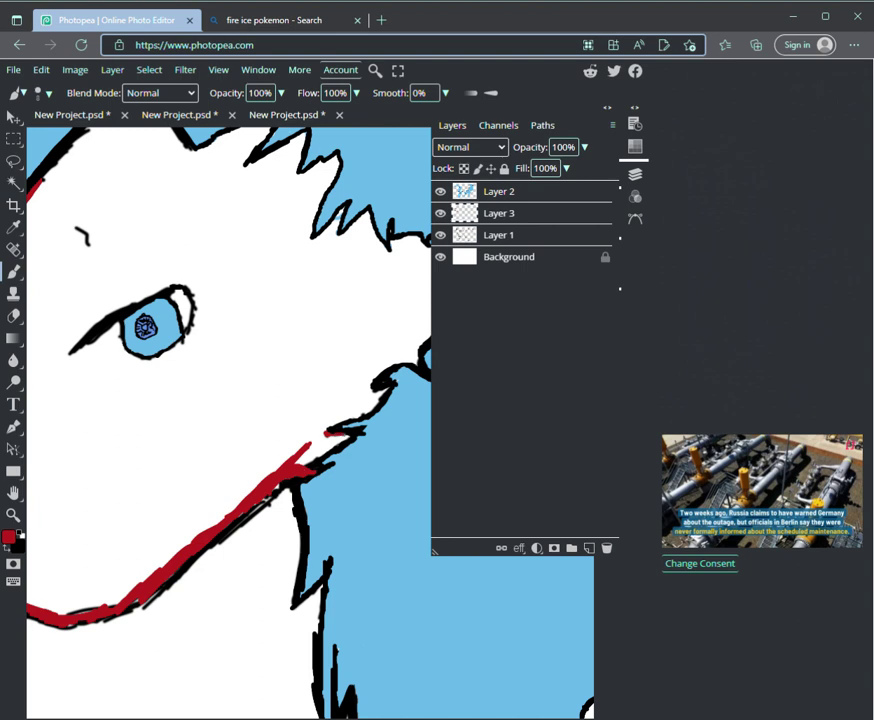
mouse_move(349, 436)
left_mouse_down()
mouse_move(309, 464)
mouse_move(334, 442)
mouse_move(299, 460)
mouse_move(316, 438)
left_mouse_up()
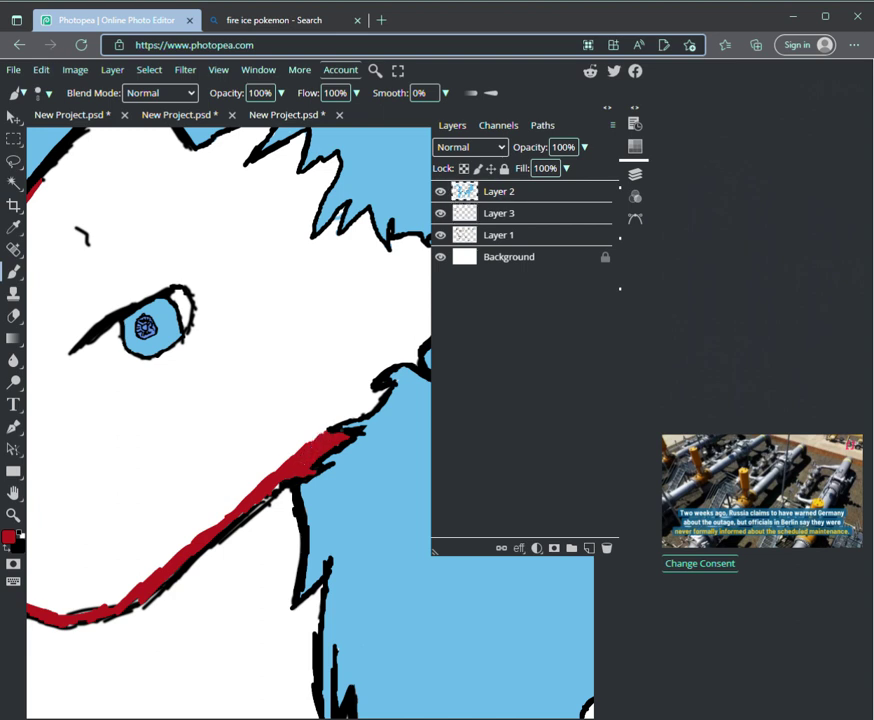
- Select Layer 3 and extend the dark red edge along the middle cheek fur tufts
left_click(498, 213)
mouse_move(326, 423)
left_mouse_down()
mouse_move(315, 434)
mouse_move(383, 391)
left_mouse_up()
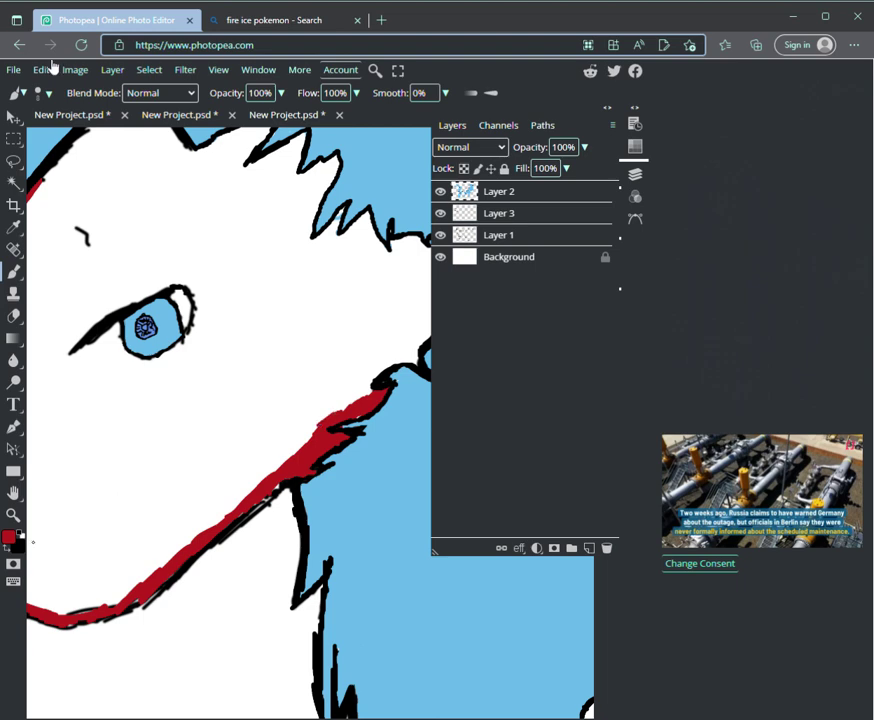
left_click(19, 545)
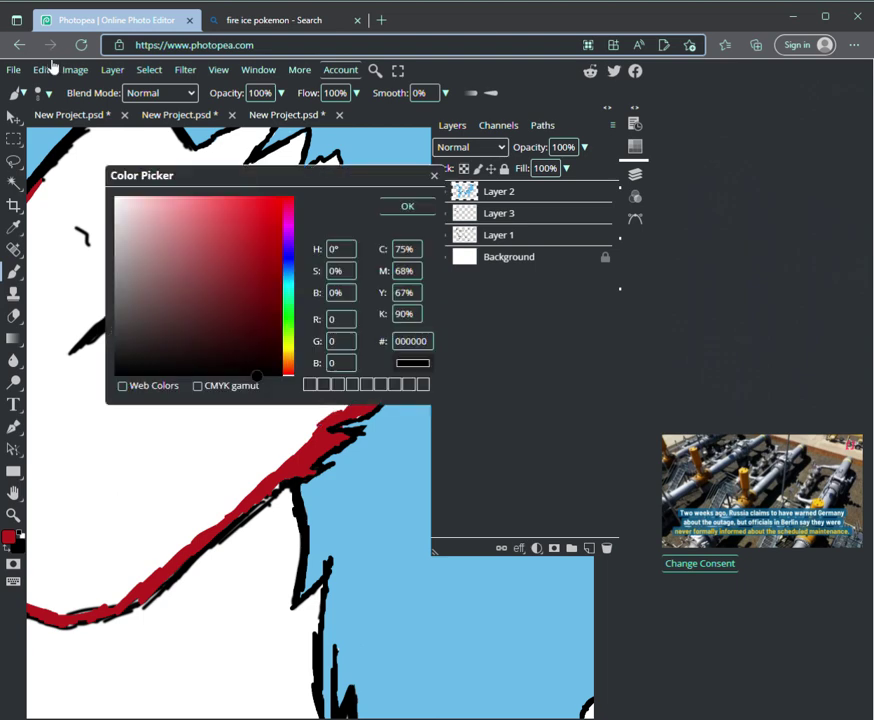
key("Escape")
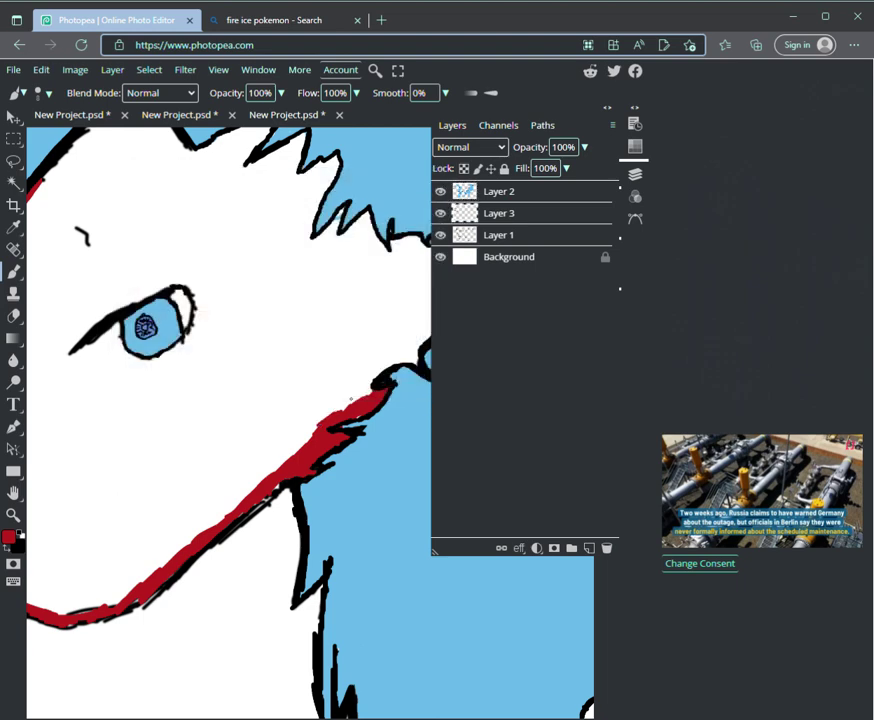
mouse_move(362, 394)
left_mouse_down()
mouse_move(374, 369)
mouse_move(418, 349)
left_mouse_up()
- Paint dark red around the back corner of the cheek and under the adjoining fur line
key("space")
left_click_drag(300, 390, 125, 480)
key("b")
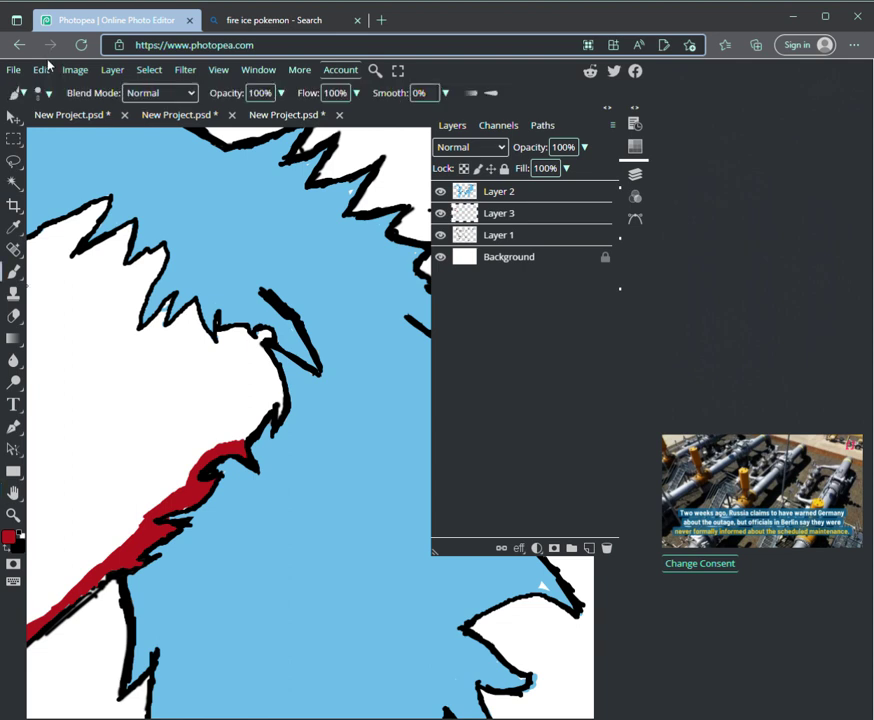
left_click_drag(249, 428, 282, 388)
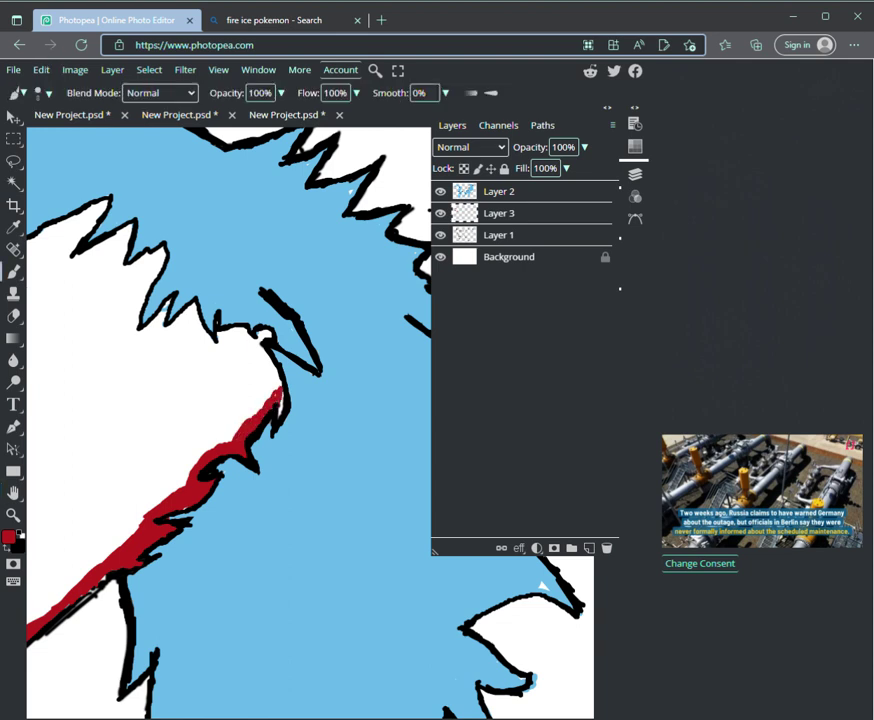
mouse_move(282, 390)
left_mouse_down()
mouse_move(261, 333)
mouse_move(255, 351)
mouse_move(218, 332)
mouse_move(221, 350)
mouse_move(227, 333)
mouse_move(230, 346)
mouse_move(246, 334)
left_mouse_up()
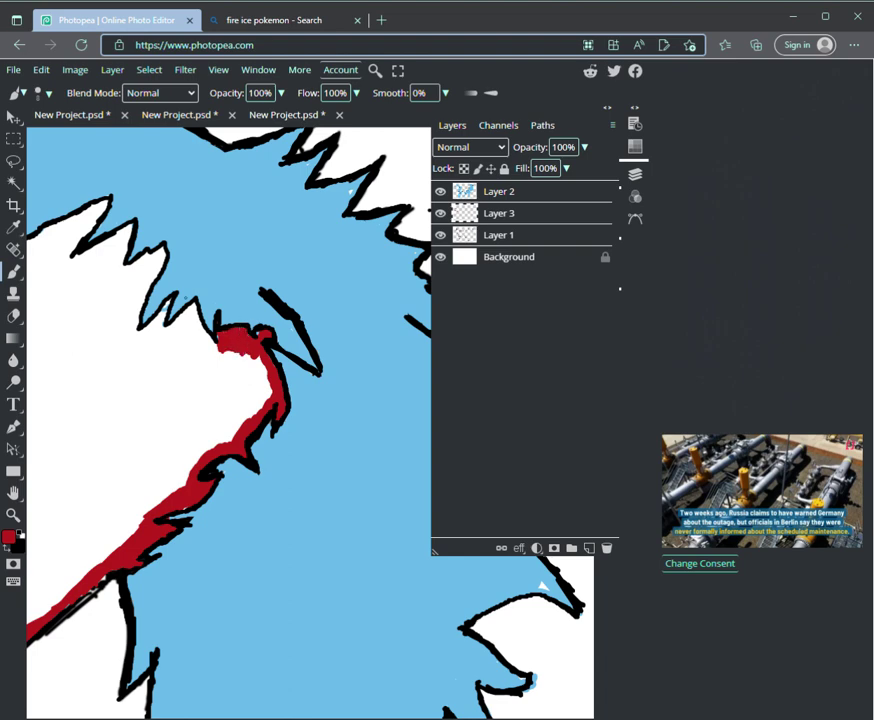
- Paint dark red beneath the zigzag head fur up to the ear base, and add a band down to the lower cheek edge
mouse_move(142, 330)
left_mouse_down()
mouse_move(191, 368)
mouse_move(185, 297)
mouse_move(223, 362)
left_mouse_up()
key("space")
left_click_drag(212, 305, 308, 356)
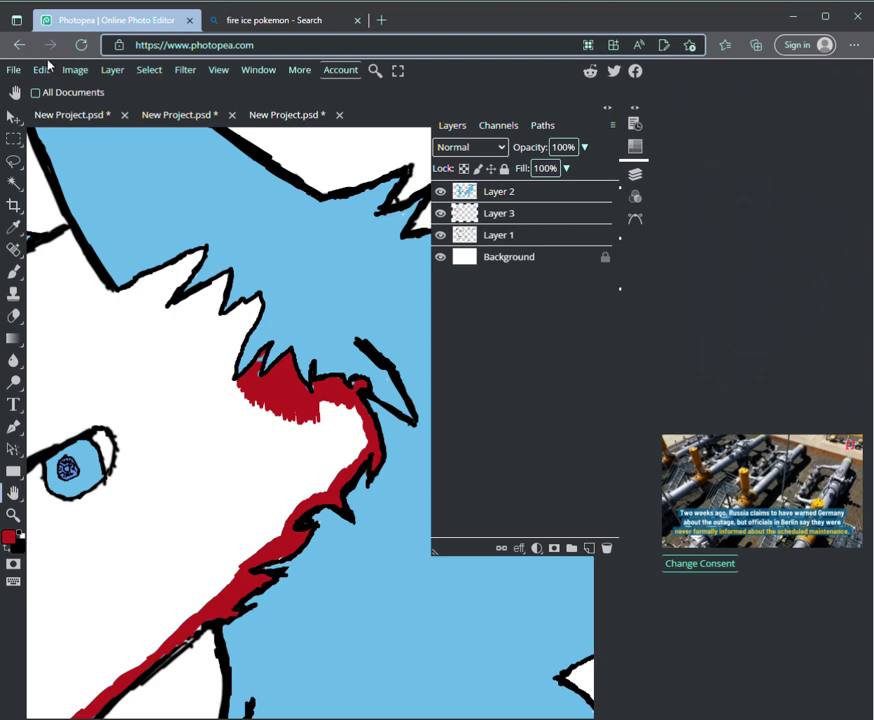
key("b")
mouse_move(118, 308)
left_mouse_down()
mouse_move(108, 300)
mouse_move(135, 282)
mouse_move(102, 345)
mouse_move(112, 338)
mouse_move(106, 348)
mouse_move(117, 351)
mouse_move(190, 260)
mouse_move(125, 330)
mouse_move(112, 358)
left_mouse_up()
mouse_move(190, 265)
left_mouse_down()
mouse_move(150, 352)
mouse_move(182, 302)
mouse_move(135, 376)
mouse_move(227, 257)
mouse_move(154, 372)
mouse_move(237, 256)
mouse_move(157, 380)
mouse_move(249, 247)
mouse_move(164, 379)
mouse_move(259, 258)
mouse_move(166, 399)
mouse_move(271, 266)
mouse_move(164, 392)
mouse_move(168, 404)
mouse_move(290, 250)
left_mouse_up()
mouse_move(240, 321)
left_mouse_down()
mouse_move(172, 428)
mouse_move(302, 254)
mouse_move(236, 350)
left_mouse_up()
mouse_move(130, 310)
left_mouse_down()
mouse_move(118, 285)
mouse_move(158, 245)
mouse_move(130, 300)
mouse_move(155, 255)
left_mouse_up()
mouse_move(232, 382)
left_mouse_down()
mouse_move(195, 437)
mouse_move(228, 386)
mouse_move(198, 440)
mouse_move(212, 431)
left_mouse_up()
mouse_move(160, 266)
left_mouse_down()
mouse_move(133, 313)
mouse_move(133, 360)
left_mouse_up()
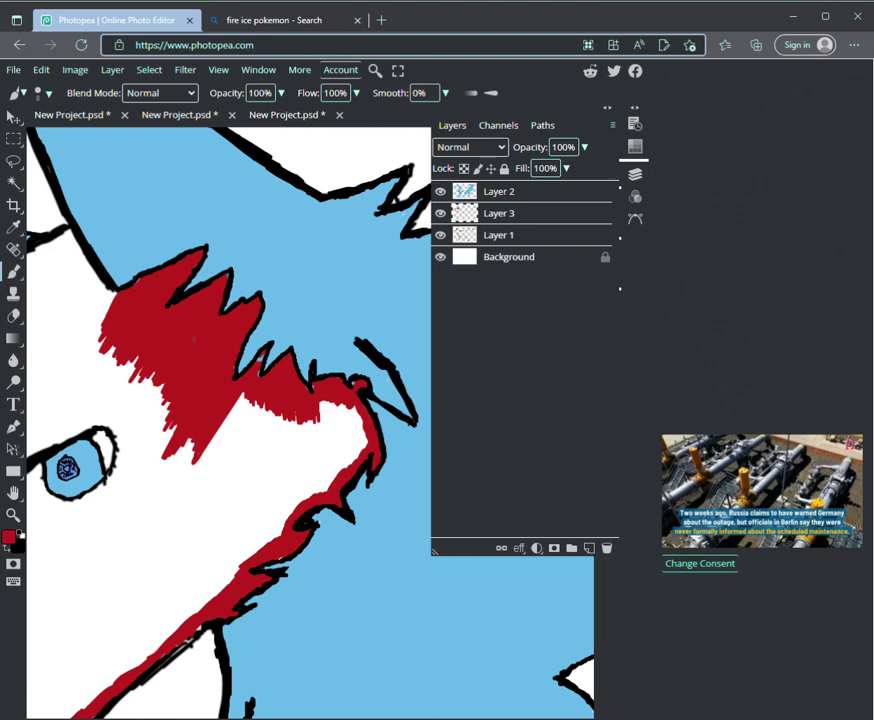
mouse_move(205, 425)
left_mouse_down()
mouse_move(277, 527)
mouse_move(213, 446)
left_mouse_up()
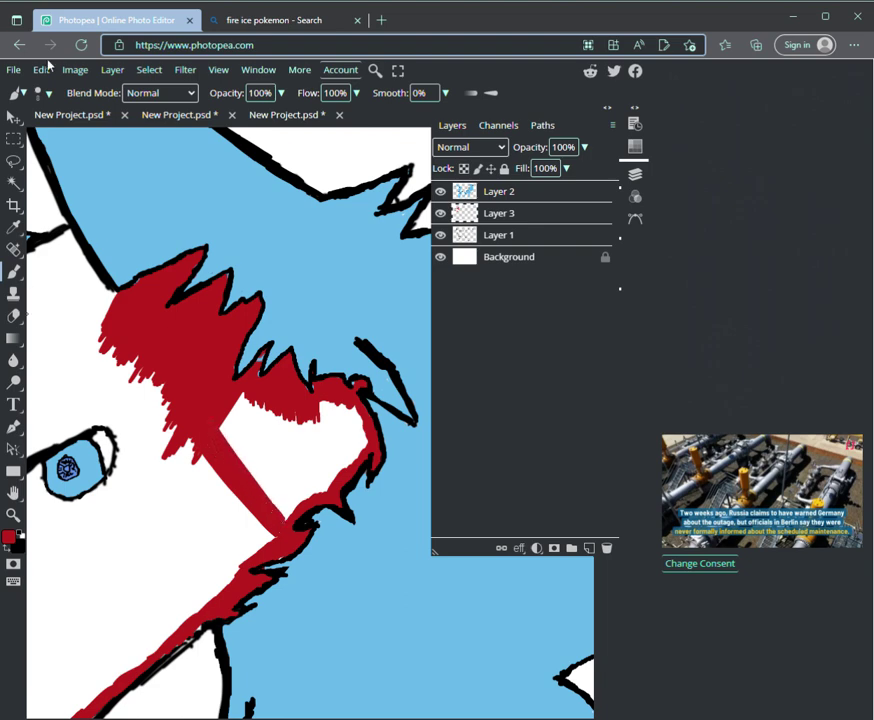
- Paint dark red inside the forehead outline and along the base of the rear ear, joining it to the red fur area
key("space")
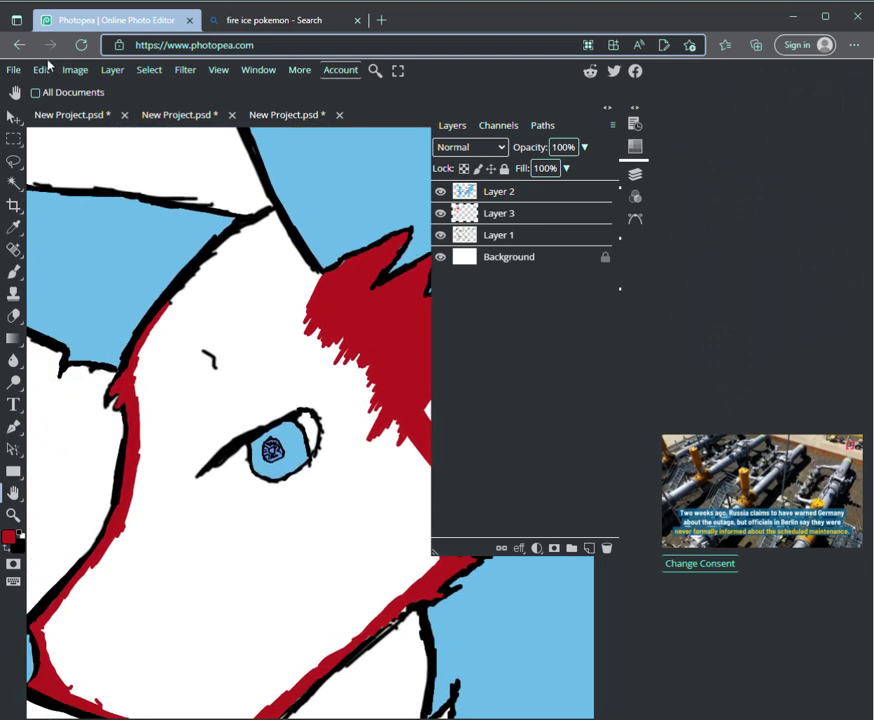
left_click(14, 271)
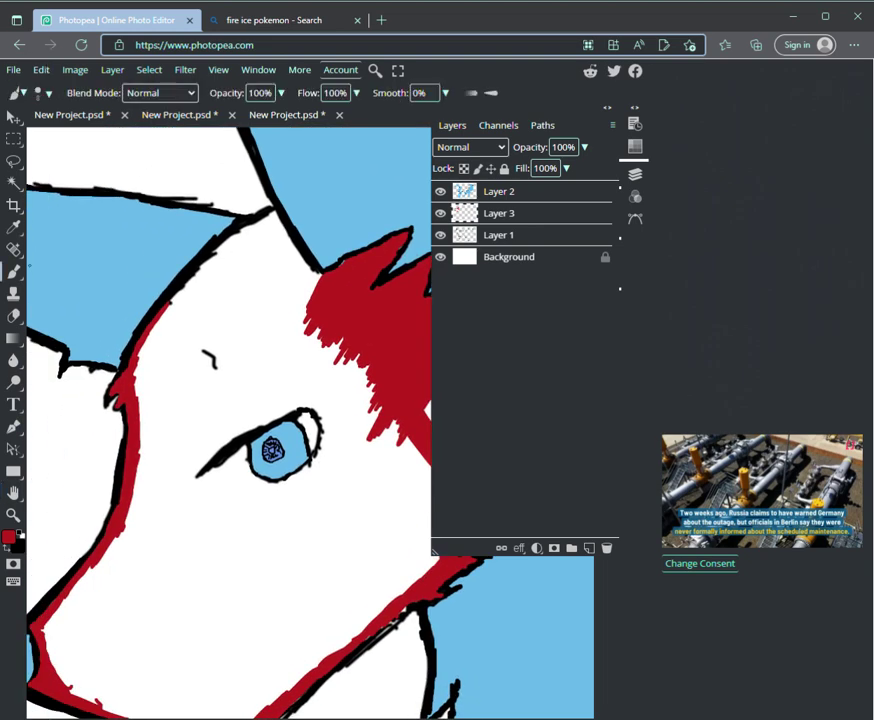
mouse_move(155, 326)
left_mouse_down()
mouse_move(212, 257)
mouse_move(260, 219)
mouse_move(280, 233)
mouse_move(273, 216)
mouse_move(316, 282)
left_mouse_up()
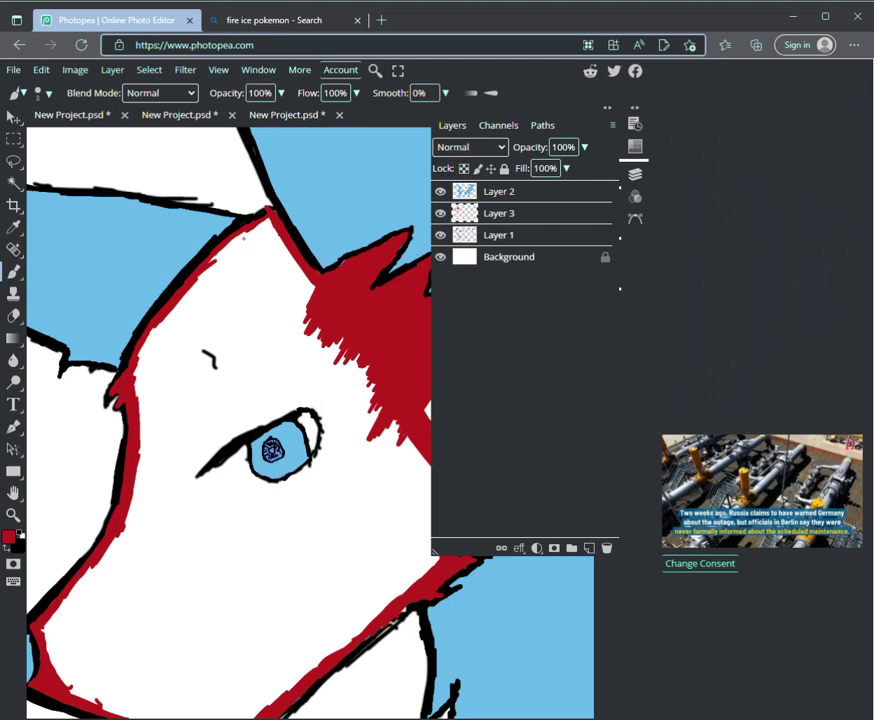
left_click_drag(214, 260, 241, 237)
key("ctrl+s")
- Set the brush size to 77 px and fill the forehead and the front of the muzzle with dark red
left_click(48, 93)
left_click(139, 132)
key("bracketright")
key("bracketright")
key("bracketright")
key("bracketright")
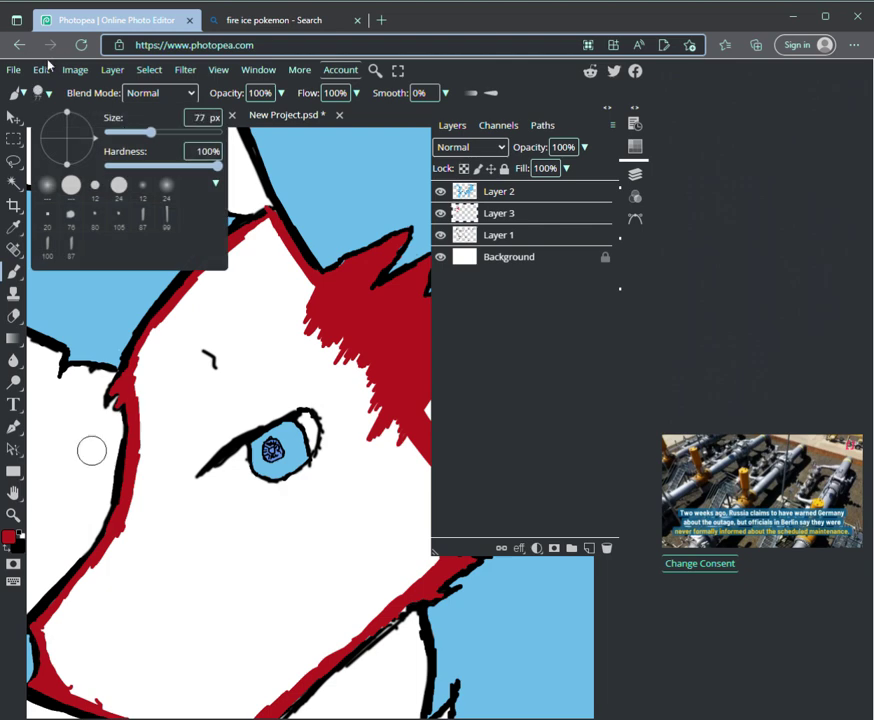
mouse_move(209, 357)
left_mouse_down()
mouse_move(187, 324)
mouse_move(169, 326)
mouse_move(148, 352)
mouse_move(147, 414)
mouse_move(227, 342)
mouse_move(237, 353)
mouse_move(272, 341)
mouse_move(302, 306)
mouse_move(270, 233)
mouse_move(222, 273)
mouse_move(230, 254)
mouse_move(236, 263)
mouse_move(200, 316)
mouse_move(300, 282)
left_mouse_up()
mouse_move(70, 625)
left_mouse_down()
mouse_move(55, 640)
mouse_move(73, 625)
left_mouse_up()
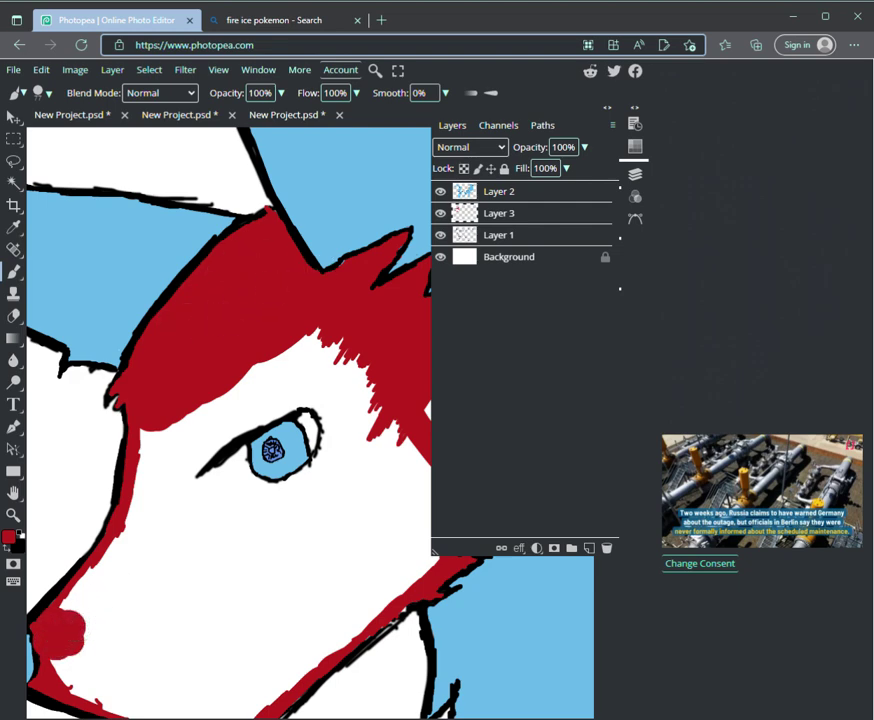
key("ctrl+z")
mouse_move(88, 634)
left_mouse_down()
mouse_move(90, 626)
mouse_move(50, 632)
mouse_move(64, 635)
mouse_move(82, 672)
mouse_move(102, 677)
mouse_move(105, 628)
mouse_move(146, 605)
left_mouse_up()
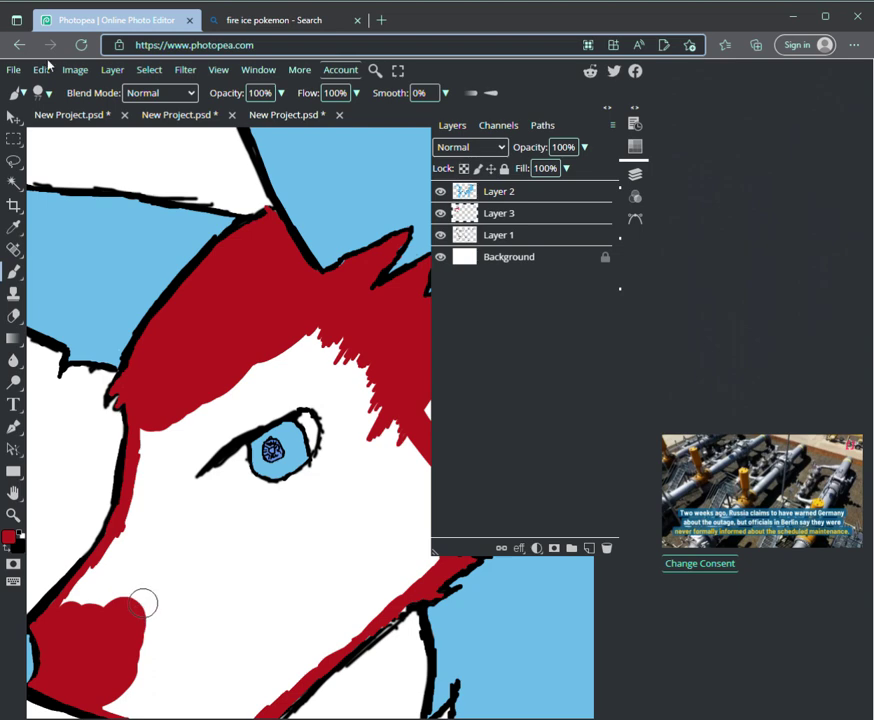
- Hide the layer list and fill the cheek, the snout bridge and the area surrounding the eye with dark red
key("F7")
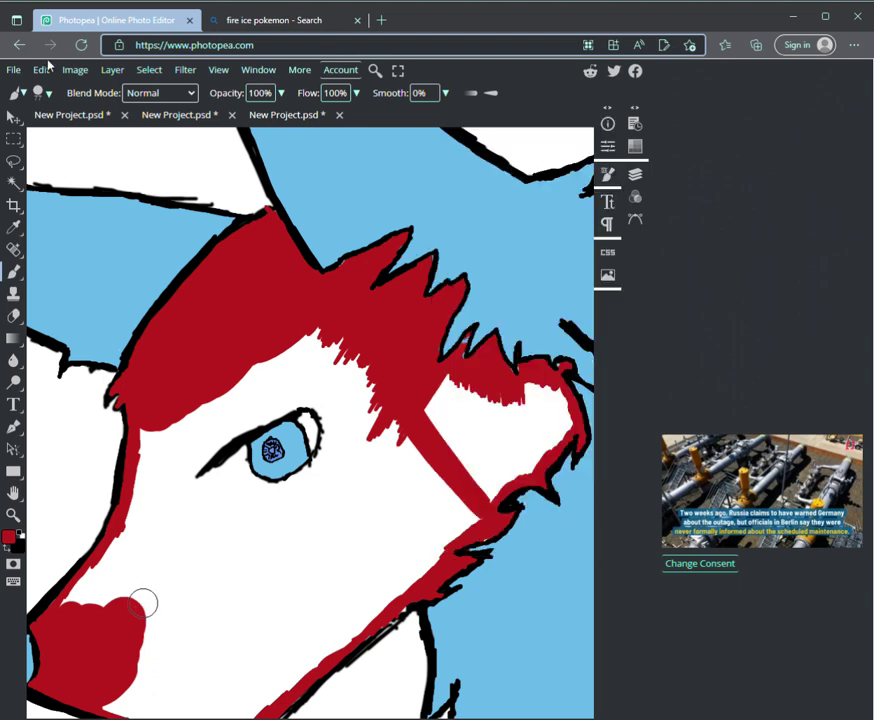
mouse_move(537, 400)
left_mouse_down()
mouse_move(535, 390)
mouse_move(556, 405)
mouse_move(560, 425)
mouse_move(535, 460)
mouse_move(505, 475)
mouse_move(535, 437)
mouse_move(515, 423)
mouse_move(462, 453)
mouse_move(468, 414)
mouse_move(449, 384)
left_mouse_up()
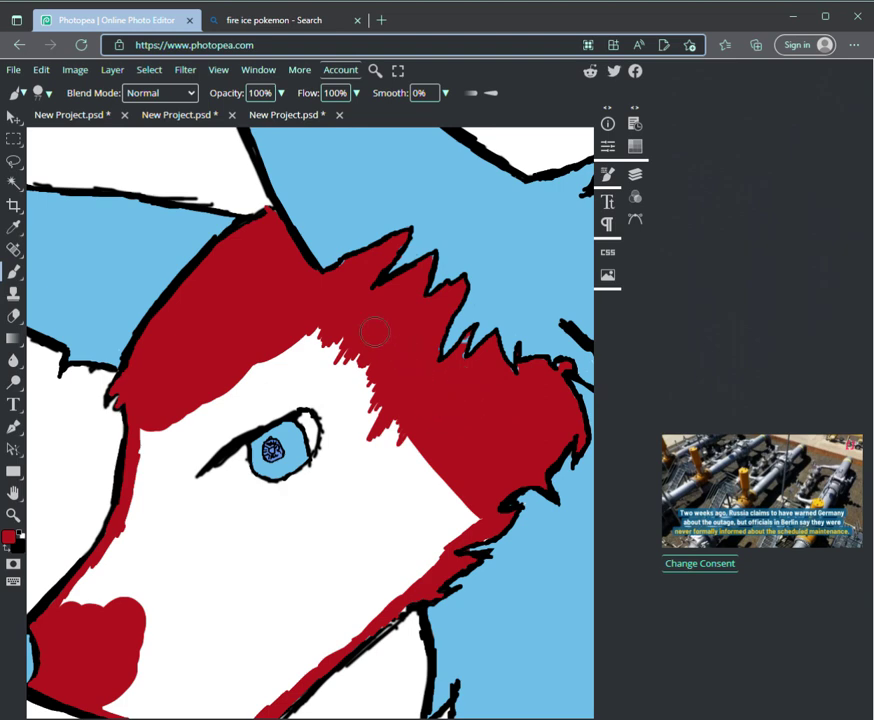
mouse_move(266, 340)
left_mouse_down()
mouse_move(377, 316)
mouse_move(353, 367)
mouse_move(378, 381)
mouse_move(400, 455)
mouse_move(445, 478)
mouse_move(462, 499)
mouse_move(460, 513)
mouse_move(368, 572)
mouse_move(393, 601)
mouse_move(382, 579)
mouse_move(411, 501)
mouse_move(349, 519)
mouse_move(347, 474)
mouse_move(376, 398)
mouse_move(333, 522)
mouse_move(361, 384)
mouse_move(326, 497)
mouse_move(345, 433)
mouse_move(334, 382)
mouse_move(335, 412)
left_mouse_up()
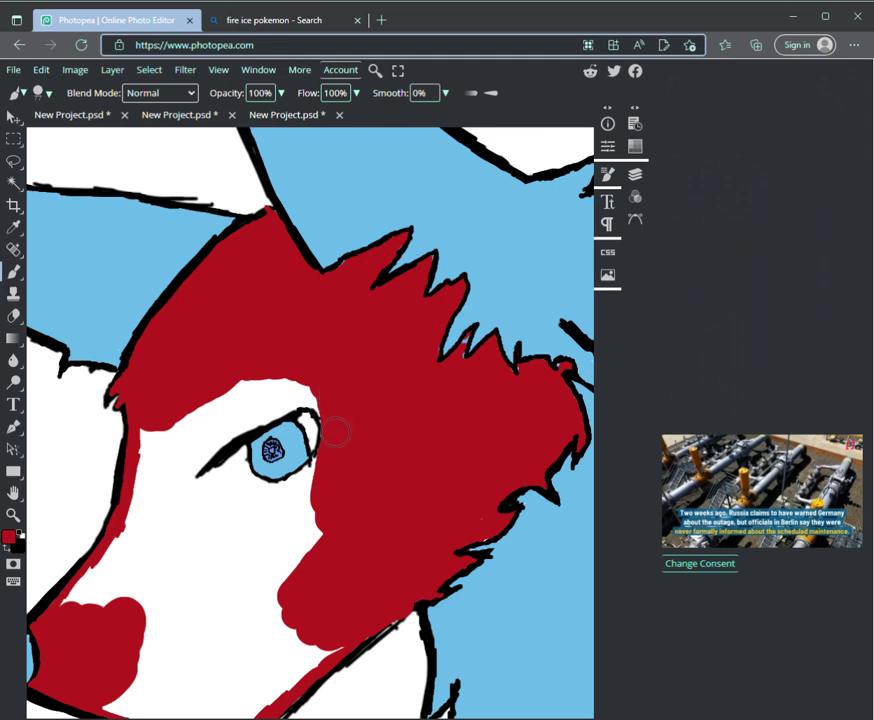
mouse_move(227, 366)
left_mouse_down()
mouse_move(167, 408)
mouse_move(187, 421)
mouse_move(258, 392)
mouse_move(184, 450)
mouse_move(180, 417)
mouse_move(155, 475)
mouse_move(157, 408)
mouse_move(128, 569)
mouse_move(113, 557)
mouse_move(67, 606)
mouse_move(164, 514)
mouse_move(154, 509)
mouse_move(163, 531)
mouse_move(188, 516)
mouse_move(164, 497)
mouse_move(197, 504)
mouse_move(324, 494)
mouse_move(318, 532)
left_mouse_up()
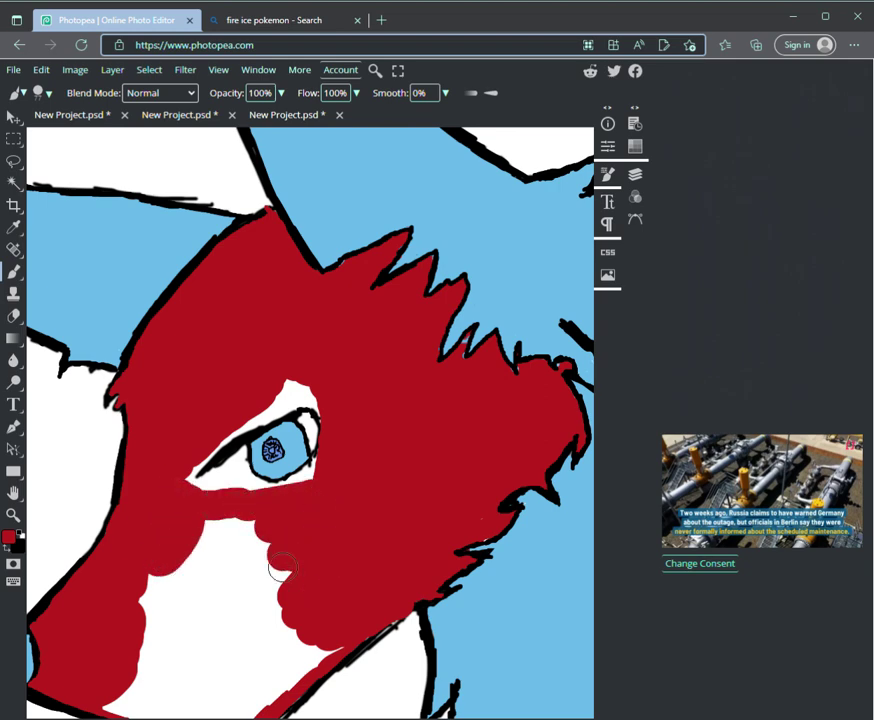
- Fill the remaining white area of the muzzle and lower jaw with dark red
left_click(14, 493)
left_click_drag(310, 422, 282, 294)
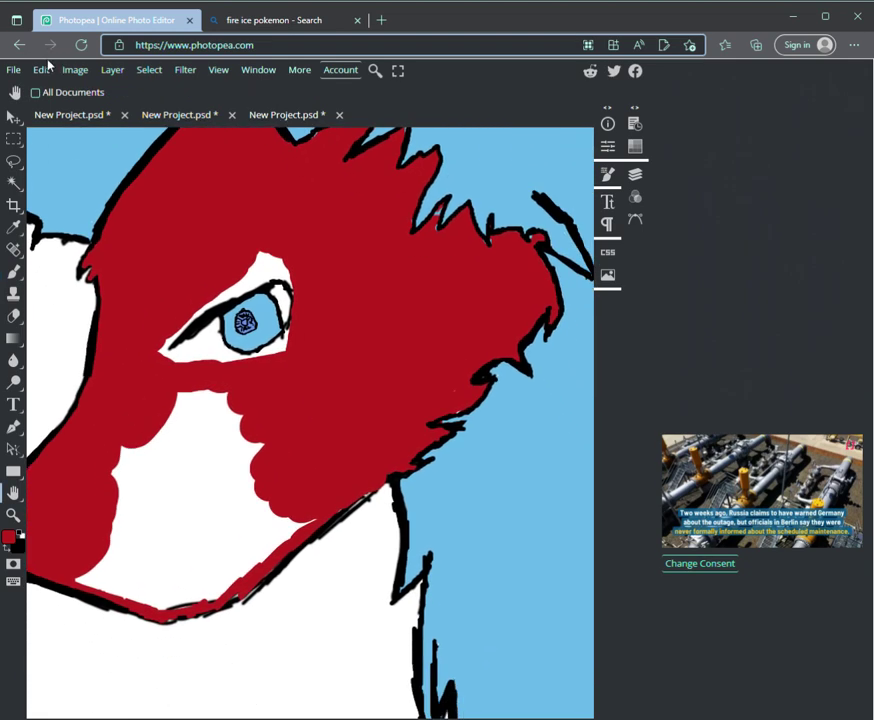
left_click(13, 271)
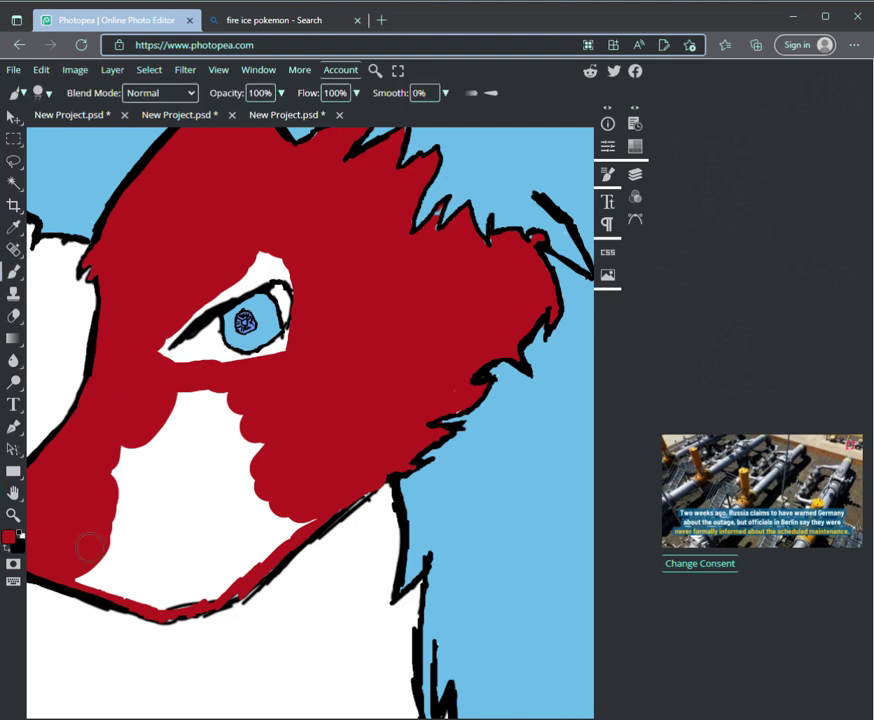
mouse_move(86, 566)
left_mouse_down()
mouse_move(115, 583)
mouse_move(126, 588)
mouse_move(177, 590)
mouse_move(166, 608)
mouse_move(224, 585)
mouse_move(211, 590)
mouse_move(308, 516)
mouse_move(240, 551)
mouse_move(228, 545)
mouse_move(194, 576)
mouse_move(231, 521)
mouse_move(318, 457)
mouse_move(119, 558)
mouse_move(324, 427)
mouse_move(155, 496)
mouse_move(270, 416)
mouse_move(256, 411)
mouse_move(187, 490)
mouse_move(143, 504)
mouse_move(106, 486)
mouse_move(203, 394)
mouse_move(75, 437)
left_mouse_up()
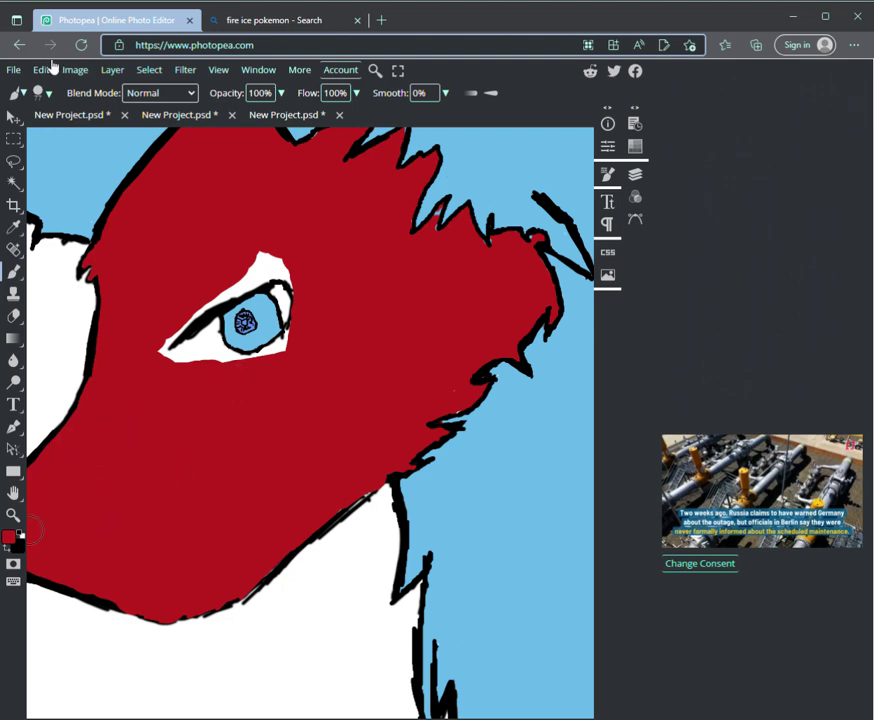
- Switch the brush colour to black at 6 px and redraw the jaw outline over the red fill
key("x")
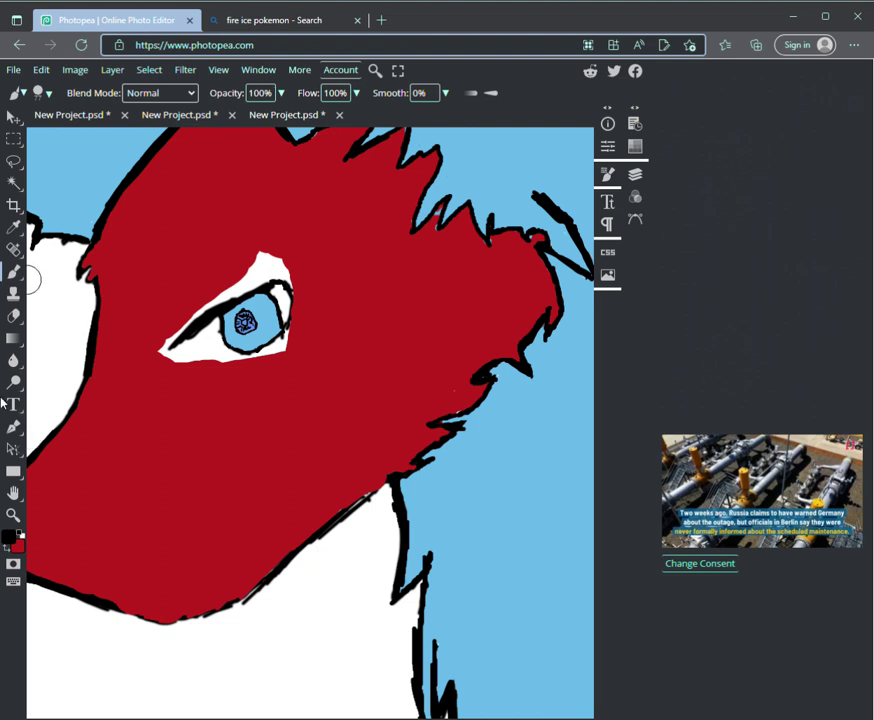
left_click(41, 92)
key("bracketleft")
key("bracketleft")
key("bracketleft")
key("bracketleft")
key("bracketleft")
key("bracketleft")
key("bracketleft")
key("bracketleft")
key("bracketleft")
key("bracketleft")
key("bracketleft")
key("bracketleft")
key("bracketleft")
key("bracketleft")
key("bracketleft")
key("bracketright")
key("bracketright")
key("bracketright")
key("bracketright")
key("bracketright")
key("bracketright")
key("bracketleft")
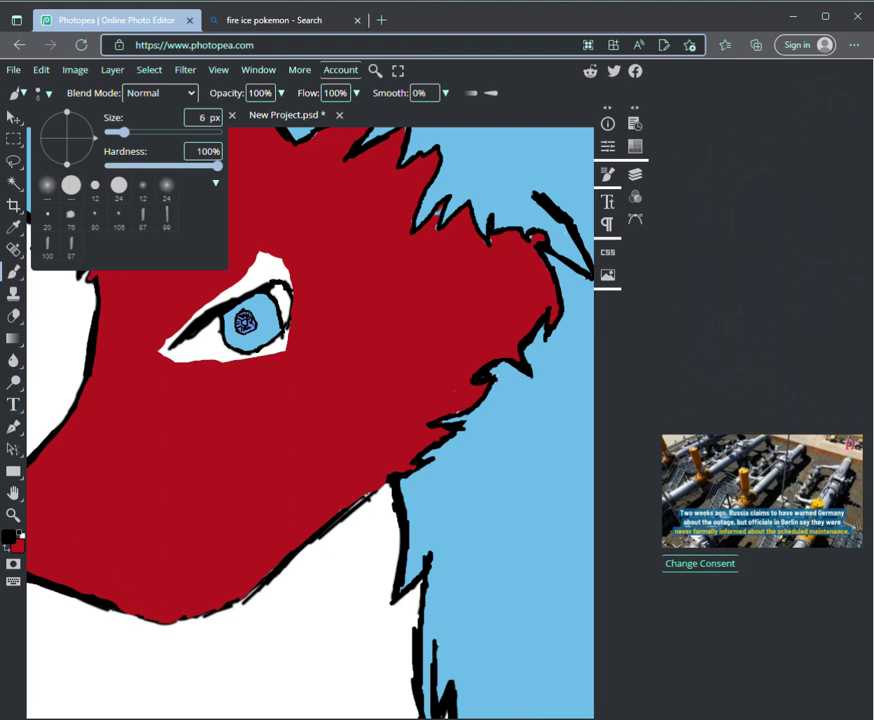
mouse_move(118, 606)
left_mouse_down()
mouse_move(176, 621)
mouse_move(150, 622)
left_mouse_up()
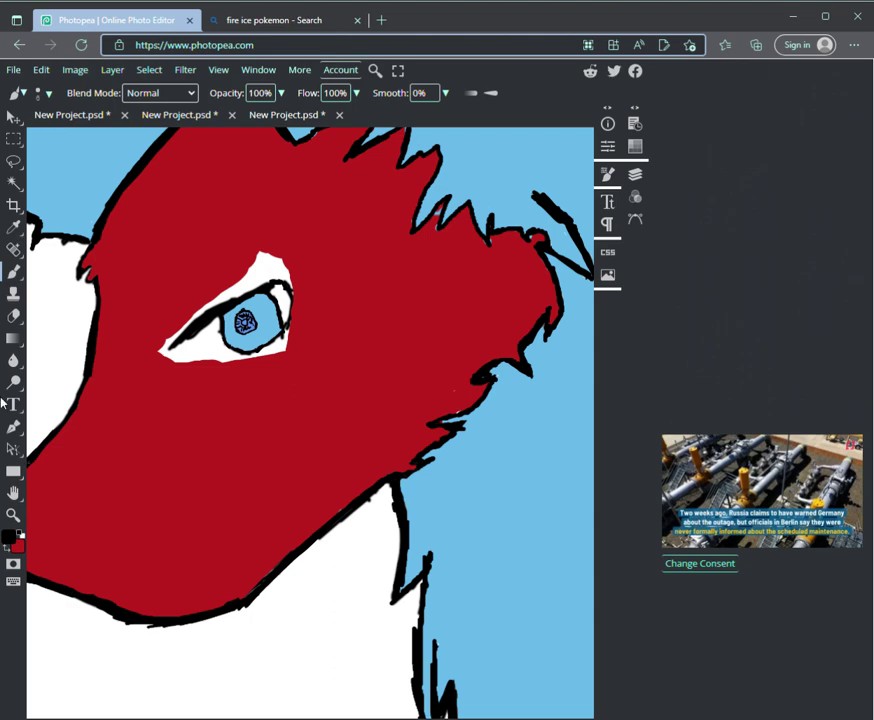
- Switch the brush colour back to dark red and paint closely along the eye's outline and brow line
key("space")
left_click_drag(455, 391, 602, 421)
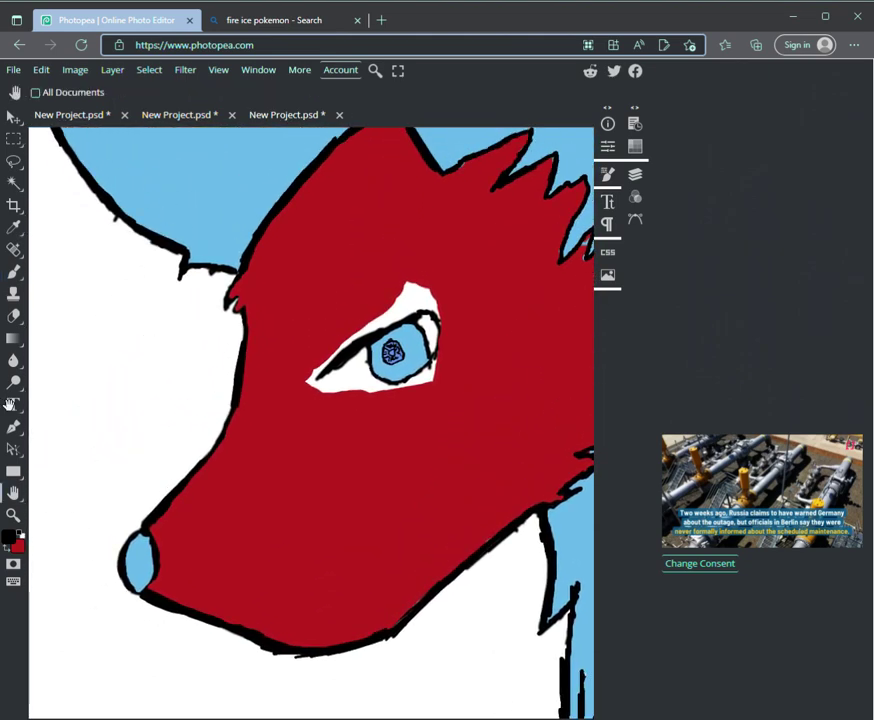
key("x")
key("b")
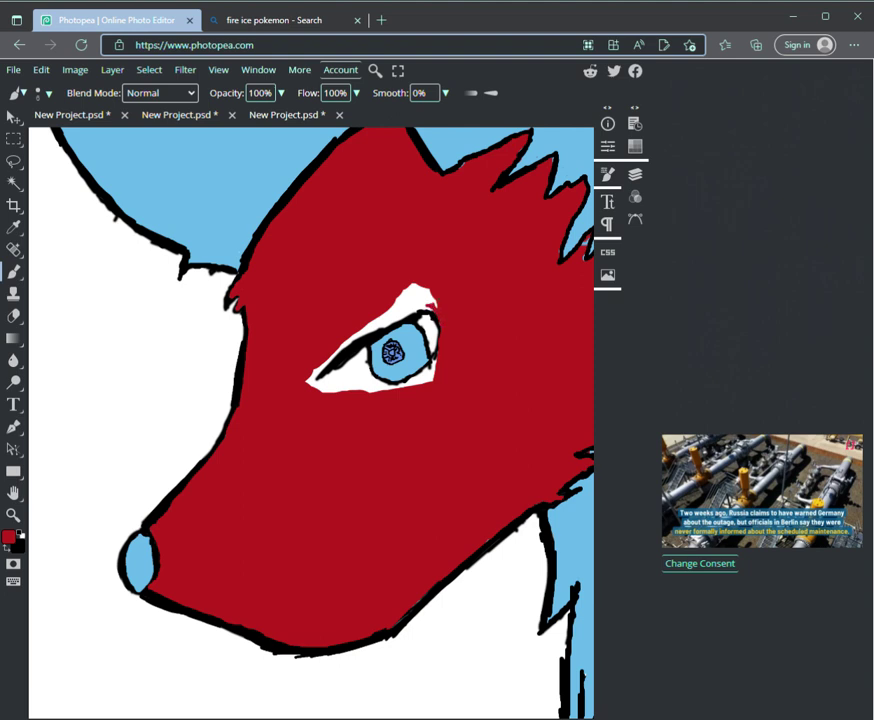
left_click_drag(312, 376, 324, 362)
left_click_drag(346, 343, 368, 328)
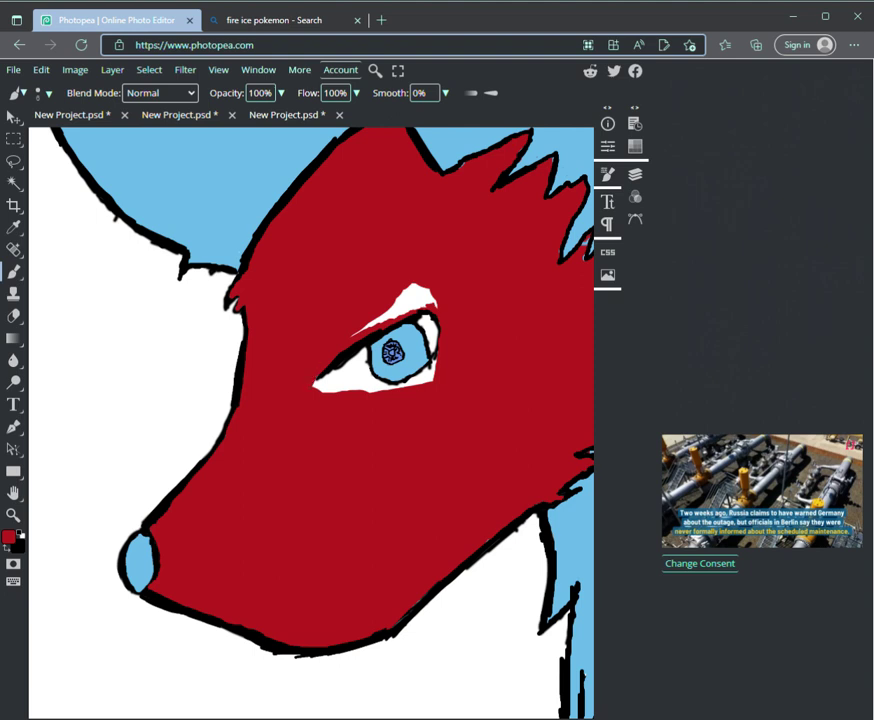
left_click_drag(316, 385, 330, 373)
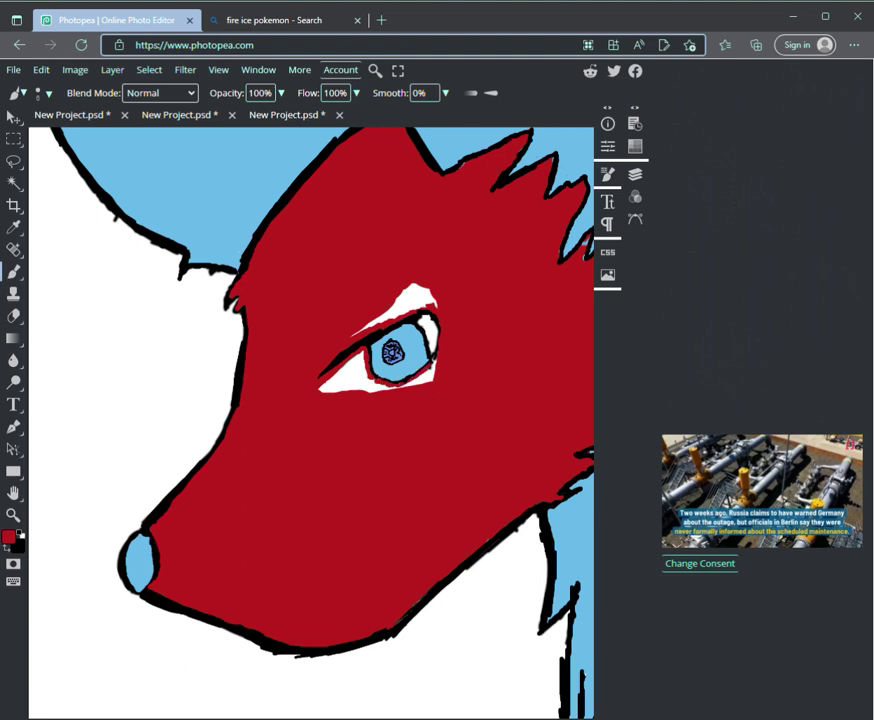
left_click_drag(434, 360, 427, 380)
left_click_drag(434, 302, 408, 309)
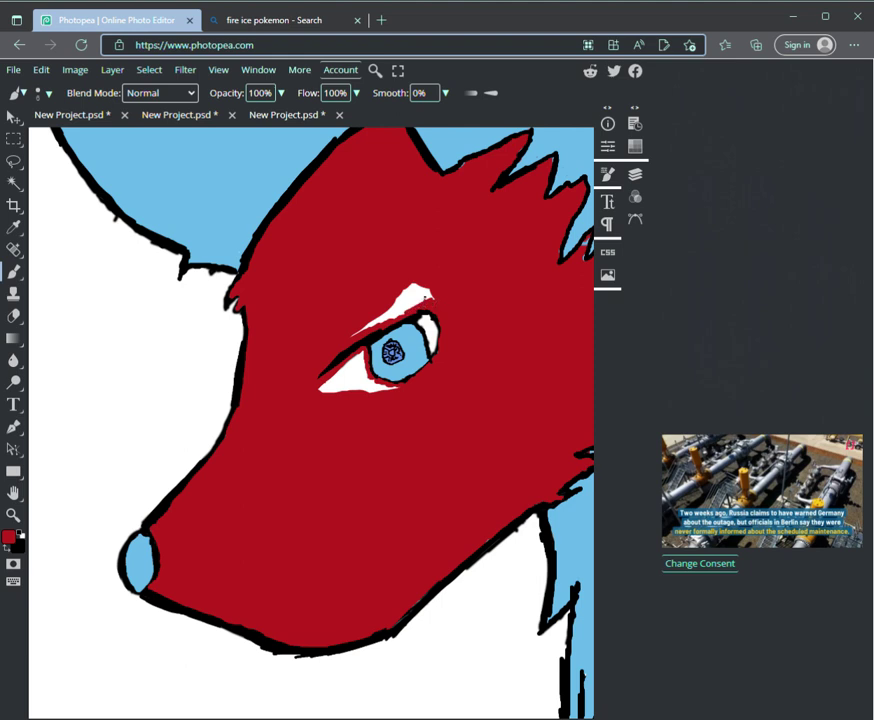
- Set the brush size to 14 px and fill the remaining white patches above and below the eye with dark red
left_click(45, 93)
left_click(132, 131)
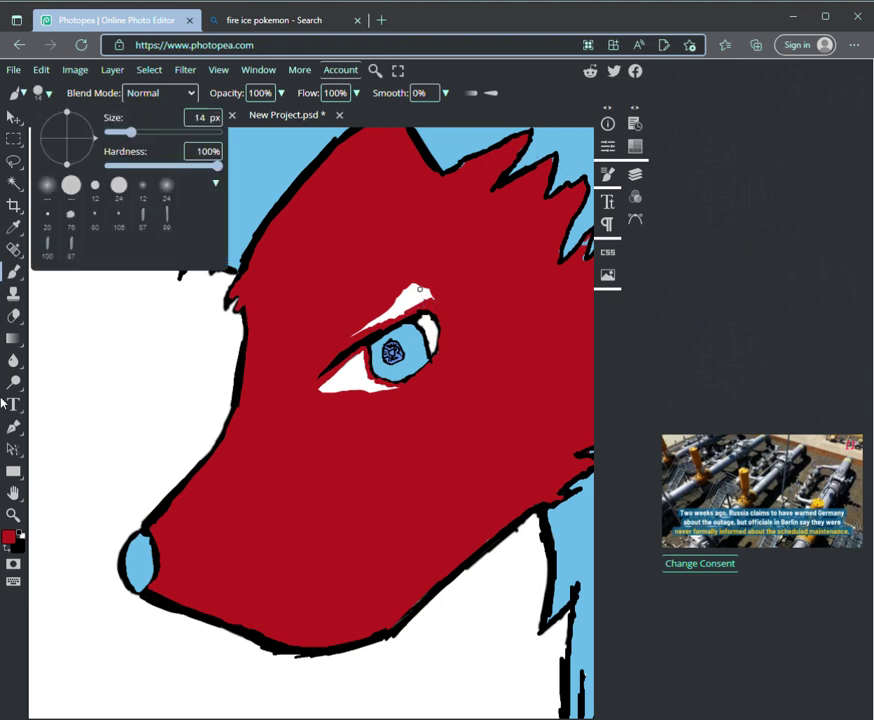
left_click(398, 288)
mouse_move(398, 288)
left_mouse_down()
mouse_move(435, 289)
mouse_move(427, 300)
mouse_move(436, 298)
mouse_move(382, 316)
left_mouse_up()
mouse_move(333, 385)
left_mouse_down()
mouse_move(318, 388)
mouse_move(360, 357)
mouse_move(365, 384)
left_mouse_up()
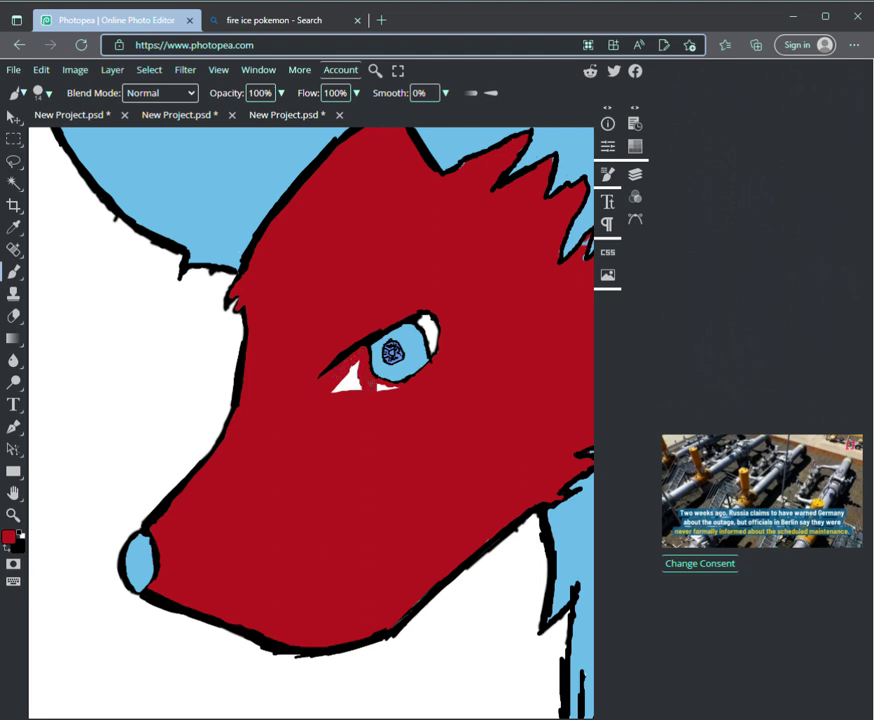
left_click_drag(354, 394, 357, 365)
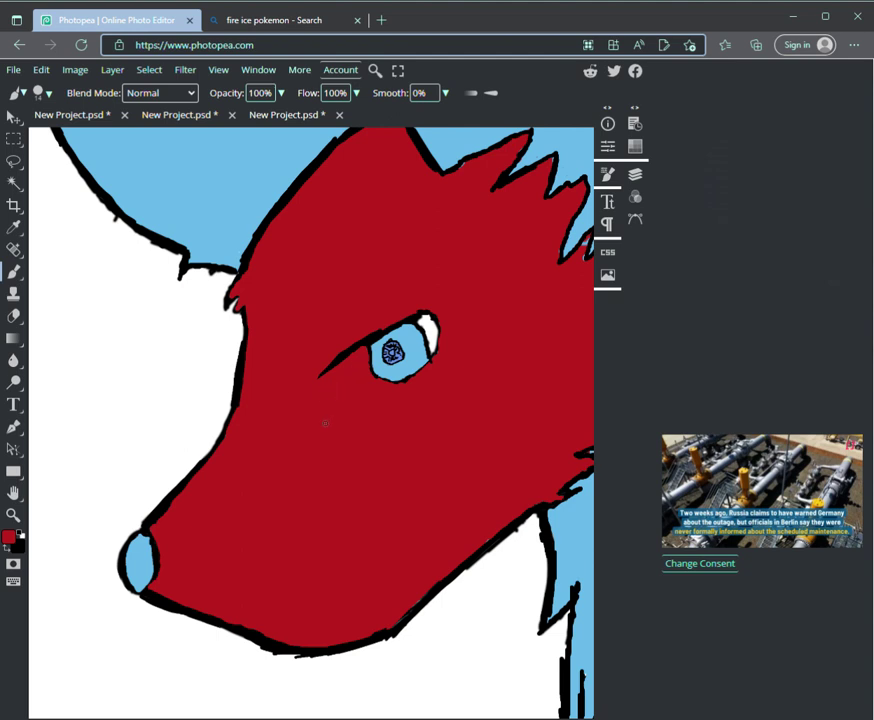
- Examine the colouring across the whole animal and return to a close view of the face
key("z")
left_click_drag(445, 537, 4, 401)
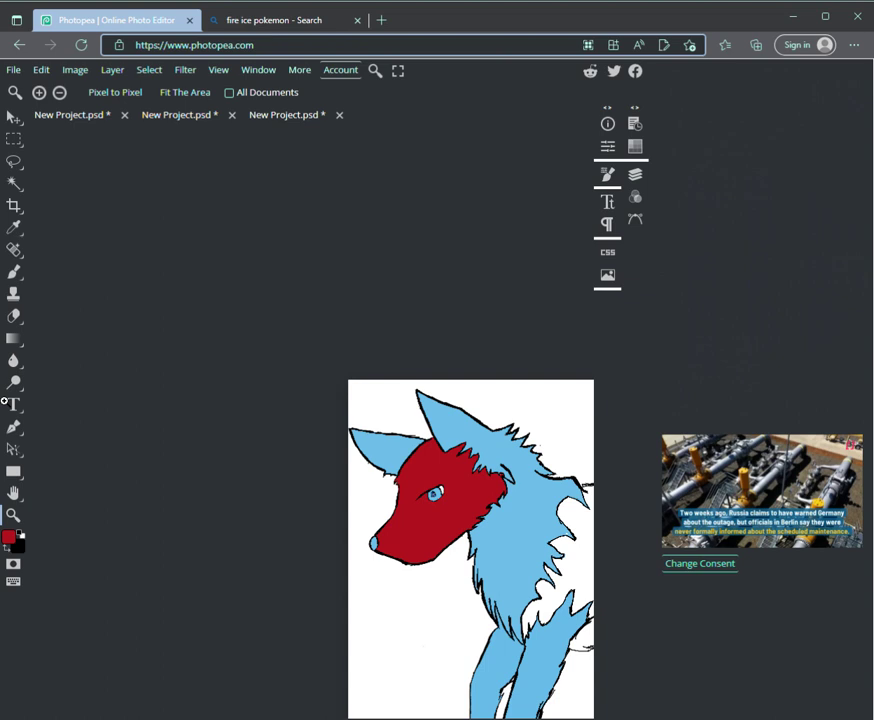
key("space")
mouse_move(470, 540)
left_mouse_down()
mouse_move(242, 475)
mouse_move(190, 449)
left_mouse_up()
scroll(10, 404, "down", 1)
scroll(10, 404, "left", 1)
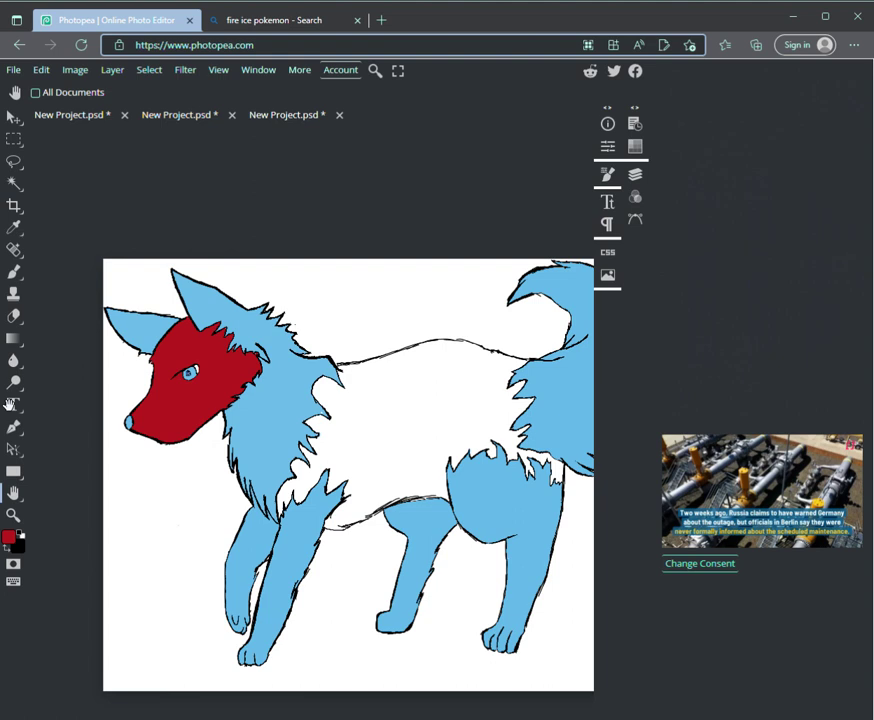
scroll(8, 404, "left", 1)
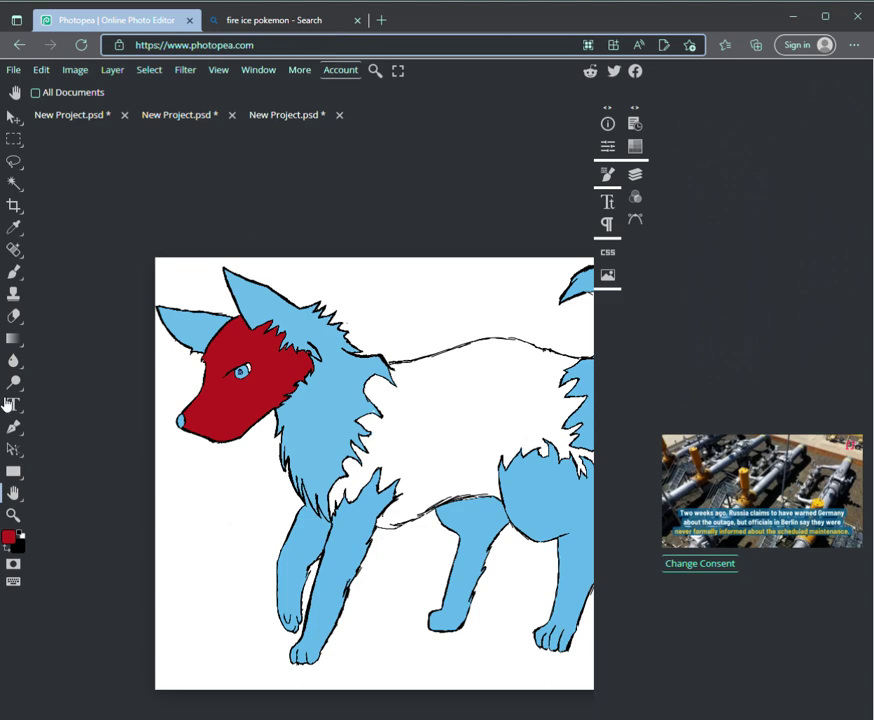
left_click(8, 383)
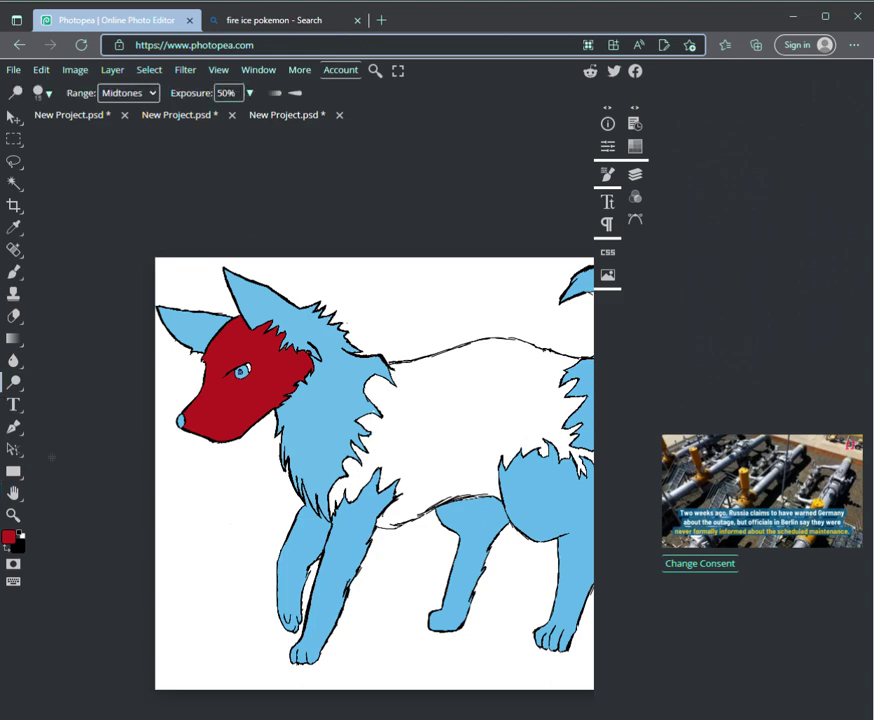
left_click(13, 514)
left_click(339, 486)
key("ctrl+plus")
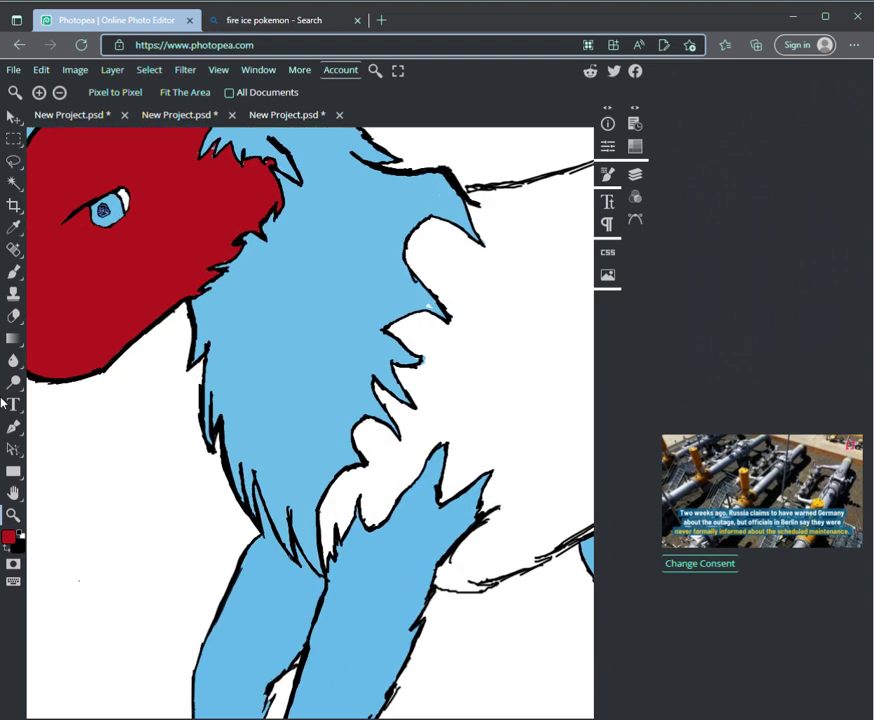
key("ctrl+plus")
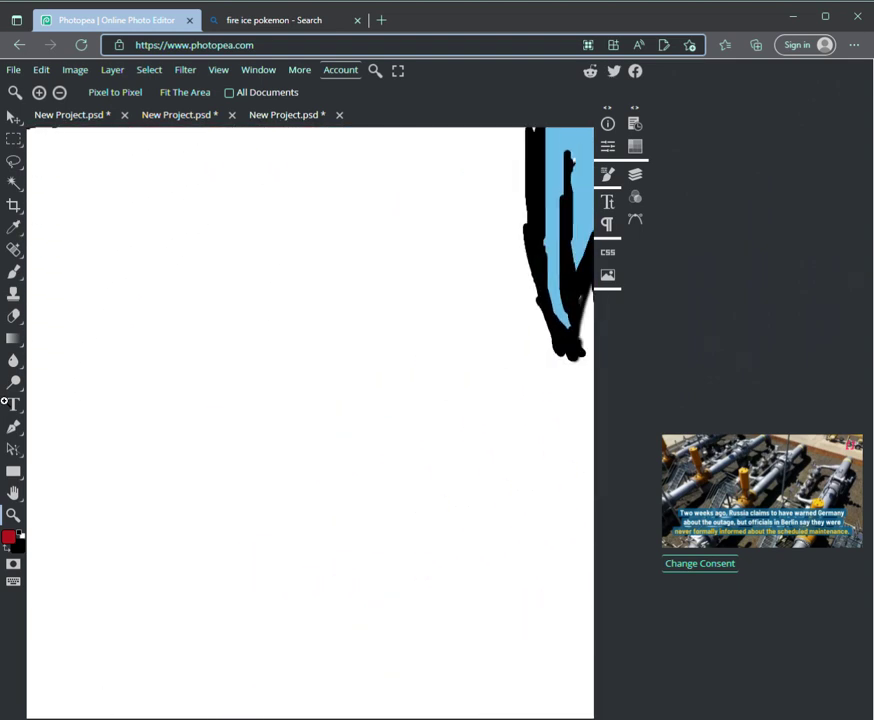
key("ctrl+minus")
key("space")
left_click_drag(310, 300, 386, 643)
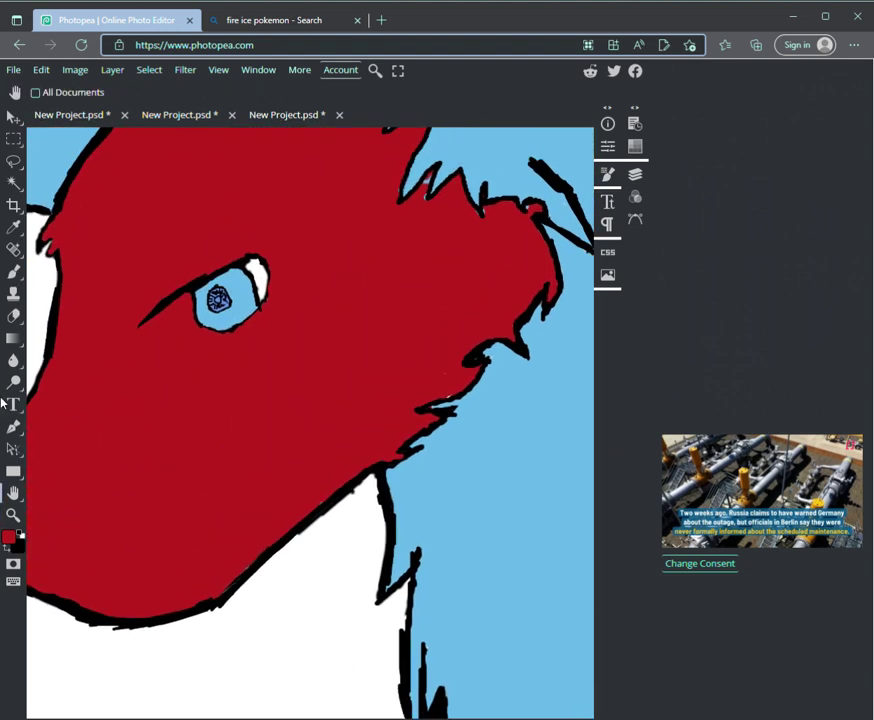
- Set the brush to black at 5 px and redraw the outline around the eye
key("b")
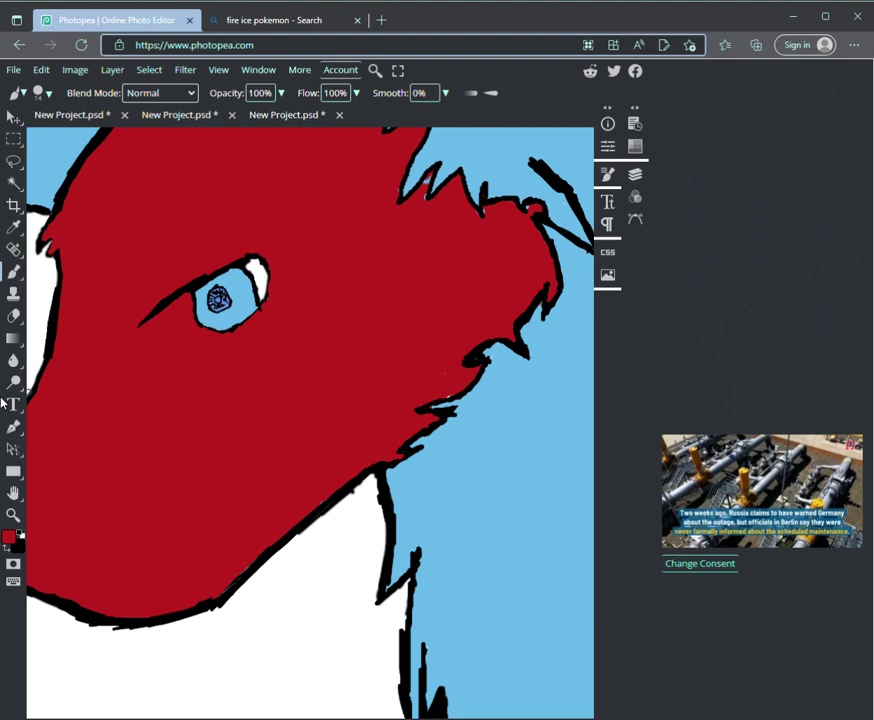
left_click(40, 93)
key("bracketleft")
key("bracketleft")
key("bracketleft")
key("bracketleft")
key("bracketleft")
key("bracketleft")
key("bracketleft")
key("bracketleft")
key("bracketleft")
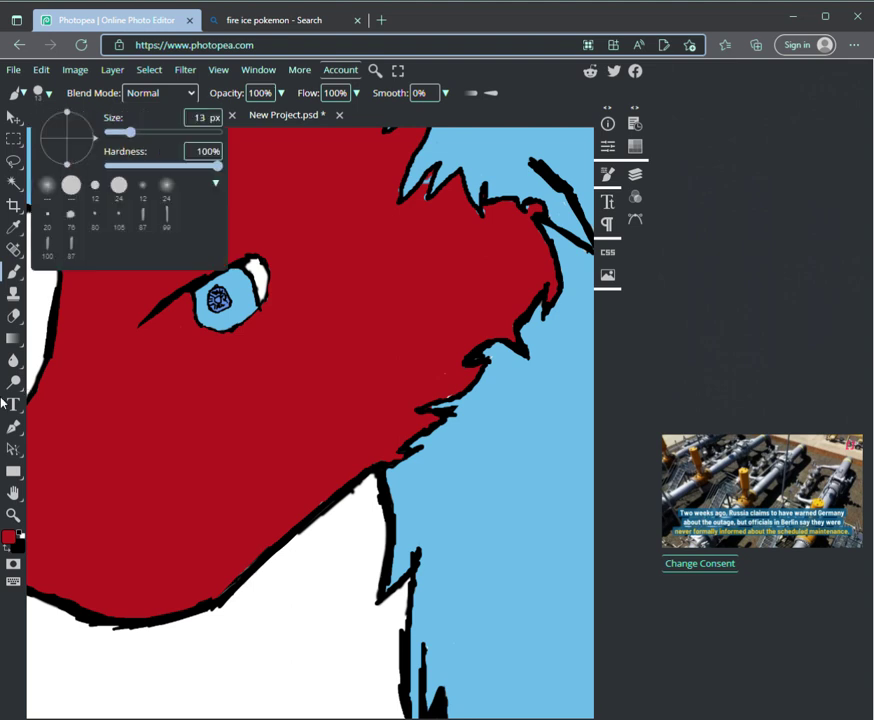
key("Escape")
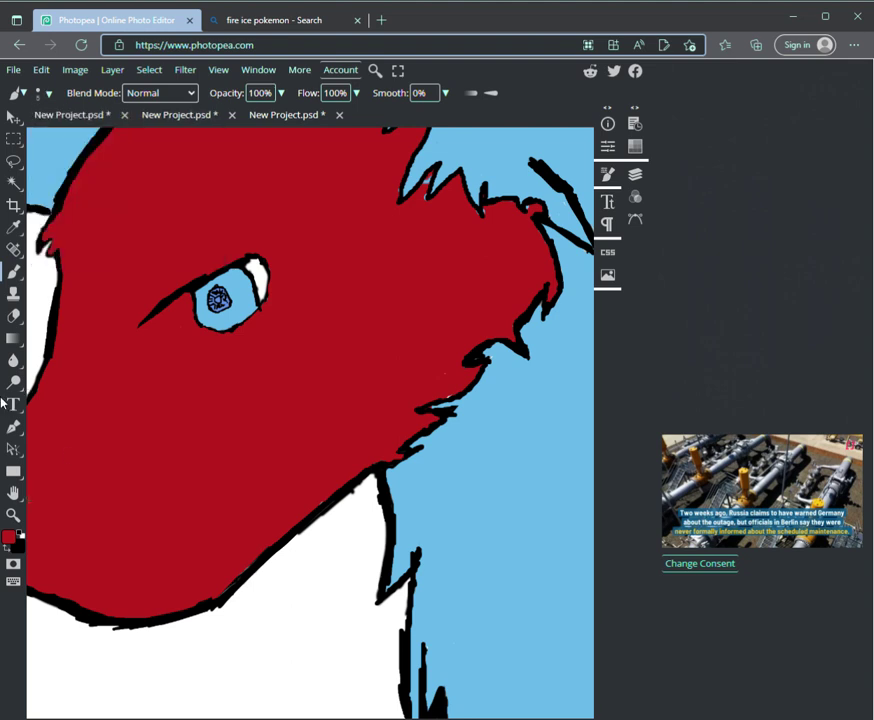
key("x")
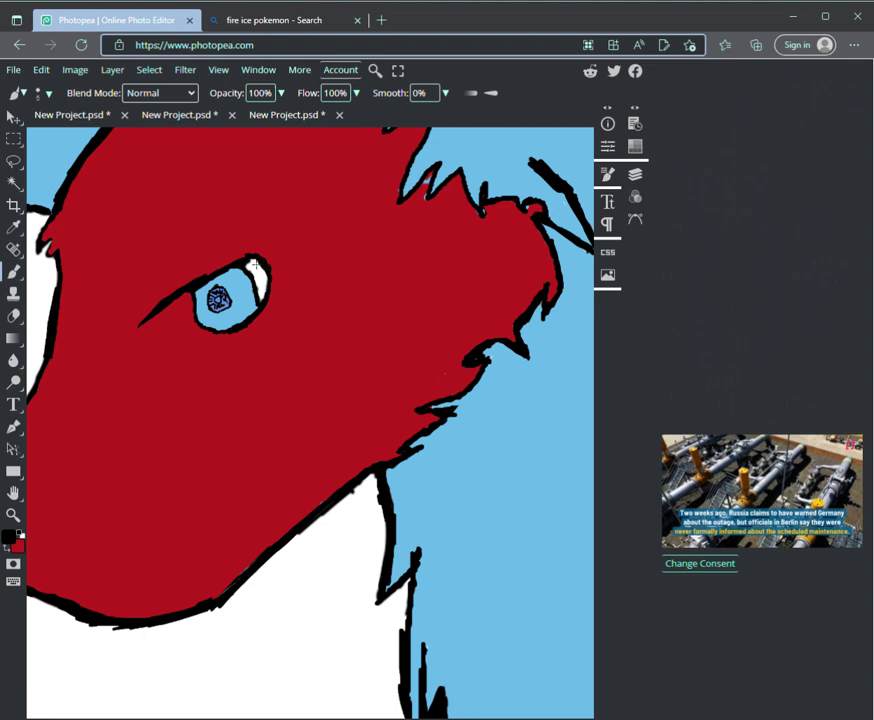
- Redraw the black outline of the small fur tuft at the front of the forehead, below the far ear
key("space")
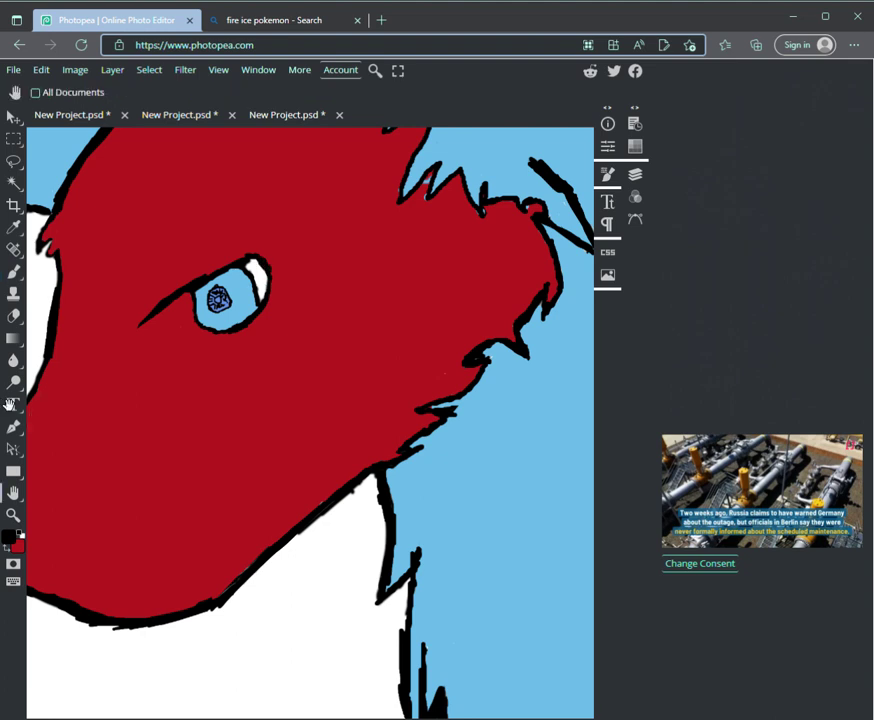
left_click_drag(252, 283, 331, 434)
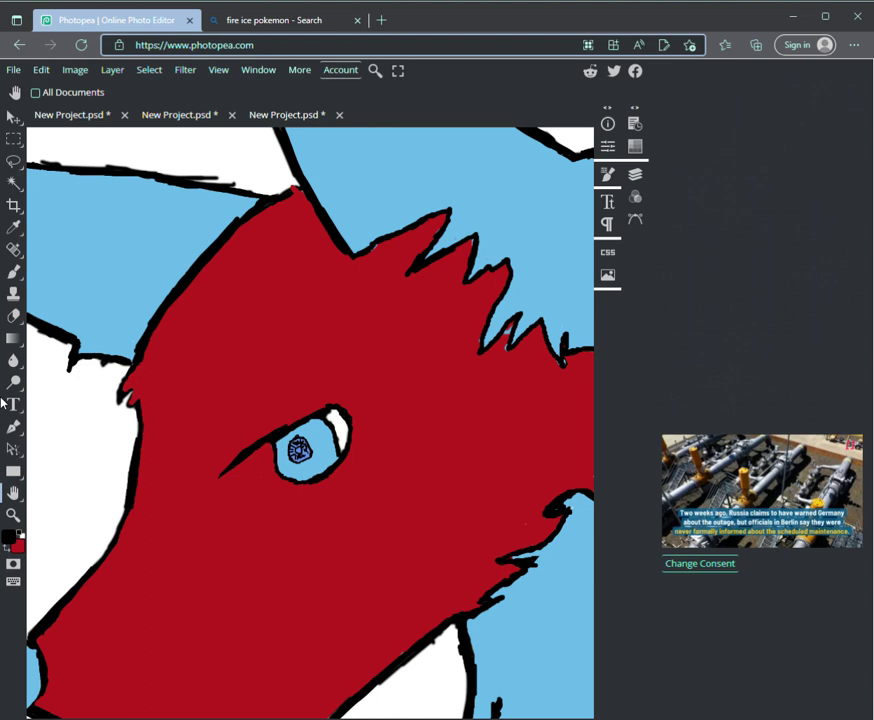
left_click(3, 273)
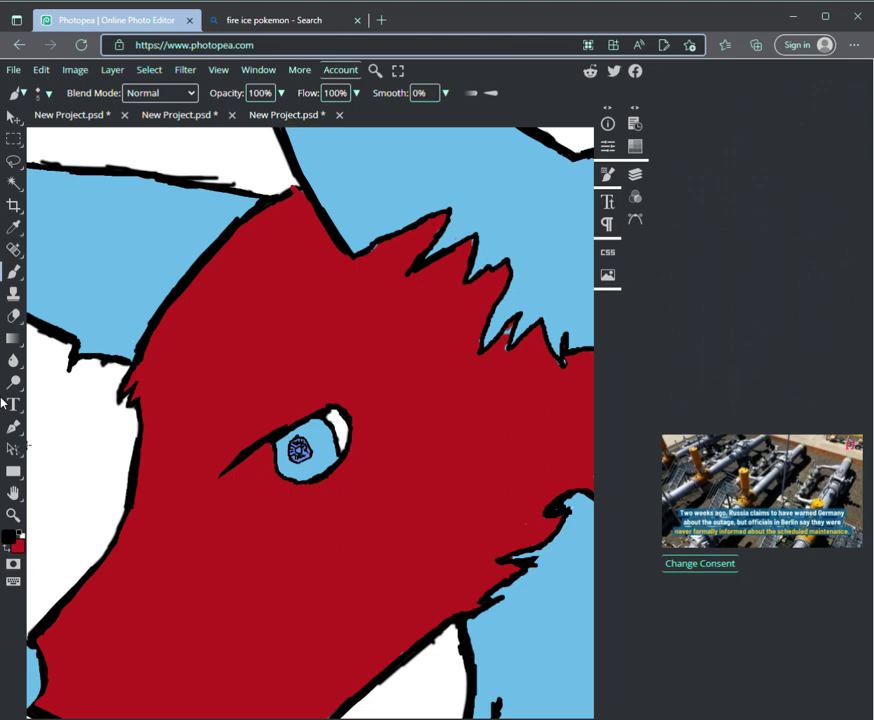
- Switch the brush colour to dark red and fill the narrow gap between the chest fur and the front leg
key("space")
key("z")
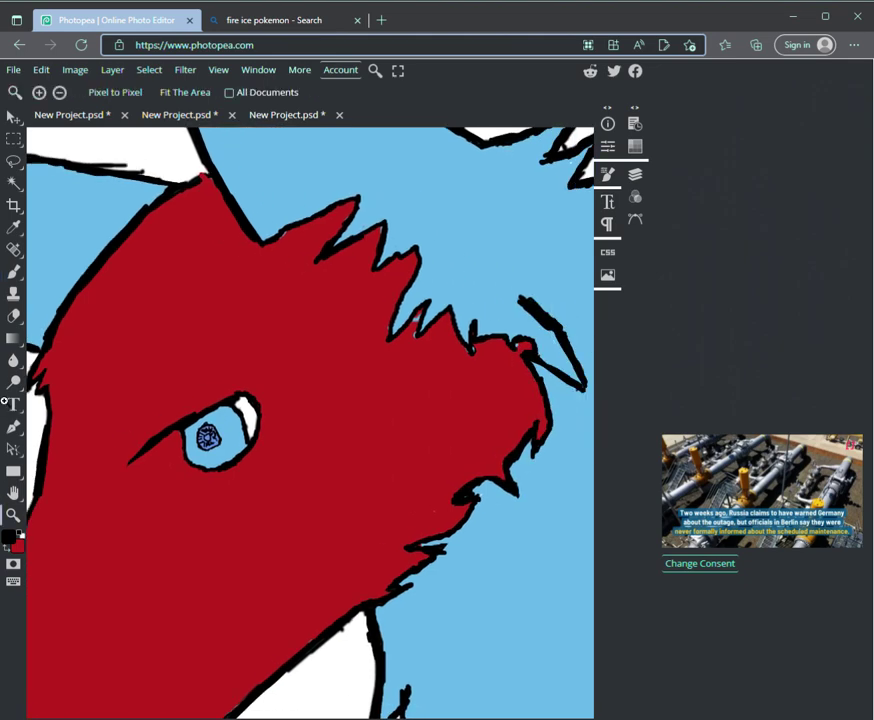
key("ctrl+minus")
key("space")
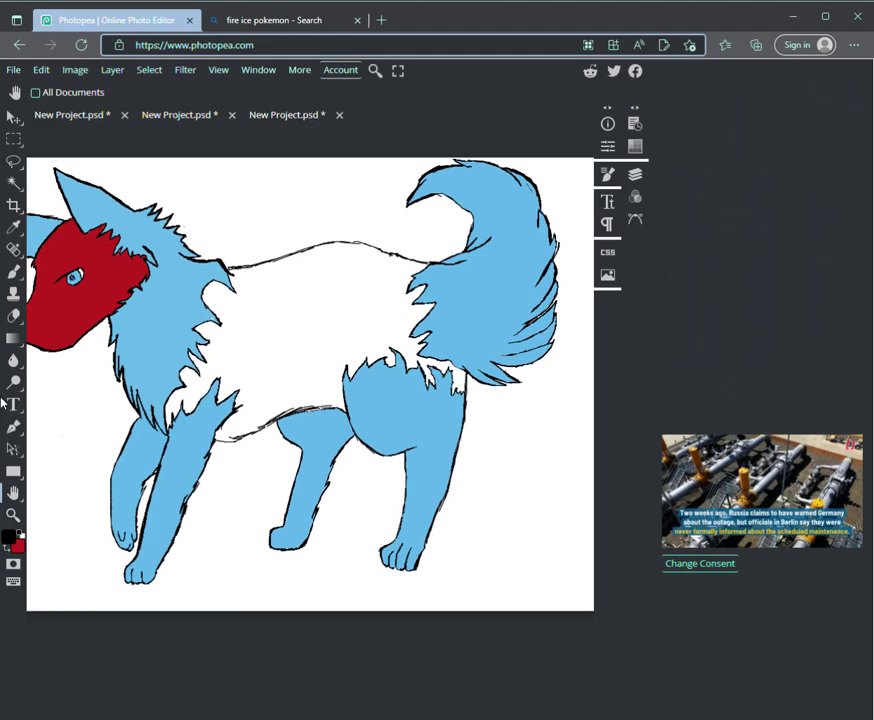
key("z")
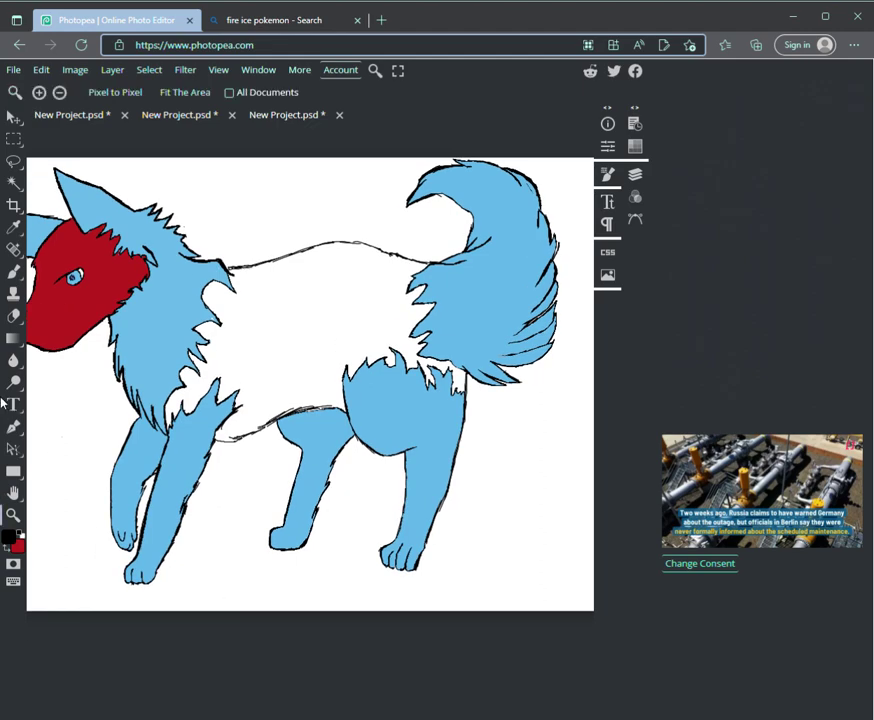
key("ctrl+plus")
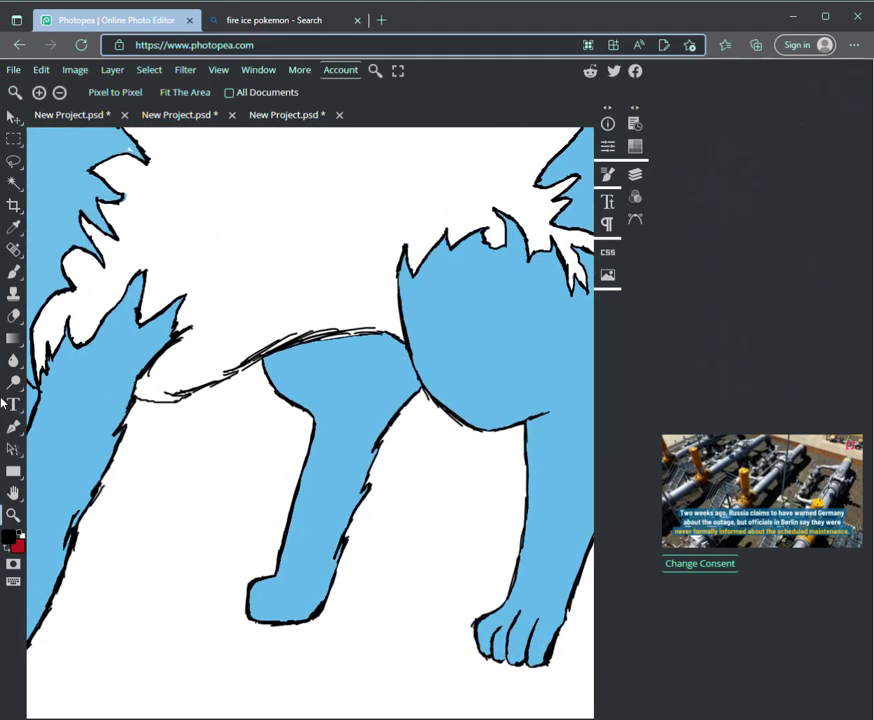
key("h")
key("b")
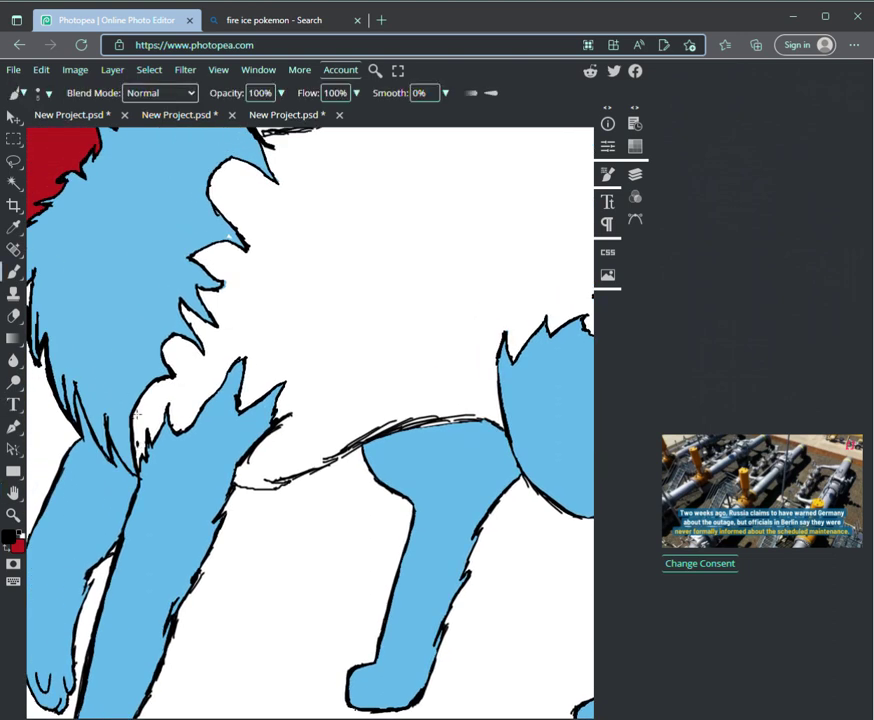
key("x")
mouse_move(137, 443)
left_mouse_down()
mouse_move(141, 459)
mouse_move(138, 437)
mouse_move(141, 452)
left_mouse_up()
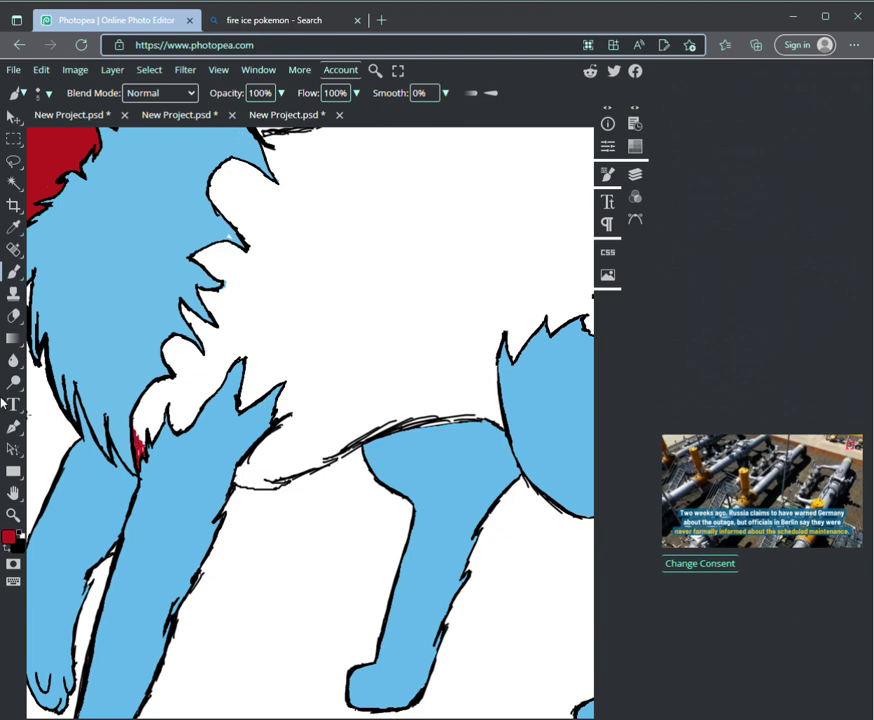
- Set the brush size to 108 px and fill the front and middle of the torso with dark red
key("F5")
left_click_drag(124, 131, 157, 131)
mouse_move(338, 212)
left_mouse_down()
mouse_move(320, 246)
mouse_move(327, 234)
mouse_move(314, 212)
mouse_move(265, 215)
mouse_move(256, 234)
mouse_move(265, 211)
mouse_move(256, 217)
mouse_move(216, 178)
mouse_move(222, 168)
mouse_move(238, 188)
mouse_move(258, 184)
mouse_move(264, 172)
mouse_move(230, 198)
mouse_move(190, 345)
mouse_move(163, 357)
mouse_move(142, 420)
mouse_move(175, 374)
mouse_move(185, 380)
mouse_move(191, 428)
mouse_move(242, 322)
mouse_move(255, 266)
mouse_move(228, 307)
mouse_move(221, 354)
mouse_move(299, 264)
mouse_move(275, 312)
mouse_move(314, 288)
mouse_move(293, 313)
mouse_move(340, 278)
mouse_move(345, 291)
mouse_move(293, 378)
mouse_move(280, 425)
mouse_move(264, 430)
mouse_move(243, 463)
mouse_move(253, 460)
mouse_move(311, 419)
mouse_move(337, 355)
mouse_move(339, 396)
mouse_move(373, 362)
mouse_move(403, 265)
mouse_move(355, 306)
mouse_move(361, 276)
mouse_move(306, 297)
left_mouse_up()
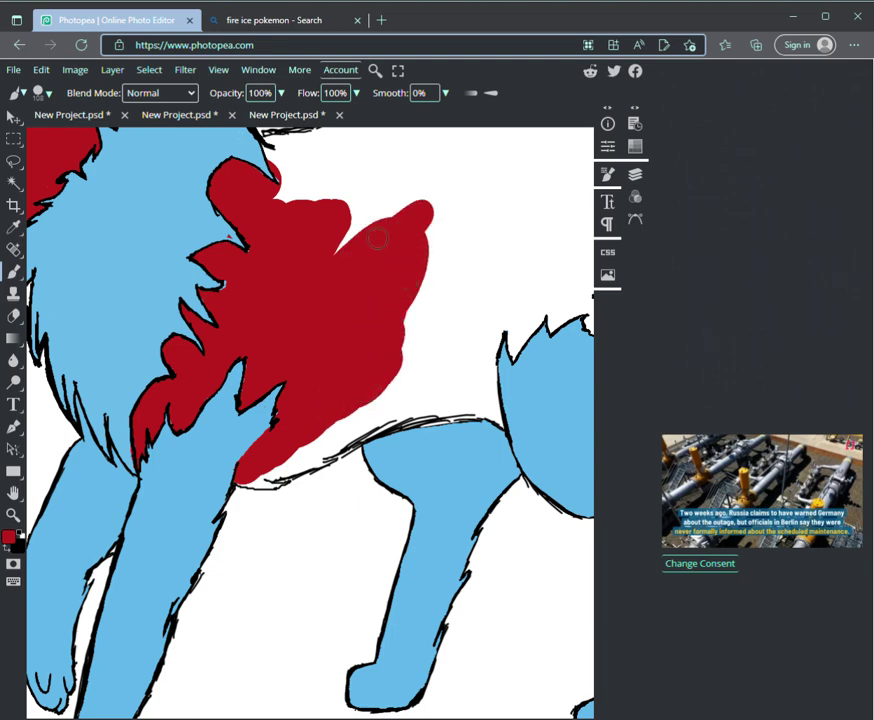
mouse_move(366, 240)
left_mouse_down()
mouse_move(488, 195)
mouse_move(326, 215)
mouse_move(488, 146)
mouse_move(389, 286)
mouse_move(581, 195)
mouse_move(451, 189)
mouse_move(484, 277)
mouse_move(411, 330)
mouse_move(495, 372)
mouse_move(450, 405)
mouse_move(511, 388)
mouse_move(373, 404)
mouse_move(370, 387)
mouse_move(154, 512)
left_mouse_up()
- Fill the rear flank, the gaps between the hip and tail fur, and the back with dark red, undoing an overspilling stroke
key("space")
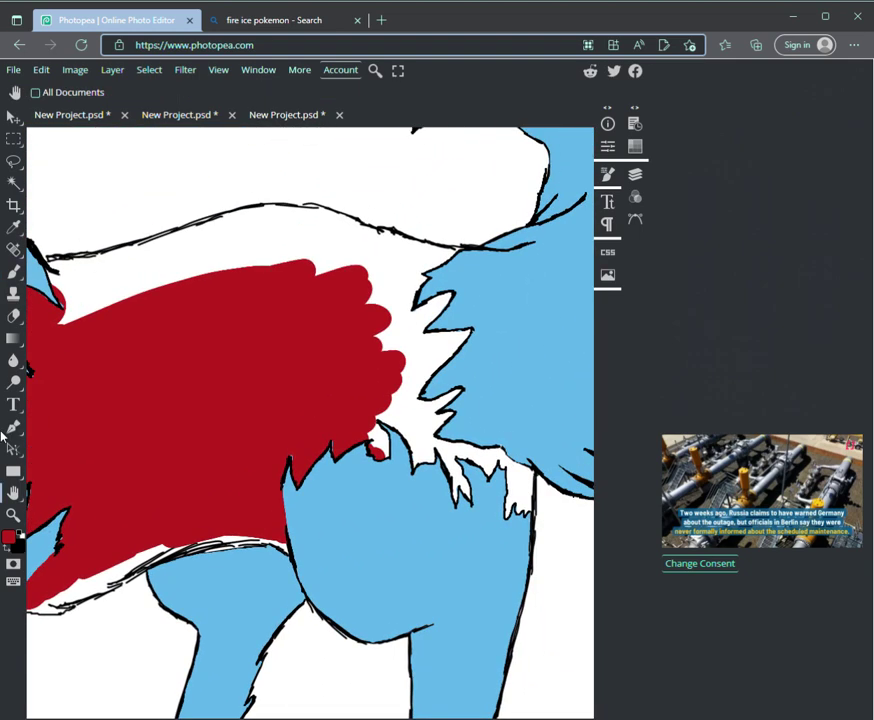
key("b")
mouse_move(470, 423)
left_mouse_down()
mouse_move(488, 385)
mouse_move(371, 480)
mouse_move(410, 474)
mouse_move(493, 421)
mouse_move(507, 439)
mouse_move(519, 522)
left_mouse_up()
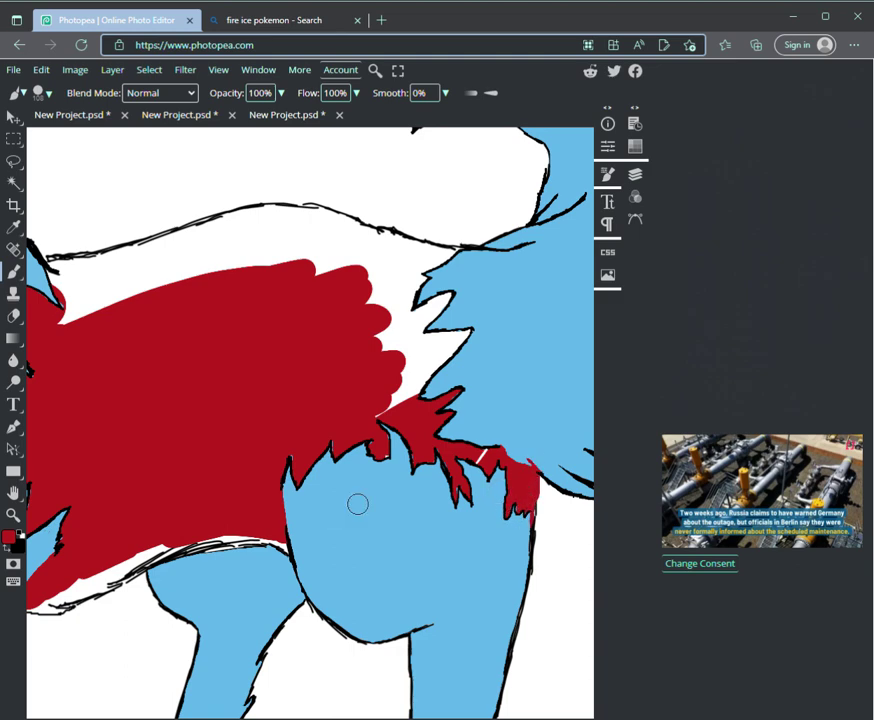
key("ctrl+z")
mouse_move(504, 462)
left_mouse_down()
mouse_move(507, 503)
mouse_move(521, 449)
mouse_move(493, 436)
mouse_move(425, 468)
mouse_move(455, 355)
mouse_move(384, 414)
mouse_move(480, 287)
left_mouse_up()
mouse_move(289, 288)
left_mouse_down()
mouse_move(362, 328)
mouse_move(279, 269)
mouse_move(362, 293)
mouse_move(310, 258)
mouse_move(323, 240)
mouse_move(448, 260)
mouse_move(376, 245)
mouse_move(321, 219)
mouse_move(361, 236)
left_mouse_up()
mouse_move(100, 300)
left_mouse_down()
mouse_move(40, 281)
mouse_move(248, 219)
mouse_move(300, 250)
mouse_move(300, 236)
mouse_move(226, 242)
mouse_move(78, 288)
left_mouse_up()
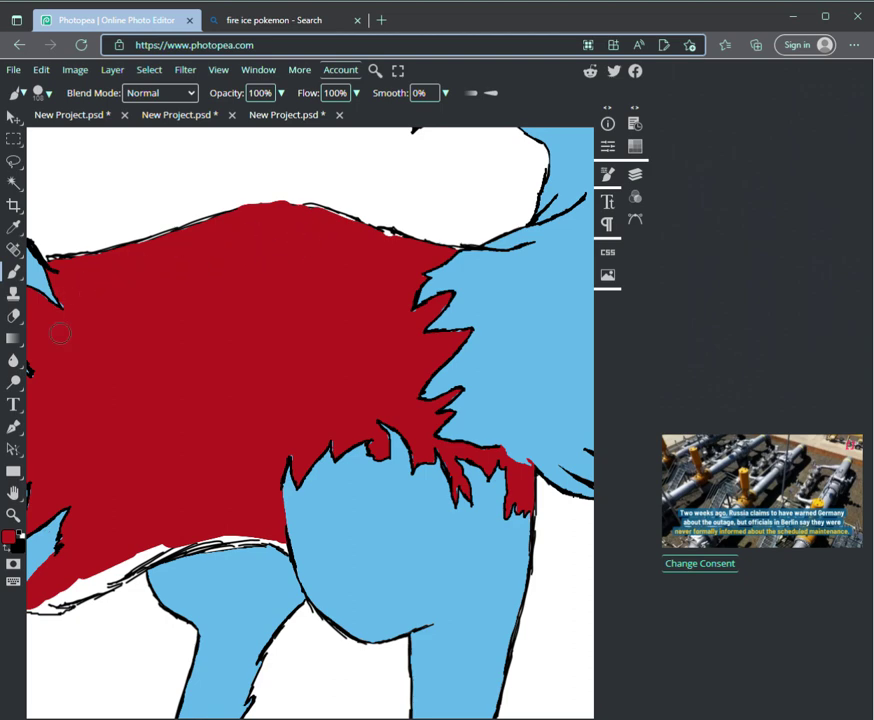
- Fill the remaining white strip along the belly with dark red
left_click(13, 514)
left_click_drag(403, 528, 340, 528)
scroll(353, 514, "up", 1)
scroll(353, 514, "down", 3)
left_click_drag(4, 434, 12, 434)
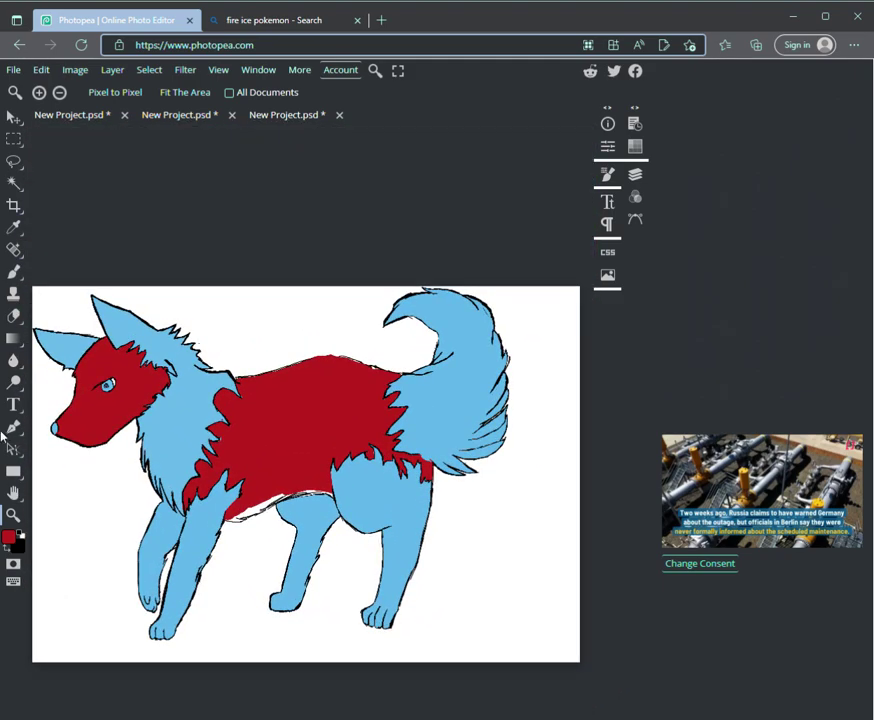
key("b")
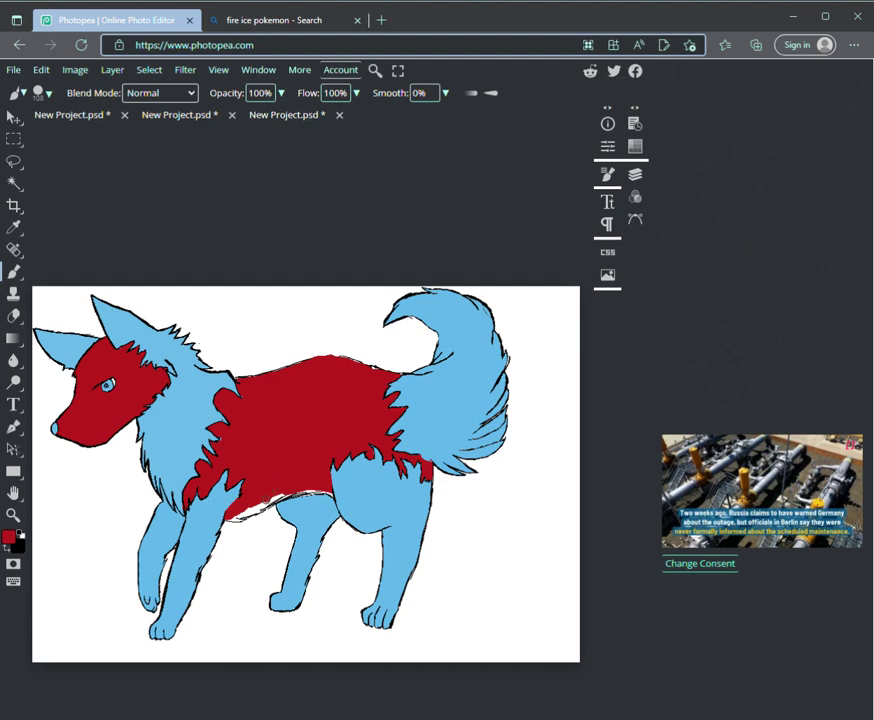
left_click_drag(240, 516, 308, 490)
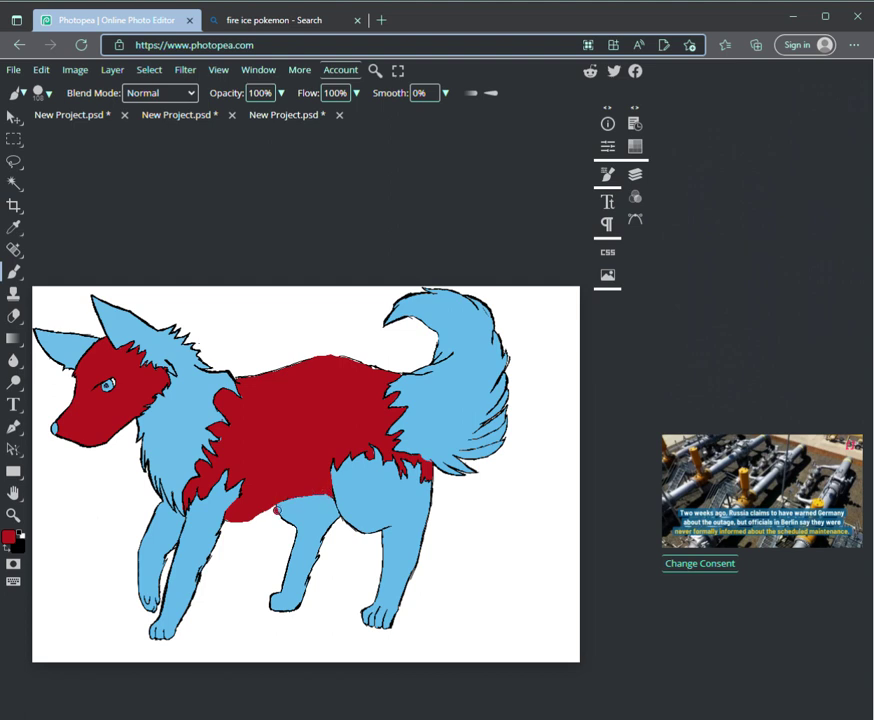
- Undo the last belly strokes and repaint the white strip along the belly edge with dark red
left_click_drag(276, 509, 286, 503)
key("ctrl+z")
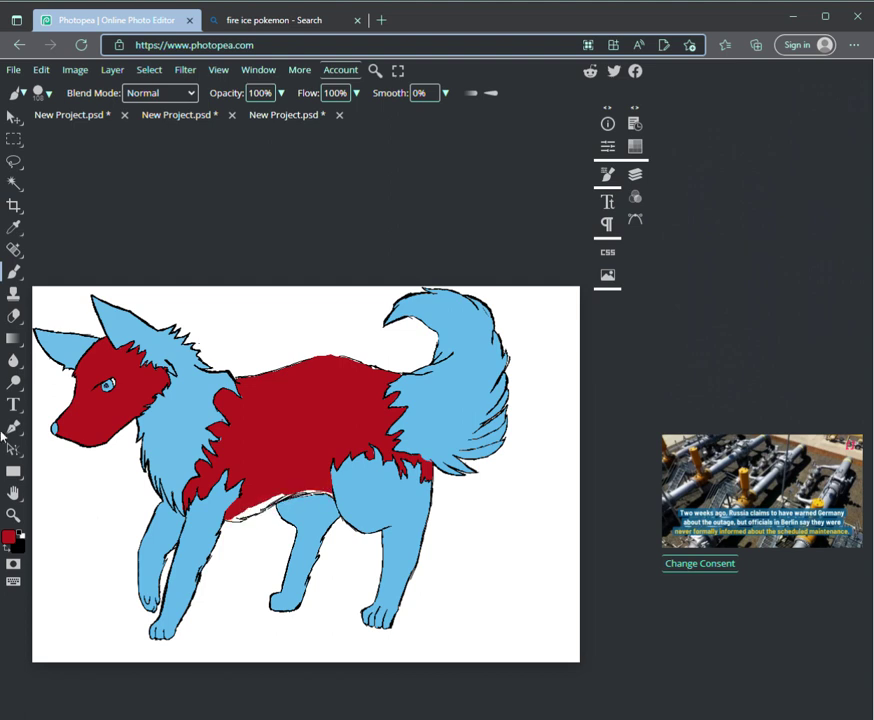
left_click_drag(234, 519, 318, 492)
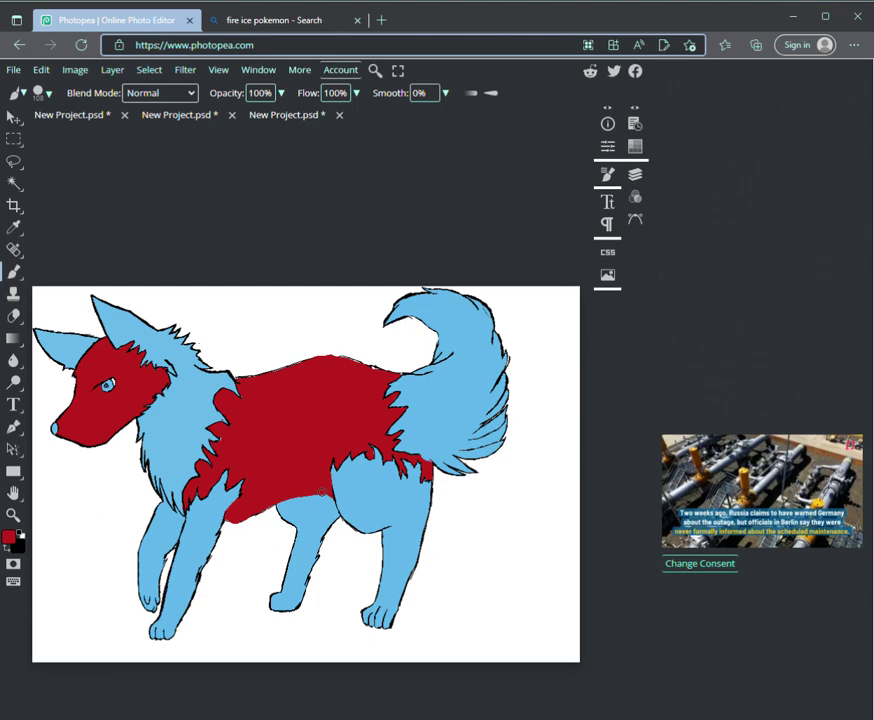
- Save the coloured drawing as a PSD file named wolfre
left_click(14, 70)
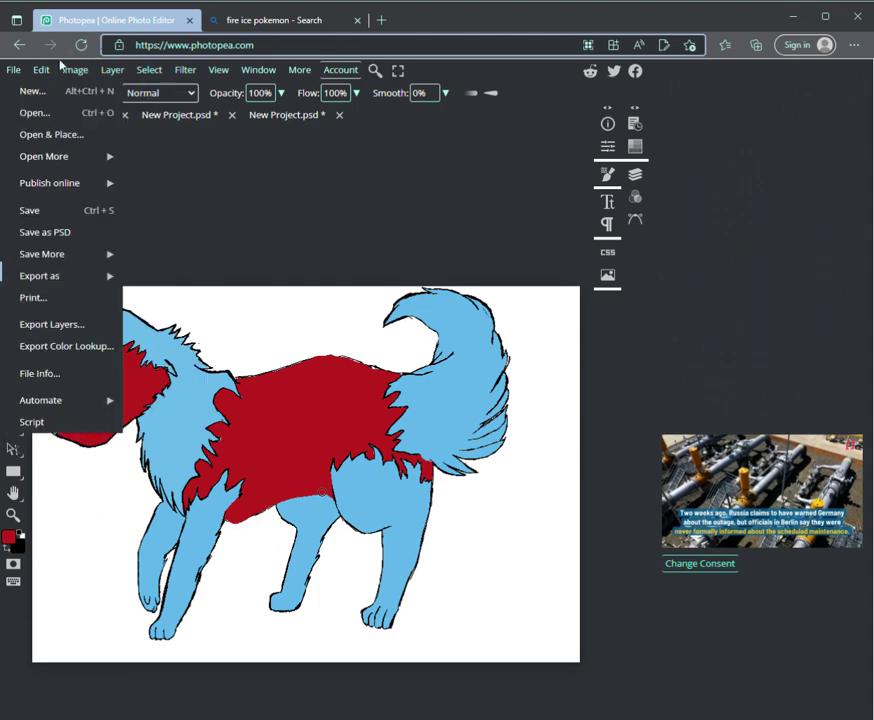
left_click(37, 210)
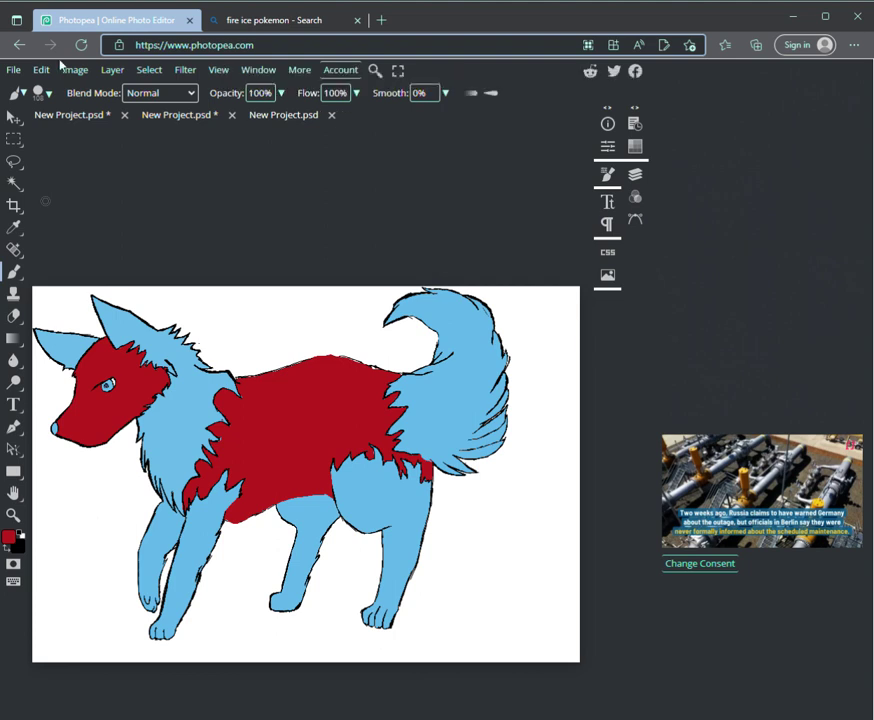
left_click(14, 70)
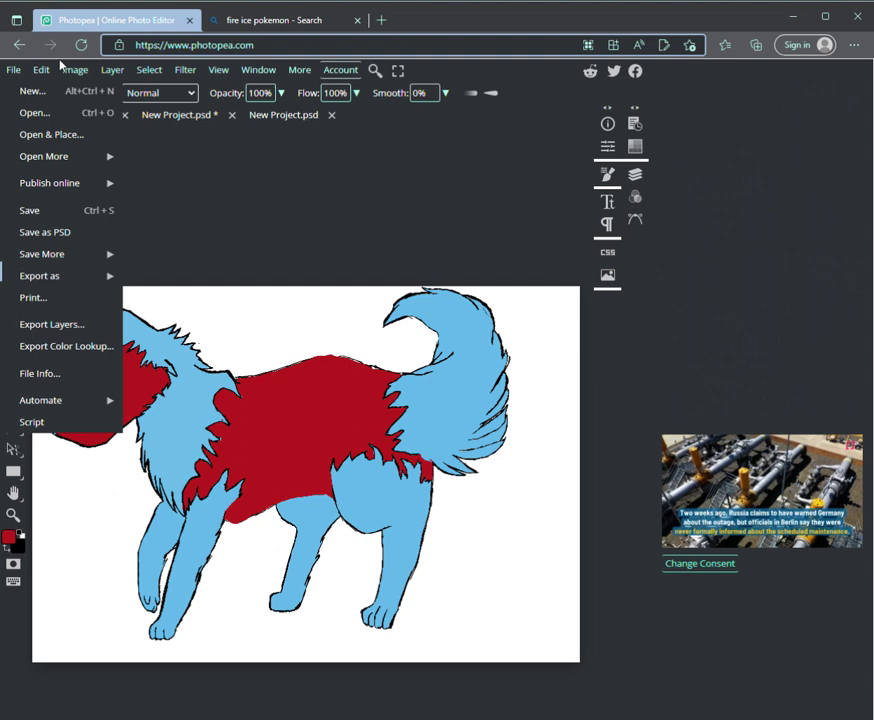
left_click(46, 211)
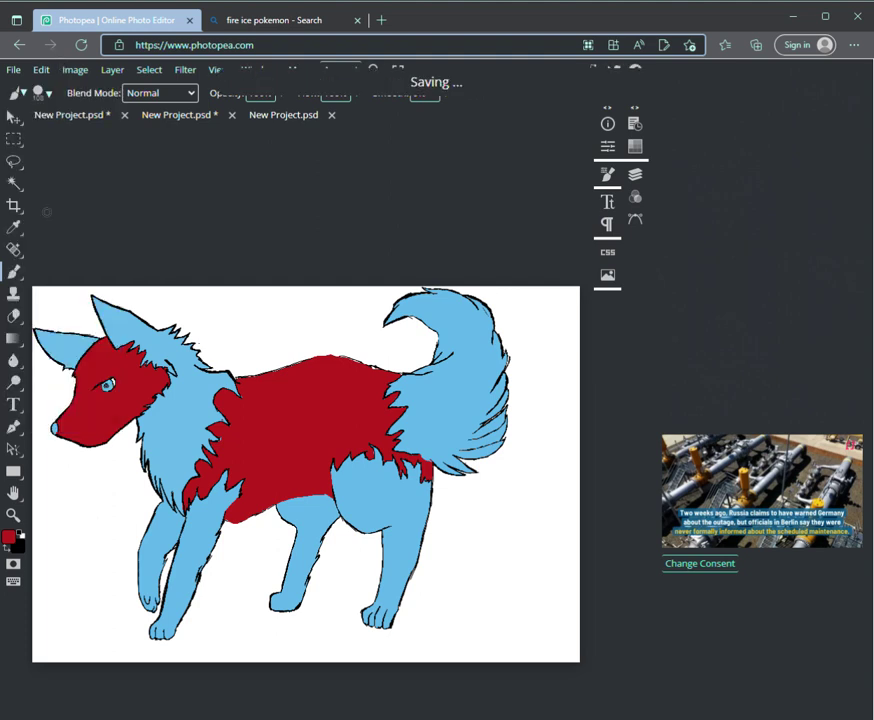
left_click(22, 69)
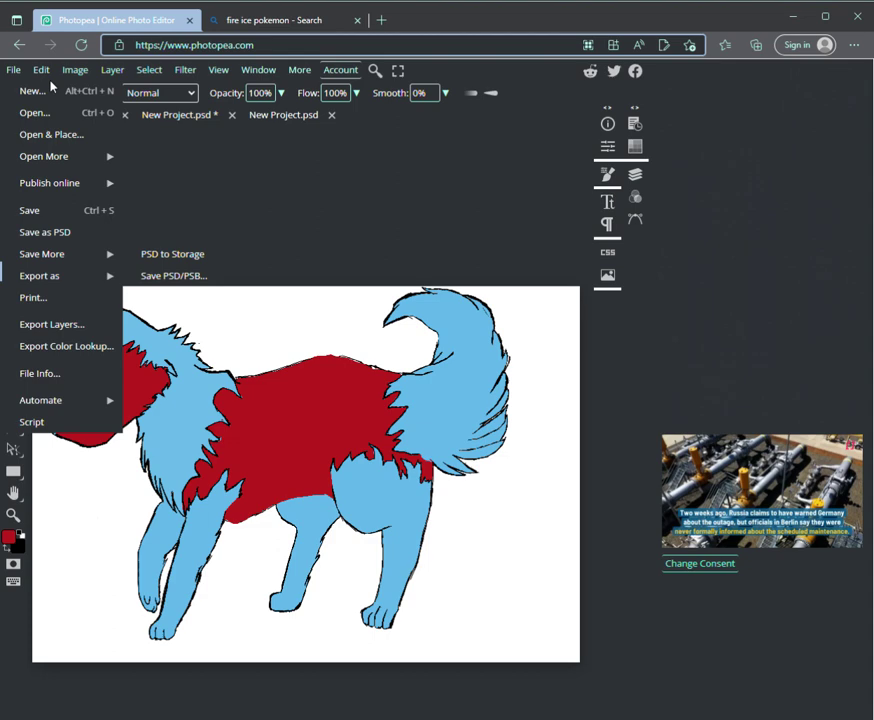
left_click(42, 71)
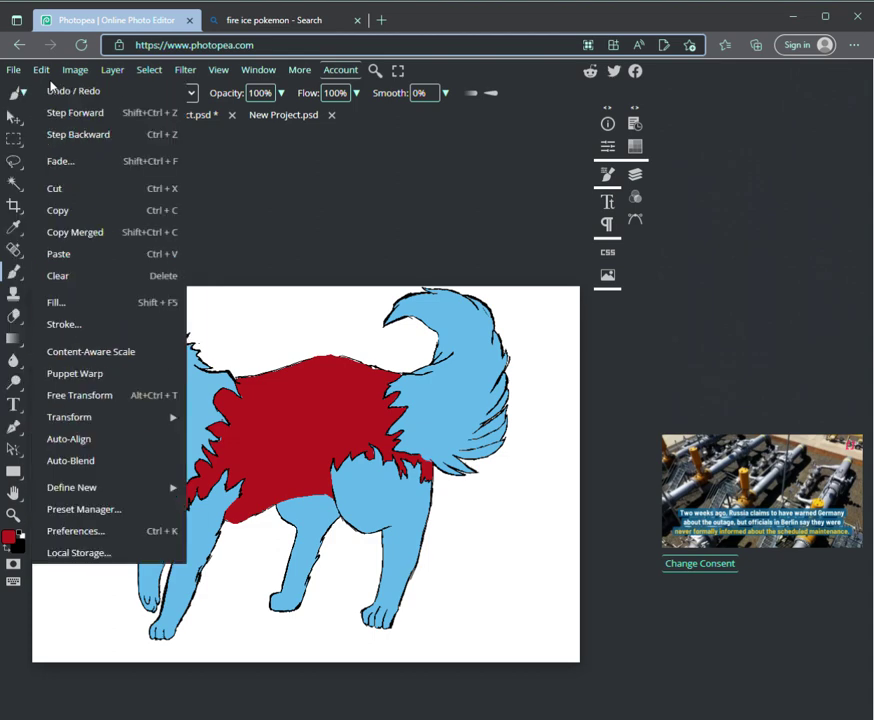
mouse_move(14, 70)
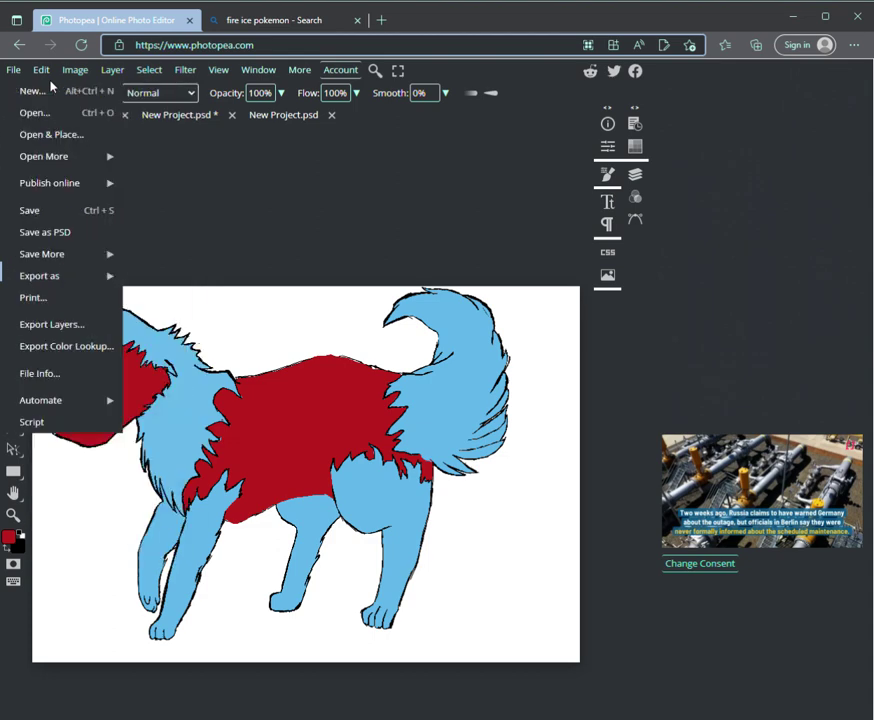
left_click(272, 422)
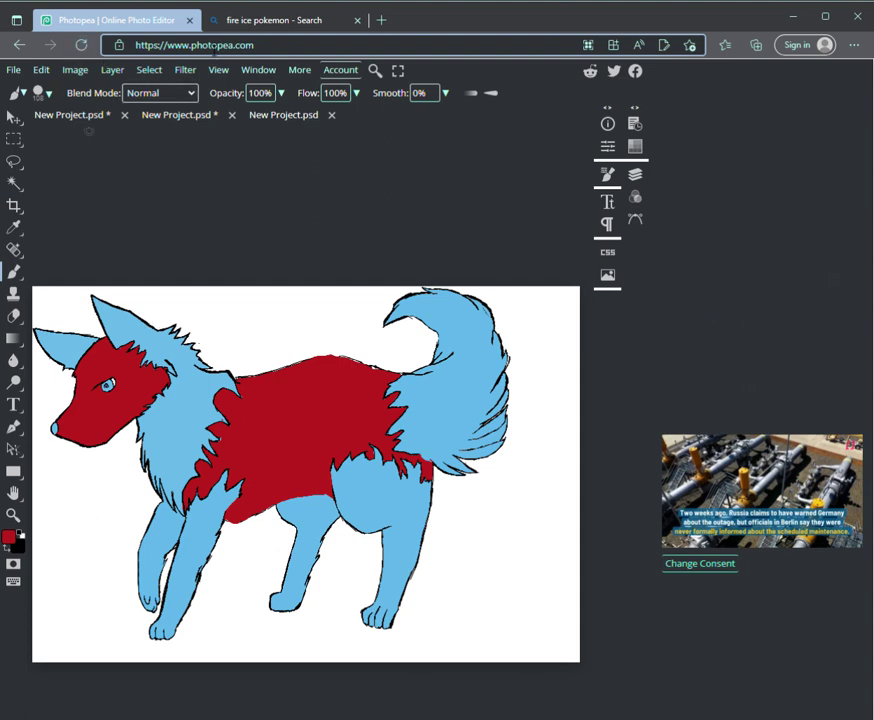
left_click(42, 66)
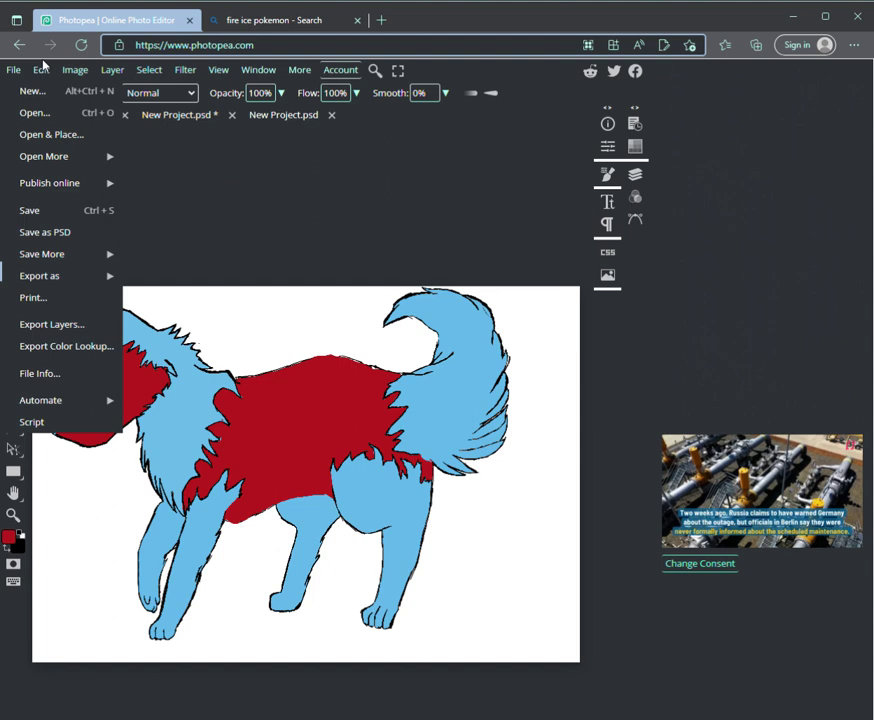
left_click(66, 214)
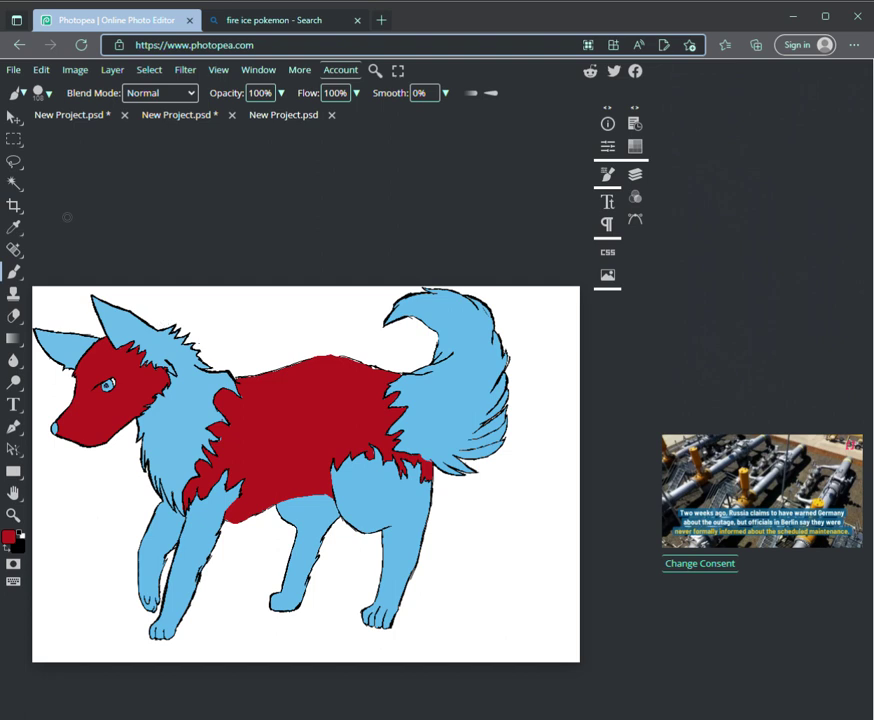
left_click(562, 352)
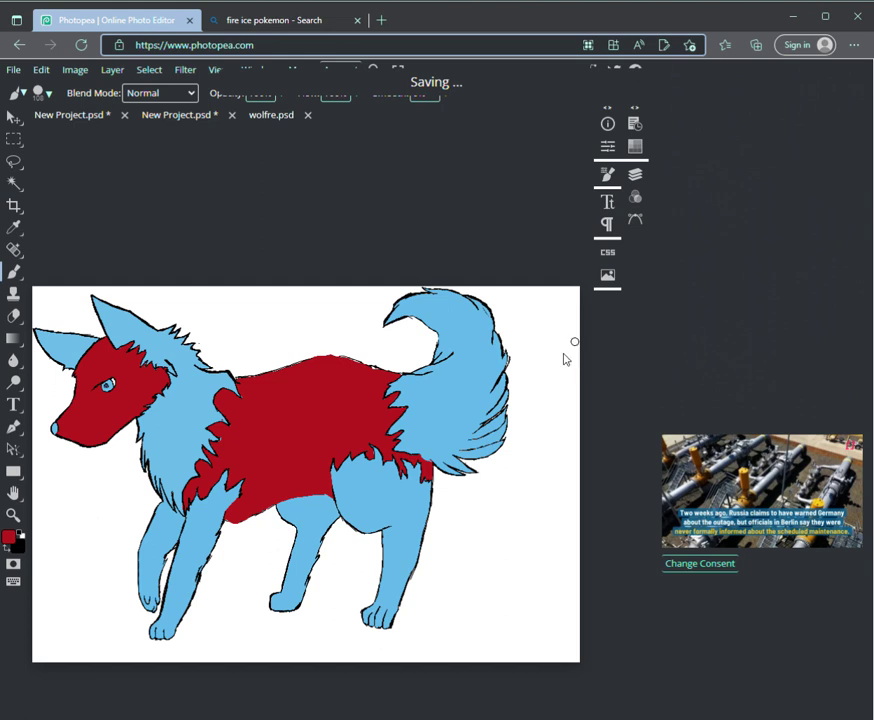
- Switch the brush colour to black and reduce the brush size to 35 px
key("x")
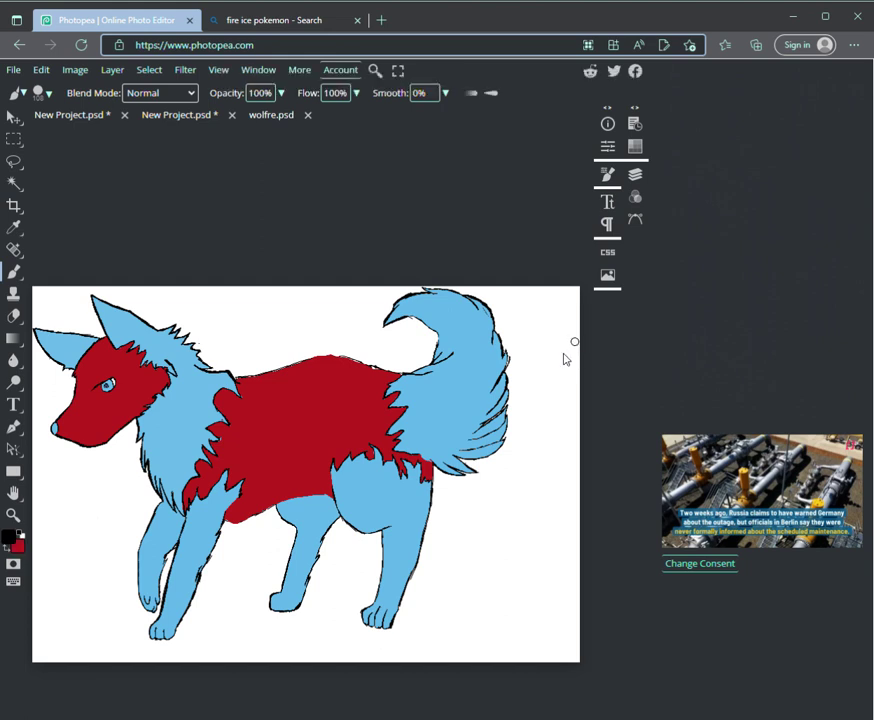
left_click(43, 93)
left_click_drag(157, 132, 143, 132)
key("bracketleft")
key("bracketleft")
key("bracketright")
- Try hand-lettering "wolfre" beside the hind leg and undo the lettering
mouse_move(446, 539)
left_mouse_down()
mouse_move(478, 531)
mouse_move(494, 513)
mouse_move(517, 546)
mouse_move(537, 547)
mouse_move(545, 521)
left_mouse_up()
left_click_drag(541, 531, 561, 518)
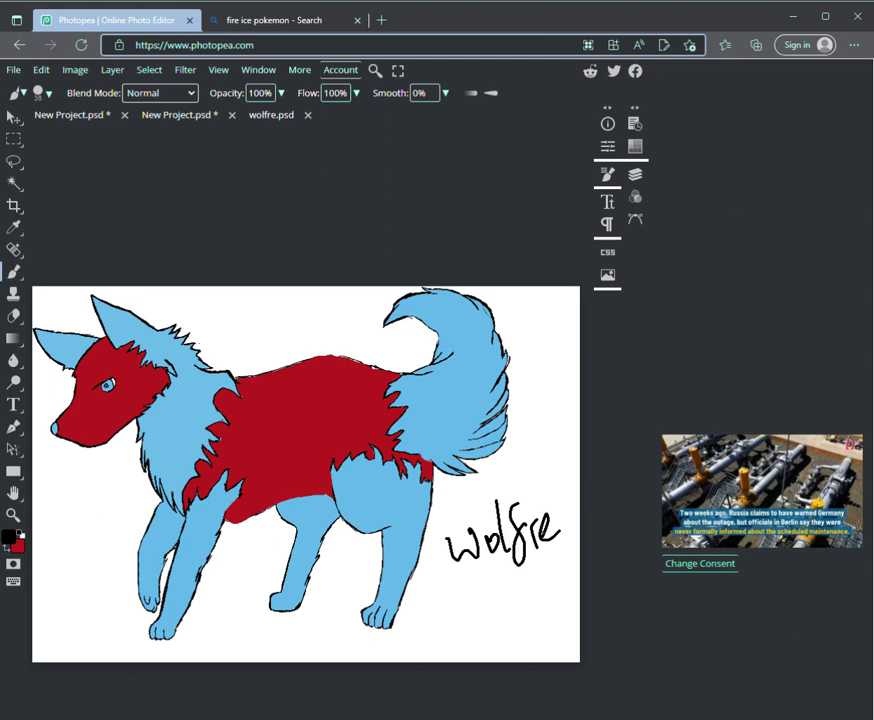
key("ctrl+z")
key("ctrl+z")
key("ctrl+z")
key("ctrl+z")
key("ctrl+z")
key("ctrl+z")
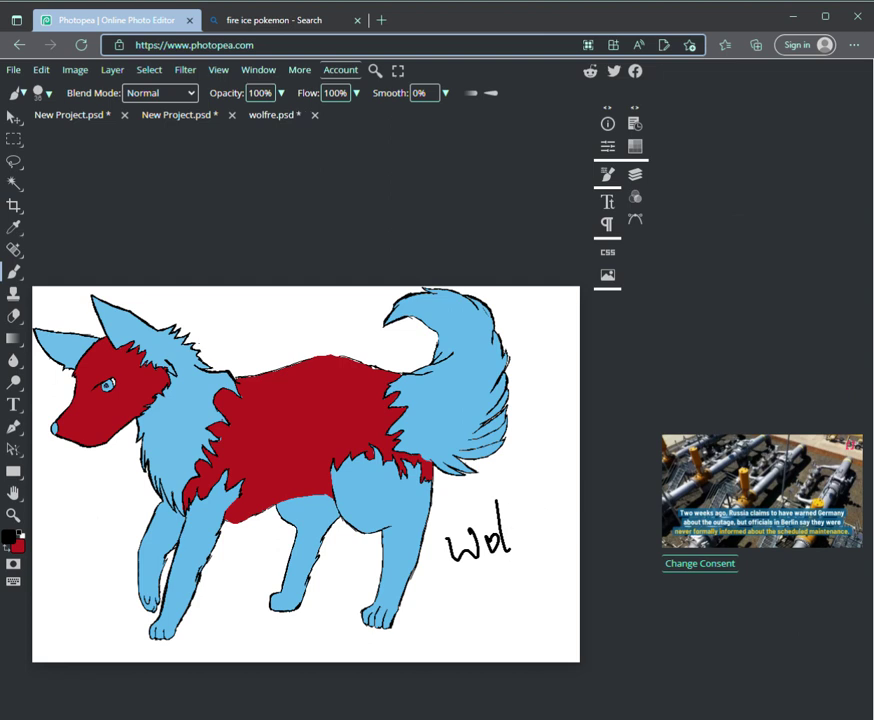
- Try hand-lettering "wol" and "Warfr" on an upward slant beside the hind leg, undoing both attempts
mouse_move(437, 548)
left_mouse_down()
mouse_move(452, 560)
mouse_move(499, 531)
left_mouse_up()
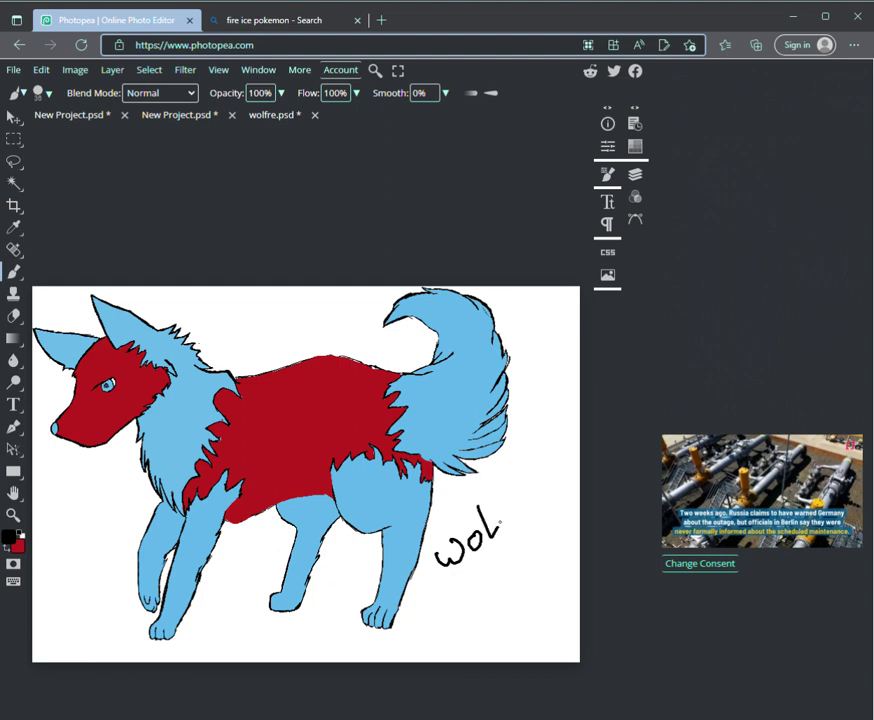
key("ctrl+z")
key("ctrl+z")
key("ctrl+z")
mouse_move(435, 549)
left_mouse_down()
mouse_move(478, 550)
mouse_move(508, 520)
mouse_move(519, 541)
mouse_move(566, 478)
left_mouse_up()
key("ctrl+z")
key("ctrl+z")
key("ctrl+z")
key("ctrl+z")
key("ctrl+z")
key("ctrl+z")
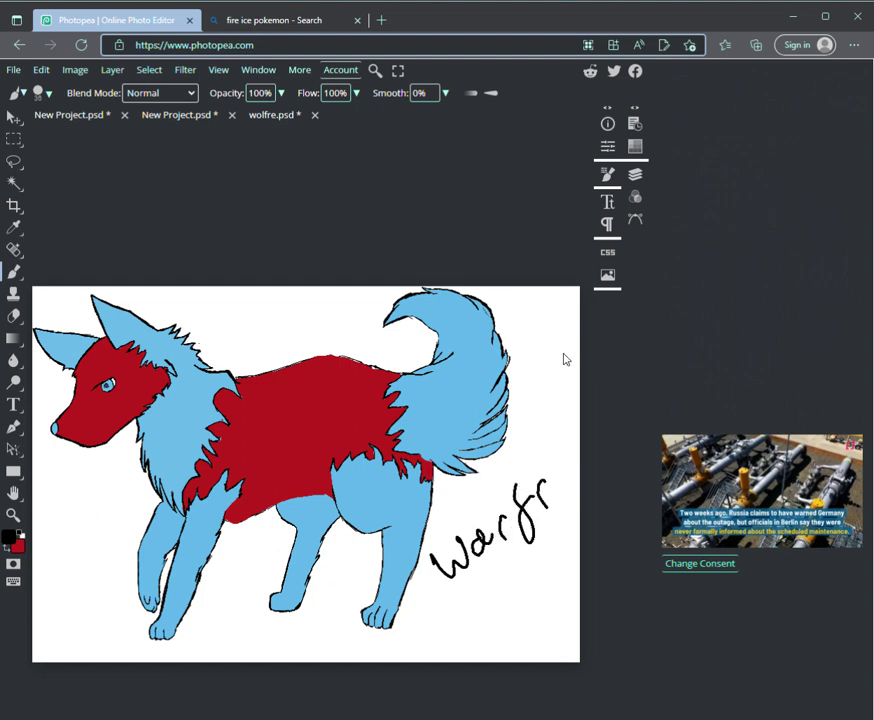
- Hand-letter "warfreeze" in black on an upward slant beside the hind paw, undoing the stray dot after the second "e"
mouse_move(414, 613)
left_mouse_down()
mouse_move(437, 594)
mouse_move(470, 594)
mouse_move(488, 561)
mouse_move(490, 575)
mouse_move(505, 548)
mouse_move(543, 517)
left_mouse_up()
left_click(552, 511)
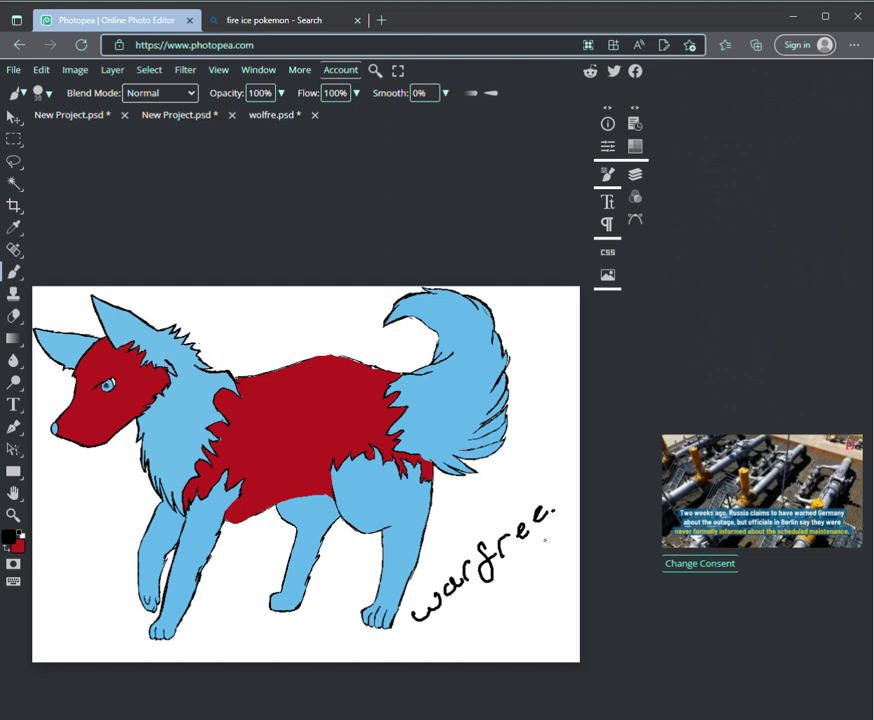
key("ctrl+z")
mouse_move(548, 492)
left_mouse_down()
mouse_move(553, 505)
mouse_move(569, 492)
left_mouse_up()
- Scribble slanted black flourish strokes beneath "warfreeze", undoing a trial underline and the lettering tried beside the front legs
left_click_drag(451, 623, 580, 501)
mouse_move(55, 599)
left_mouse_down()
mouse_move(82, 541)
mouse_move(84, 570)
mouse_move(85, 503)
mouse_move(103, 529)
mouse_move(122, 495)
left_mouse_up()
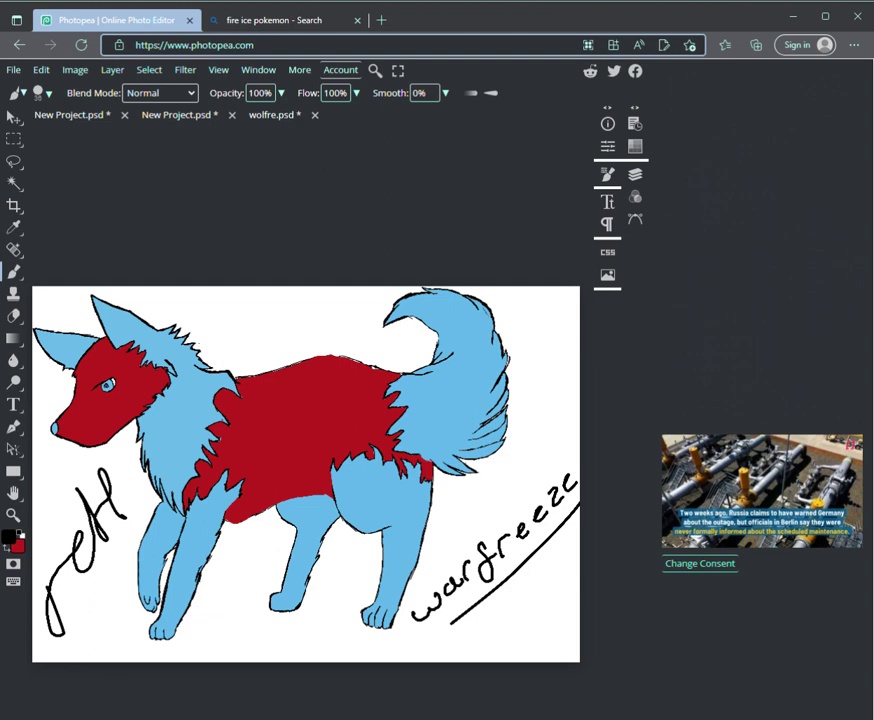
key("ctrl+z")
key("ctrl+z")
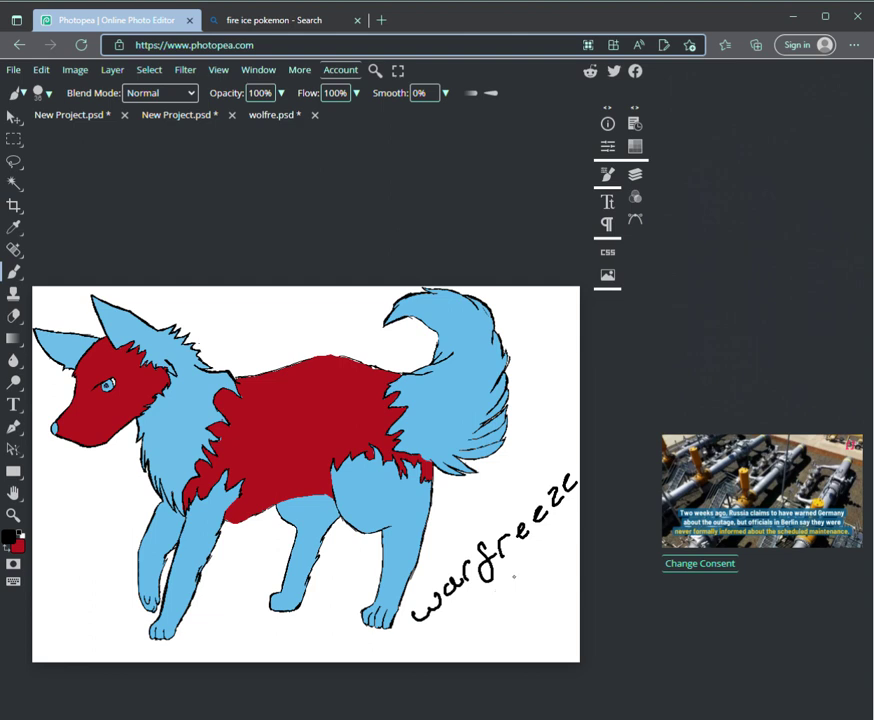
mouse_move(450, 650)
left_mouse_down()
mouse_move(568, 512)
mouse_move(458, 645)
mouse_move(575, 540)
left_mouse_up()
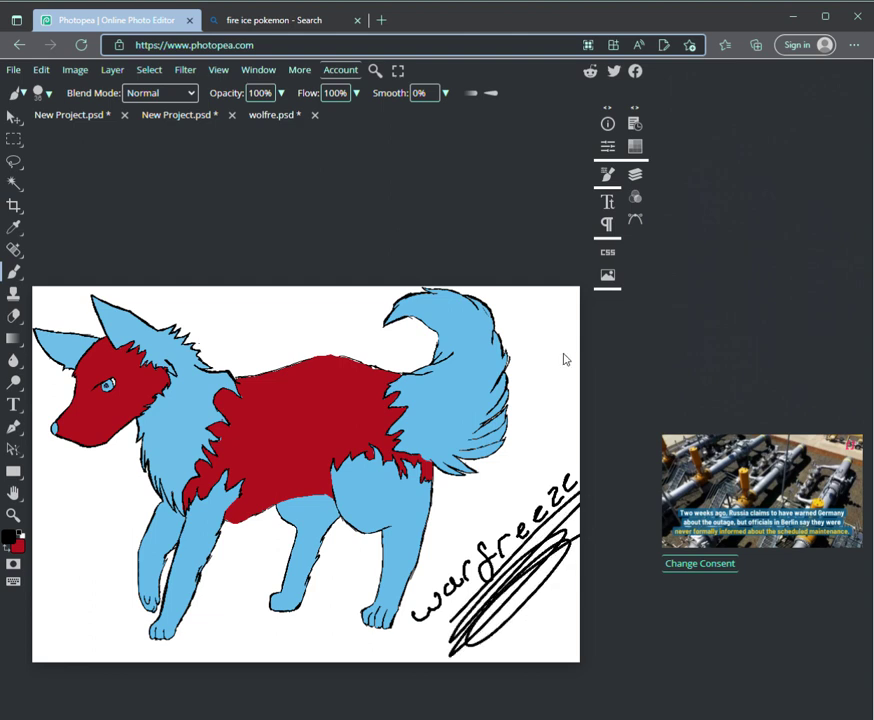